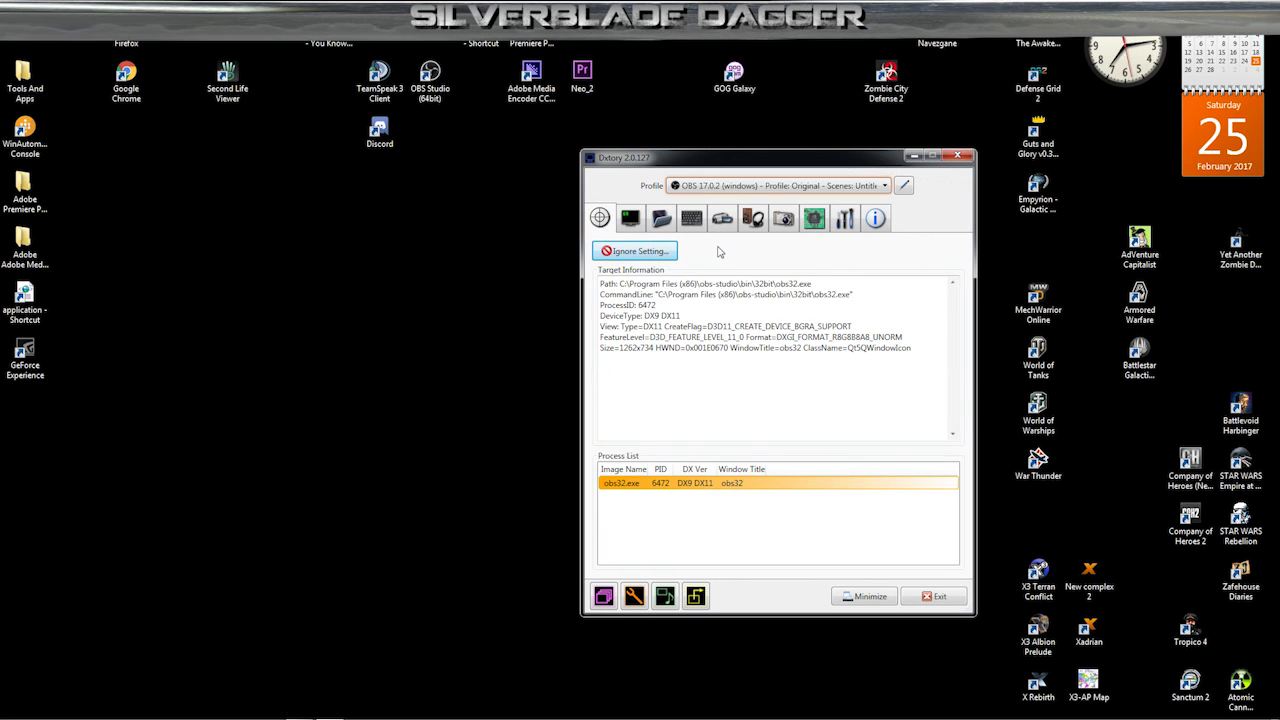
- Open the overlay settings and examine the status options and the on-screen position preview
{"action": "left_click", "coordinate": [630, 220]}
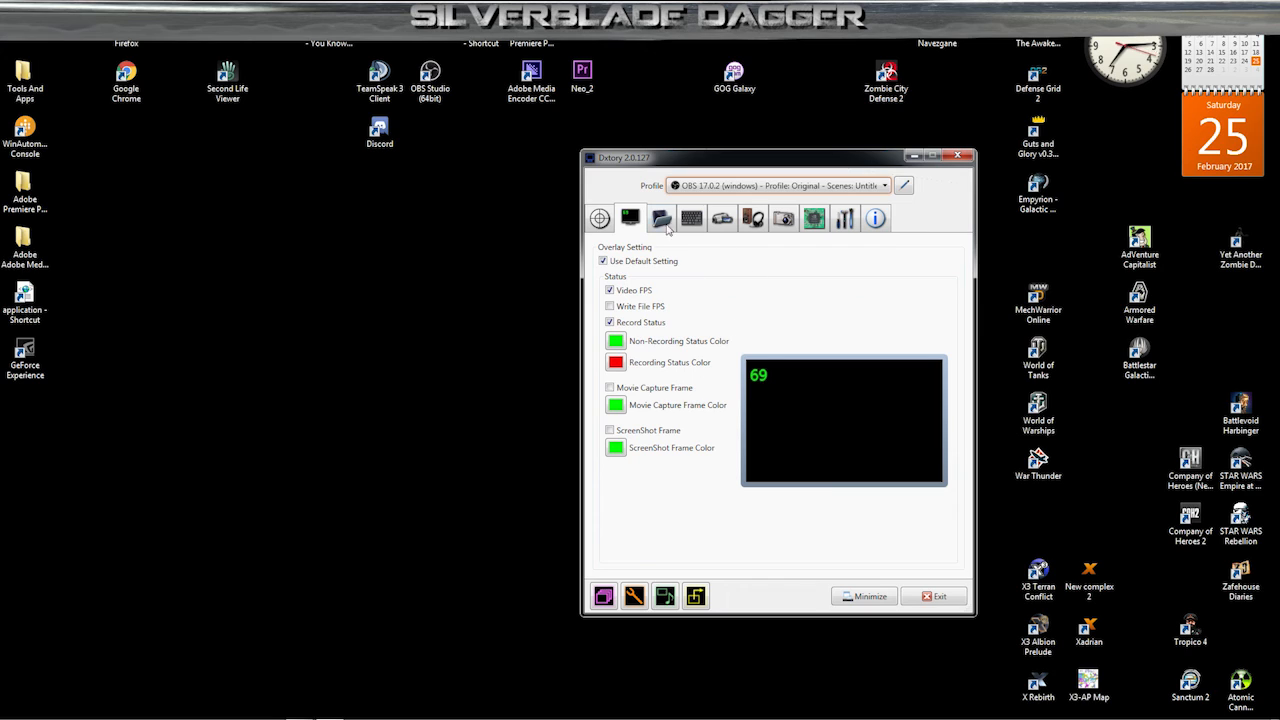
{"action": "mouse_move", "coordinate": [766, 379]}
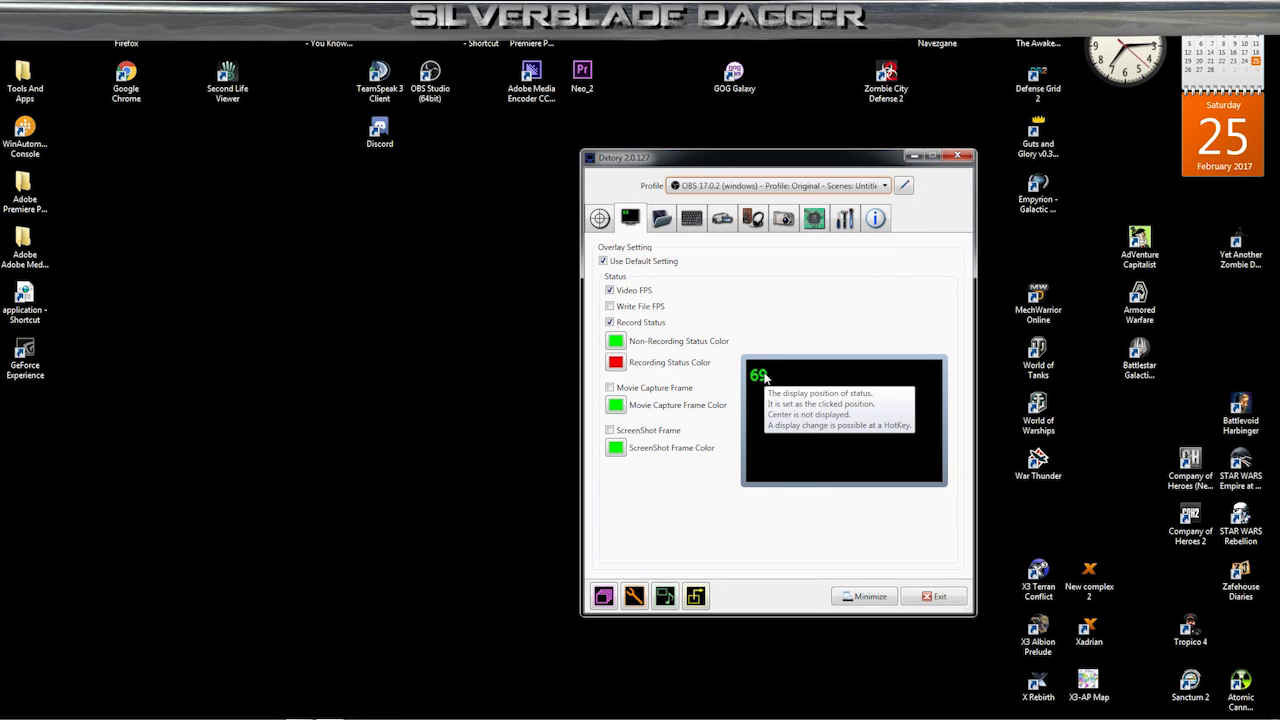
{"action": "left_click", "coordinate": [876, 427]}
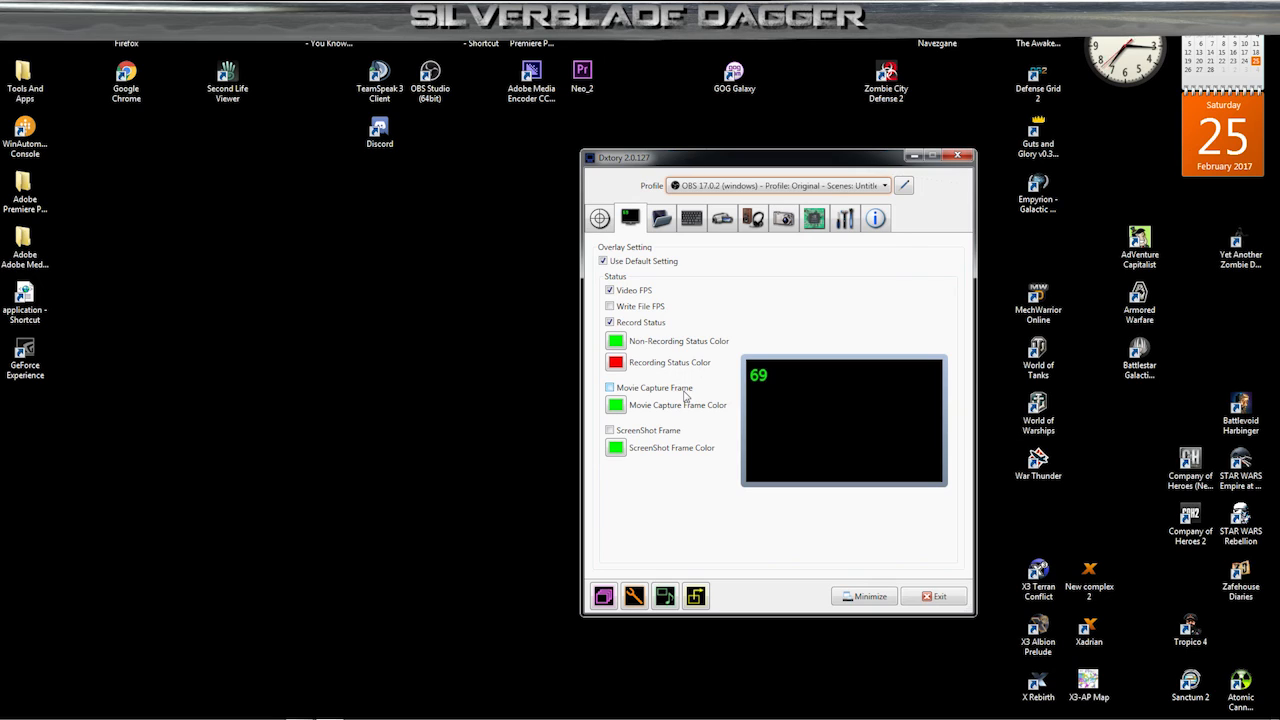
- Start adding a movie save folder in the folder settings and look through the C: and D: drives
{"action": "left_click", "coordinate": [664, 222]}
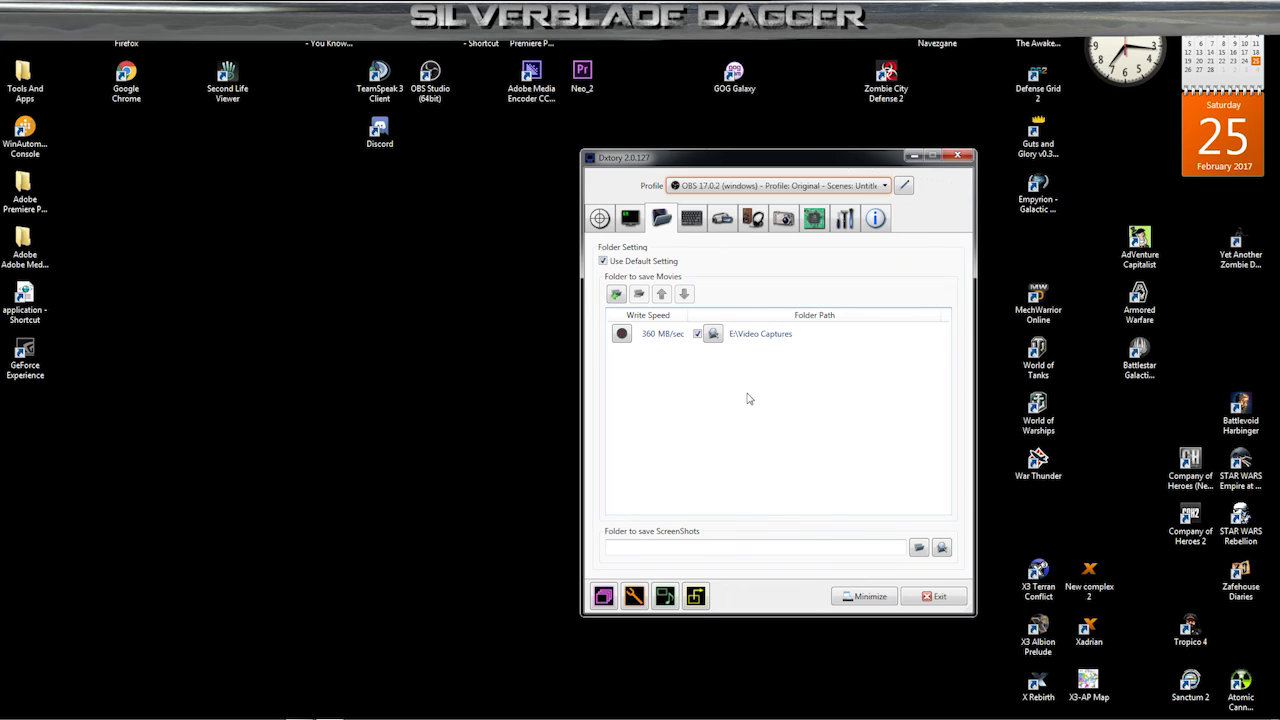
{"action": "left_click", "coordinate": [616, 294]}
{"action": "left_click_drag", "start_coordinate": [652, 266], "coordinate": [646, 390]}
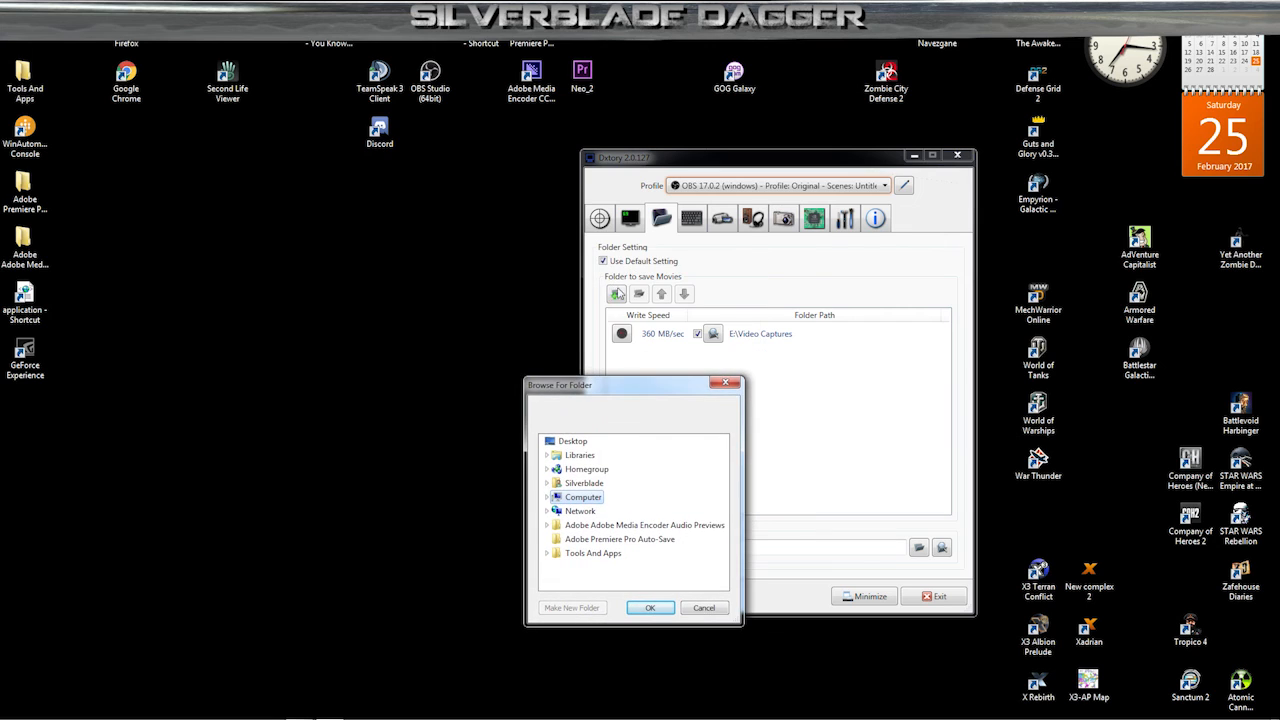
{"action": "left_click", "coordinate": [547, 497]}
{"action": "left_click_drag", "start_coordinate": [658, 389], "coordinate": [525, 246]}
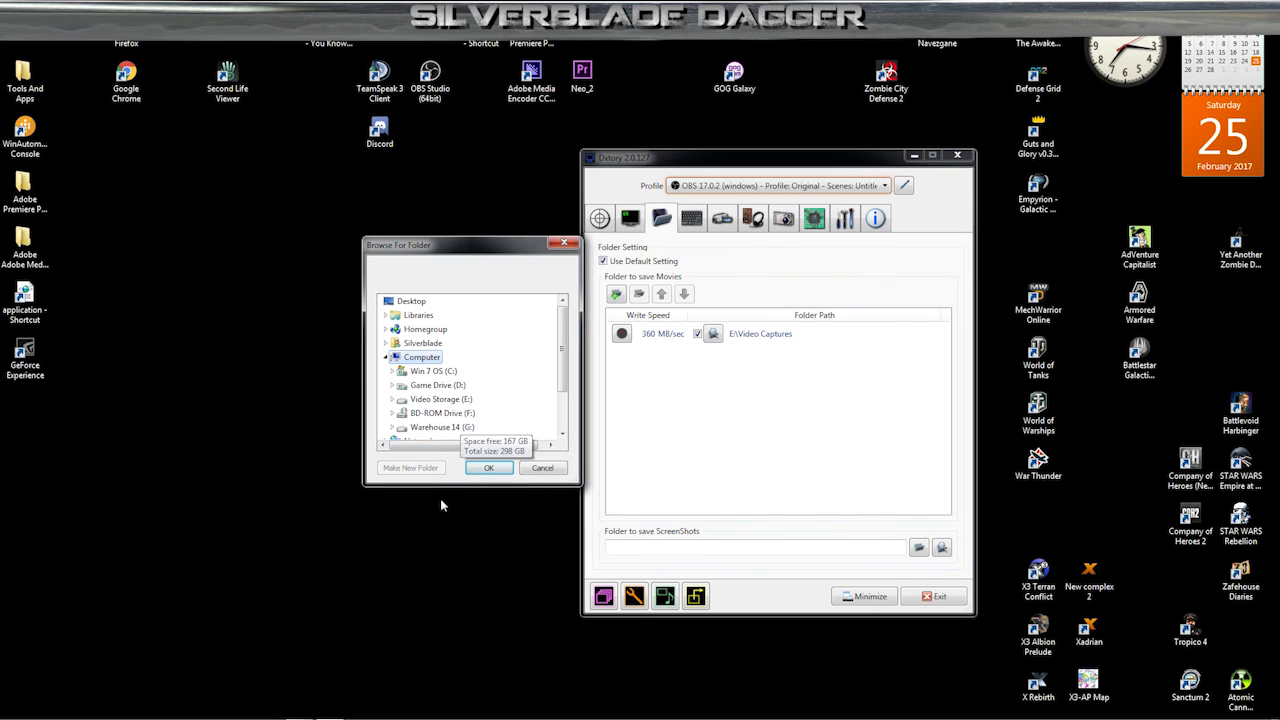
{"action": "double_click", "coordinate": [420, 372]}
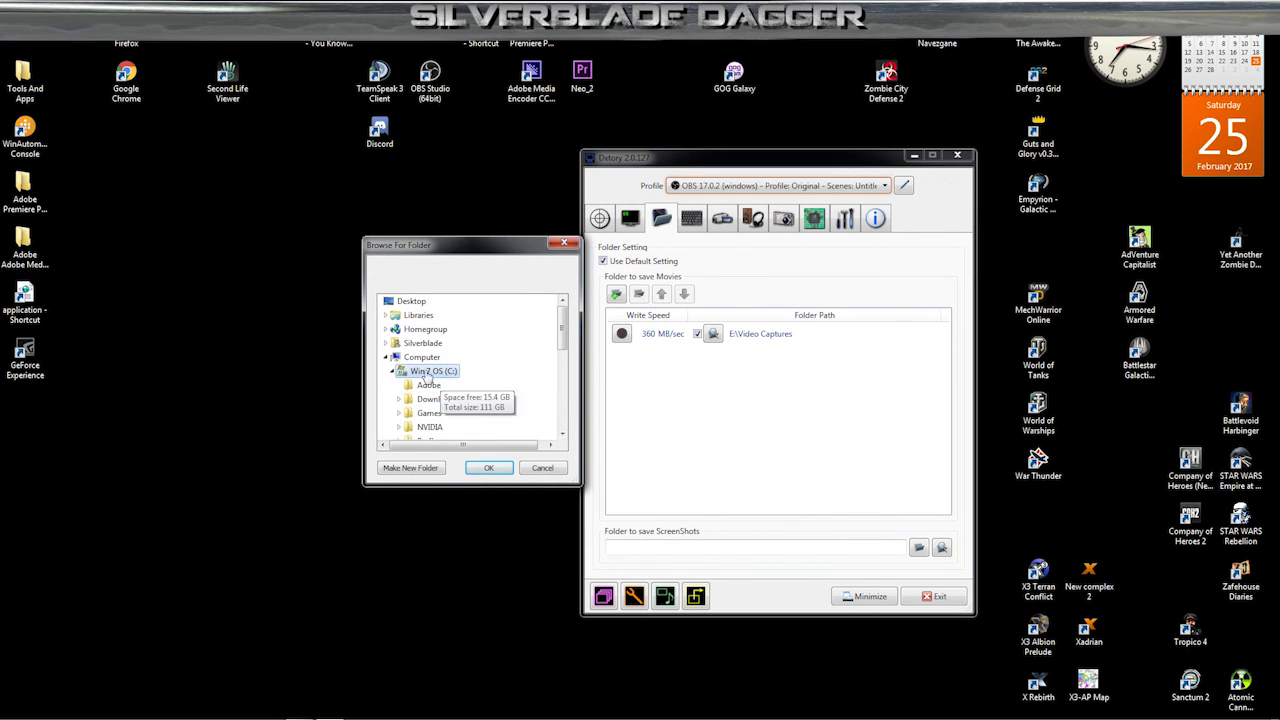
{"action": "left_click", "coordinate": [392, 371]}
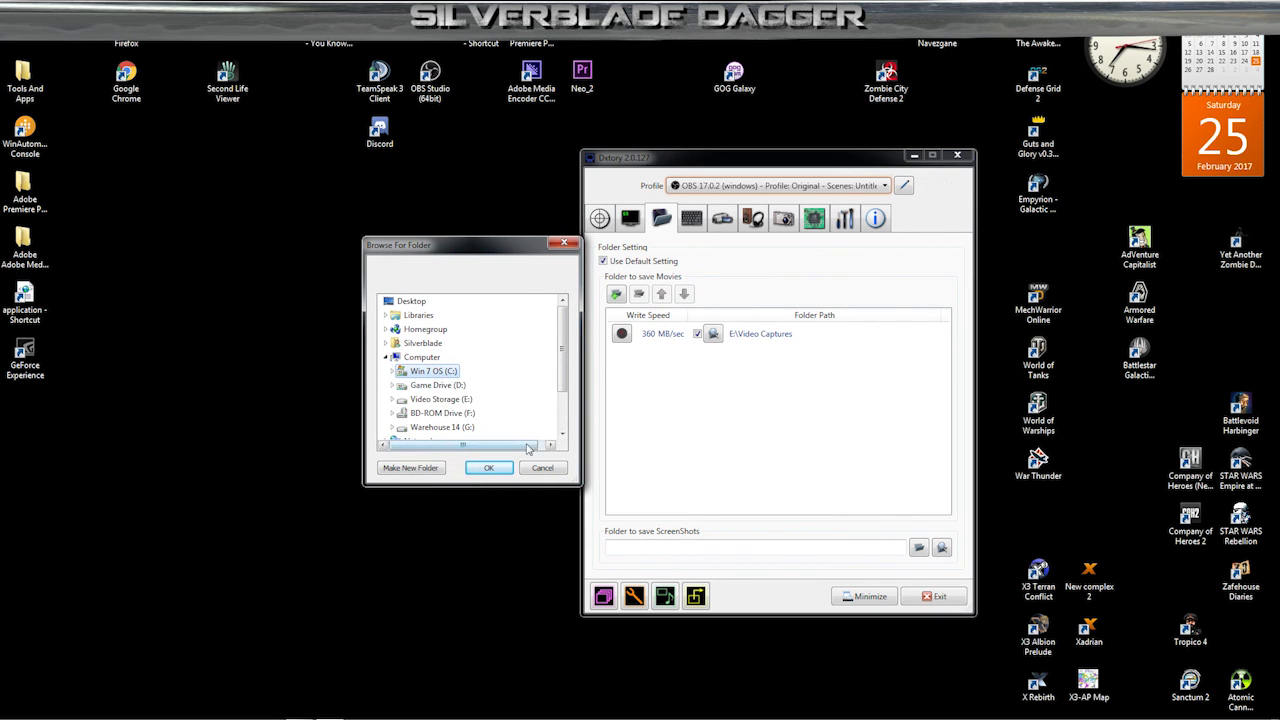
{"action": "left_click", "coordinate": [437, 390]}
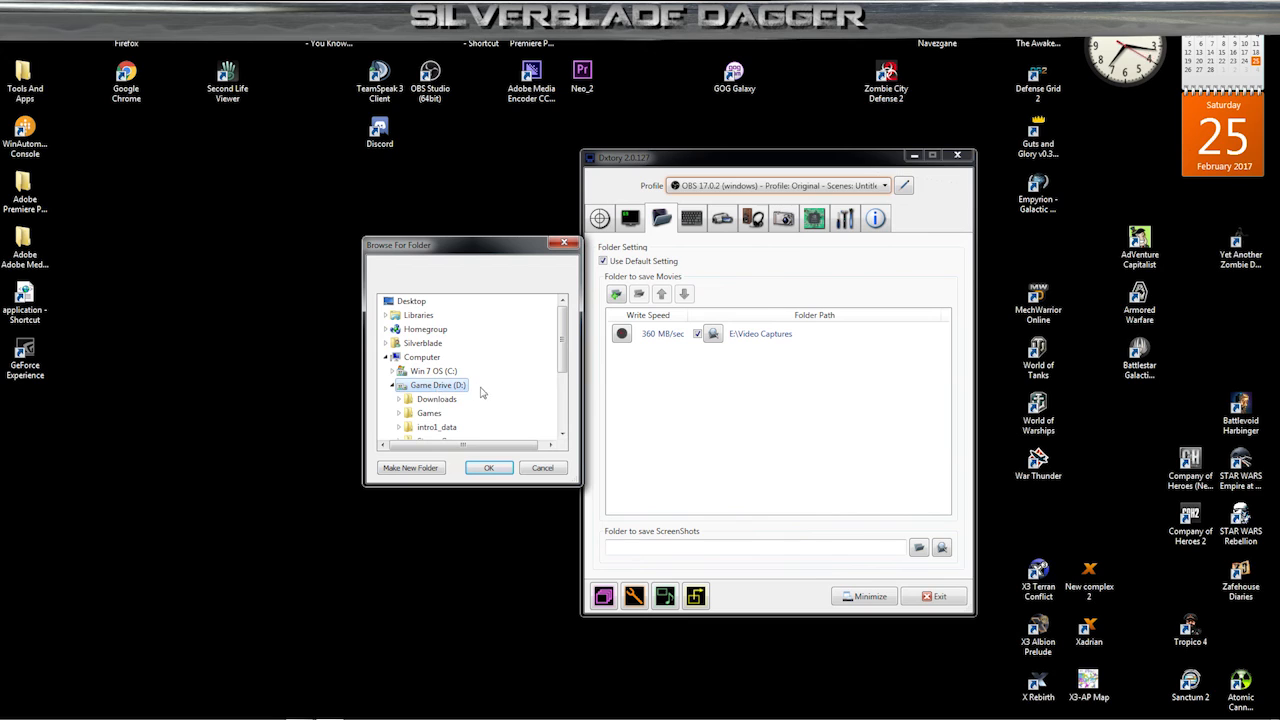
{"action": "left_click", "coordinate": [390, 386]}
{"action": "left_click", "coordinate": [390, 386]}
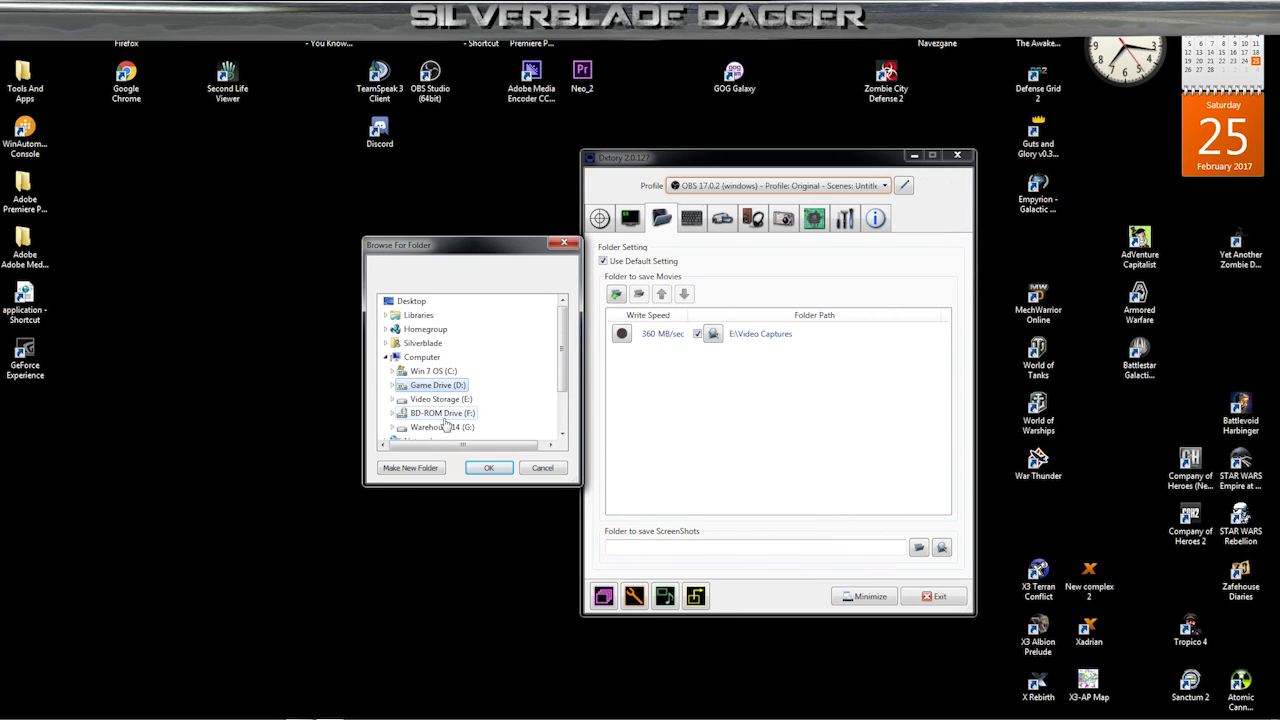
- Pick the Video Captures folder on the Video Storage (E:) drive and cancel adding it
{"action": "left_click", "coordinate": [447, 400]}
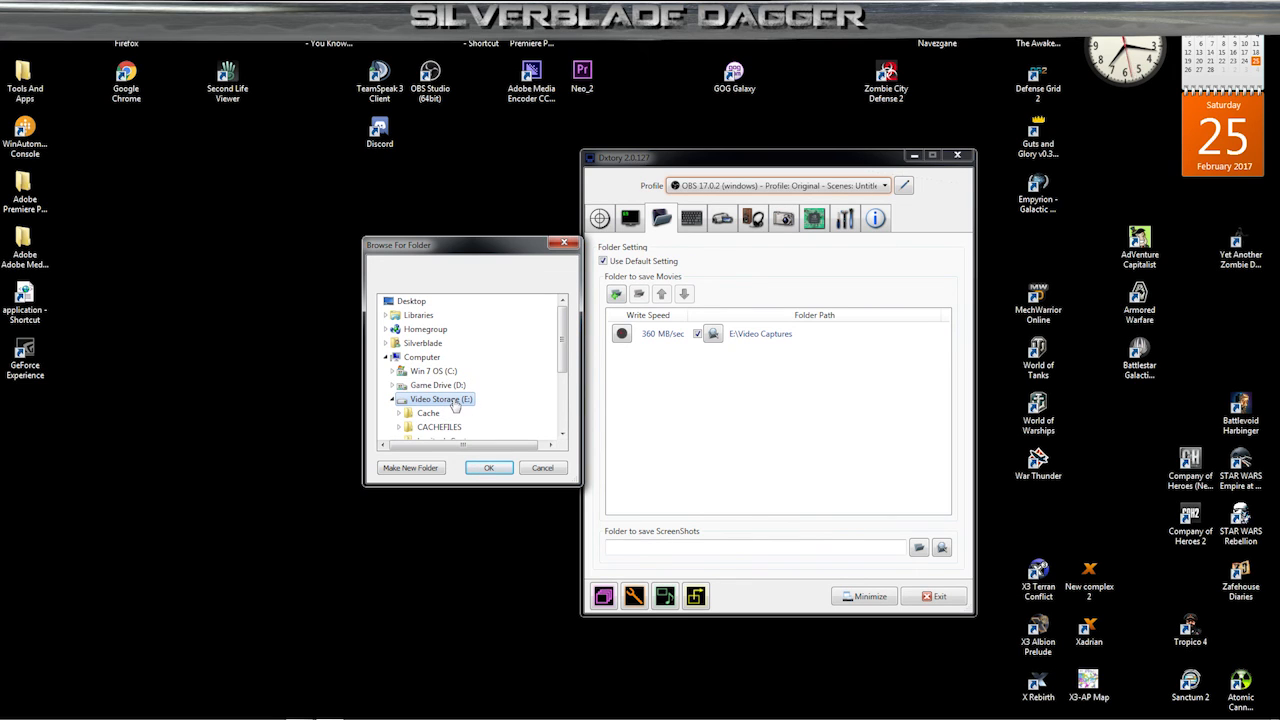
{"action": "scroll", "coordinate": [455, 404], "scroll_direction": "down", "scroll_amount": 2}
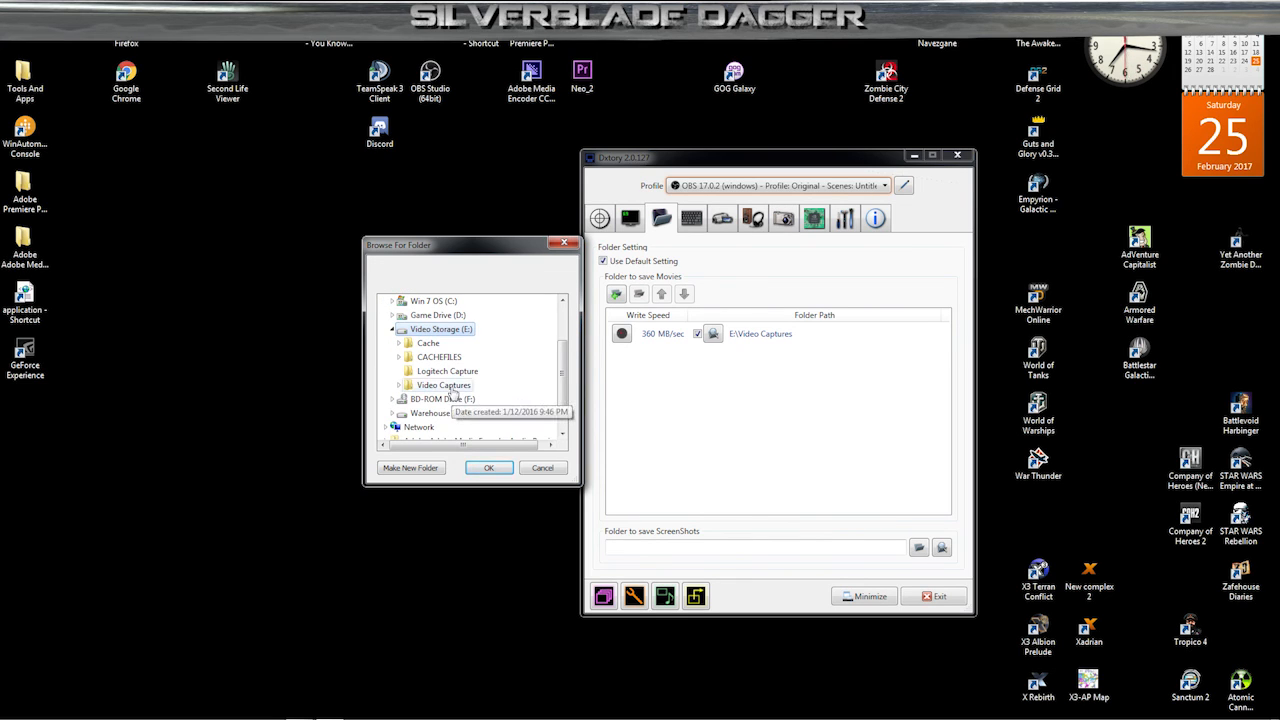
{"action": "left_click", "coordinate": [448, 386]}
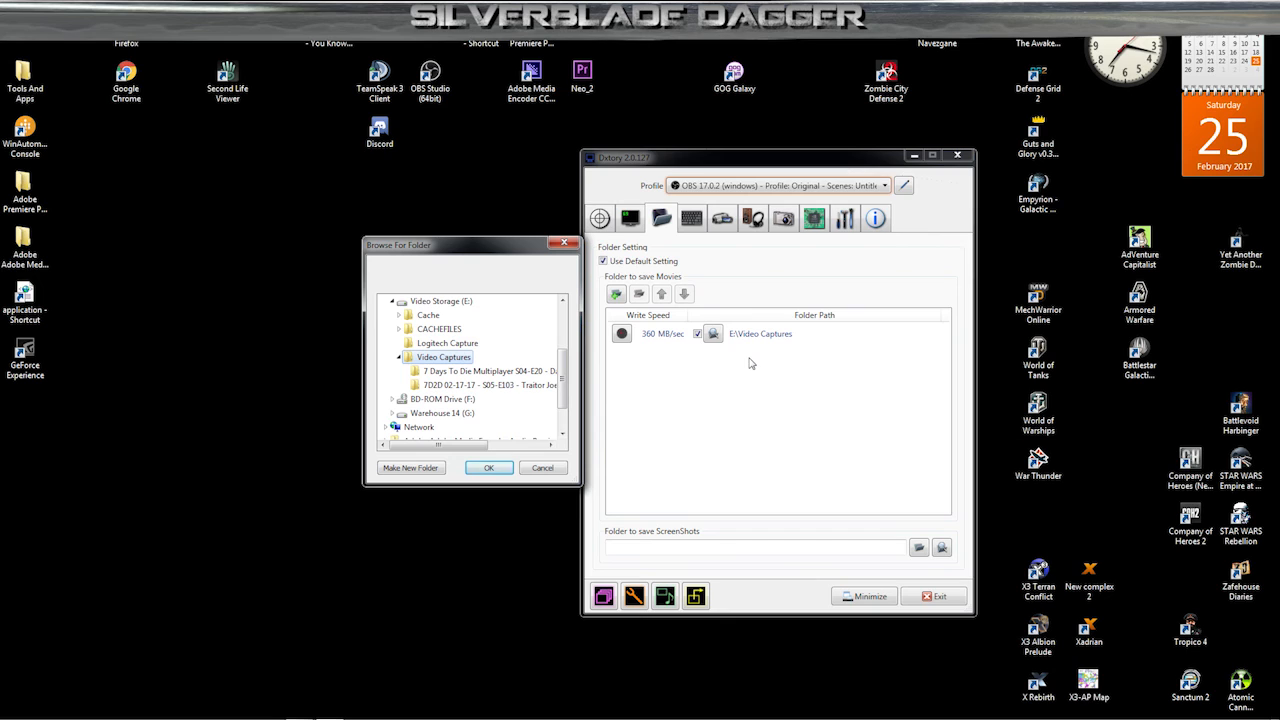
{"action": "left_click", "coordinate": [556, 467]}
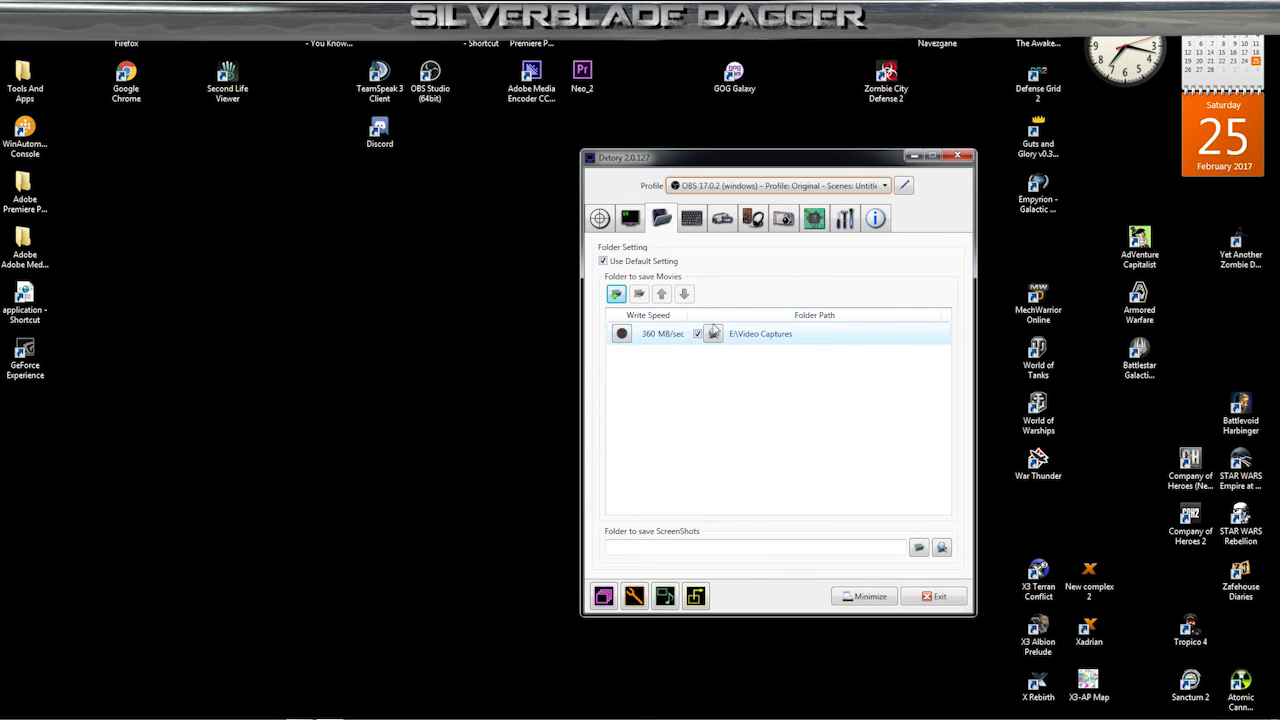
- Run a write-speed benchmark on the E:\Video Captures folder, stop it partway and discard the result
{"action": "left_click", "coordinate": [622, 334]}
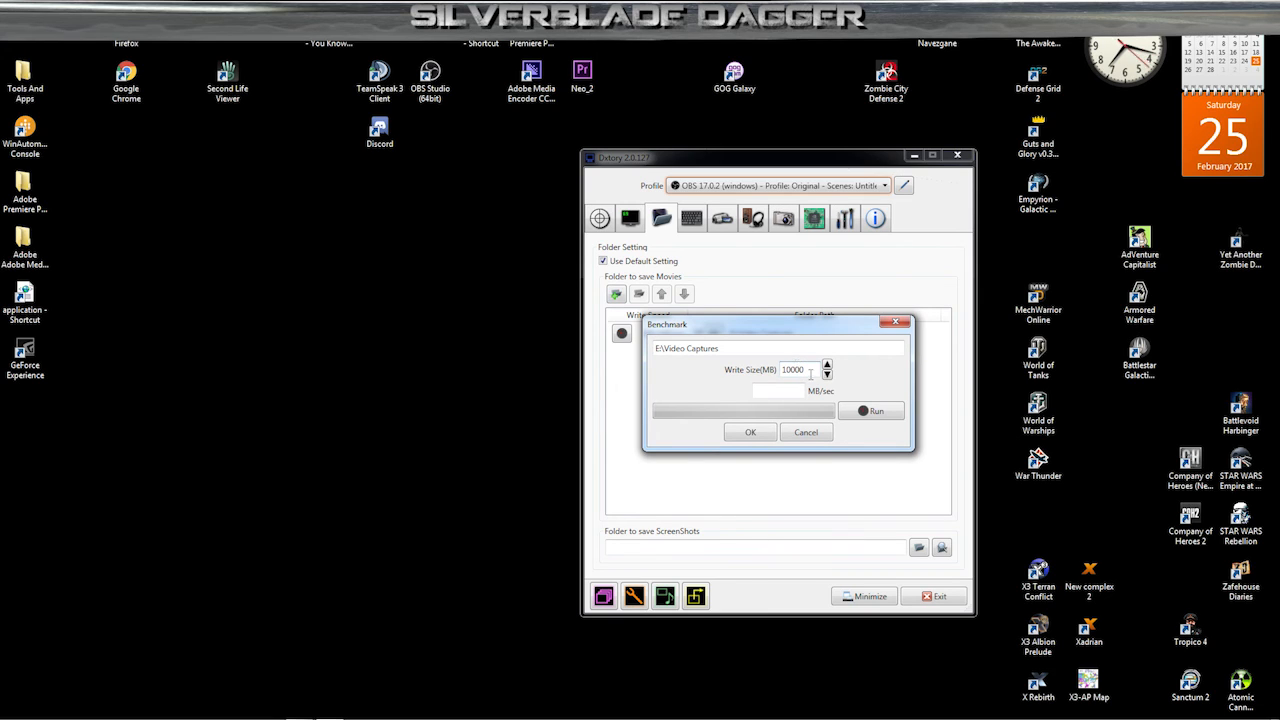
{"action": "left_click", "coordinate": [866, 410]}
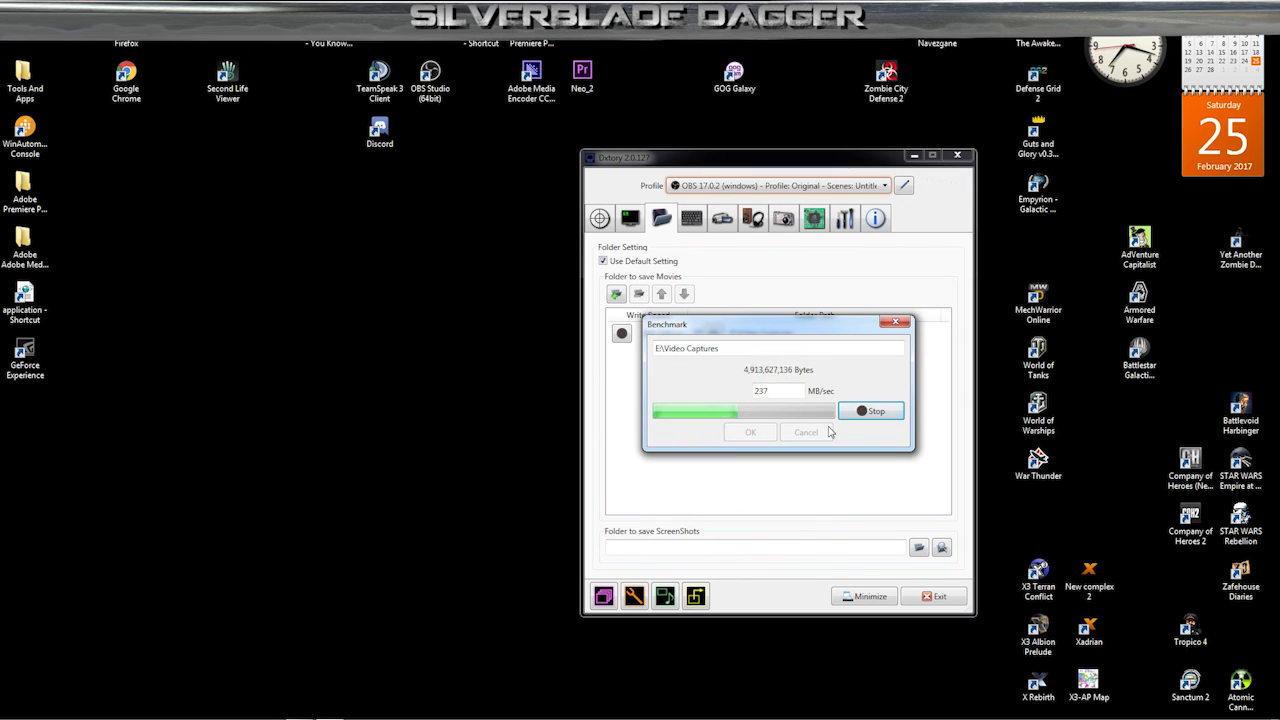
{"action": "left_click", "coordinate": [871, 410]}
{"action": "left_click", "coordinate": [808, 432]}
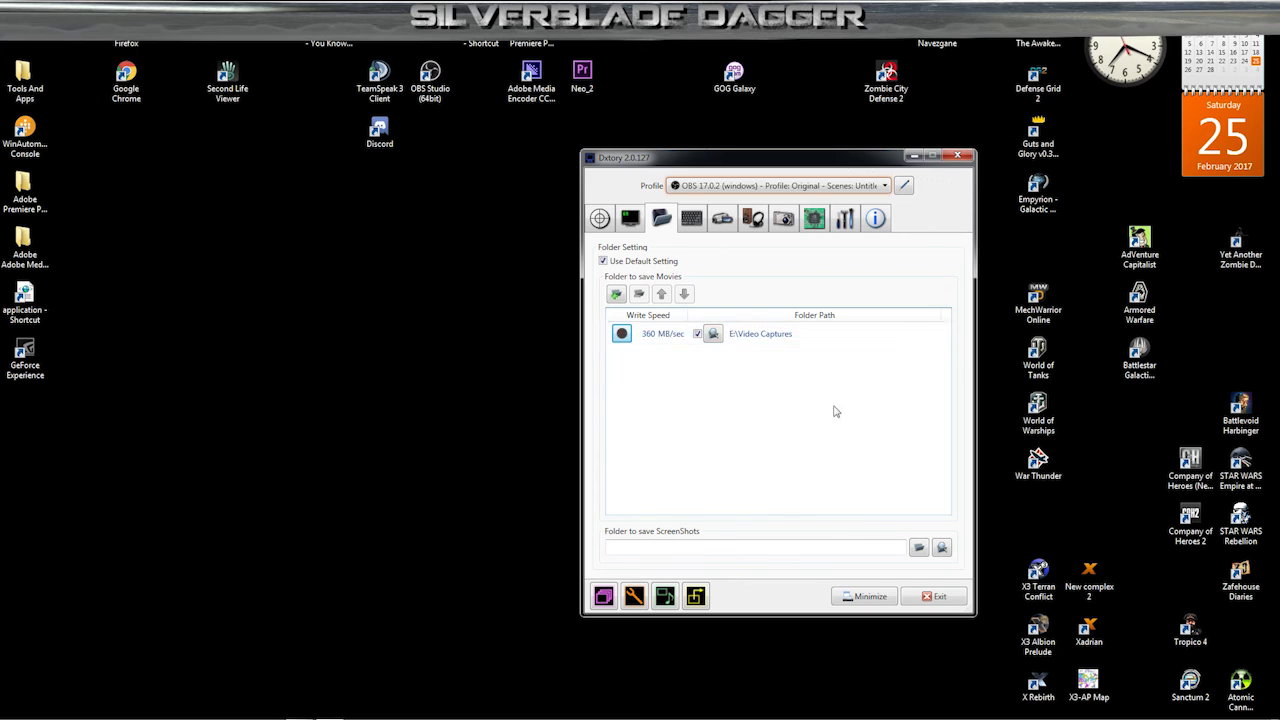
- Open the hotkey settings and examine the keys assigned to movie capture and screenshots
{"action": "left_click", "coordinate": [691, 222]}
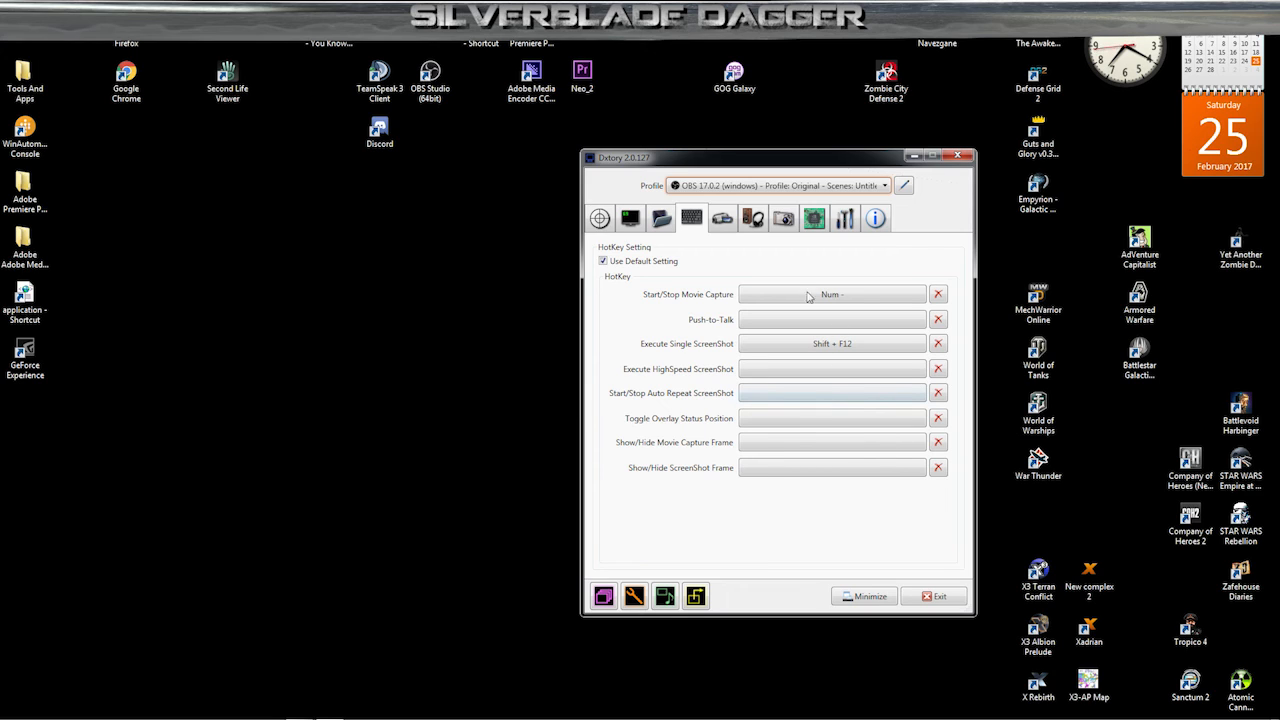
{"action": "left_click", "coordinate": [725, 224]}
{"action": "left_click", "coordinate": [693, 220]}
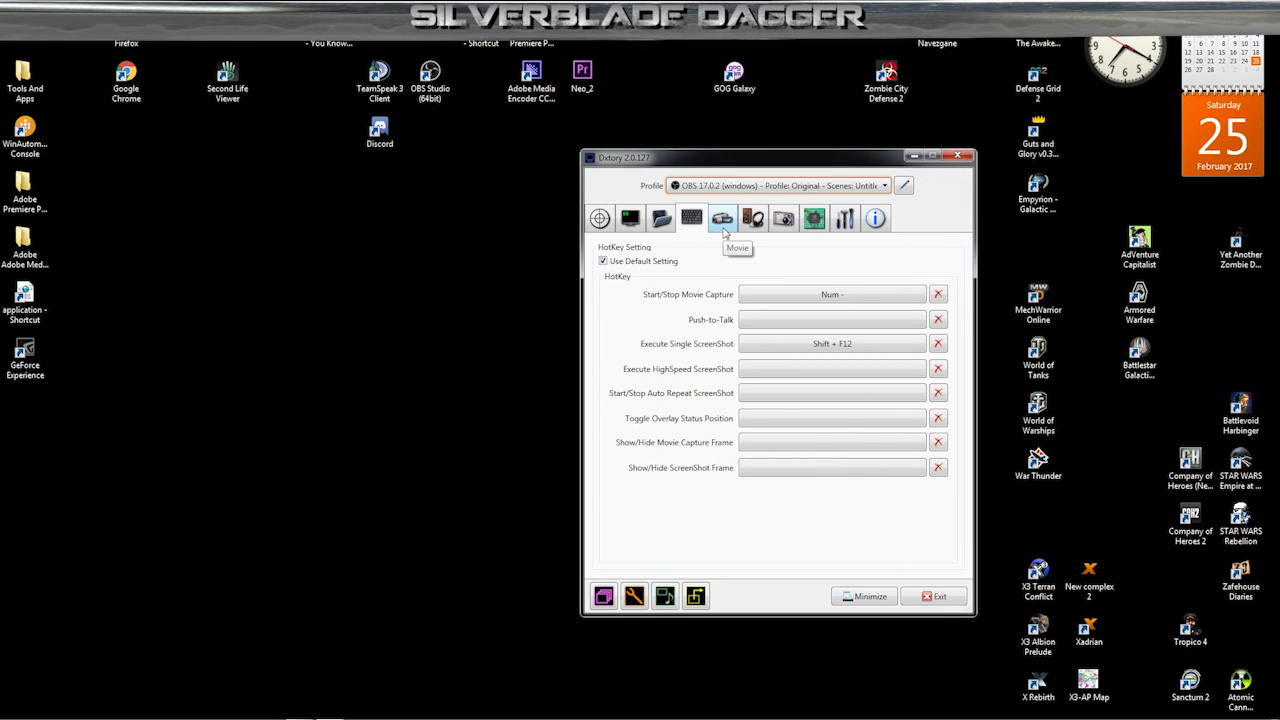
- Open the movie settings and examine the available video codecs, keeping Lagarith Lossless Codec
{"action": "left_click", "coordinate": [723, 220]}
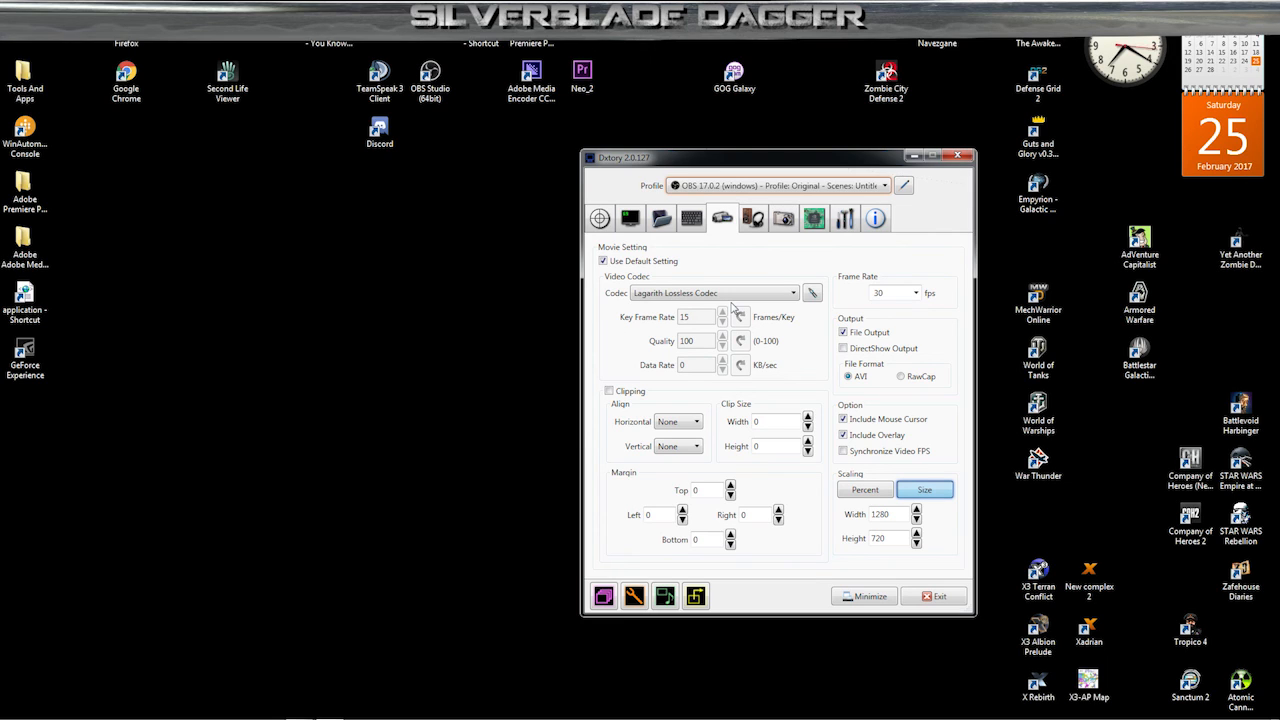
{"action": "left_click", "coordinate": [793, 293]}
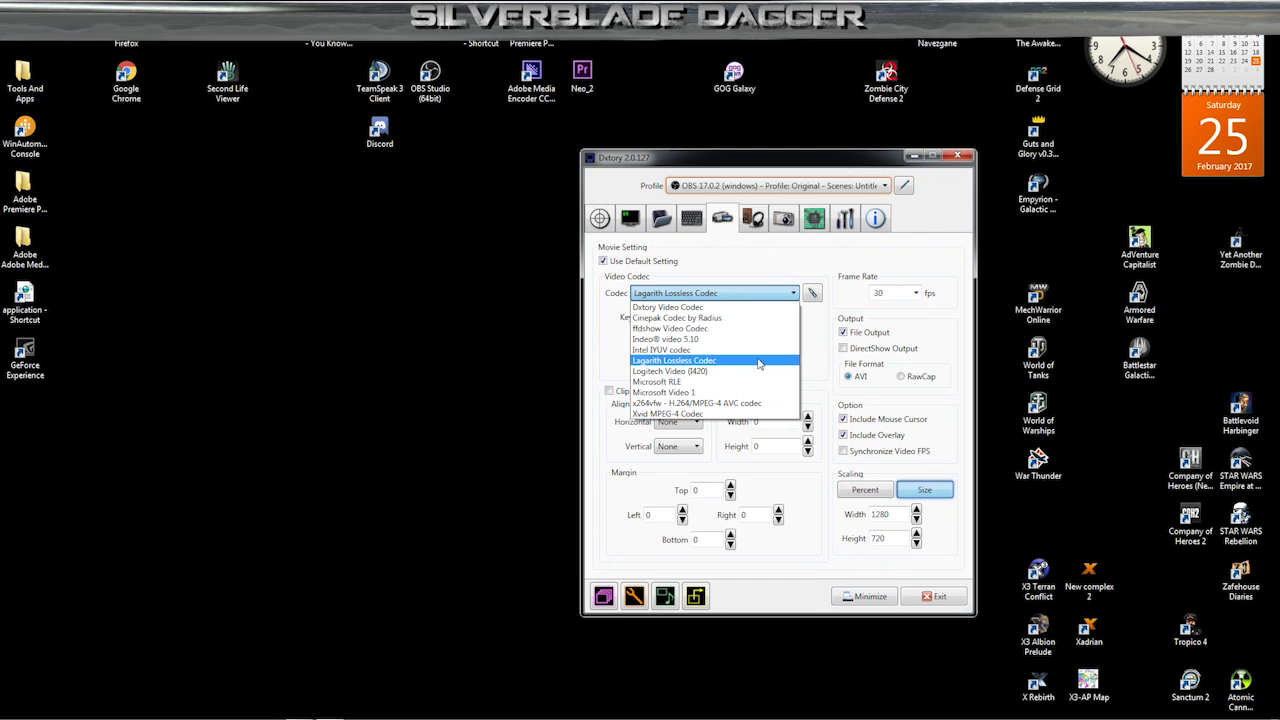
{"action": "left_click", "coordinate": [818, 343]}
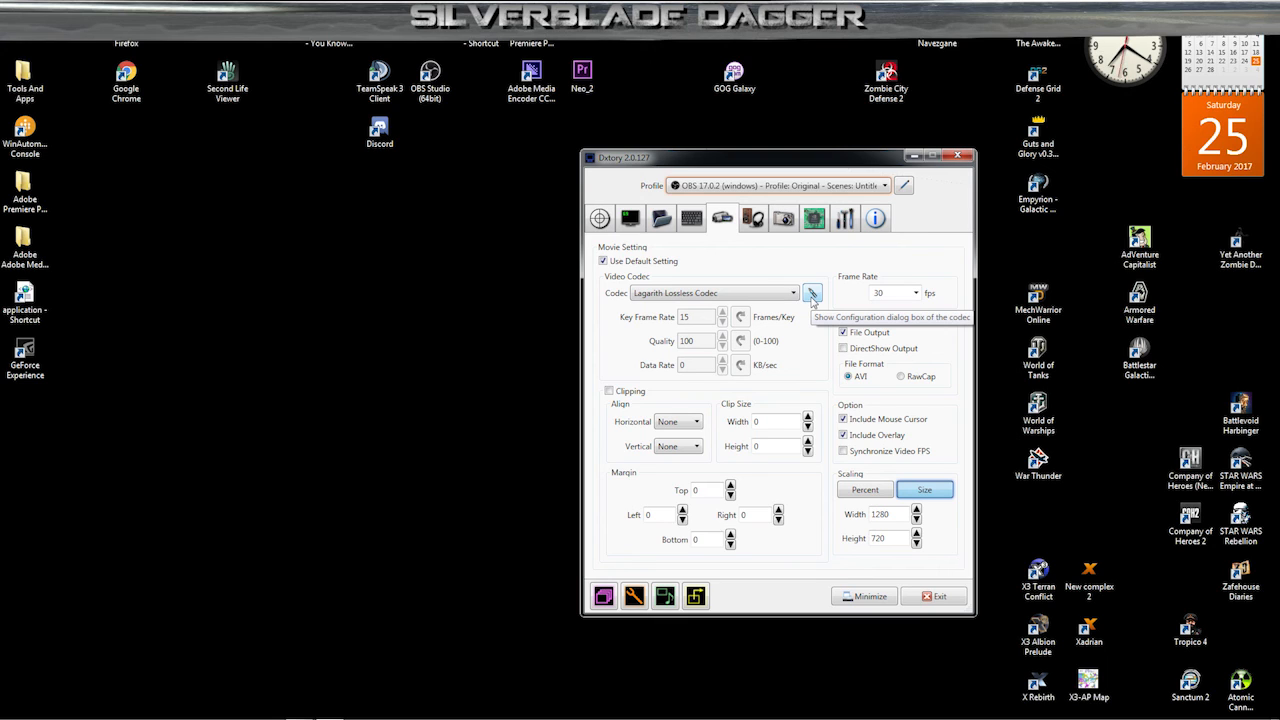
- Review the color modes in the Lagarith codec configuration and accept it with the YV12 mode
{"action": "left_click", "coordinate": [812, 293]}
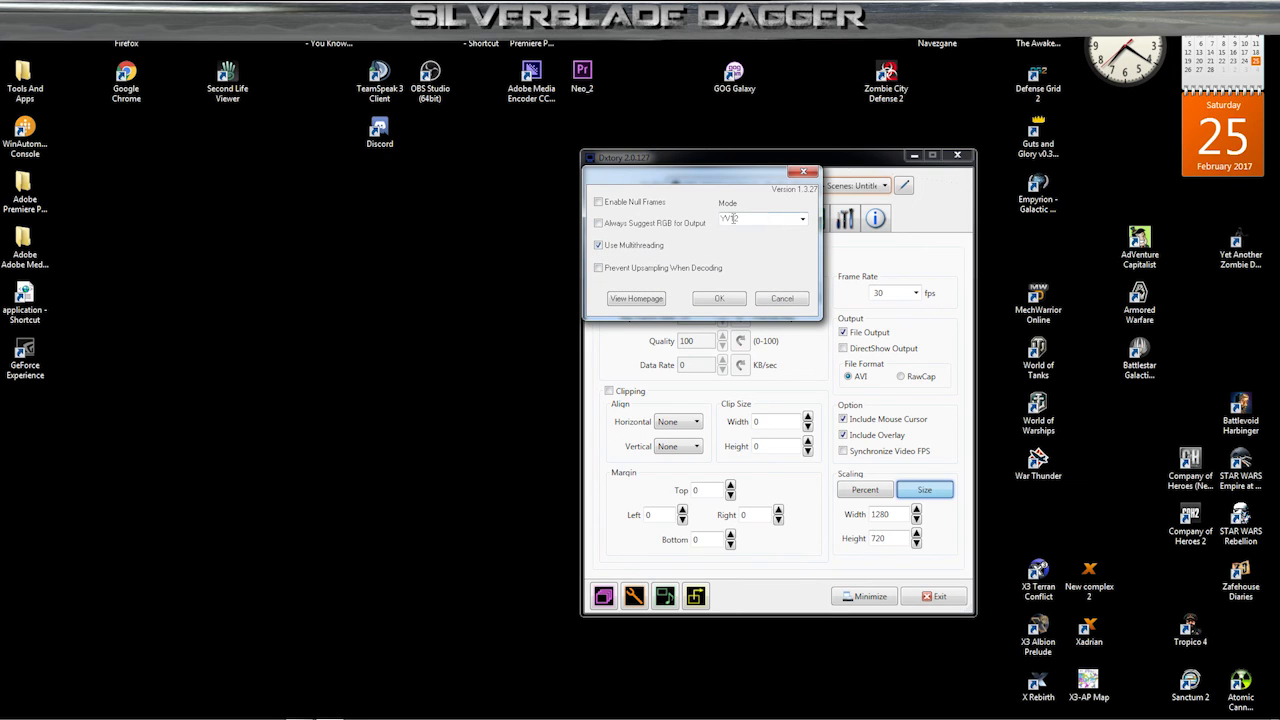
{"action": "left_click", "coordinate": [801, 222]}
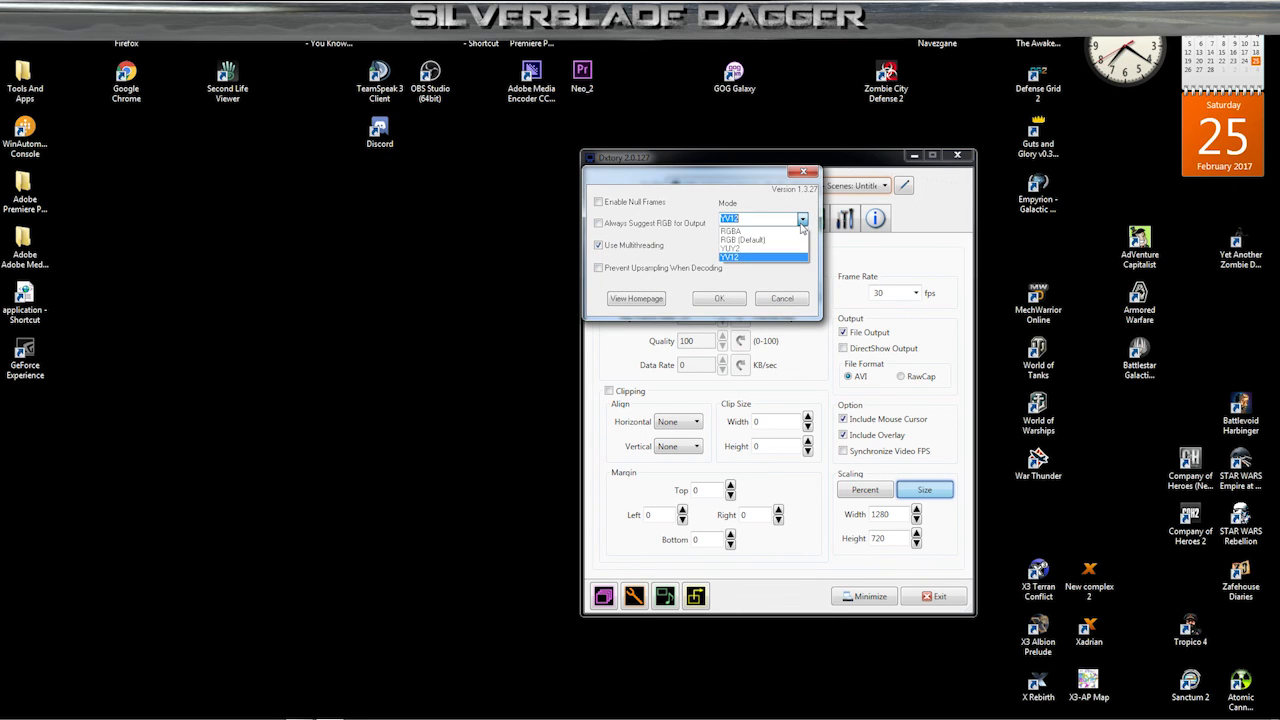
{"action": "left_click", "coordinate": [773, 275]}
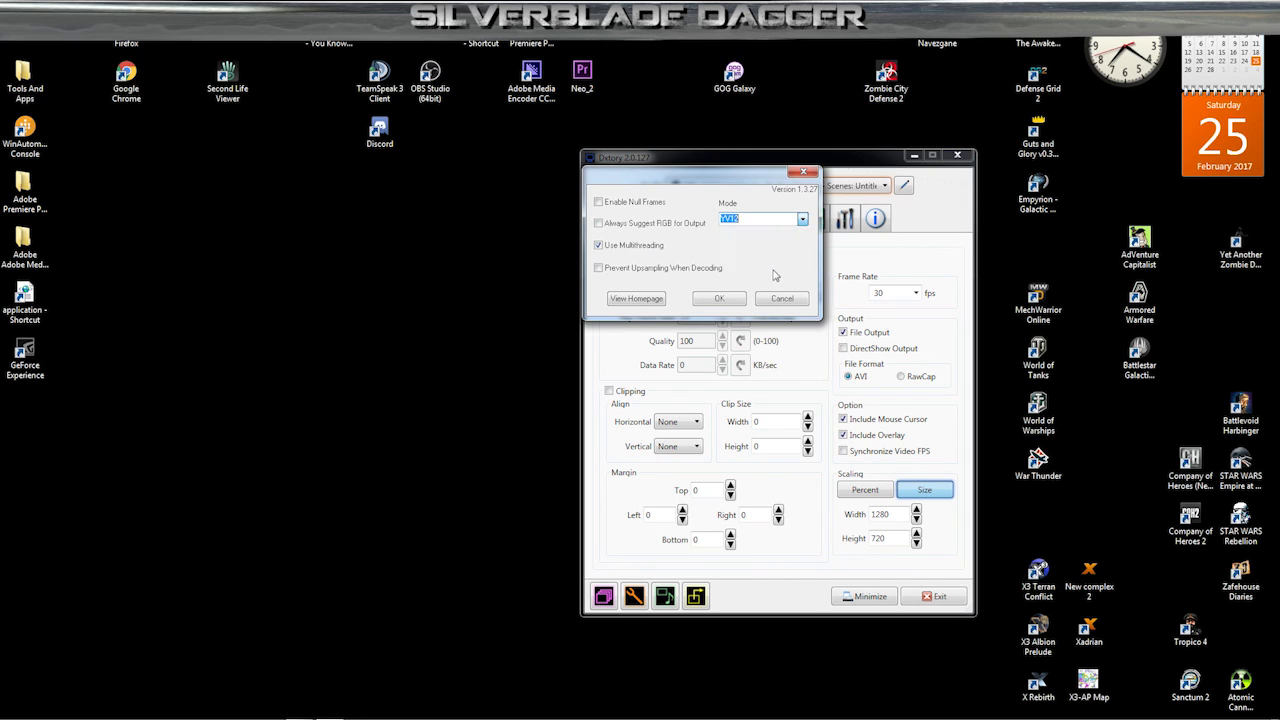
{"action": "left_click", "coordinate": [719, 299]}
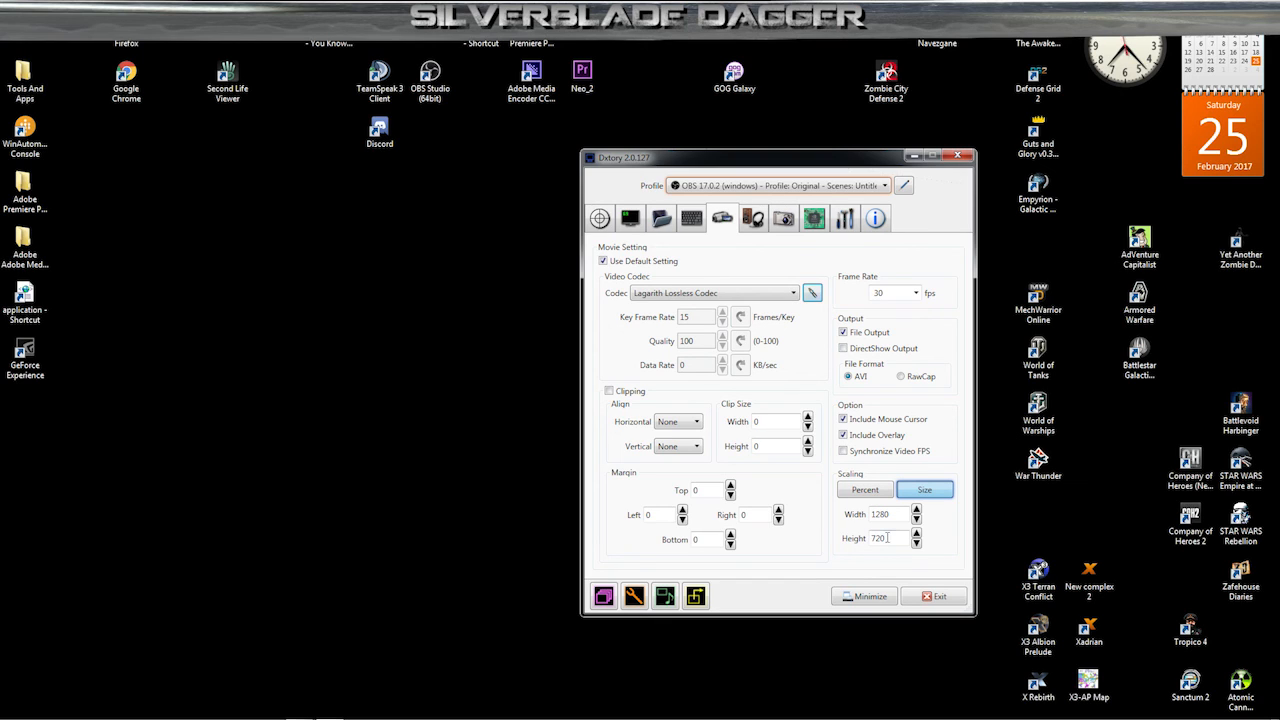
- Switch the movie scaling to Percent and back to Size
{"action": "left_click", "coordinate": [876, 490]}
{"action": "left_click", "coordinate": [910, 495]}
{"action": "left_click", "coordinate": [688, 220]}
{"action": "left_click", "coordinate": [660, 220]}
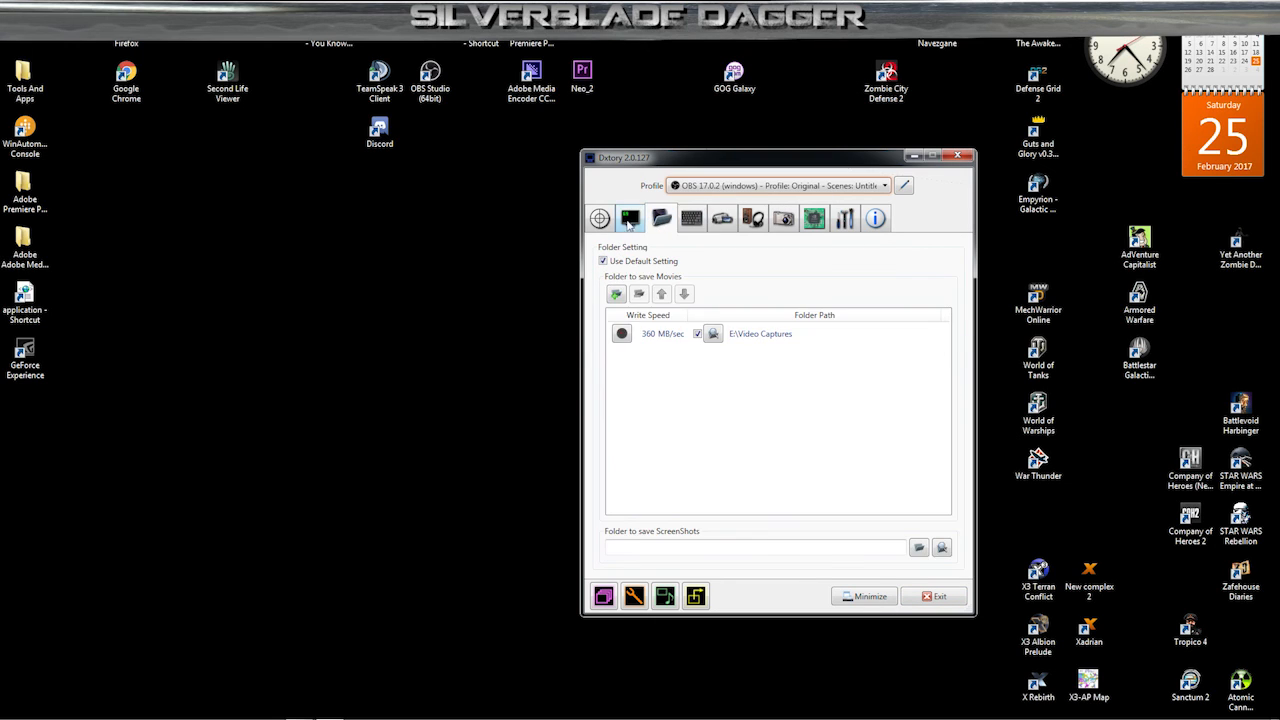
{"action": "left_click", "coordinate": [600, 218]}
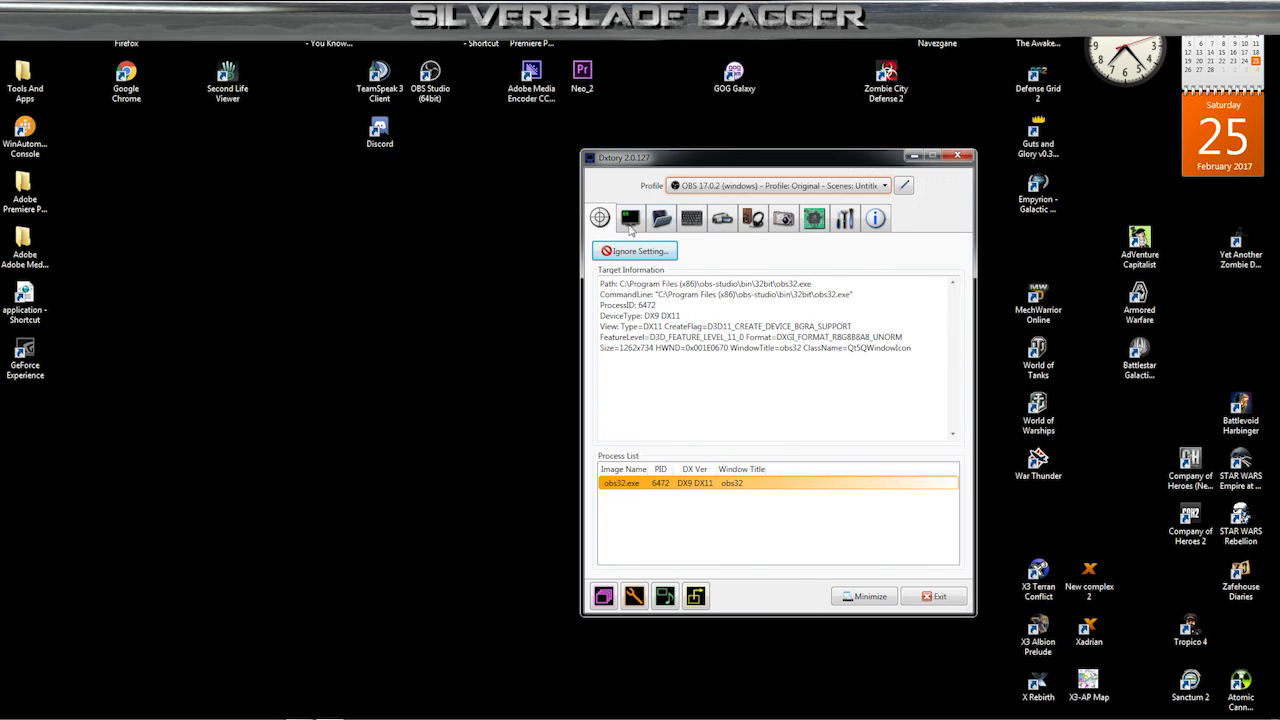
{"action": "left_click", "coordinate": [691, 218]}
{"action": "left_click", "coordinate": [722, 218]}
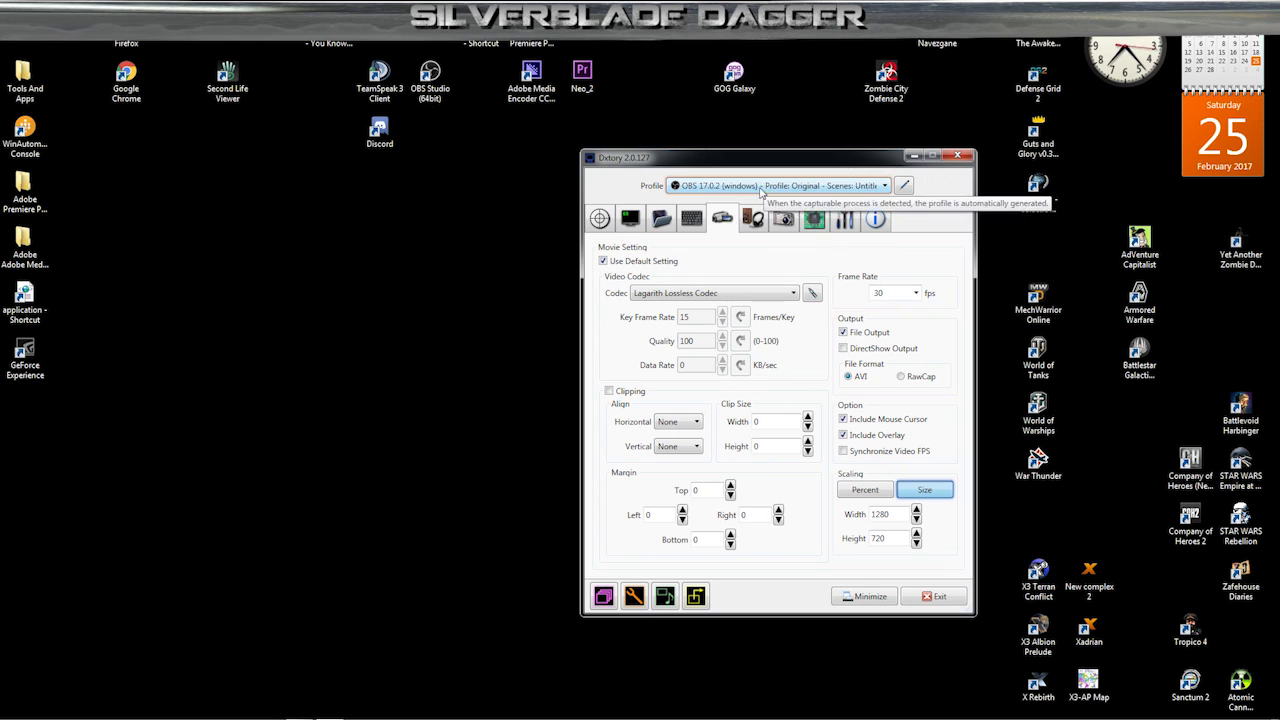
- Switch the active profile to Default and look through the list of saved profiles
{"action": "left_click", "coordinate": [740, 188]}
{"action": "left_click", "coordinate": [729, 201]}
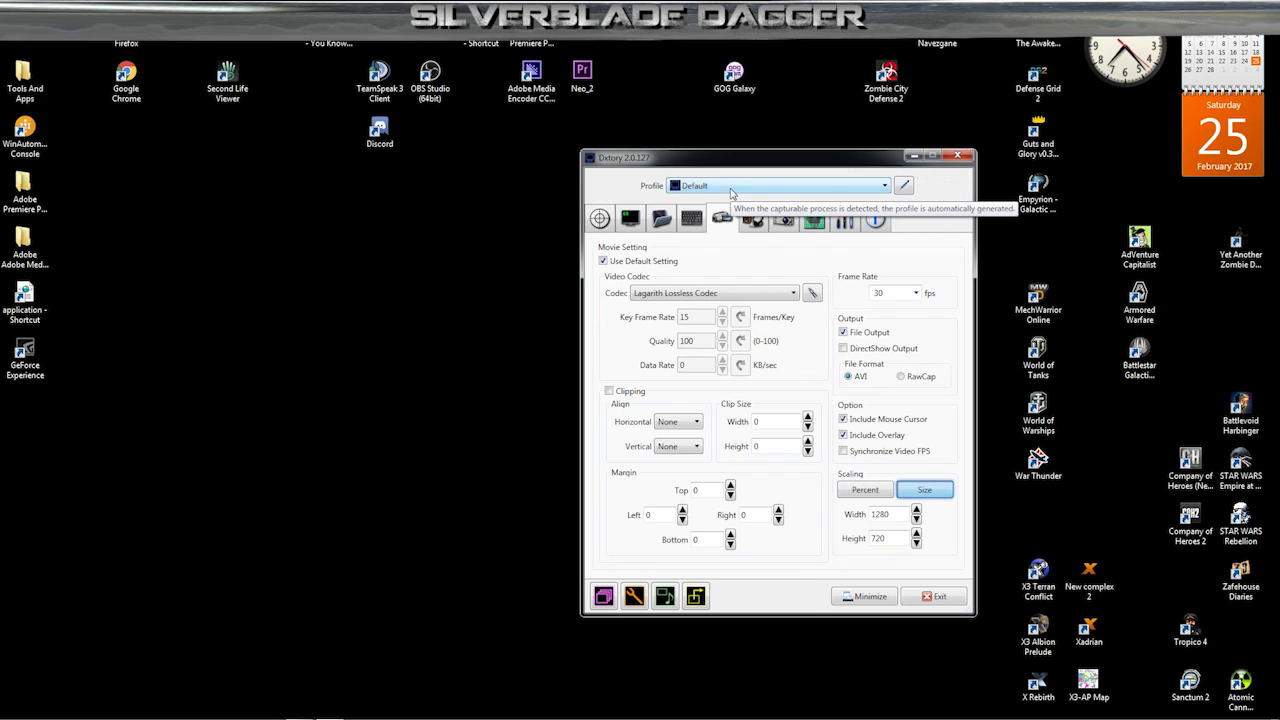
{"action": "left_click", "coordinate": [731, 187]}
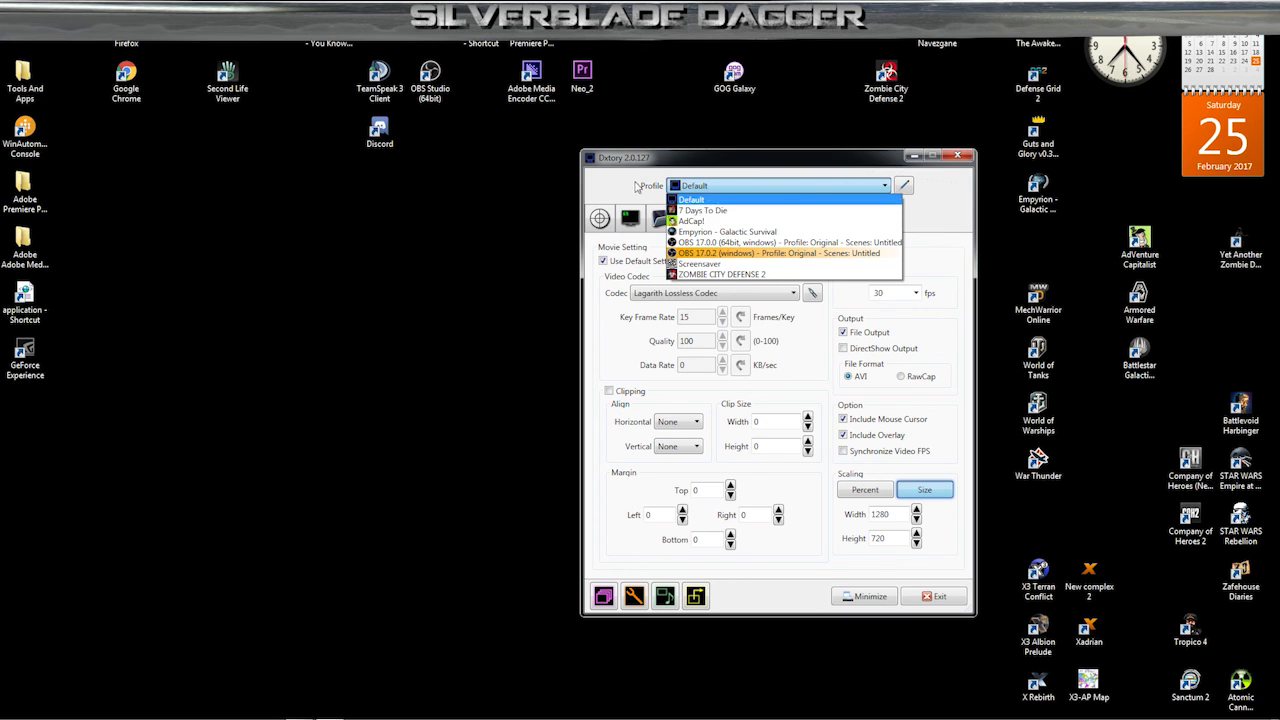
{"action": "left_click", "coordinate": [689, 200]}
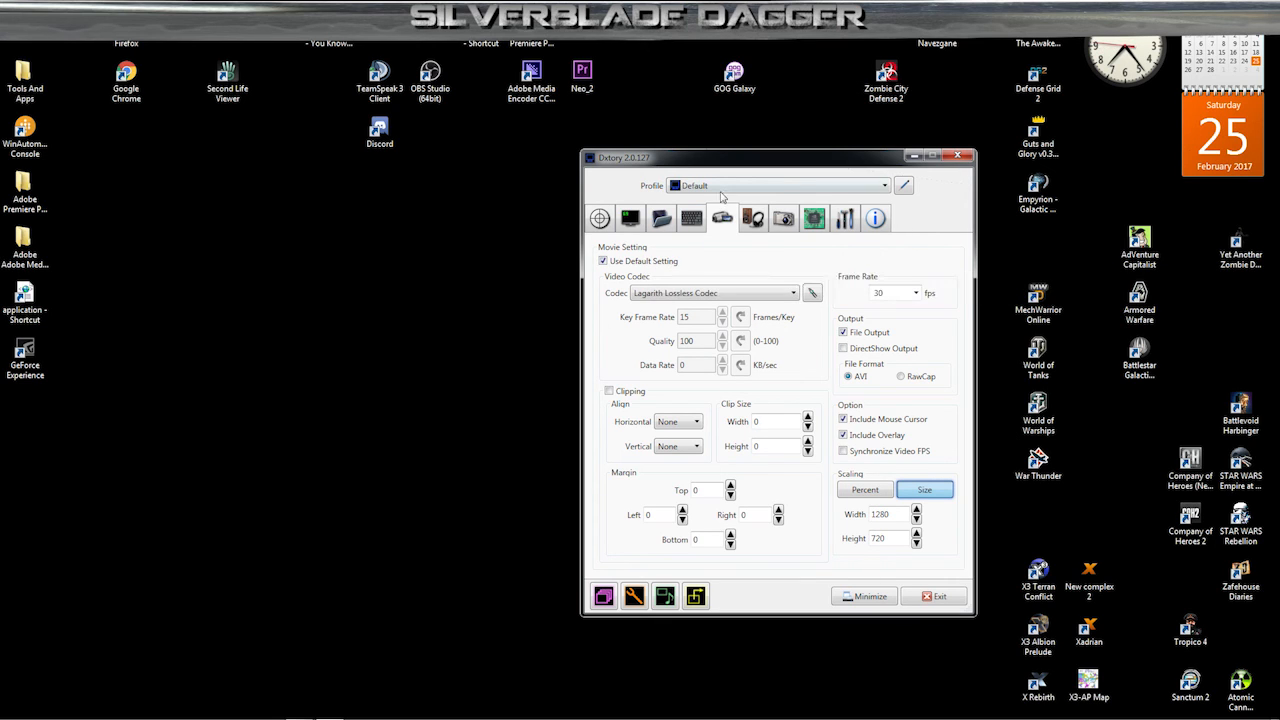
- Select the 7 Days To Die profile
{"action": "left_click", "coordinate": [760, 186]}
{"action": "left_click", "coordinate": [720, 221]}
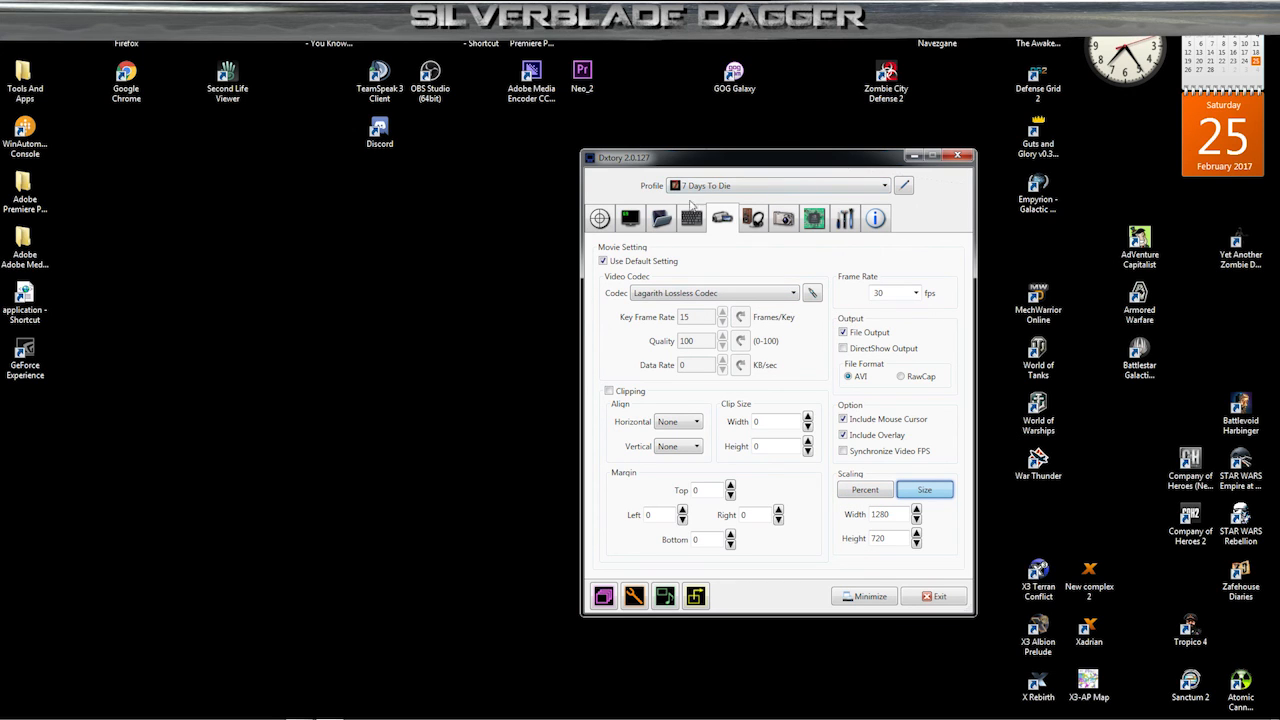
- Open the audio settings and examine the PCM formats offered for the first audio track
{"action": "left_click", "coordinate": [755, 219]}
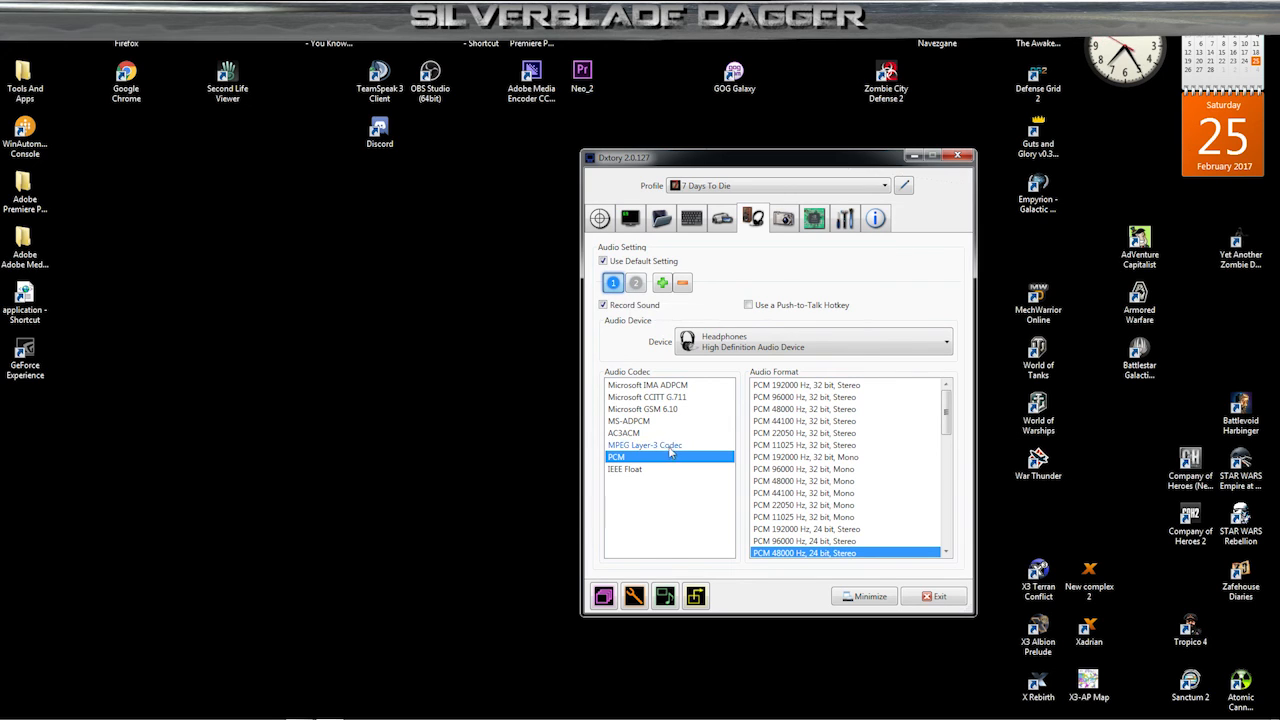
{"action": "scroll", "coordinate": [825, 554], "scroll_direction": "down", "scroll_amount": 2}
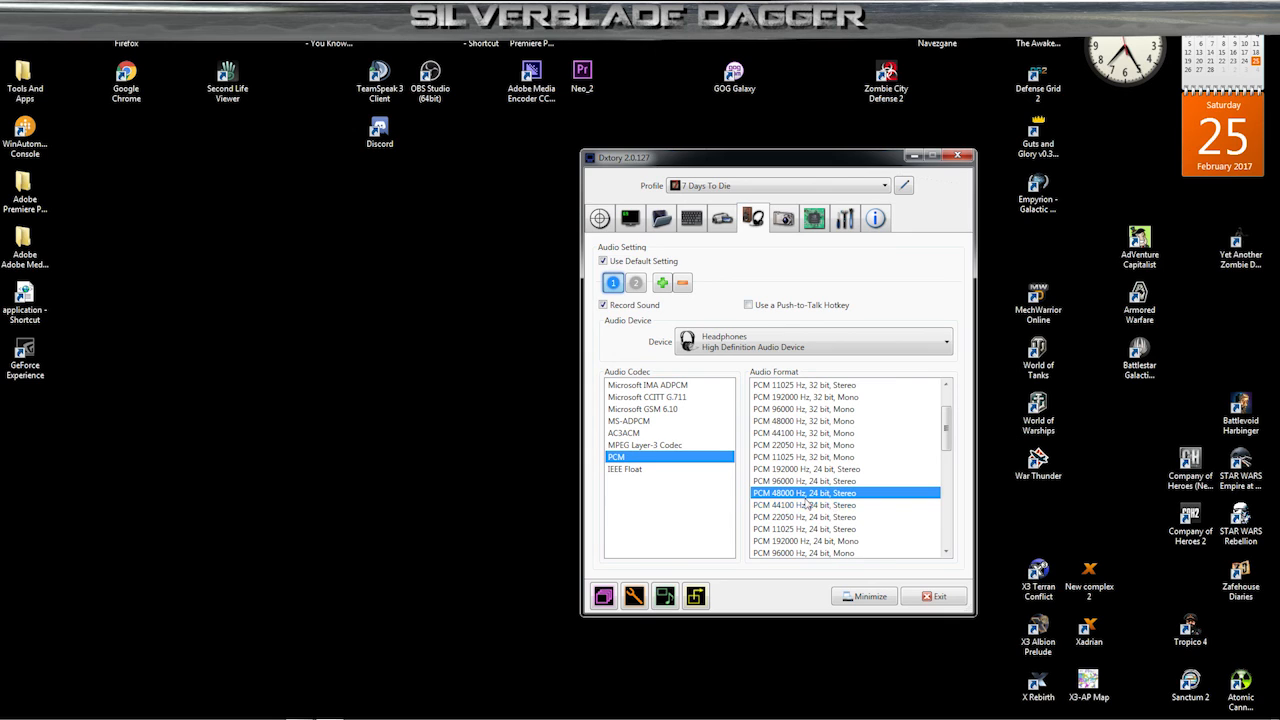
- Compare the recording device, codec and format settings of the first and second audio tracks
{"action": "scroll", "coordinate": [884, 500], "scroll_direction": "up", "scroll_amount": 2}
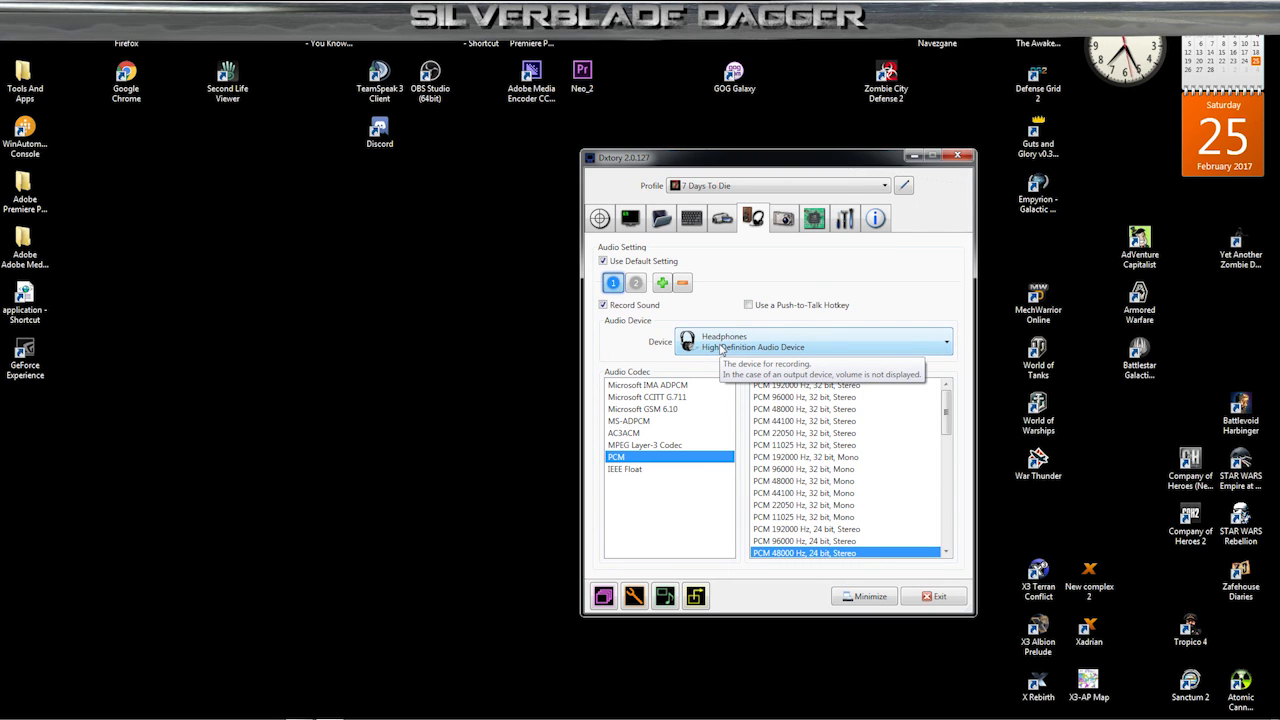
{"action": "left_click", "coordinate": [636, 284]}
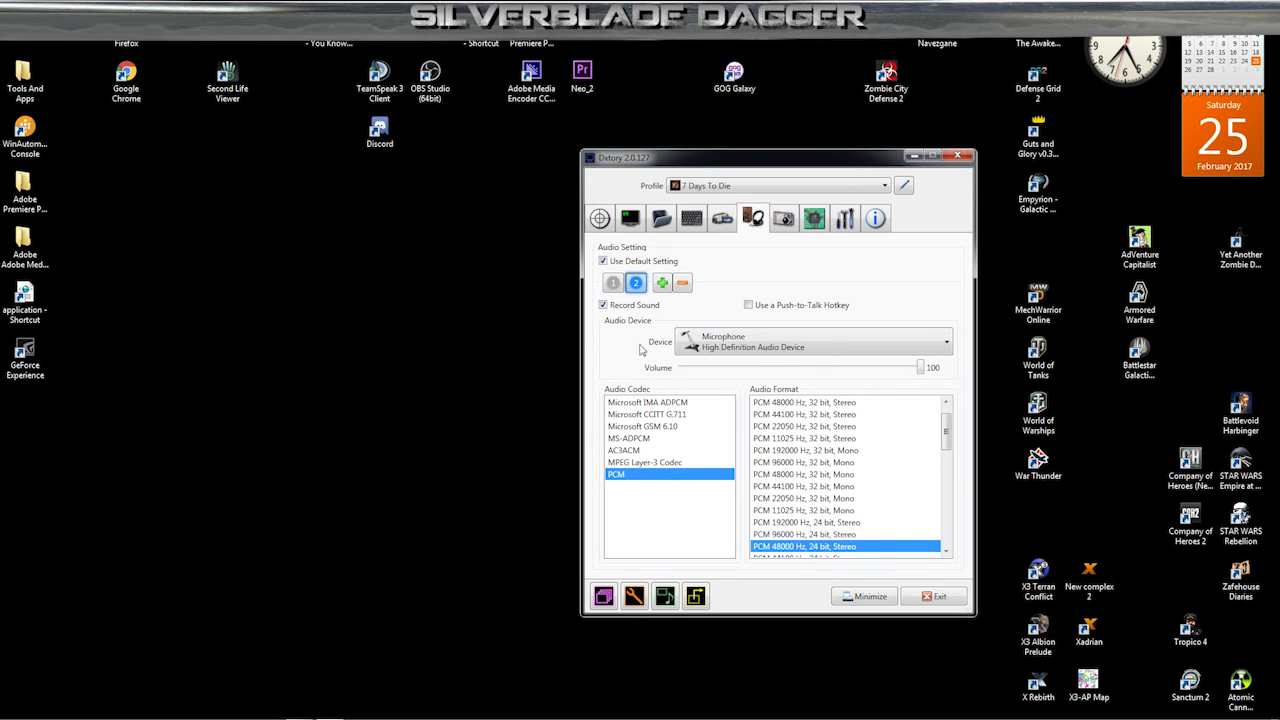
{"action": "left_click", "coordinate": [614, 283]}
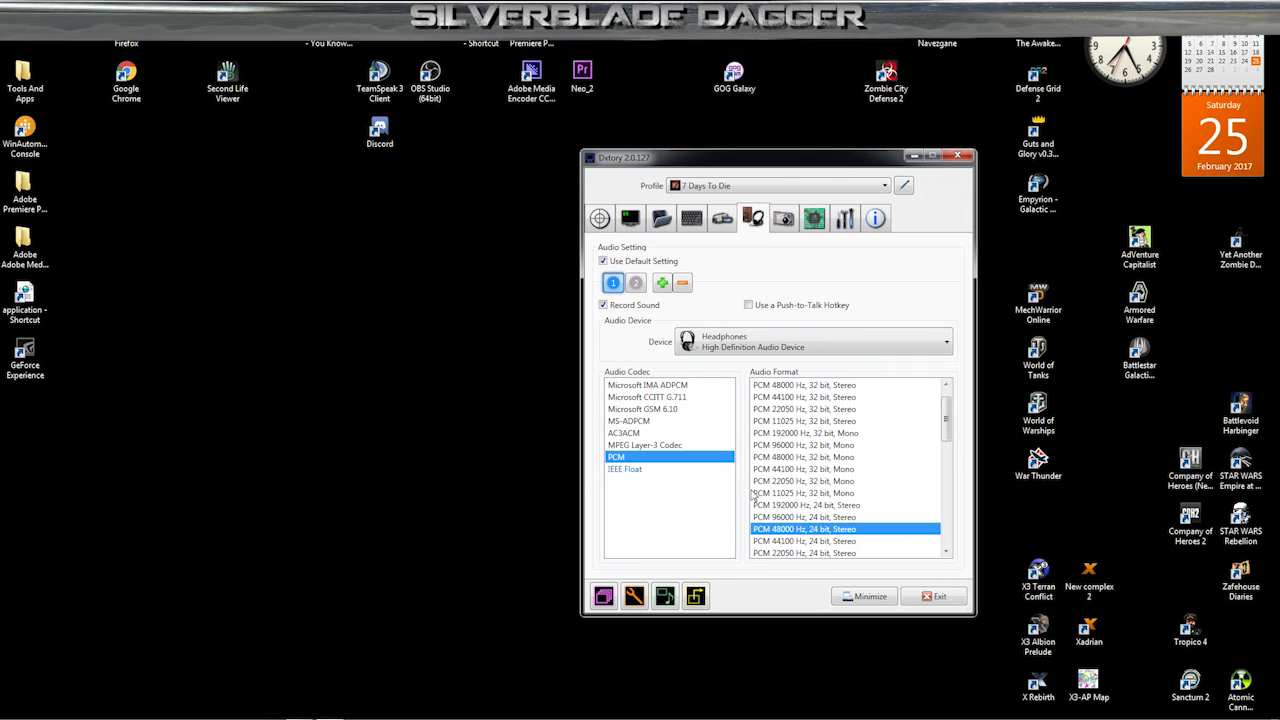
{"action": "left_click", "coordinate": [635, 284]}
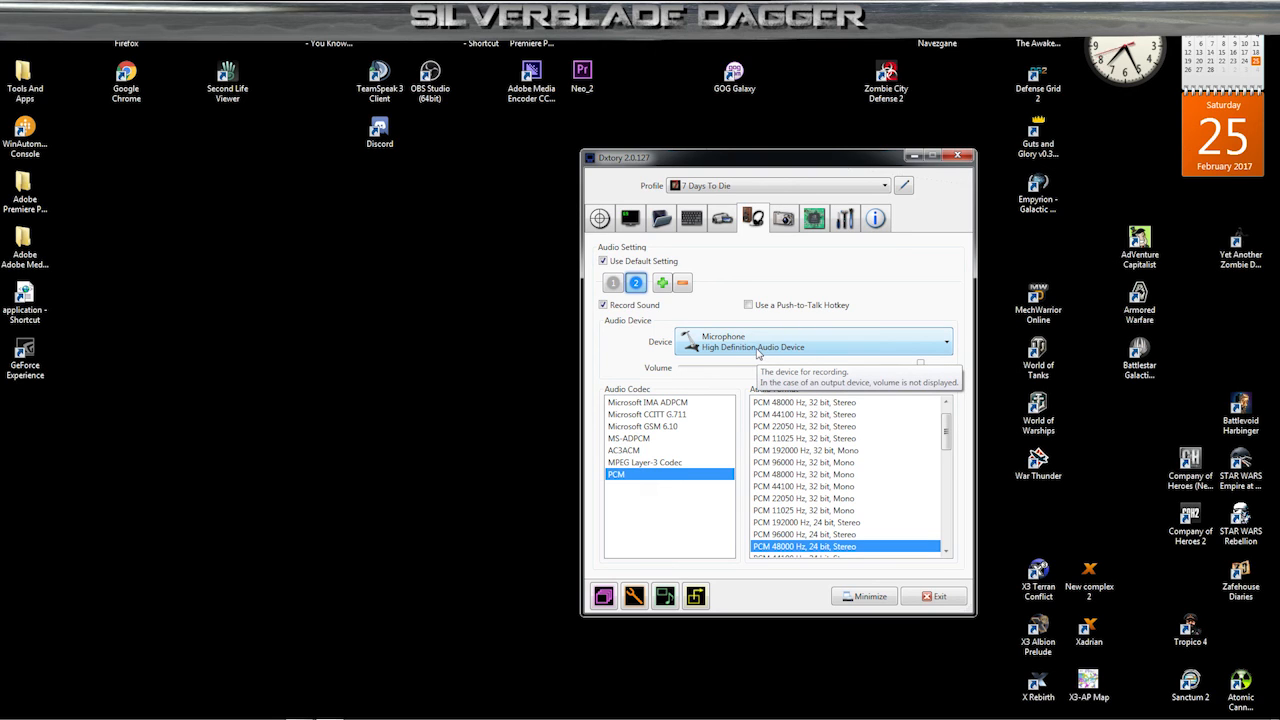
{"action": "left_click", "coordinate": [613, 283]}
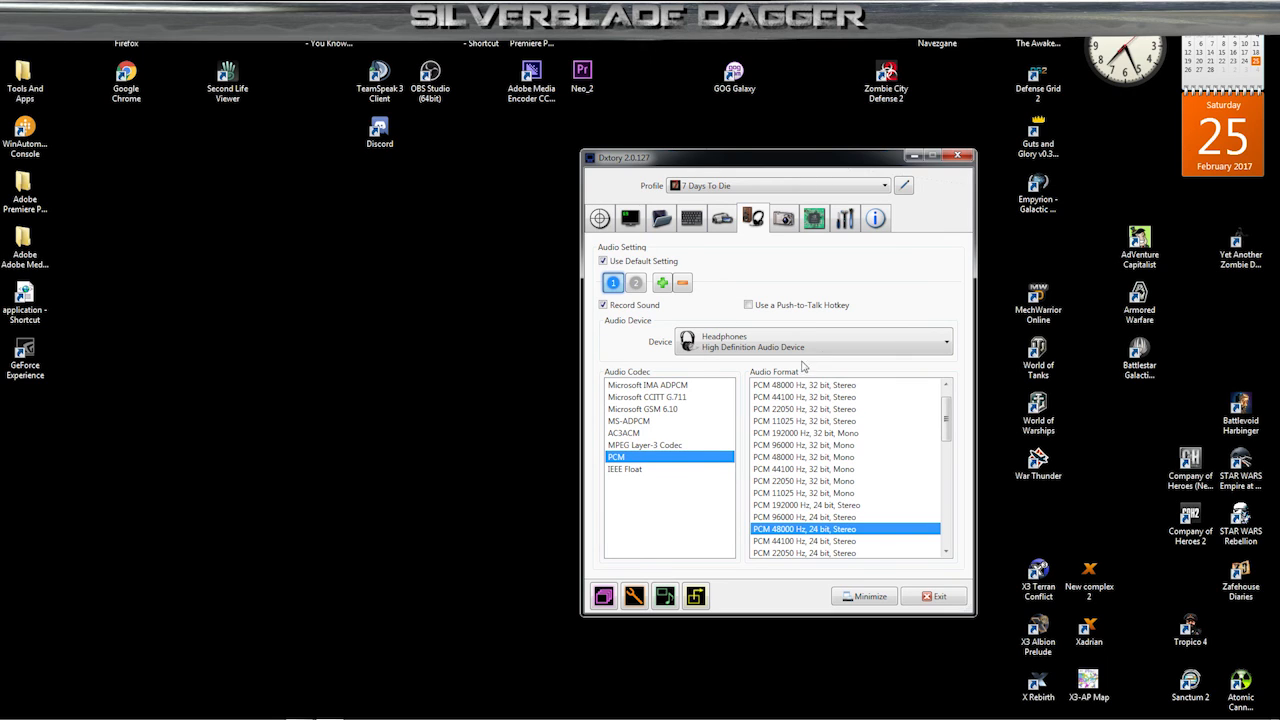
- Look over the screenshot settings and set Processing Threads to 3 in the advanced settings
{"action": "left_click", "coordinate": [786, 226]}
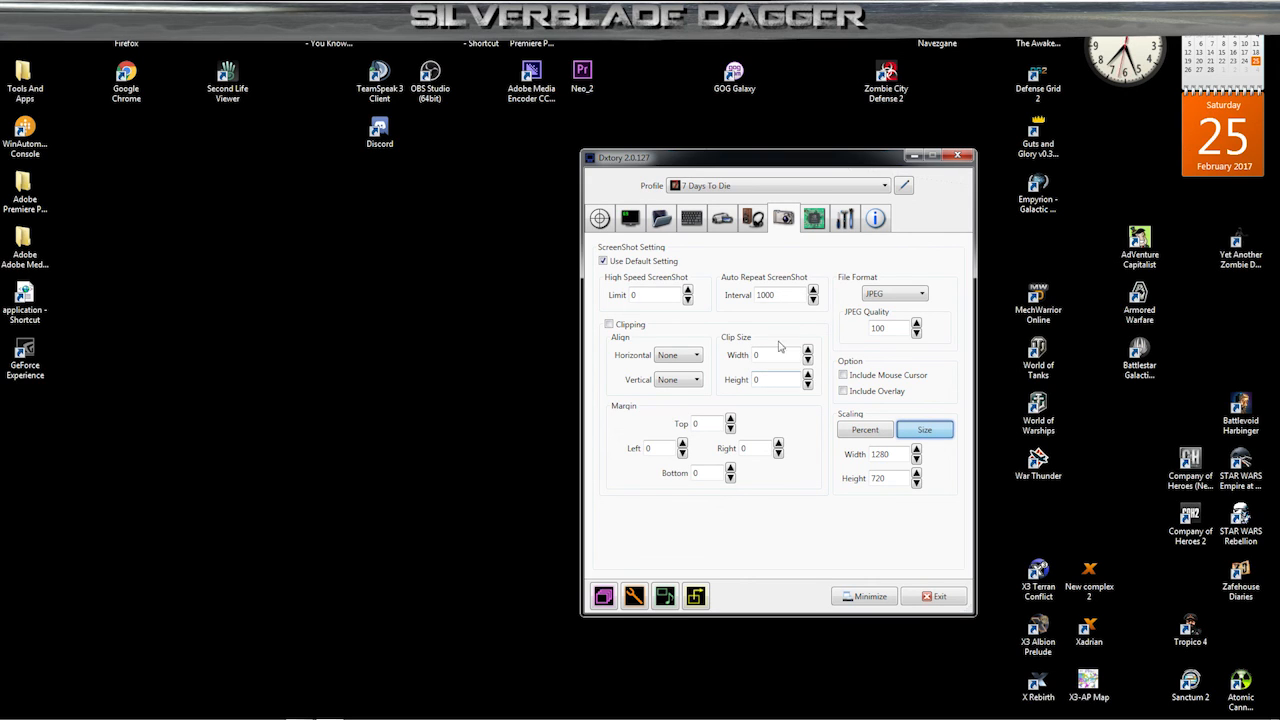
{"action": "left_click", "coordinate": [810, 228]}
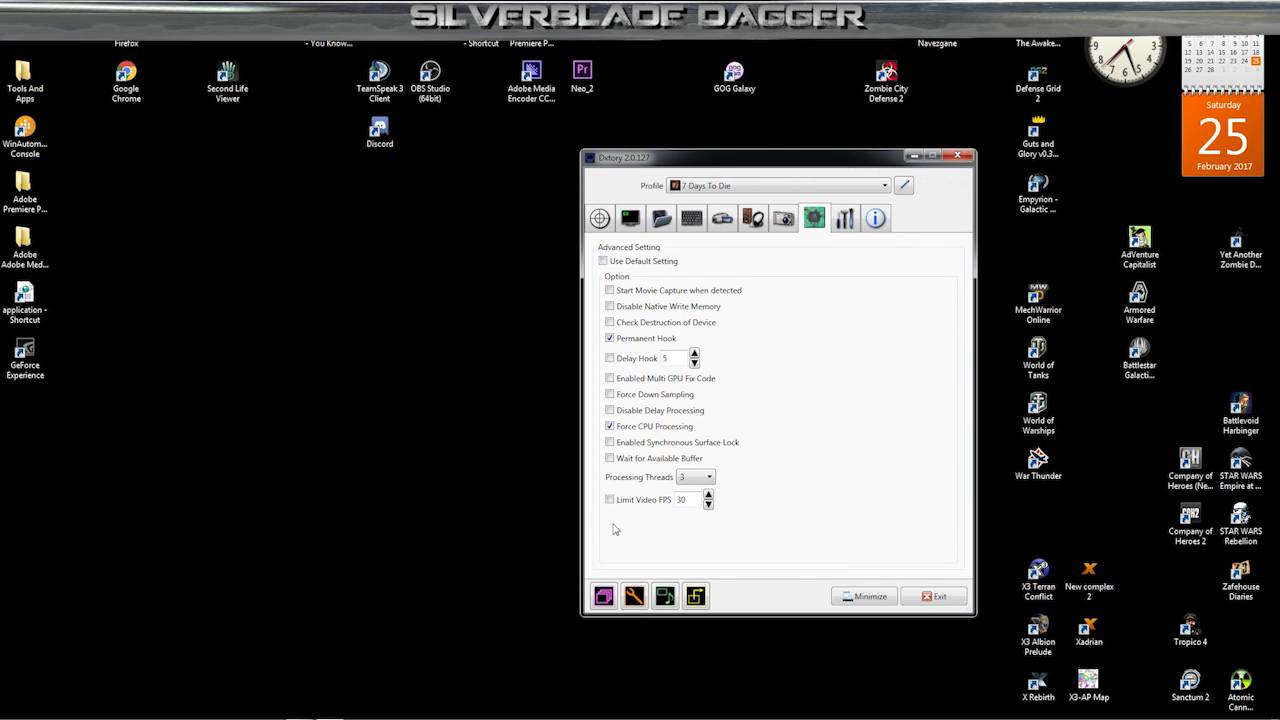
{"action": "left_click", "coordinate": [710, 478]}
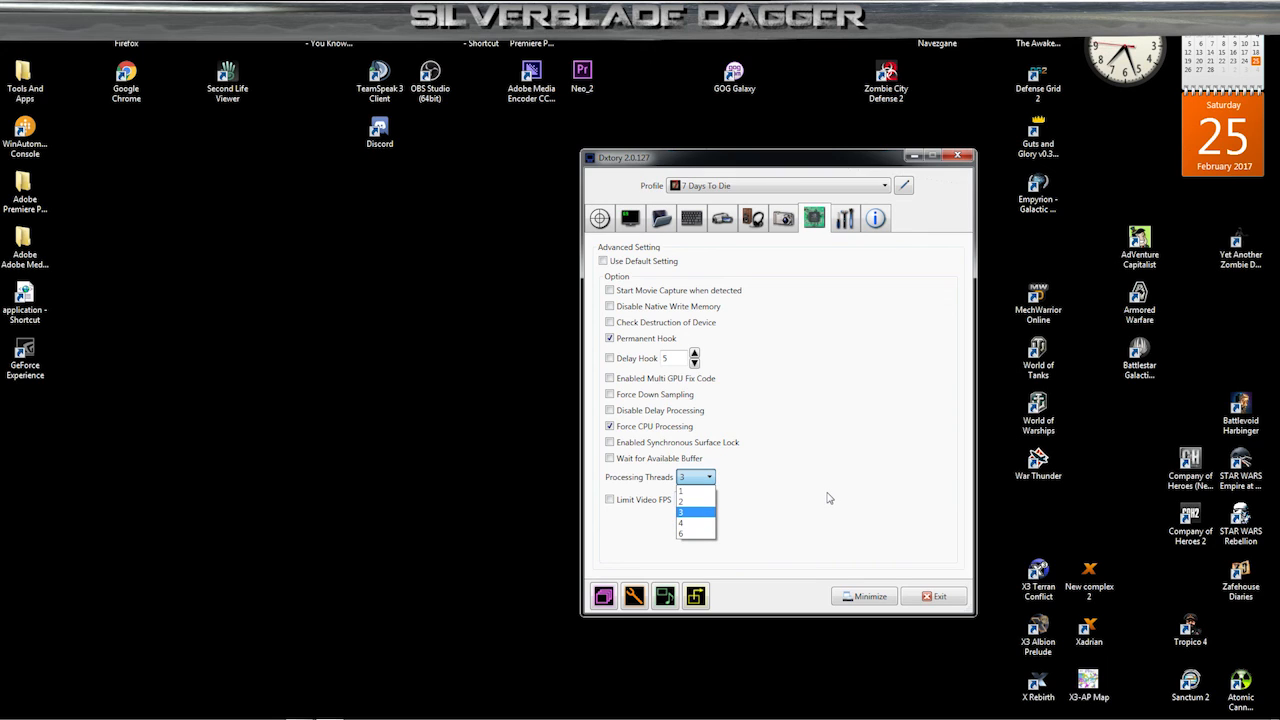
{"action": "left_click", "coordinate": [829, 497]}
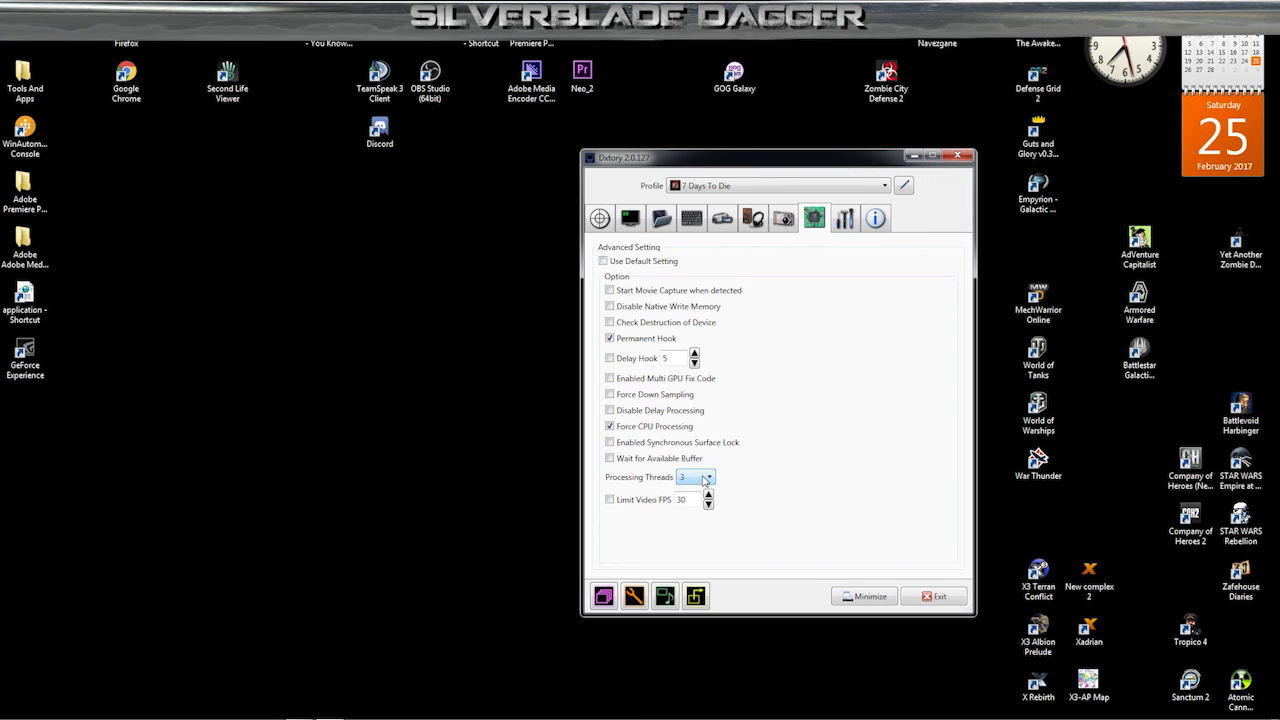
{"action": "left_click", "coordinate": [705, 479]}
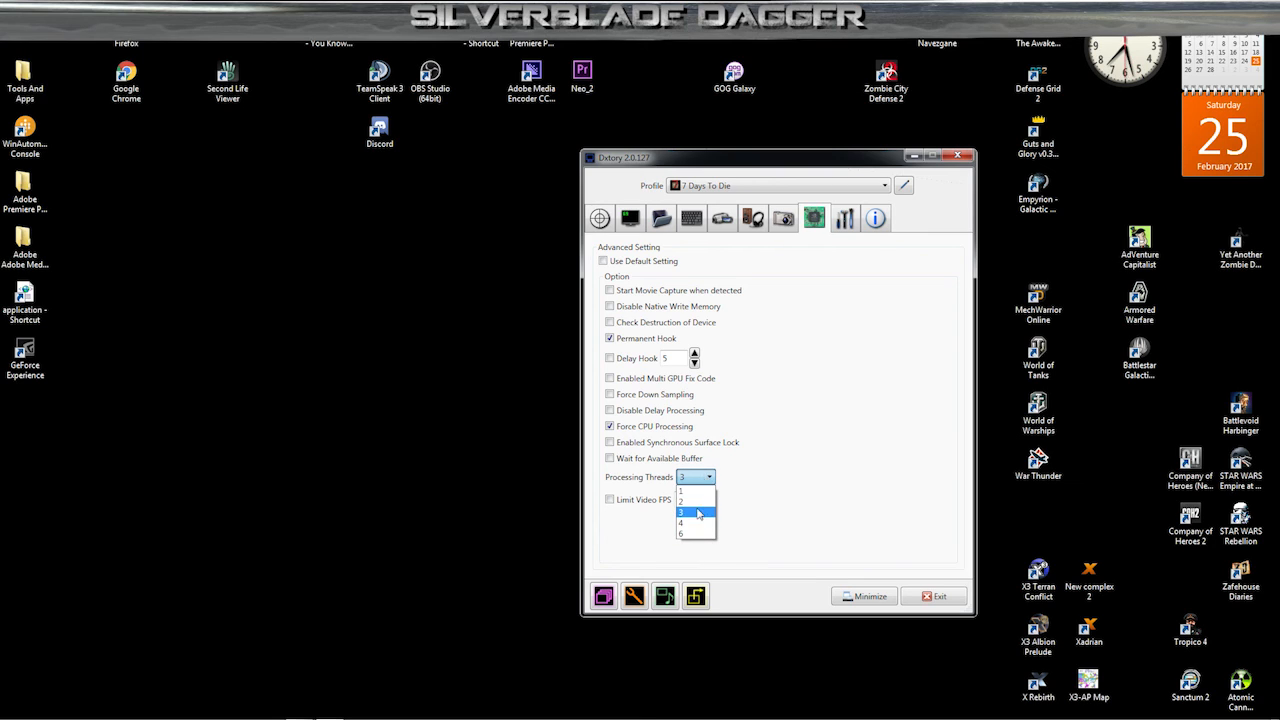
{"action": "left_click", "coordinate": [695, 512]}
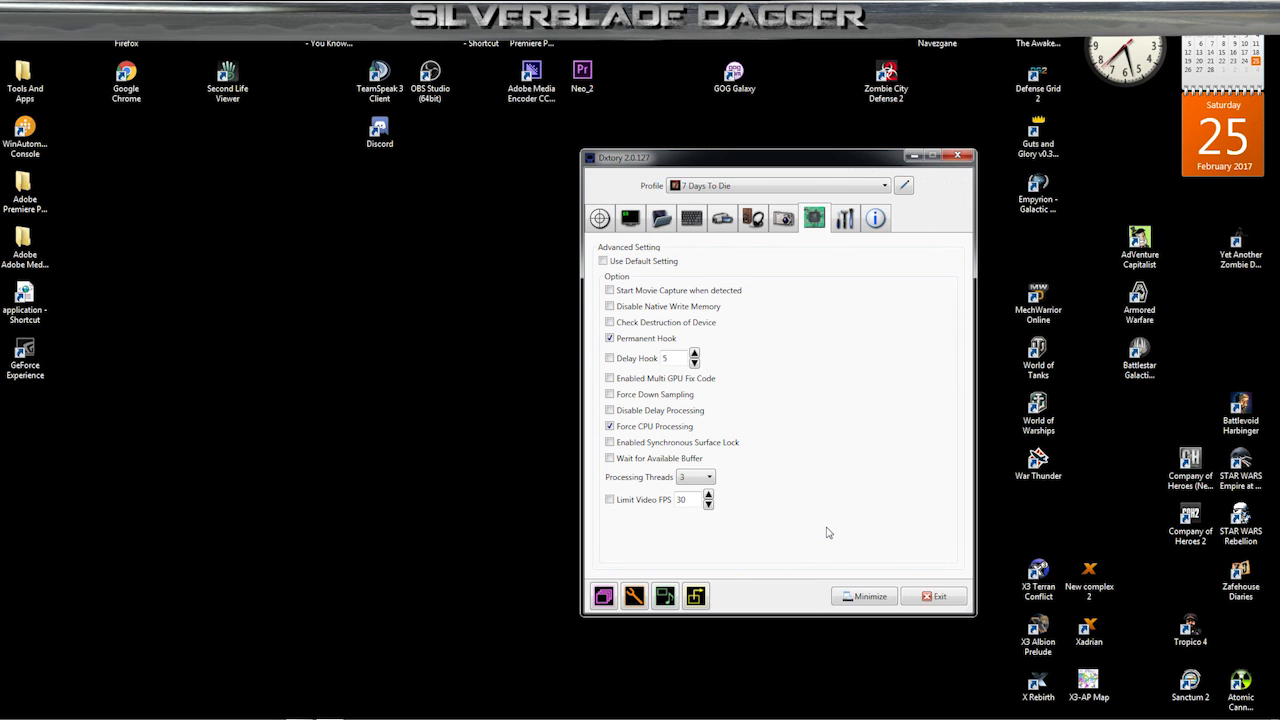
- Check the computer's processor model in the Windows system properties and close them
{"action": "key", "text": "super+e"}
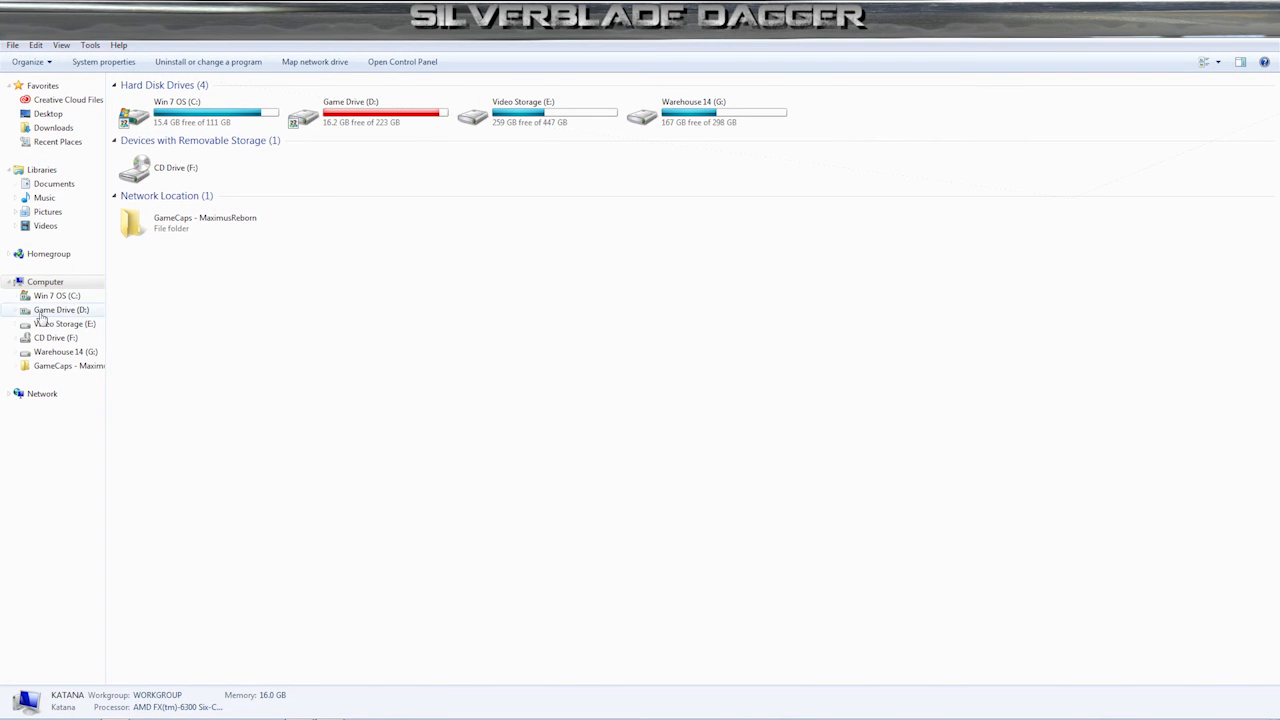
{"action": "right_click", "coordinate": [47, 287]}
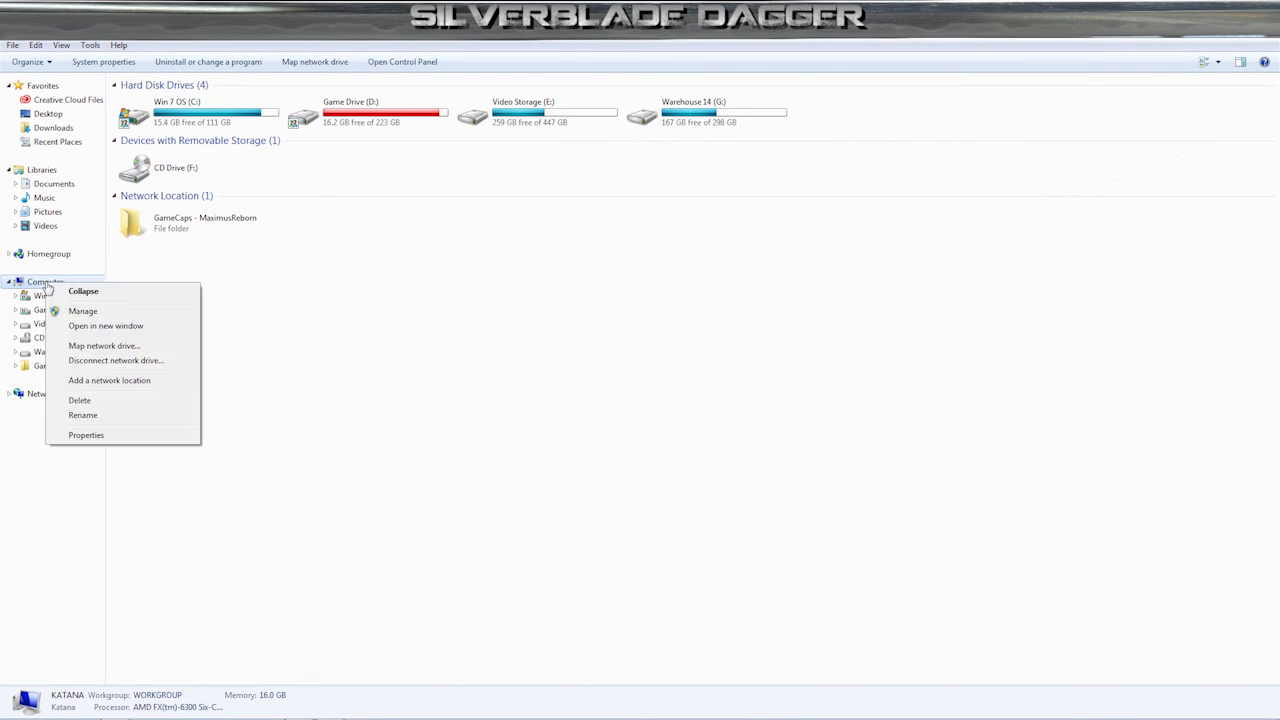
{"action": "left_click", "coordinate": [148, 440]}
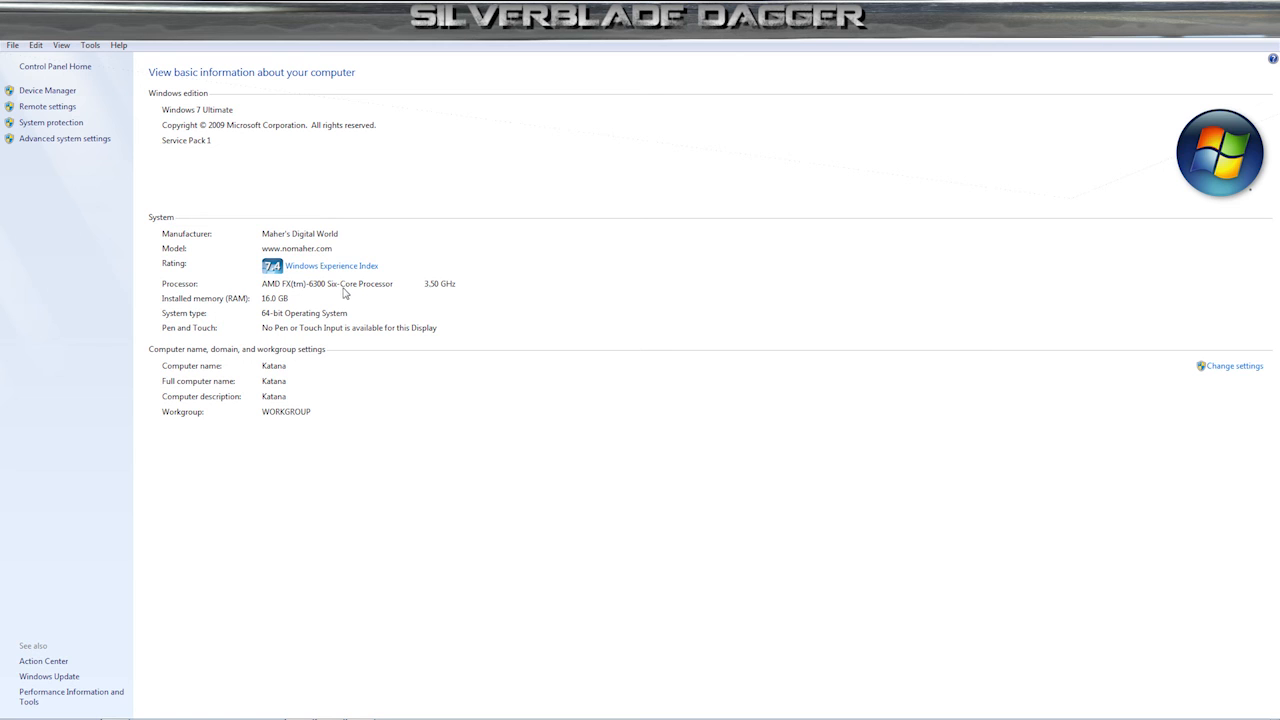
{"action": "left_click", "coordinate": [1264, 7]}
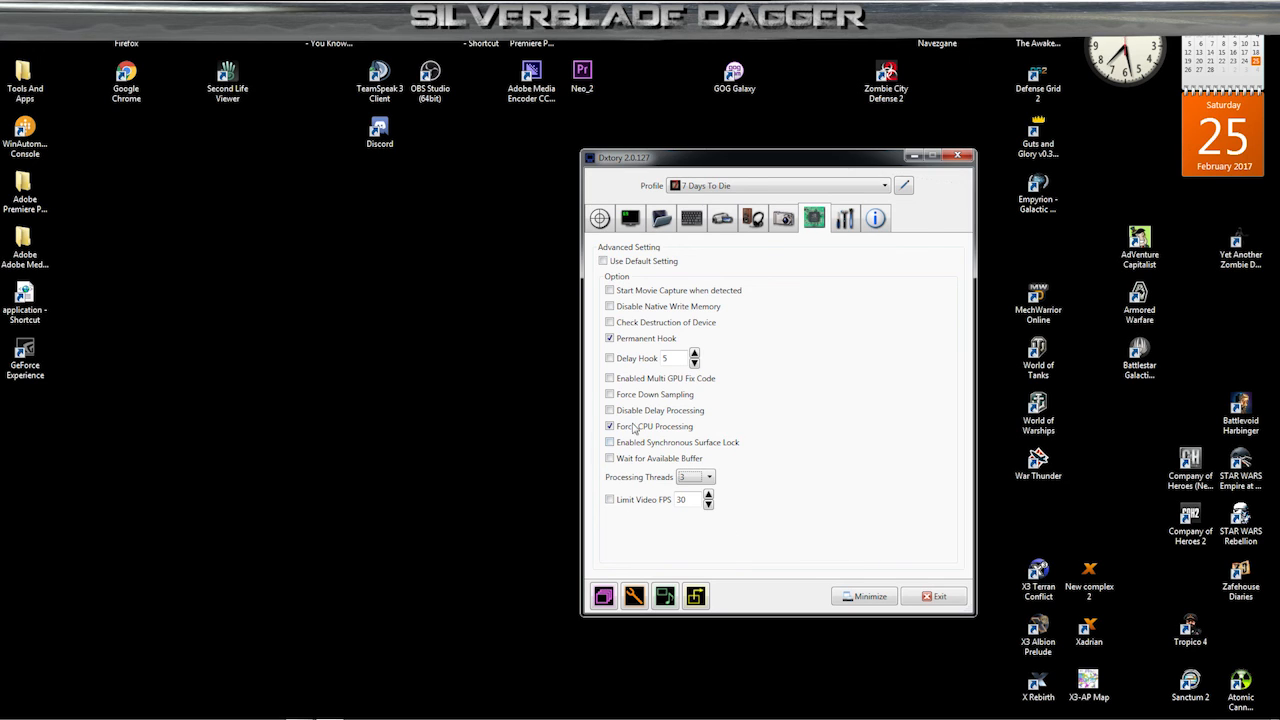
- Read the description of the Force CPU Processing option and look over the global settings
{"action": "mouse_move", "coordinate": [632, 432]}
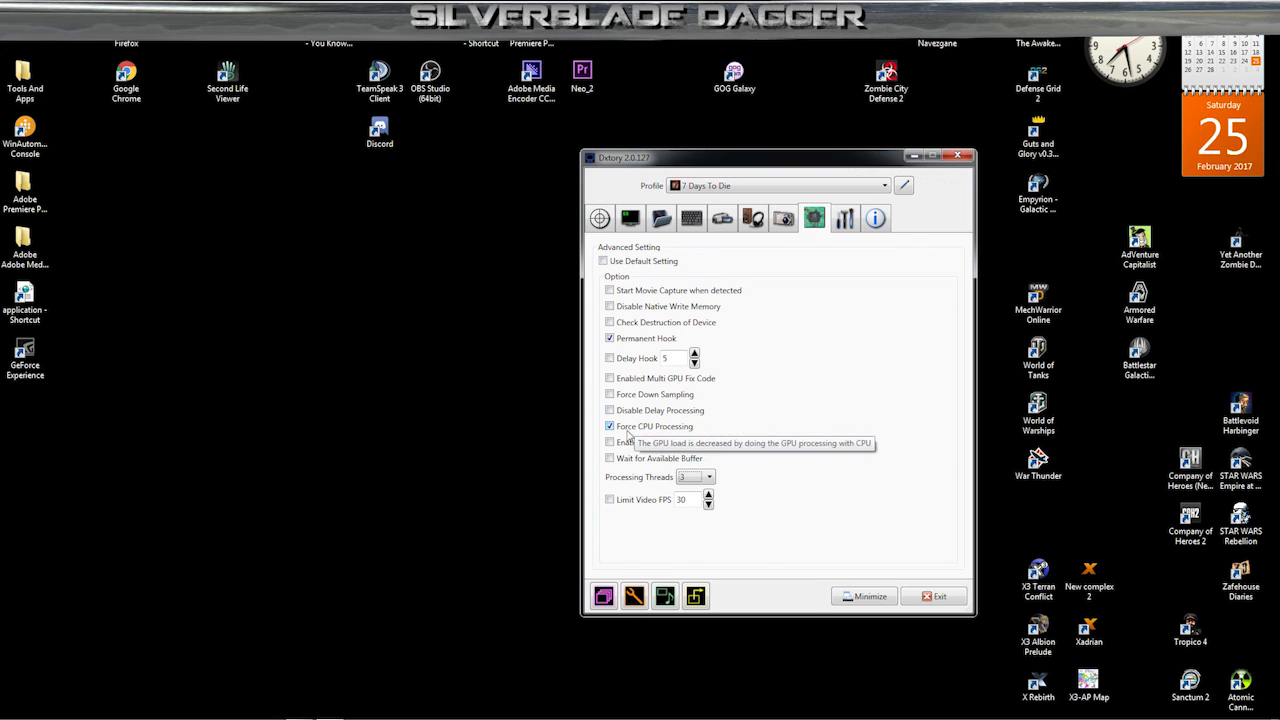
{"action": "mouse_move", "coordinate": [626, 340]}
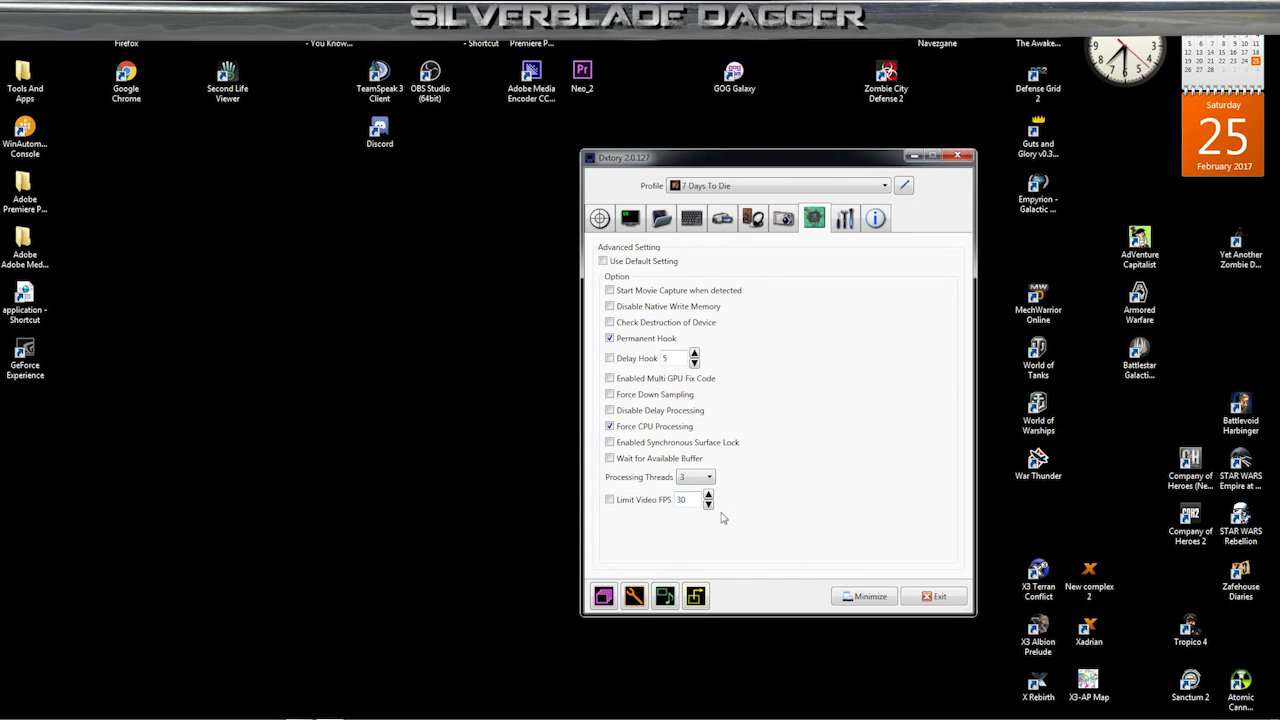
{"action": "left_click", "coordinate": [845, 223]}
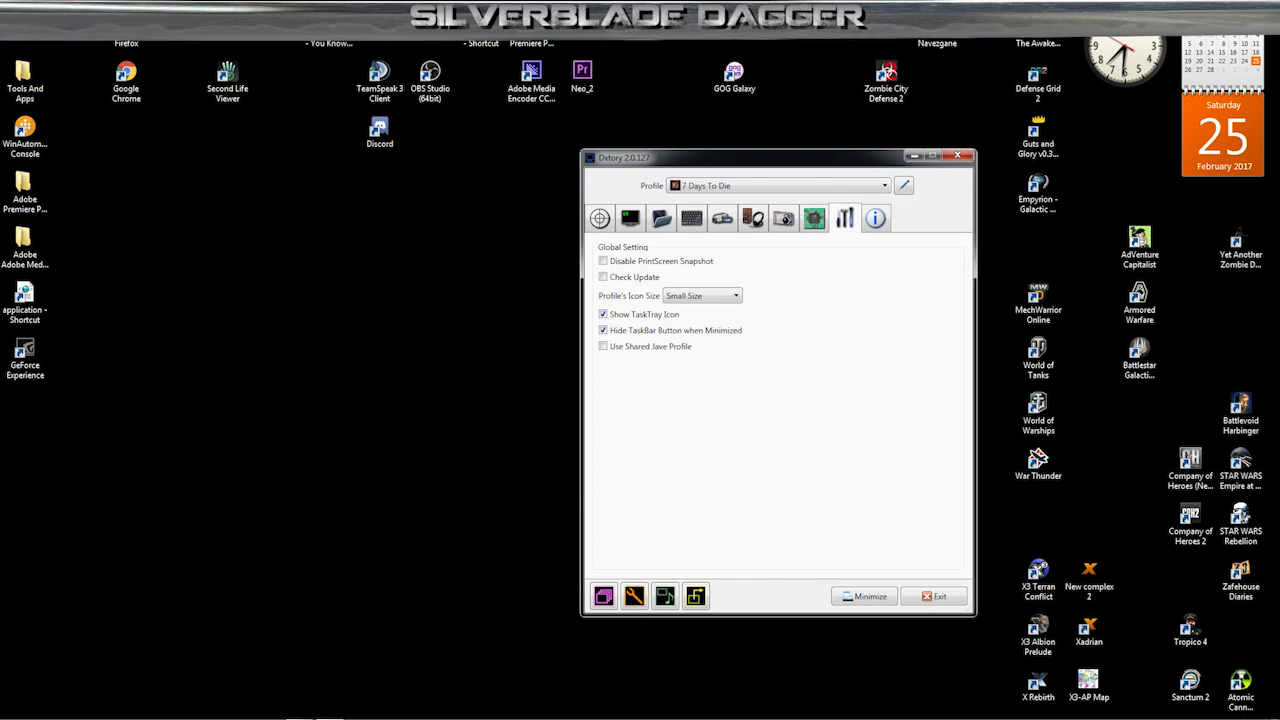
- Minimize Dxtory to the system tray, restore it and show the folder settings
{"action": "mouse_move", "coordinate": [1163, 713]}
{"action": "left_click", "coordinate": [870, 596]}
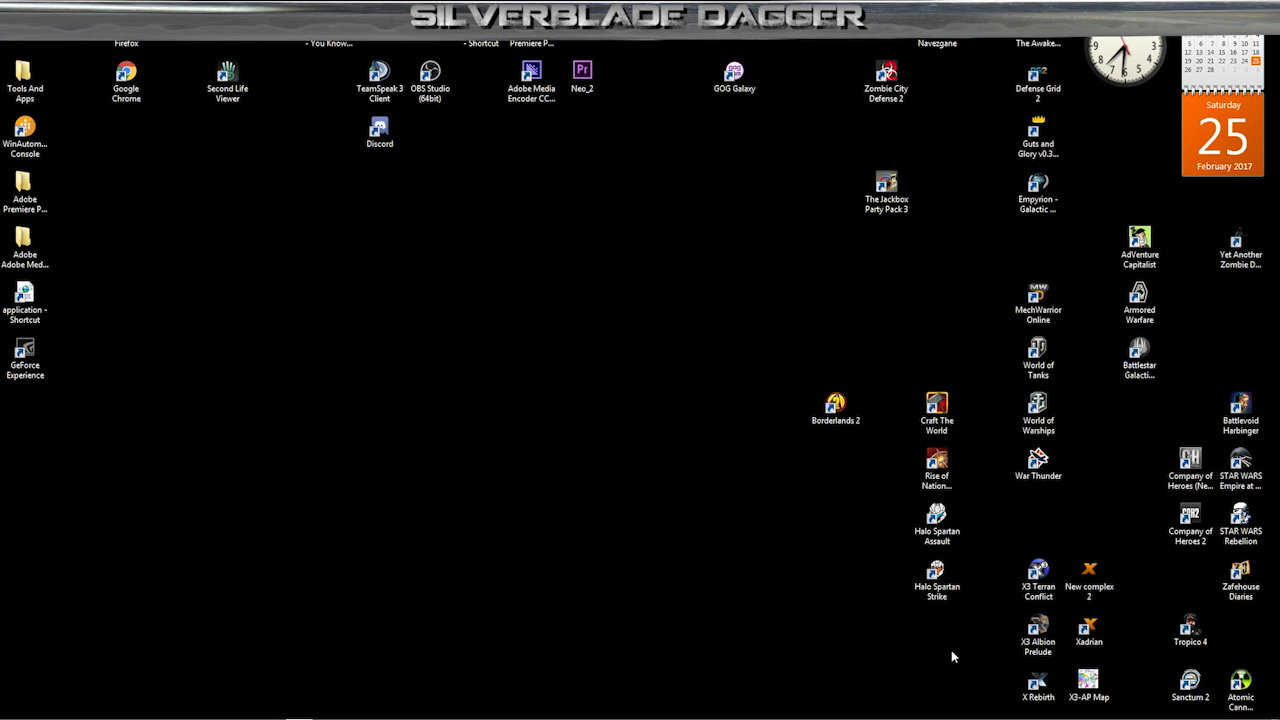
{"action": "mouse_move", "coordinate": [951, 716]}
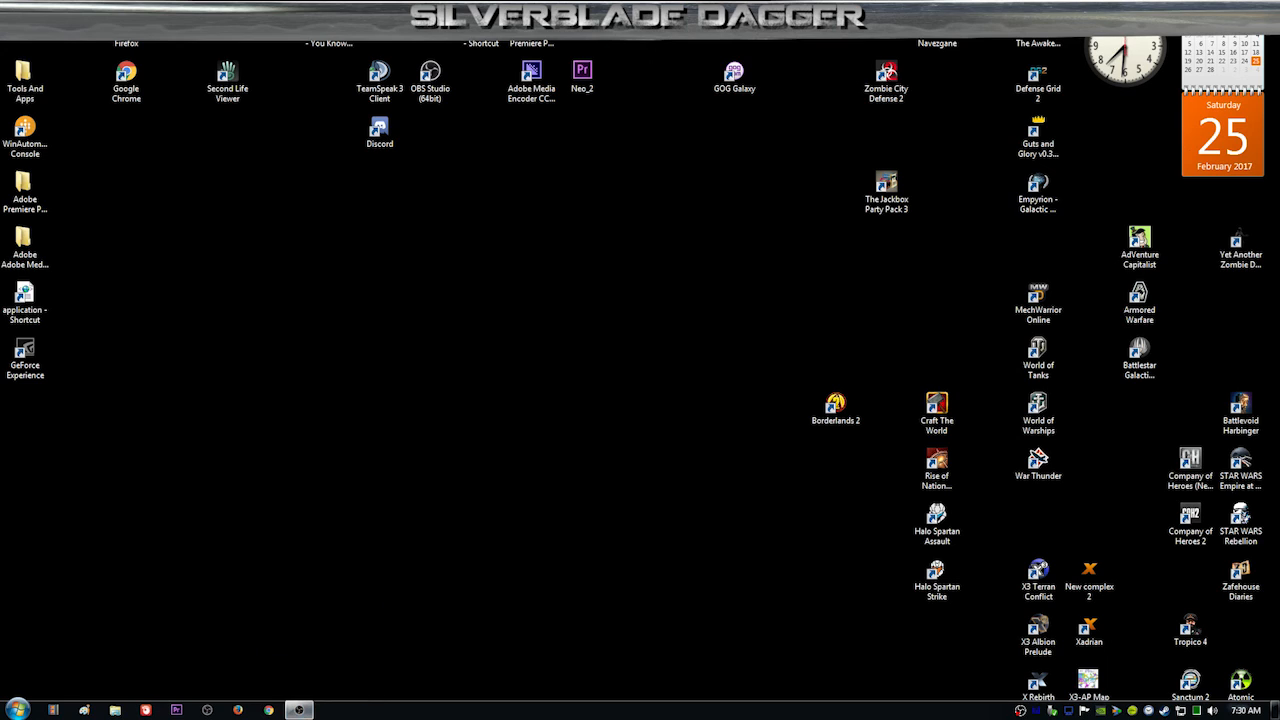
{"action": "left_click", "coordinate": [1068, 710]}
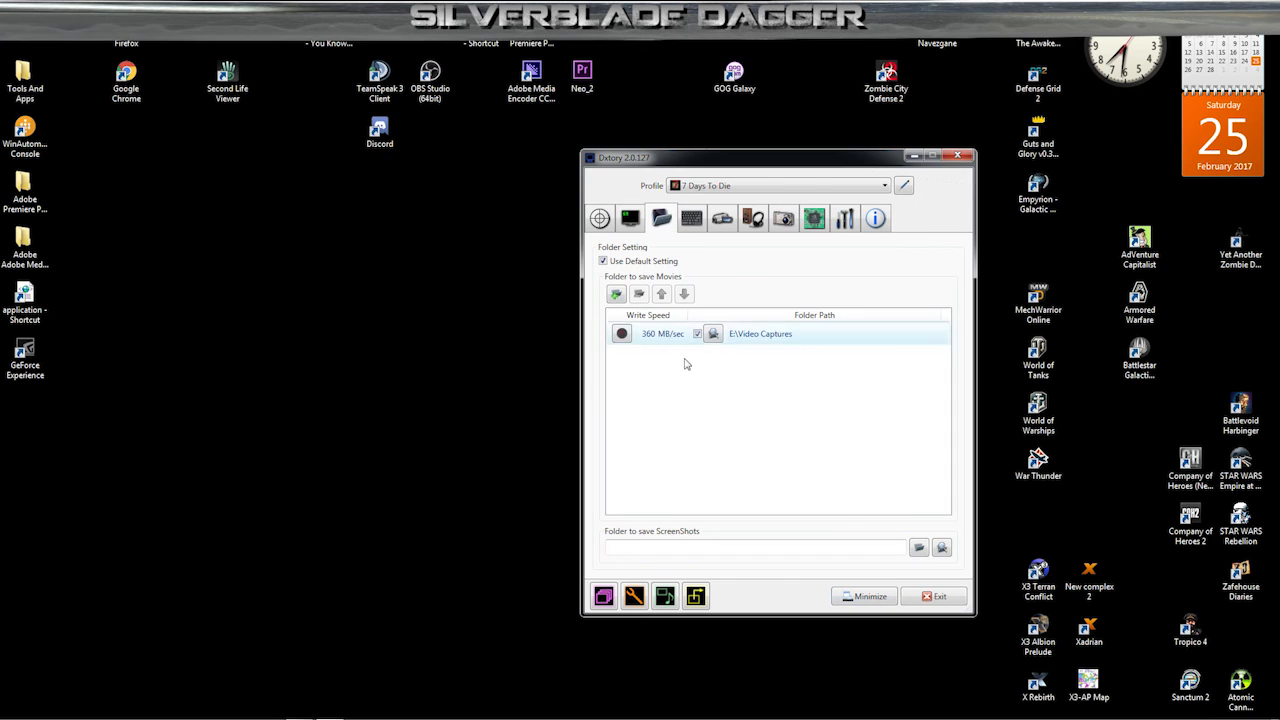
{"action": "left_click", "coordinate": [667, 220]}
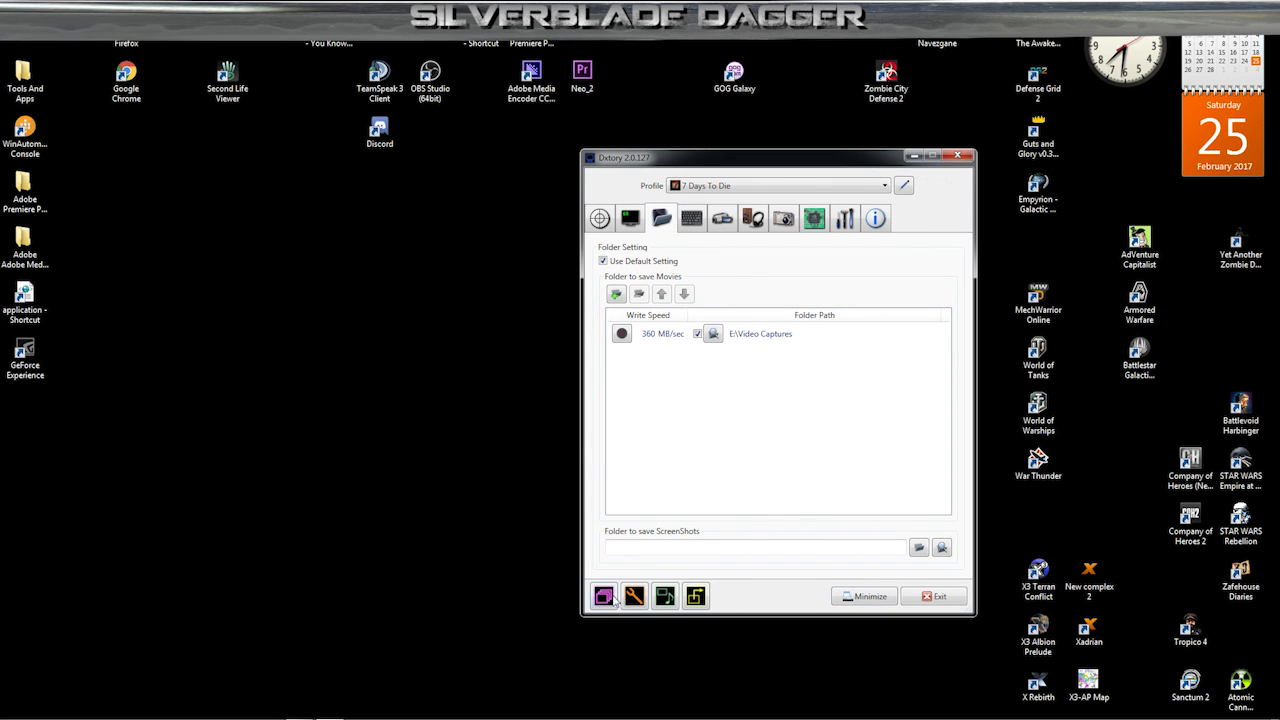
{"action": "left_click", "coordinate": [666, 600]}
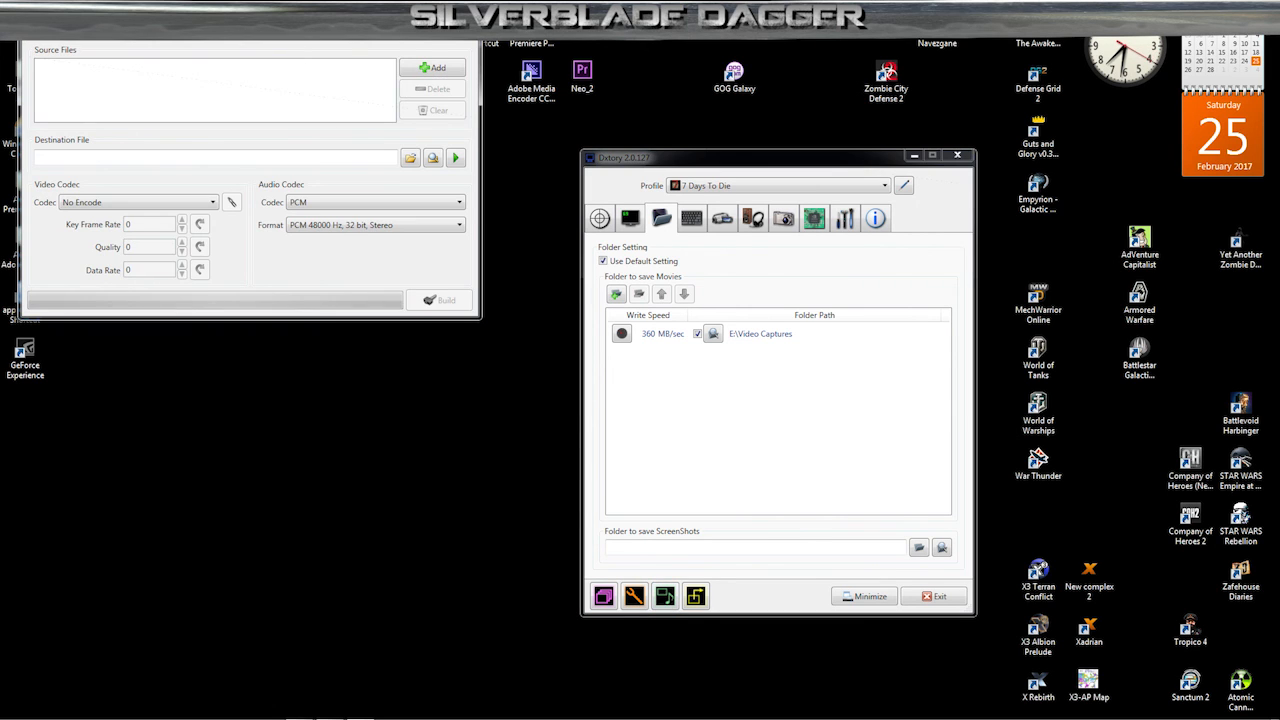
{"action": "left_click_drag", "start_coordinate": [291, 30], "coordinate": [513, 278]}
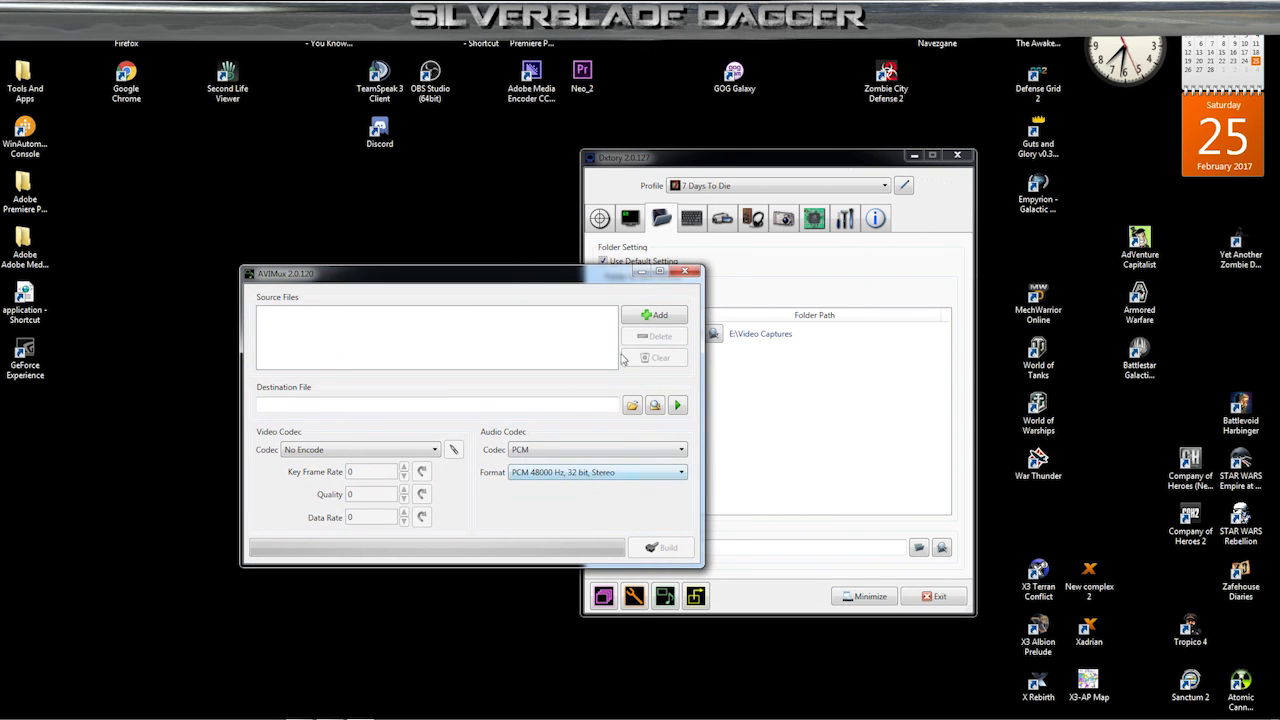
{"action": "left_click", "coordinate": [654, 315]}
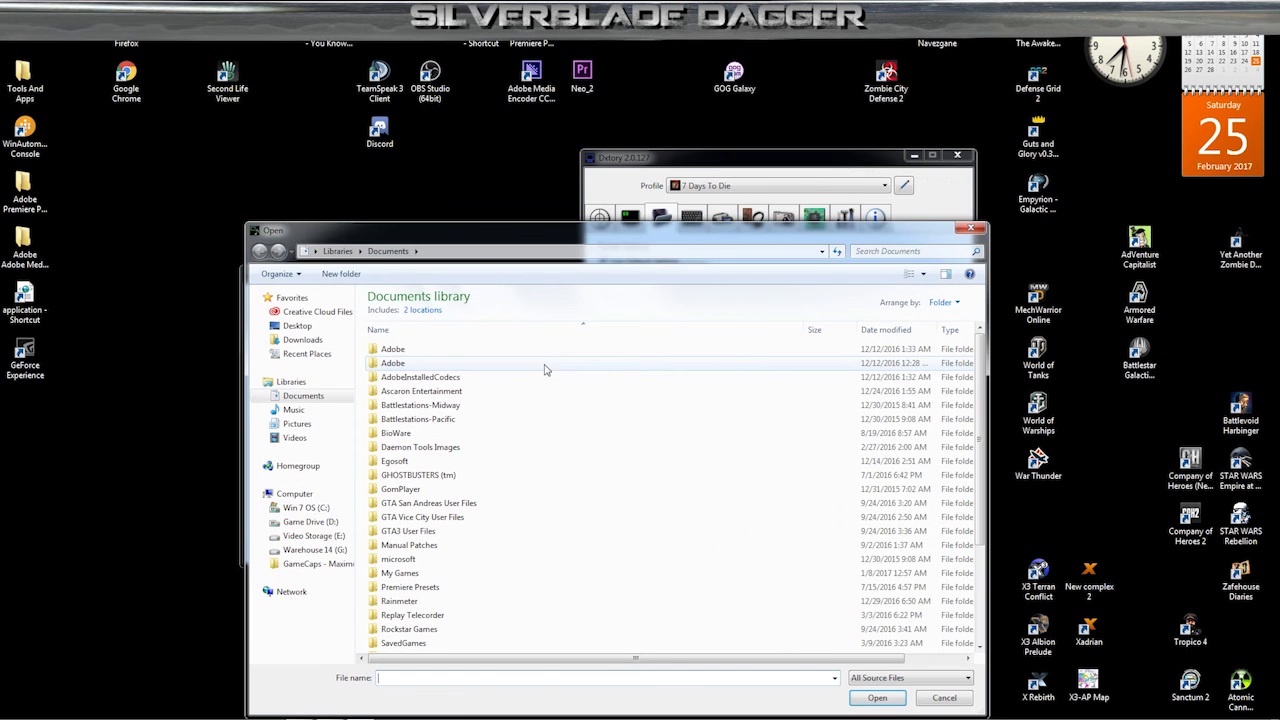
{"action": "left_click", "coordinate": [310, 536]}
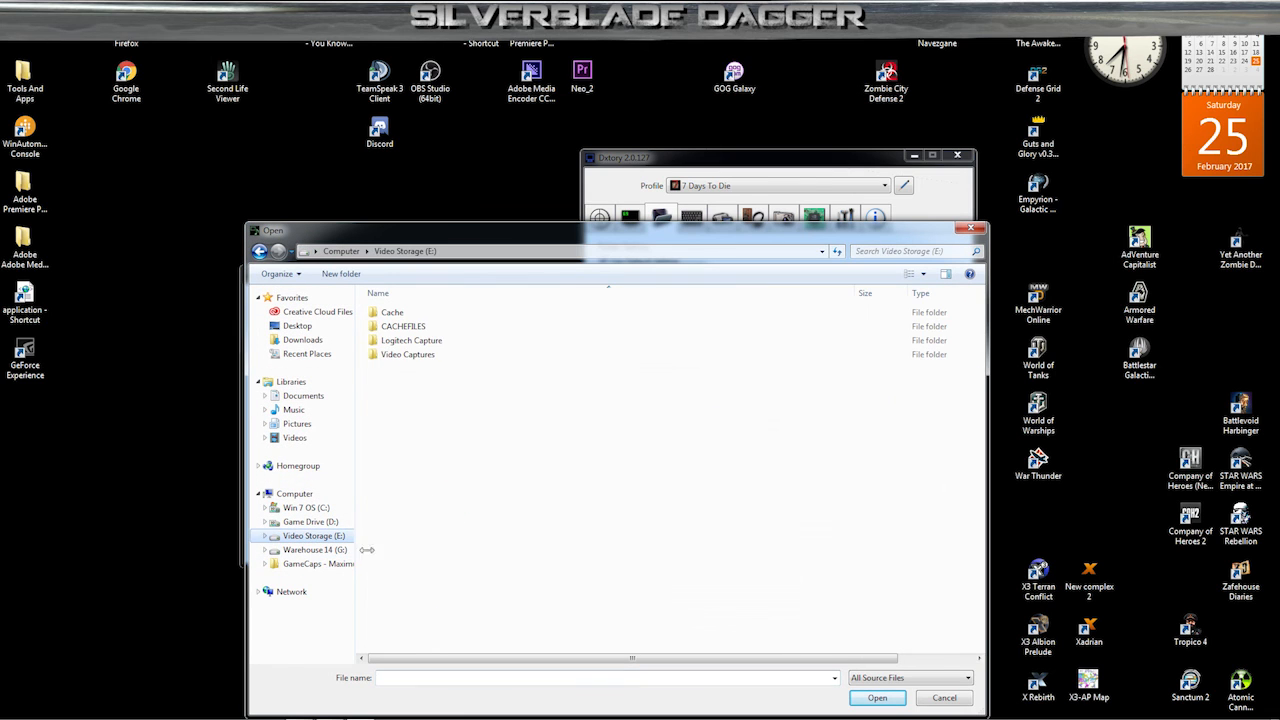
{"action": "double_click", "coordinate": [460, 354]}
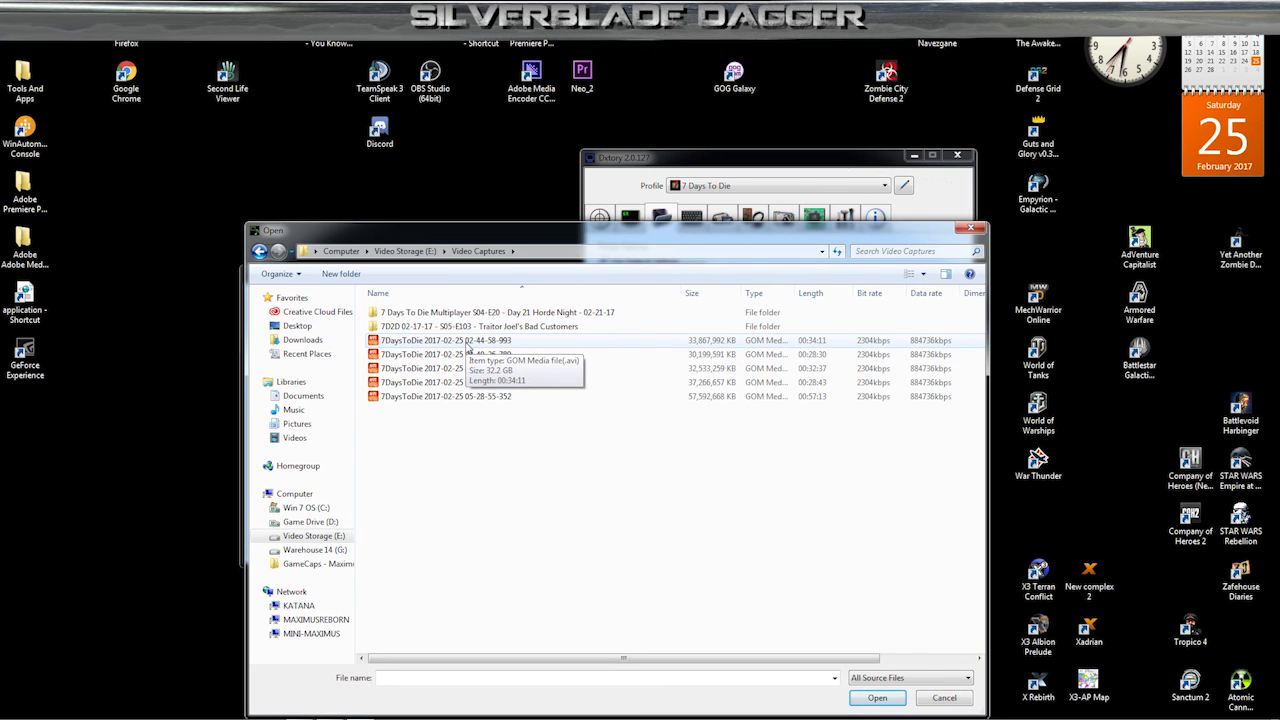
{"action": "left_click", "coordinate": [447, 345]}
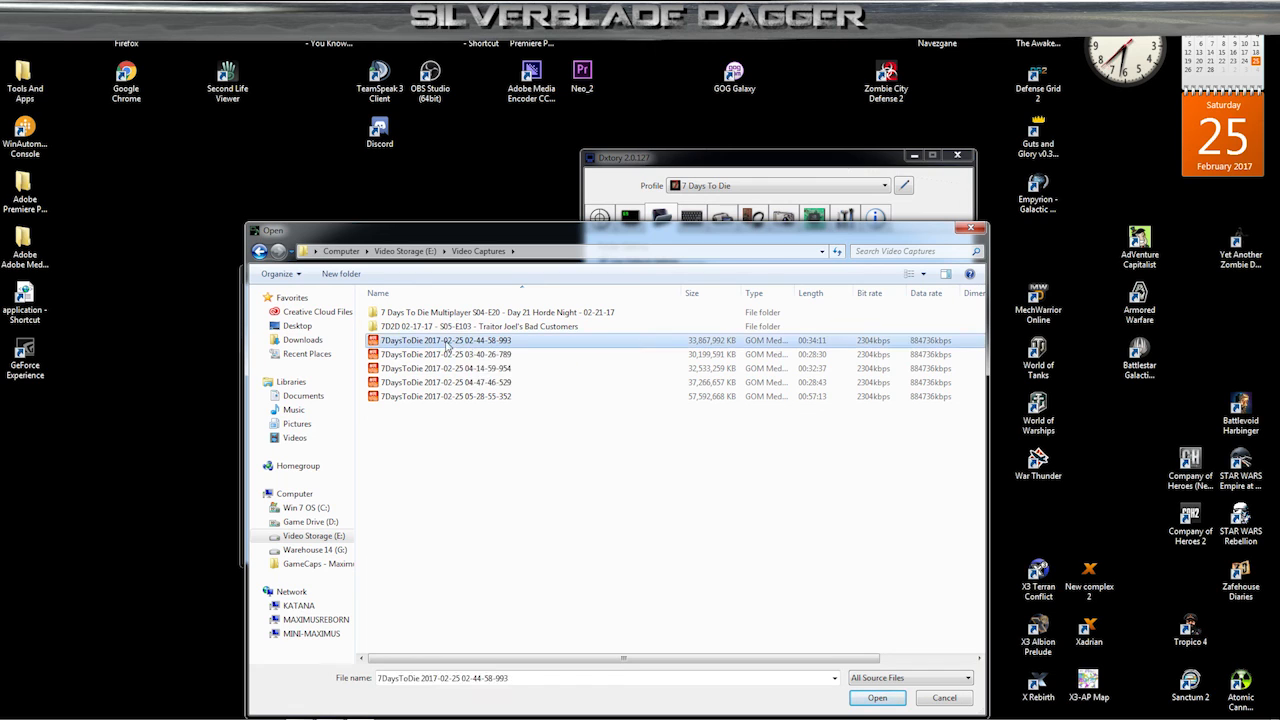
{"action": "left_click", "coordinate": [876, 697]}
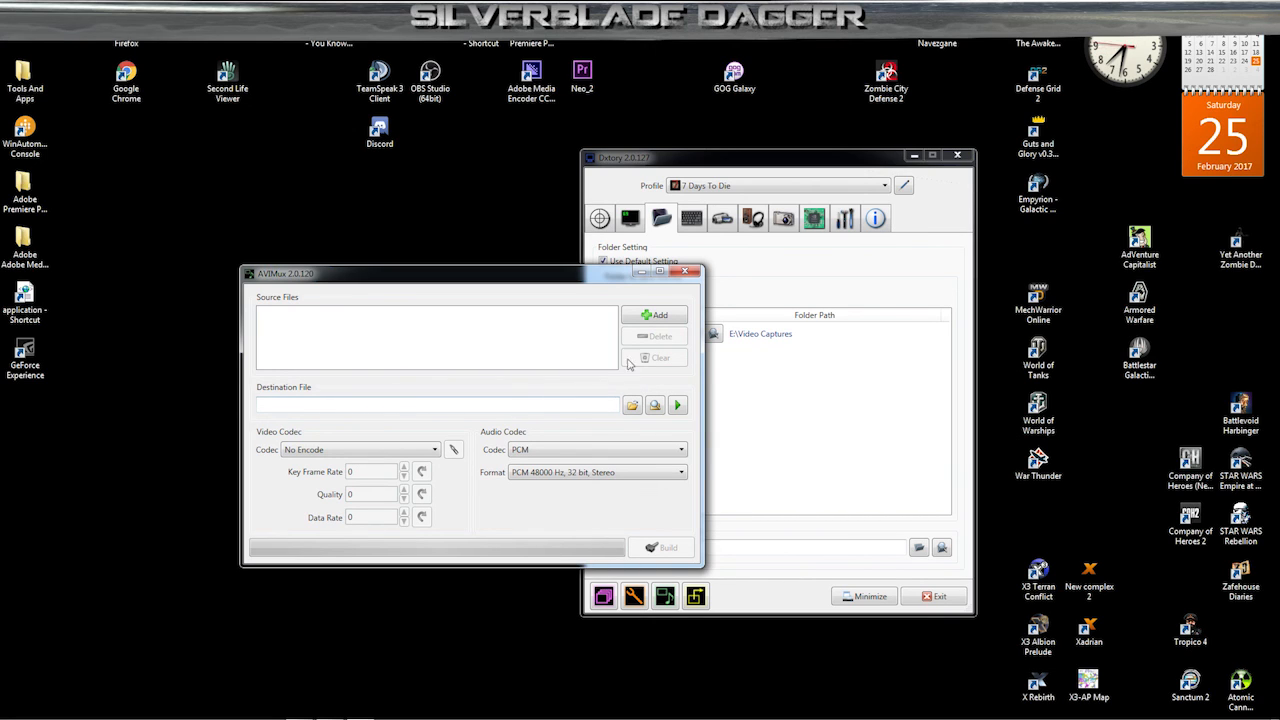
{"action": "left_click", "coordinate": [686, 272]}
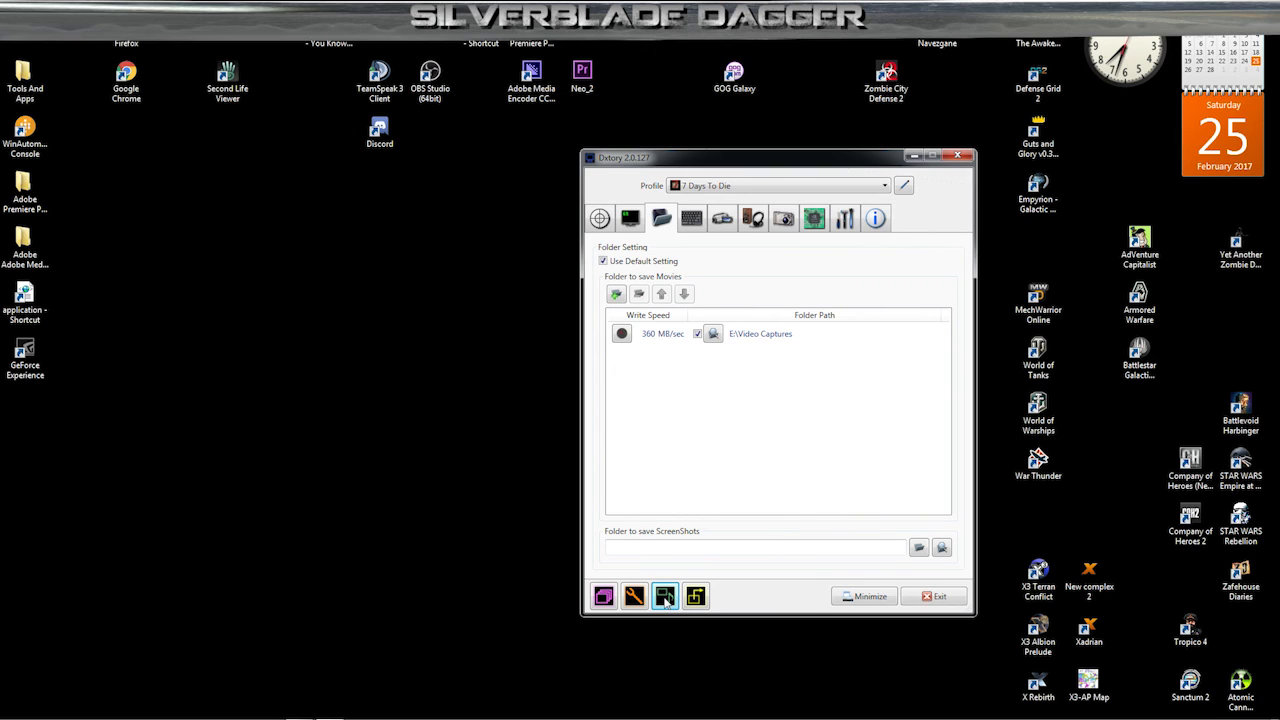
{"action": "left_click", "coordinate": [937, 600]}
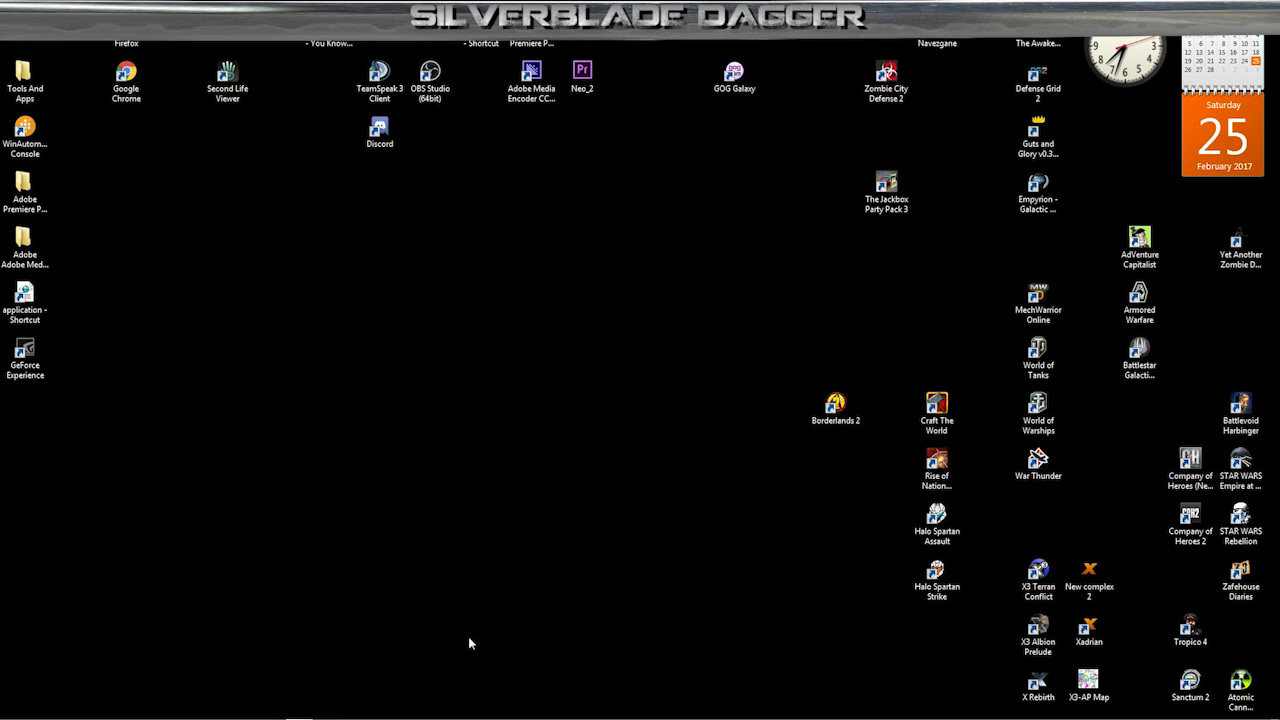
{"action": "key", "text": "super+e"}
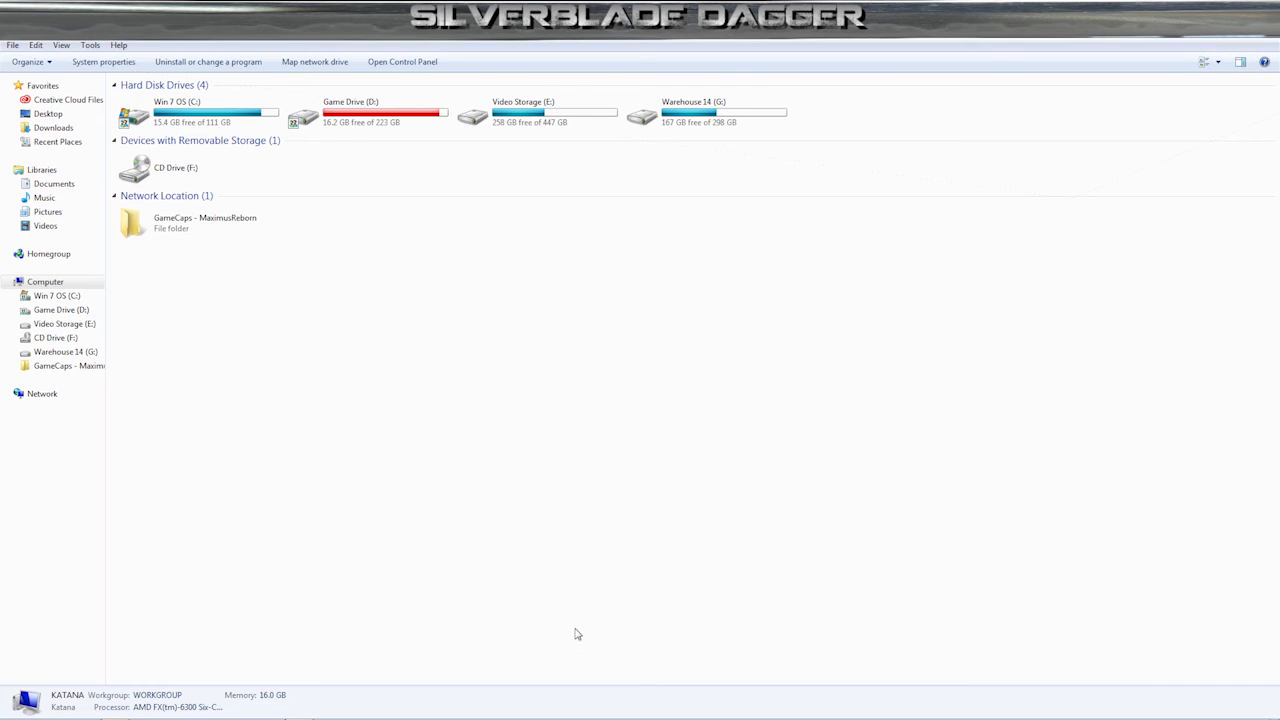
{"action": "double_click", "coordinate": [533, 128]}
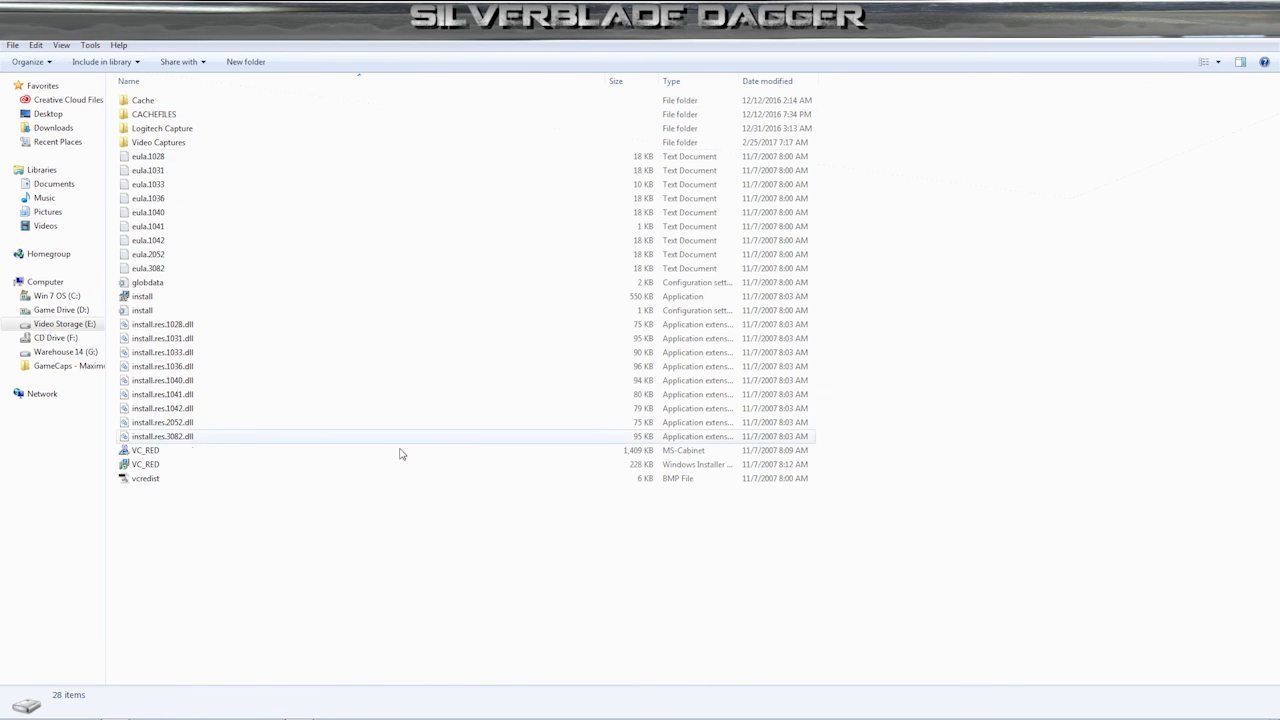
{"action": "double_click", "coordinate": [160, 142]}
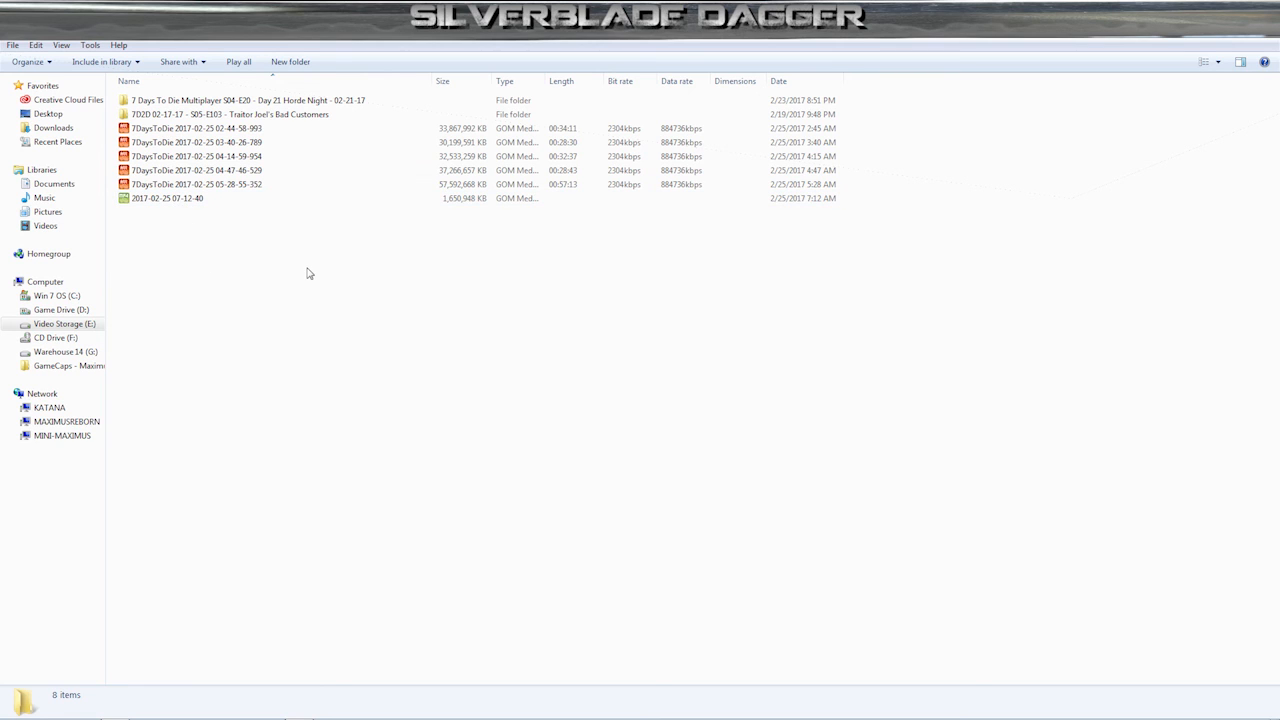
{"action": "left_click", "coordinate": [240, 131]}
{"action": "left_click", "coordinate": [238, 143]}
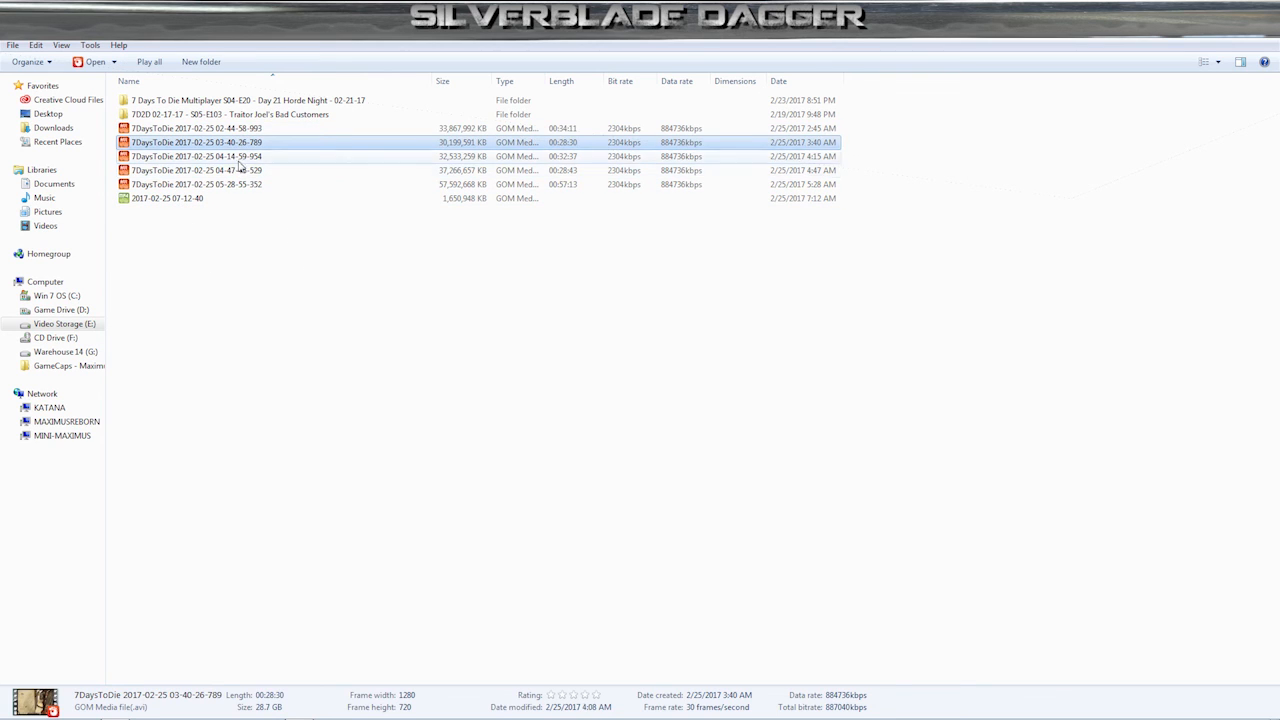
- Look through the details of the remaining 7DaysToDie recordings and the two existing episode folders
{"action": "left_click", "coordinate": [239, 157]}
{"action": "left_click", "coordinate": [241, 171]}
{"action": "left_click", "coordinate": [243, 185]}
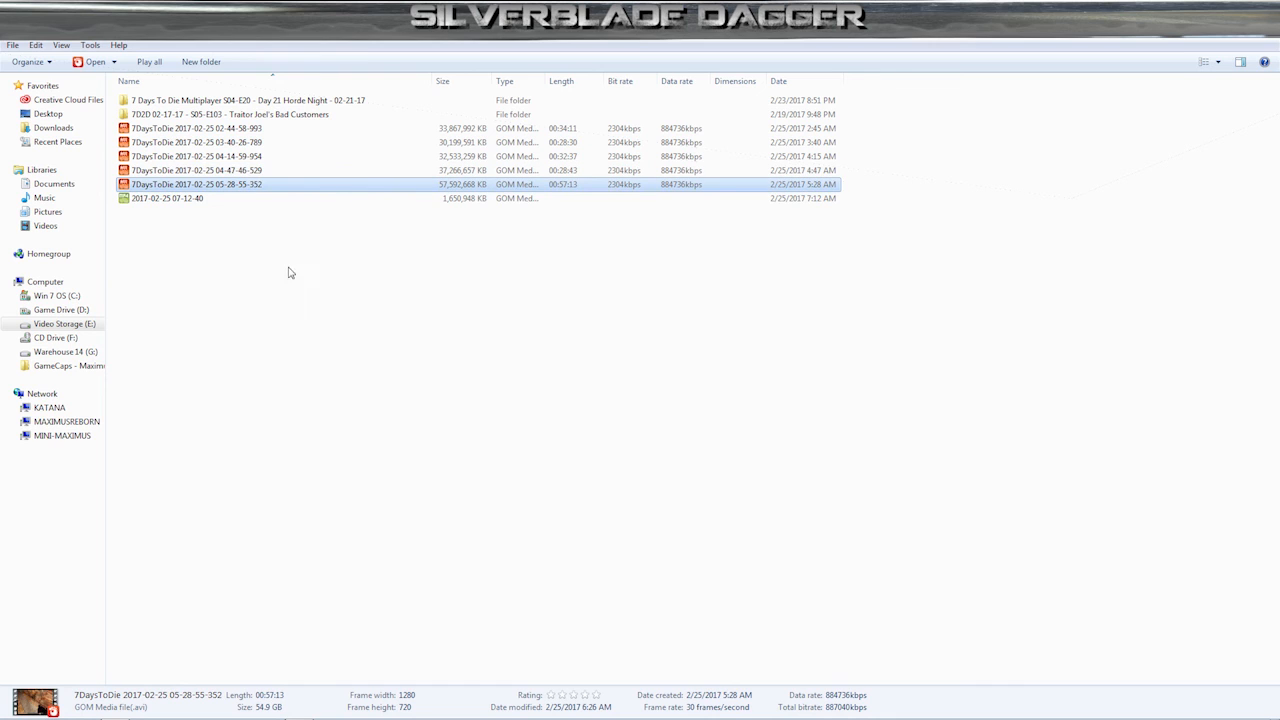
{"action": "left_click", "coordinate": [285, 101]}
{"action": "left_click", "coordinate": [284, 115]}
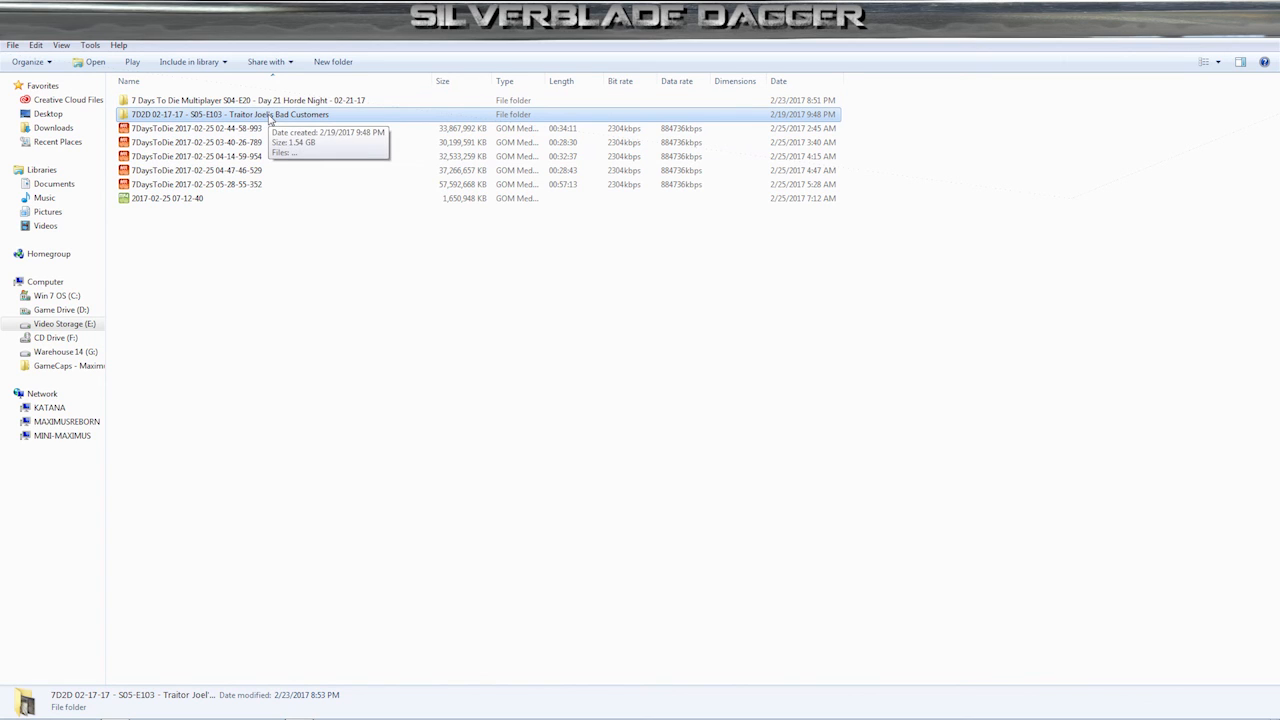
{"action": "left_click", "coordinate": [205, 130]}
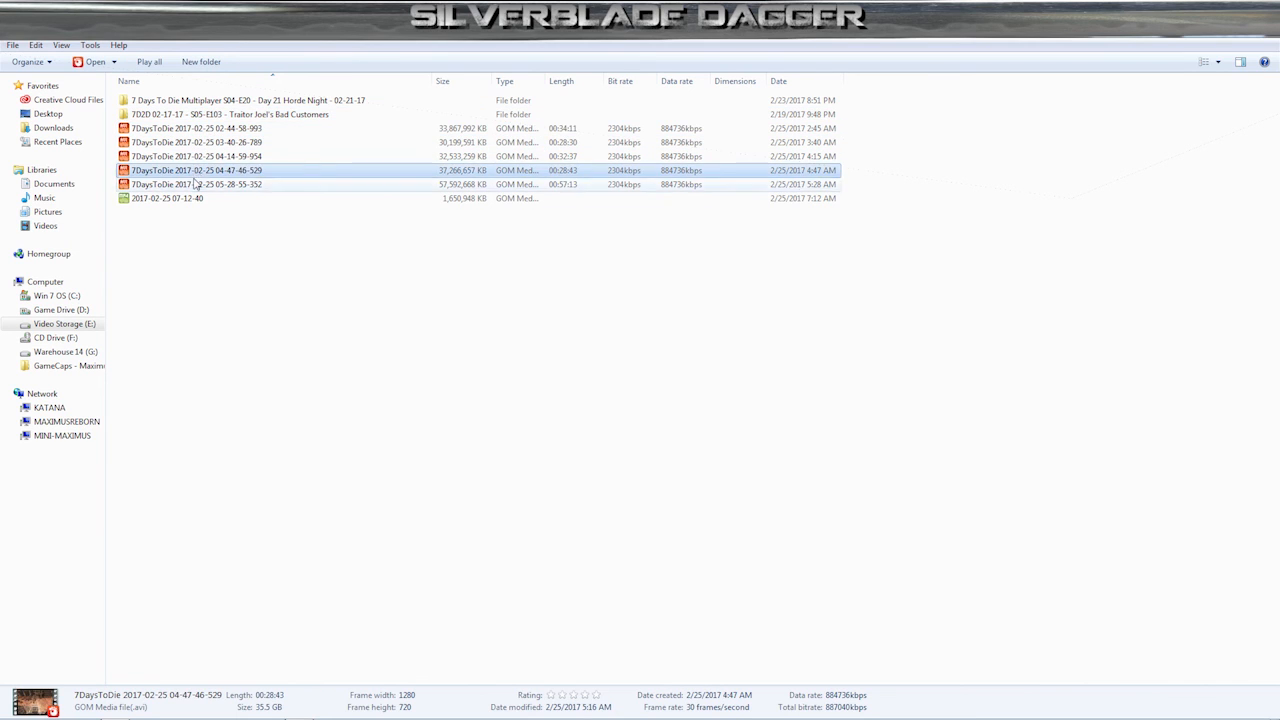
- Copy the "7D2D 02-17-17 - S05-E10" part of the S05-E103 folder's name without renaming the folder
{"action": "left_click", "coordinate": [222, 116]}
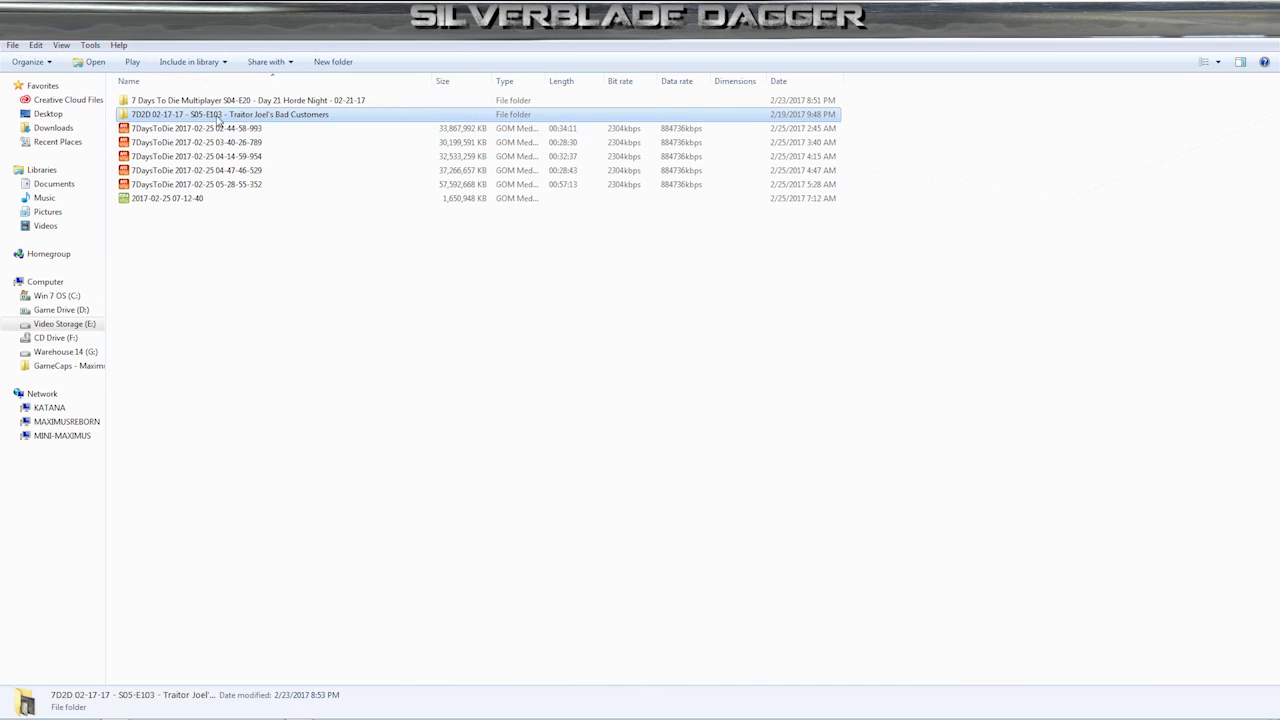
{"action": "left_click", "coordinate": [216, 117]}
{"action": "left_click", "coordinate": [215, 114]}
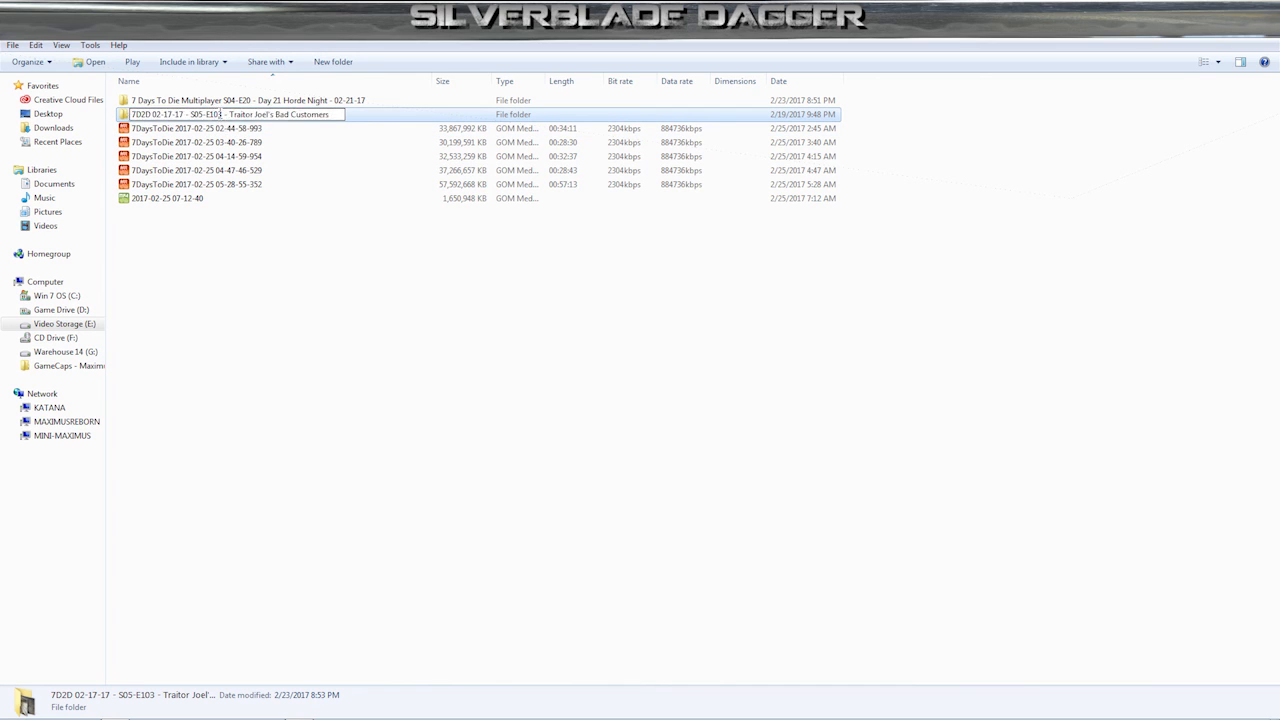
{"action": "left_click_drag", "start_coordinate": [216, 114], "coordinate": [133, 114]}
{"action": "left_click", "coordinate": [219, 114]}
{"action": "left_click", "coordinate": [220, 114]}
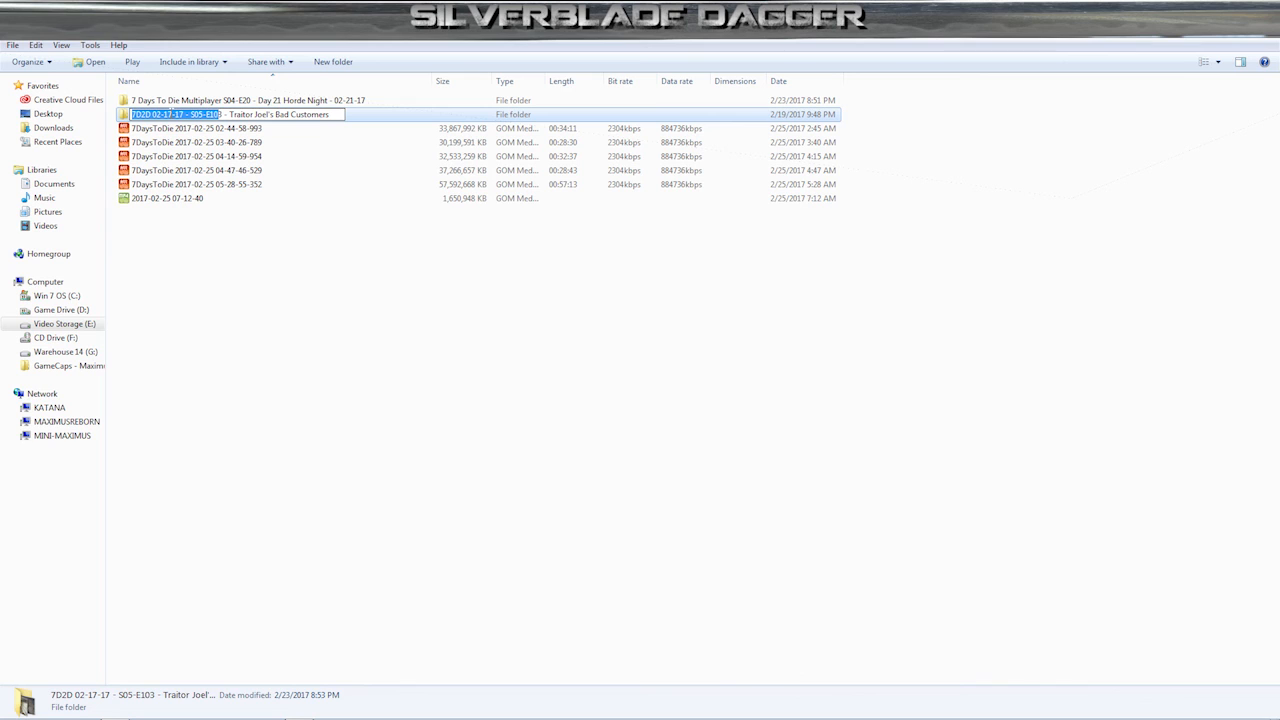
{"action": "left_click", "coordinate": [234, 289]}
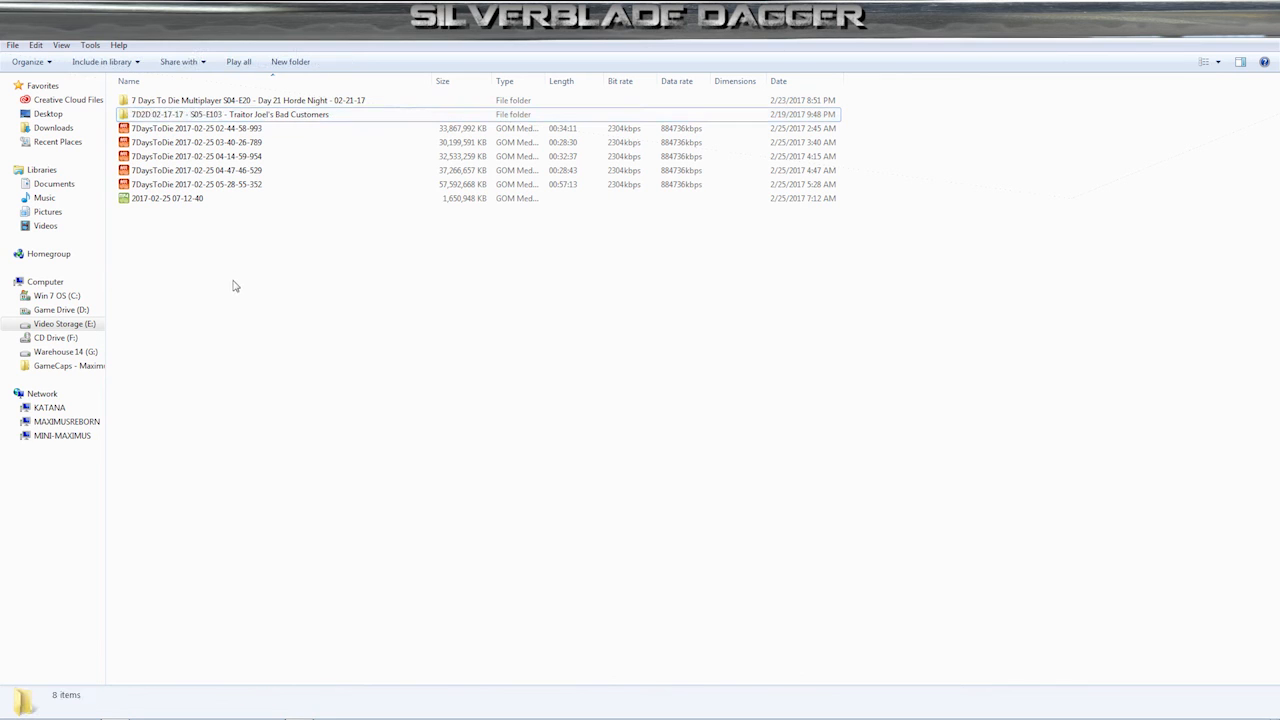
- Create a new folder from the copied name and change its date so it reads "7D2D 02-25-17 - S05-E10"
{"action": "right_click", "coordinate": [234, 289]}
{"action": "mouse_move", "coordinate": [335, 428]}
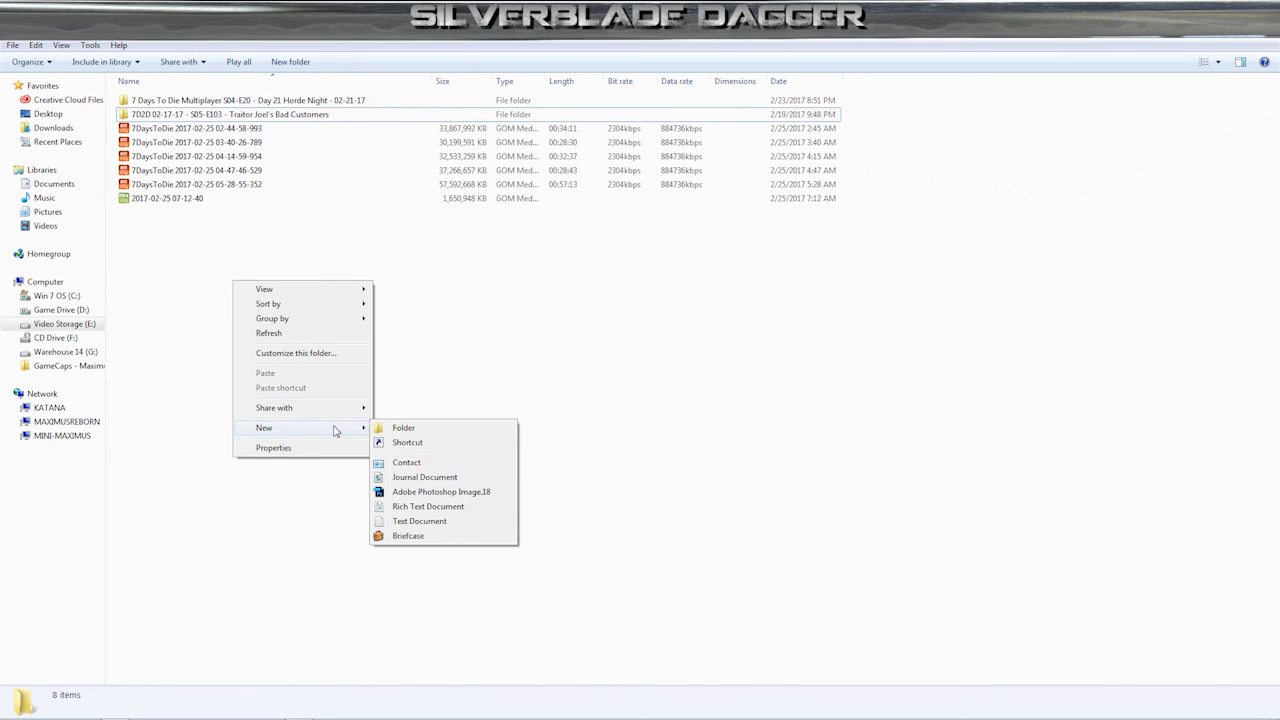
{"action": "left_click", "coordinate": [408, 428]}
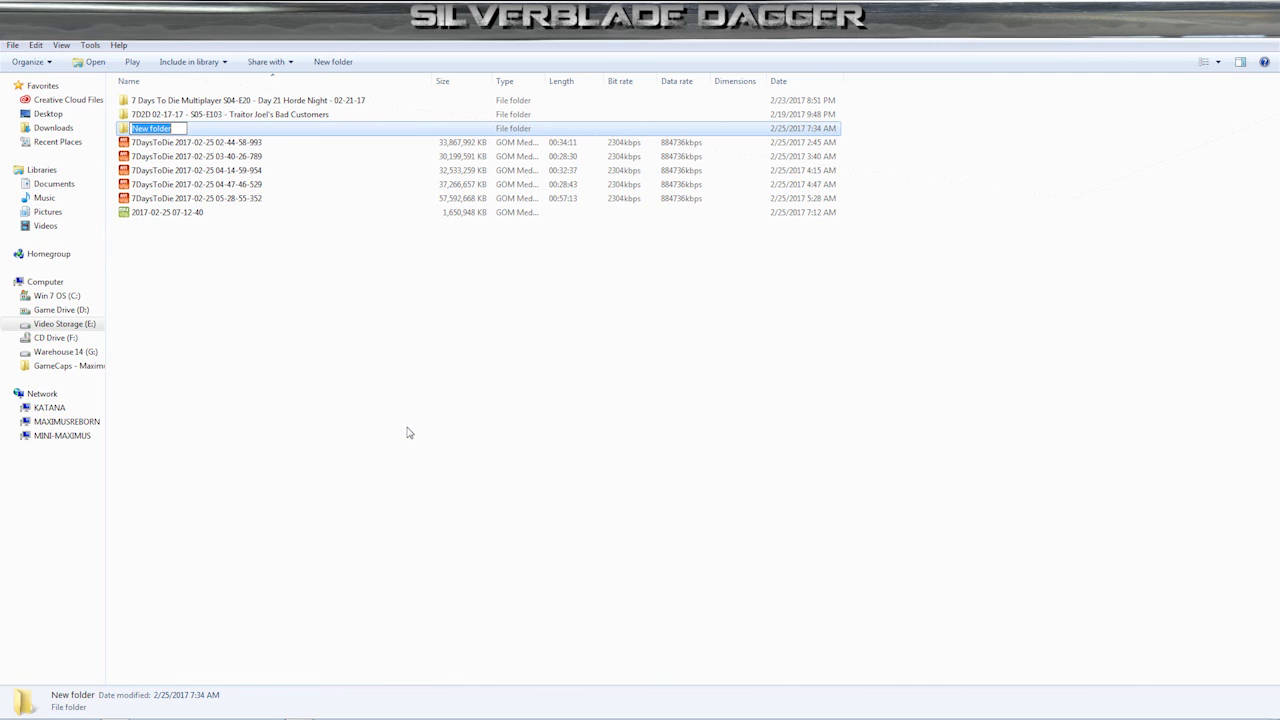
{"action": "type", "text": "7D2D 02-17-17 - S05-E10"}
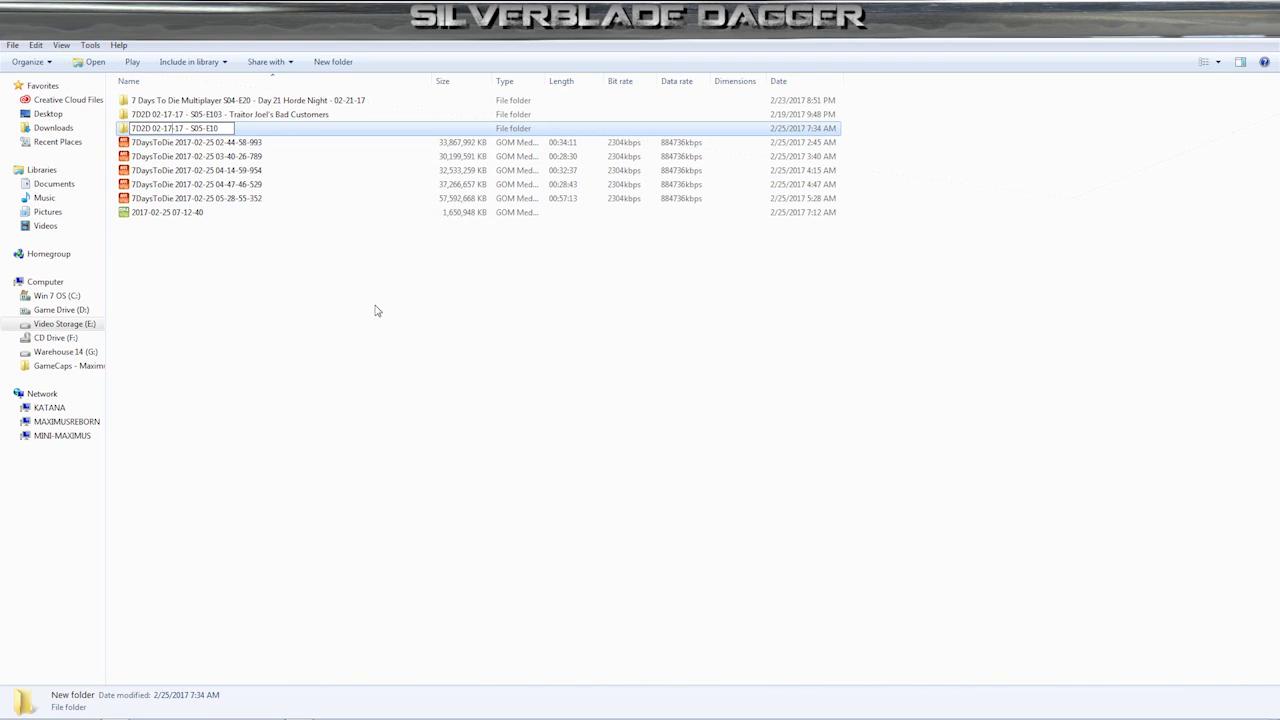
{"action": "key", "text": "BackSpace"}
{"action": "key", "text": "BackSpace"}
{"action": "type", "text": "25-"}
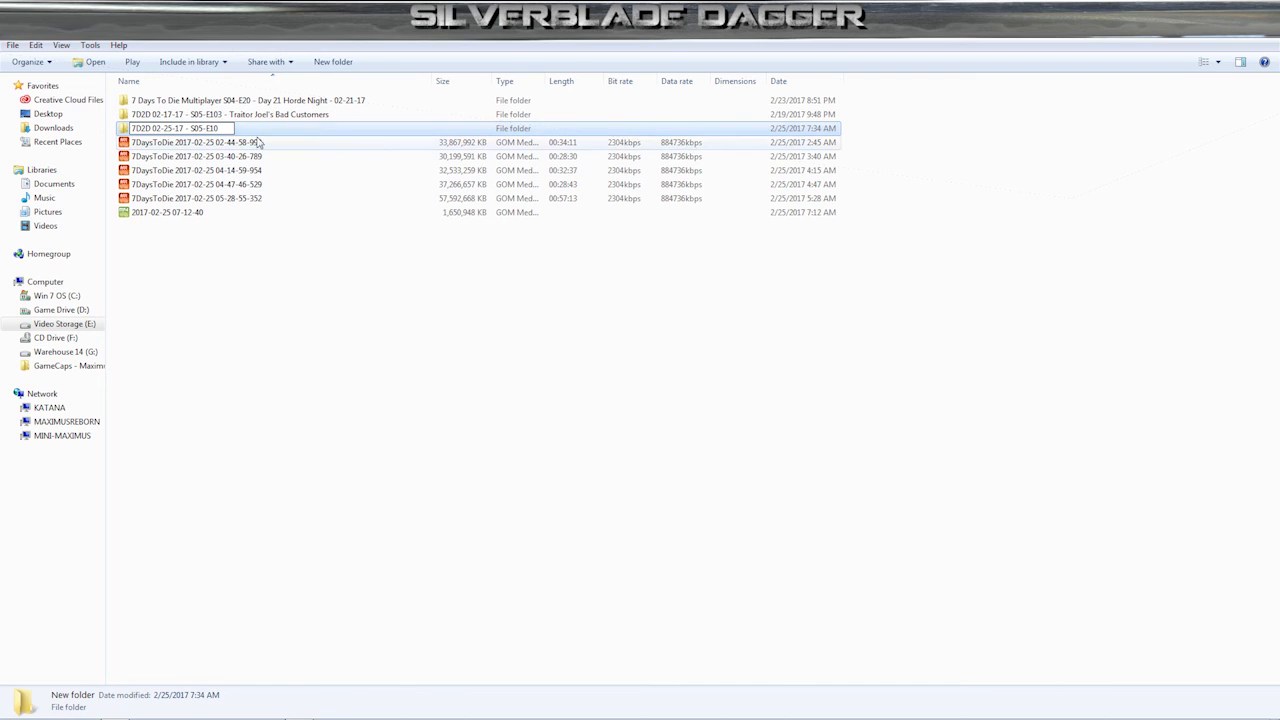
- Copy the new folder's name for reuse and complete the folder name as "7D2D 02-25-17 - S05-E104"
{"action": "left_click_drag", "start_coordinate": [232, 129], "coordinate": [134, 129]}
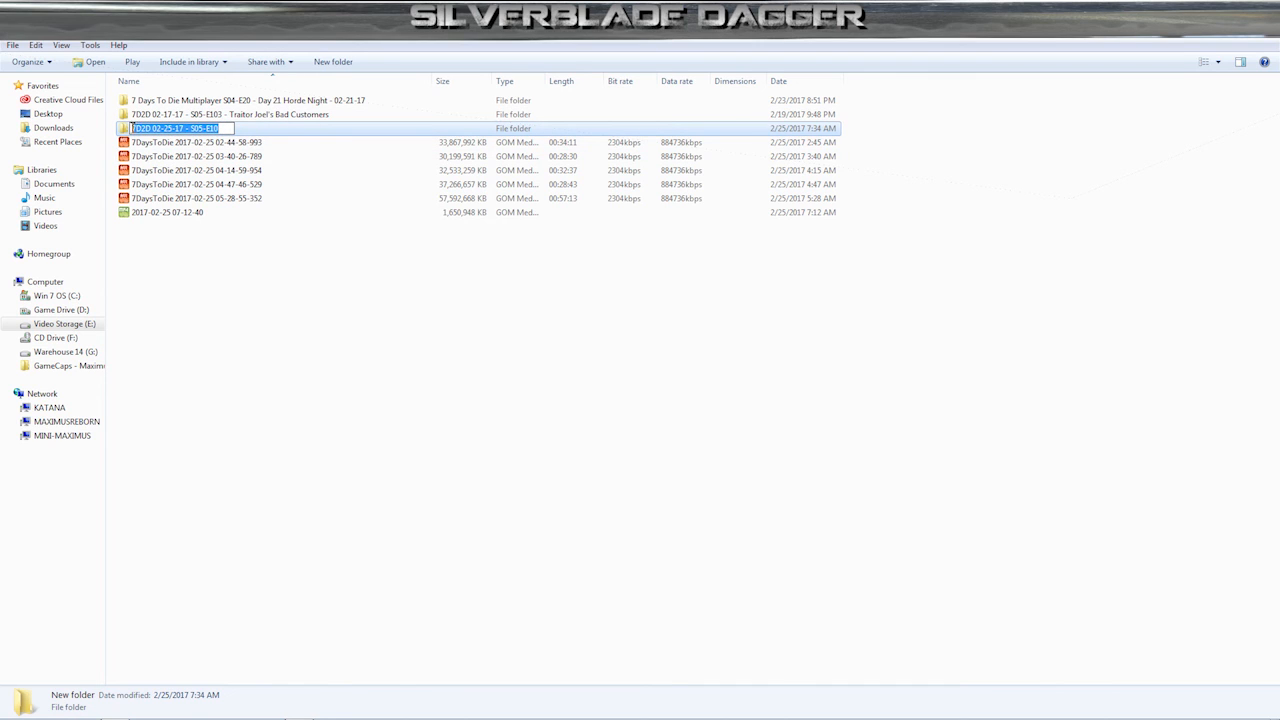
{"action": "right_click", "coordinate": [160, 130]}
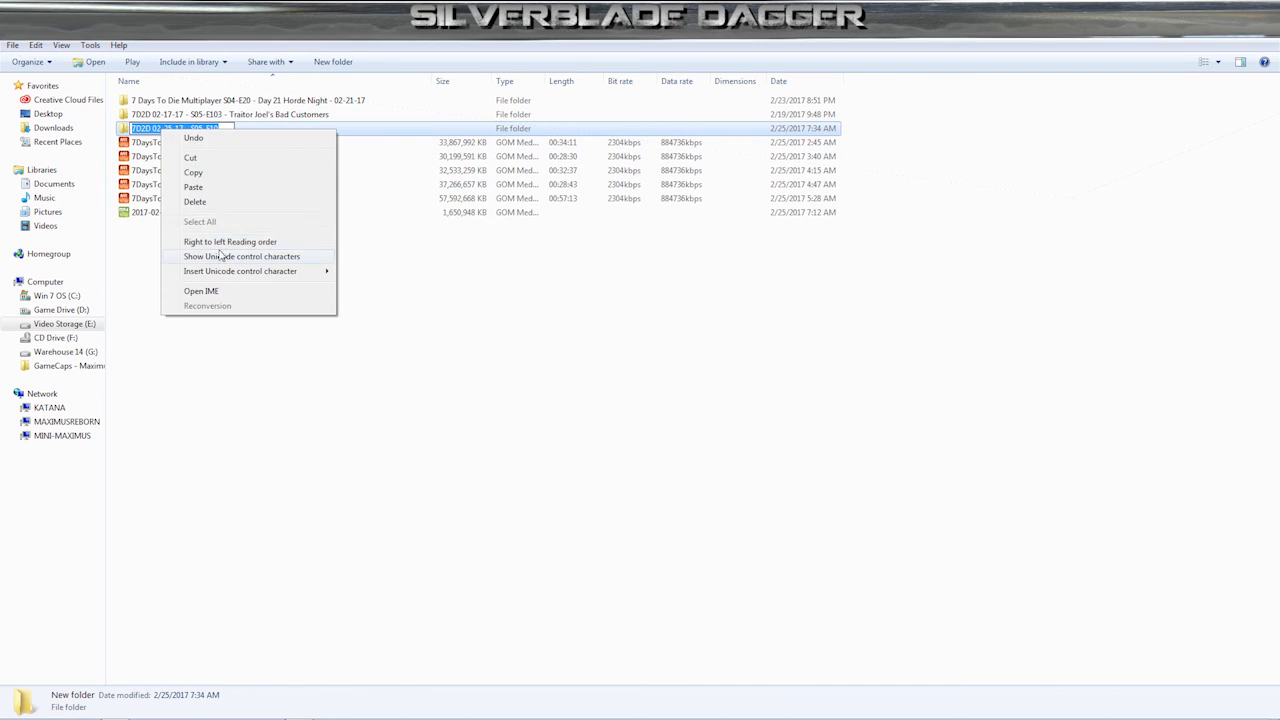
{"action": "left_click", "coordinate": [215, 180]}
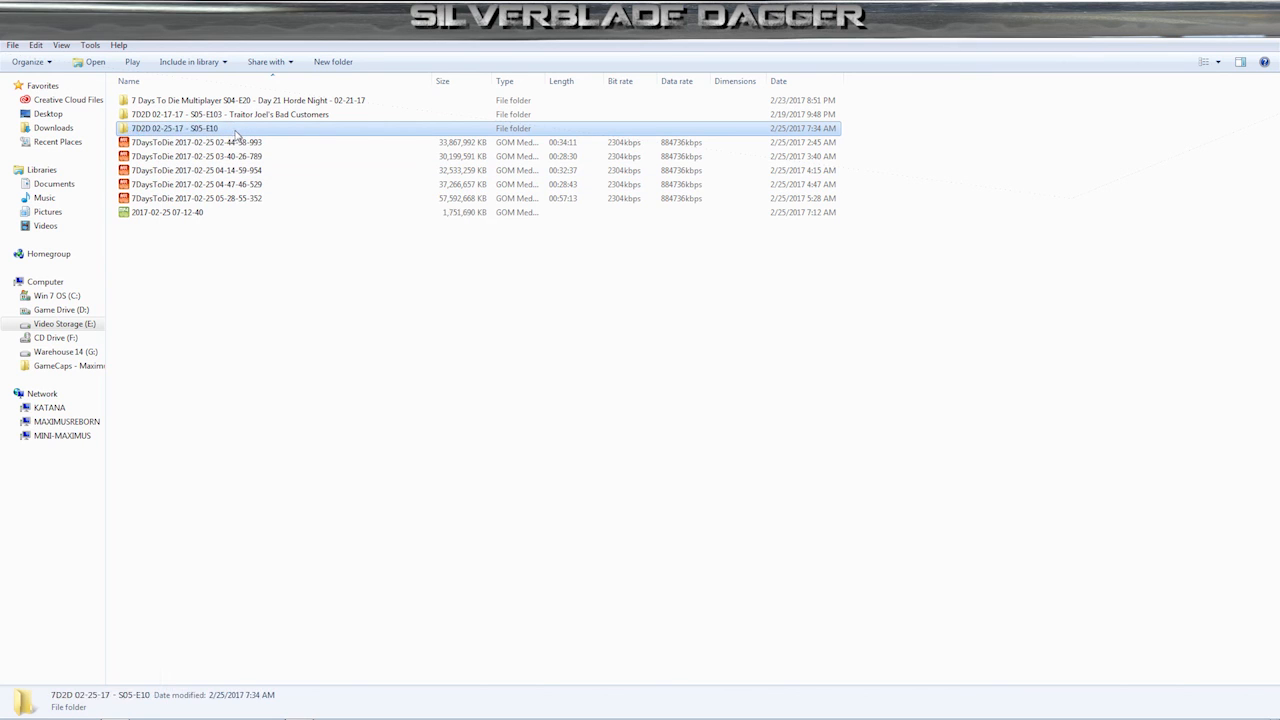
{"action": "left_click", "coordinate": [225, 130]}
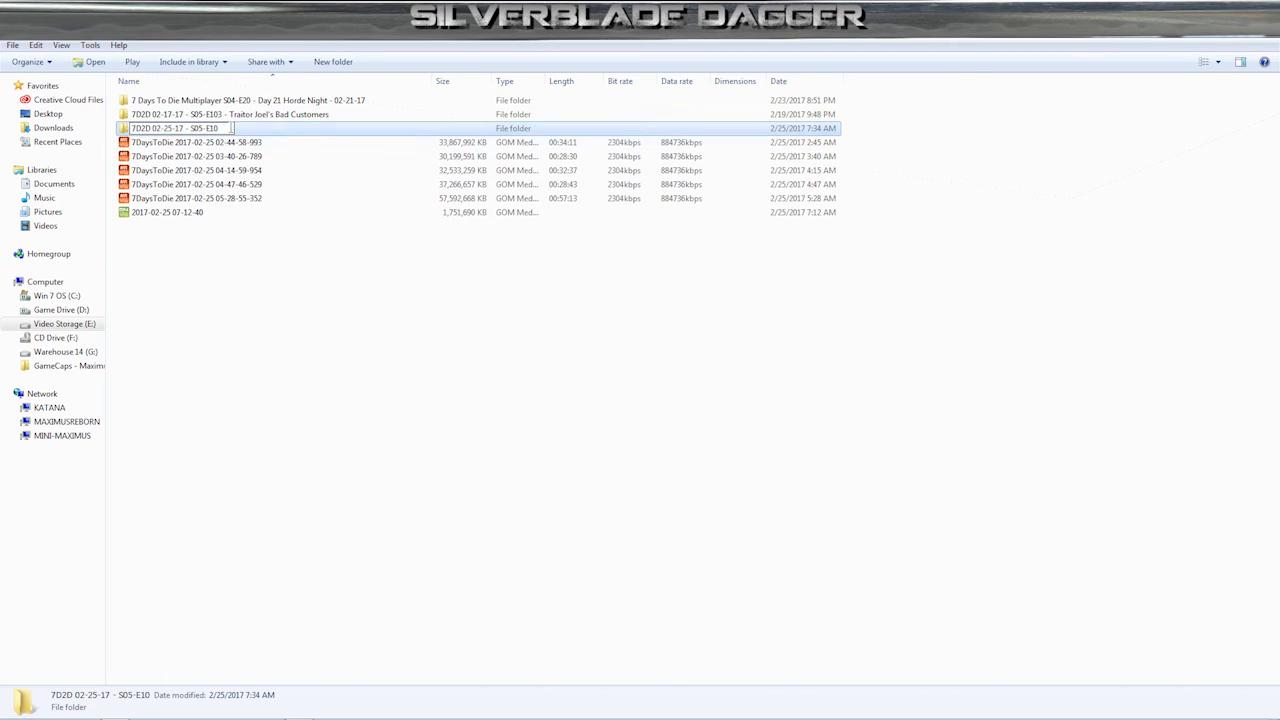
{"action": "type", "text": "4"}
{"action": "left_click", "coordinate": [215, 373]}
- Create another folder named "7D2D 02-25-17 - S05-E105" using the copied name
{"action": "right_click", "coordinate": [193, 318]}
{"action": "mouse_move", "coordinate": [270, 482]}
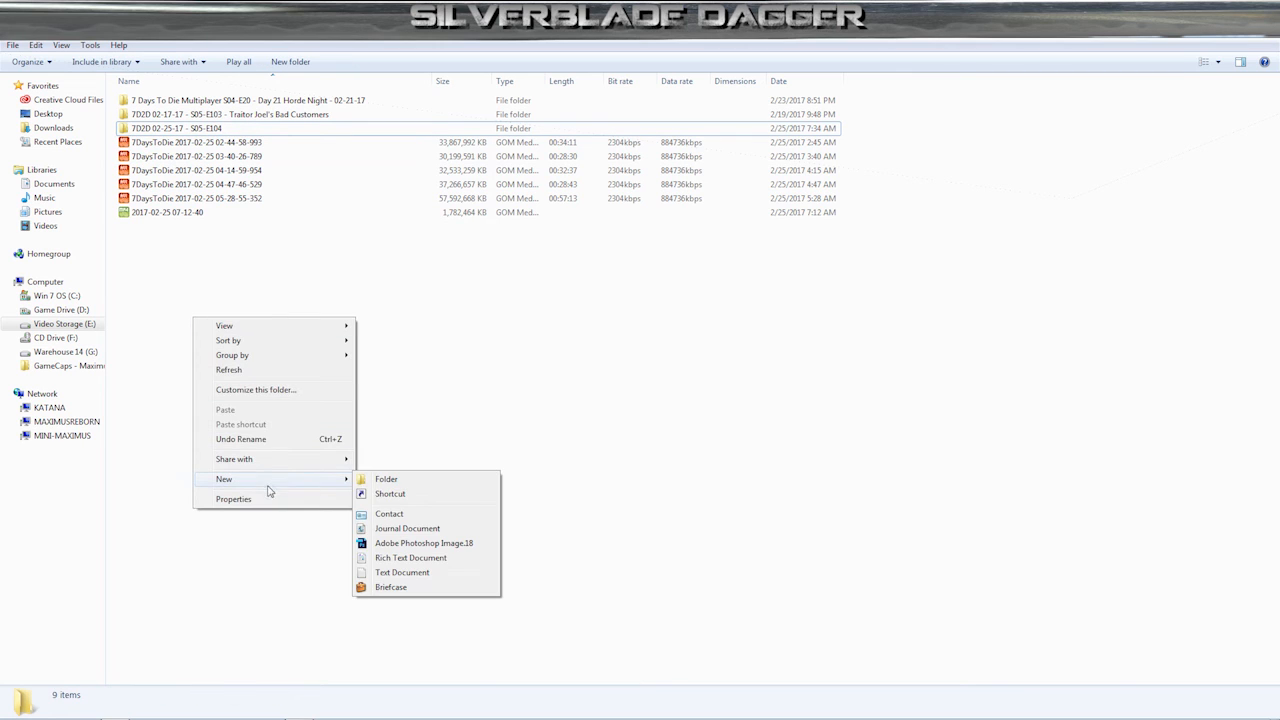
{"action": "left_click", "coordinate": [371, 482]}
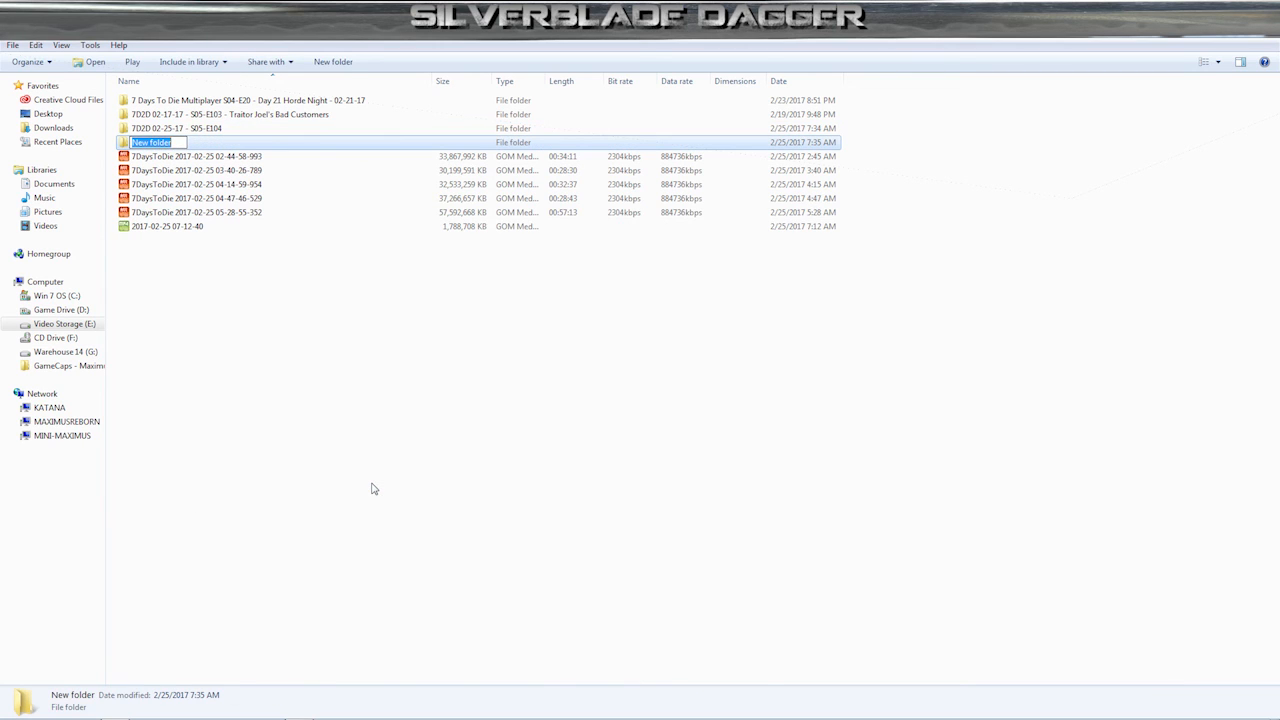
{"action": "key", "text": "ctrl+v"}
{"action": "type", "text": "5"}
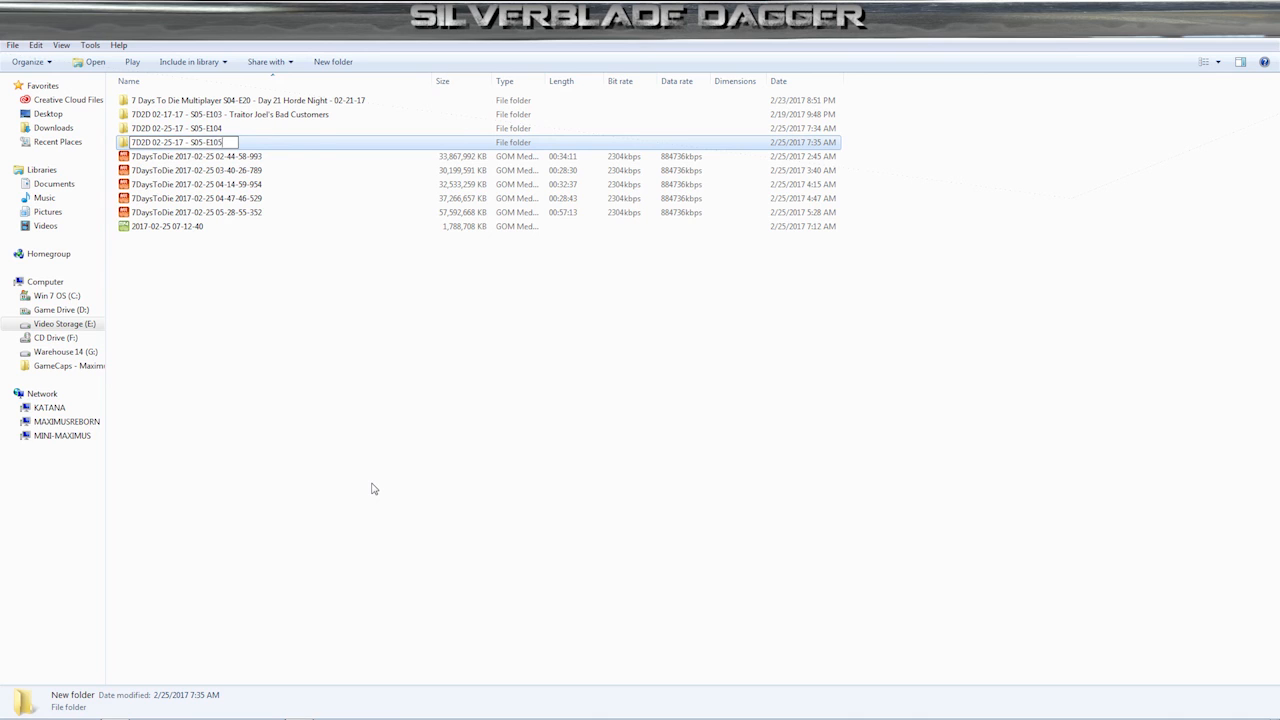
{"action": "key", "text": "Return"}
- Create another folder named "7D2D 02-25-17 - S05-E106" using the copied name
{"action": "right_click", "coordinate": [211, 343]}
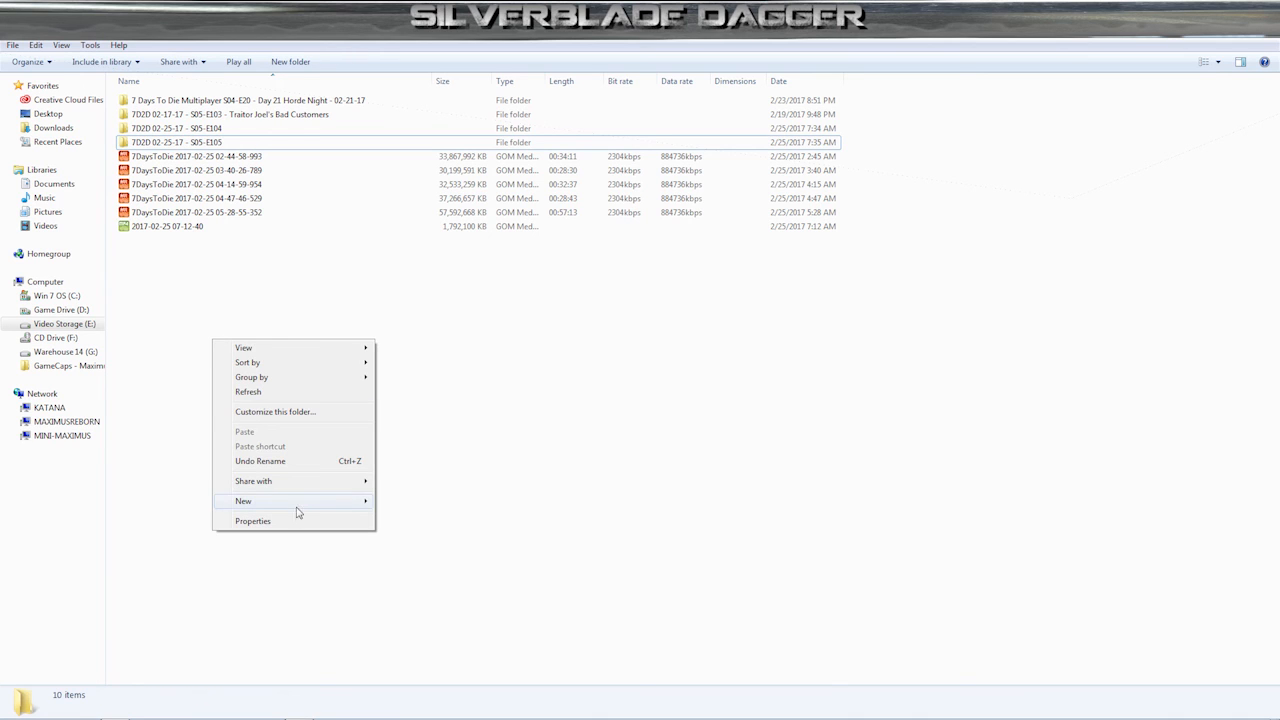
{"action": "left_click", "coordinate": [398, 502]}
{"action": "key", "text": "ctrl+v"}
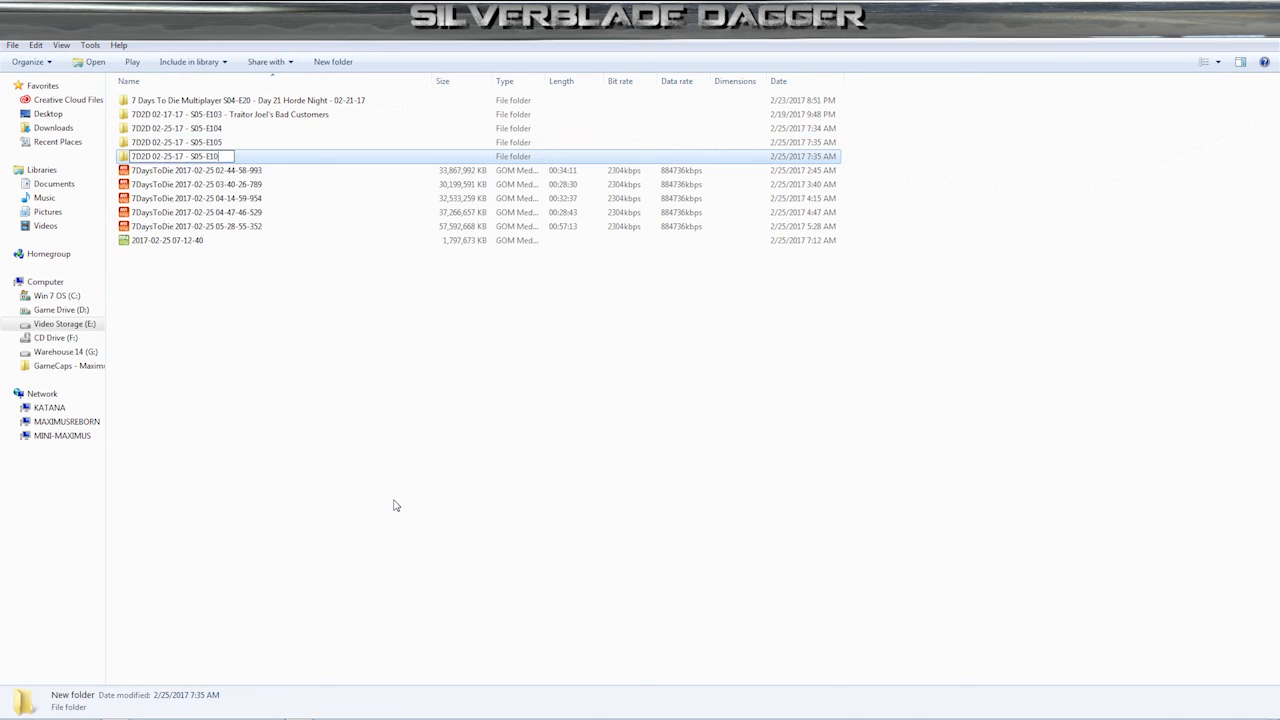
{"action": "type", "text": "6"}
{"action": "key", "text": "Return"}
- Create another folder named "7D2D 02-25-17 - S05-E107" using the copied name
{"action": "right_click", "coordinate": [222, 362]}
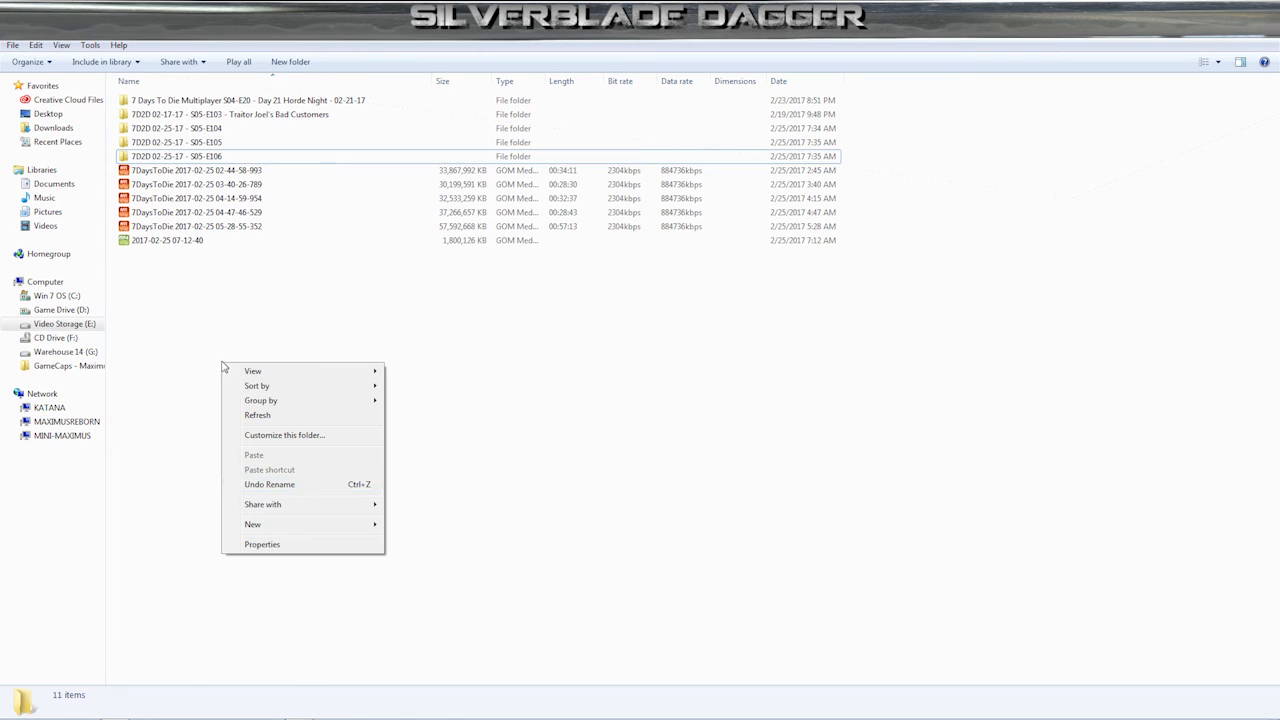
{"action": "mouse_move", "coordinate": [328, 533]}
{"action": "left_click", "coordinate": [415, 524]}
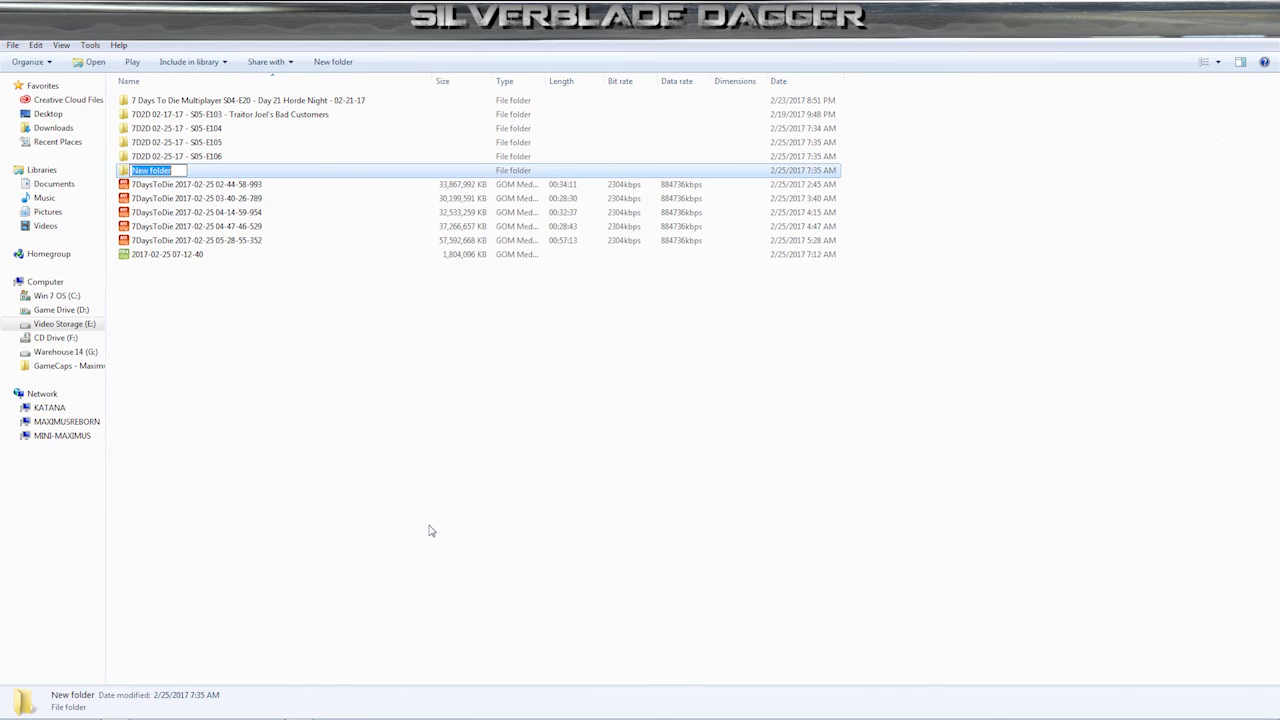
{"action": "key", "text": "ctrl+v"}
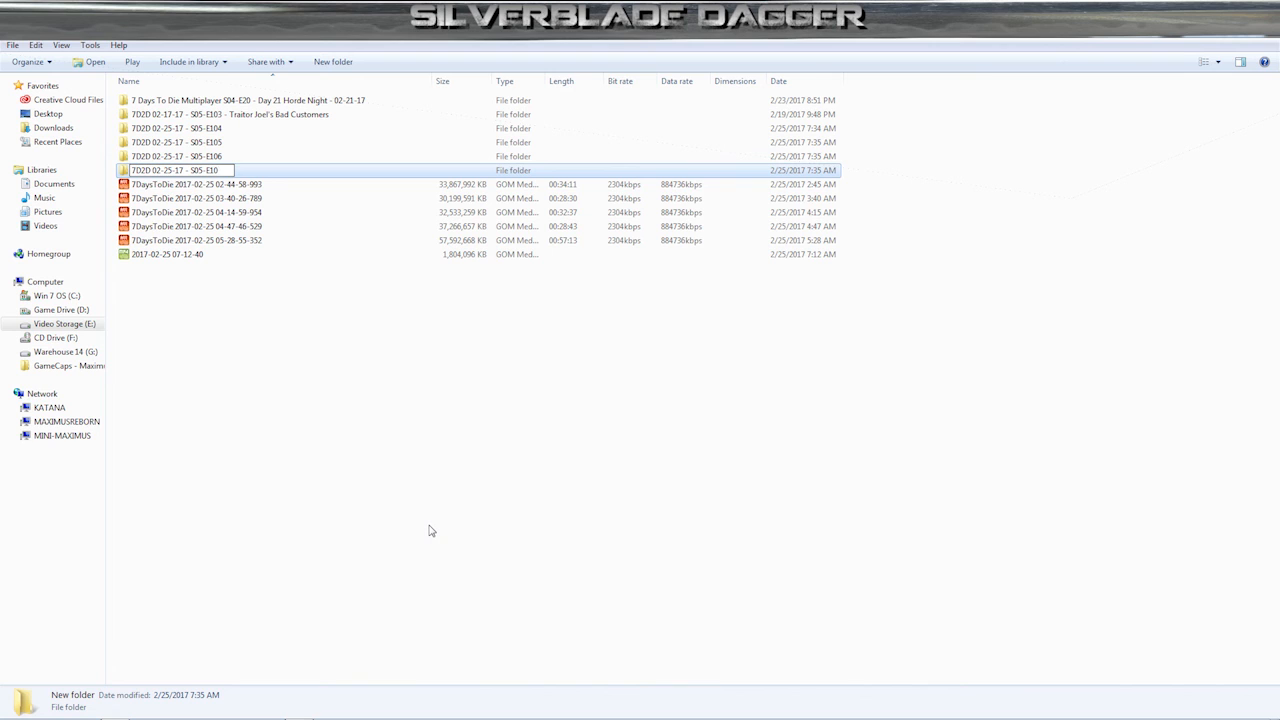
{"action": "type", "text": "7"}
{"action": "key", "text": "Return"}
- Create another folder named "7D2D 02-25-17 - S05-E108" using the copied name
{"action": "right_click", "coordinate": [240, 442]}
{"action": "mouse_move", "coordinate": [371, 603]}
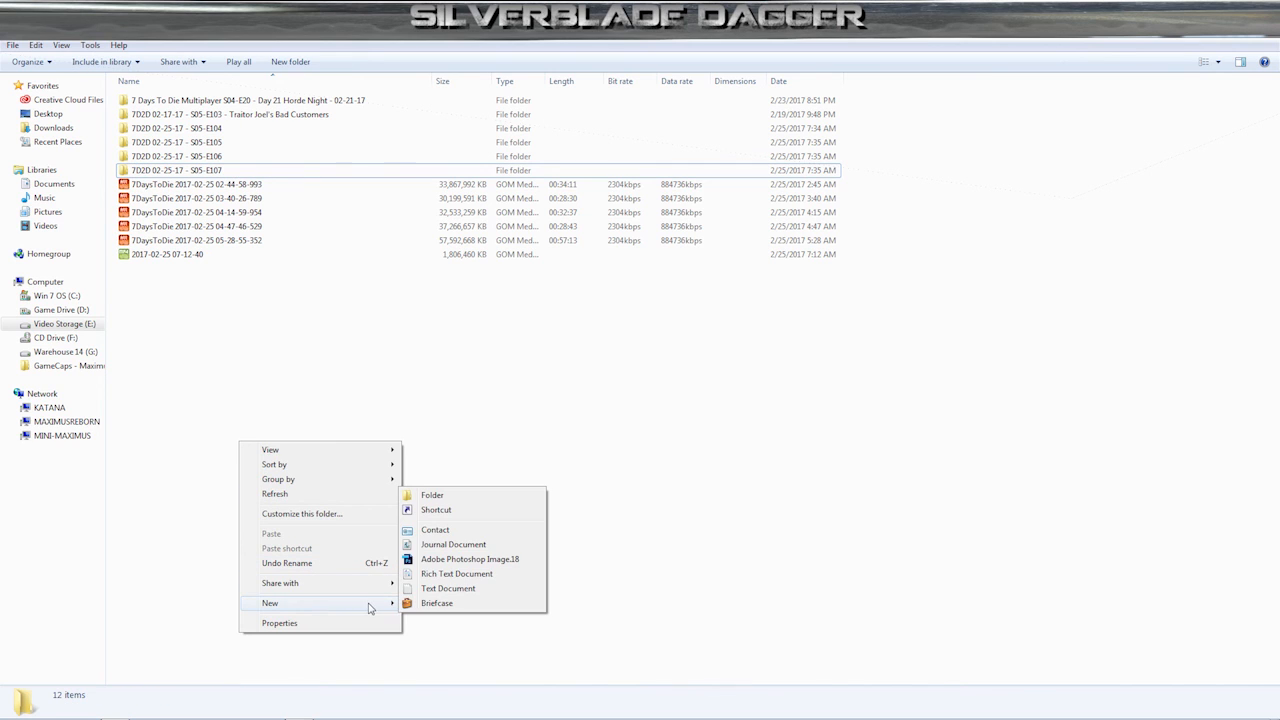
{"action": "left_click", "coordinate": [447, 506]}
{"action": "key", "text": "ctrl+v"}
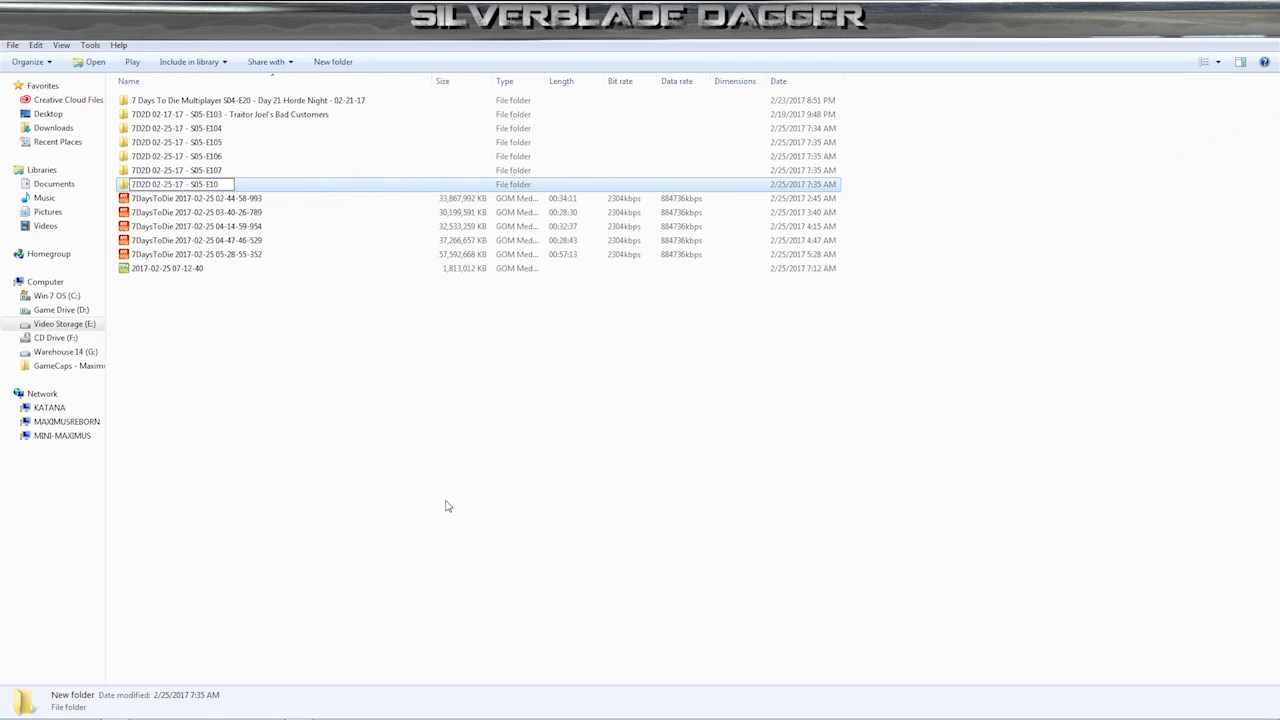
{"action": "type", "text": "8"}
{"action": "left_click", "coordinate": [240, 323]}
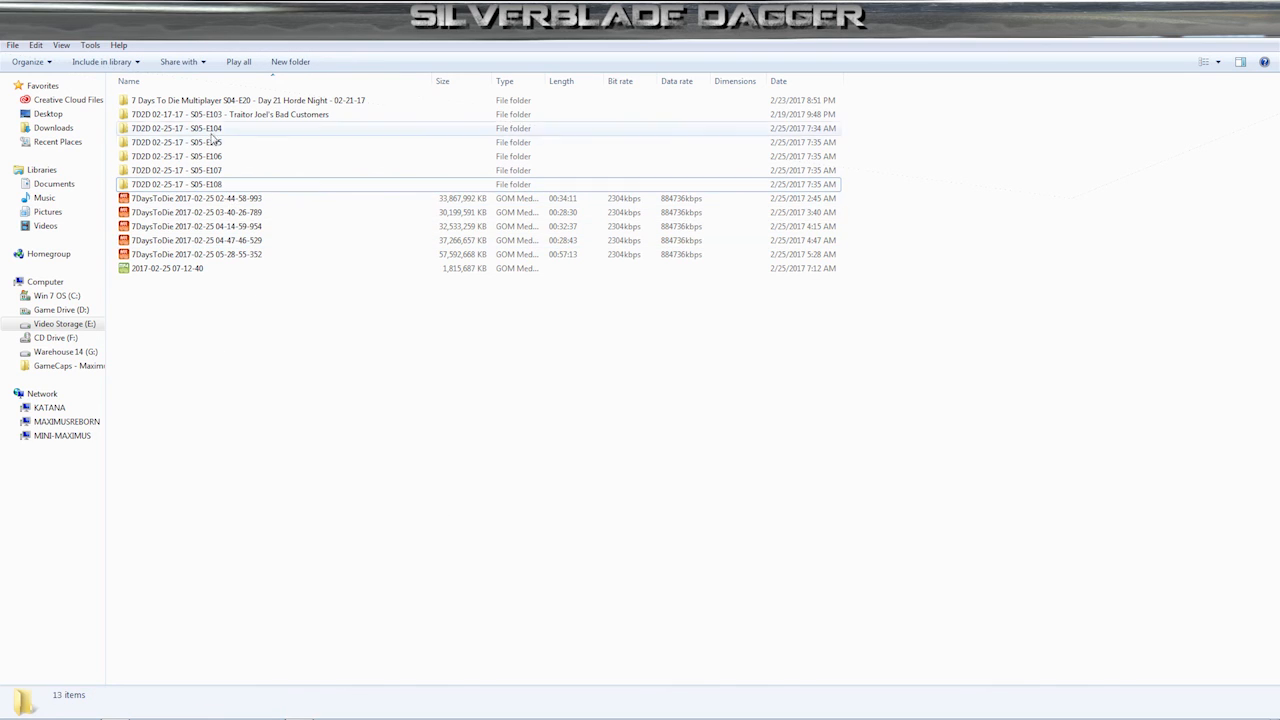
- Move the five 7DaysToDie recordings in order into the S05-E104 to S05-E108 folders and open the S05-E104 folder
{"action": "left_click_drag", "start_coordinate": [217, 198], "coordinate": [218, 130]}
{"action": "mouse_move", "coordinate": [217, 198]}
{"action": "left_mouse_down"}
{"action": "mouse_move", "coordinate": [218, 145]}
{"action": "mouse_move", "coordinate": [215, 198]}
{"action": "mouse_move", "coordinate": [221, 160]}
{"action": "mouse_move", "coordinate": [217, 198]}
{"action": "mouse_move", "coordinate": [220, 172]}
{"action": "mouse_move", "coordinate": [219, 184]}
{"action": "left_mouse_up"}
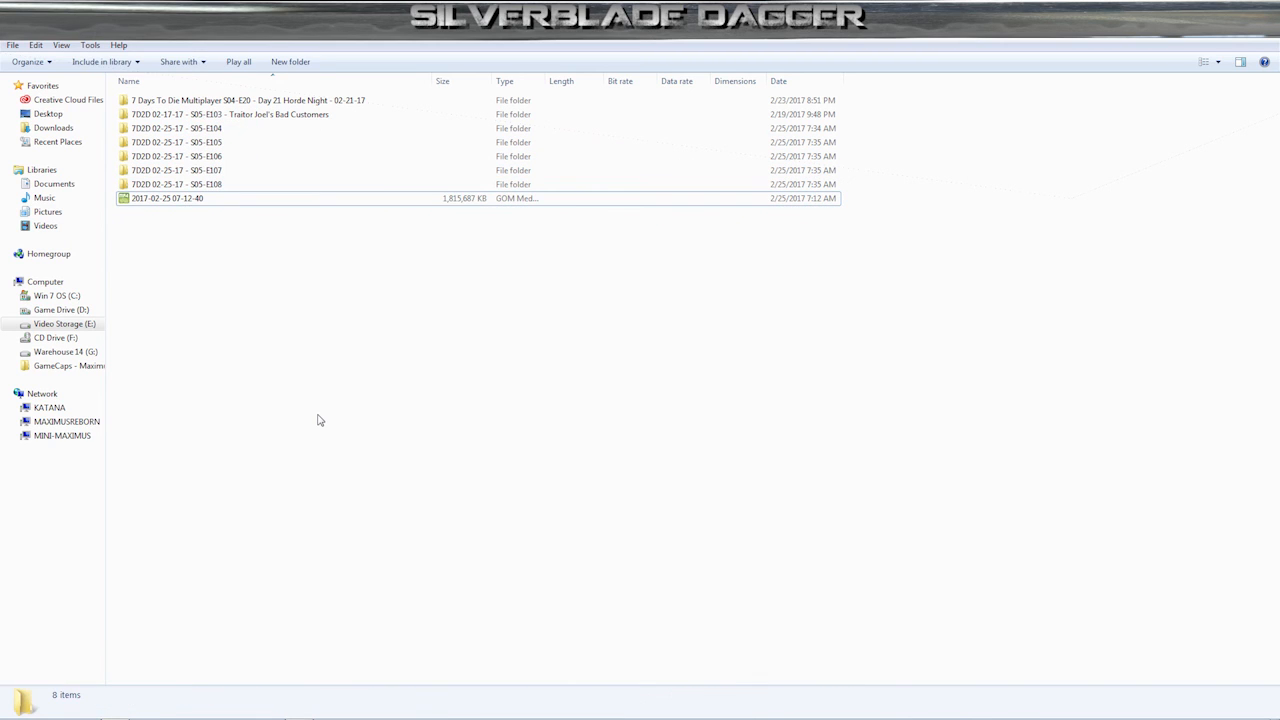
{"action": "double_click", "coordinate": [212, 128]}
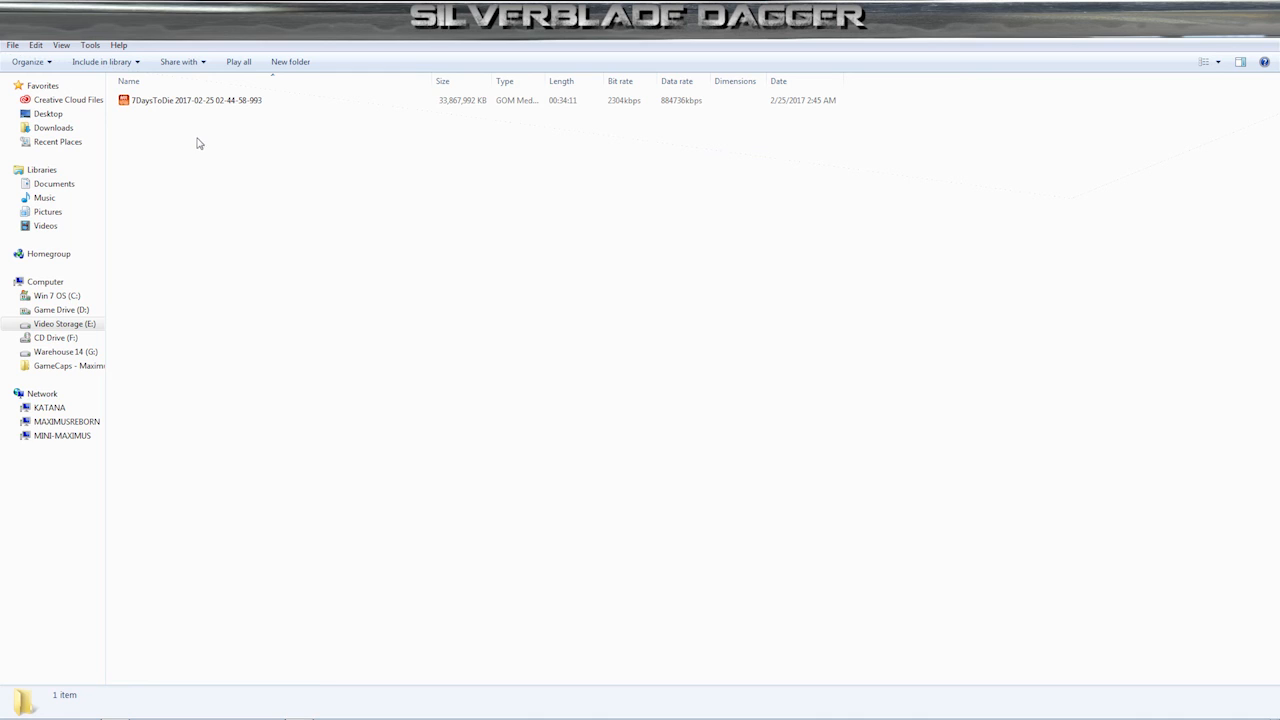
{"action": "double_click", "coordinate": [247, 104]}
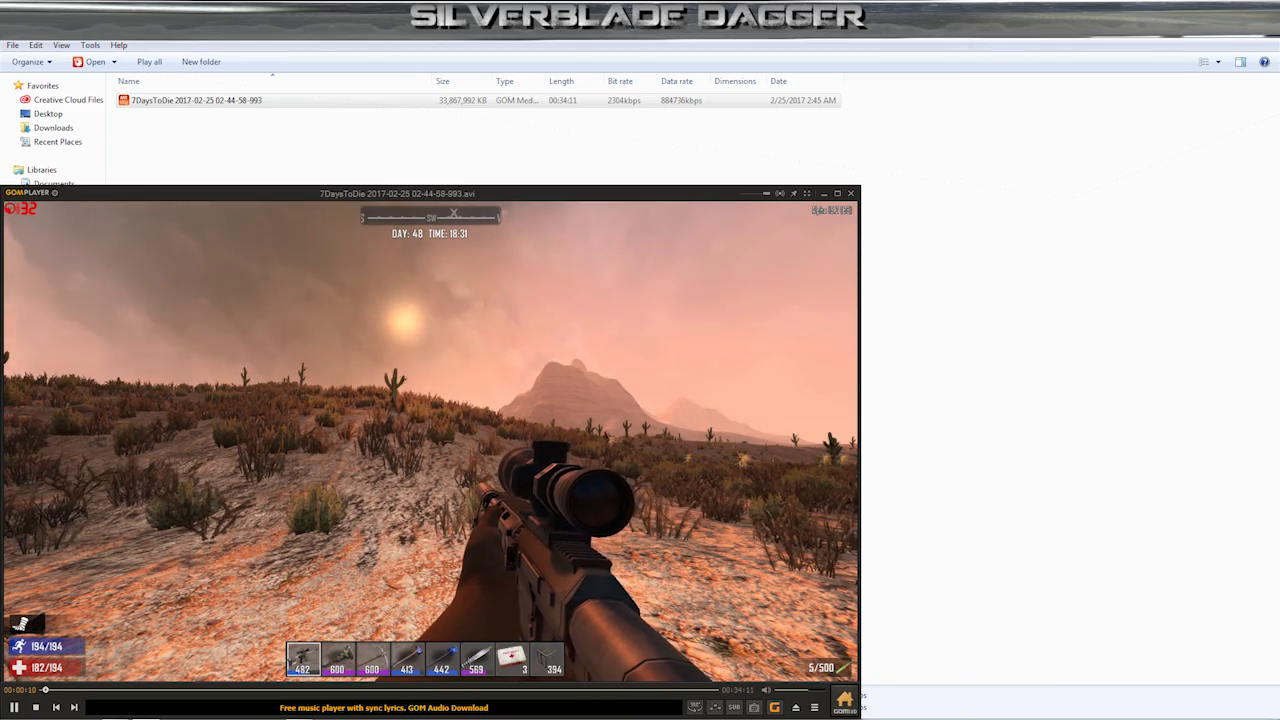
{"action": "left_click", "coordinate": [83, 690]}
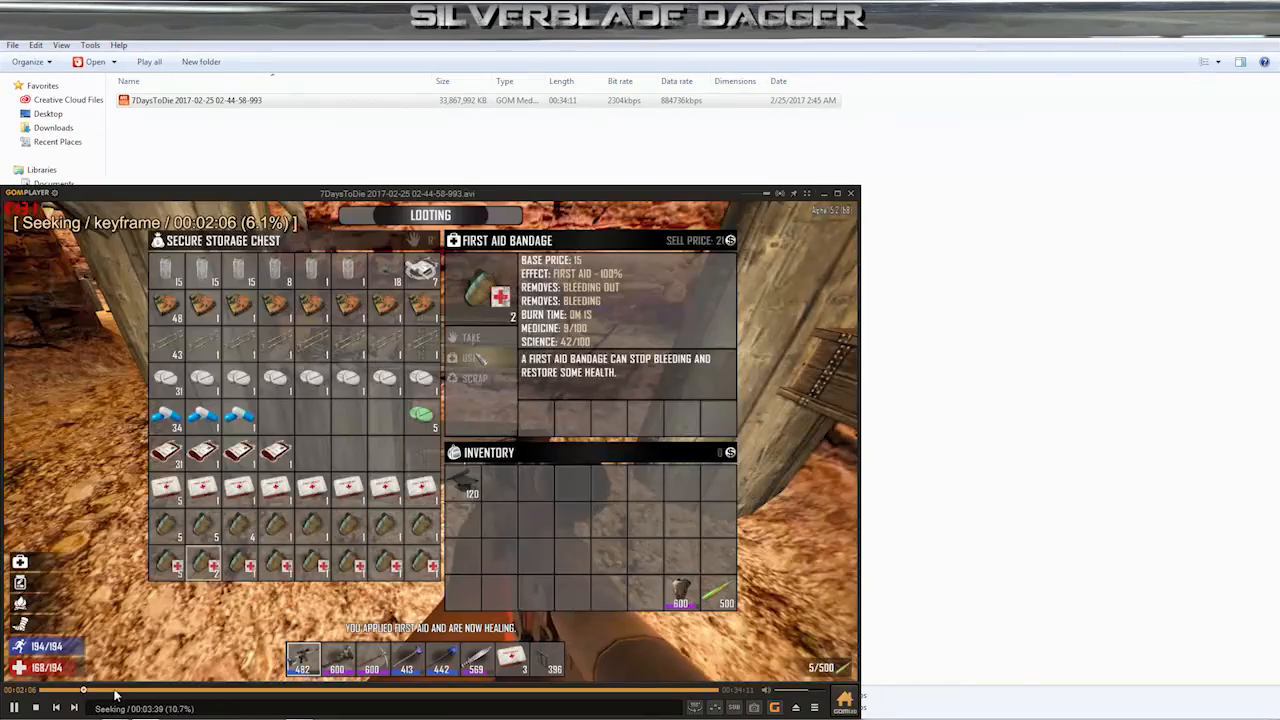
{"action": "left_click", "coordinate": [115, 690]}
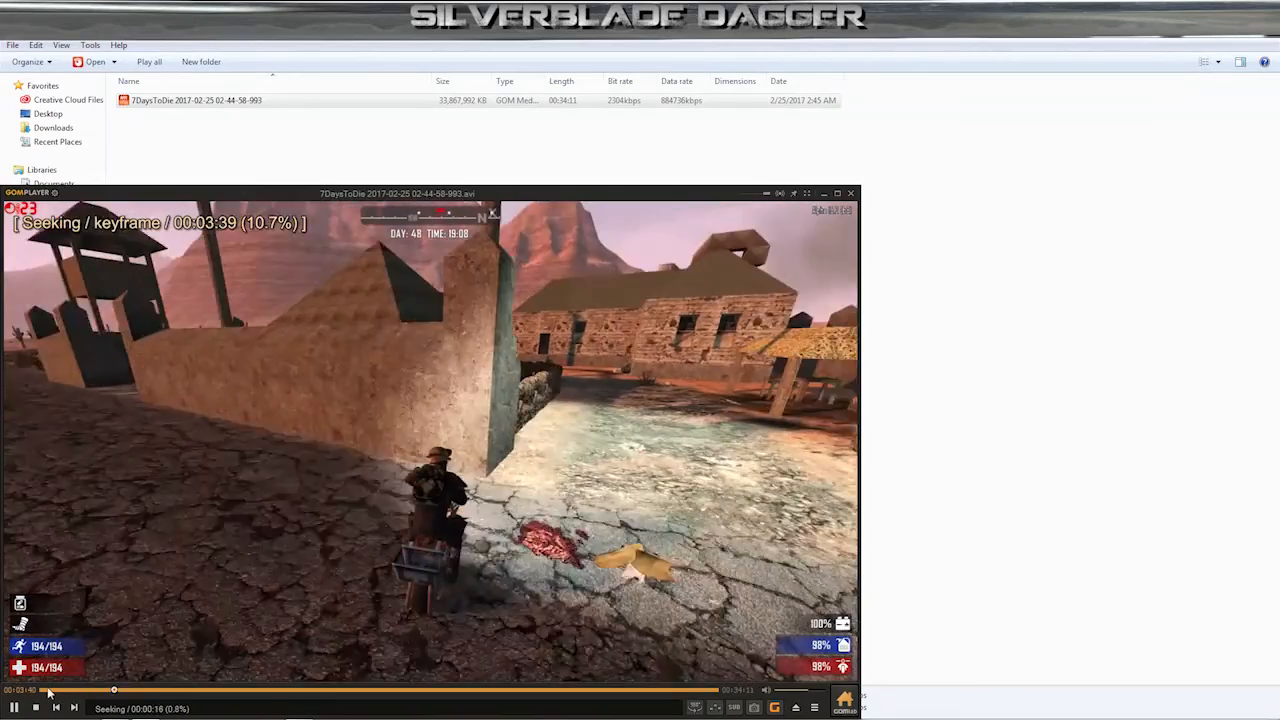
{"action": "left_click", "coordinate": [46, 690]}
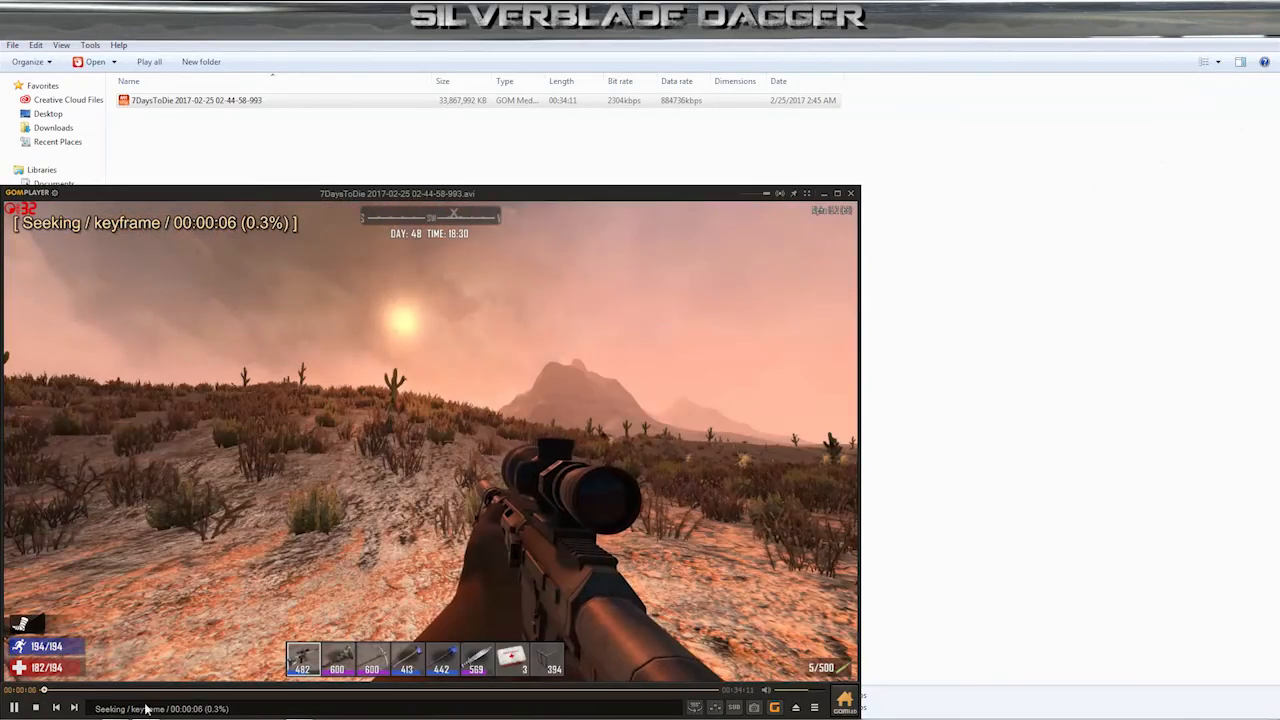
{"action": "left_click", "coordinate": [15, 708]}
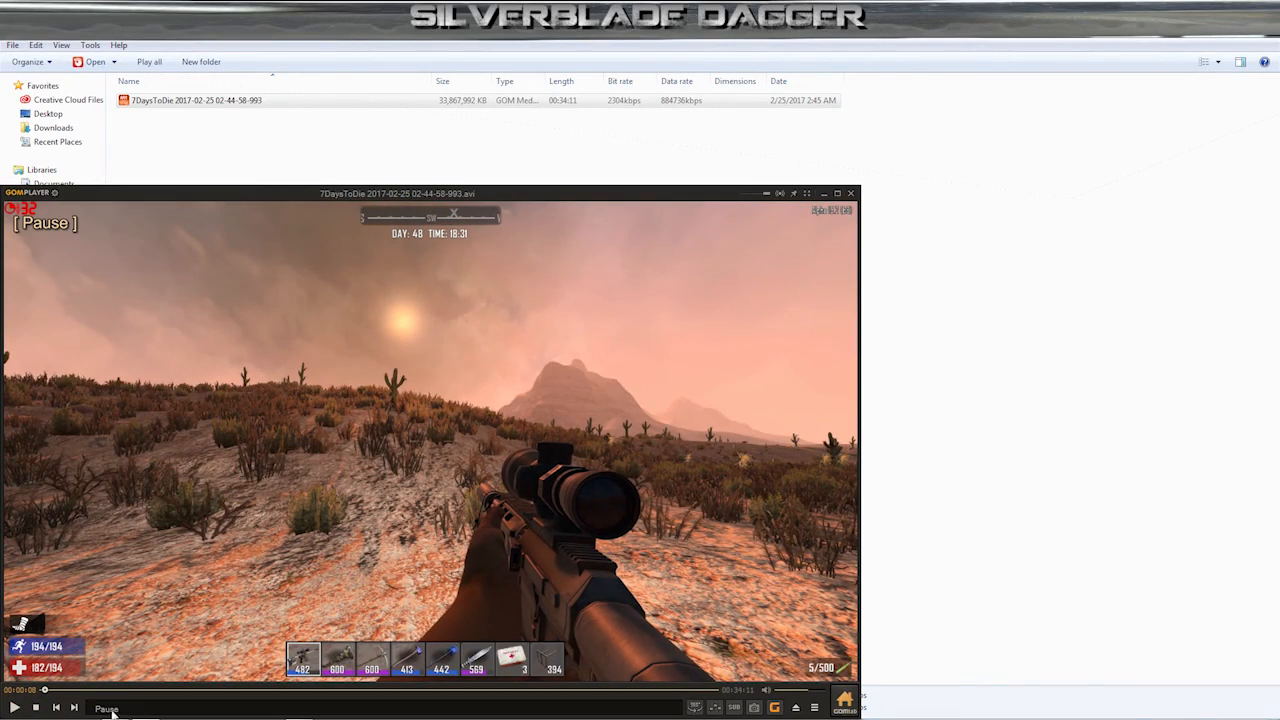
- Switch the recording's playback audio stream to Audio 2
{"action": "right_click", "coordinate": [314, 392]}
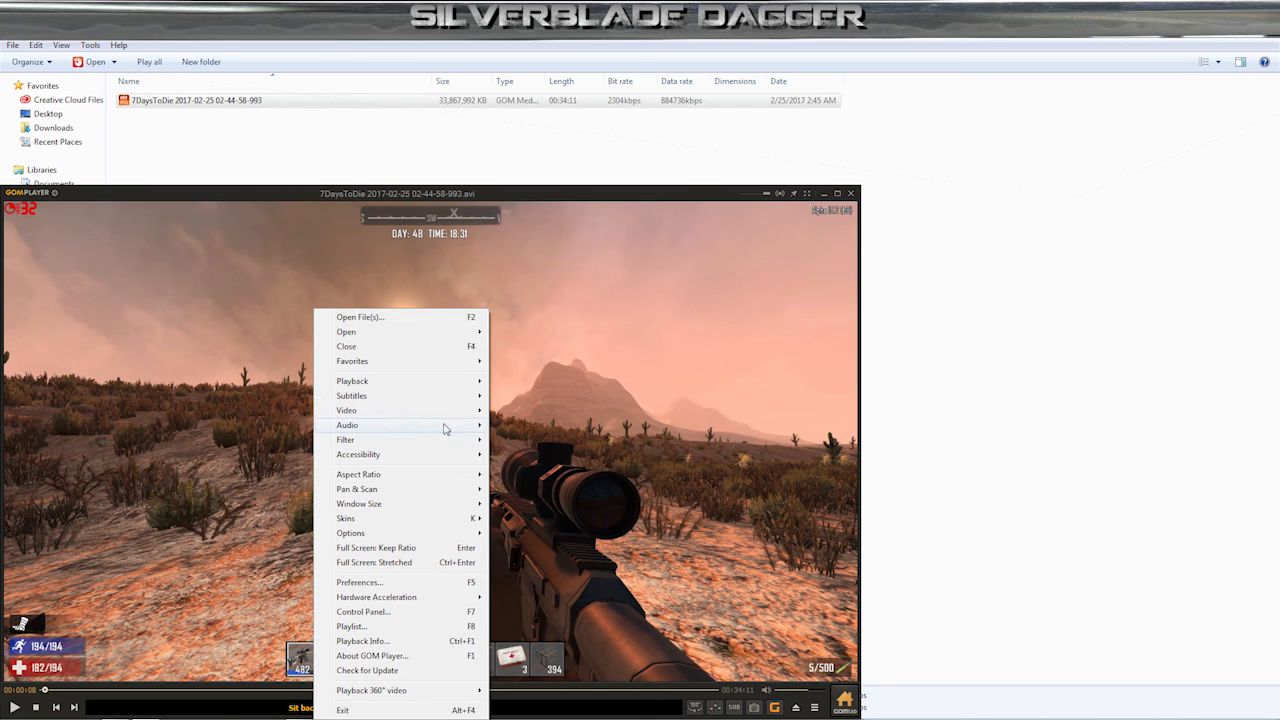
{"action": "mouse_move", "coordinate": [458, 426]}
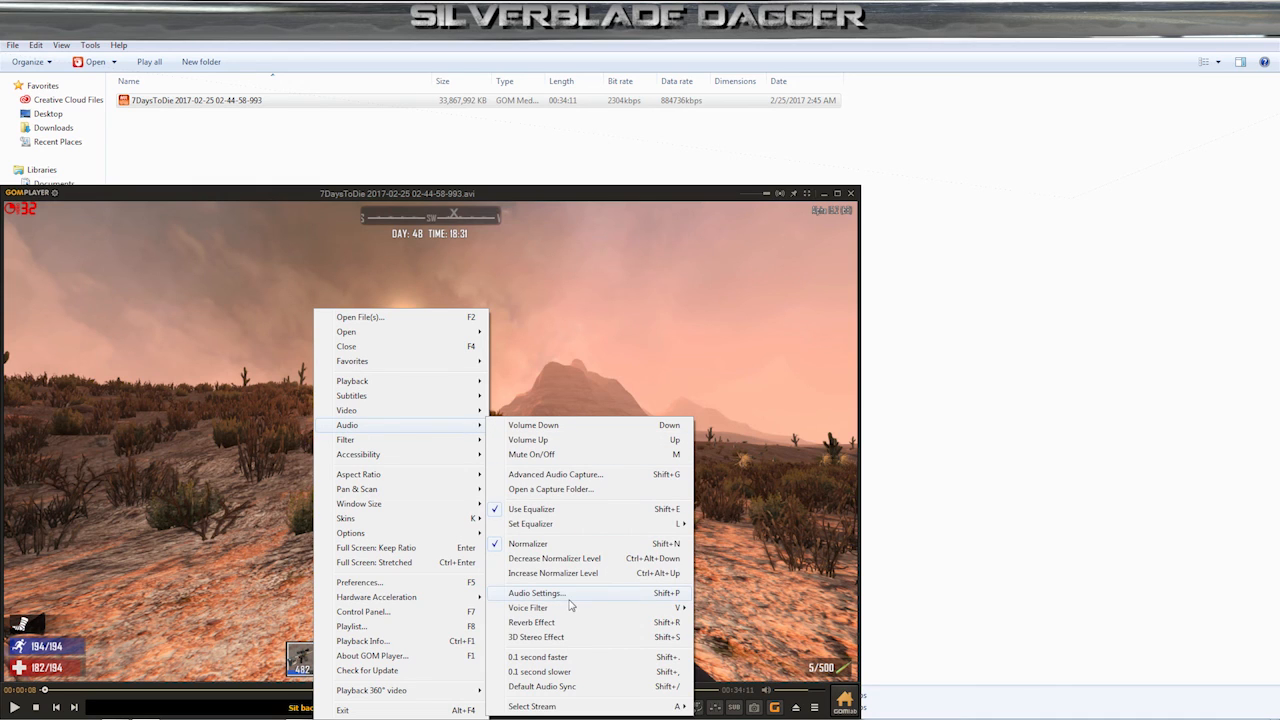
{"action": "mouse_move", "coordinate": [548, 711]}
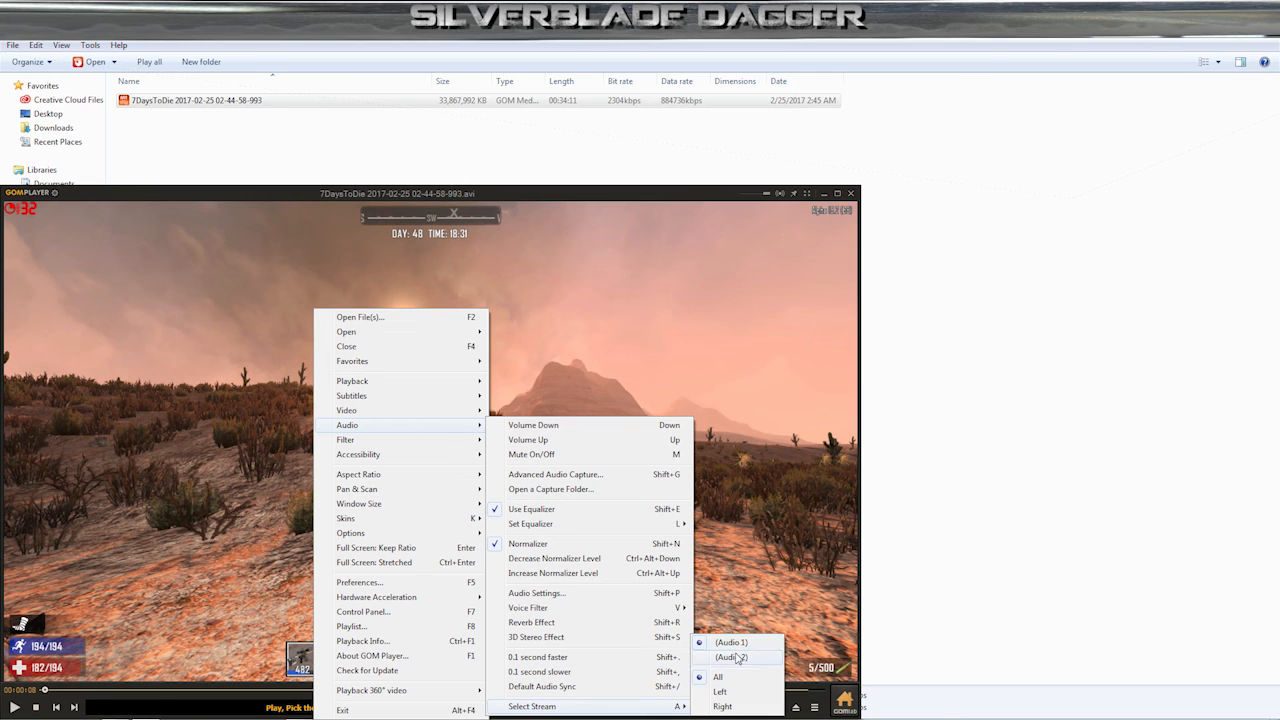
{"action": "left_click", "coordinate": [737, 658]}
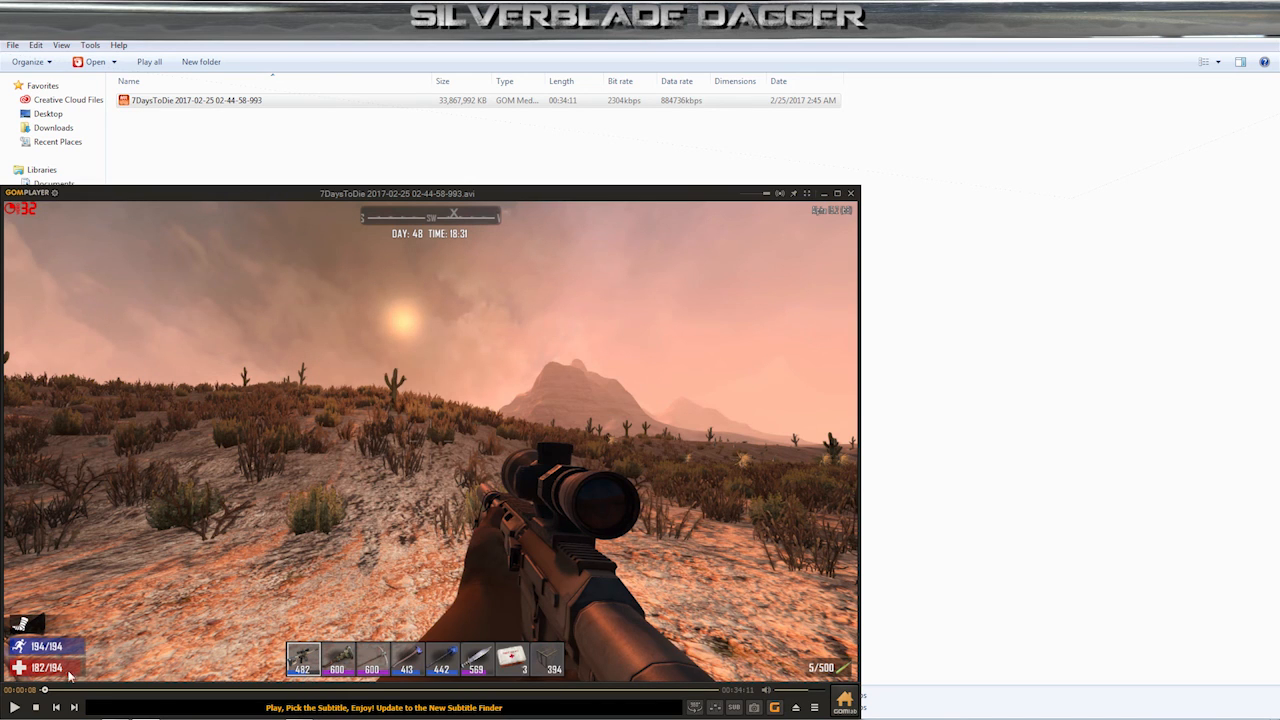
- Replay the recording from the very beginning to hear the selected audio stream, stop playback and close the player
{"action": "left_click", "coordinate": [42, 690]}
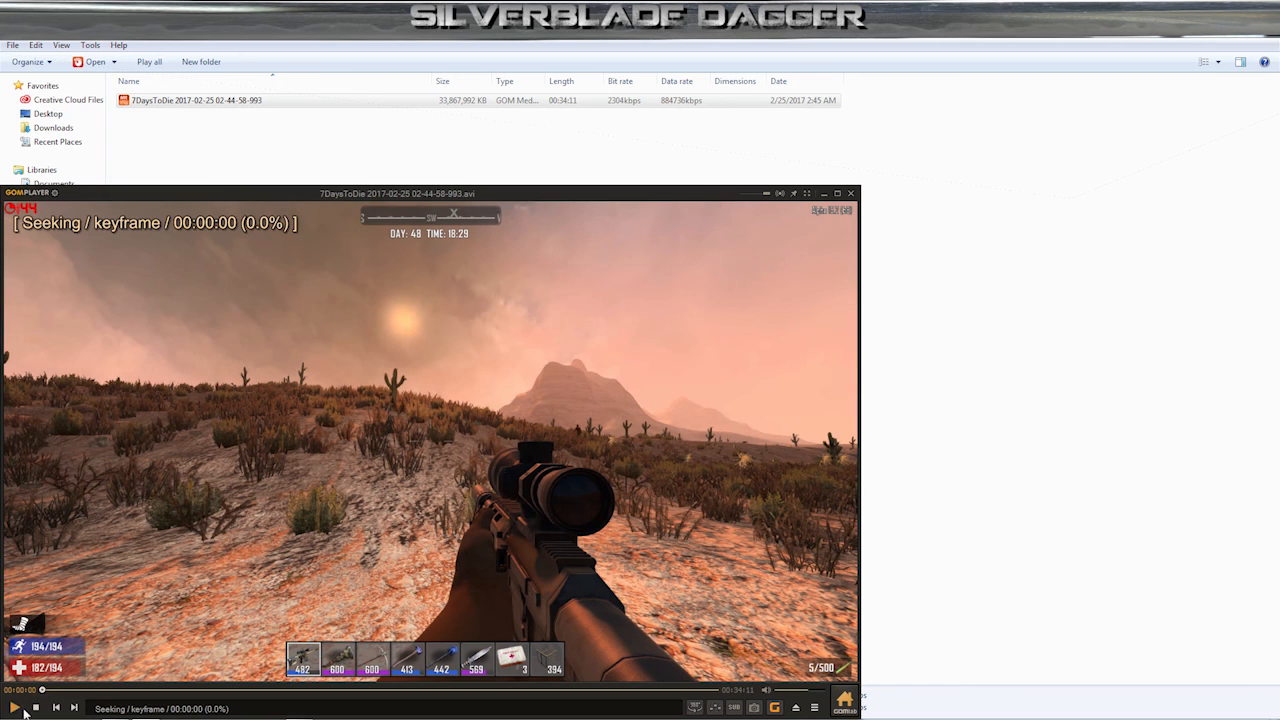
{"action": "left_click", "coordinate": [14, 707]}
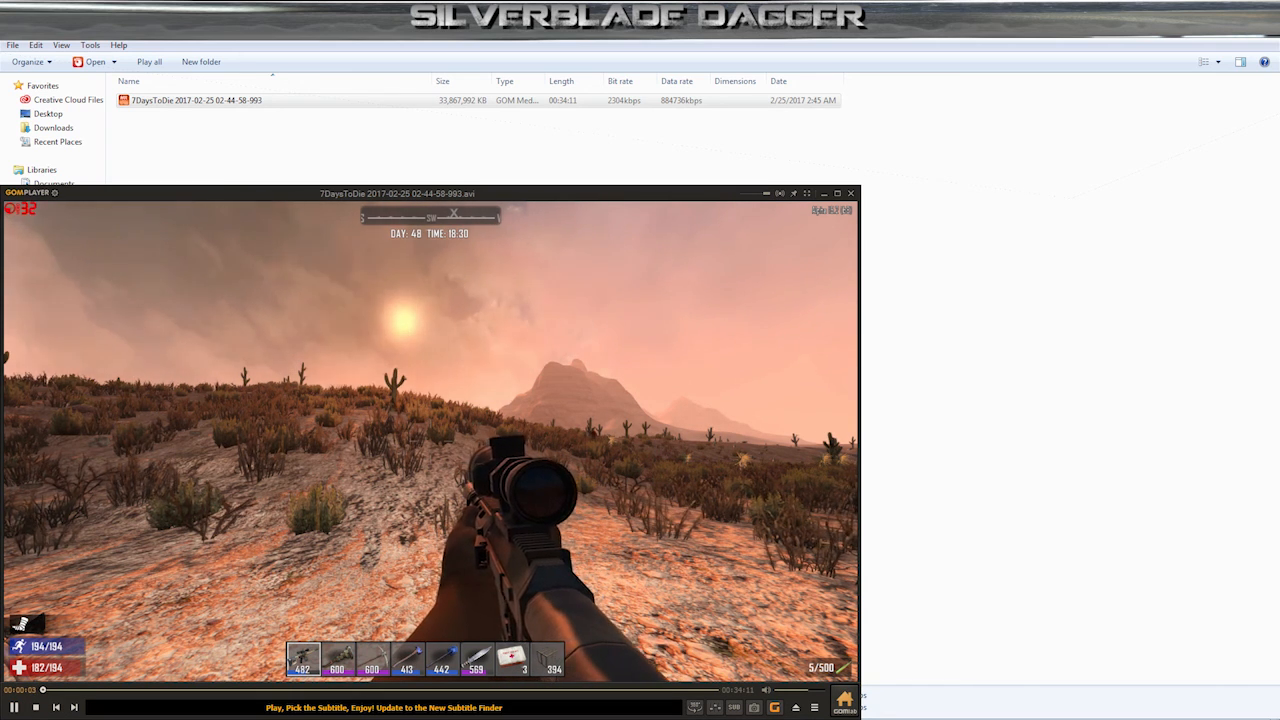
{"action": "left_click", "coordinate": [36, 707]}
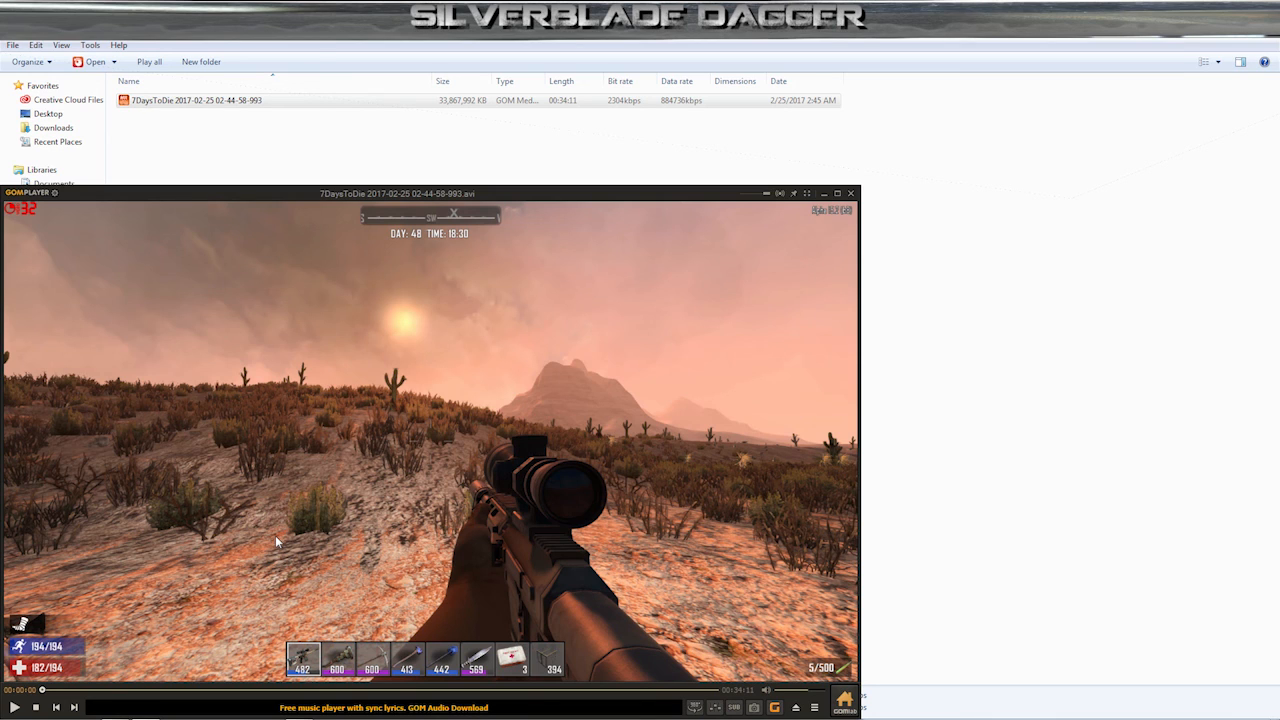
{"action": "left_click", "coordinate": [851, 193]}
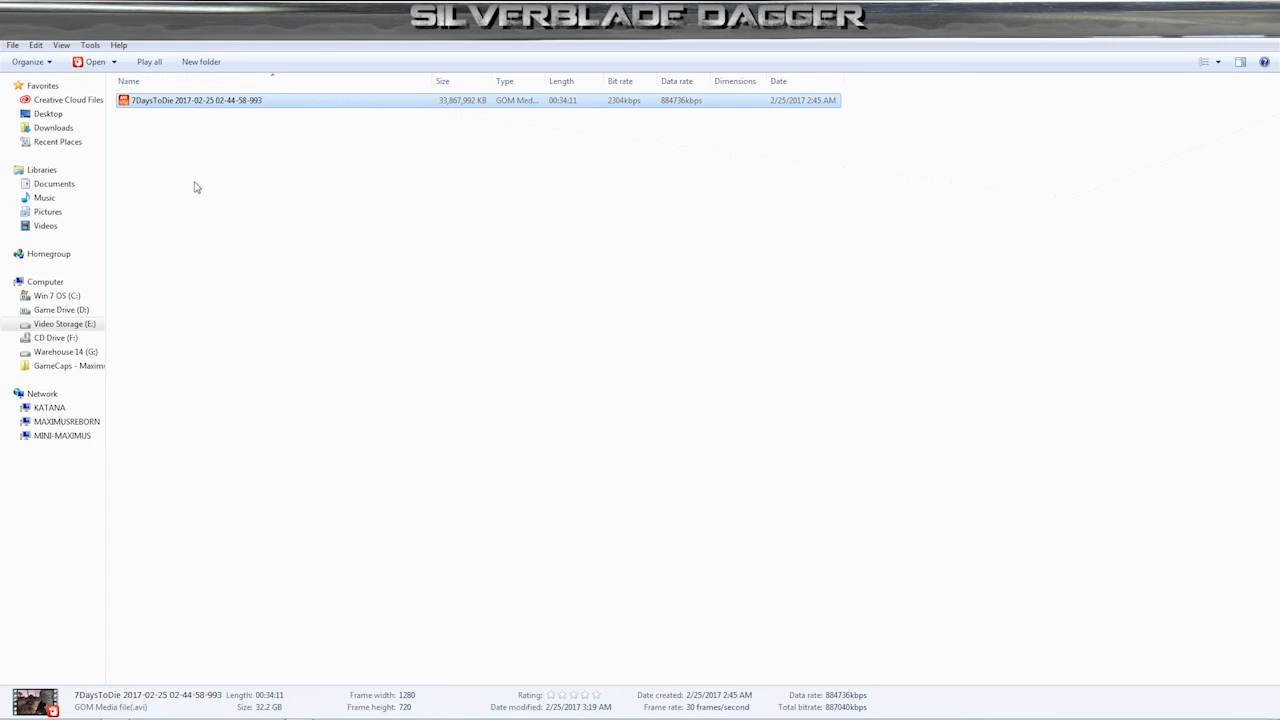
{"action": "right_click", "coordinate": [185, 101]}
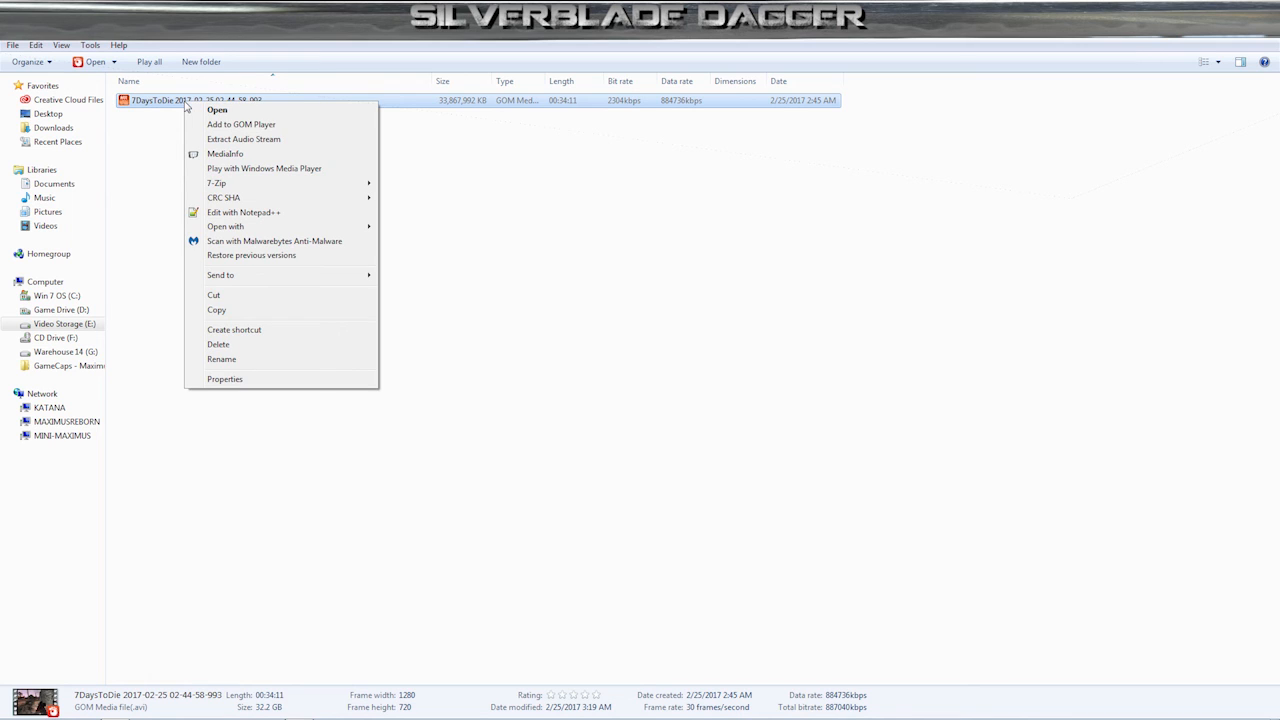
{"action": "left_click", "coordinate": [239, 141]}
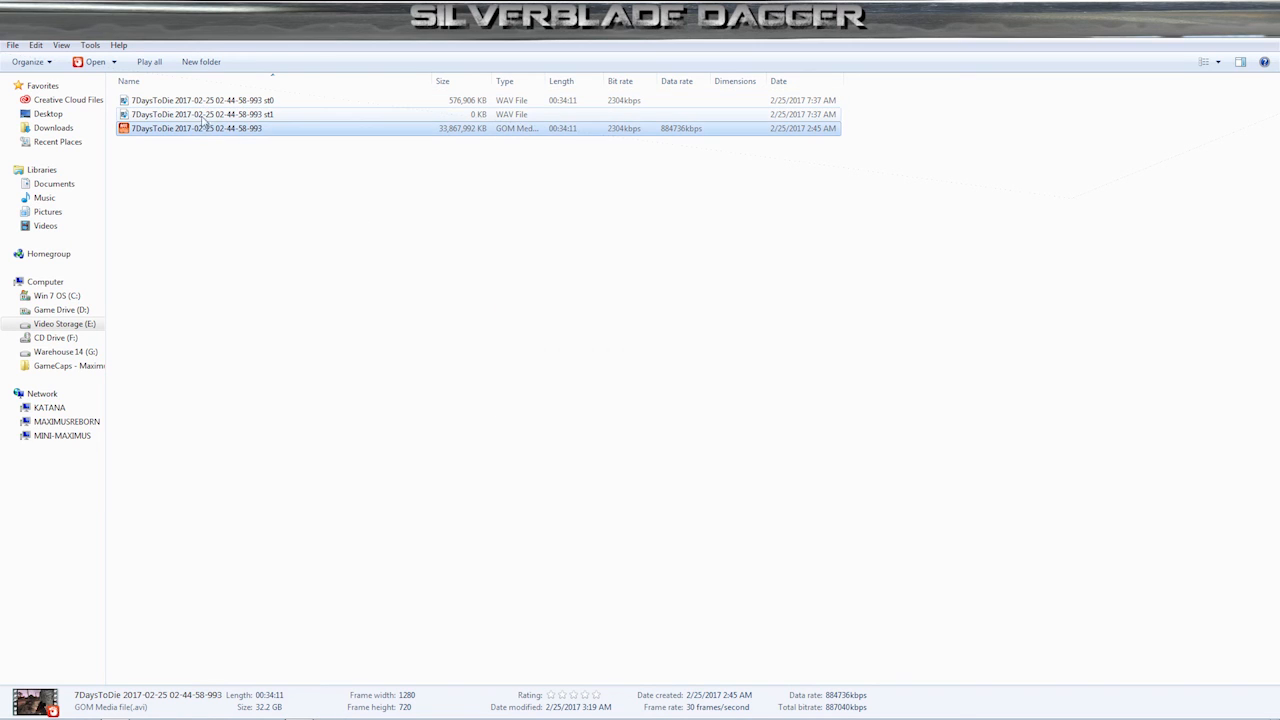
{"action": "left_click", "coordinate": [252, 117]}
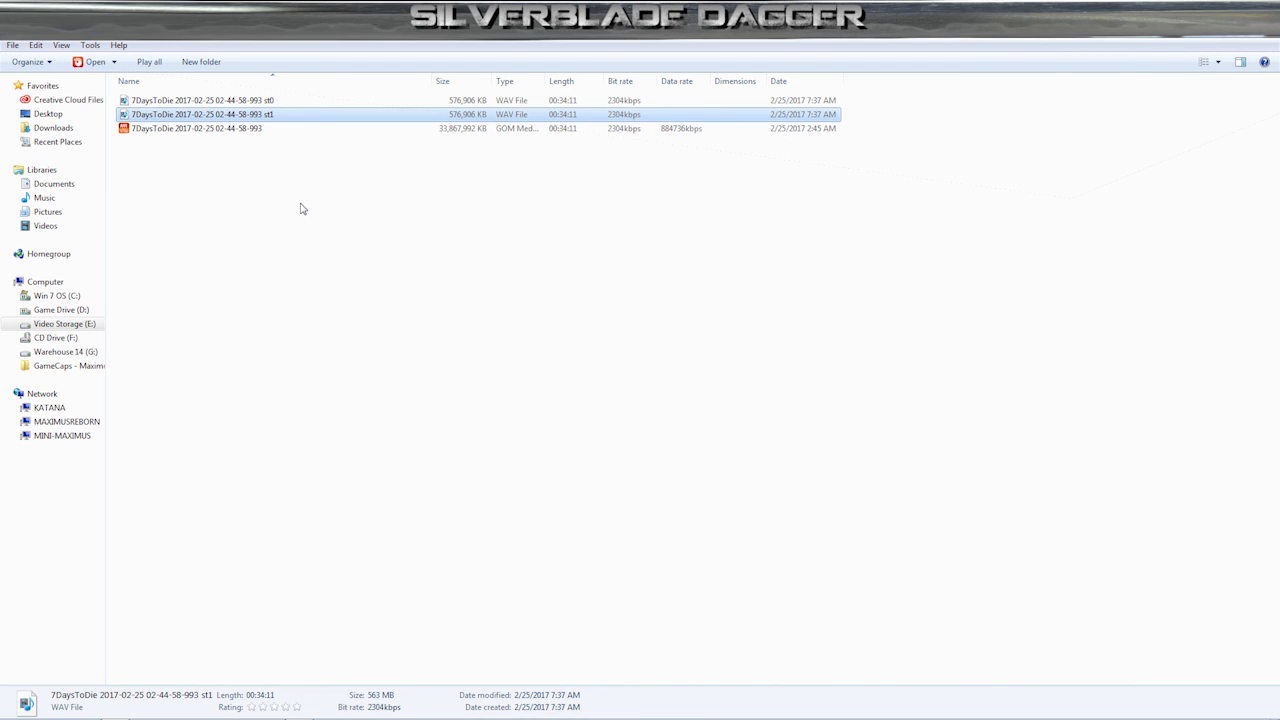
{"action": "right_click", "coordinate": [245, 102]}
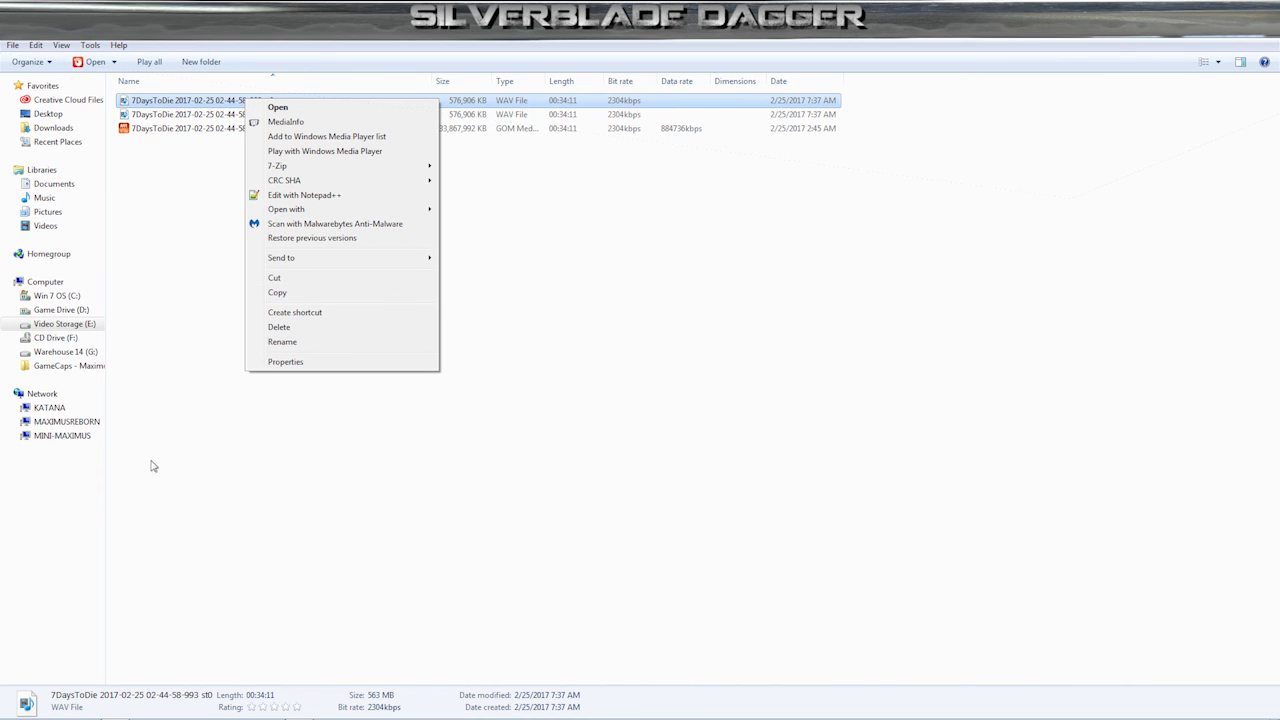
{"action": "left_click", "coordinate": [280, 327]}
{"action": "left_click", "coordinate": [692, 420]}
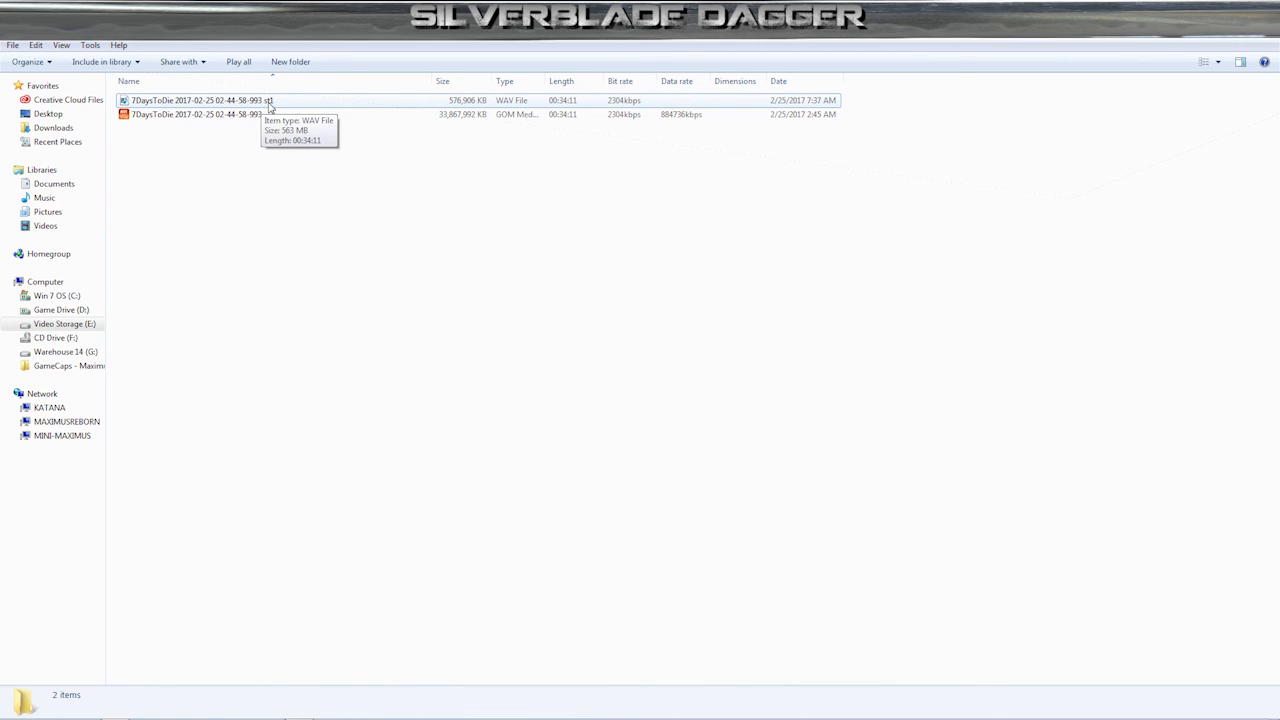
{"action": "left_click", "coordinate": [240, 115]}
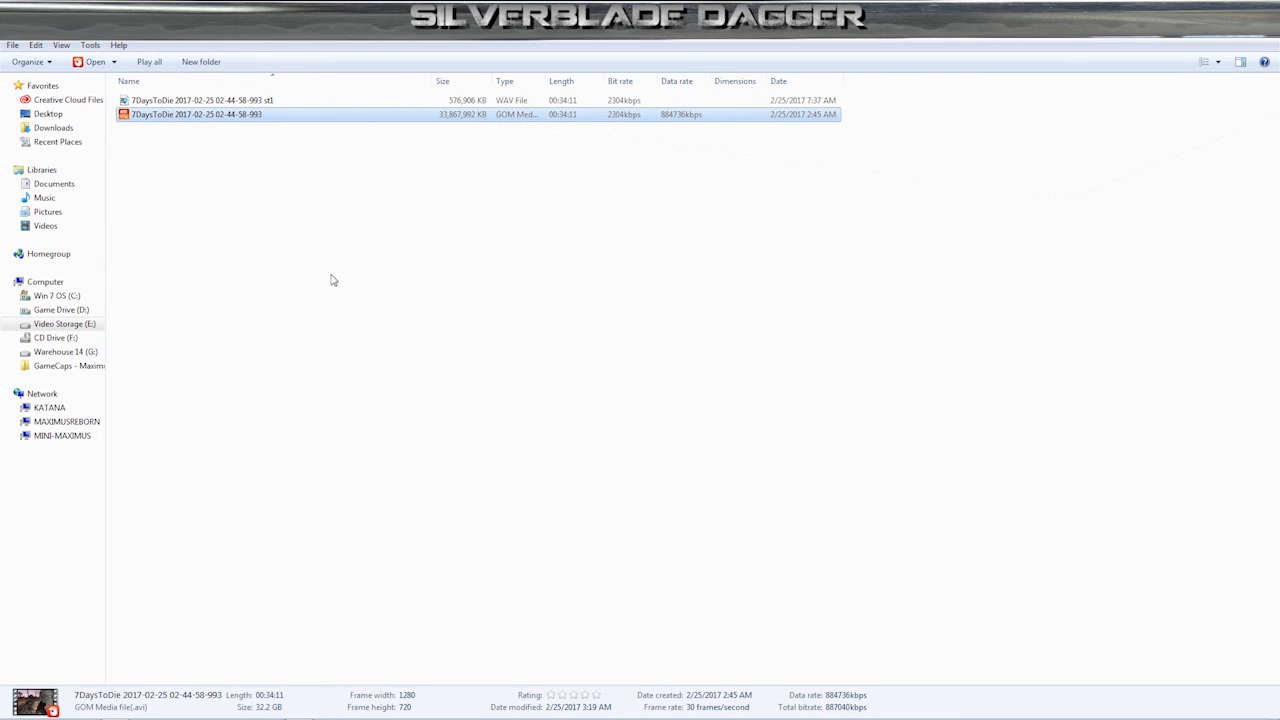
{"action": "double_click", "coordinate": [242, 116]}
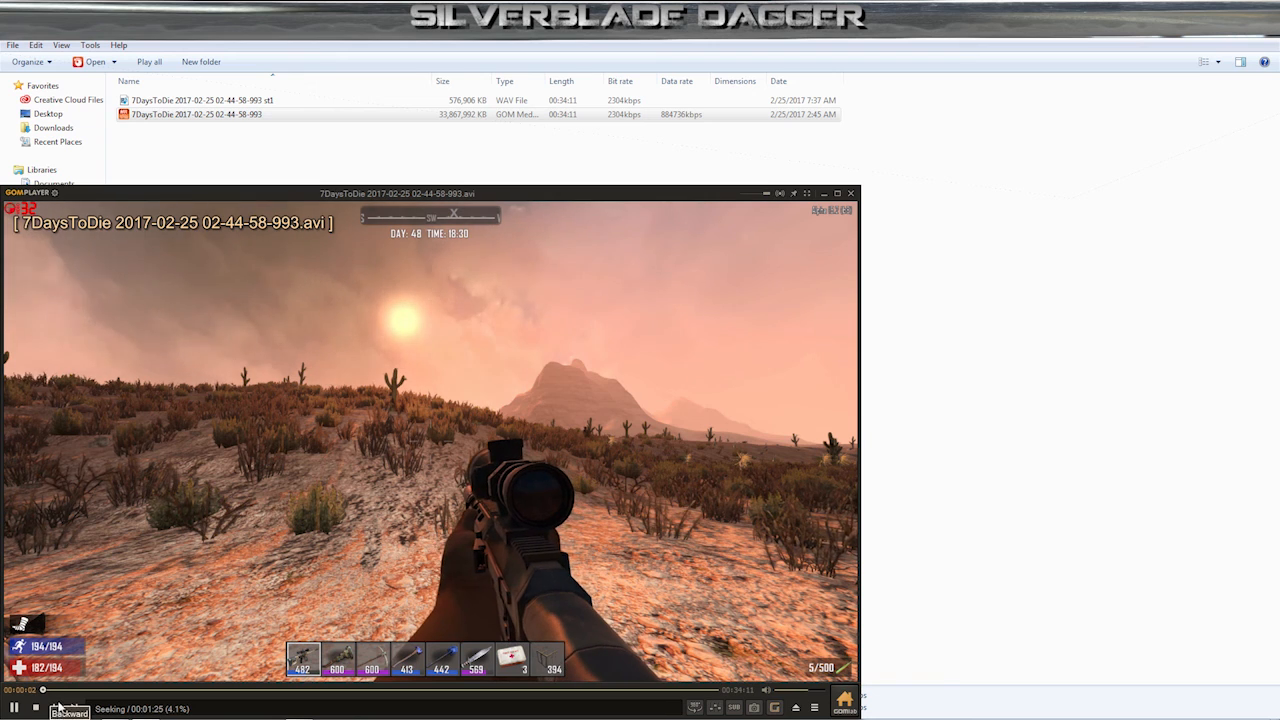
{"action": "right_click", "coordinate": [306, 432]}
{"action": "left_click", "coordinate": [338, 497]}
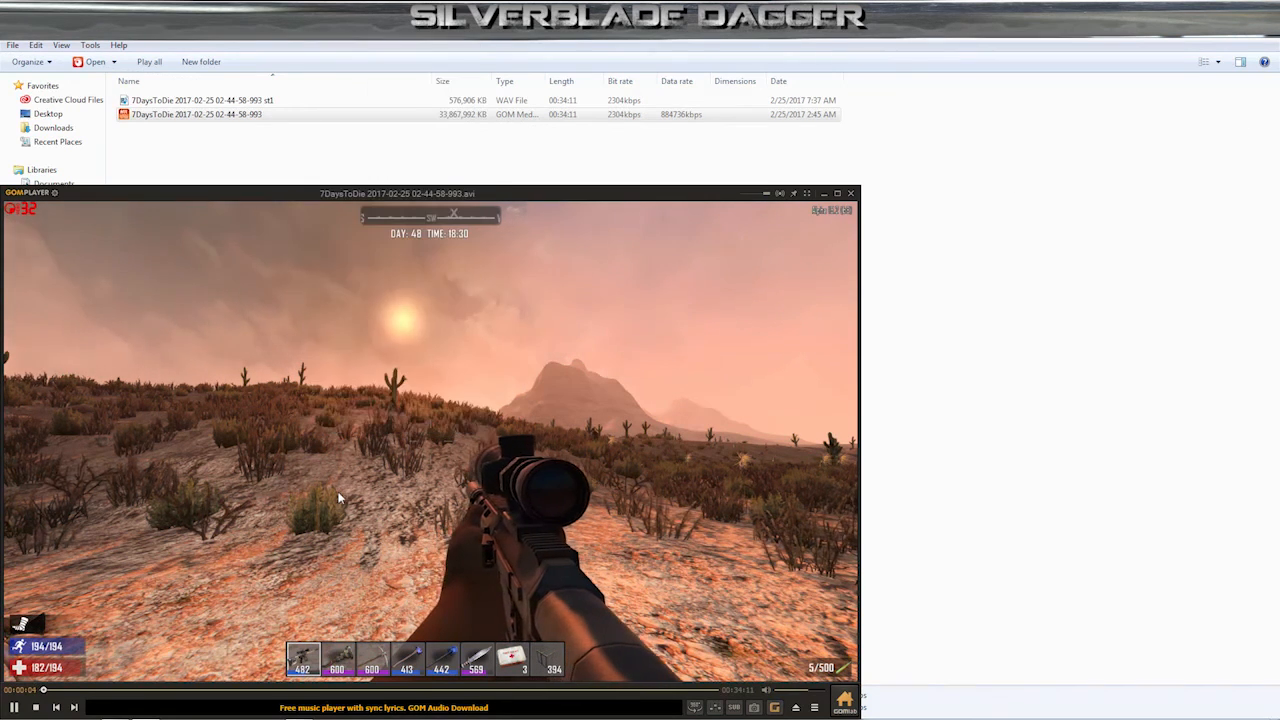
{"action": "key", "text": "a"}
{"action": "key", "text": "Up"}
{"action": "key", "text": "Up"}
{"action": "key", "text": "Up"}
{"action": "key", "text": "Up"}
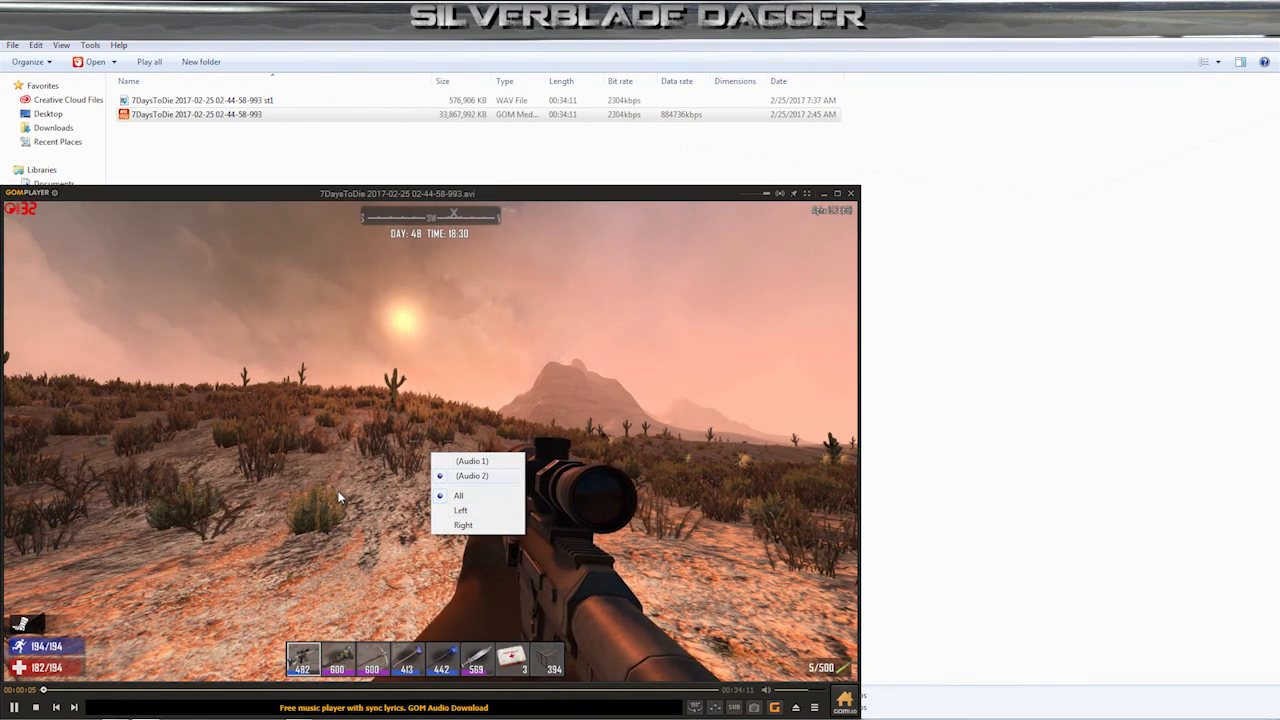
{"action": "left_click", "coordinate": [340, 498]}
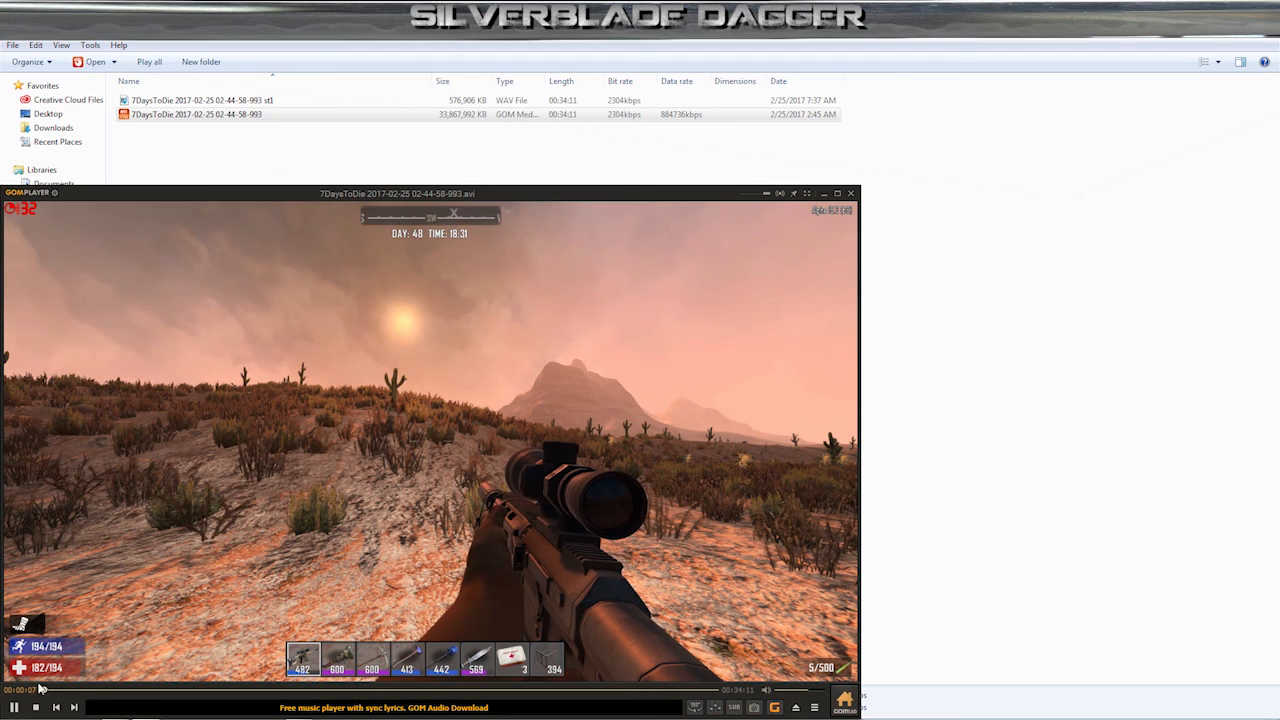
{"action": "left_click", "coordinate": [14, 707]}
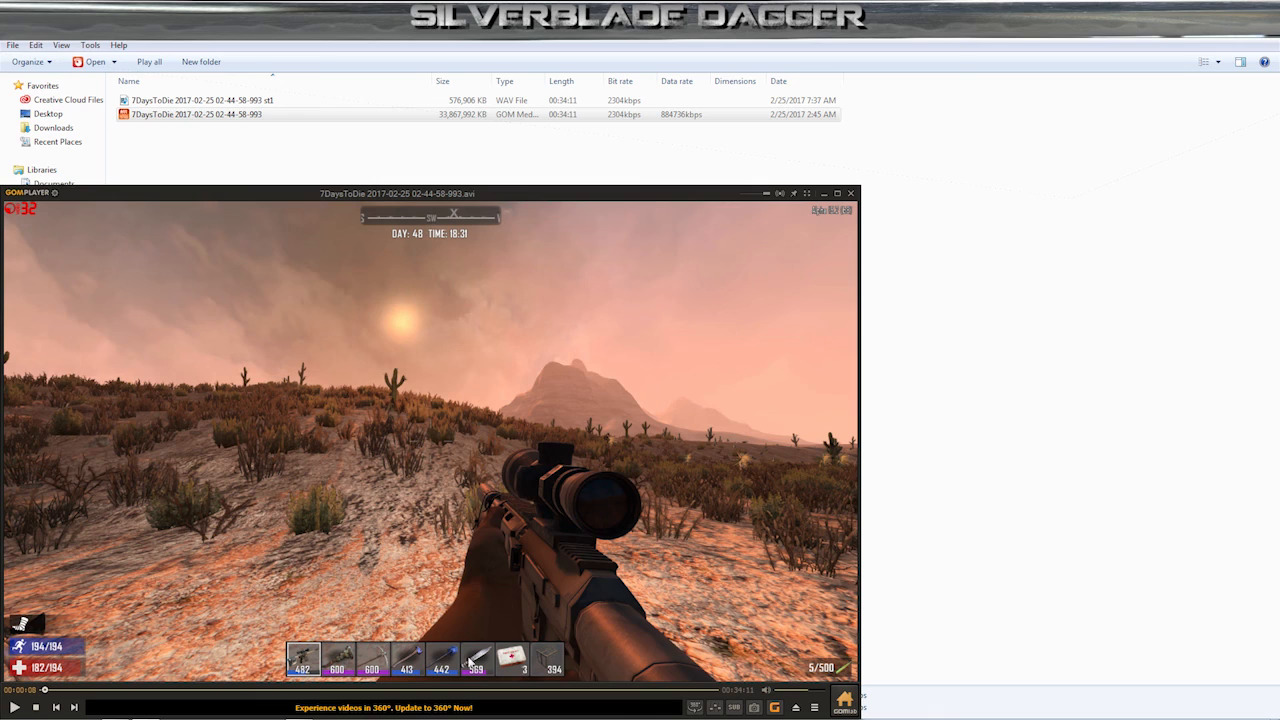
- Sample the paused video at several positions, starting around 21:17 and working back to about 7:37
{"action": "left_click", "coordinate": [461, 690]}
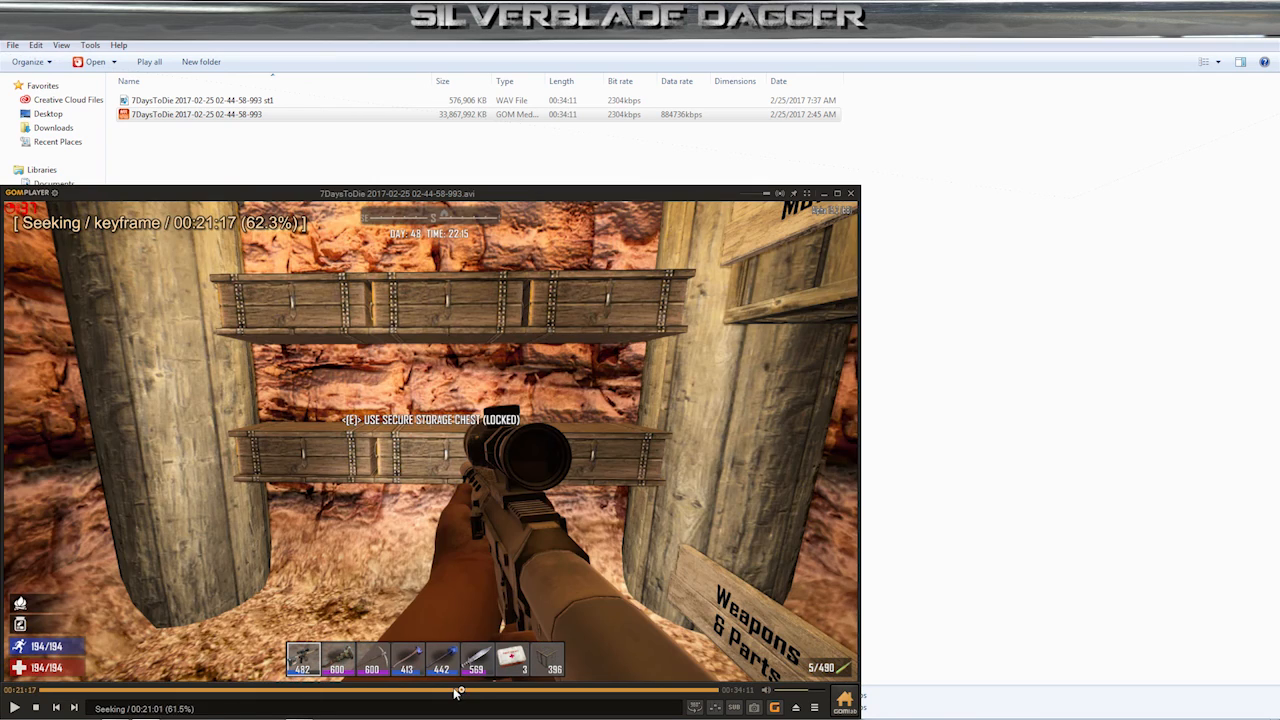
{"action": "left_click_drag", "start_coordinate": [456, 693], "coordinate": [331, 687]}
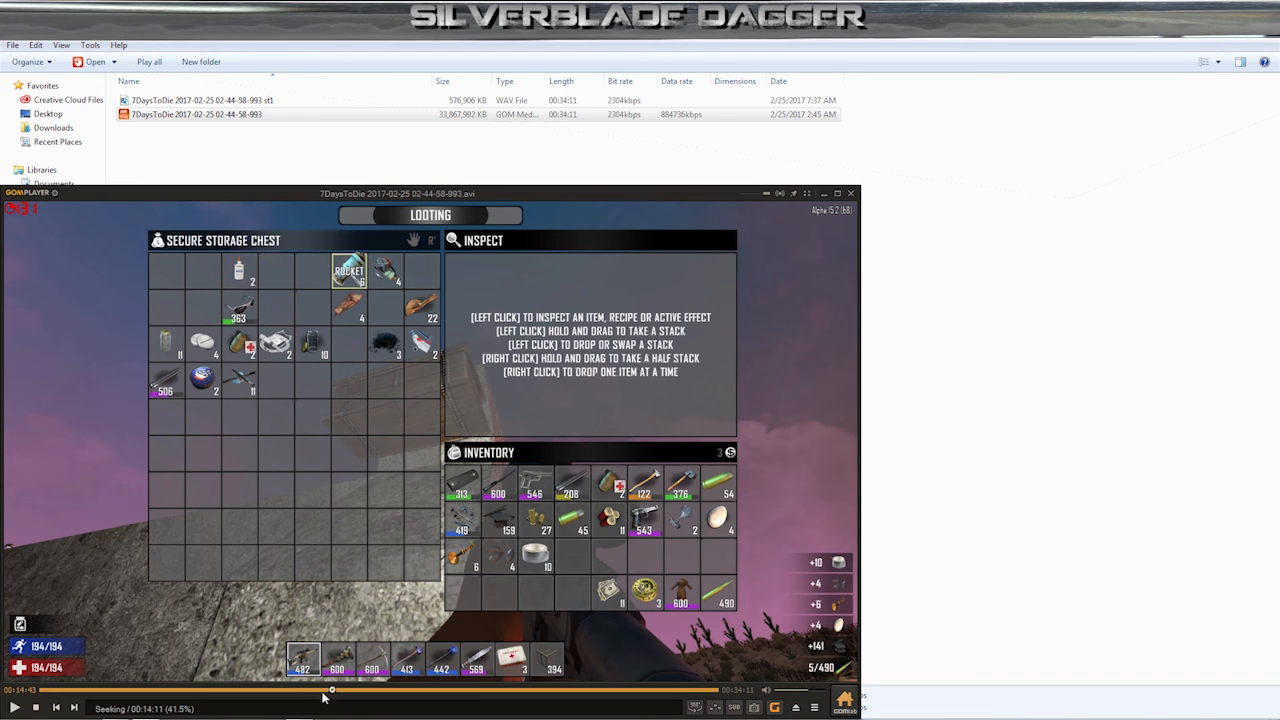
{"action": "left_click", "coordinate": [321, 690]}
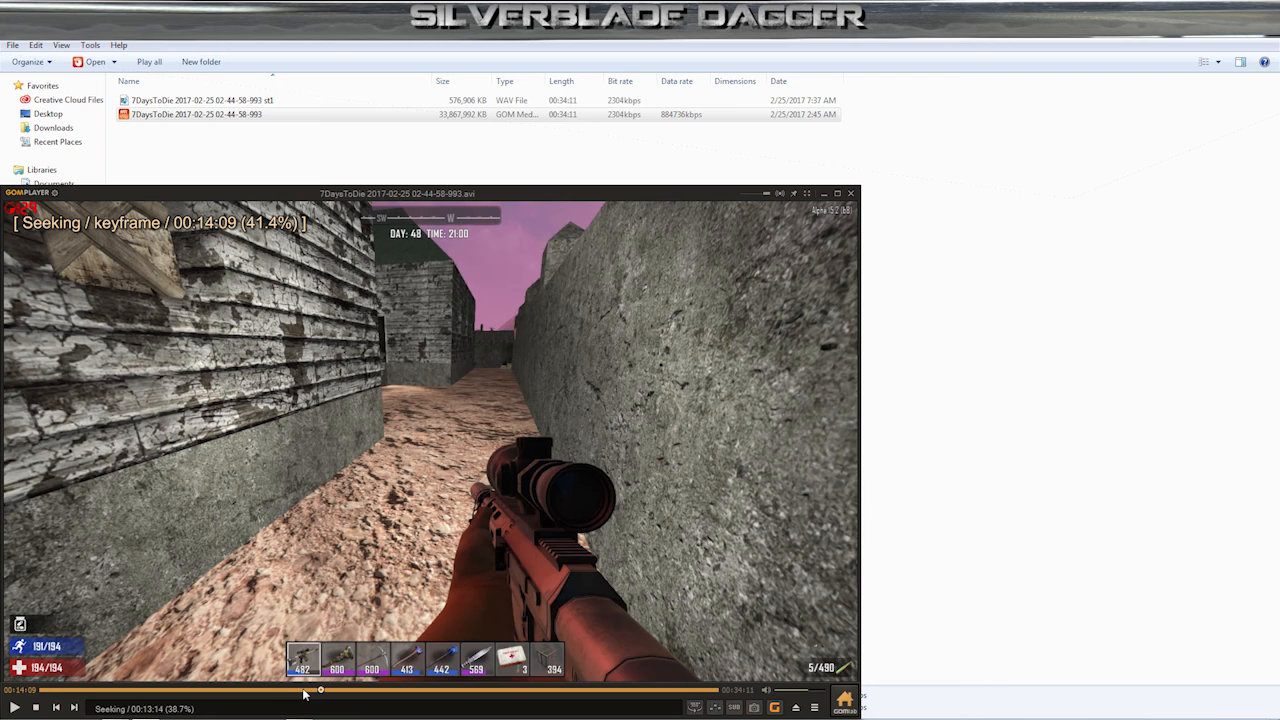
{"action": "left_click", "coordinate": [305, 691]}
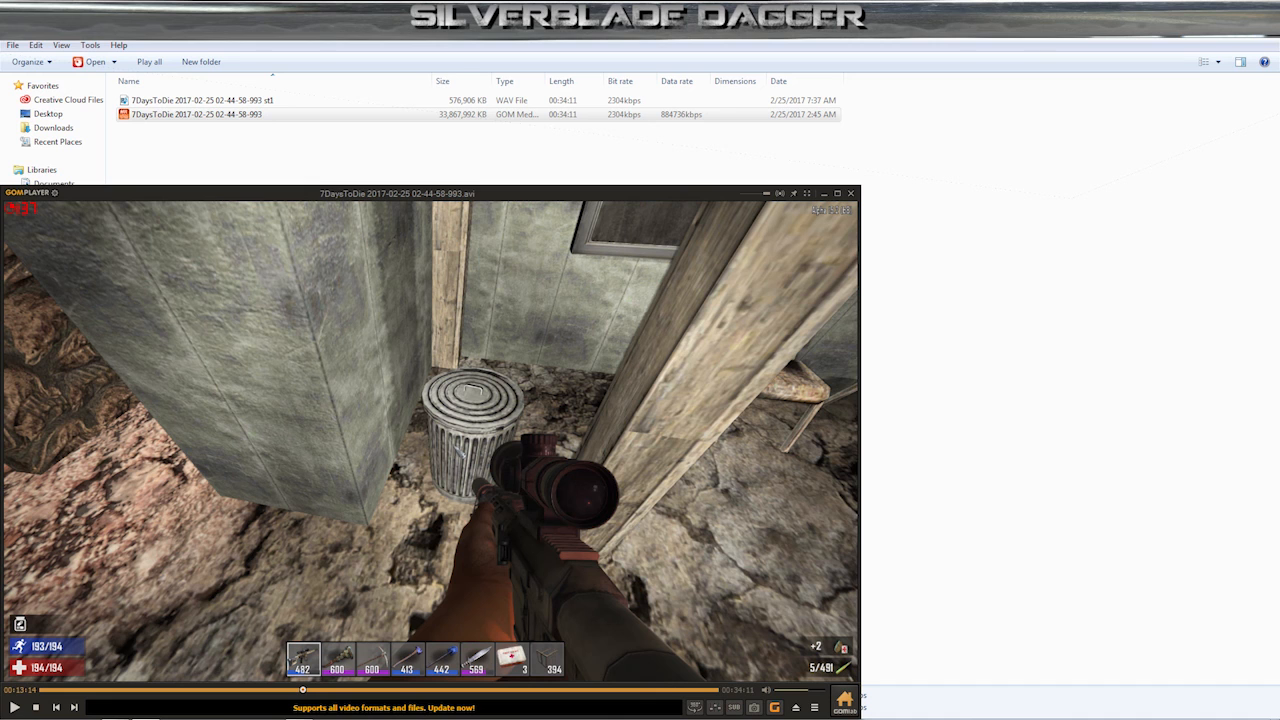
{"action": "left_click", "coordinate": [299, 691]}
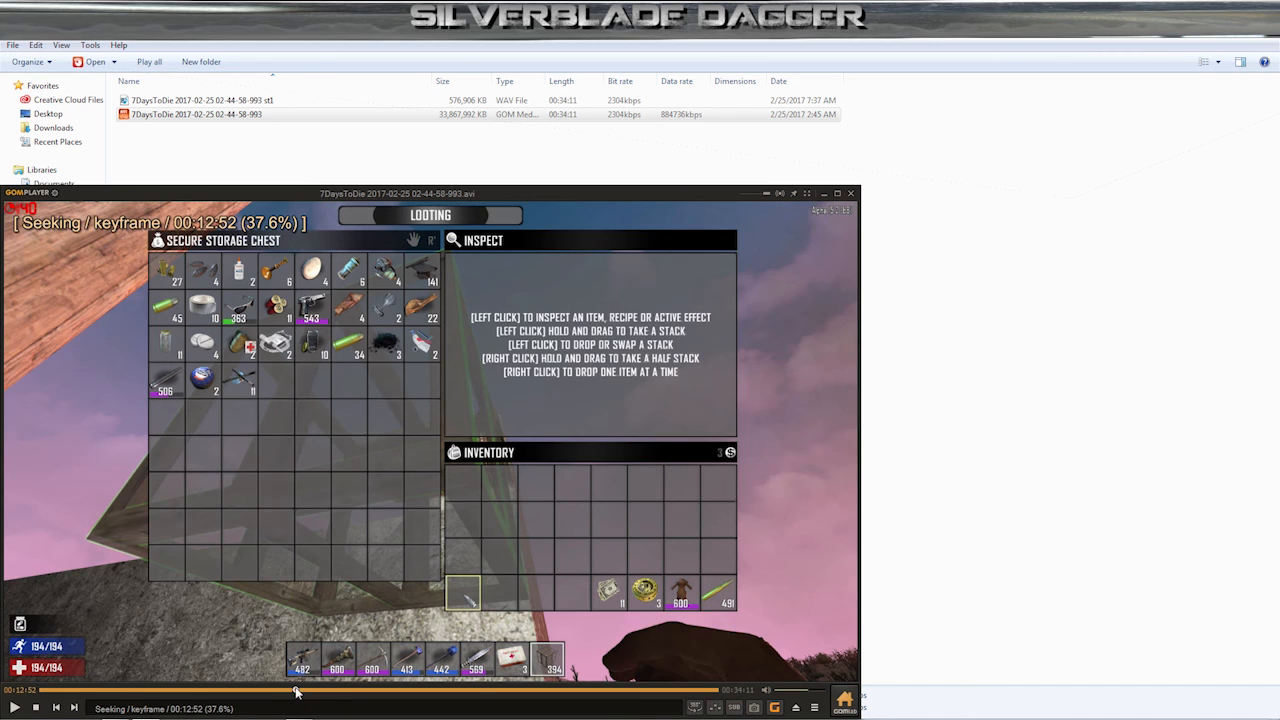
{"action": "left_click_drag", "start_coordinate": [296, 691], "coordinate": [195, 695]}
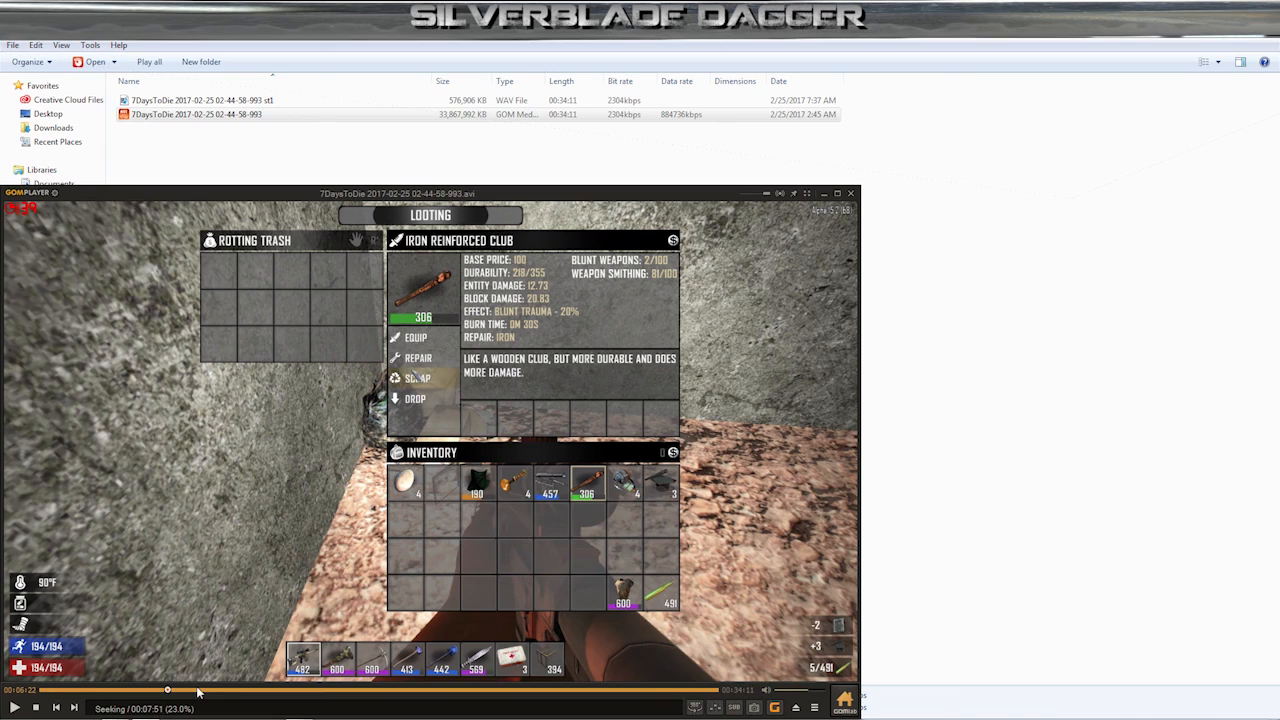
{"action": "left_click", "coordinate": [194, 692]}
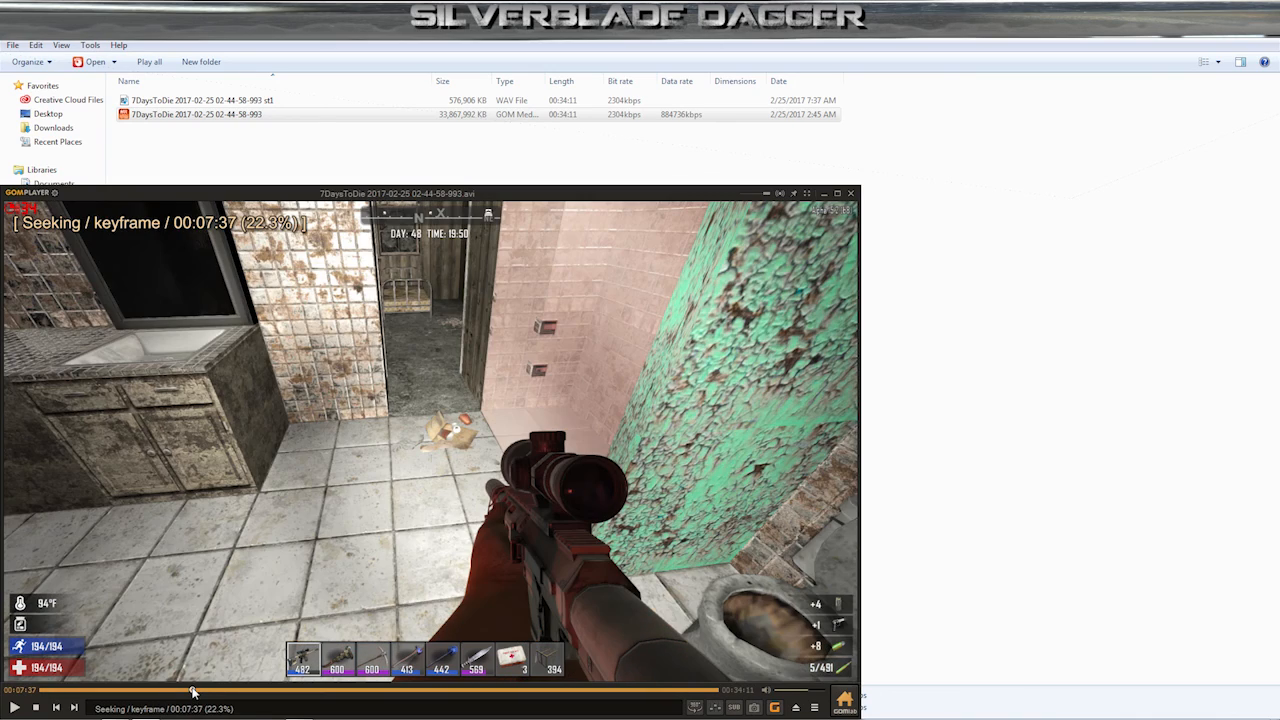
- Step forward through the paused video in small increments until about 8:35 to inspect successive scenes
{"action": "key", "text": "Right"}
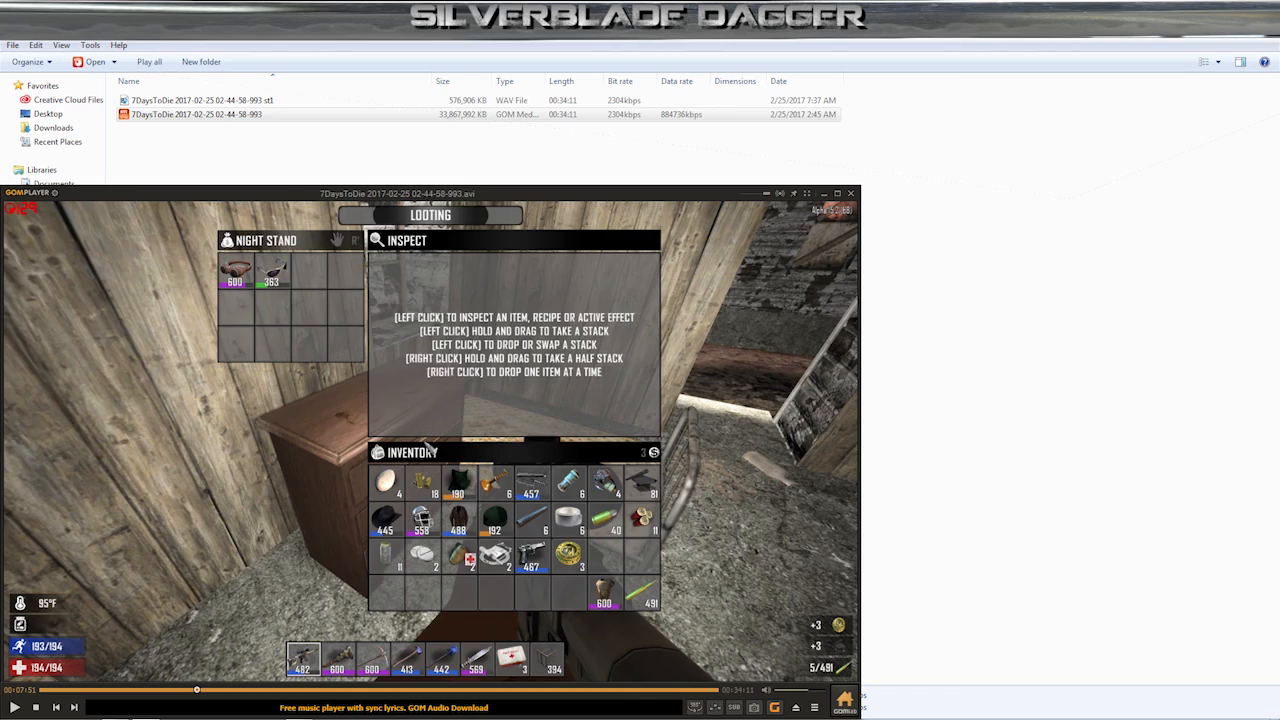
{"action": "key", "text": "Right"}
{"action": "key", "text": "Right"}
{"action": "key", "text": "Right"}
{"action": "key", "text": "Right"}
{"action": "key", "text": "Right"}
{"action": "key", "text": "Right"}
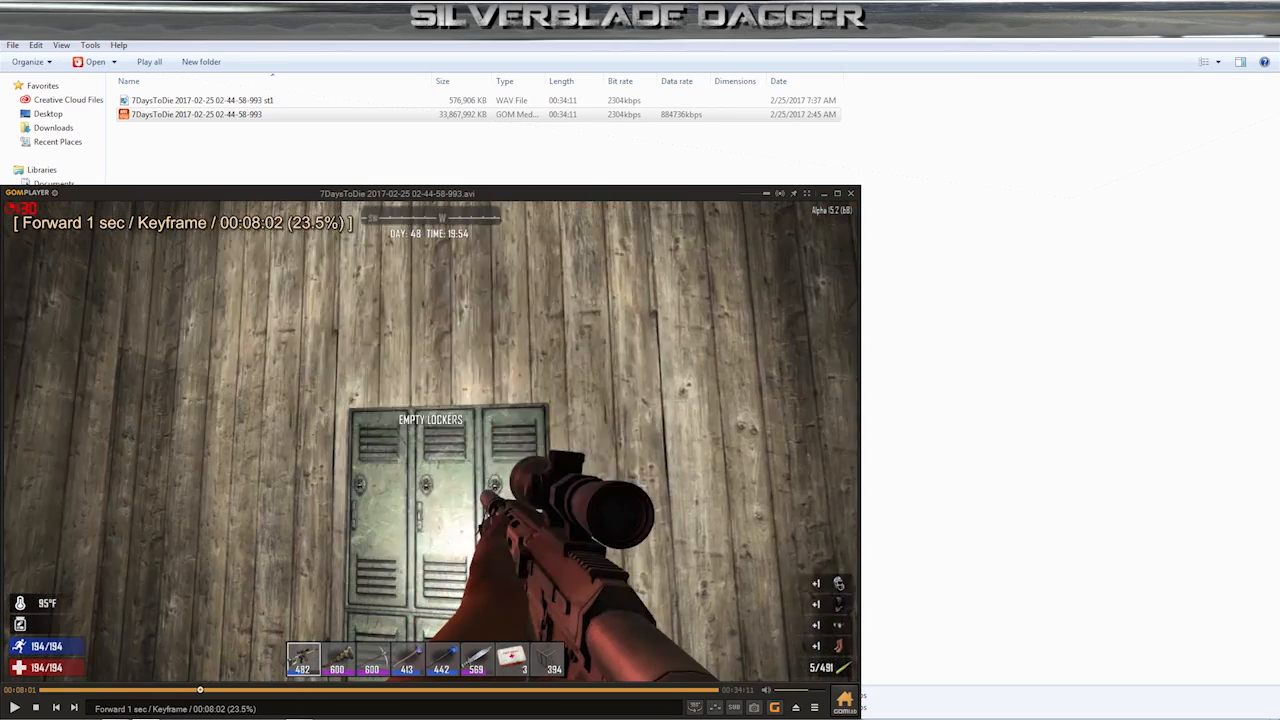
{"action": "key", "text": "Right"}
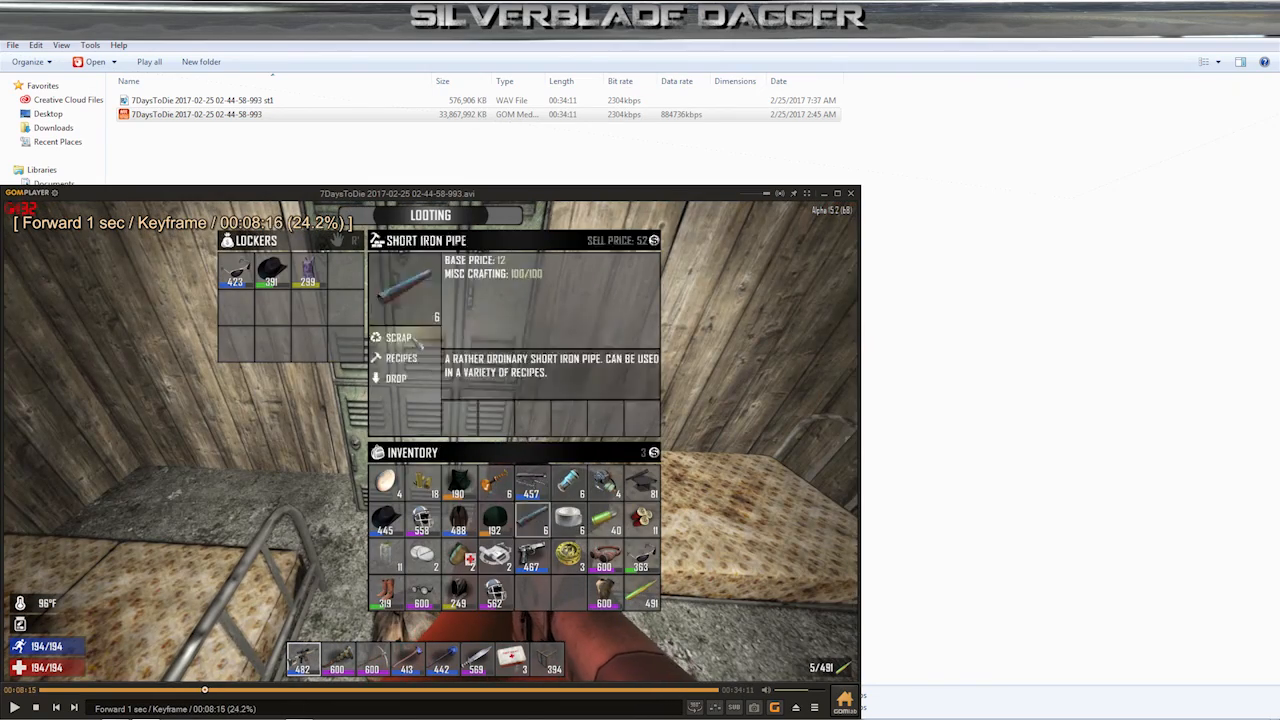
{"action": "key", "text": "Right"}
{"action": "key", "text": "Right"}
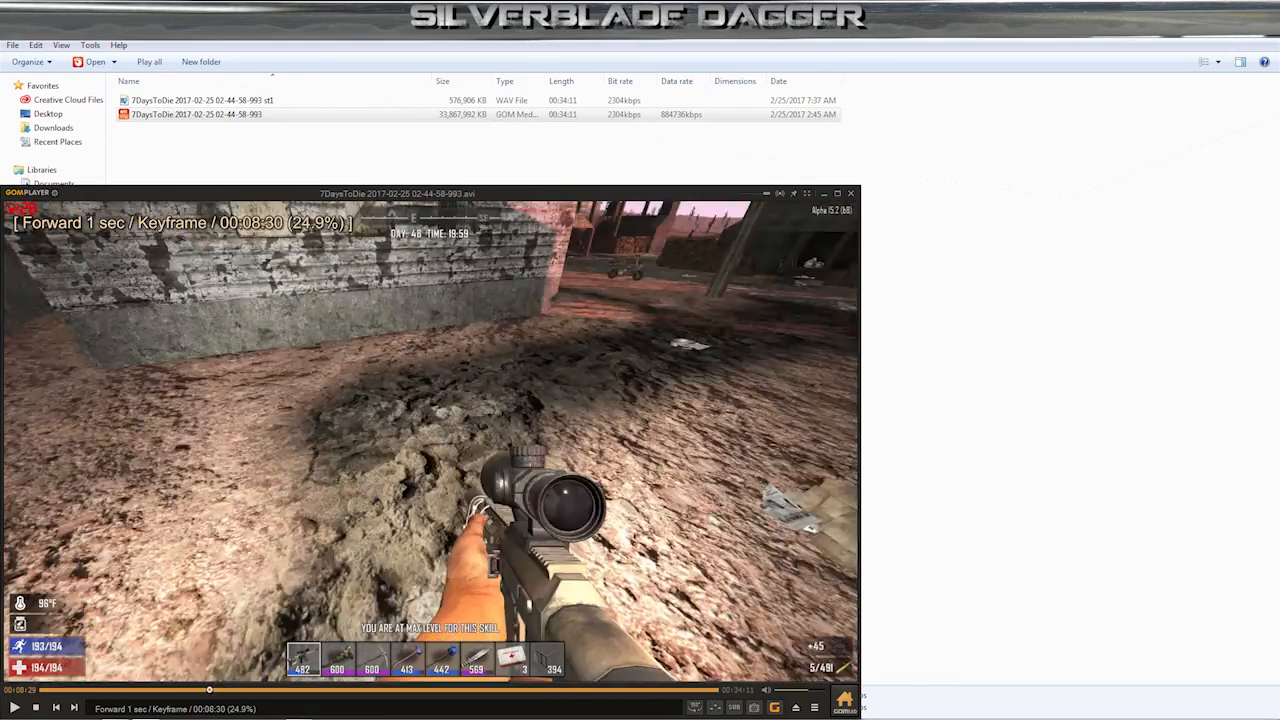
{"action": "key", "text": "Right"}
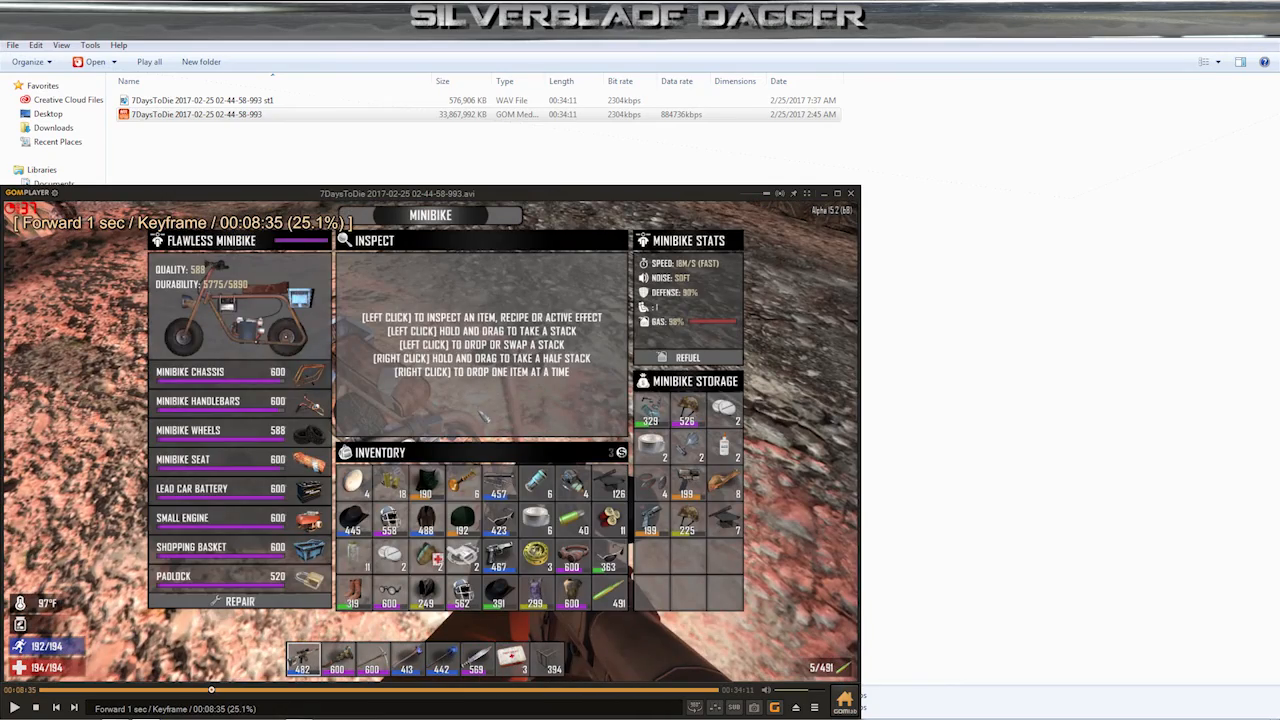
- Jump back to about 3:43 in the video and step forward to about 3:47
{"action": "left_click_drag", "start_coordinate": [211, 689], "coordinate": [115, 692]}
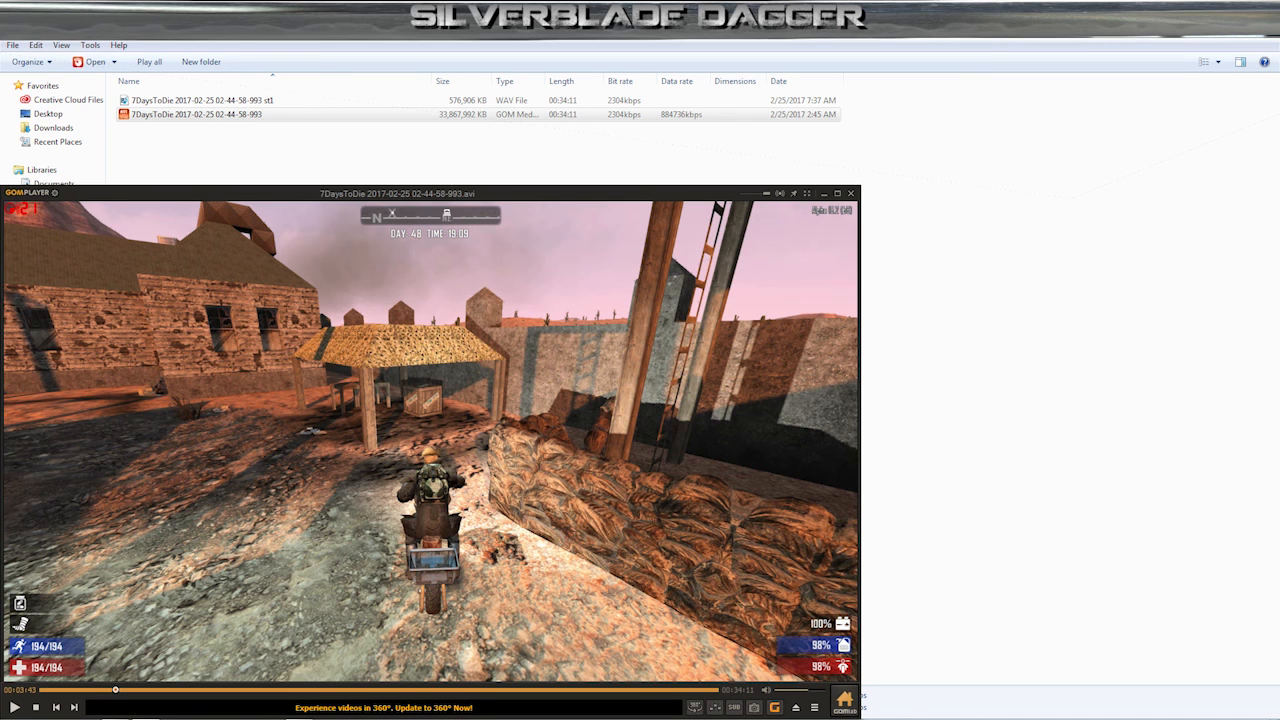
{"action": "key", "text": "Right"}
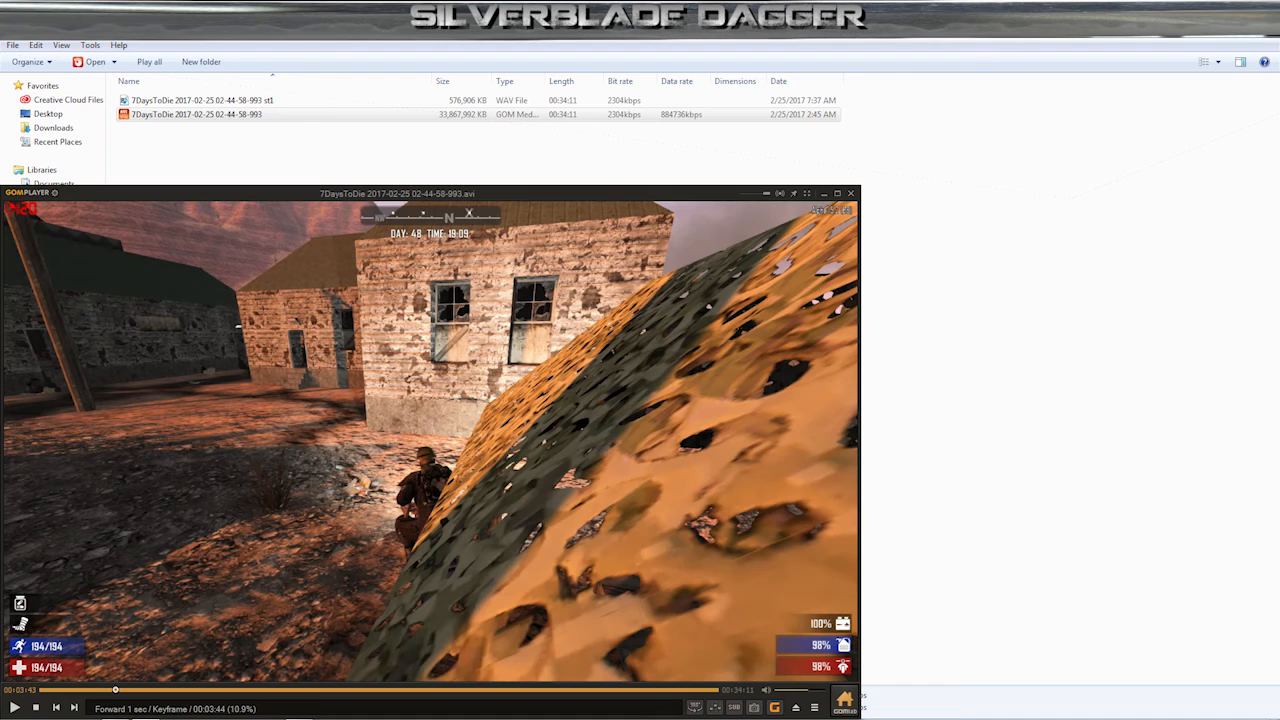
{"action": "key", "text": "Right"}
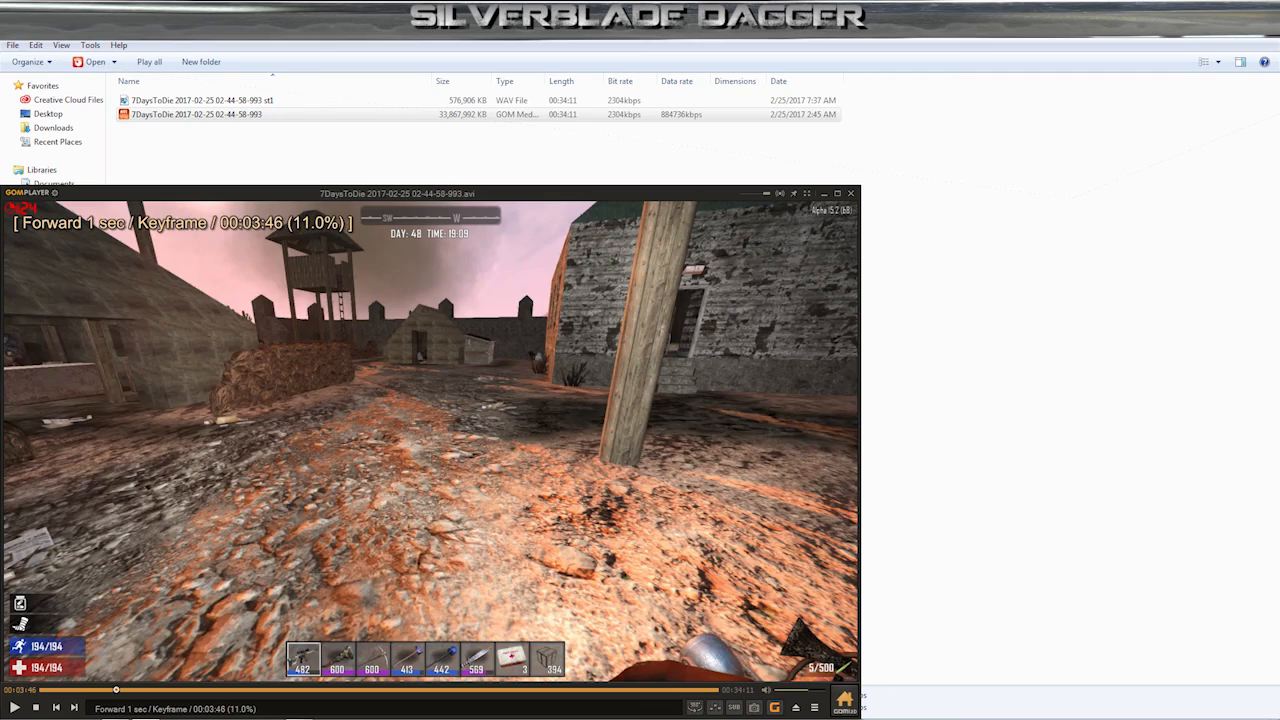
{"action": "key", "text": "Right"}
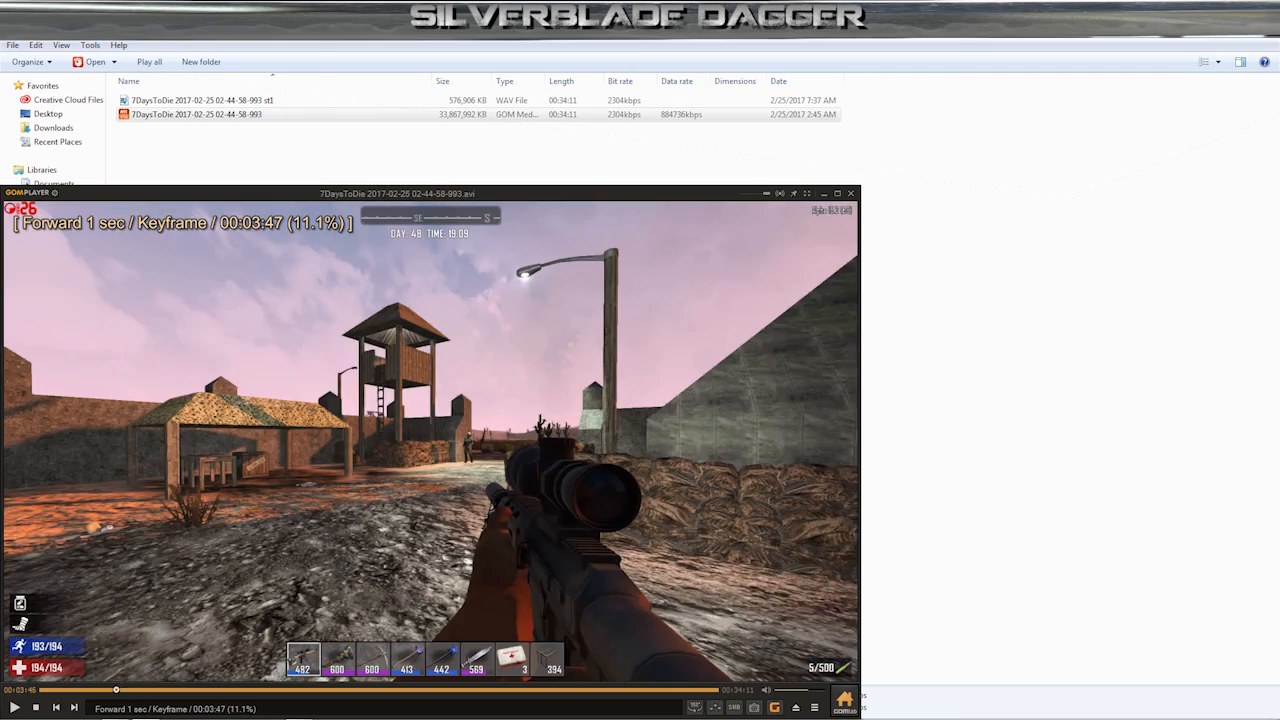
- Step forward through the paused video from about 3:47 to about 3:57 to look for a usable scene
{"action": "key", "text": "Right"}
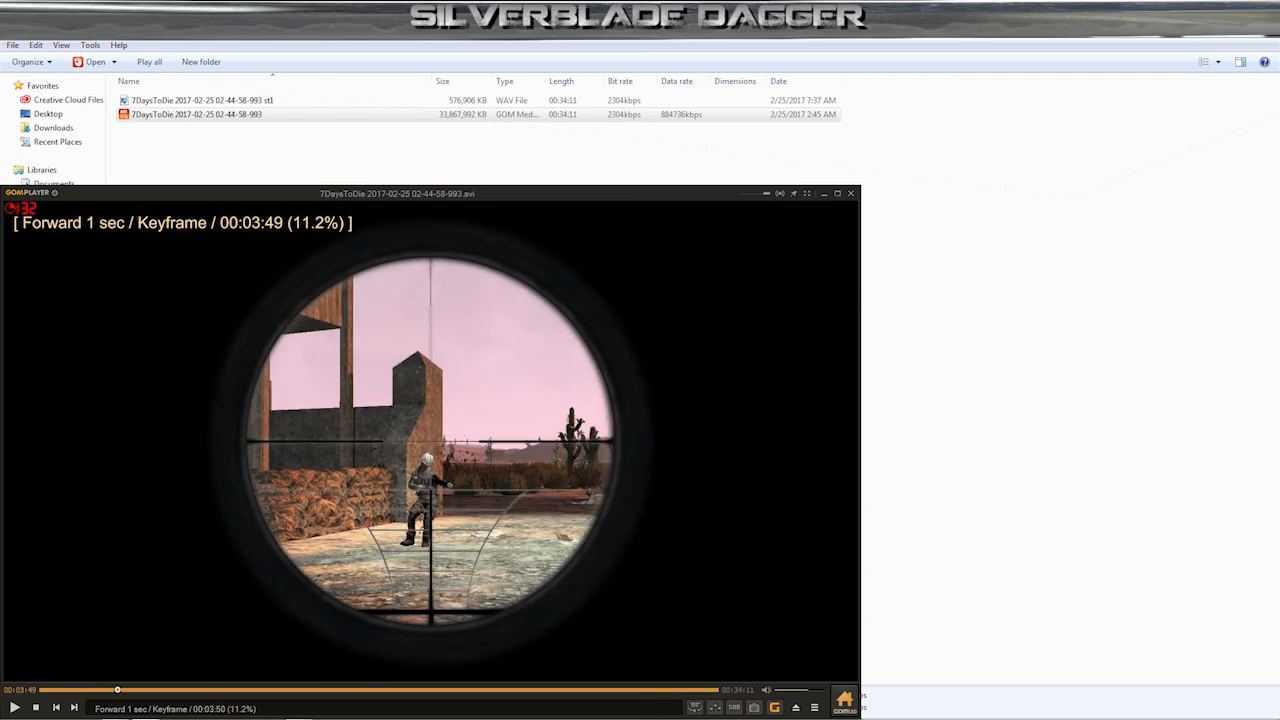
{"action": "key", "text": "Right"}
{"action": "key", "text": "Right"}
{"action": "key", "text": "Right"}
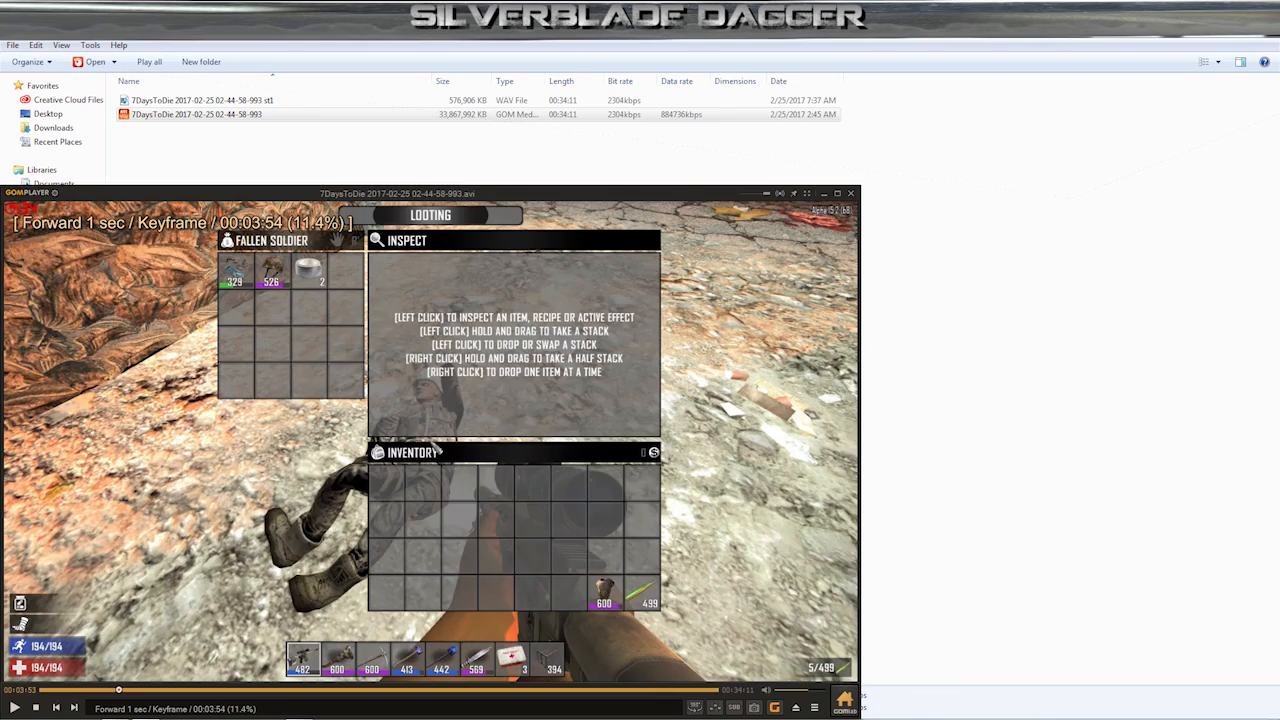
{"action": "key", "text": "Right"}
{"action": "key", "text": "Right"}
{"action": "key", "text": "Right"}
{"action": "key", "text": "Right"}
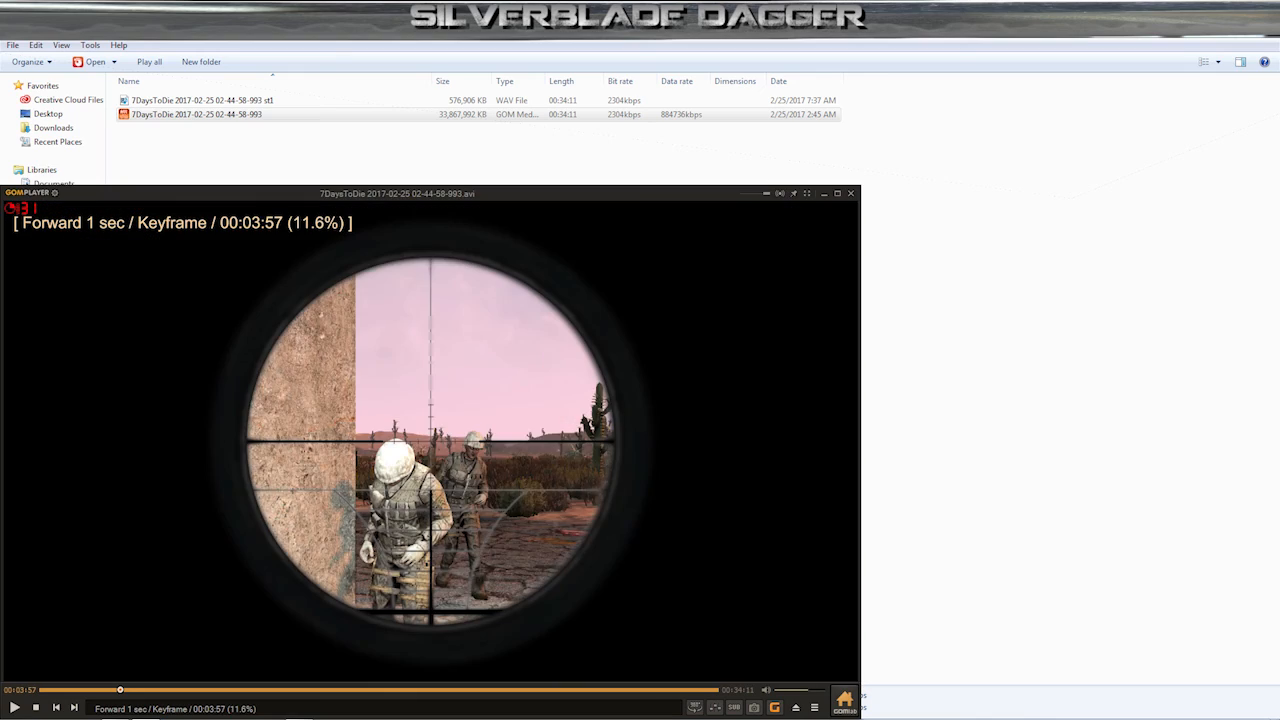
- Step back to about 3:56 and move forward in one-second increments to about 4:03
{"action": "key", "text": "Left"}
{"action": "key", "text": "Left"}
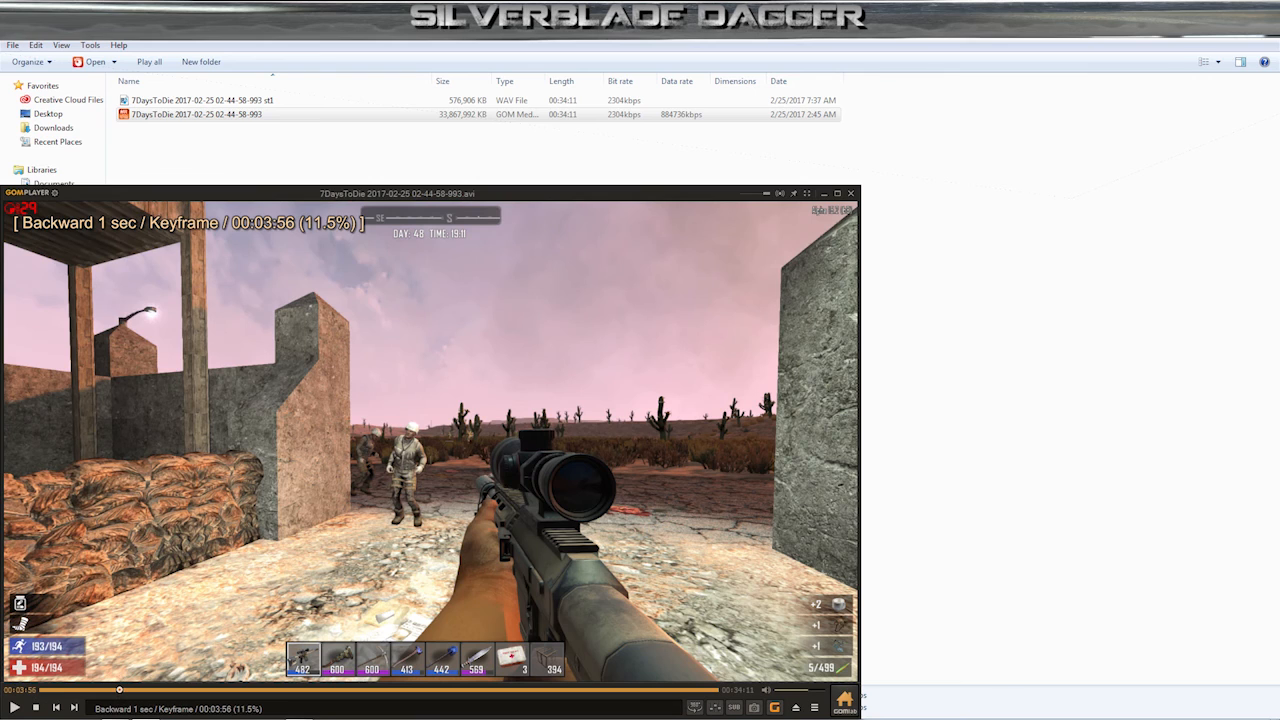
{"action": "key", "text": "Right"}
{"action": "key", "text": "Right"}
{"action": "key", "text": "Right"}
{"action": "key", "text": "Right"}
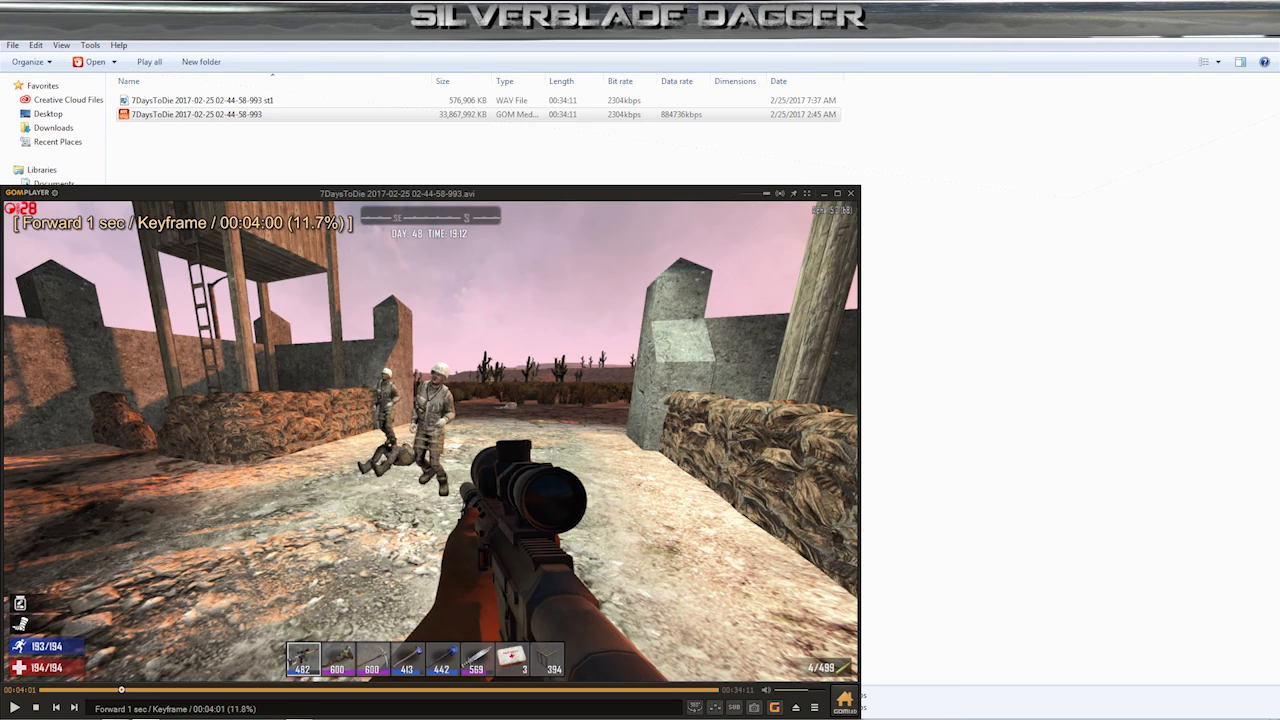
{"action": "key", "text": "Right"}
{"action": "key", "text": "Right"}
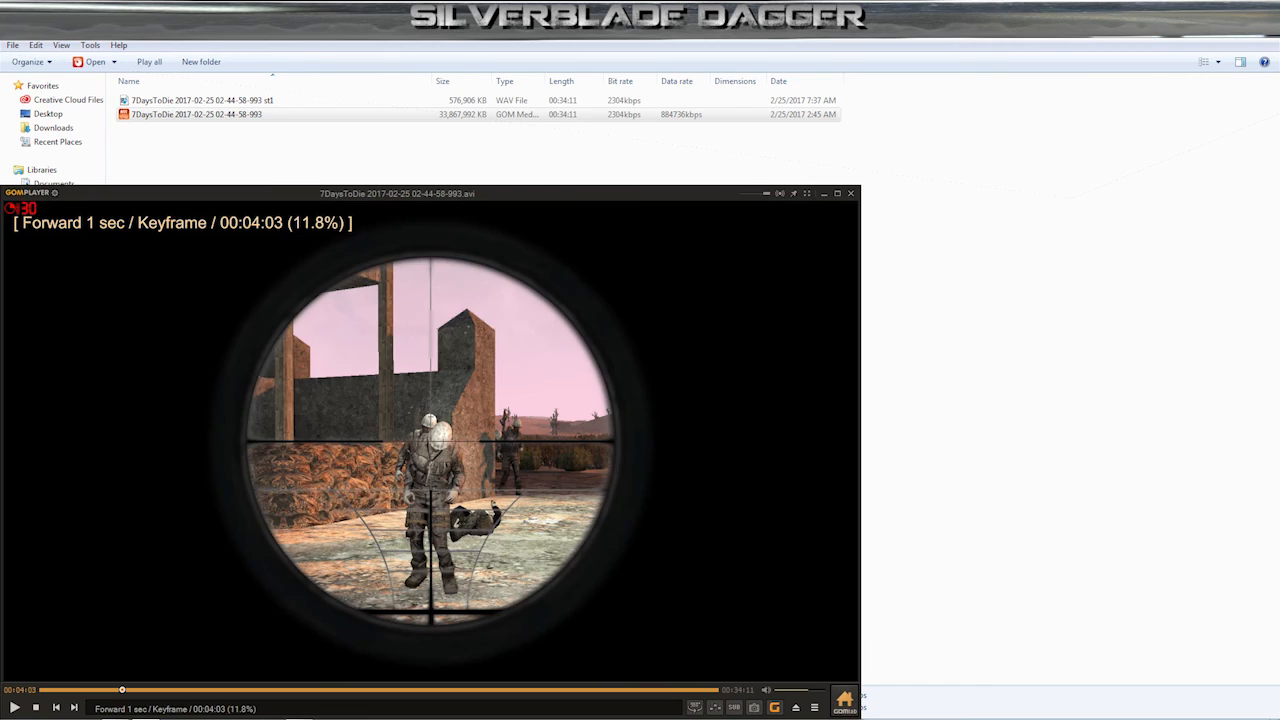
- Return to the scene at about 4:00 in the paused video, leaving the audio shift at 0.0 seconds
{"action": "key", "text": "Left"}
{"action": "key", "text": "Left"}
{"action": "key", "text": "Left"}
{"action": "key", "text": "Right"}
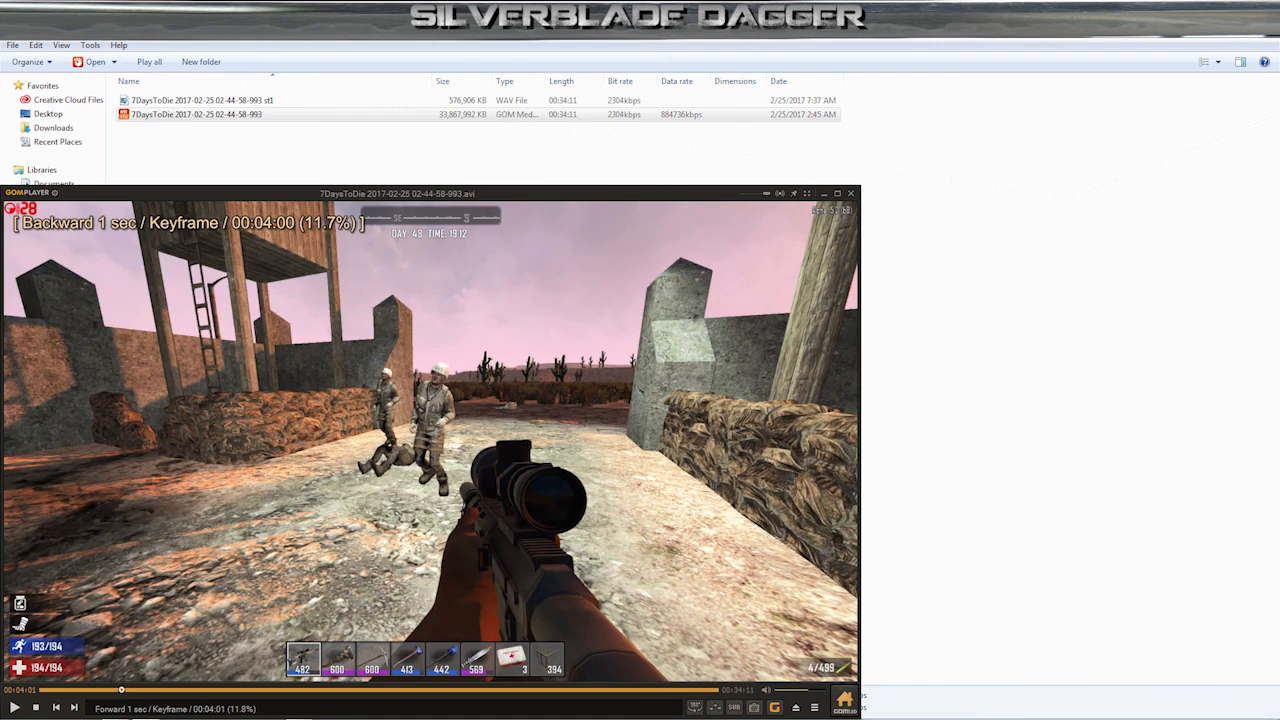
{"action": "key", "text": "Left"}
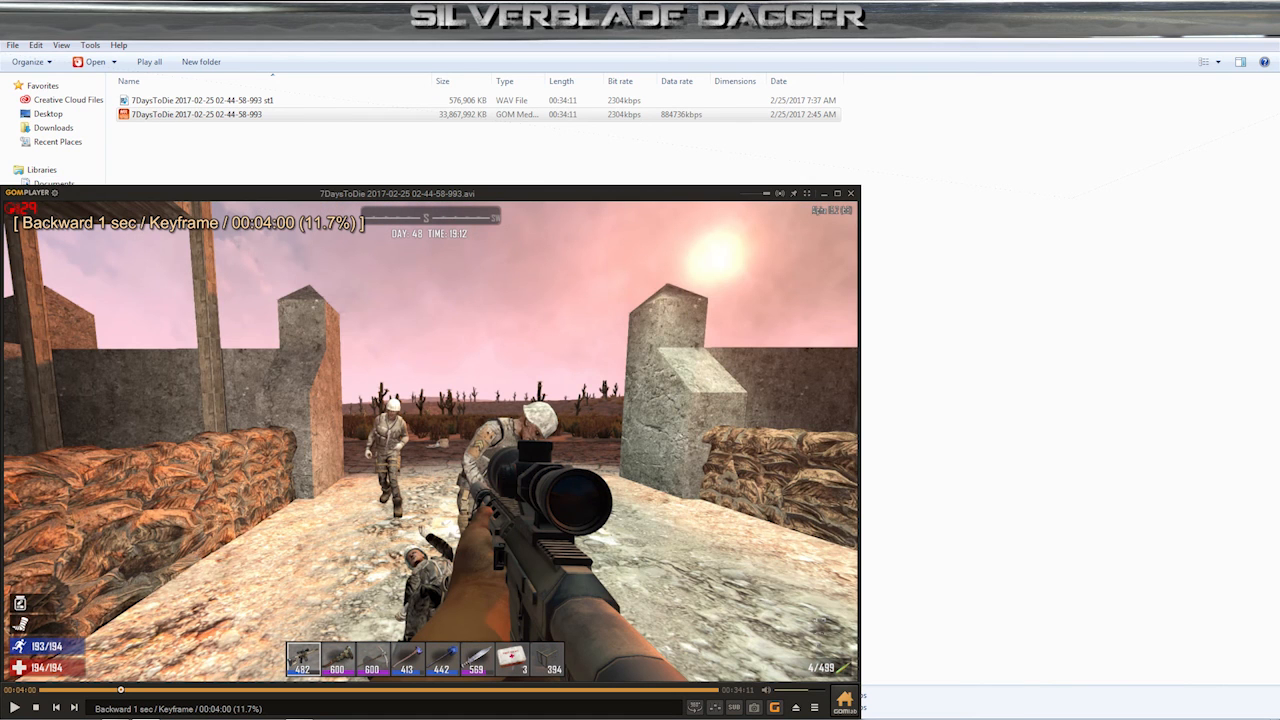
{"action": "key", "text": "bracketleft"}
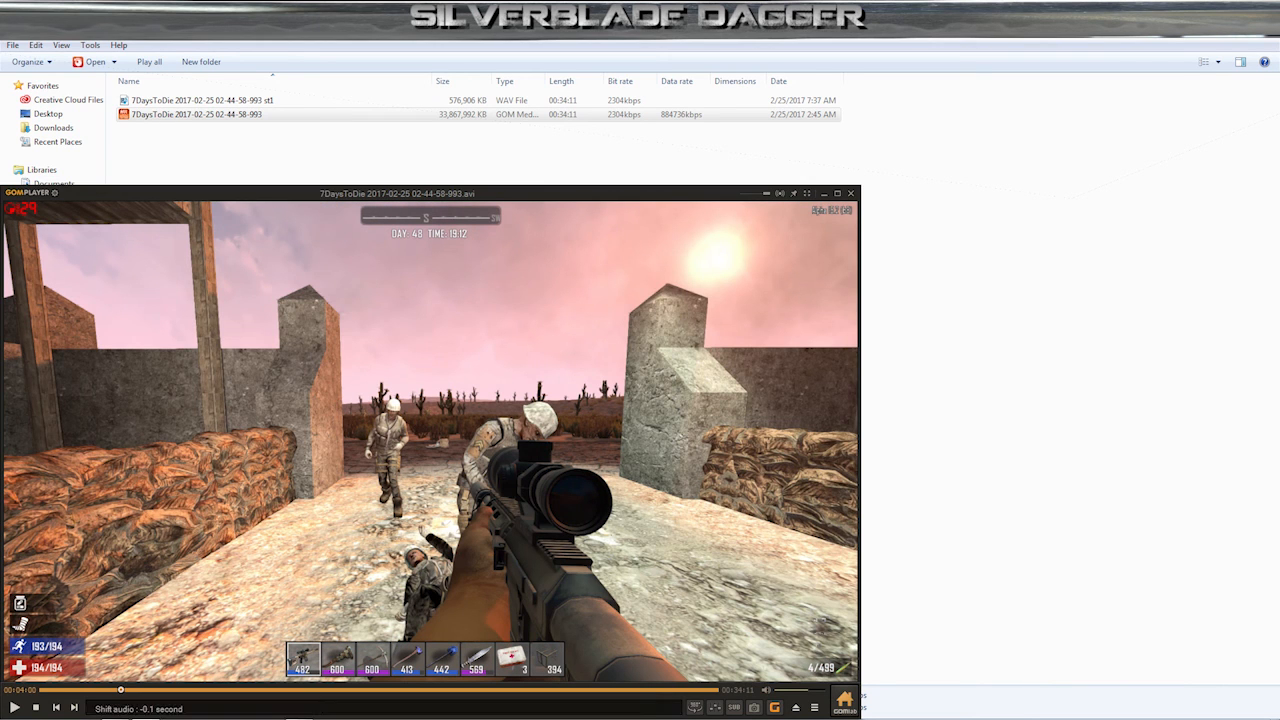
{"action": "key", "text": "bracketright"}
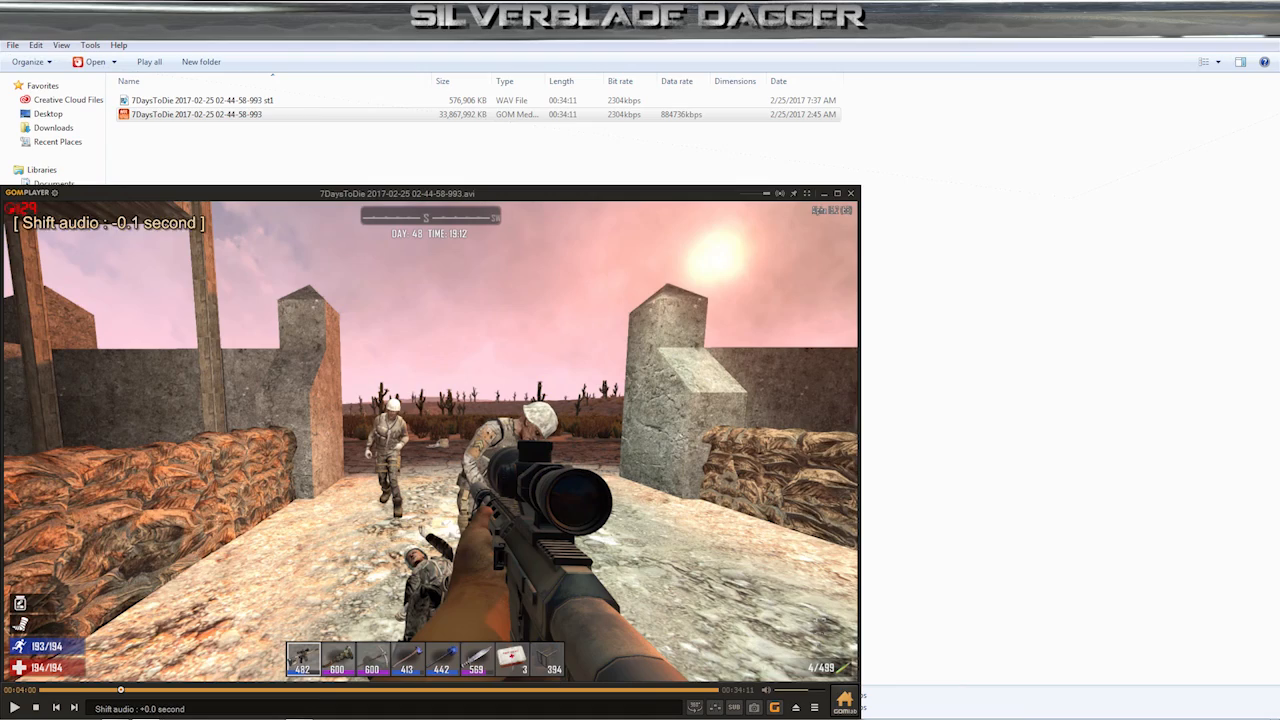
- Advance frame by frame from 4:00 to a clear view of the soldiers and capture the frame as a JPEG image
{"action": "key", "text": "f"}
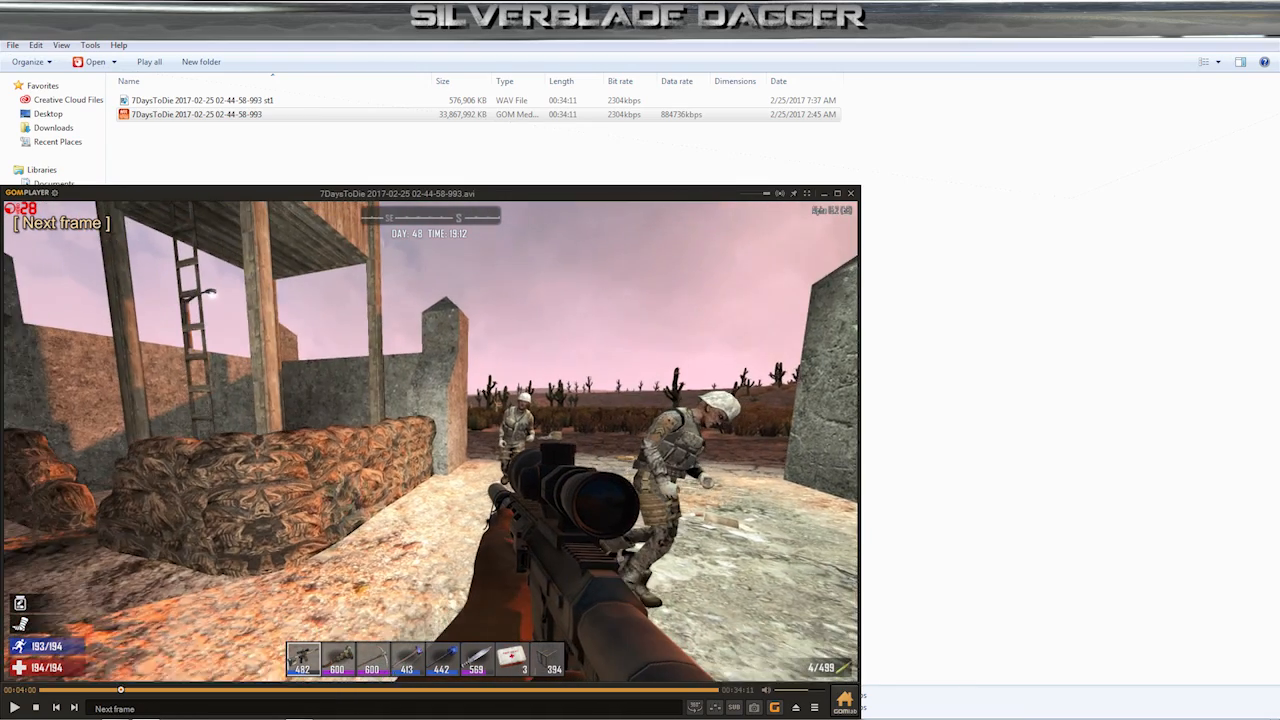
{"action": "key", "text": "f"}
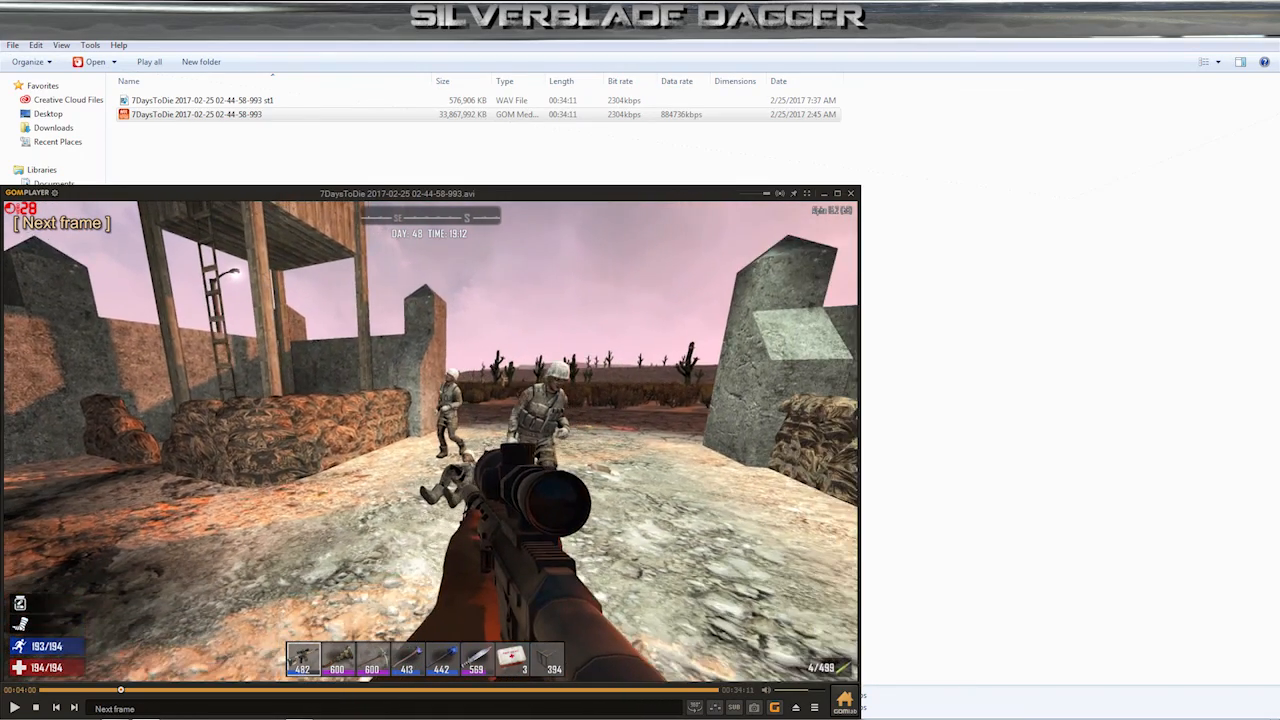
{"action": "key", "text": "f"}
{"action": "key", "text": "f"}
{"action": "key", "text": "f"}
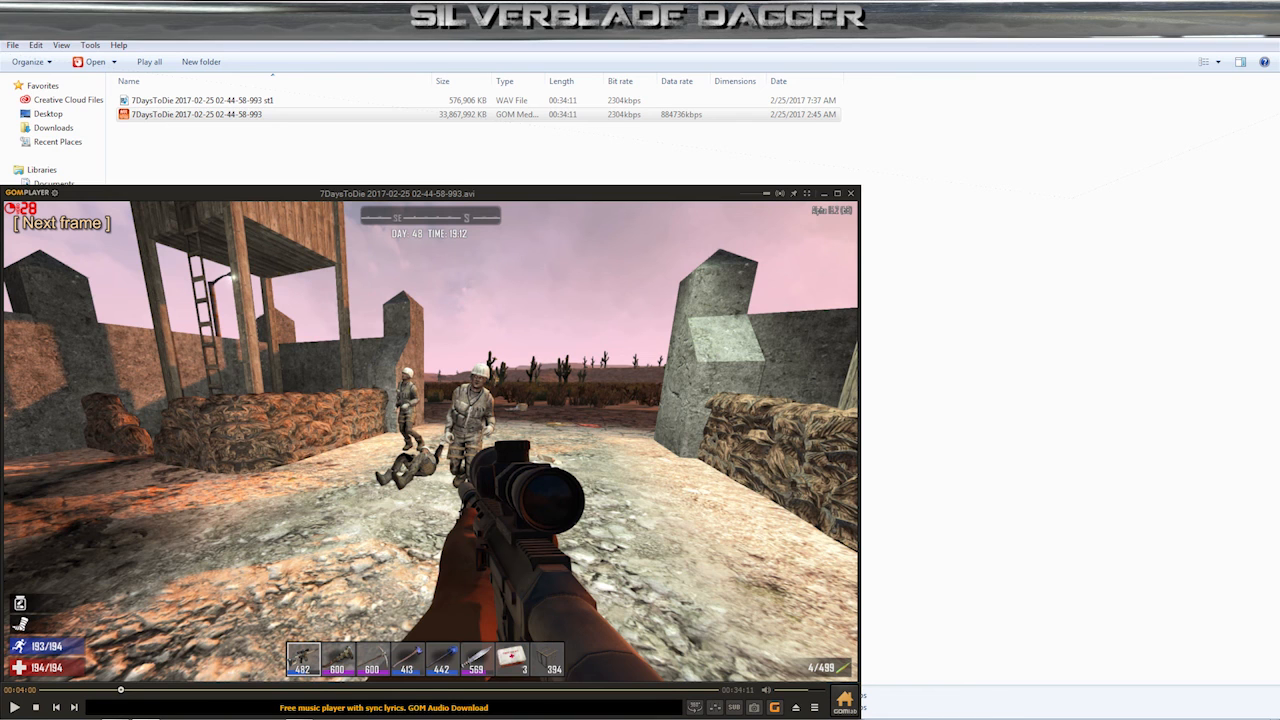
{"action": "key", "text": "Return"}
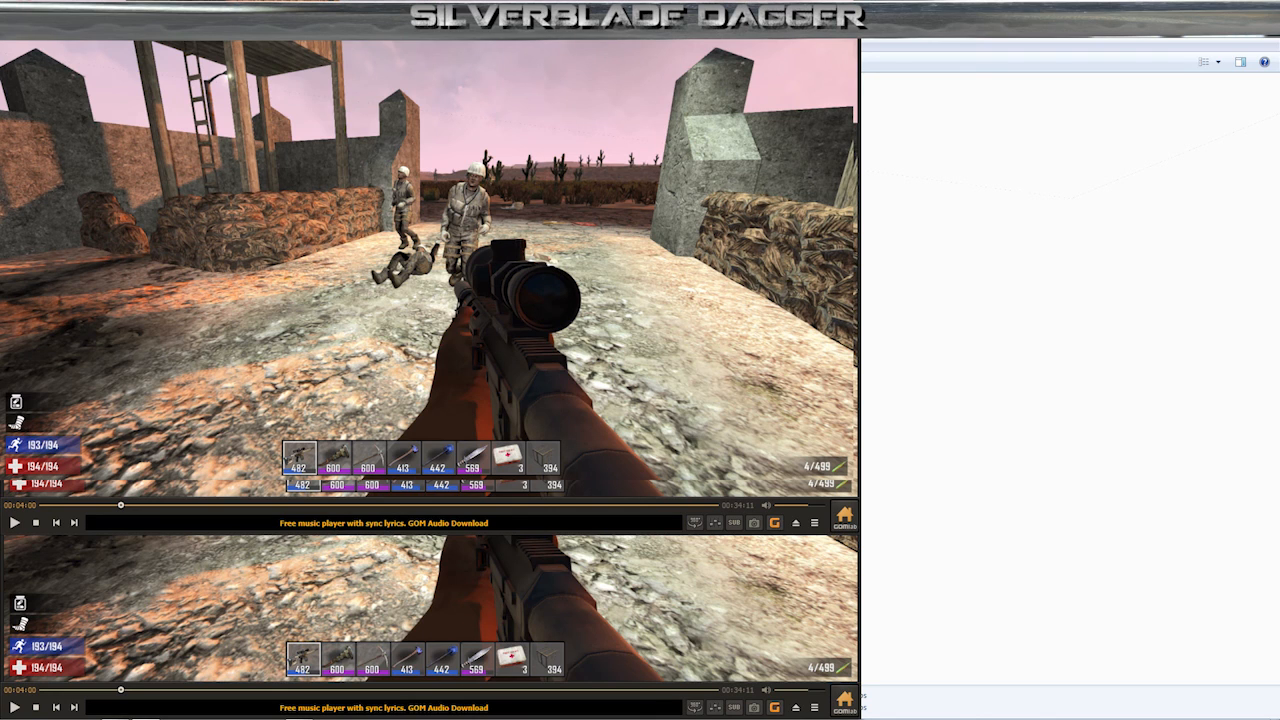
{"action": "double_click", "coordinate": [451, 415]}
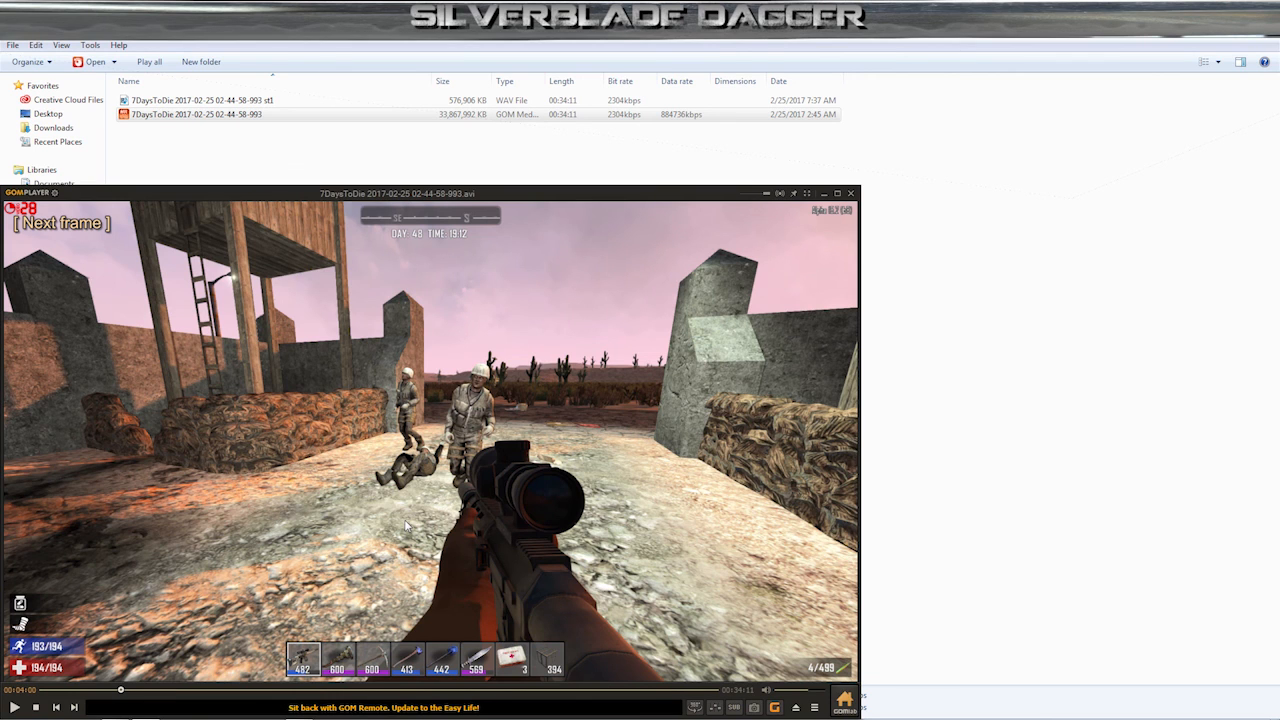
{"action": "key", "text": "ctrl+c"}
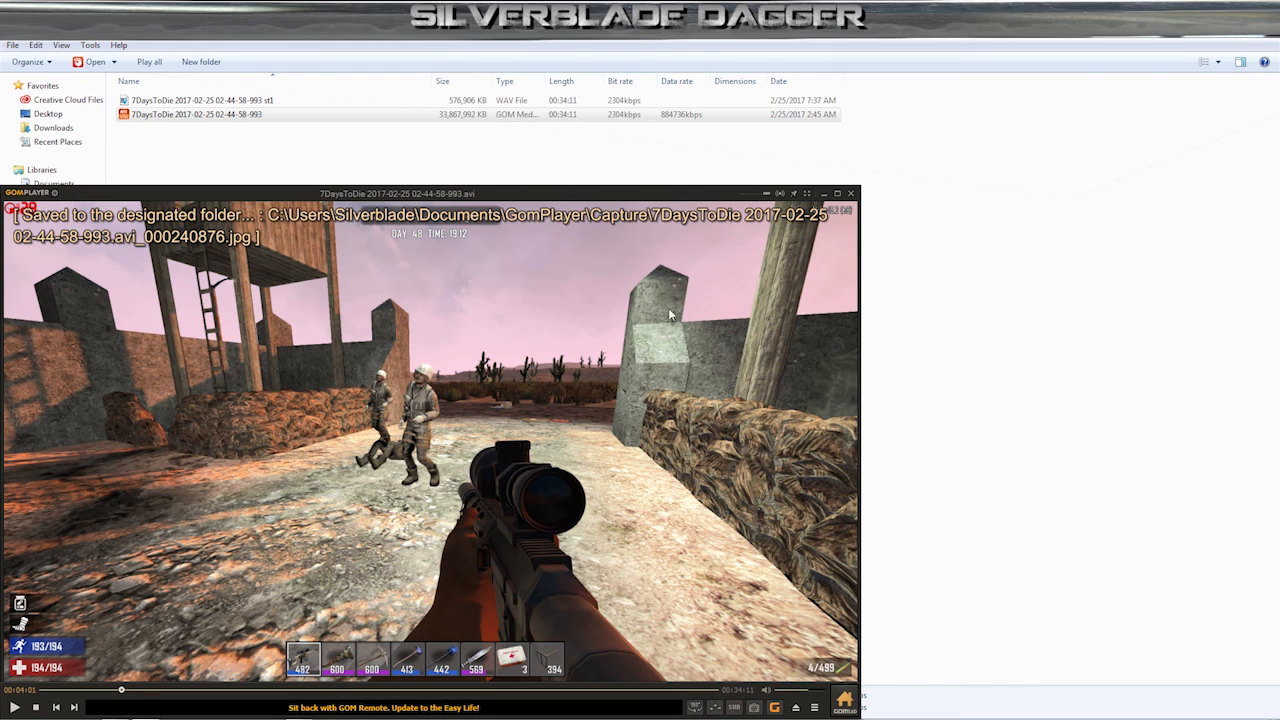
- Open the GomPlayer Capture folder in the Documents library and preview the captured JPEG in Windows Photo Viewer
{"action": "left_click", "coordinate": [943, 291]}
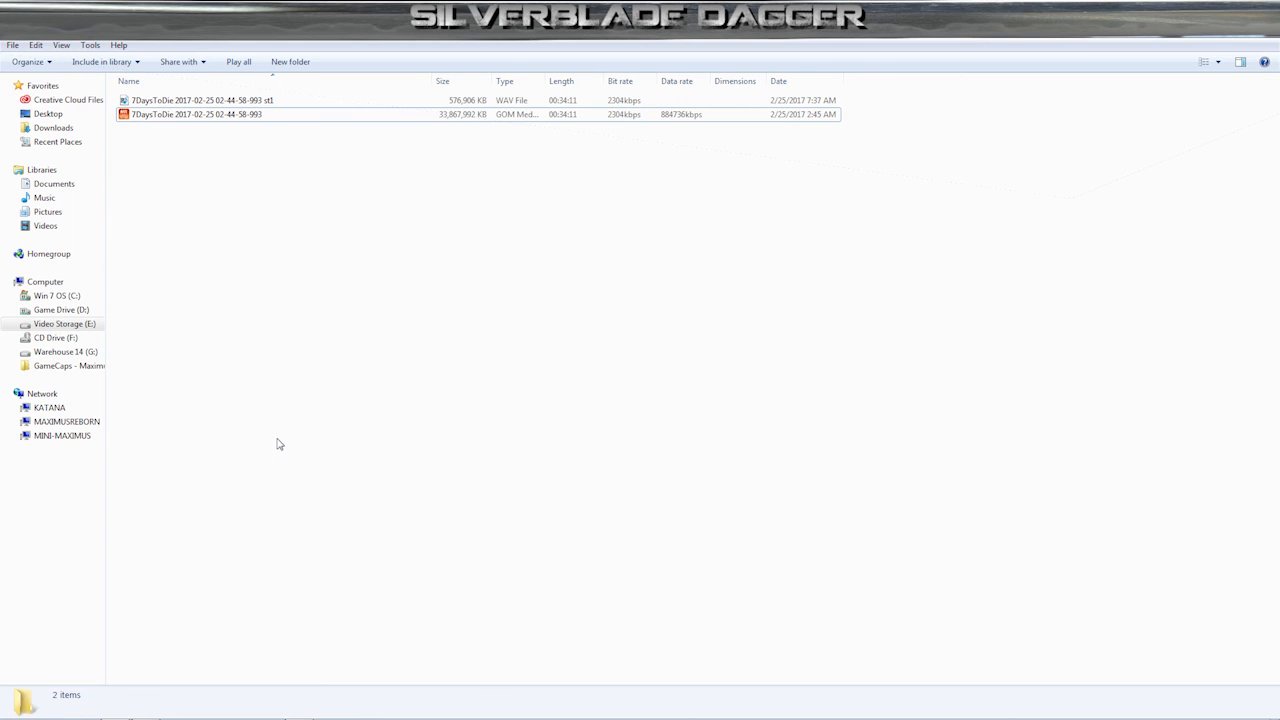
{"action": "key", "text": "super+e"}
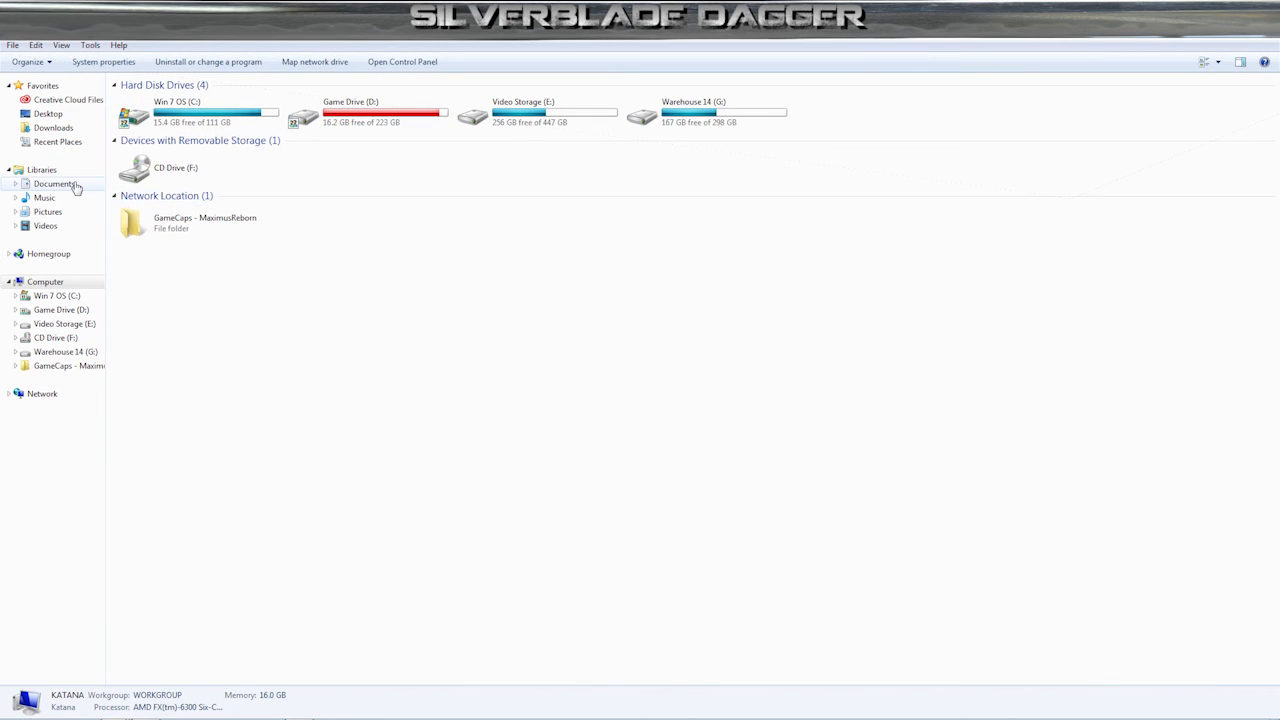
{"action": "left_click", "coordinate": [76, 188]}
{"action": "double_click", "coordinate": [164, 276]}
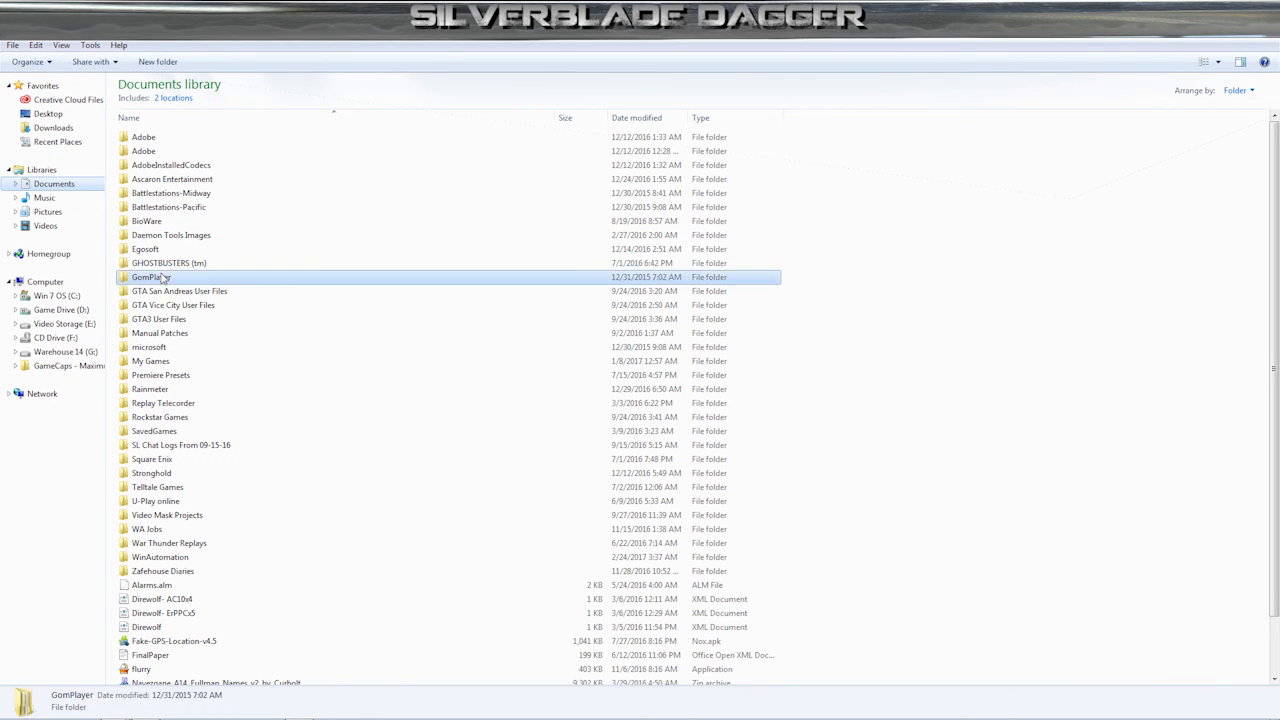
{"action": "double_click", "coordinate": [158, 138]}
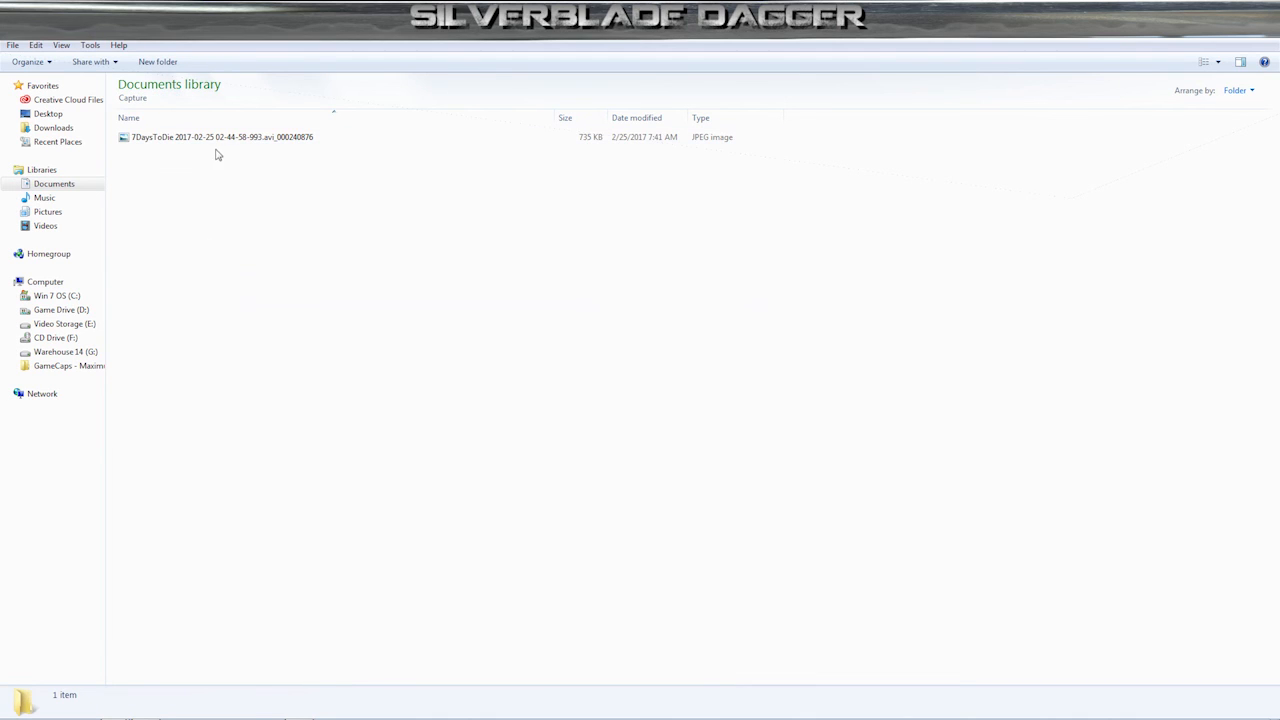
{"action": "left_click", "coordinate": [213, 143]}
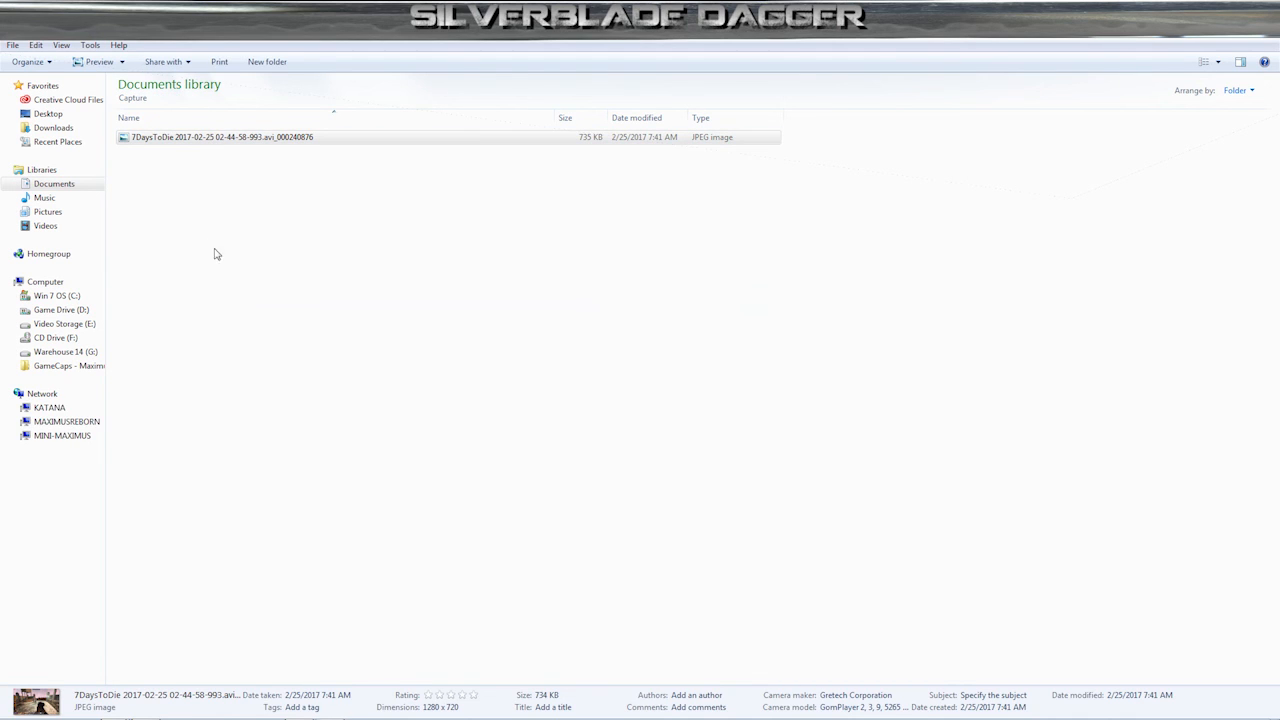
{"action": "left_click_drag", "start_coordinate": [0, 125], "coordinate": [612, 91]}
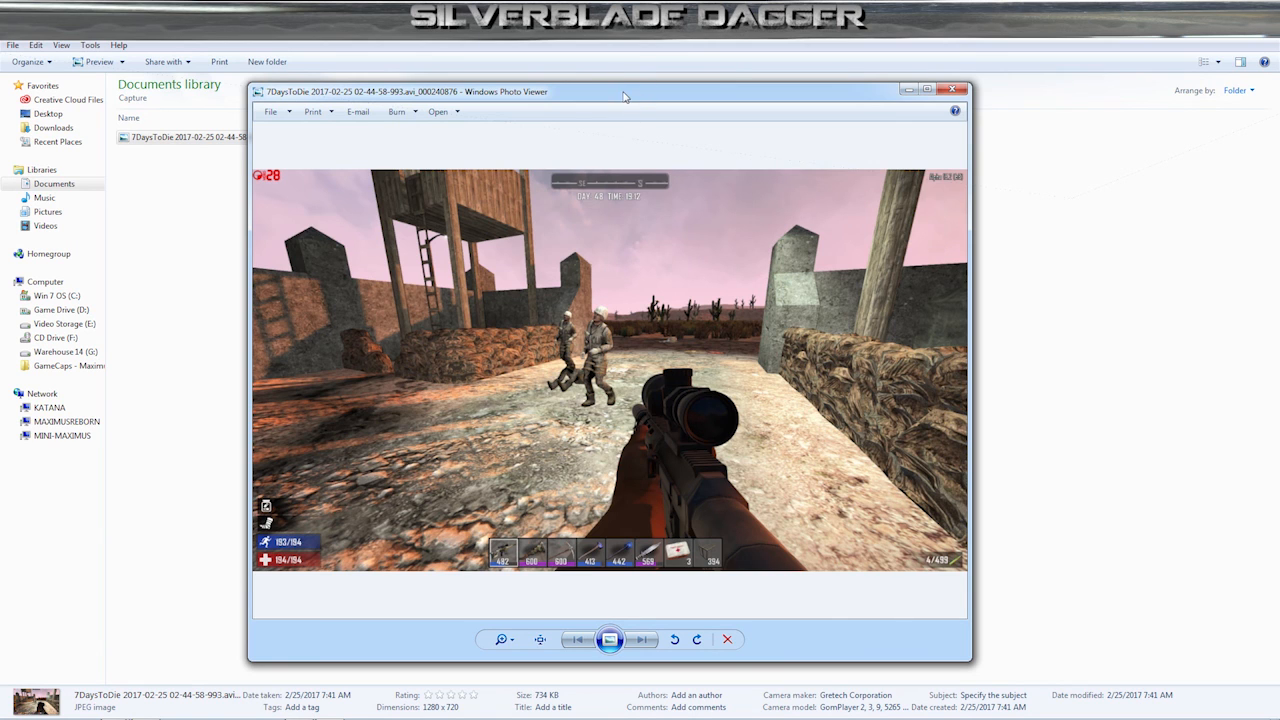
{"action": "left_click_drag", "start_coordinate": [624, 91], "coordinate": [0, 80]}
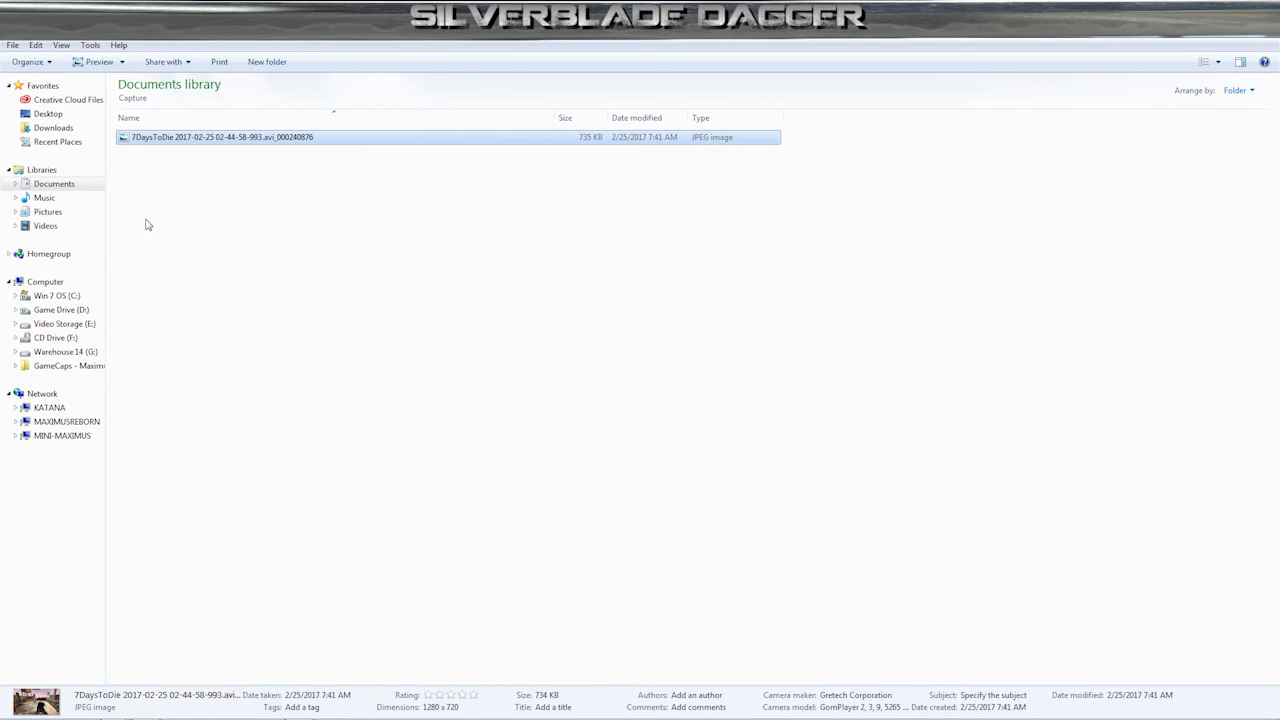
{"action": "right_click", "coordinate": [194, 141]}
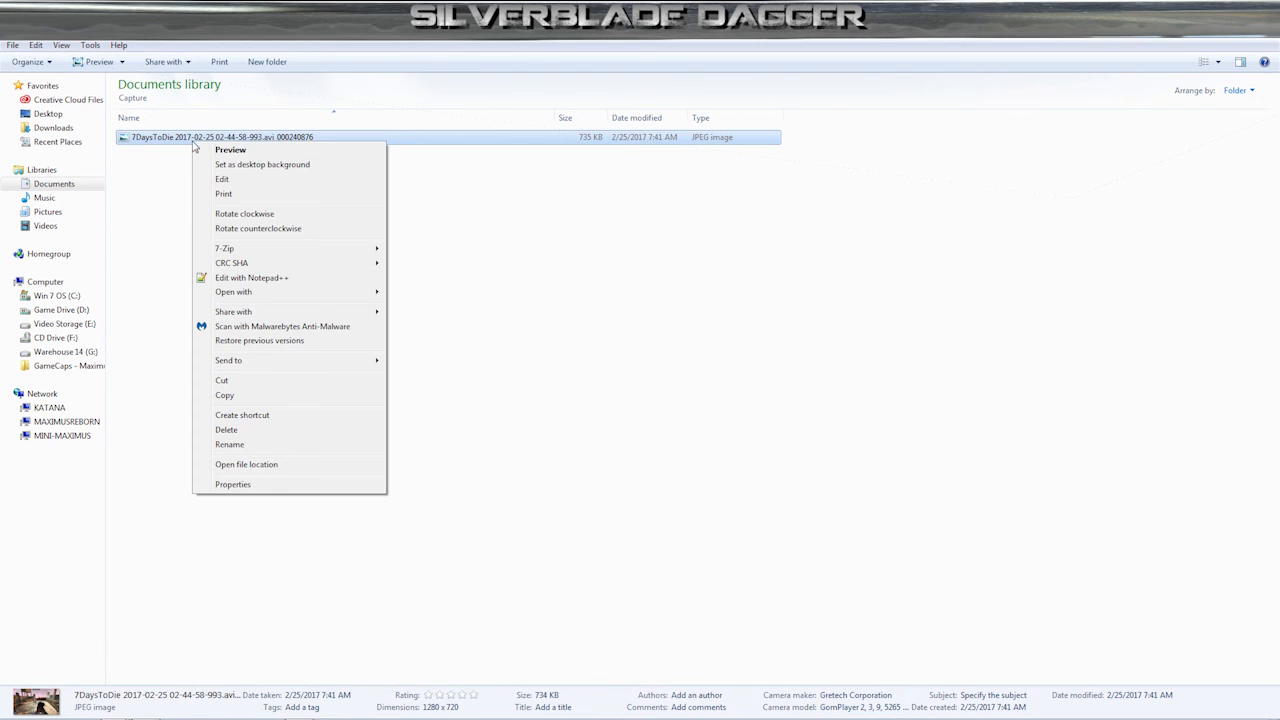
{"action": "left_click", "coordinate": [277, 380]}
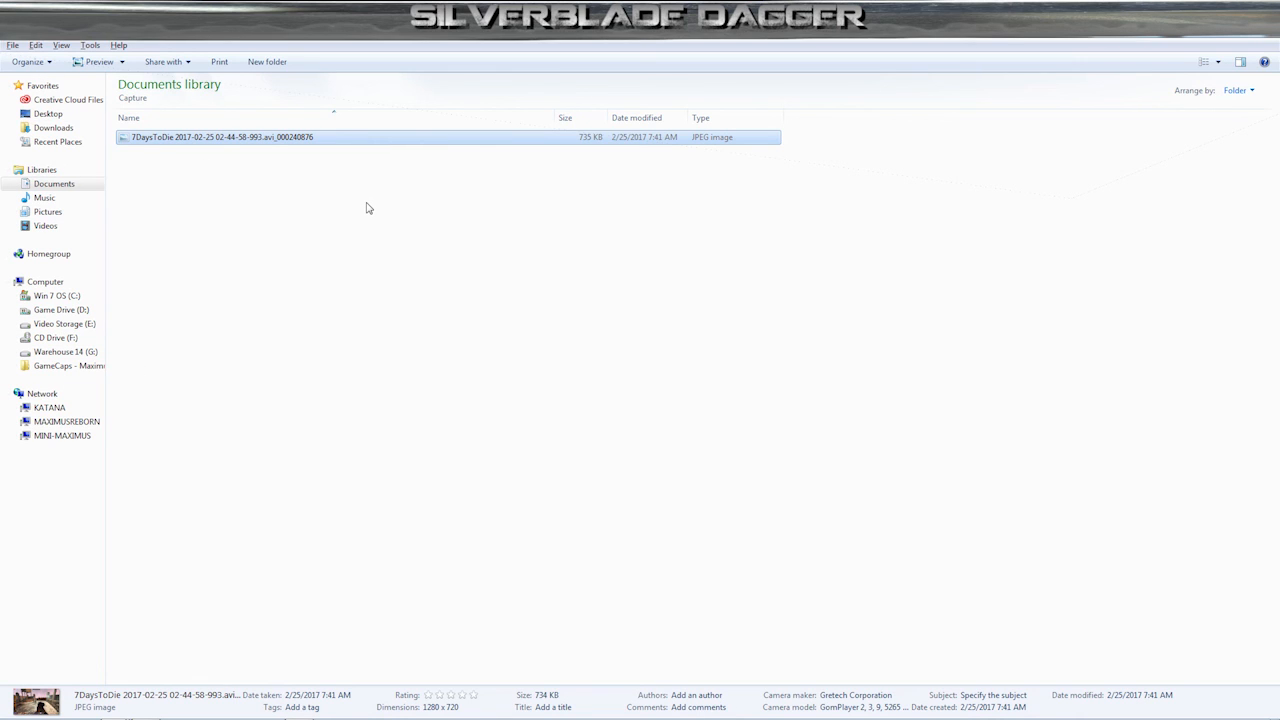
{"action": "key", "text": "alt+Tab"}
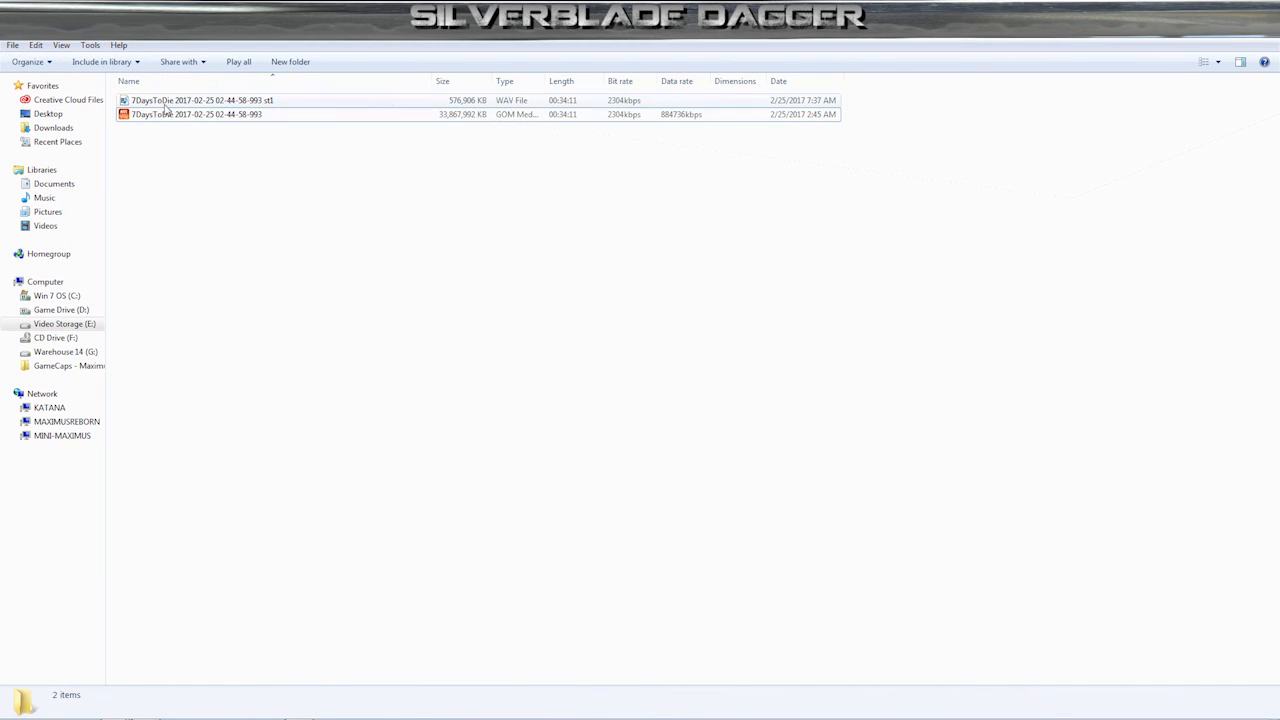
{"action": "right_click", "coordinate": [197, 171]}
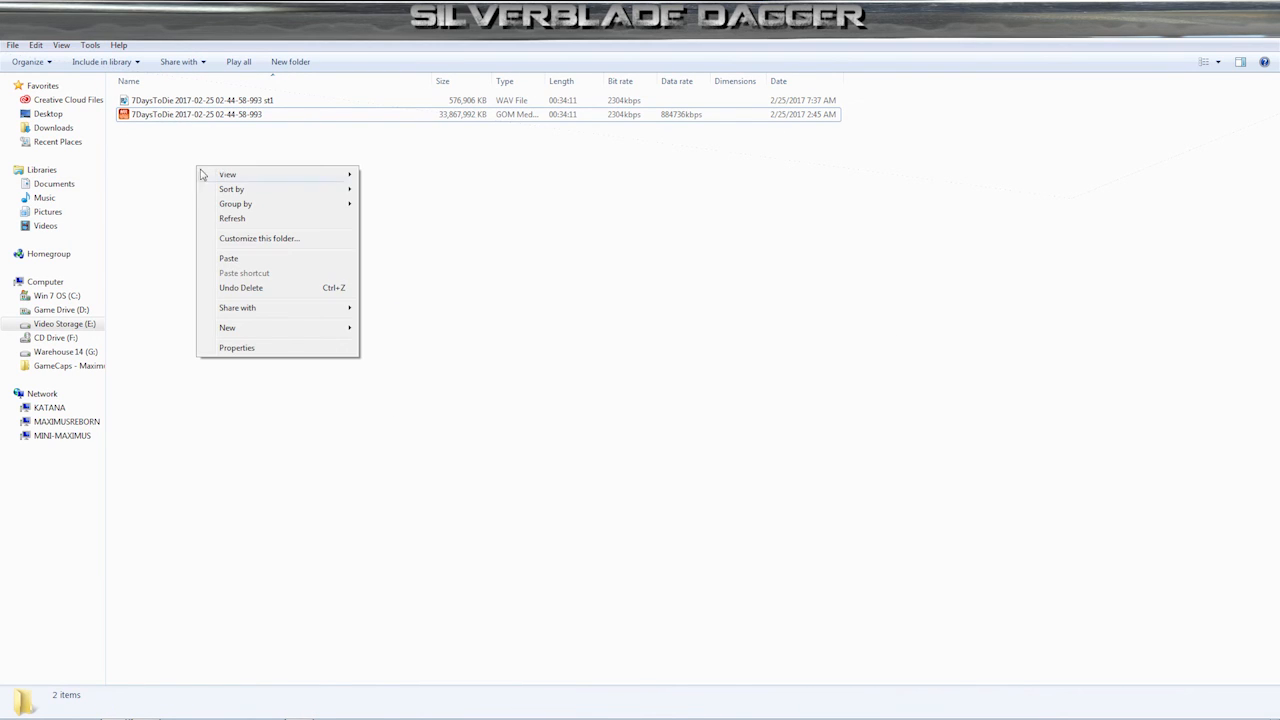
{"action": "left_click", "coordinate": [262, 261]}
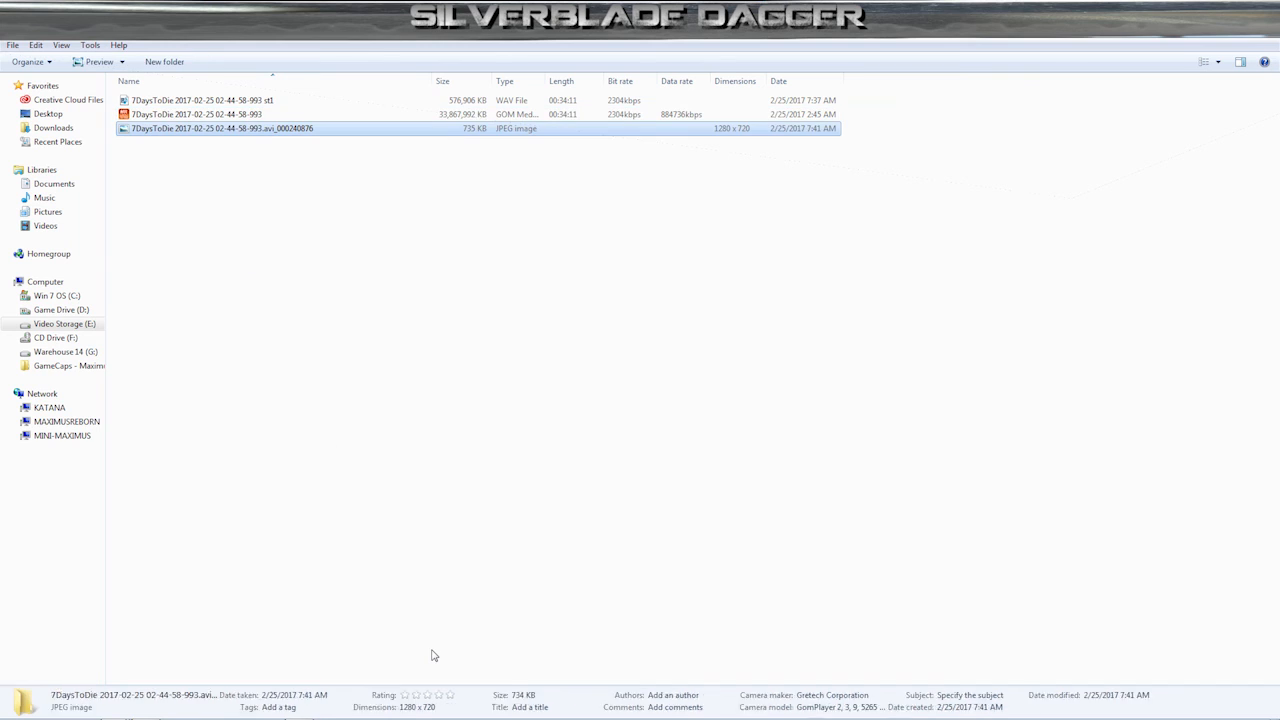
- Rename the moved JPEG image as screen1
{"action": "left_click", "coordinate": [250, 186]}
{"action": "left_click", "coordinate": [237, 138]}
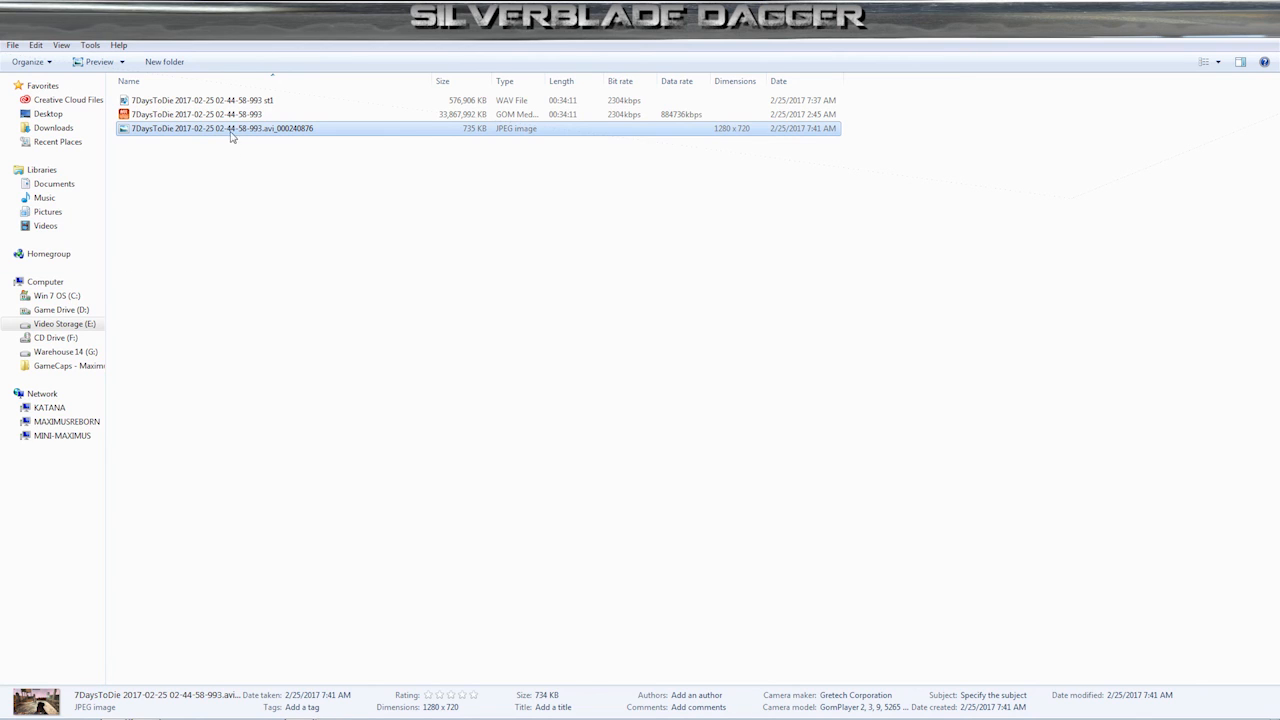
{"action": "key", "text": "F2"}
{"action": "type", "text": "scrren1"}
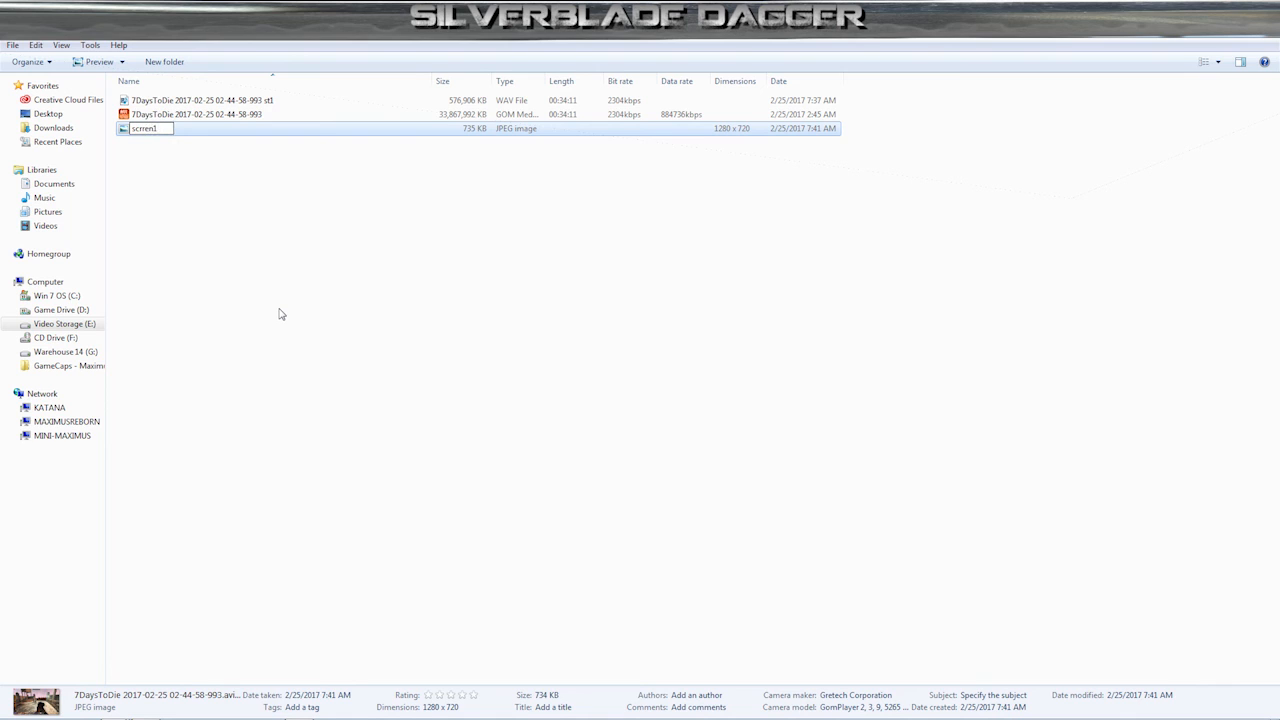
{"action": "key", "text": "BackSpace"}
{"action": "type", "text": "e"}
{"action": "key", "text": "Return"}
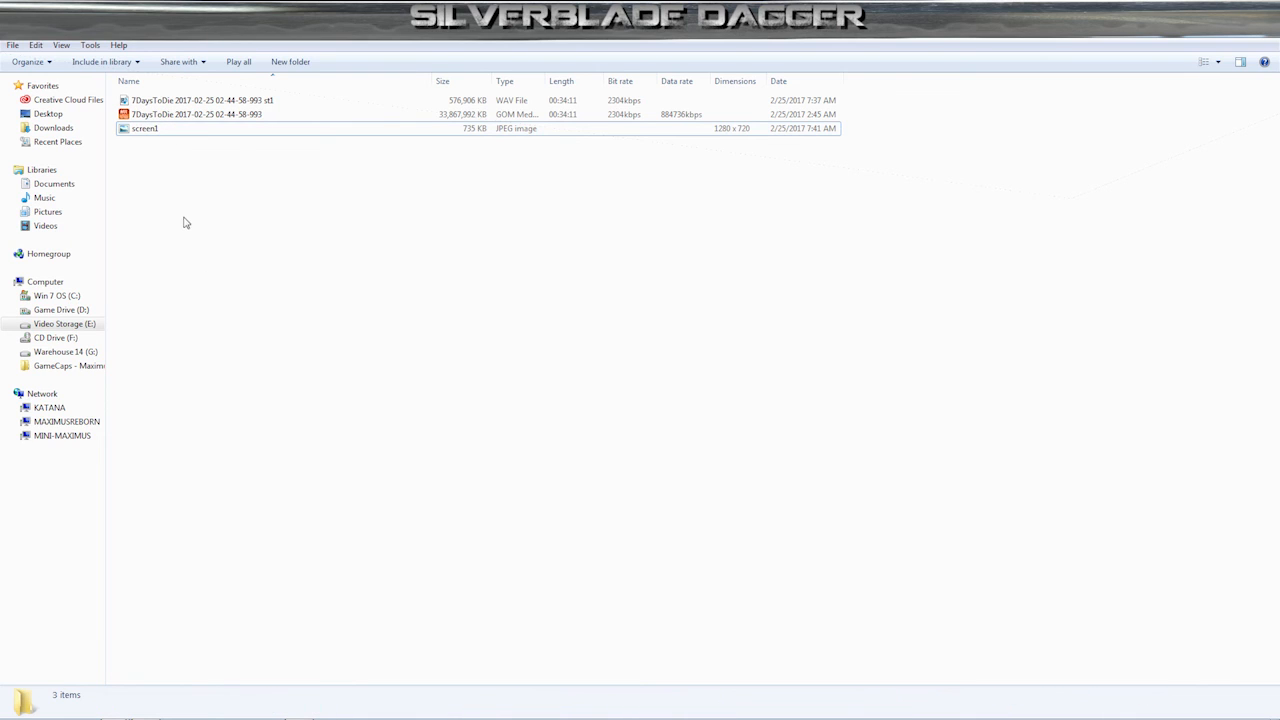
{"action": "left_click", "coordinate": [151, 133]}
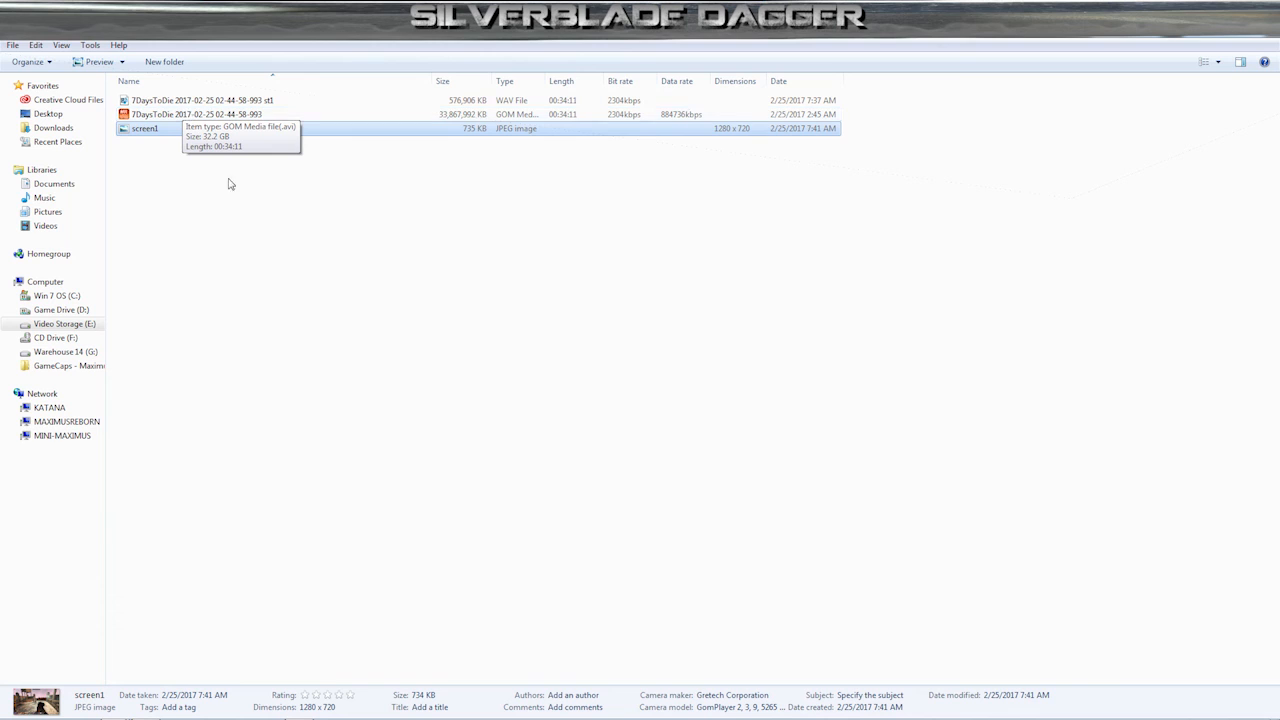
- Return to the Video Captures folder and try to rename the 7D2D 02-25-17 - S05-E104 folder with " - Army Base ReLooted" appended
{"action": "key", "text": "BackSpace"}
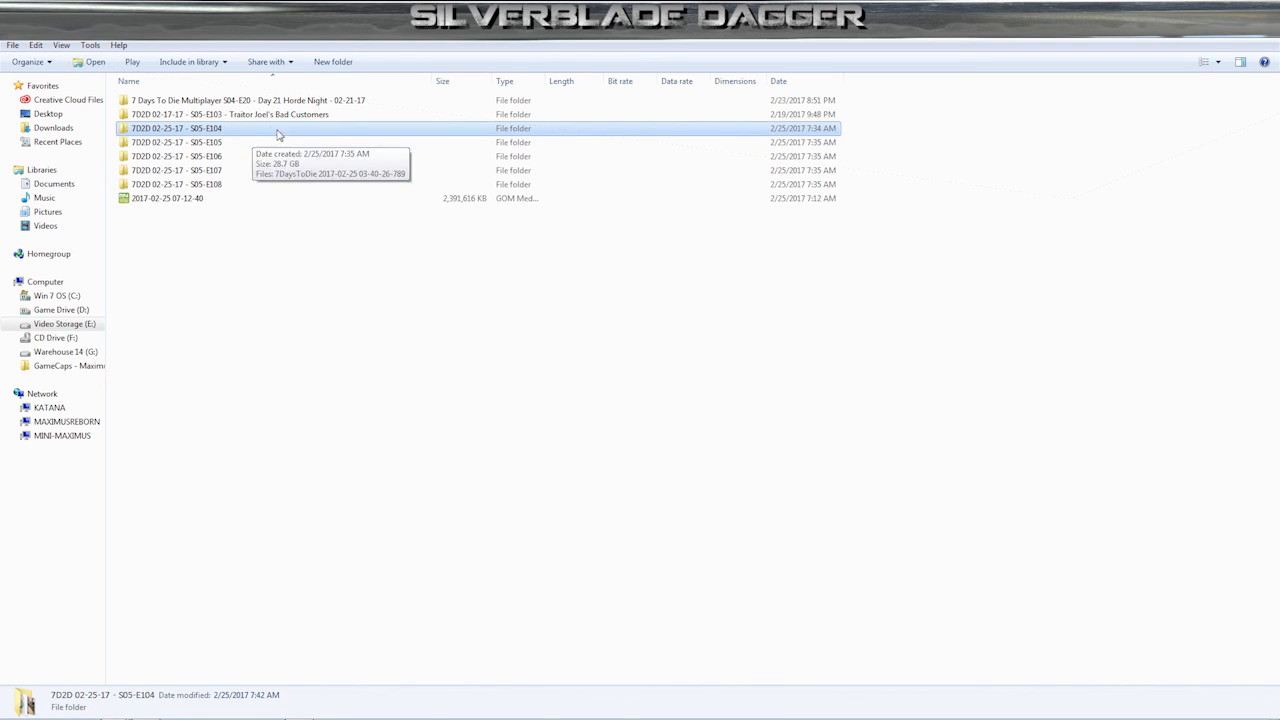
{"action": "key", "text": "F2"}
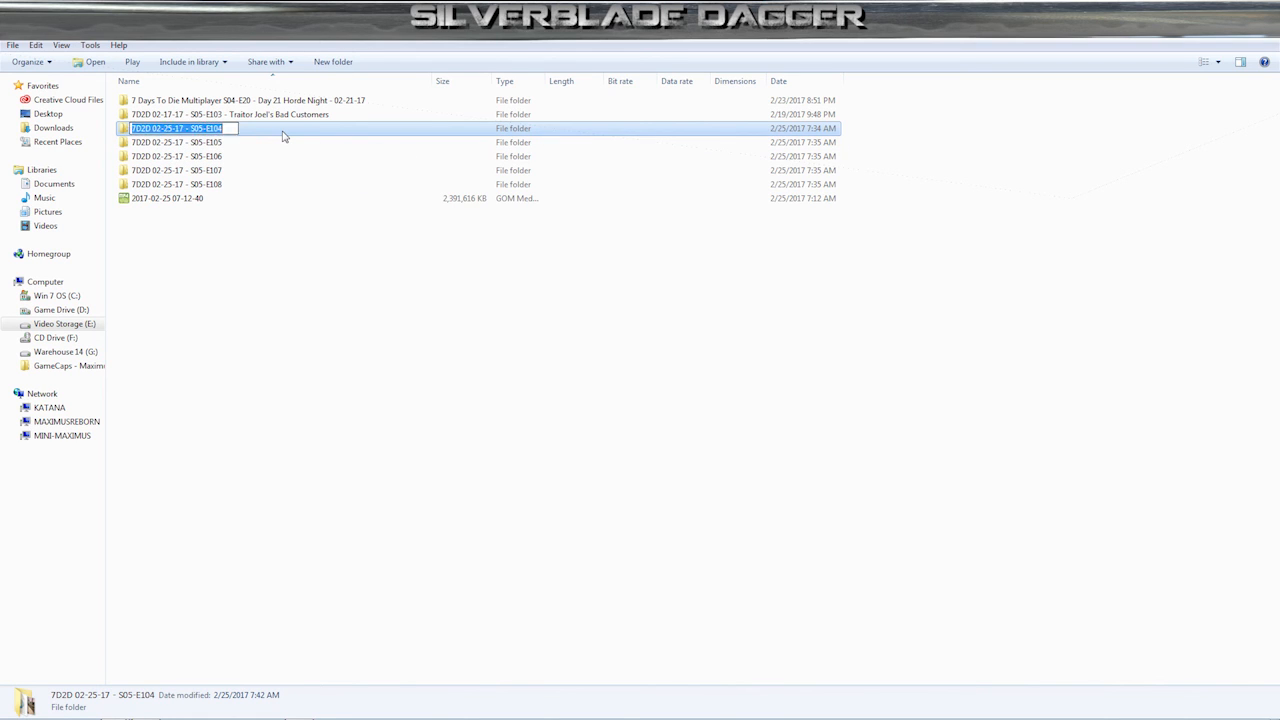
{"action": "key", "text": "End"}
{"action": "type", "text": "-"}
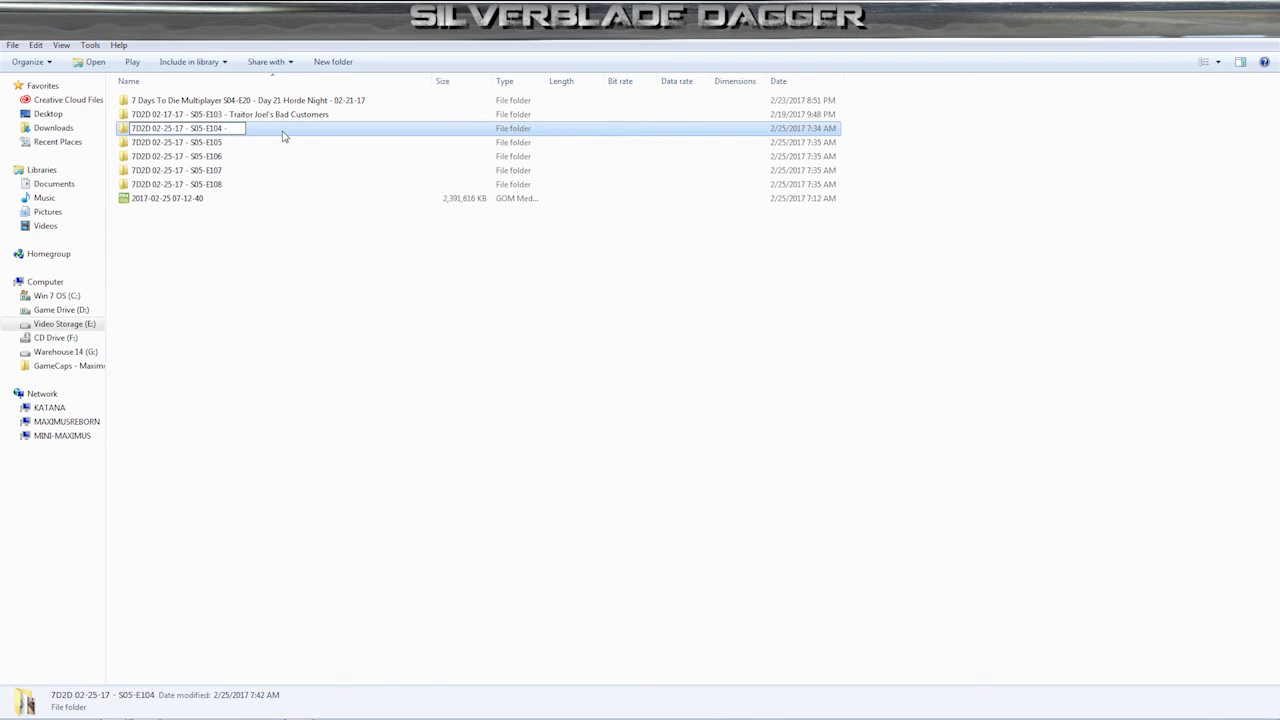
{"action": "type", "text": " Army Base Relo"}
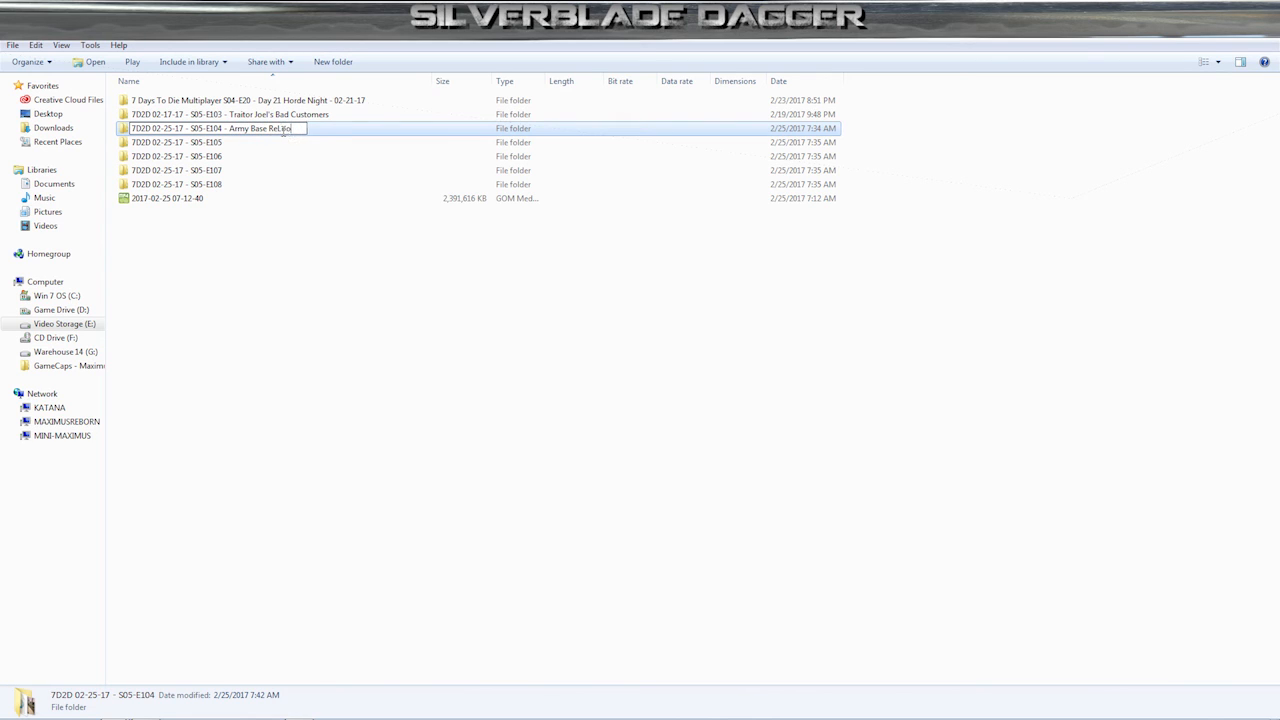
{"action": "type", "text": "oted"}
{"action": "key", "text": "Return"}
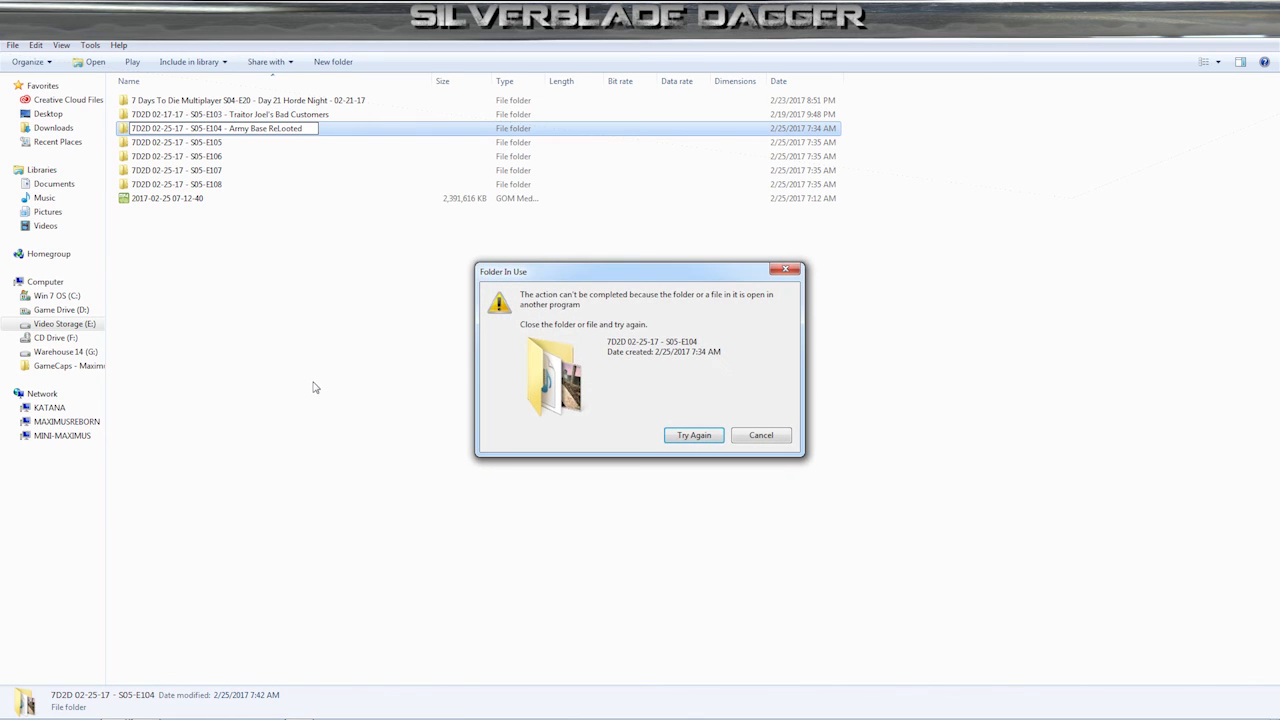
{"action": "left_click", "coordinate": [757, 436]}
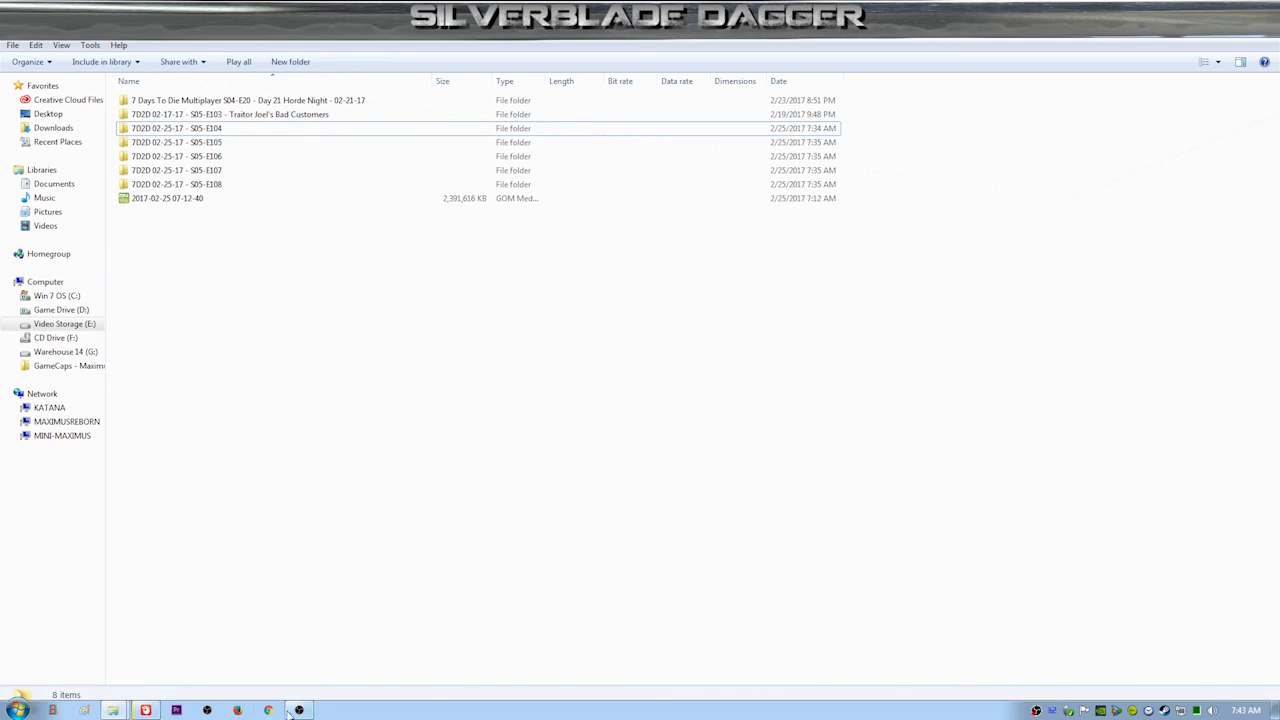
- Close the episode video in GOM Player and rename the S05-E104 folder as 7D2D 02-25-17 - S05-E104 - Army Base ReLooted
{"action": "left_click", "coordinate": [297, 711]}
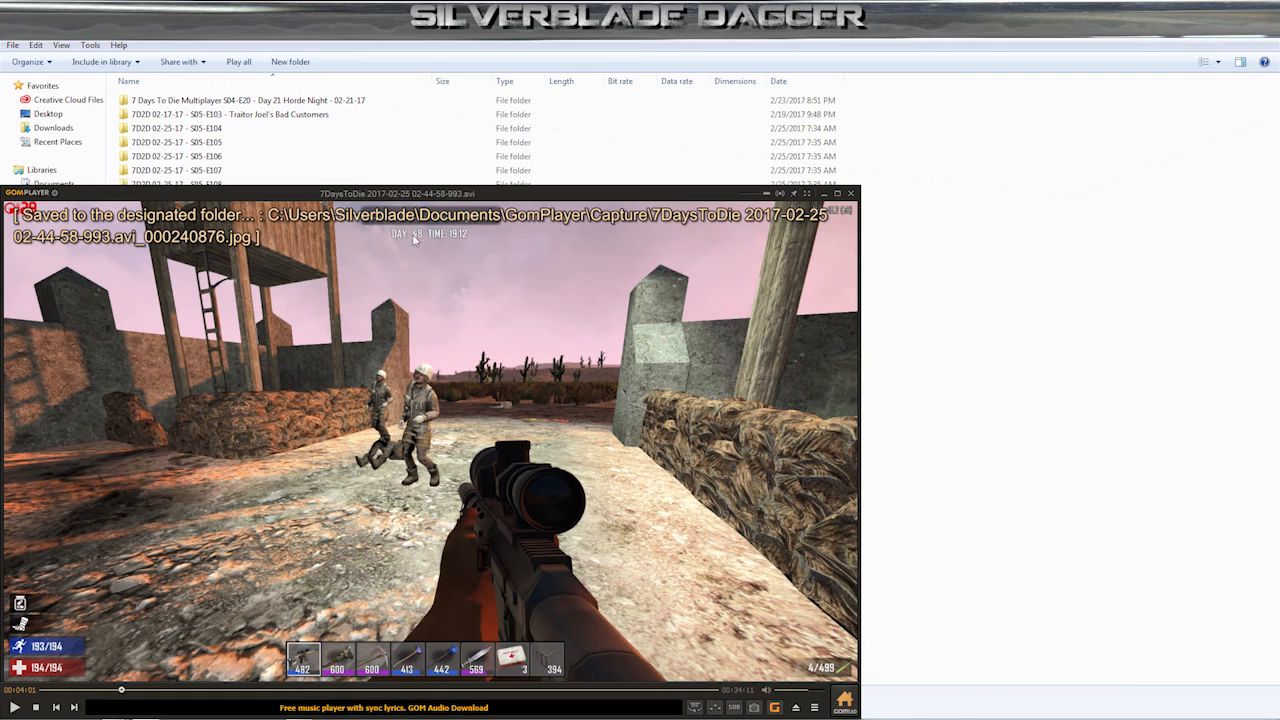
{"action": "left_click", "coordinate": [851, 194]}
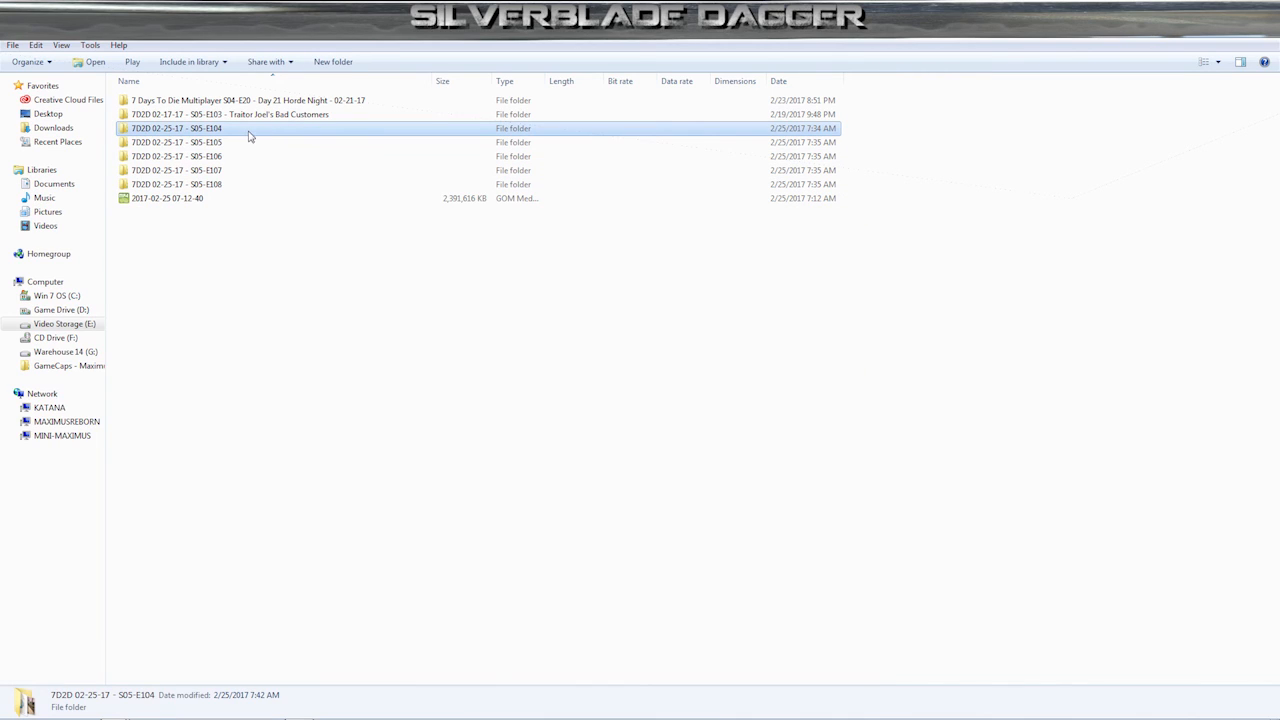
{"action": "key", "text": "F2"}
{"action": "key", "text": "End"}
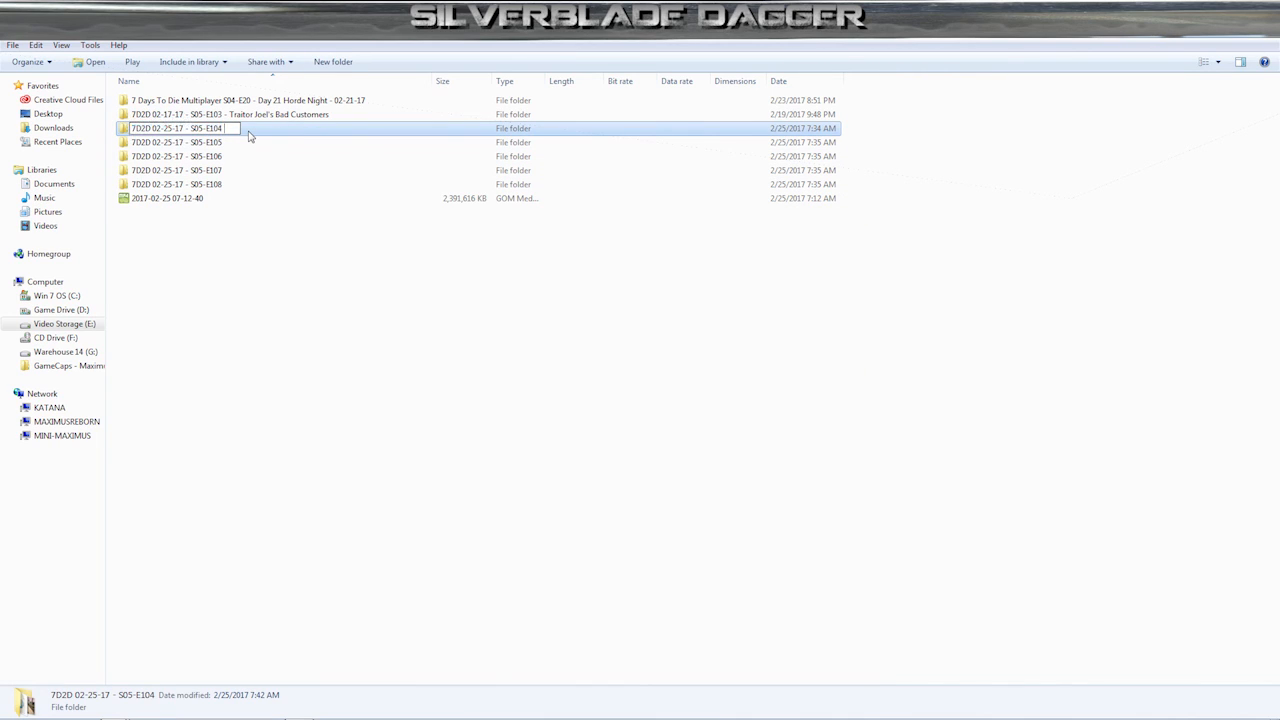
{"action": "type", "text": "-"}
{"action": "type", "text": " Arm"}
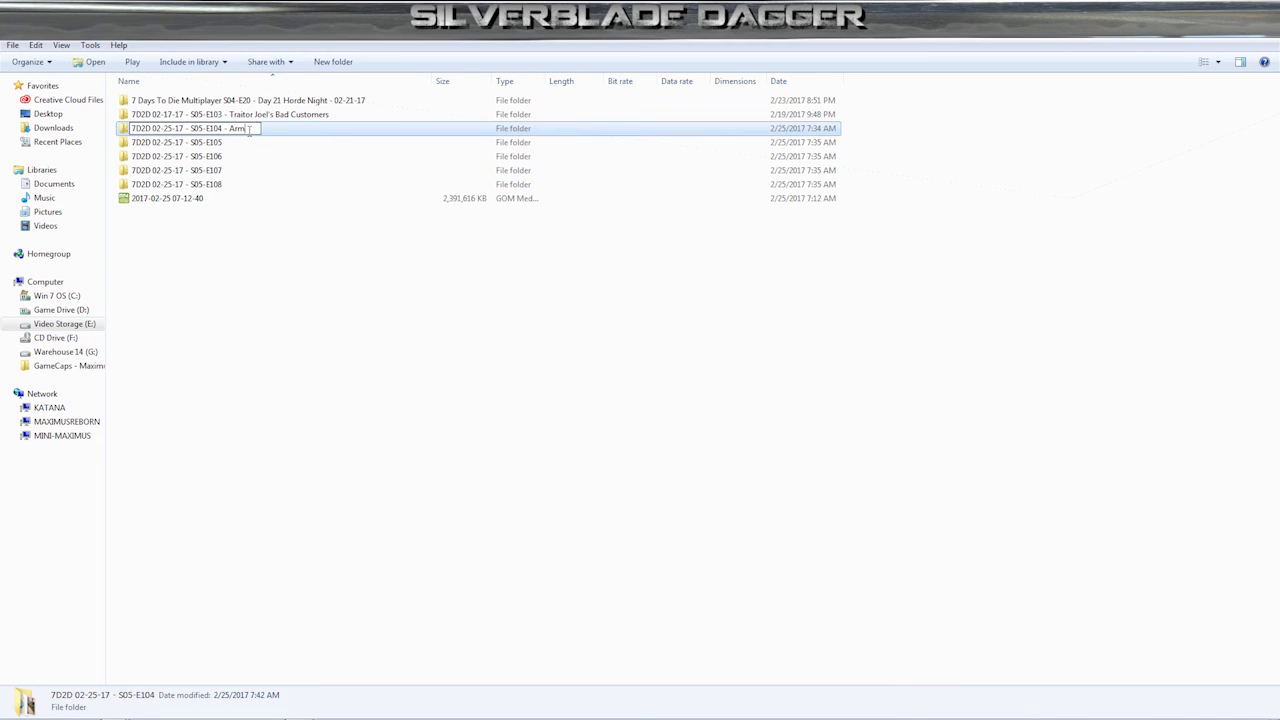
{"action": "type", "text": "y Base ReLooted"}
{"action": "left_click", "coordinate": [235, 321]}
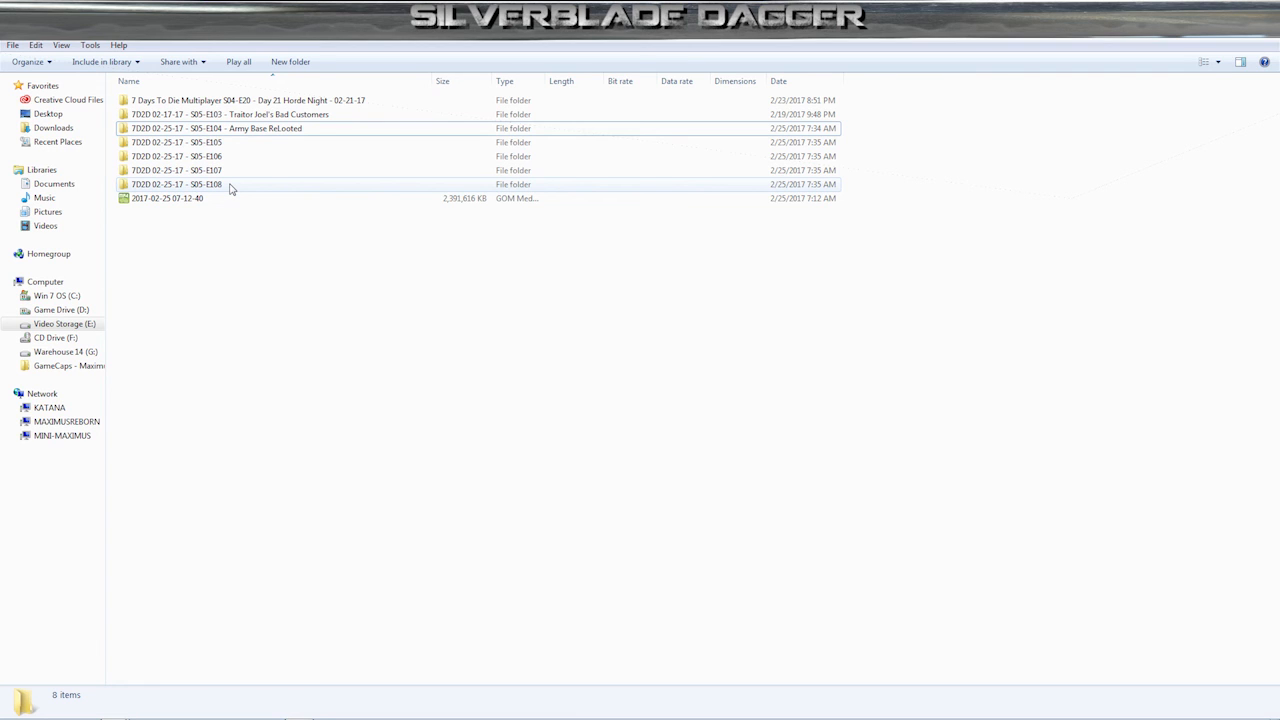
{"action": "double_click", "coordinate": [229, 142]}
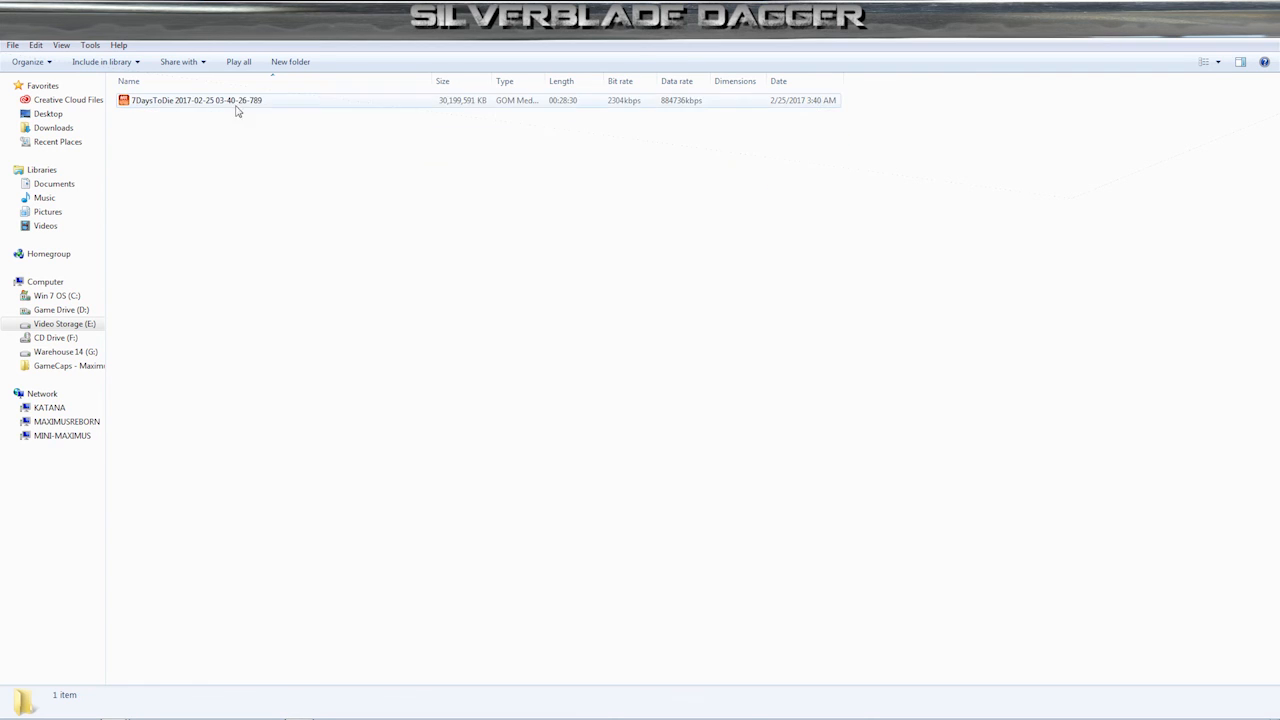
{"action": "right_click", "coordinate": [234, 100]}
{"action": "left_click", "coordinate": [292, 137]}
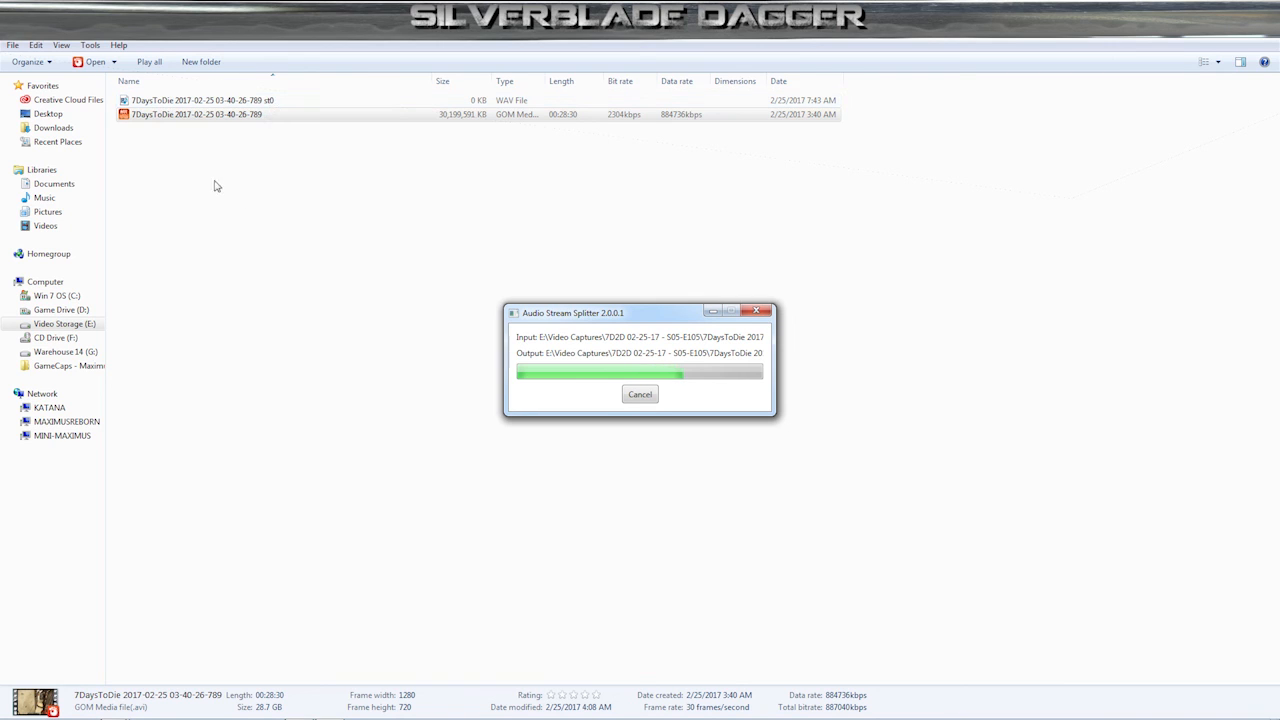
{"action": "left_click", "coordinate": [176, 116]}
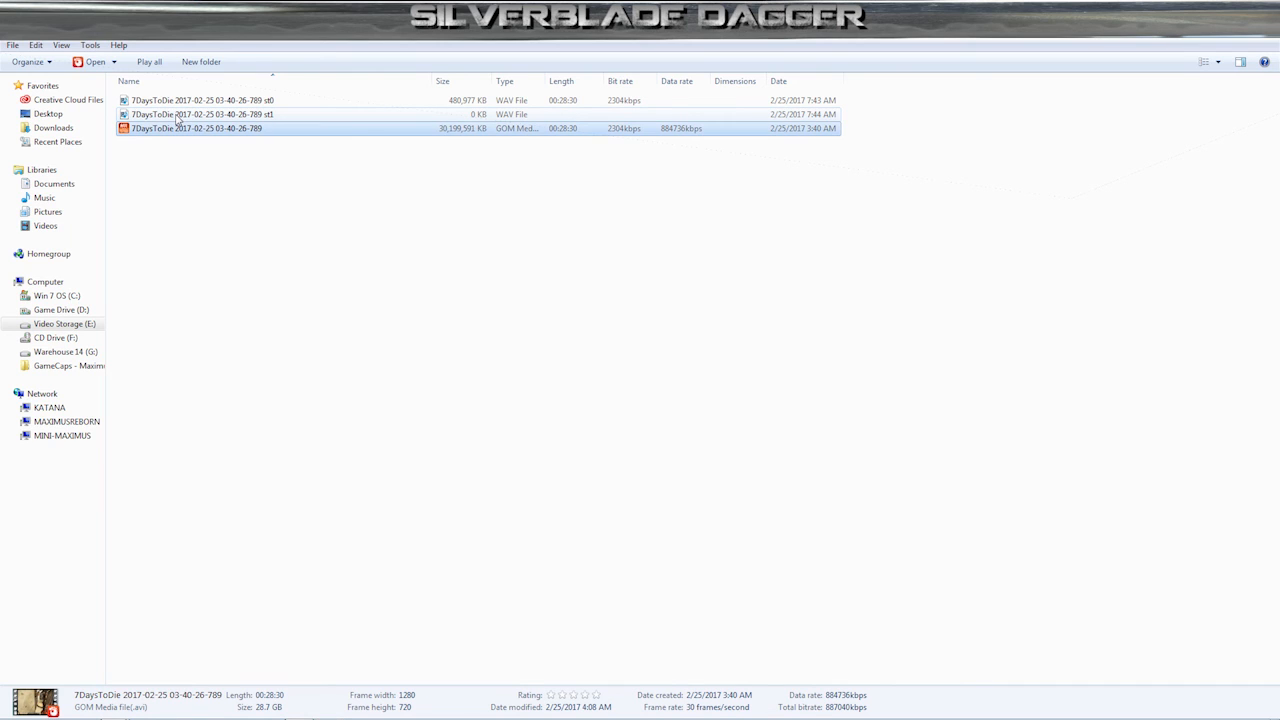
- Delete the extracted WAV file ending in st0 from the S05-E105 folder
{"action": "right_click", "coordinate": [221, 101]}
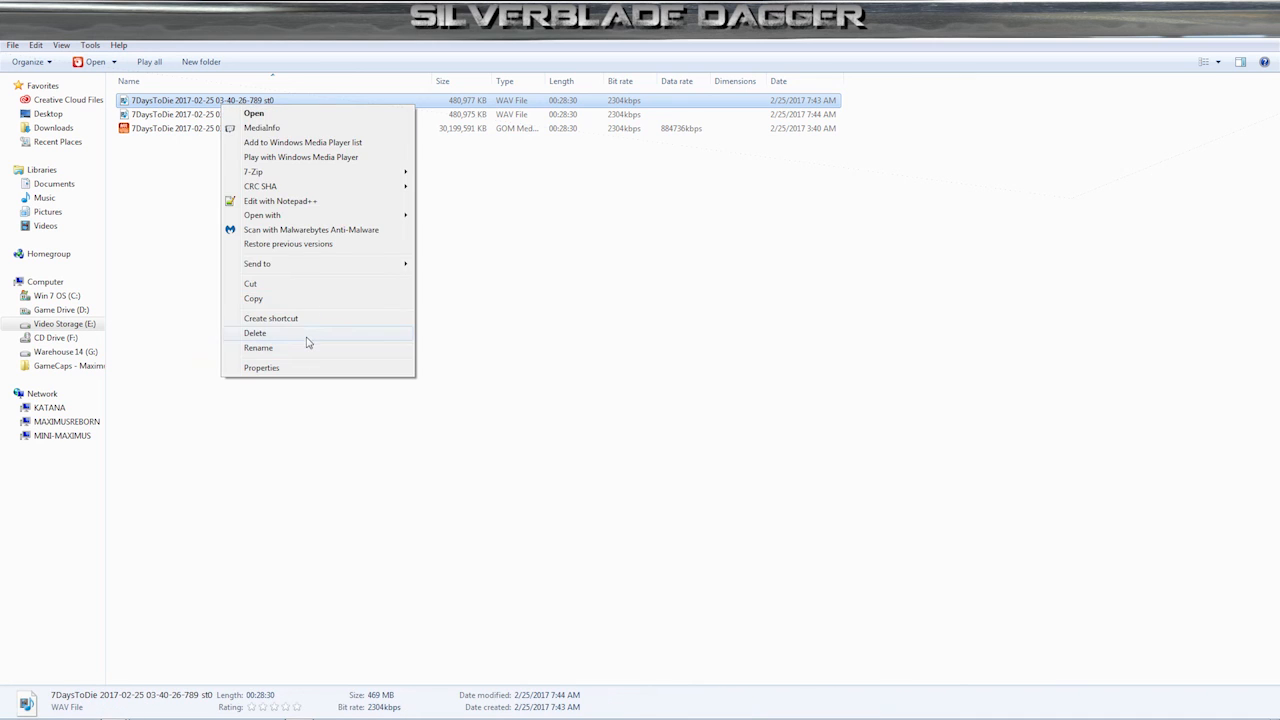
{"action": "left_click", "coordinate": [255, 333]}
{"action": "key", "text": "Return"}
- Play the S05-E105 video in GOM Player, skip ahead to about 5:26, pause to view the frame and close the player
{"action": "double_click", "coordinate": [231, 116]}
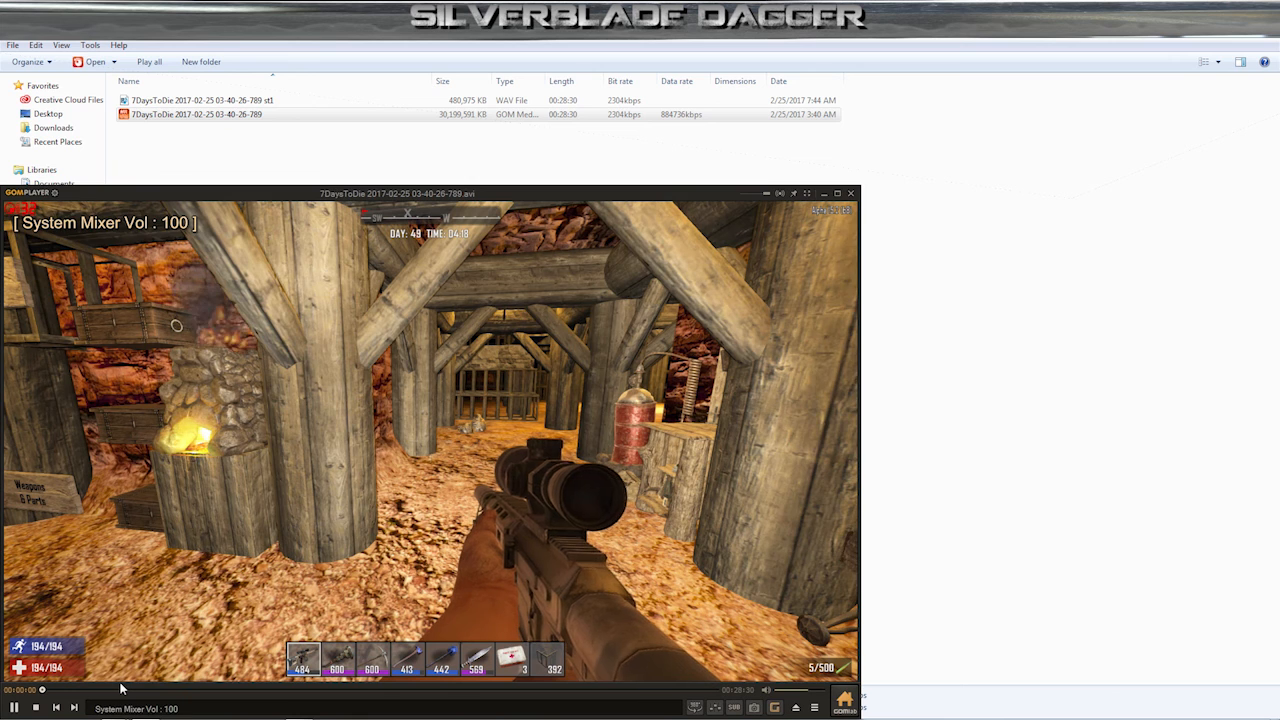
{"action": "left_click_drag", "start_coordinate": [106, 690], "coordinate": [170, 694]}
{"action": "left_click", "coordinate": [489, 580]}
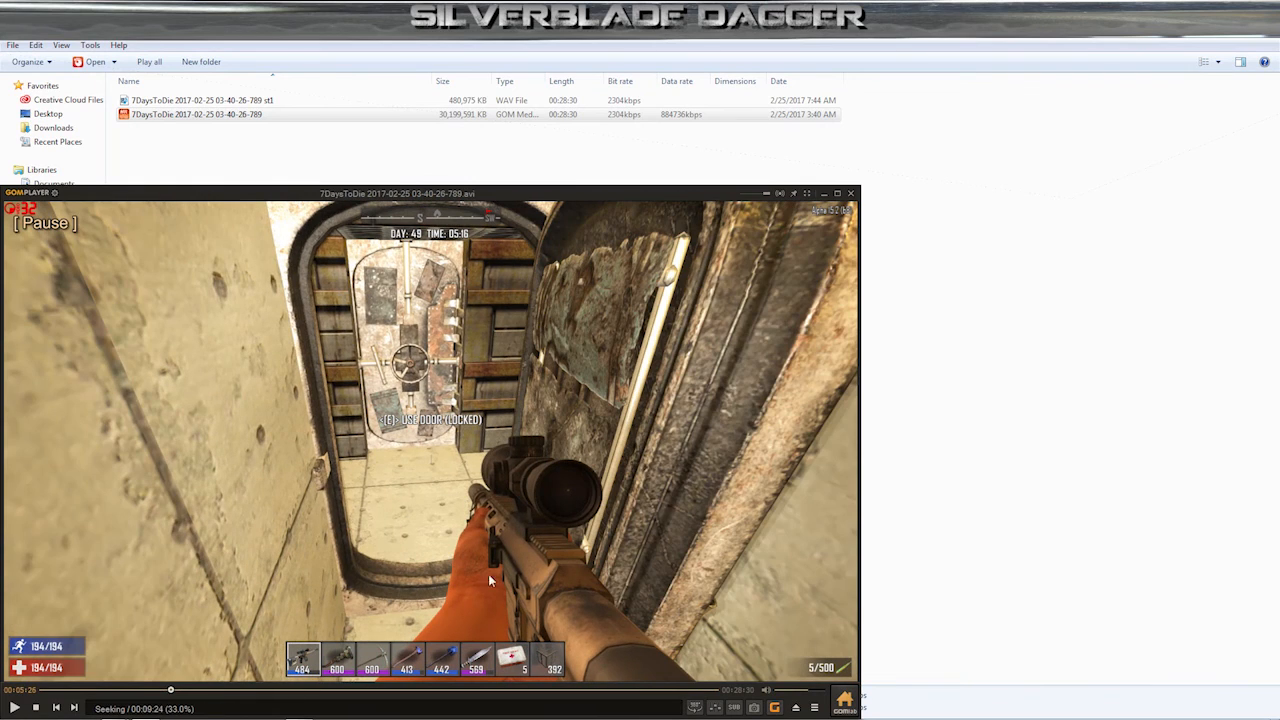
{"action": "left_click", "coordinate": [853, 194]}
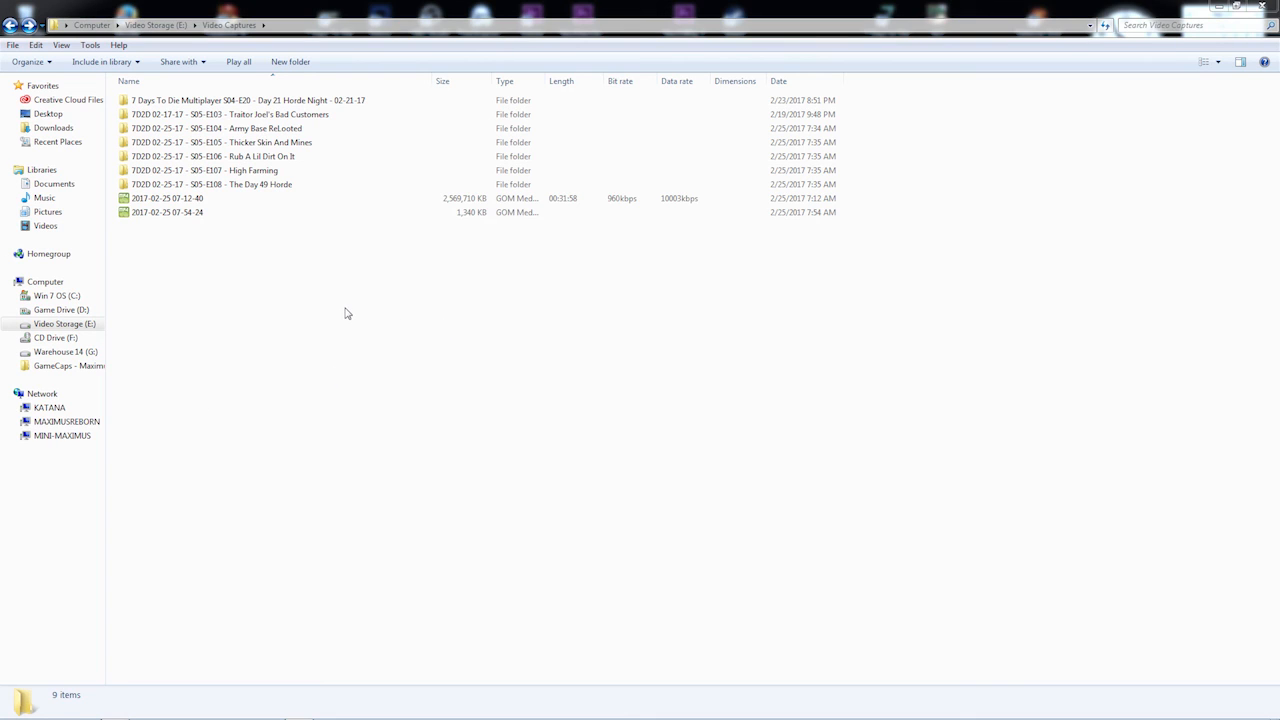
- Check the contents of the episode folders S05-E108, S05-E107, S05-E106 and S05-E105, returning to Video Captures after each
{"action": "double_click", "coordinate": [265, 184]}
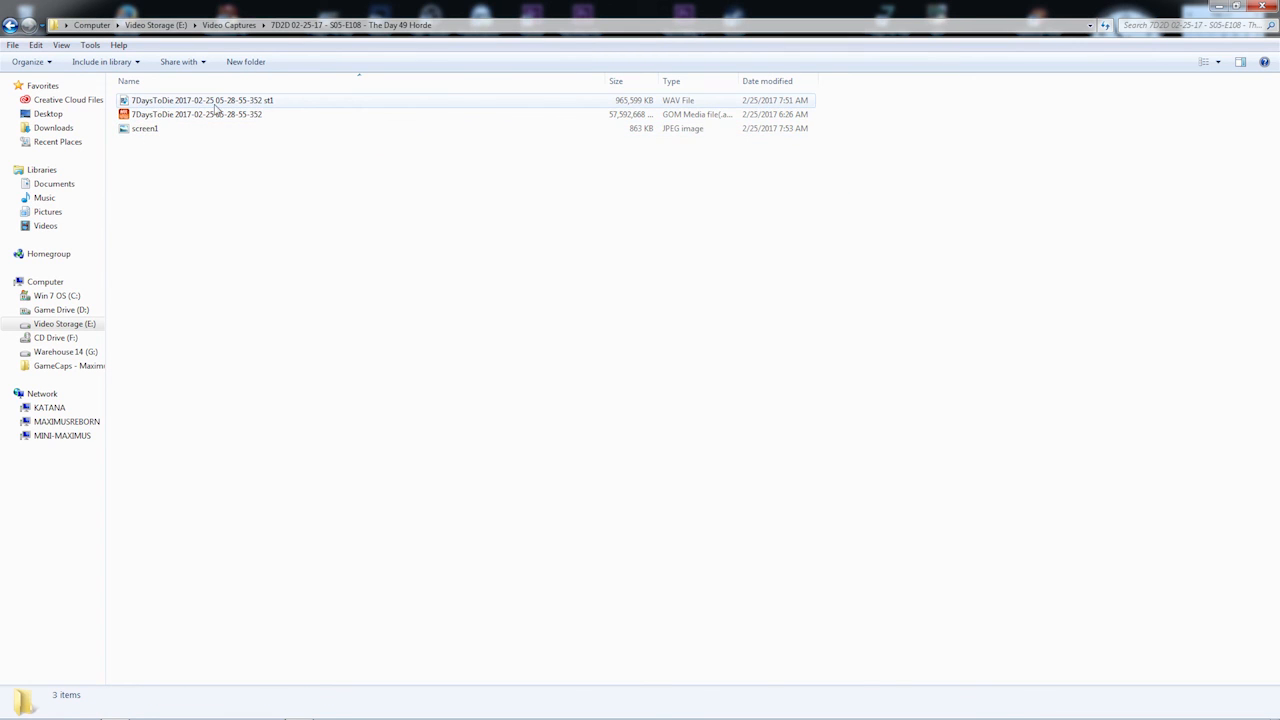
{"action": "left_click", "coordinate": [9, 27]}
{"action": "double_click", "coordinate": [240, 169]}
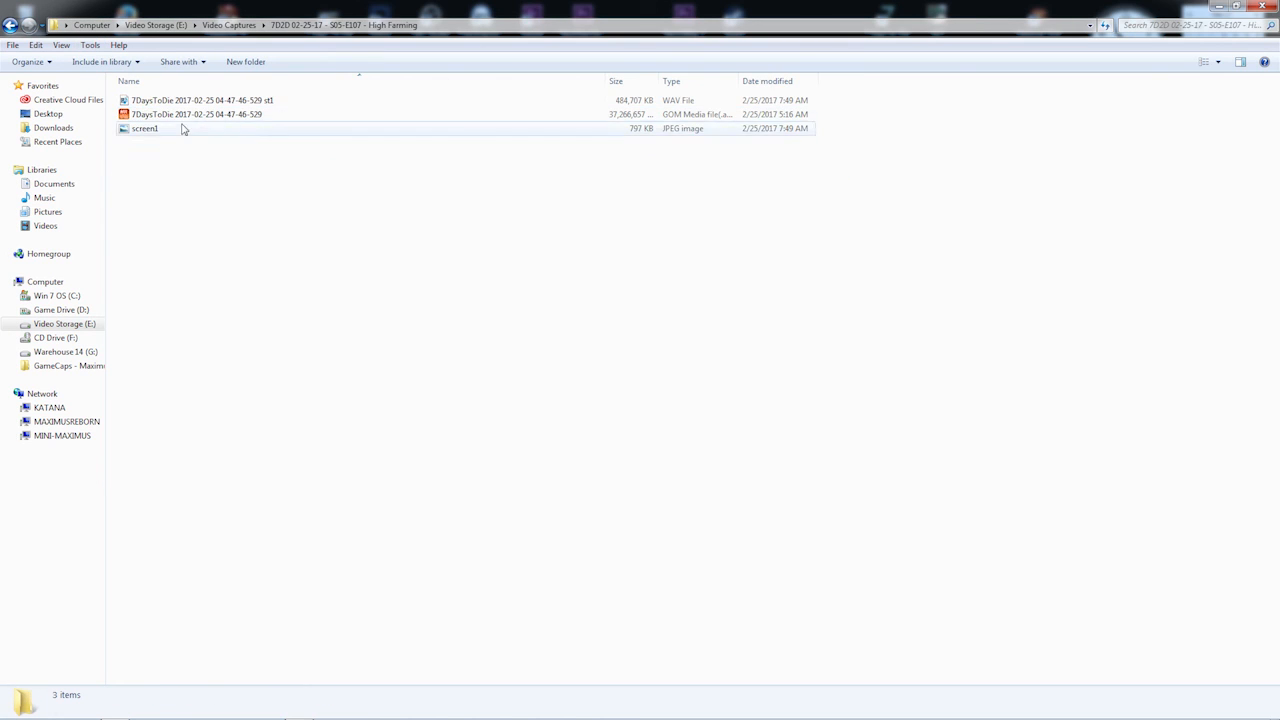
{"action": "left_click", "coordinate": [9, 27]}
{"action": "double_click", "coordinate": [256, 158]}
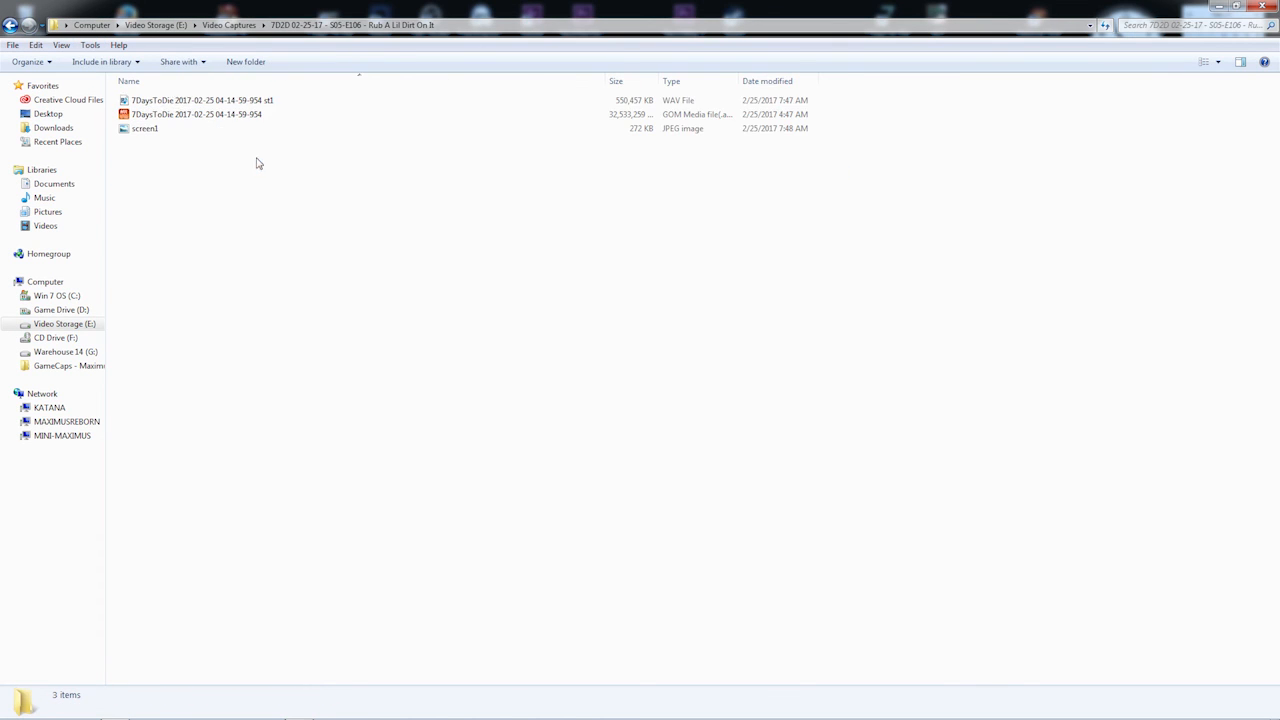
{"action": "left_click", "coordinate": [9, 25]}
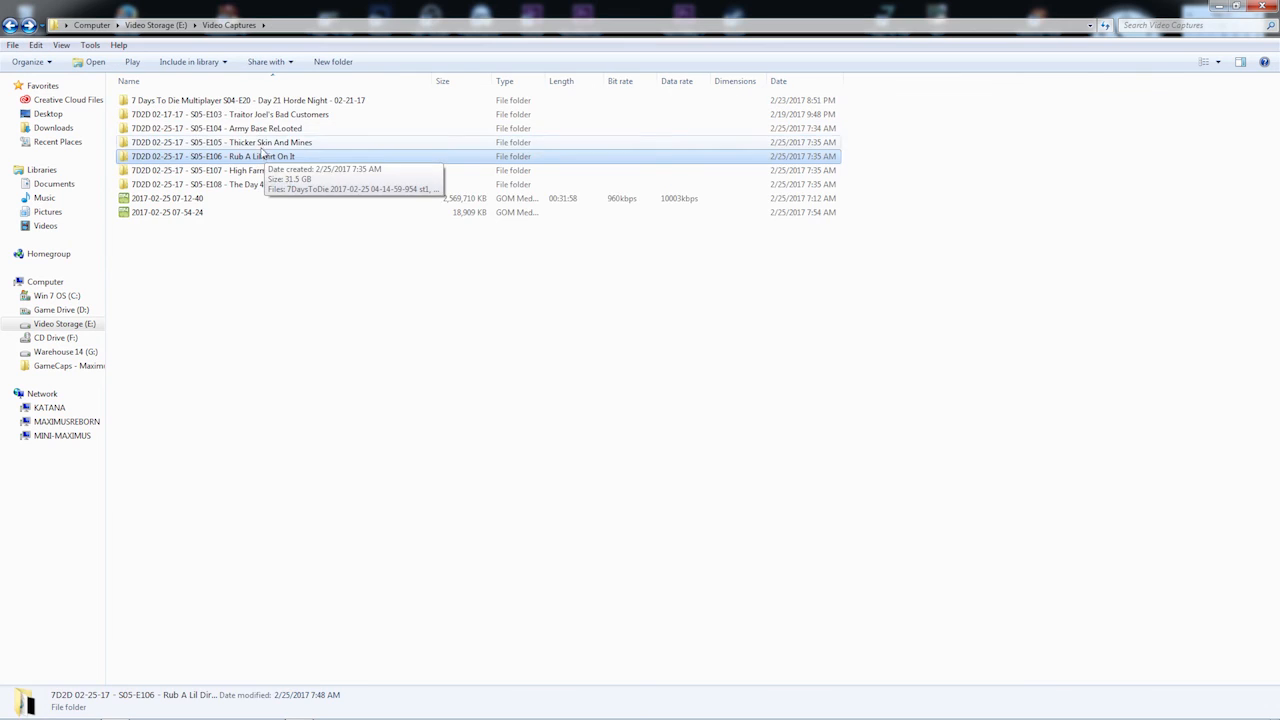
{"action": "double_click", "coordinate": [262, 143]}
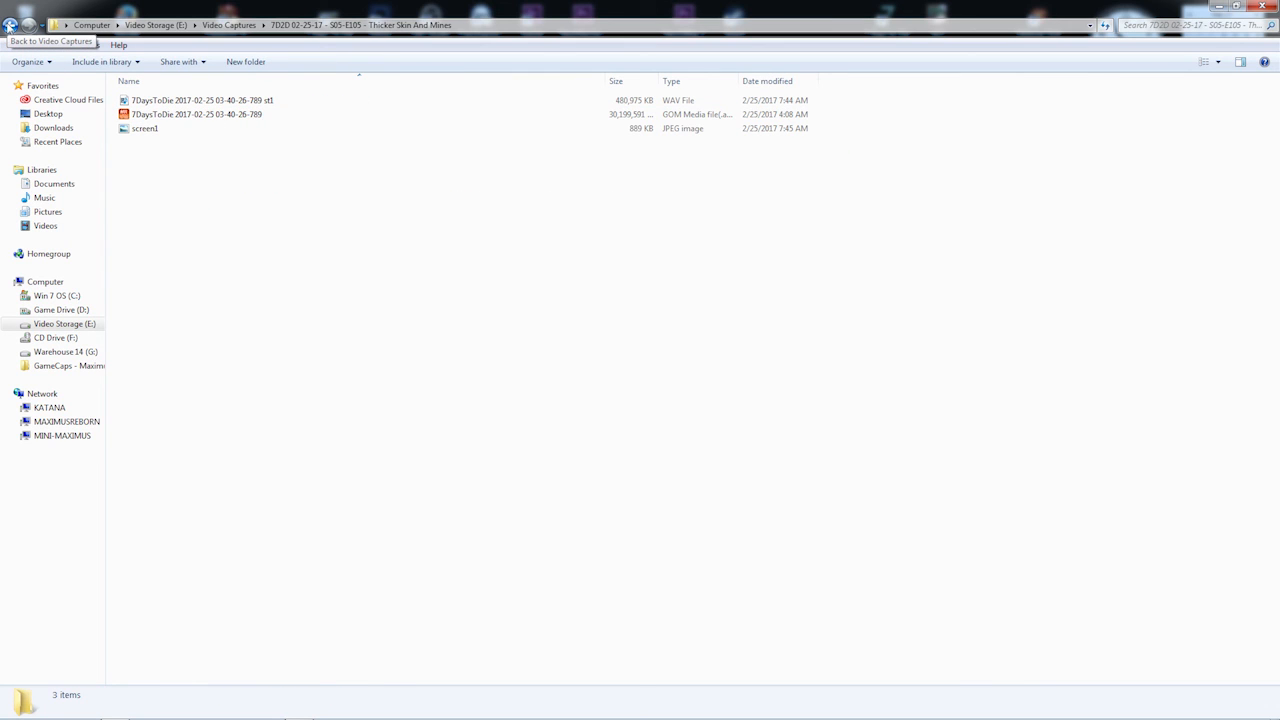
{"action": "left_click", "coordinate": [9, 25]}
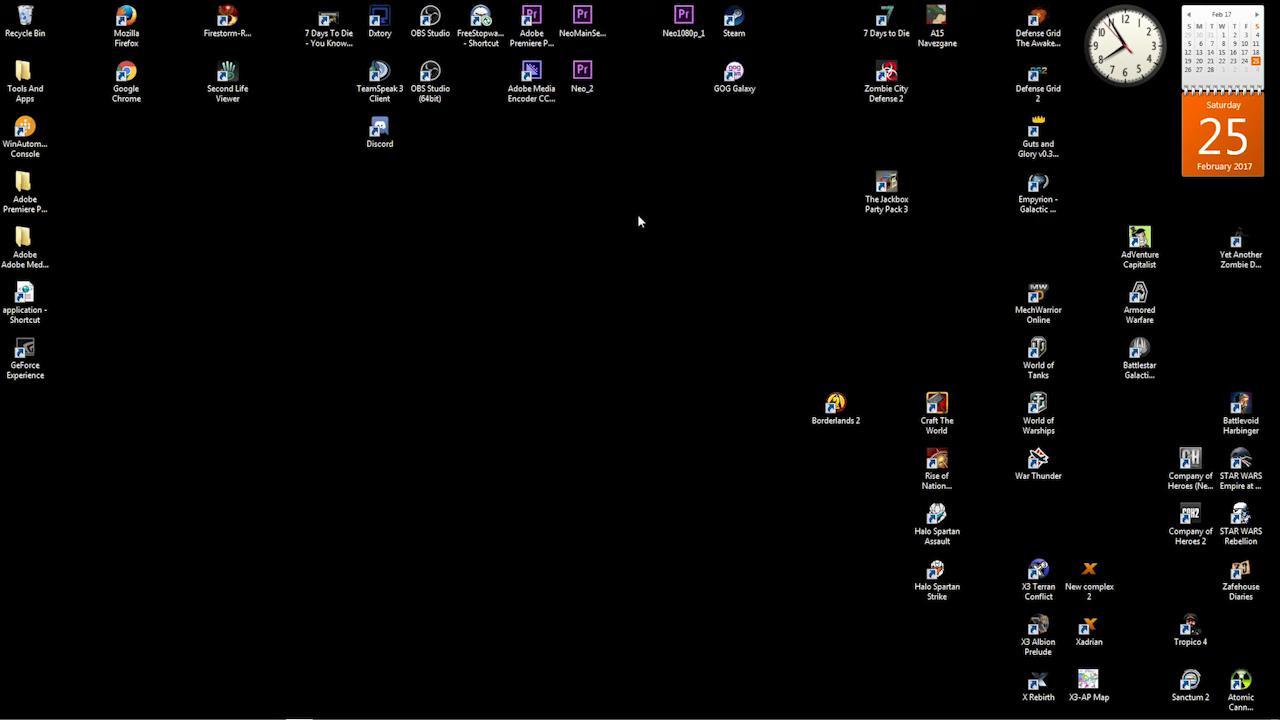
- Open the NeoMainSequence-Adobe-1_1_1 project from the desktop in Adobe Premiere Pro
{"action": "left_click", "coordinate": [585, 33]}
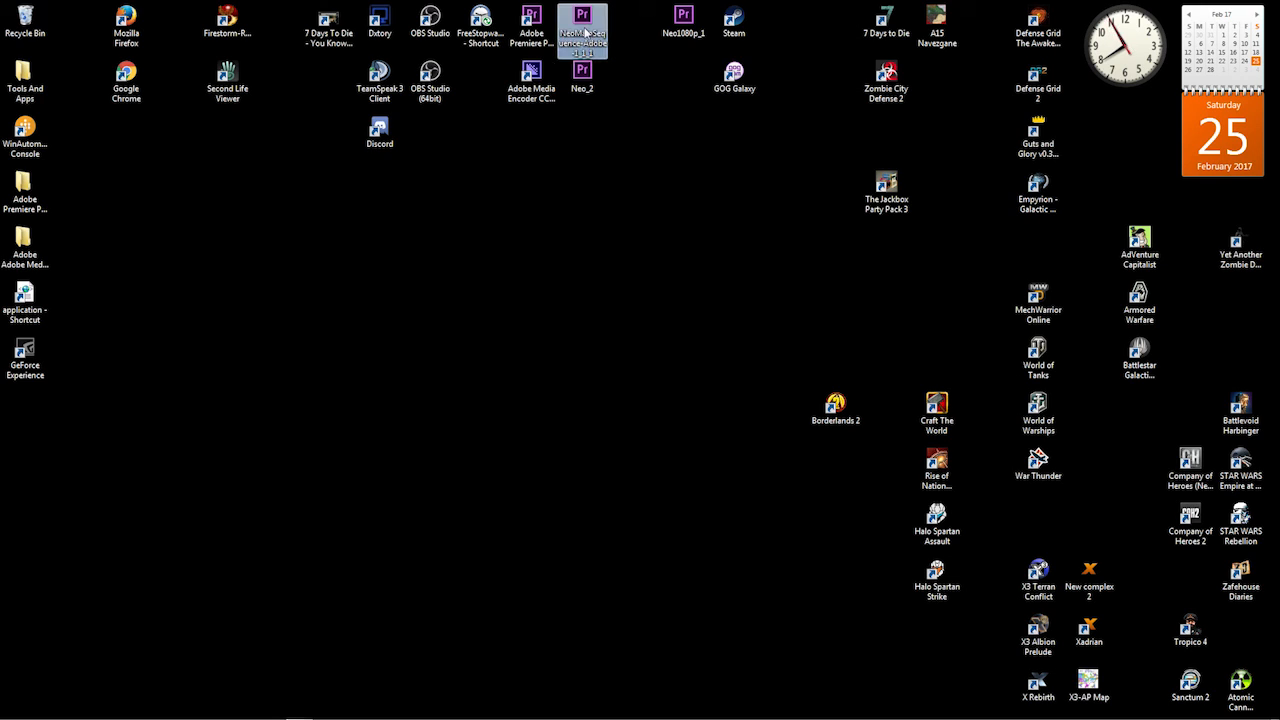
{"action": "double_click", "coordinate": [585, 33]}
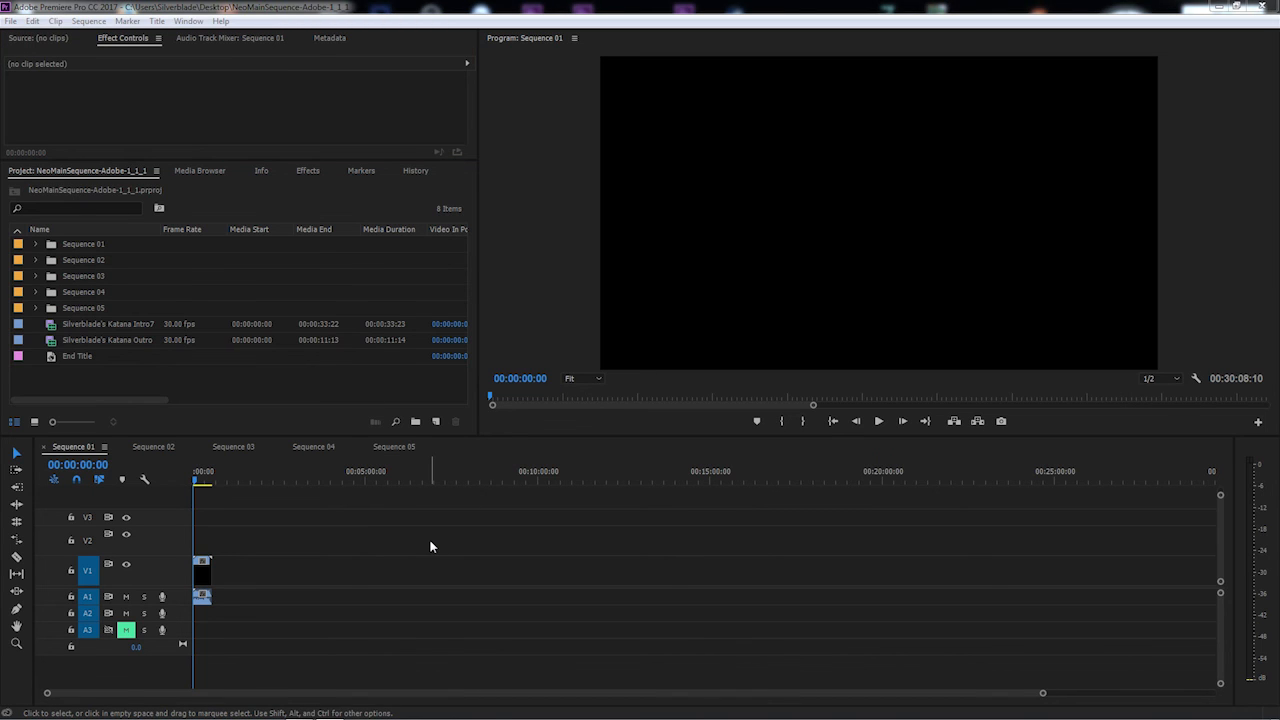
{"action": "left_click", "coordinate": [115, 324]}
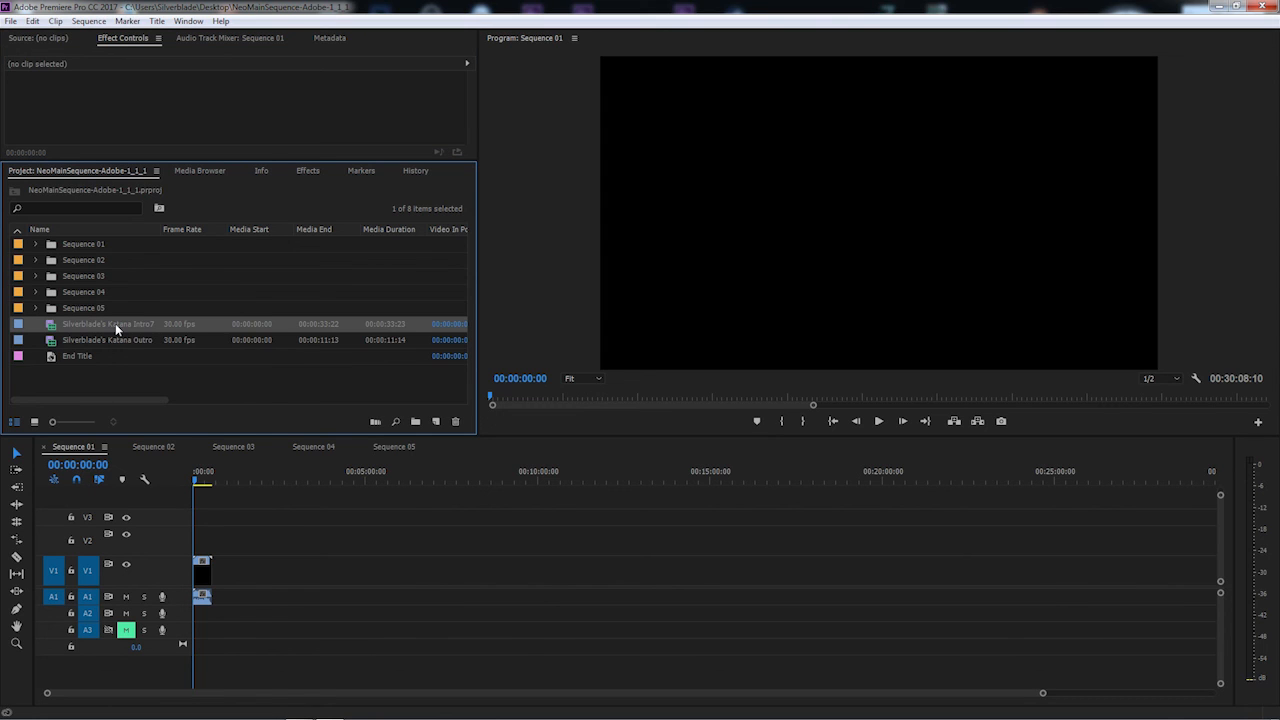
{"action": "right_click", "coordinate": [115, 323]}
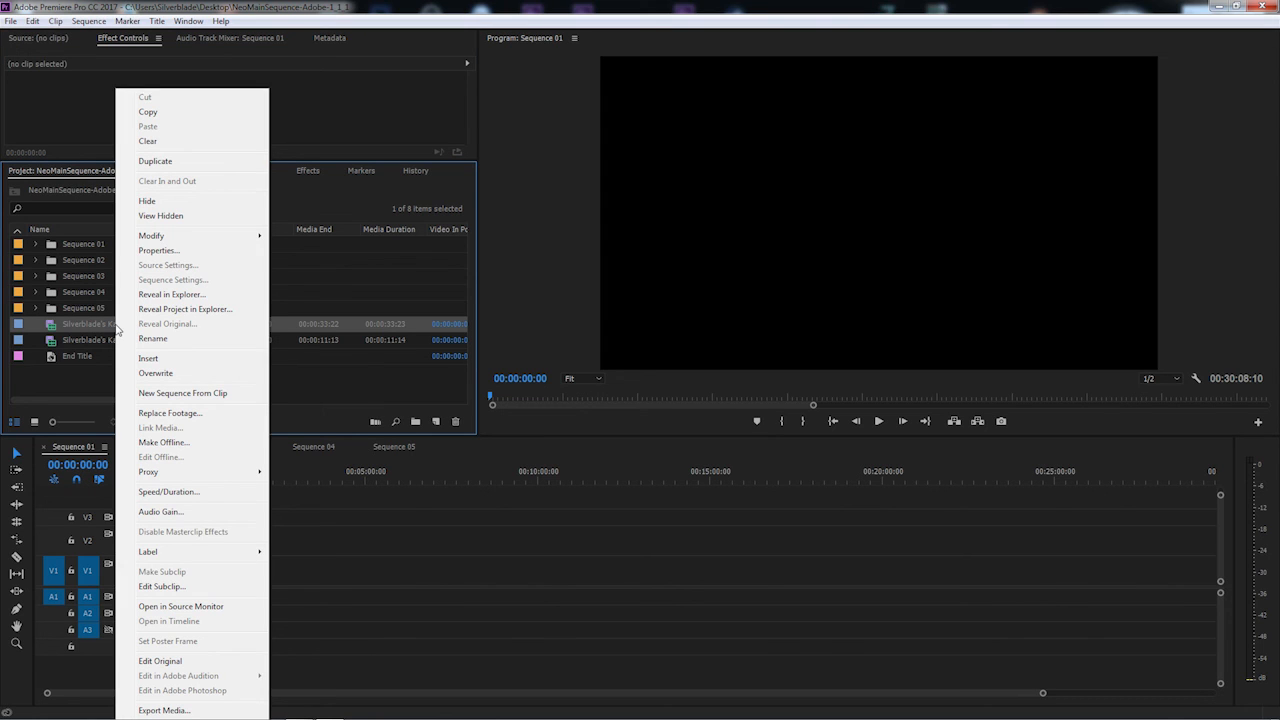
{"action": "left_click", "coordinate": [230, 373]}
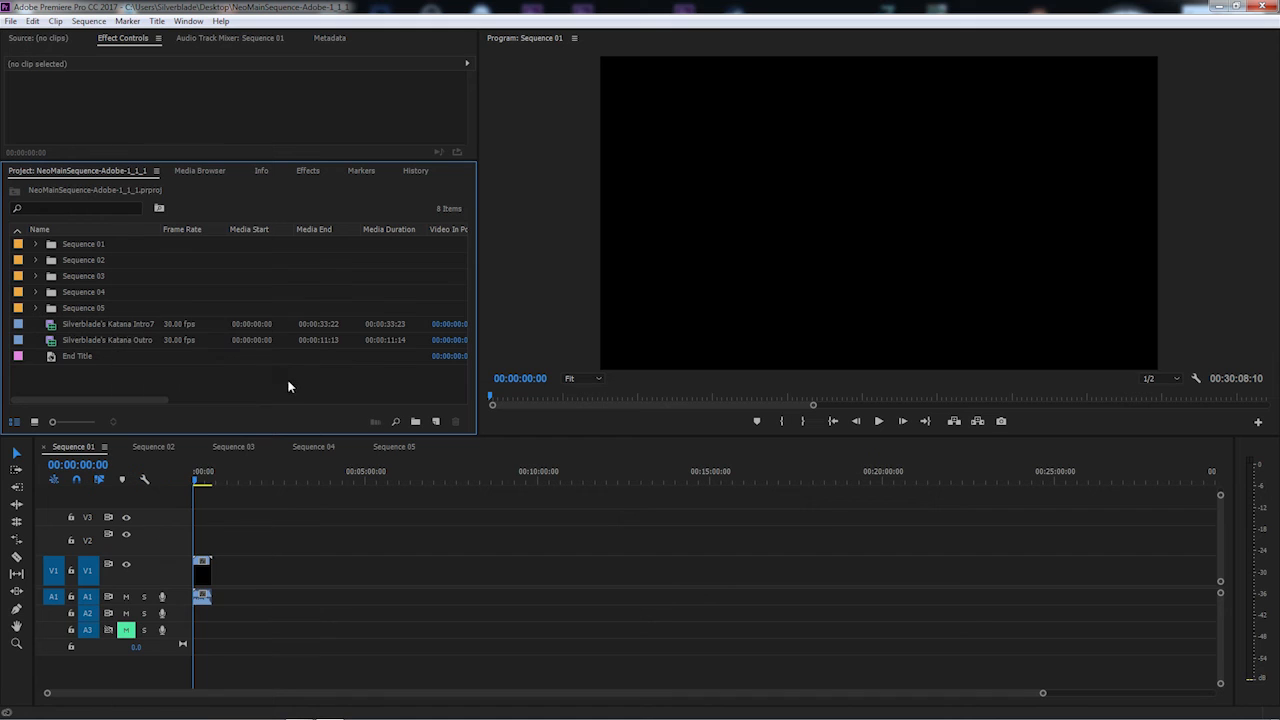
- Play the intro clip at the start of Sequence 01 from 00:00:03:14 and stop it at 00:00:08:28
{"action": "left_click", "coordinate": [195, 481]}
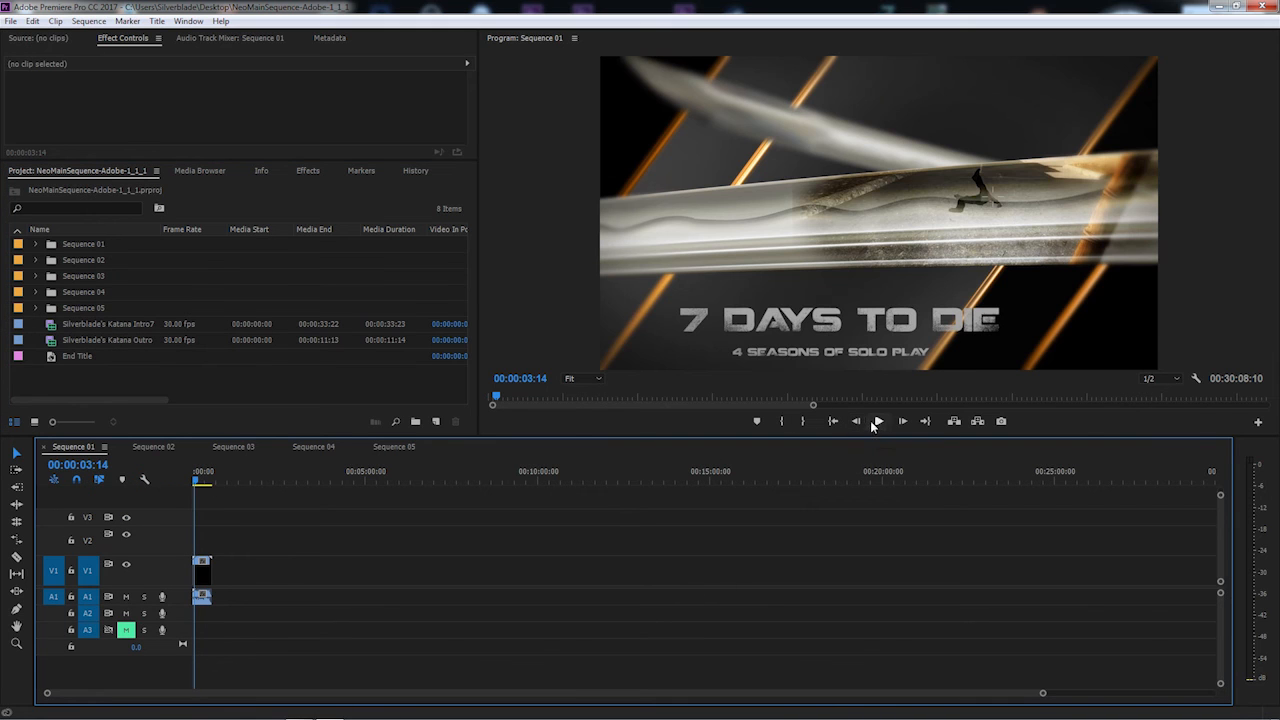
{"action": "left_click", "coordinate": [877, 421]}
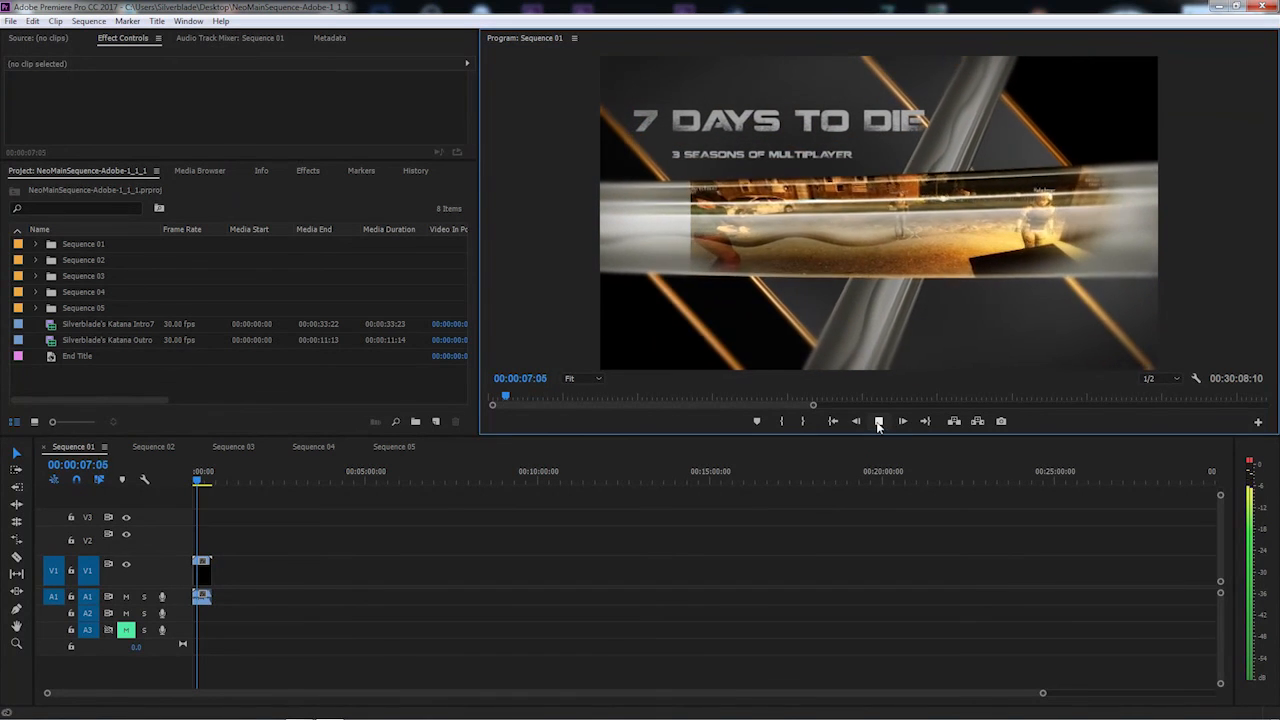
{"action": "left_click", "coordinate": [878, 421]}
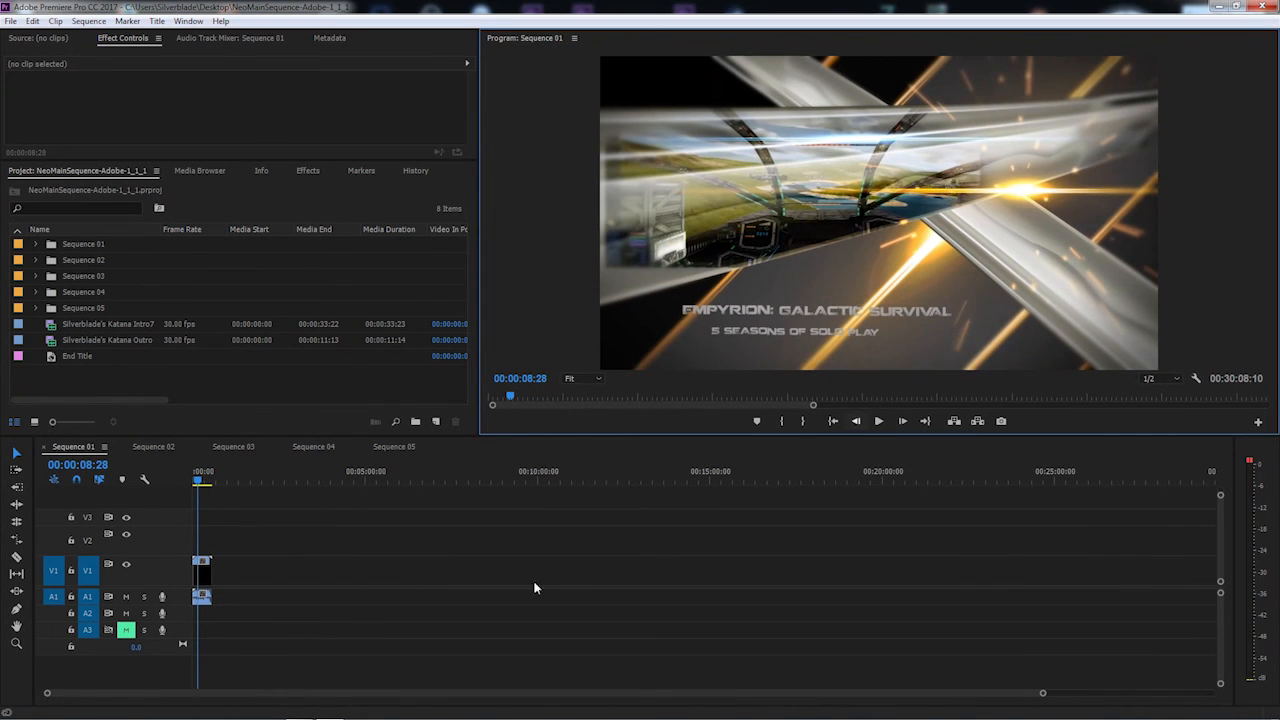
- Go to the end of Sequence 01 and move the playhead to the start of the end title at 00:29:46:10
{"action": "left_click", "coordinate": [1060, 695]}
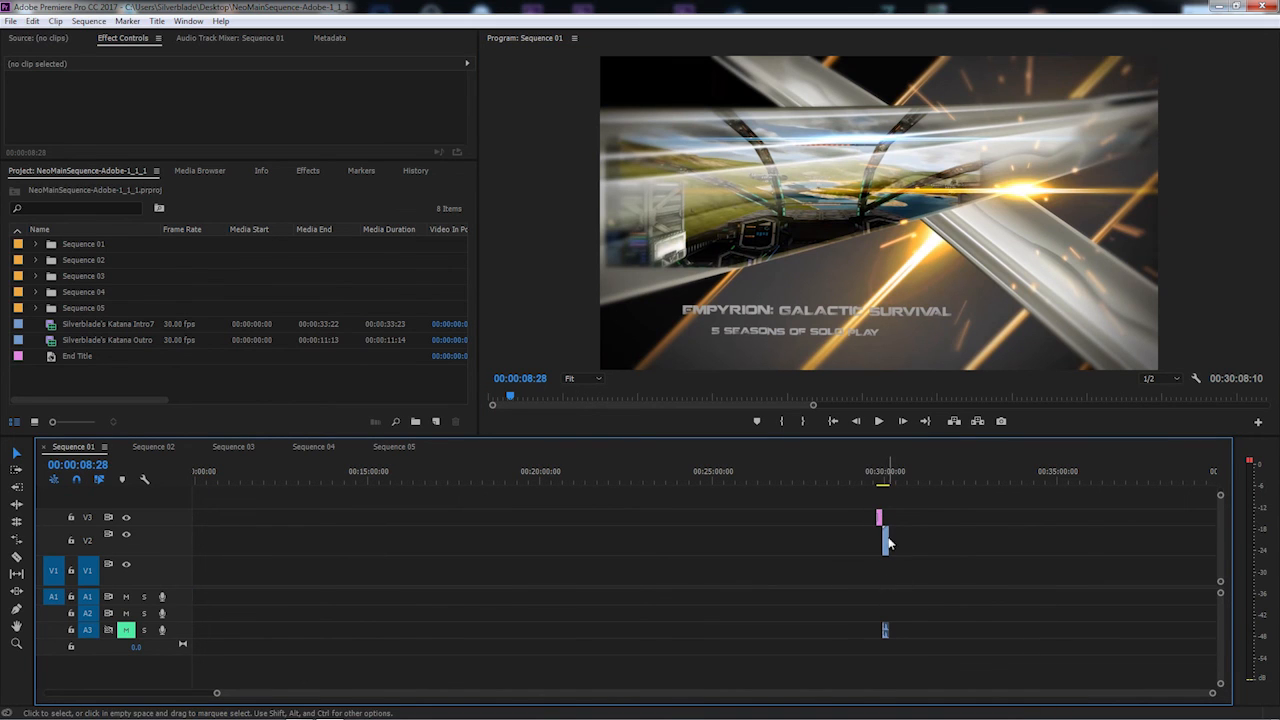
{"action": "left_click", "coordinate": [872, 482]}
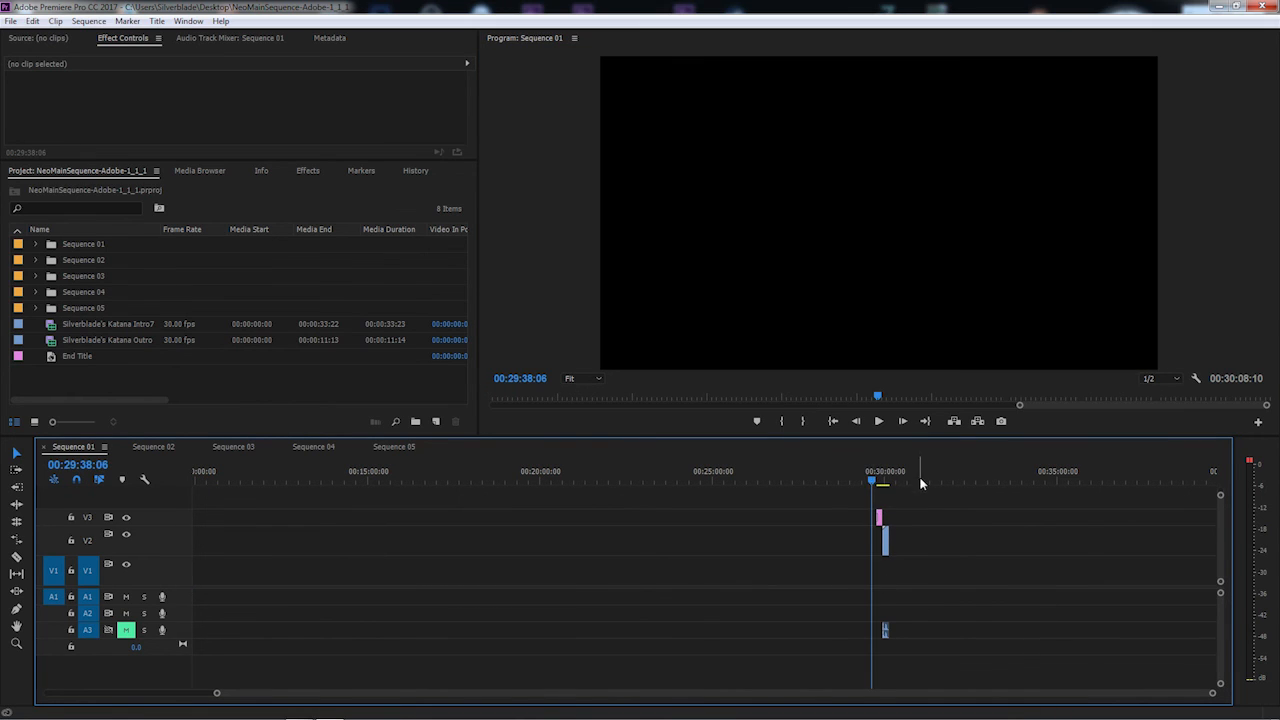
{"action": "left_click_drag", "start_coordinate": [872, 476], "coordinate": [880, 482]}
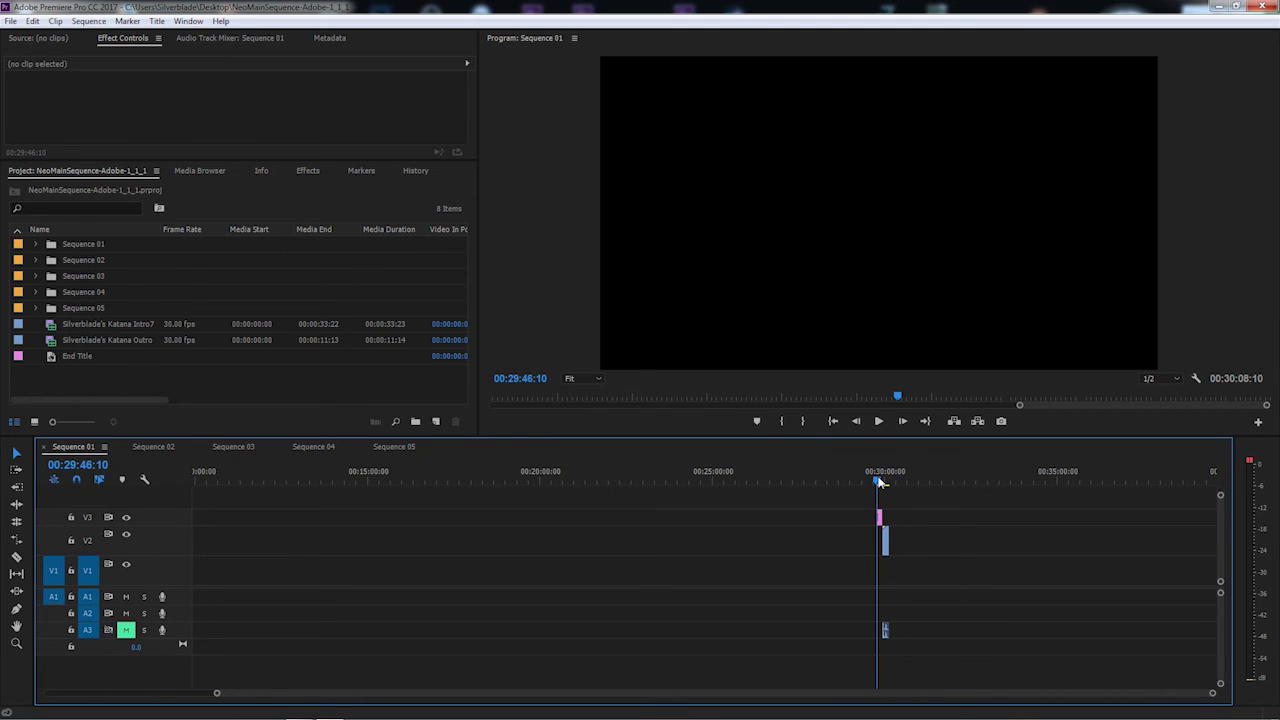
- Play the end title and outro of Sequence 01 from 00:29:46:10 and stop playback at 00:30:01:19
{"action": "left_click", "coordinate": [879, 421]}
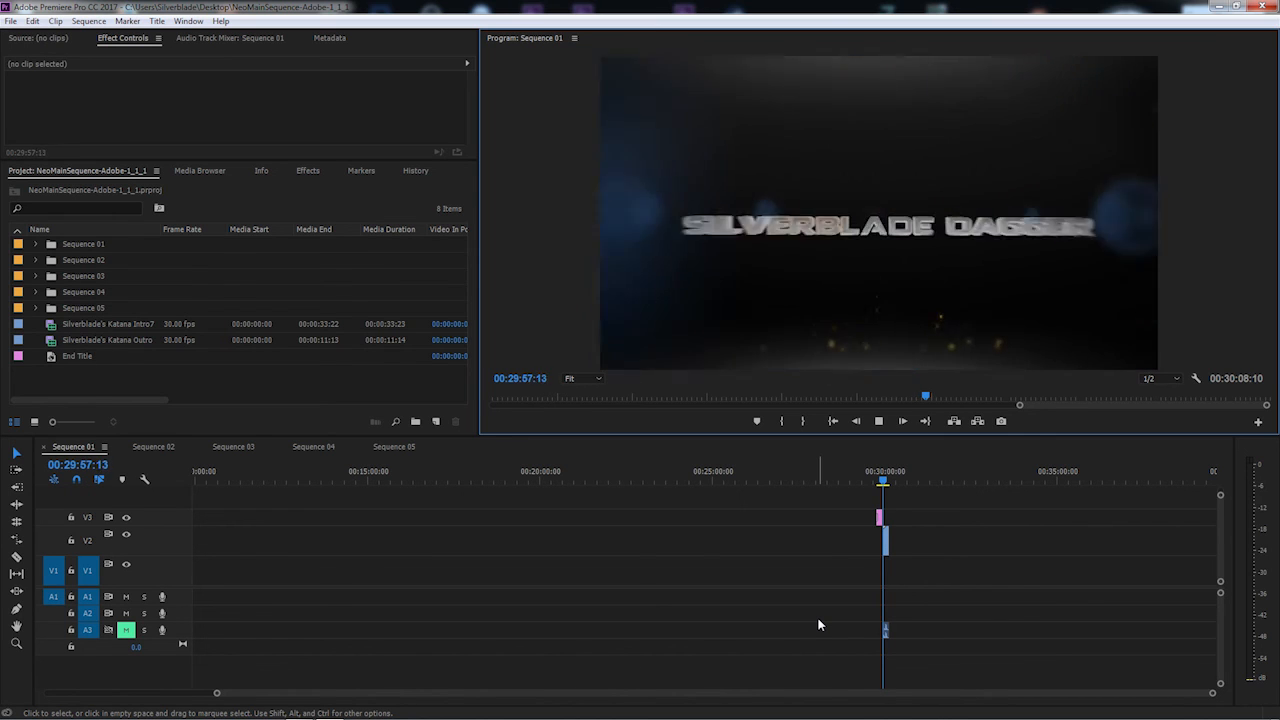
{"action": "left_click", "coordinate": [879, 421]}
{"action": "left_click", "coordinate": [186, 691]}
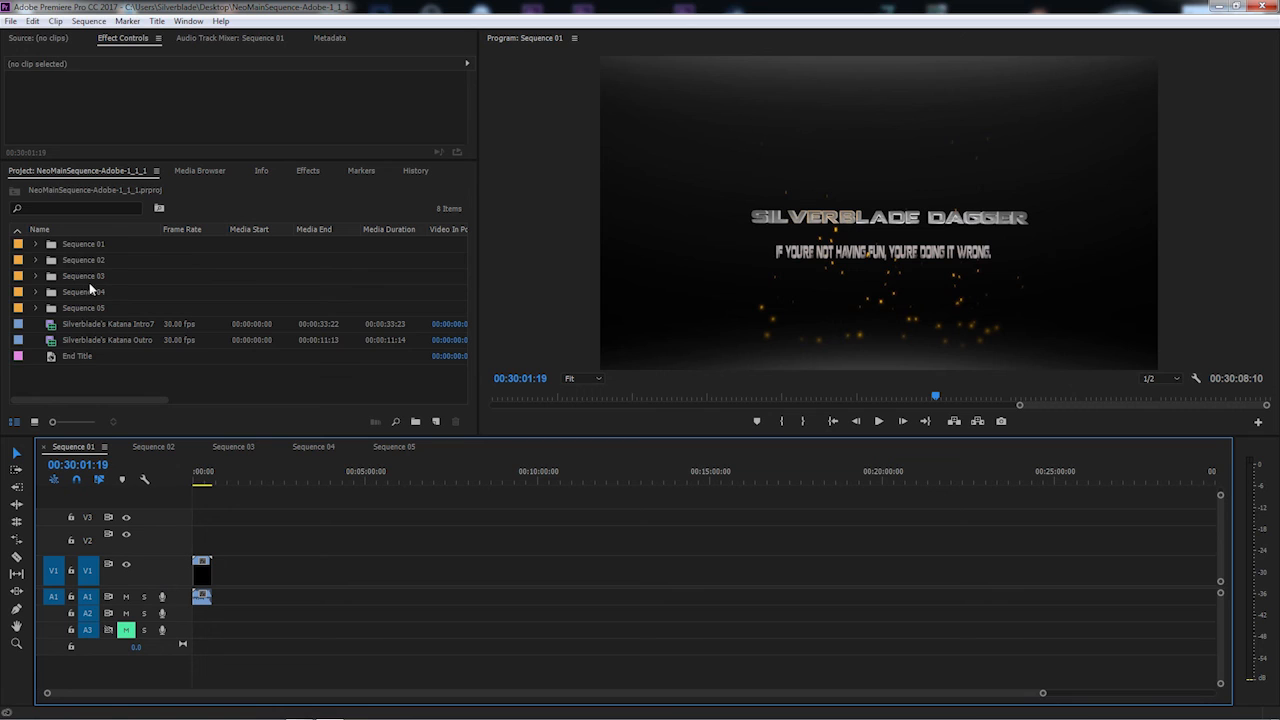
- Look through the timelines of the other template sequences up to Sequence 05, then return to Sequence 01
{"action": "left_click", "coordinate": [232, 447]}
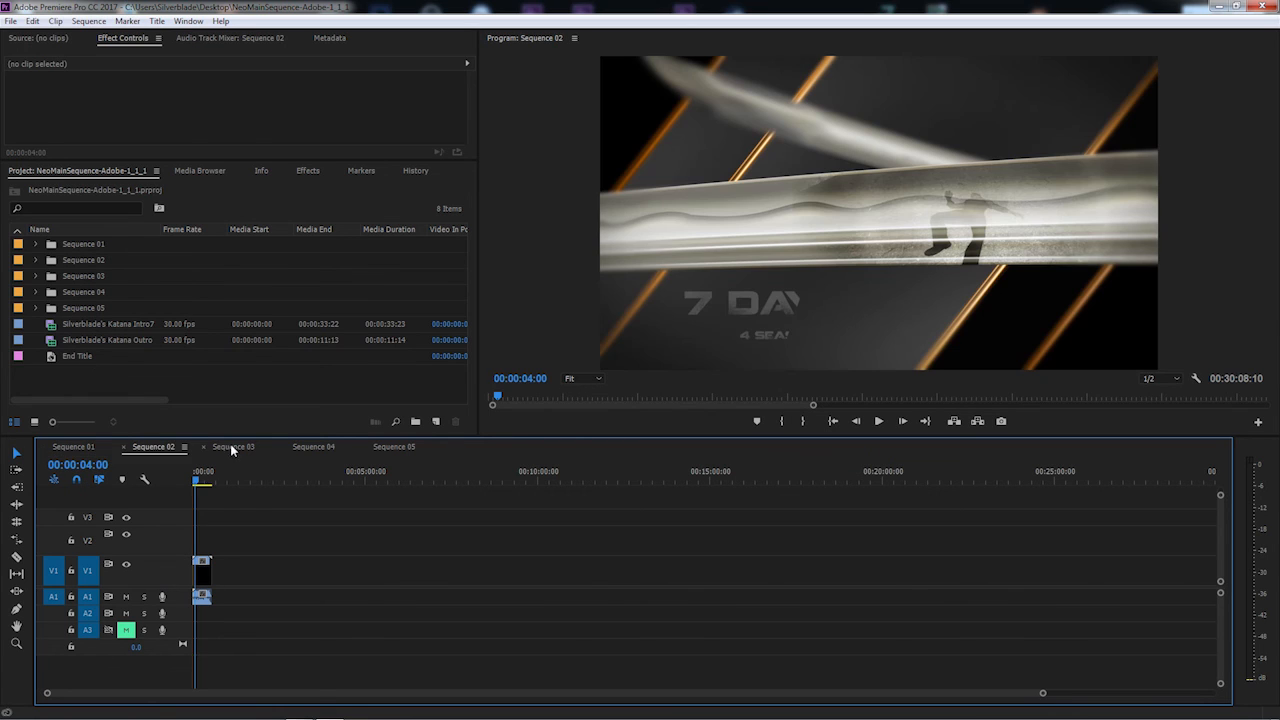
{"action": "left_click", "coordinate": [315, 447]}
{"action": "left_click", "coordinate": [396, 447]}
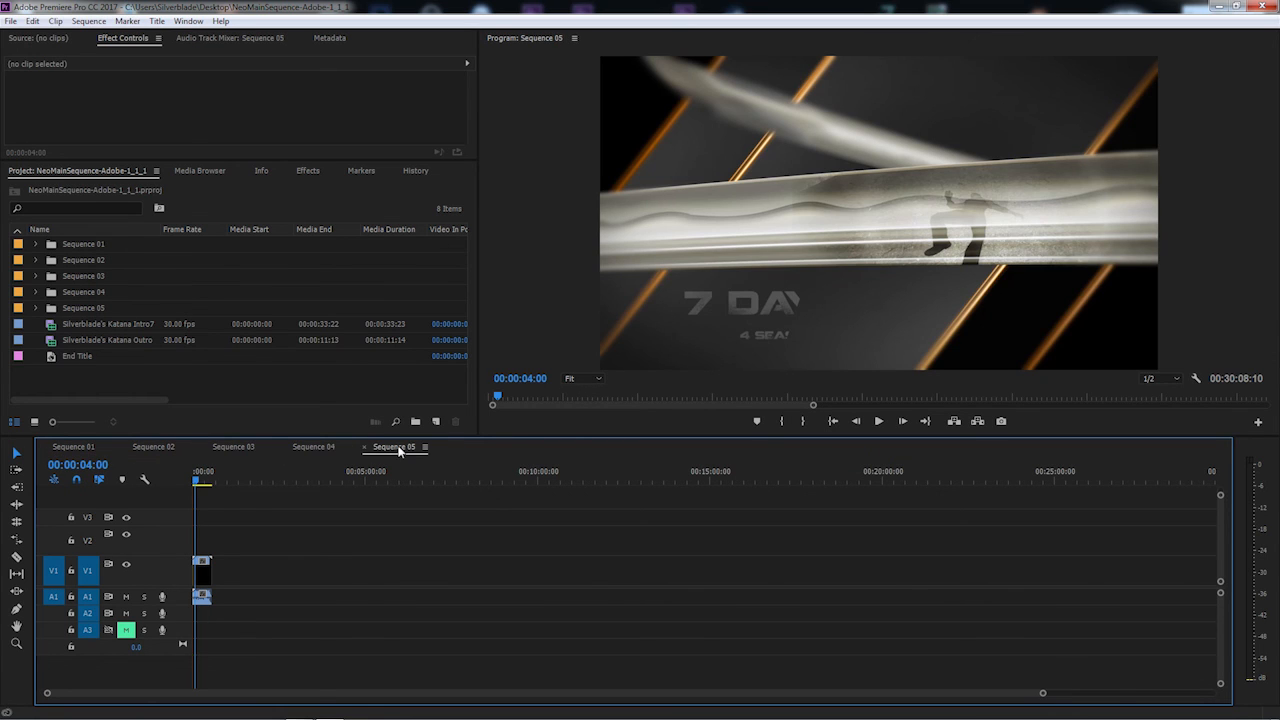
{"action": "left_click", "coordinate": [72, 447]}
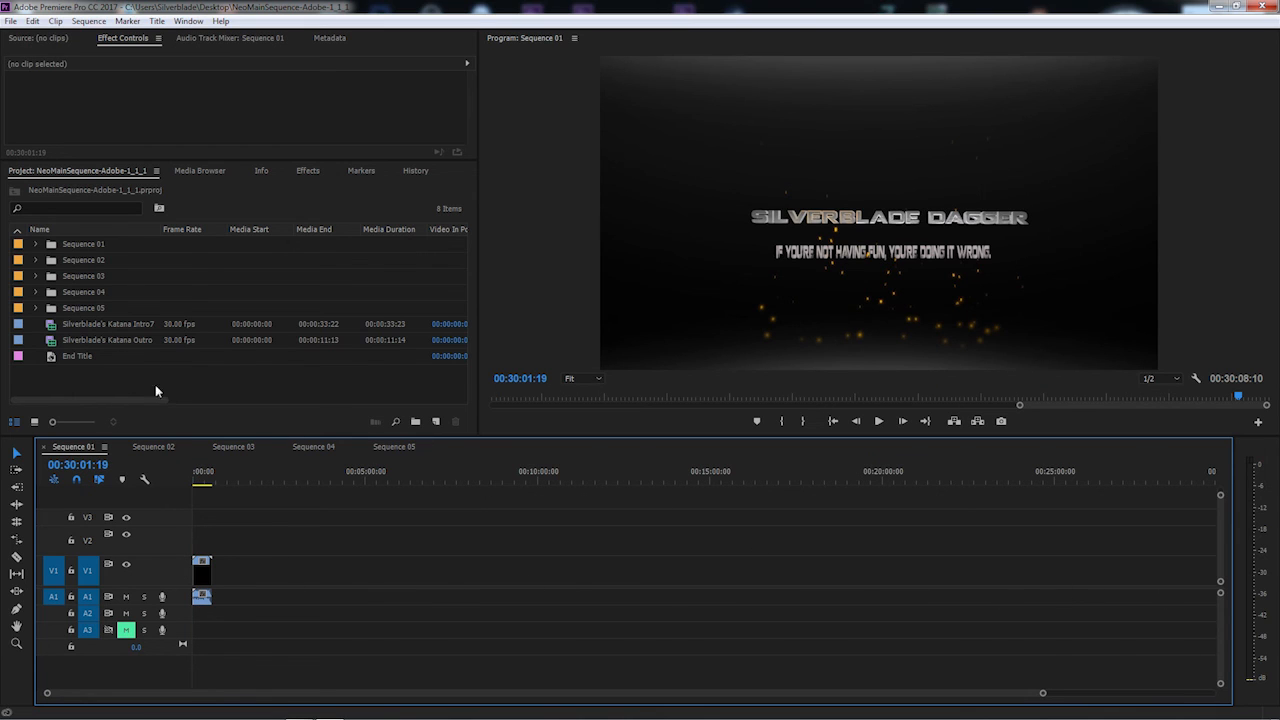
{"action": "right_click", "coordinate": [184, 377]}
{"action": "left_click", "coordinate": [268, 471]}
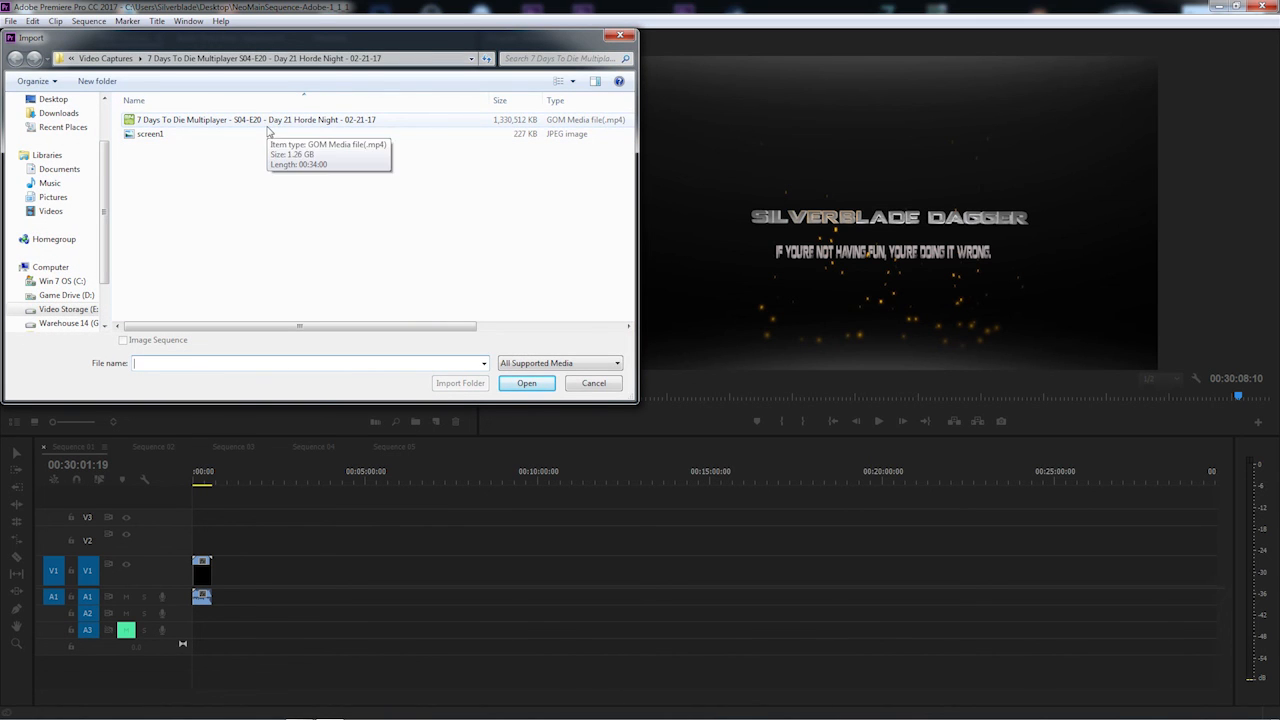
{"action": "left_click", "coordinate": [105, 58]}
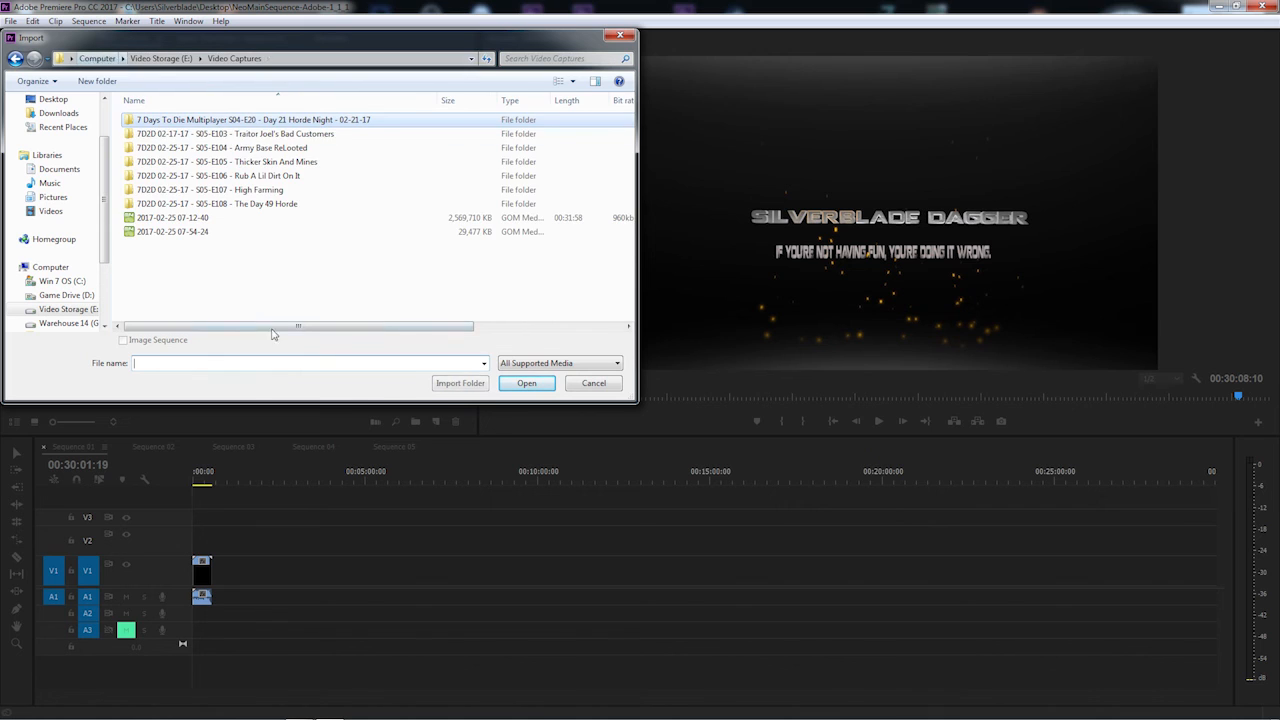
{"action": "double_click", "coordinate": [258, 148]}
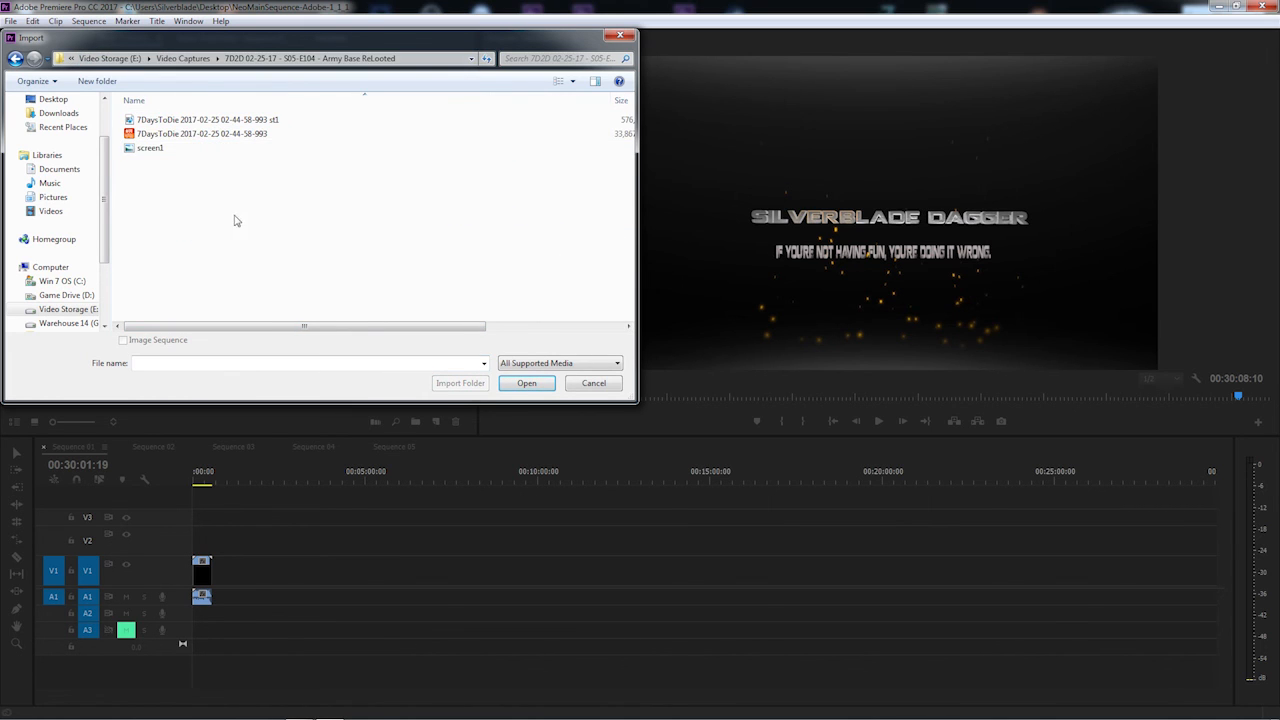
{"action": "left_click", "coordinate": [224, 122]}
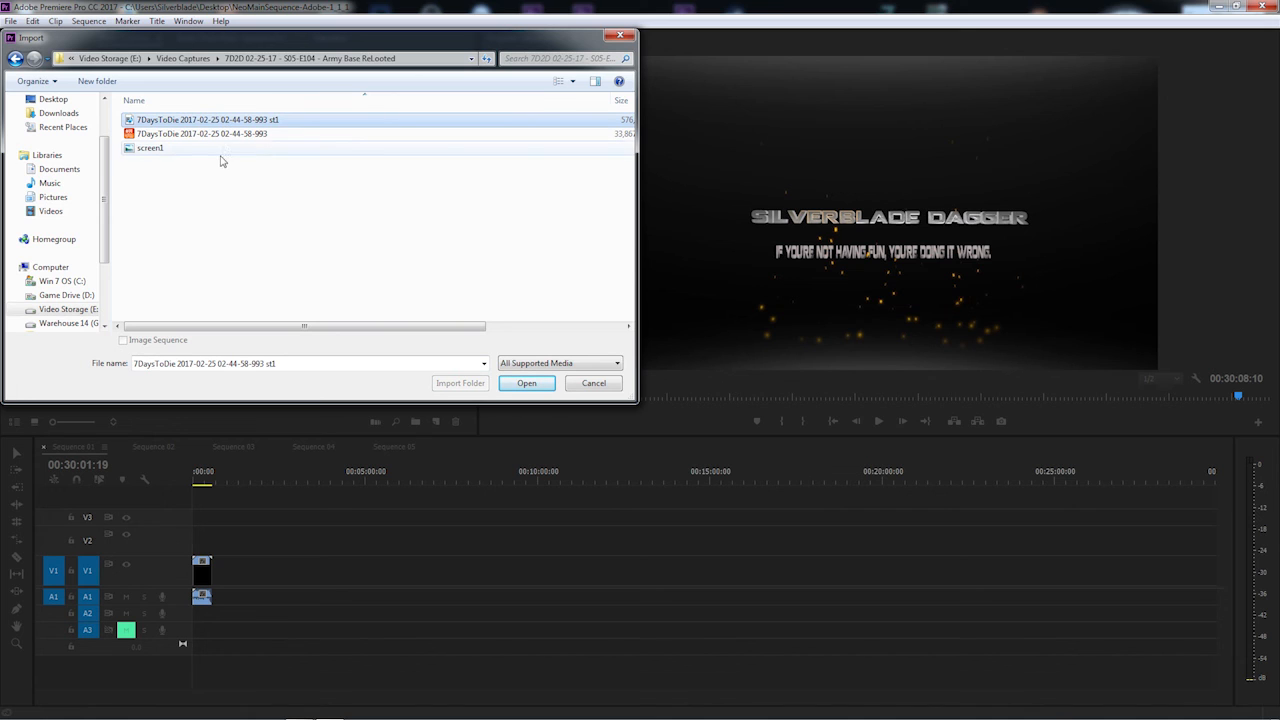
{"action": "left_click", "coordinate": [224, 134], "text": "shift"}
{"action": "left_click", "coordinate": [527, 383]}
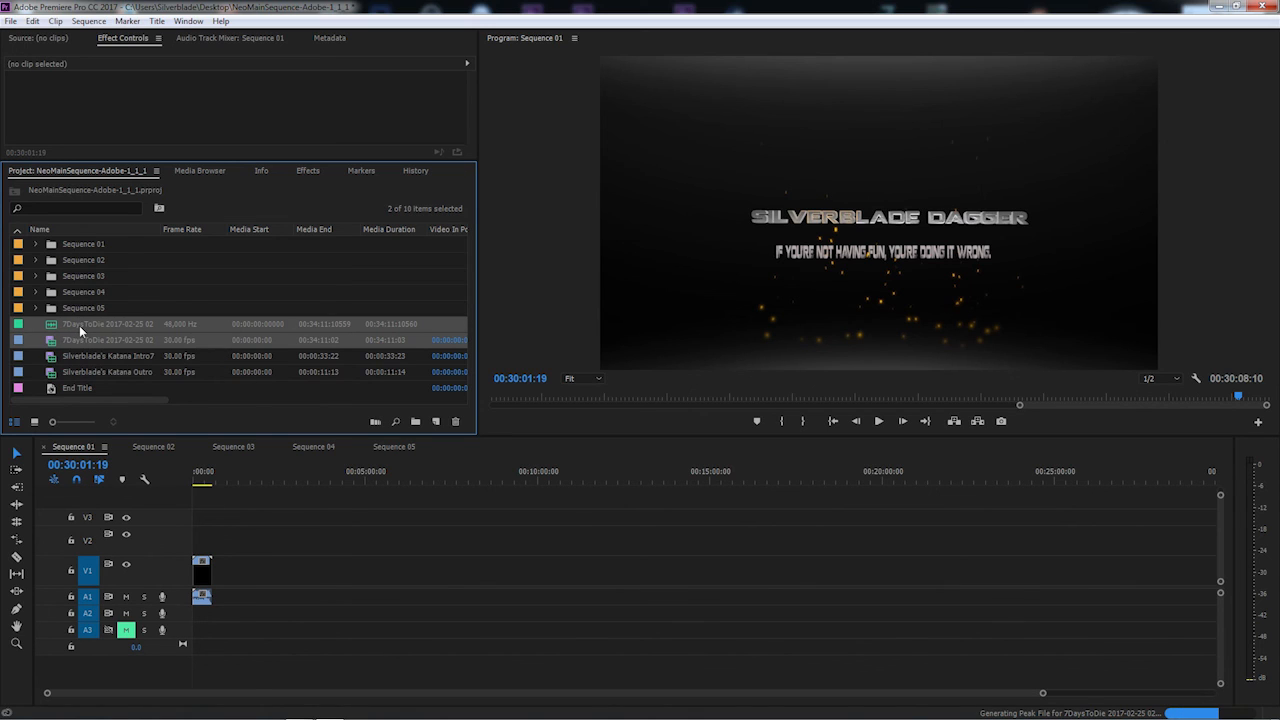
{"action": "key", "text": "Delete"}
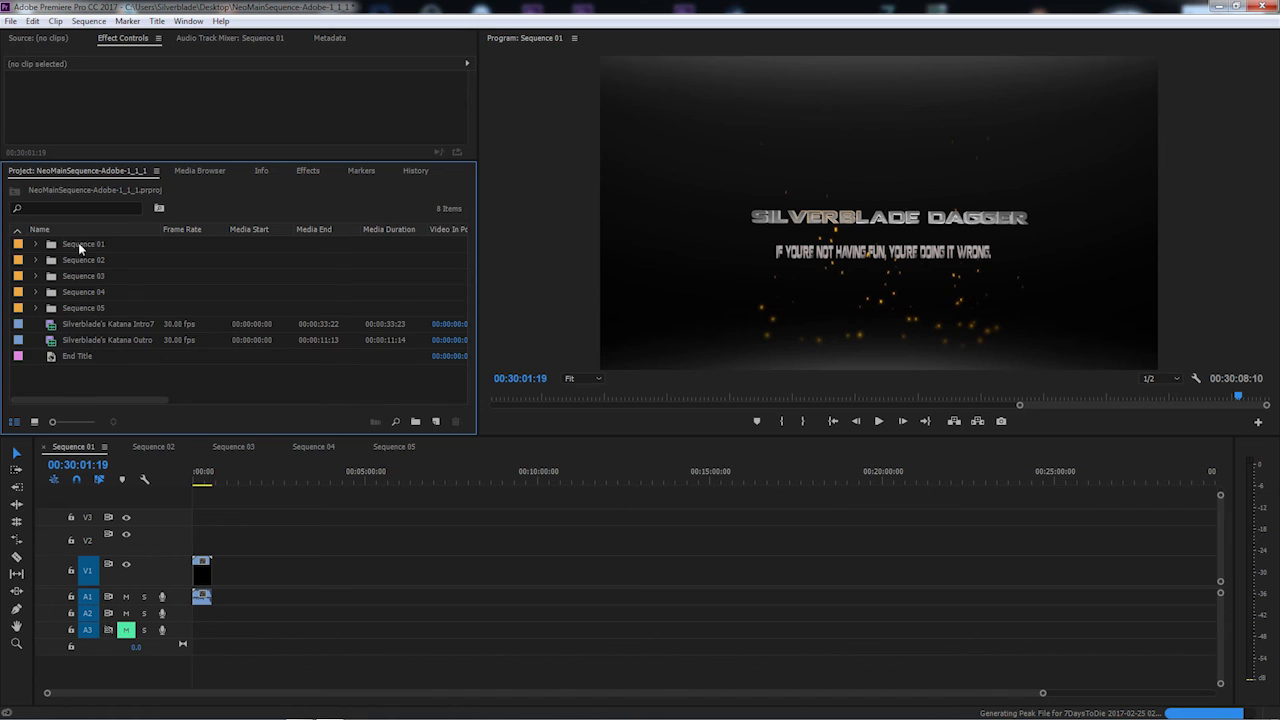
- With Sequence 02 open, import both 7DaysToDie media files from the S05-E105 - Thicker Skin And Mines folder and move them into the Sequence 02 bin
{"action": "left_click", "coordinate": [153, 447]}
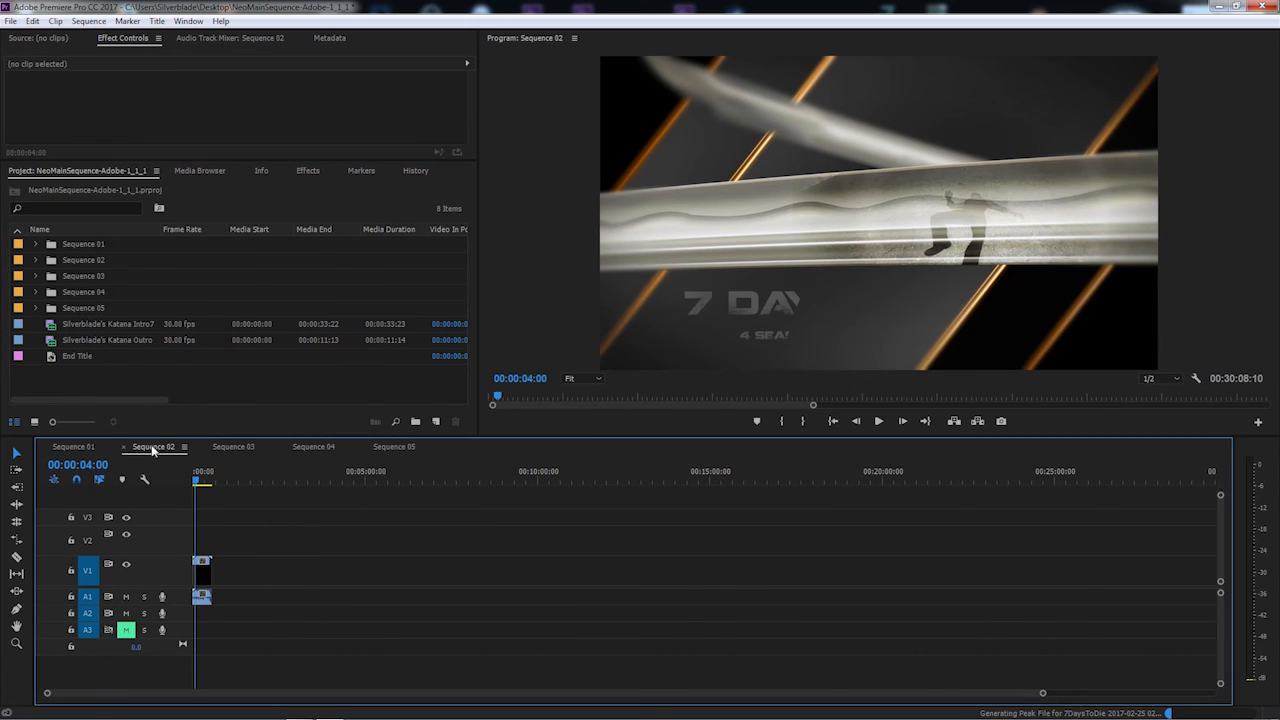
{"action": "right_click", "coordinate": [183, 377]}
{"action": "left_click", "coordinate": [245, 479]}
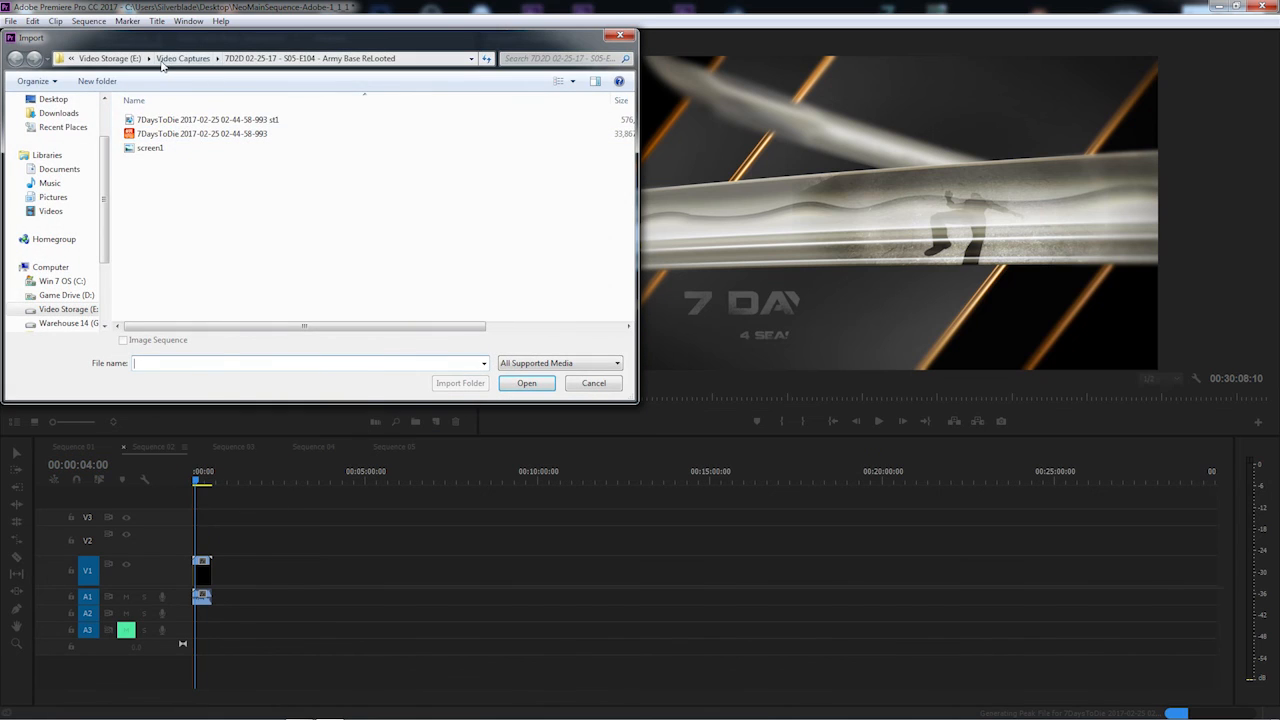
{"action": "left_click", "coordinate": [185, 60]}
{"action": "double_click", "coordinate": [265, 162]}
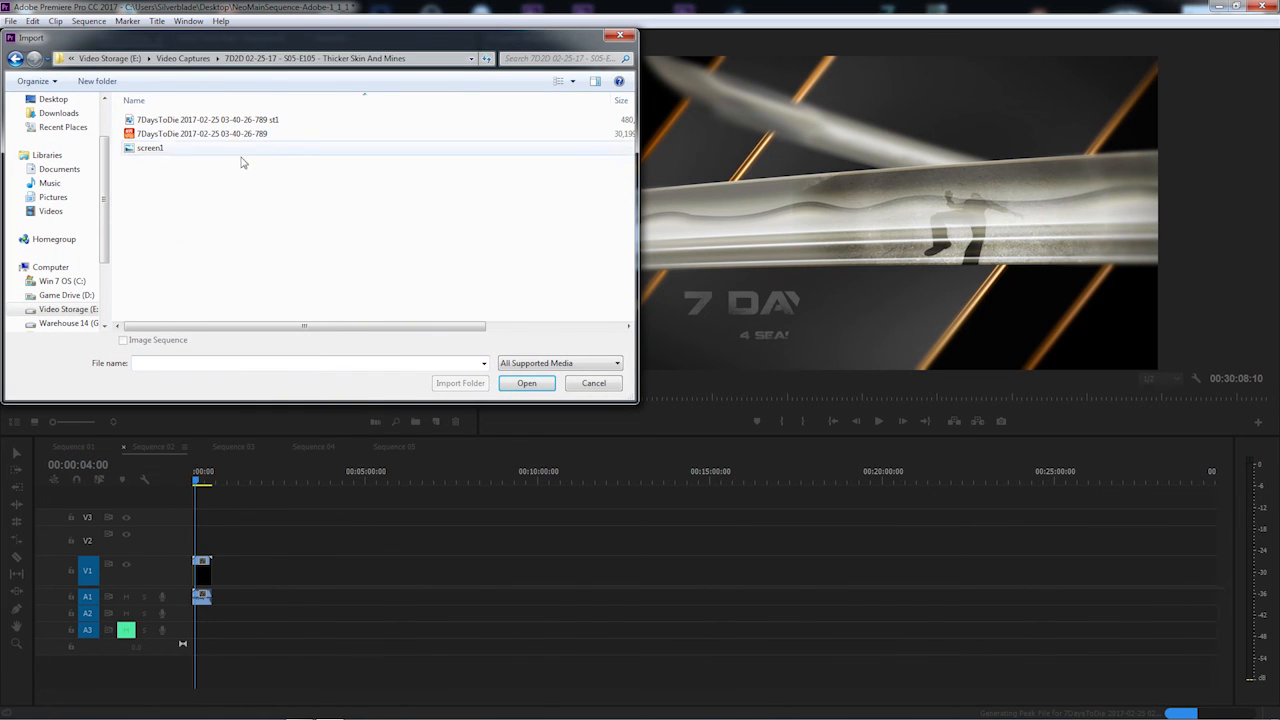
{"action": "left_click", "coordinate": [210, 120]}
{"action": "left_click", "coordinate": [236, 134], "text": "shift"}
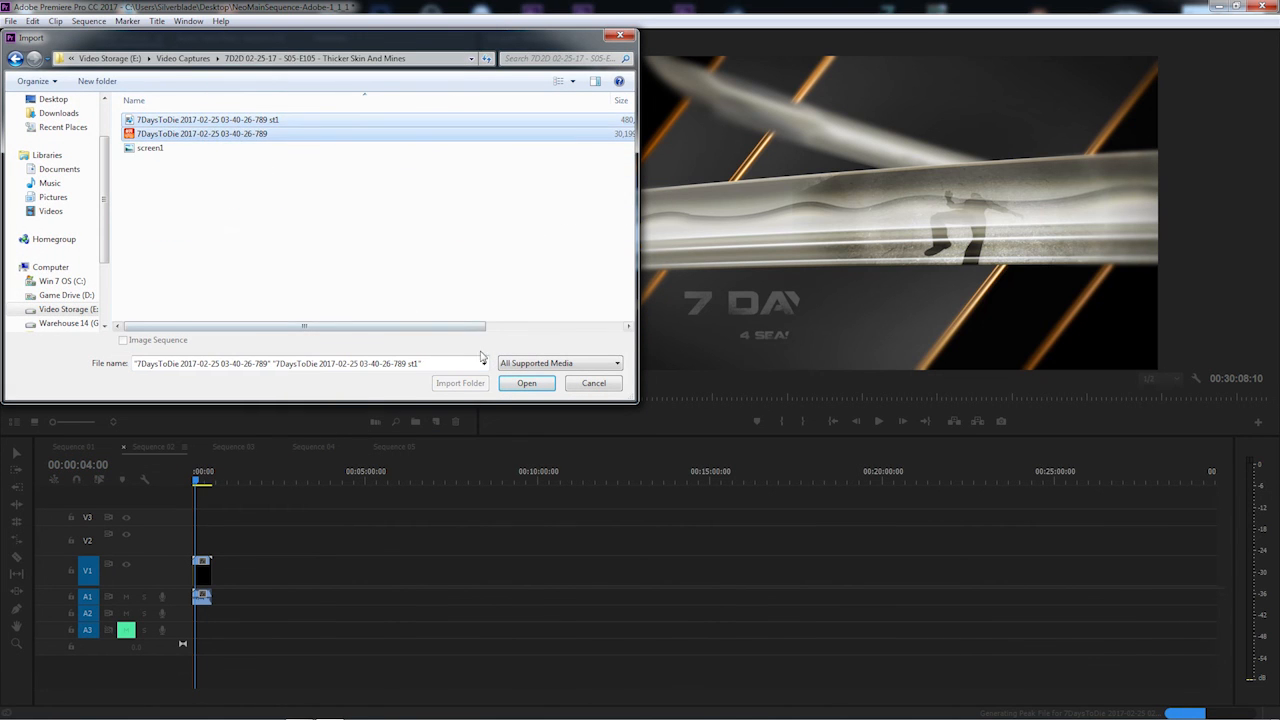
{"action": "left_click", "coordinate": [527, 383]}
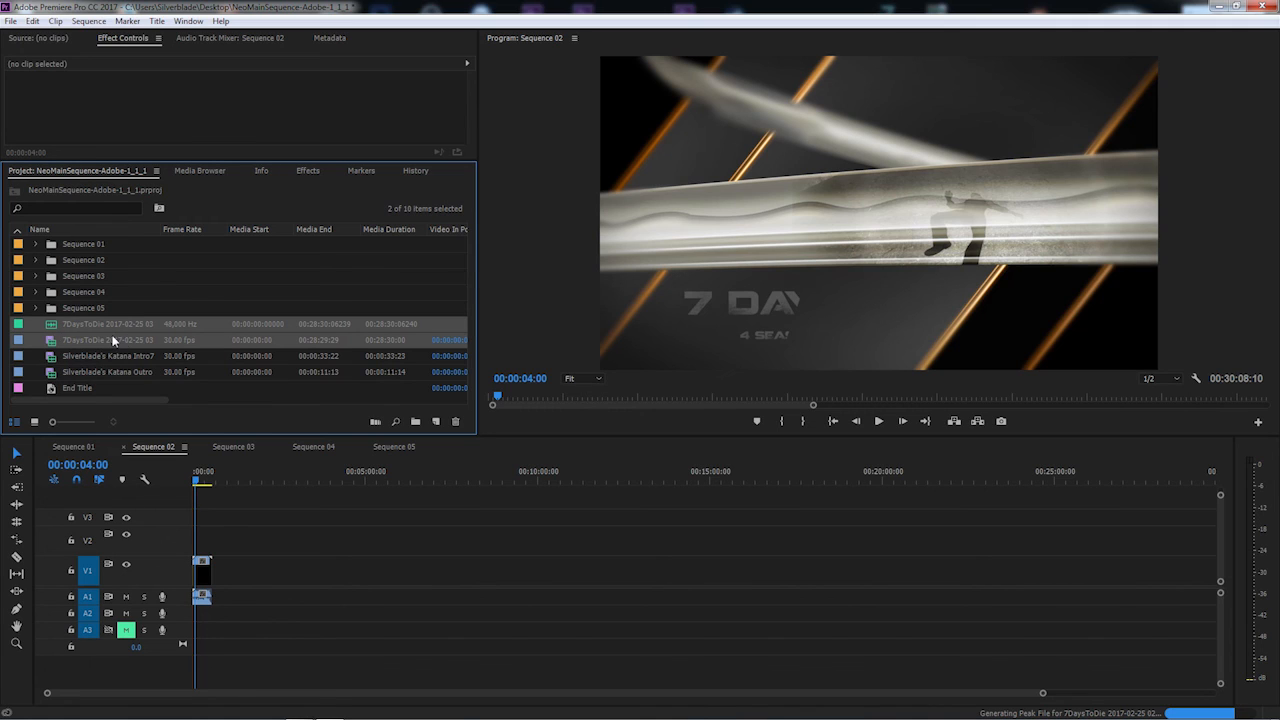
{"action": "key", "text": "Delete"}
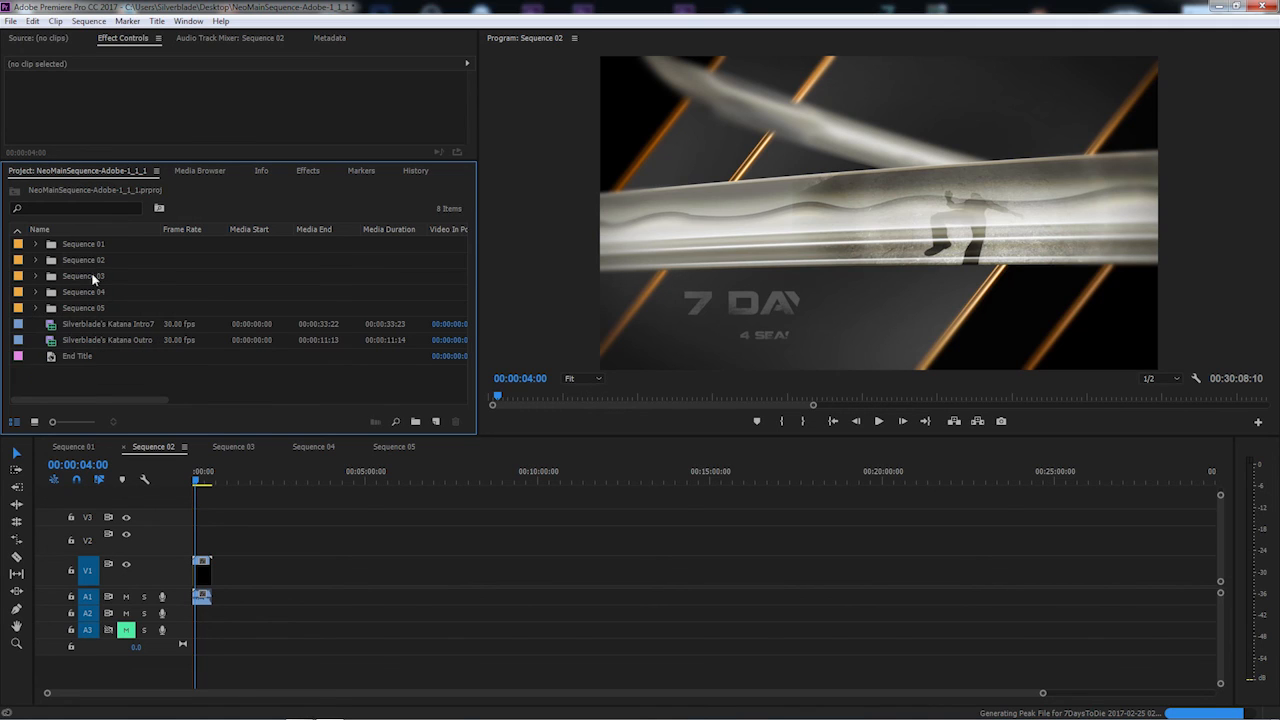
- With Sequence 03 open, import both 7DaysToDie media files from the S05-E106 - Rub A Lil Dirt On It folder into the Sequence 03 bin
{"action": "left_click", "coordinate": [233, 447]}
{"action": "right_click", "coordinate": [160, 366]}
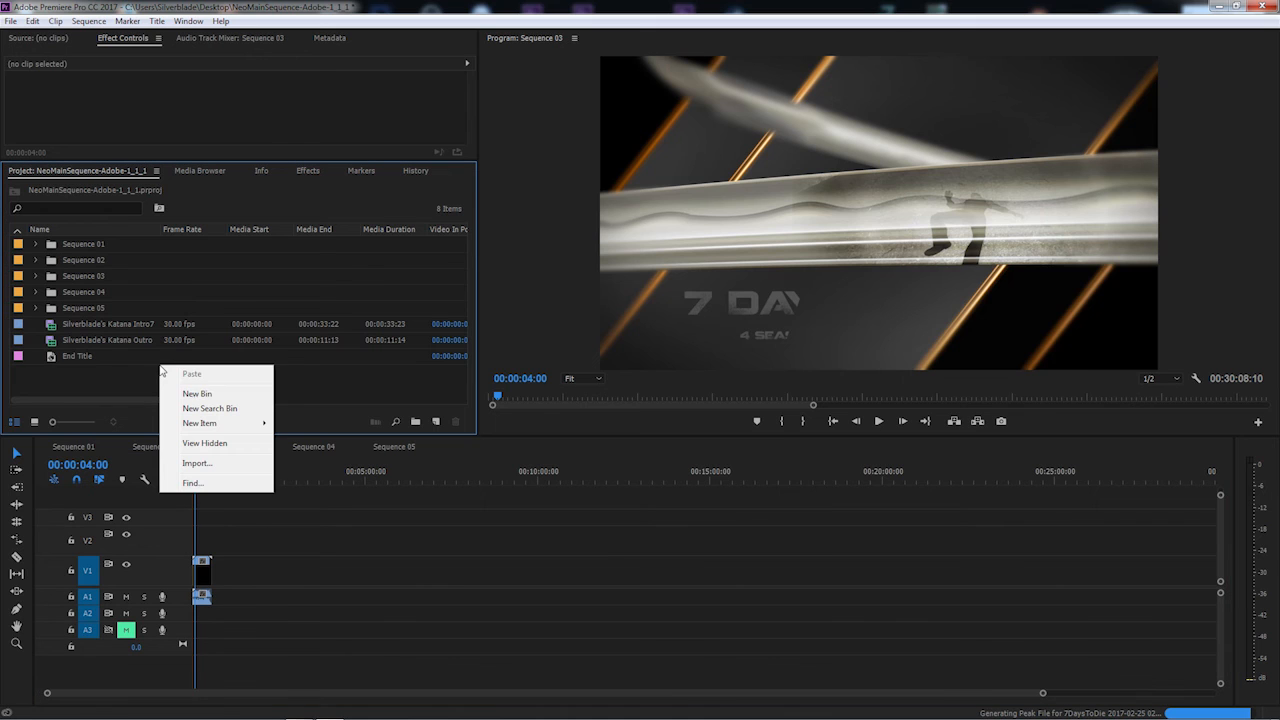
{"action": "left_click", "coordinate": [219, 465]}
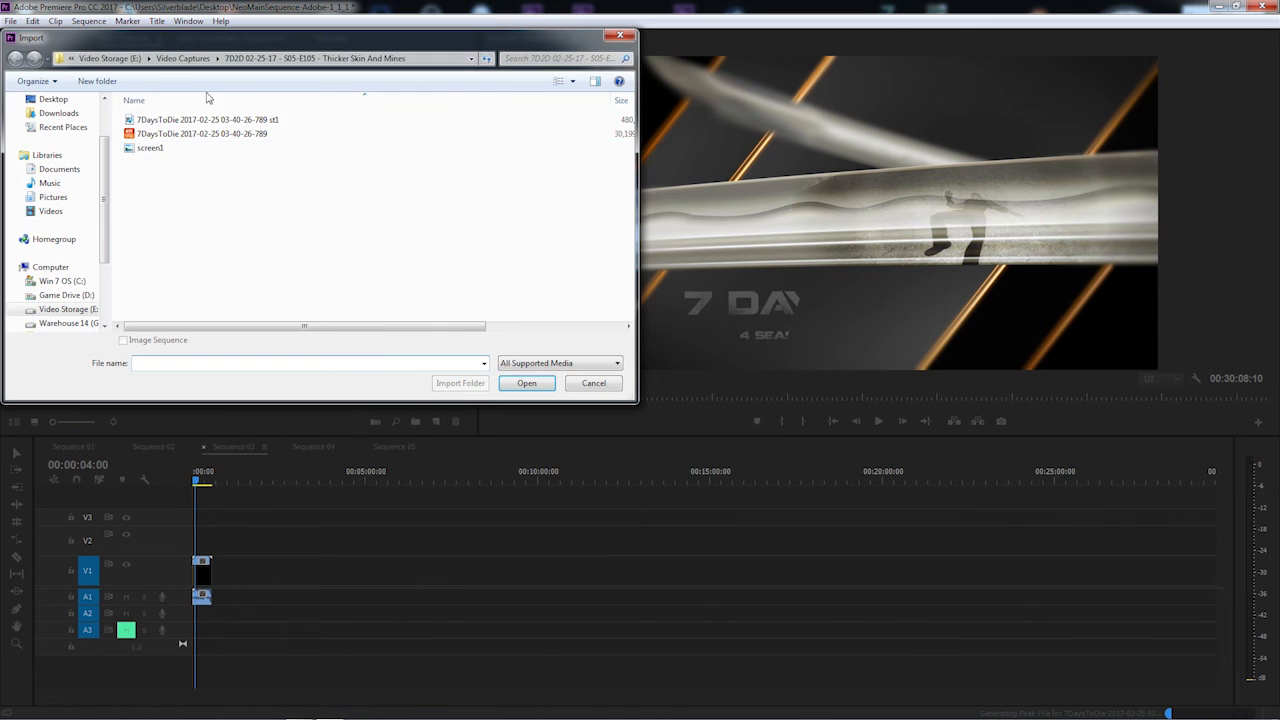
{"action": "double_click", "coordinate": [265, 175]}
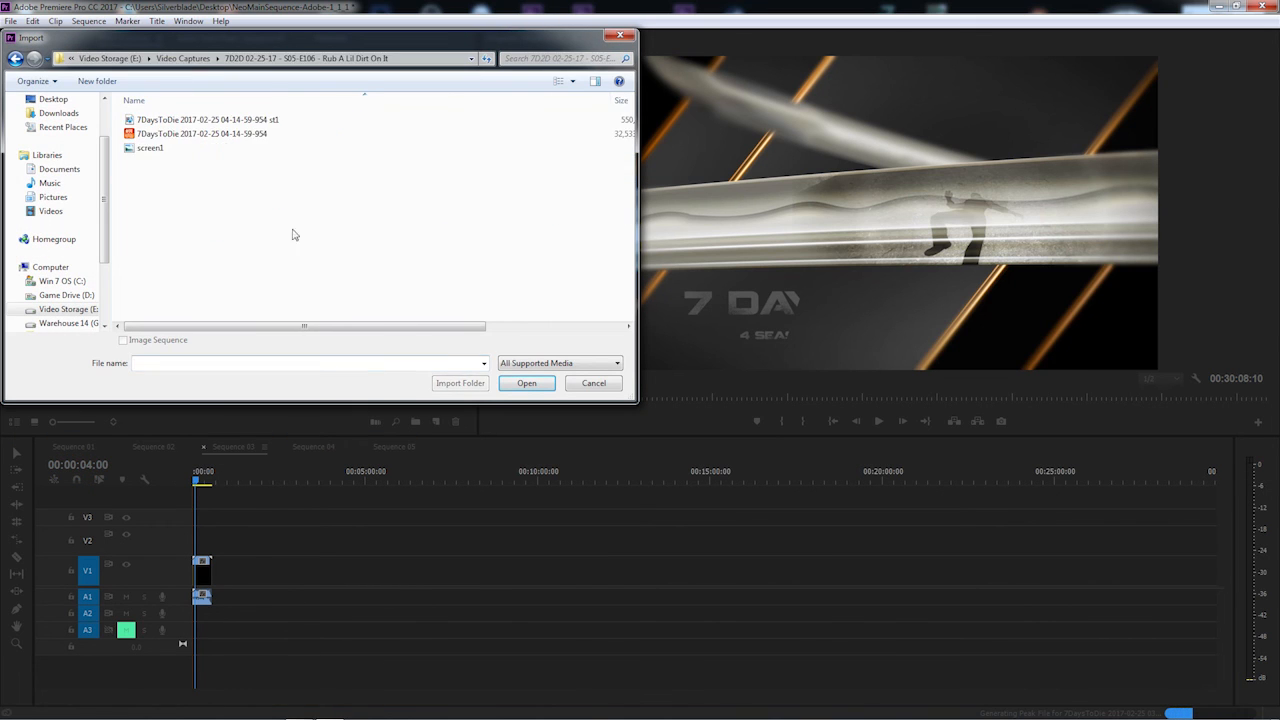
{"action": "left_click", "coordinate": [238, 135]}
{"action": "left_click", "coordinate": [220, 120], "text": "ctrl"}
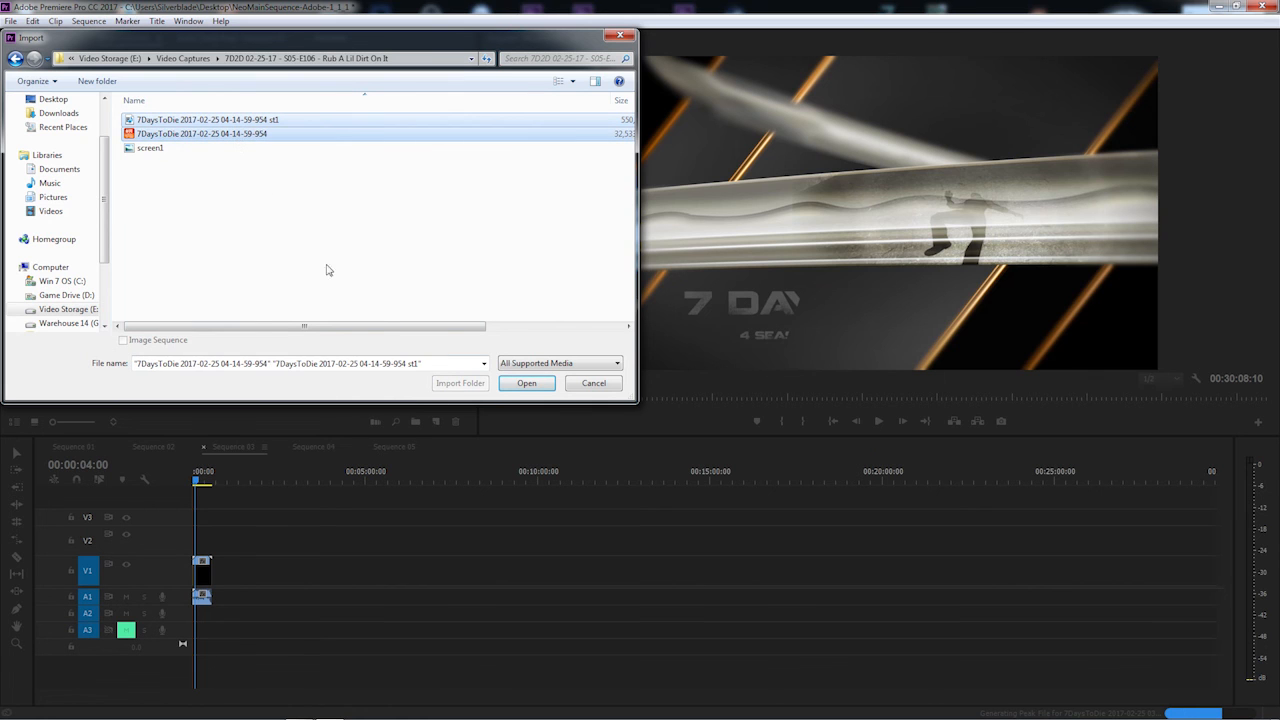
{"action": "left_click", "coordinate": [523, 383]}
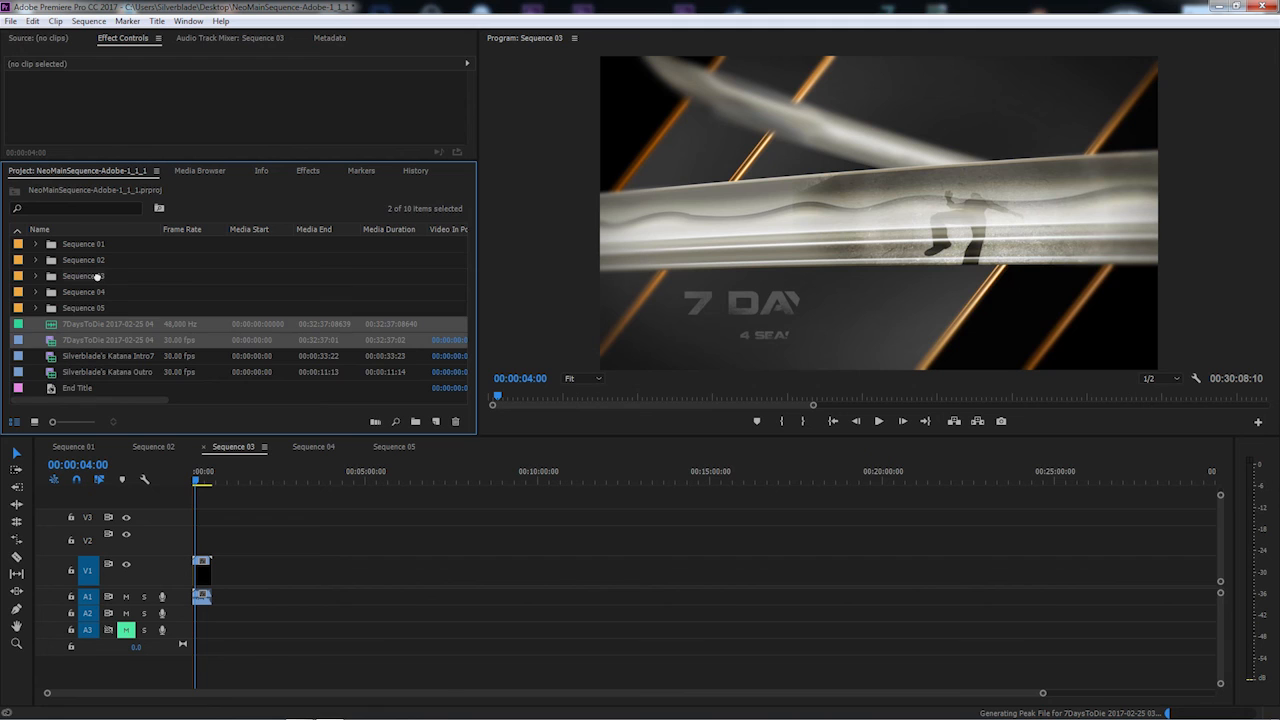
{"action": "key", "text": "Delete"}
- With Sequence 04 open, import both 7DaysToDie media files from the S05-E107 - High Farming folder and move them into the Sequence 04 bin
{"action": "left_click", "coordinate": [319, 450]}
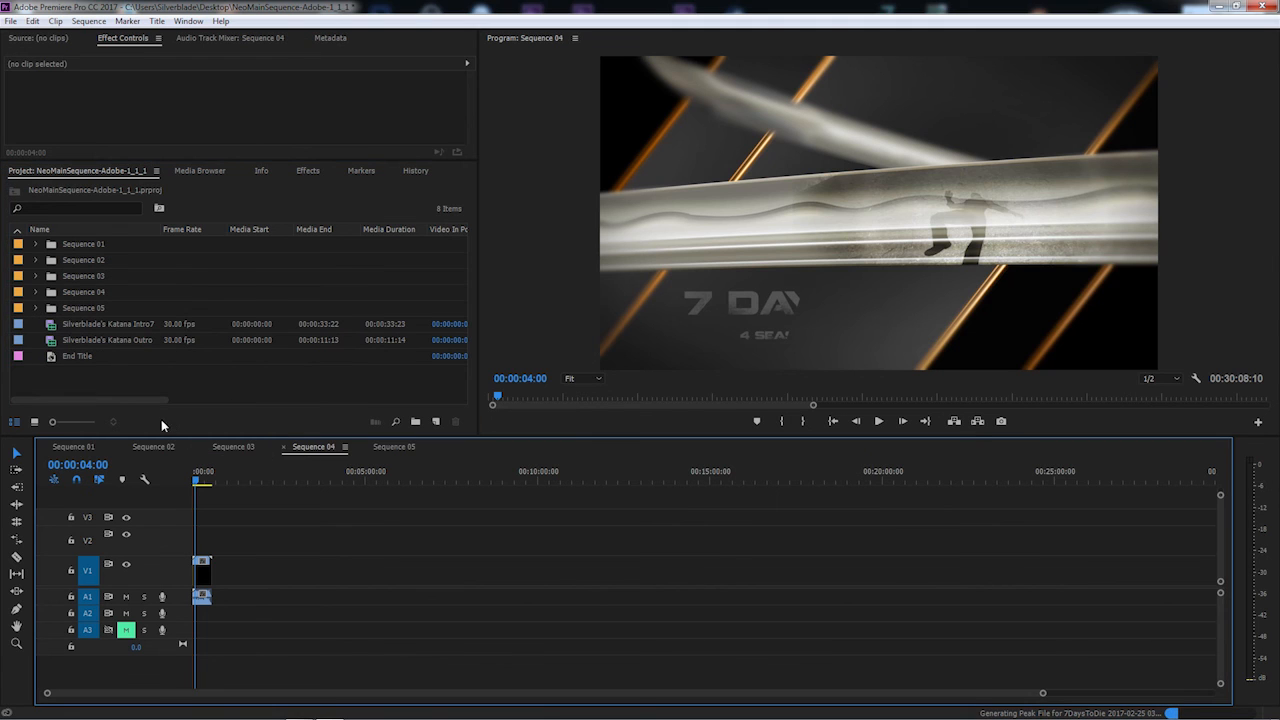
{"action": "right_click", "coordinate": [188, 371]}
{"action": "left_click", "coordinate": [251, 474]}
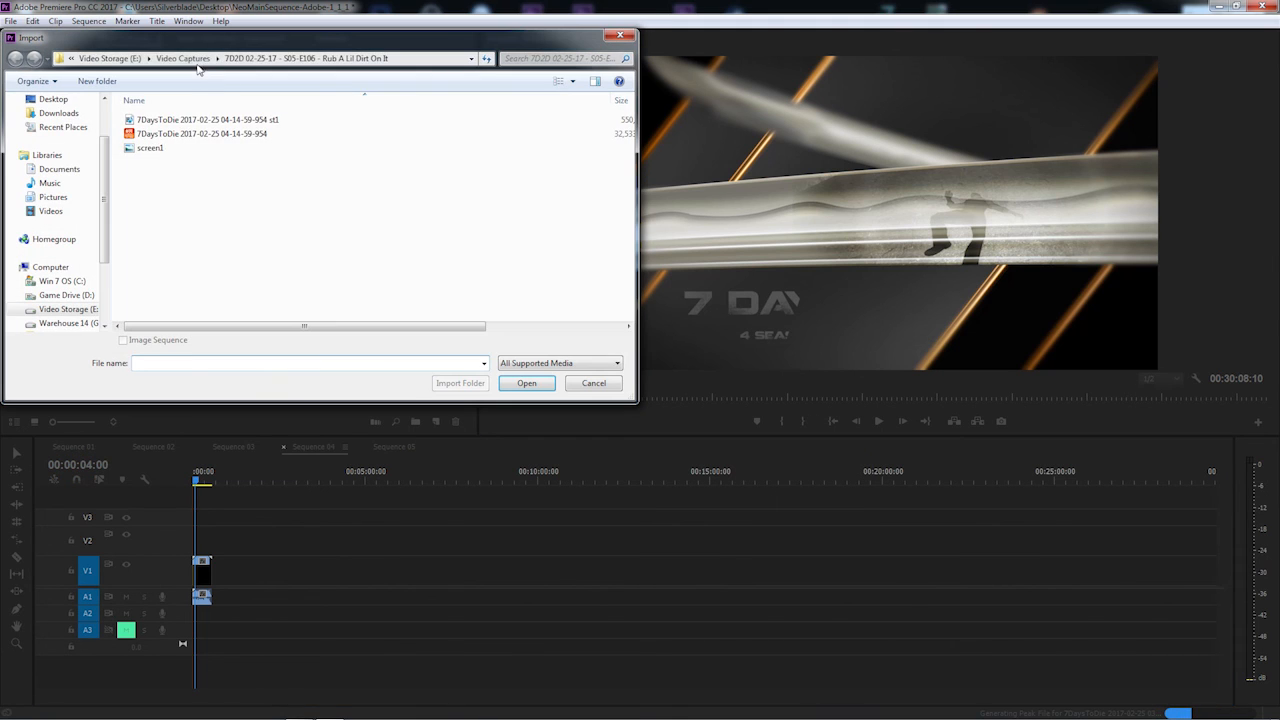
{"action": "left_click", "coordinate": [195, 58]}
{"action": "double_click", "coordinate": [256, 190]}
{"action": "left_click", "coordinate": [215, 120]}
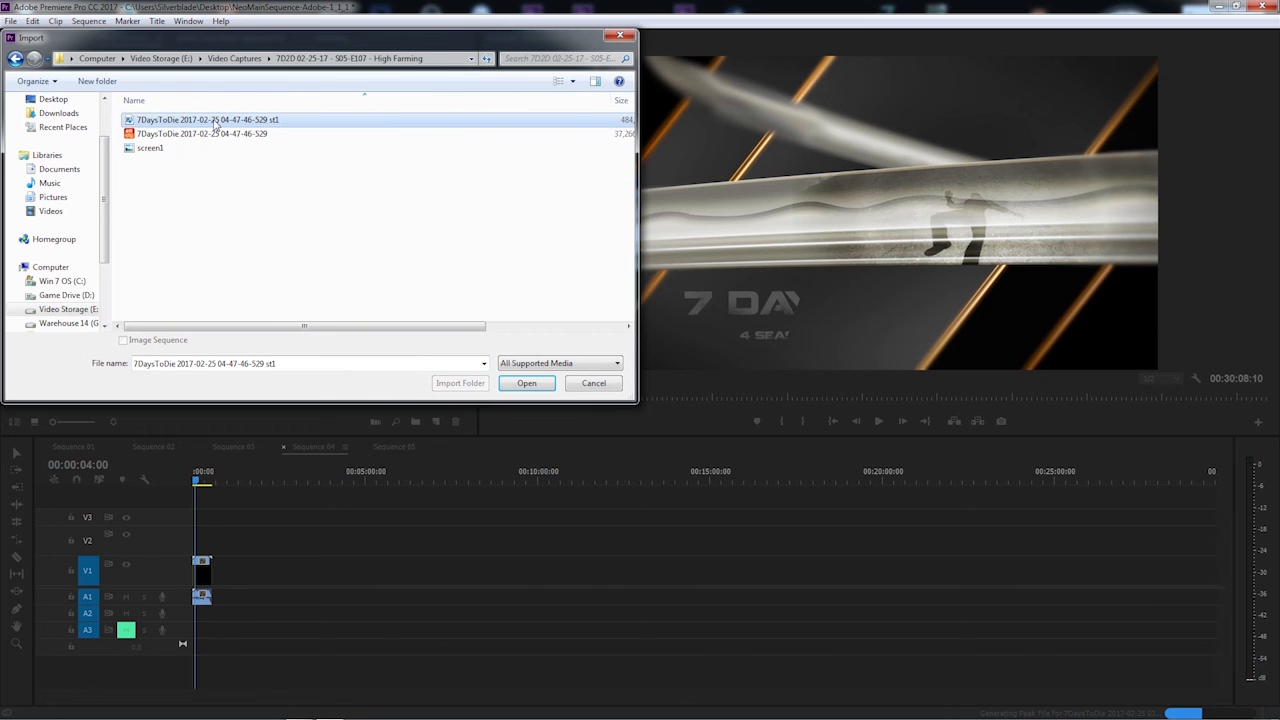
{"action": "left_click", "coordinate": [215, 134], "text": "ctrl"}
{"action": "left_click", "coordinate": [526, 383]}
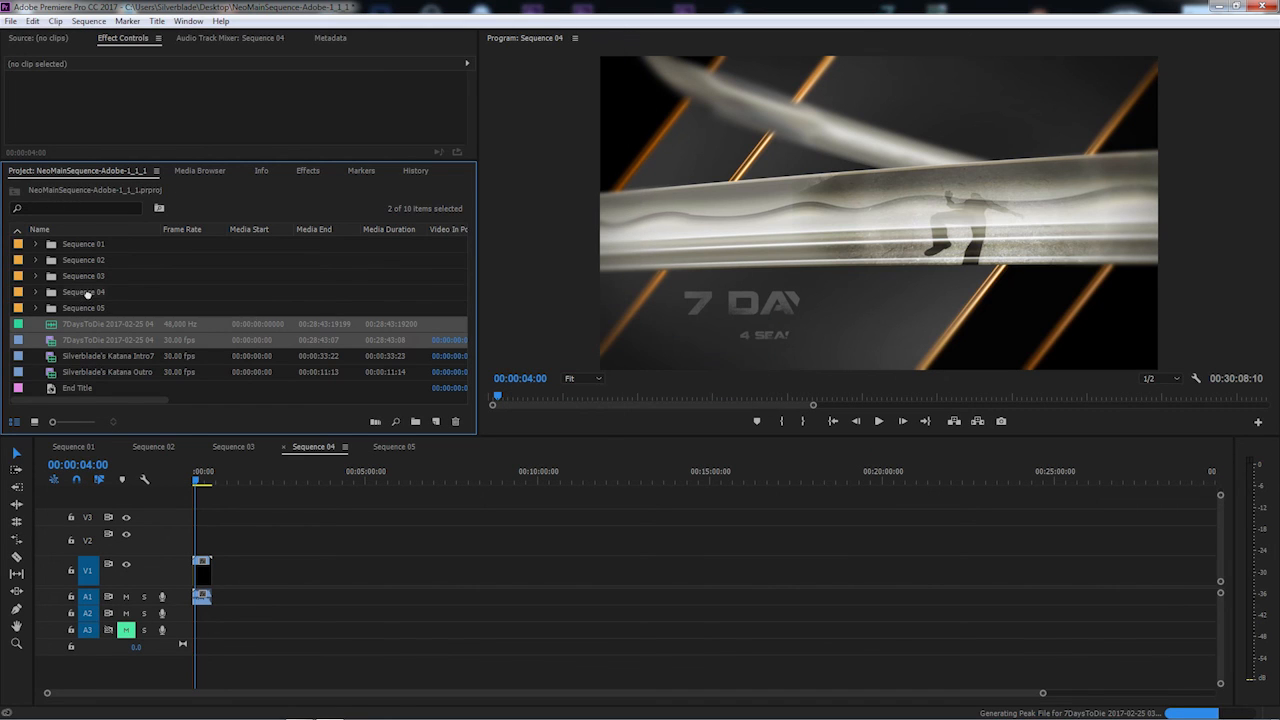
{"action": "key", "text": "Delete"}
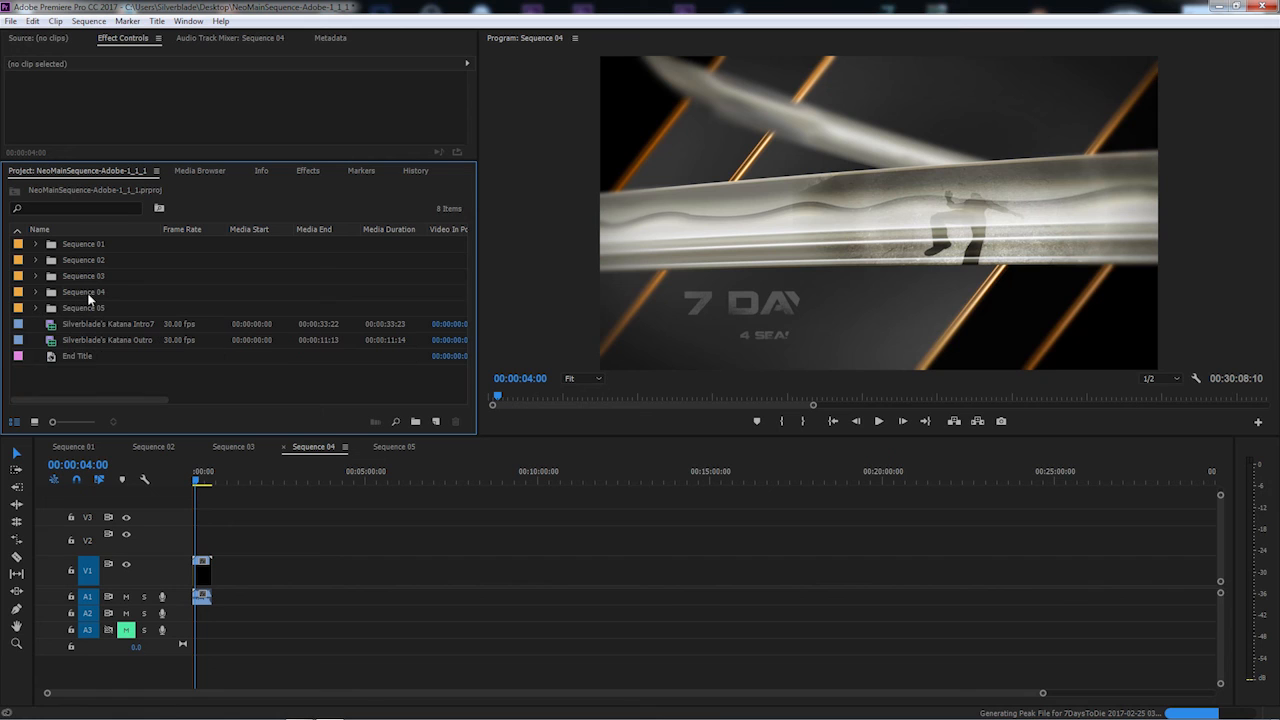
- With Sequence 05 open, import both 7DaysToDie media files from the S05-E108 - The Day 49 Horde folder into the Sequence 05 bin
{"action": "left_click", "coordinate": [391, 446]}
{"action": "right_click", "coordinate": [223, 381]}
{"action": "left_click", "coordinate": [272, 479]}
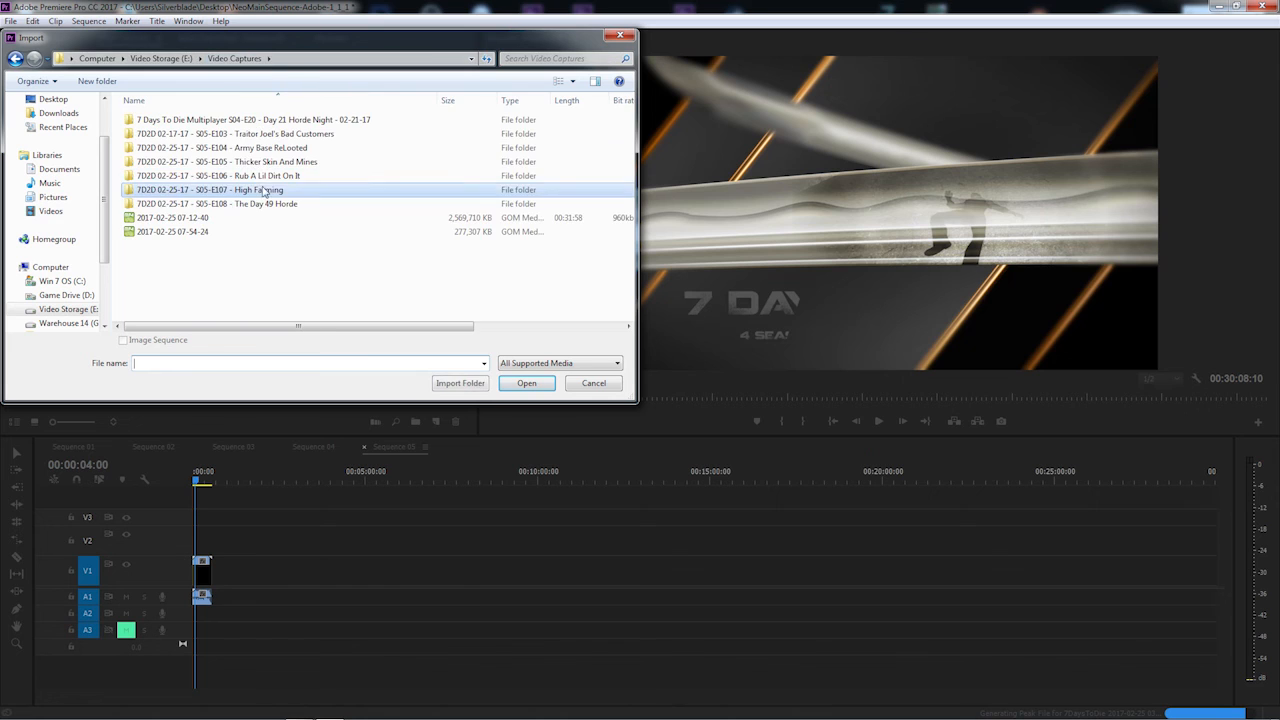
{"action": "double_click", "coordinate": [250, 203]}
{"action": "left_click", "coordinate": [240, 120]}
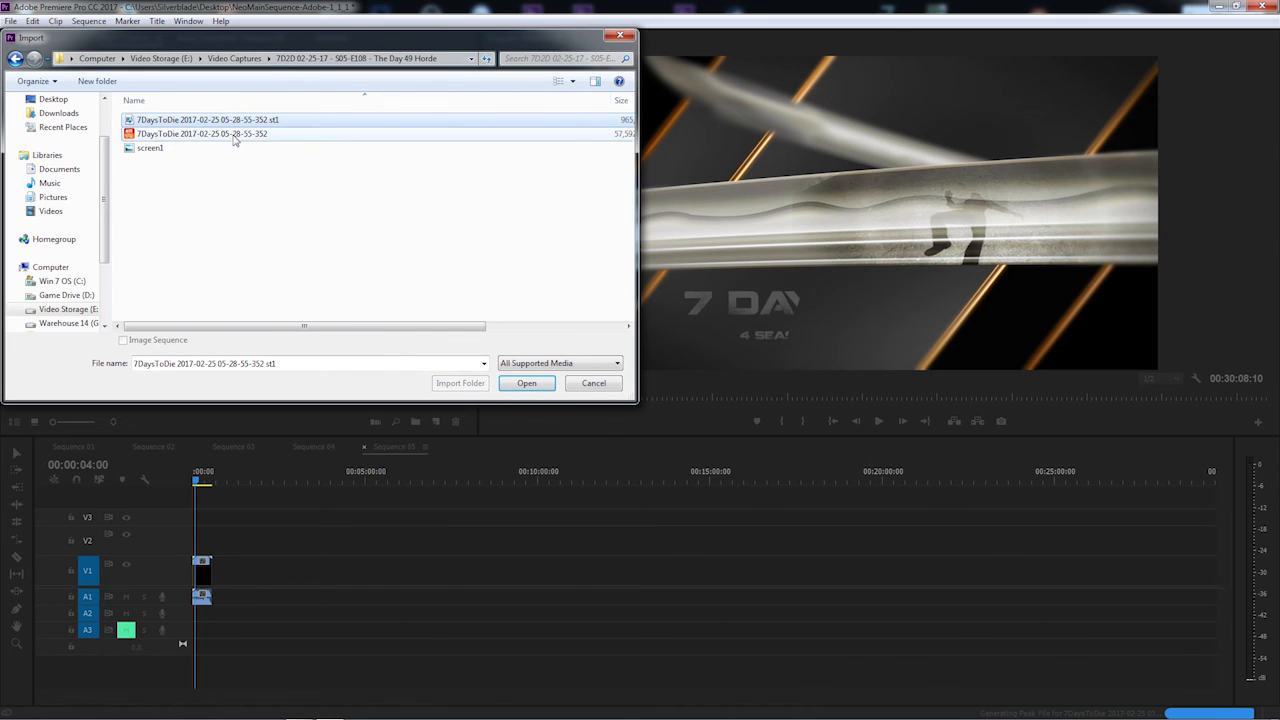
{"action": "left_click", "coordinate": [234, 135], "text": "shift"}
{"action": "left_click", "coordinate": [526, 383]}
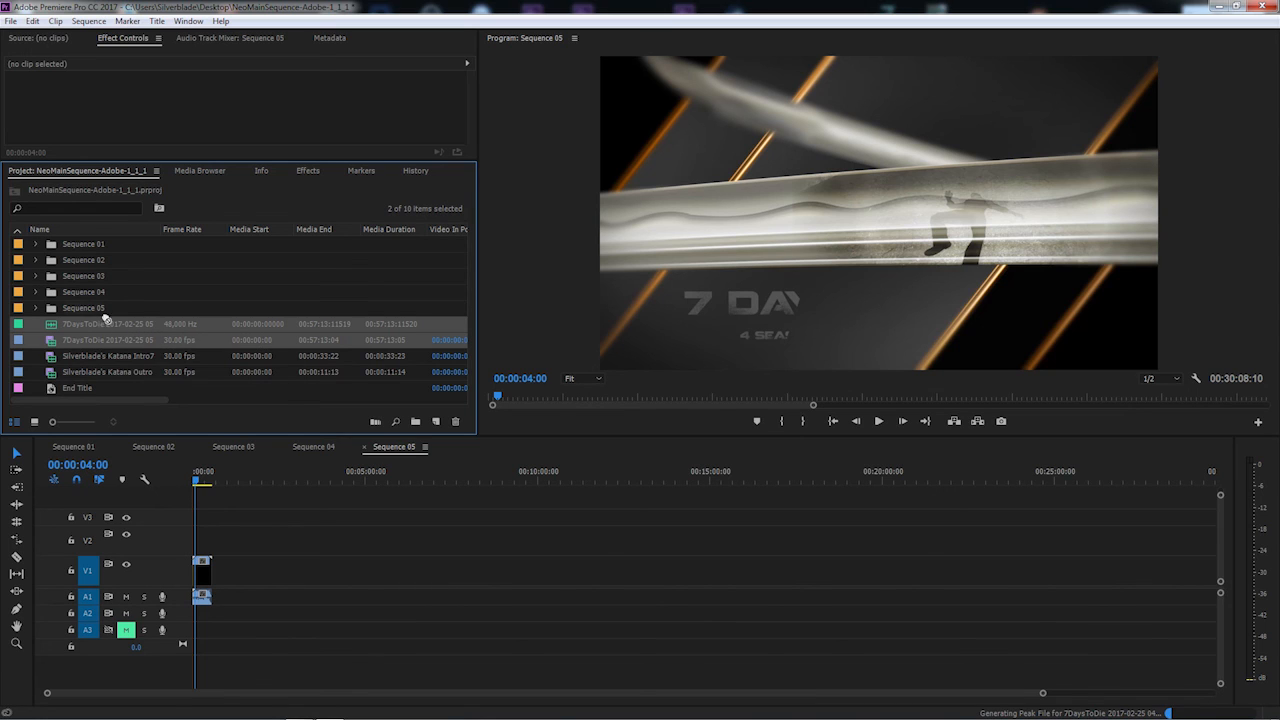
{"action": "key", "text": "Delete"}
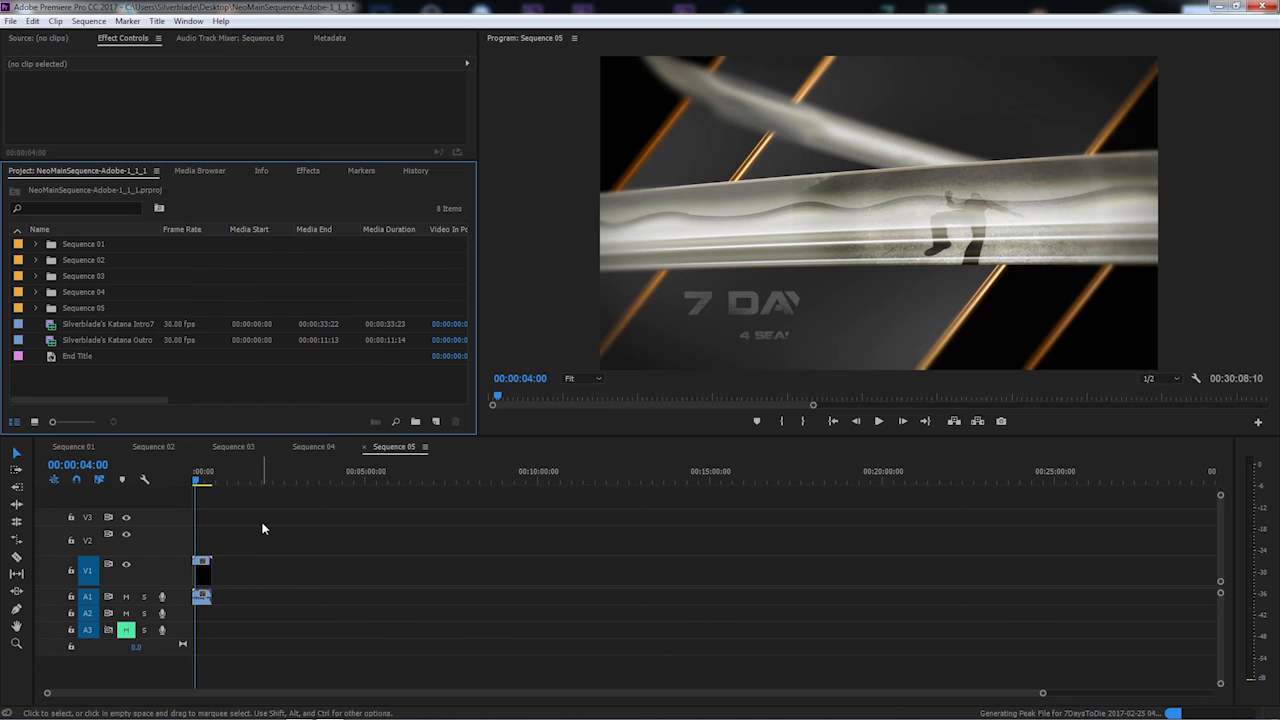
- In Sequence 01, place the 7DaysToDie AVI clip on V1/A1 directly after the intro and its separate audio file beneath it on A2
{"action": "left_click", "coordinate": [89, 245]}
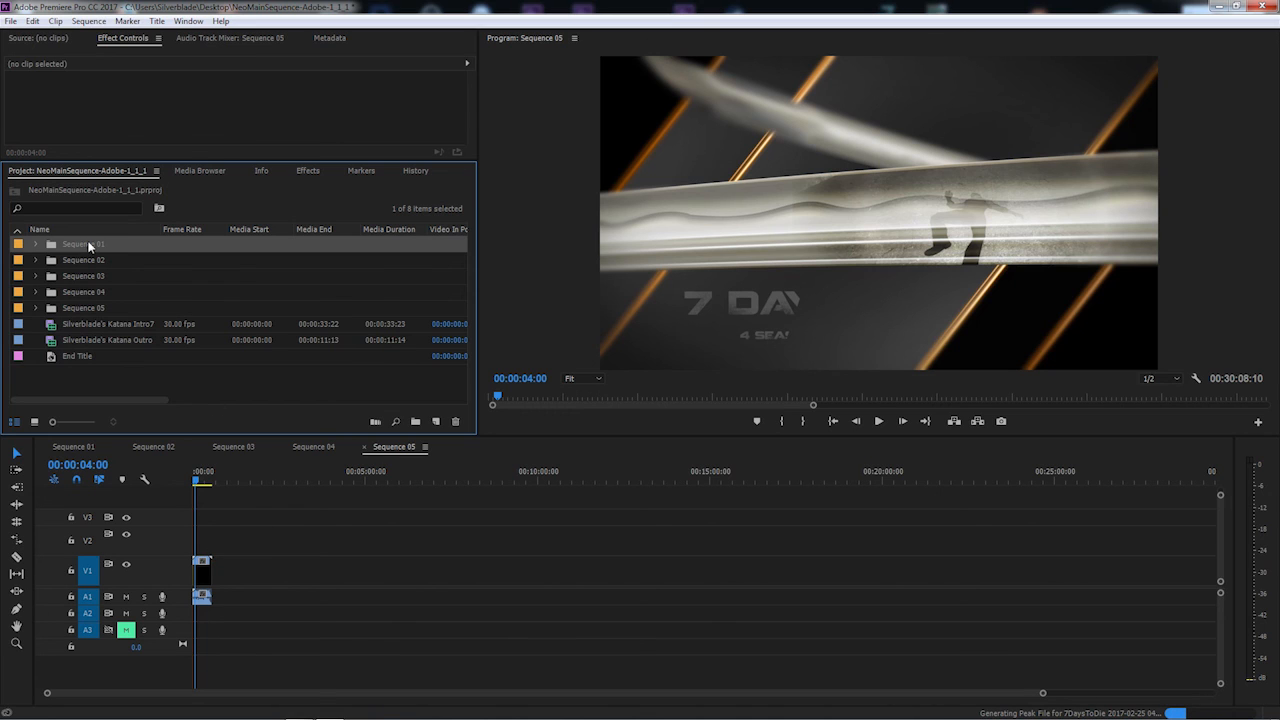
{"action": "left_click", "coordinate": [66, 448]}
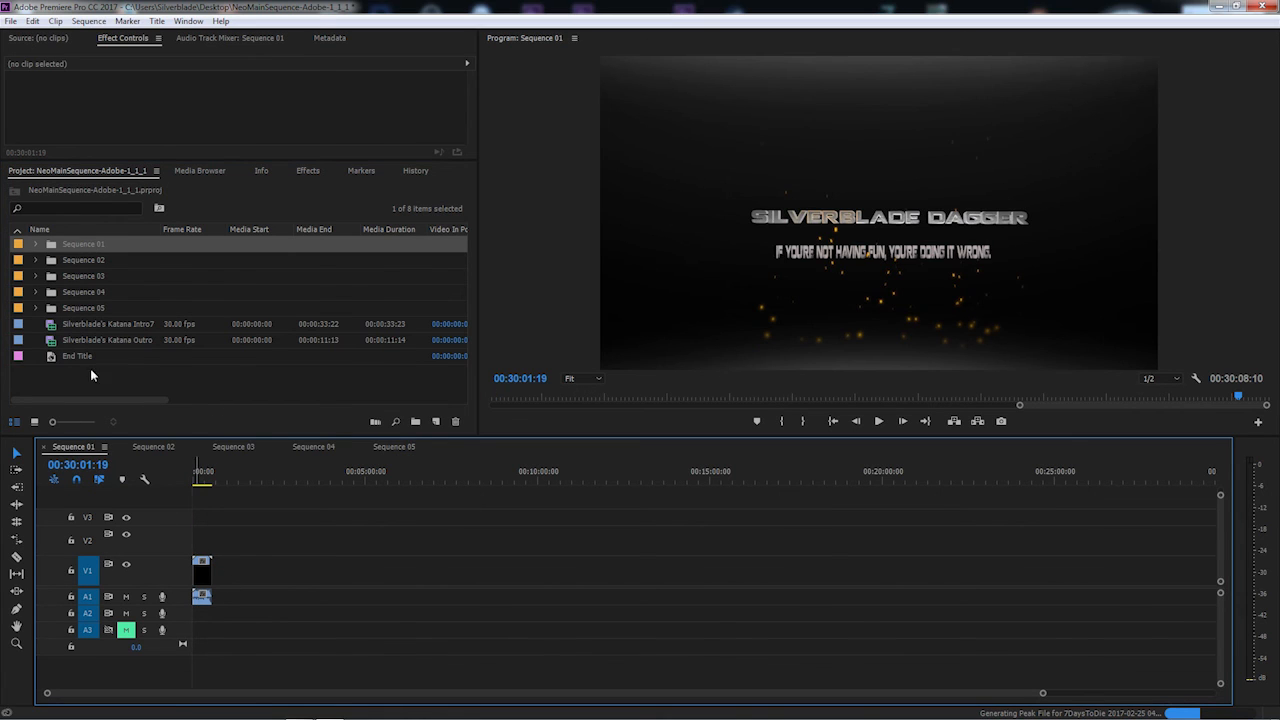
{"action": "left_click", "coordinate": [36, 244]}
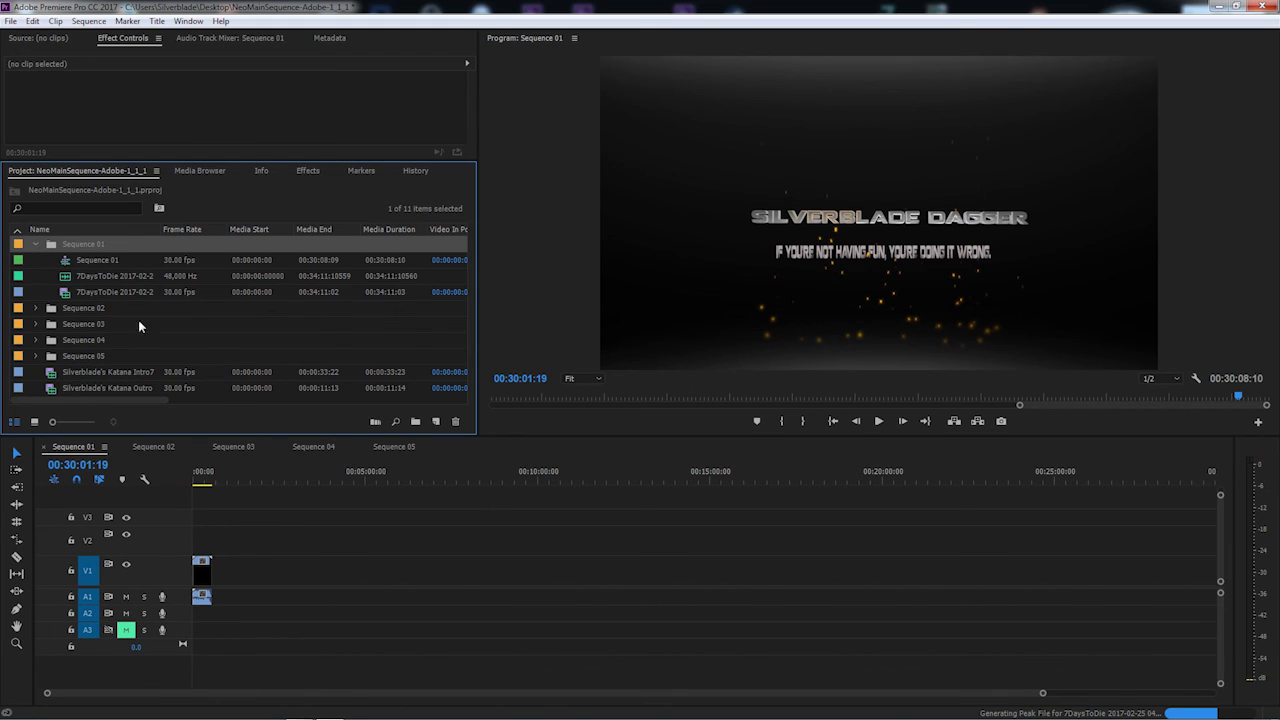
{"action": "left_click", "coordinate": [117, 293]}
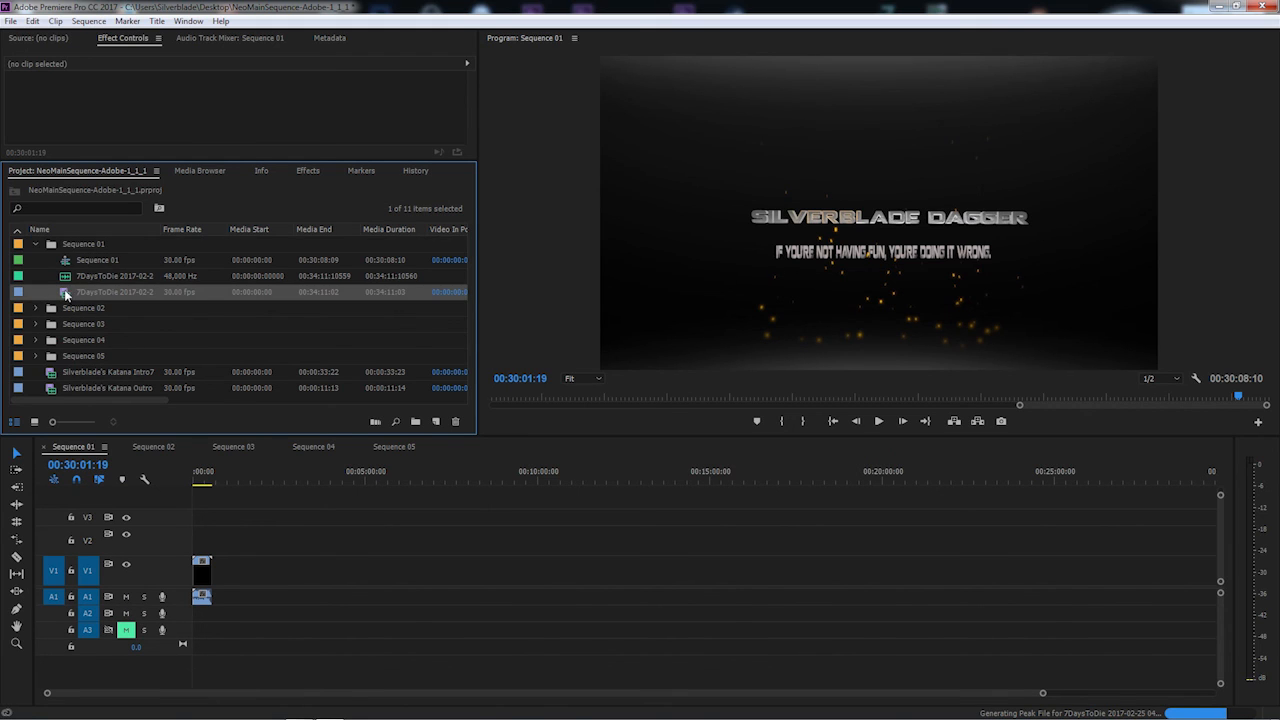
{"action": "left_click_drag", "start_coordinate": [65, 293], "coordinate": [219, 590]}
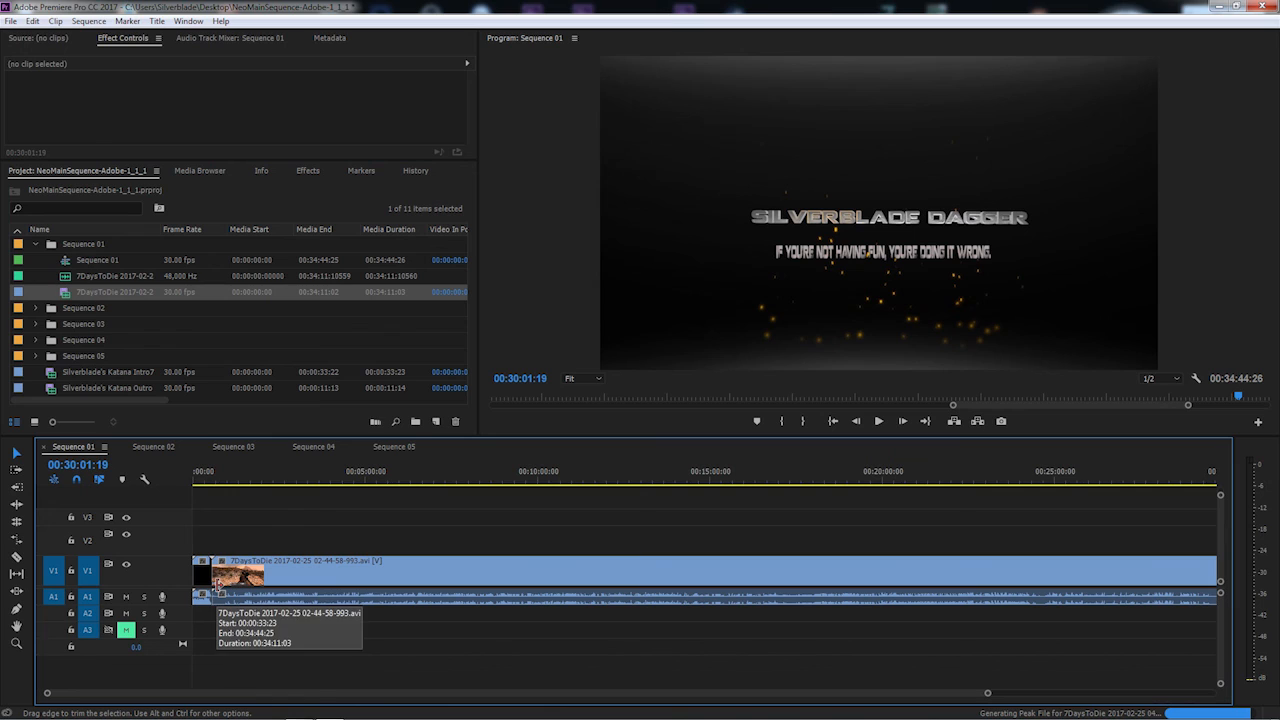
{"action": "left_click", "coordinate": [70, 277]}
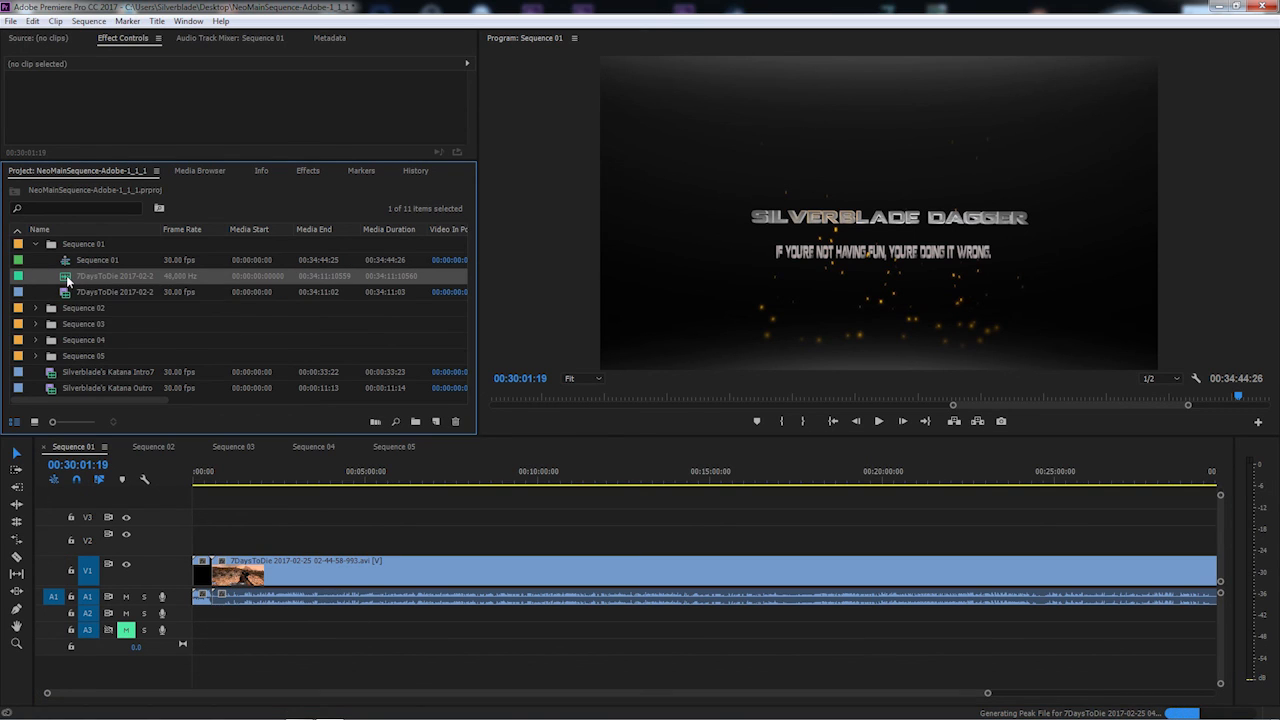
{"action": "left_click_drag", "start_coordinate": [240, 573], "coordinate": [216, 617]}
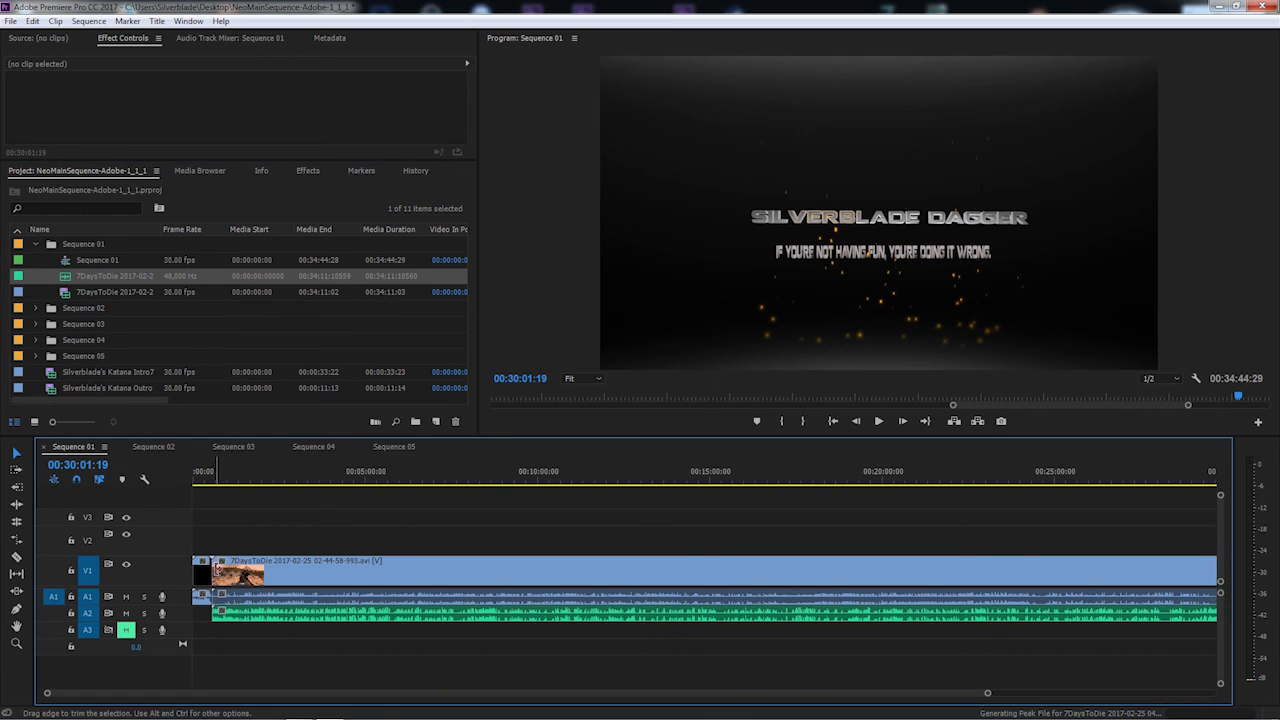
- Set the playhead to 00:00:29:00 and inspect the join between the Katana intro and the gameplay clips in close-up
{"action": "left_click", "coordinate": [211, 481]}
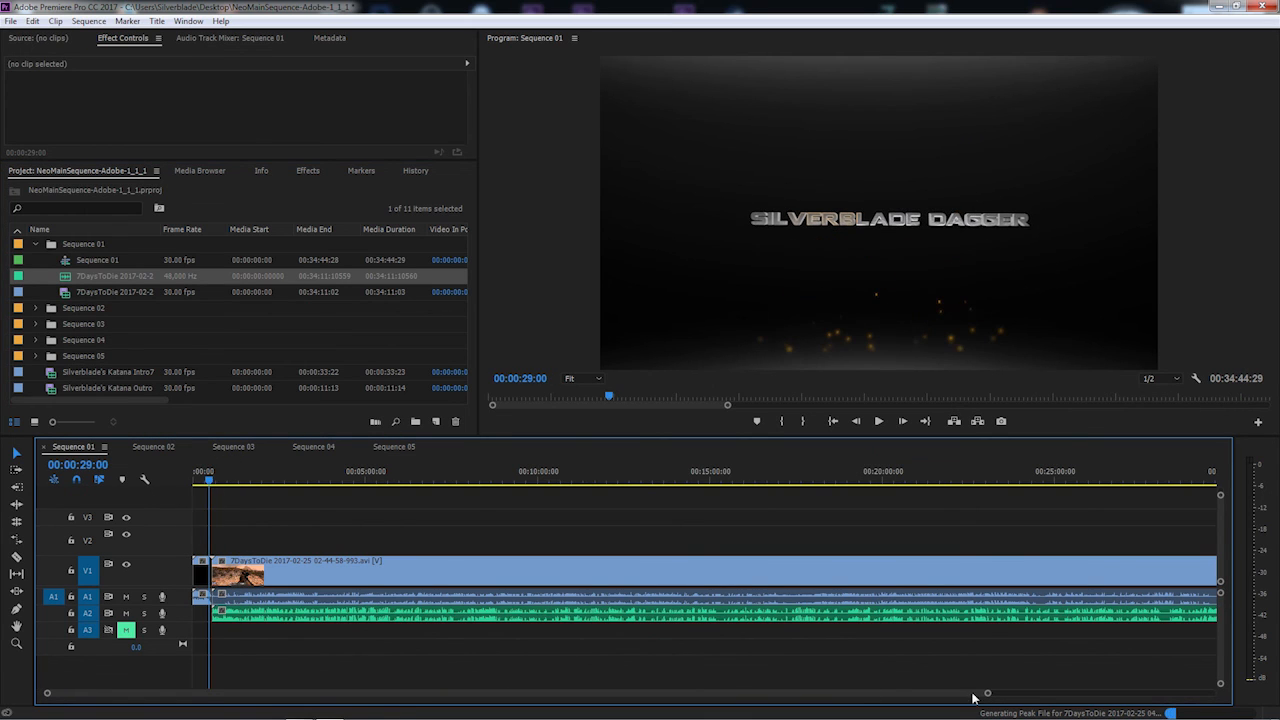
{"action": "left_click_drag", "start_coordinate": [987, 695], "coordinate": [582, 717]}
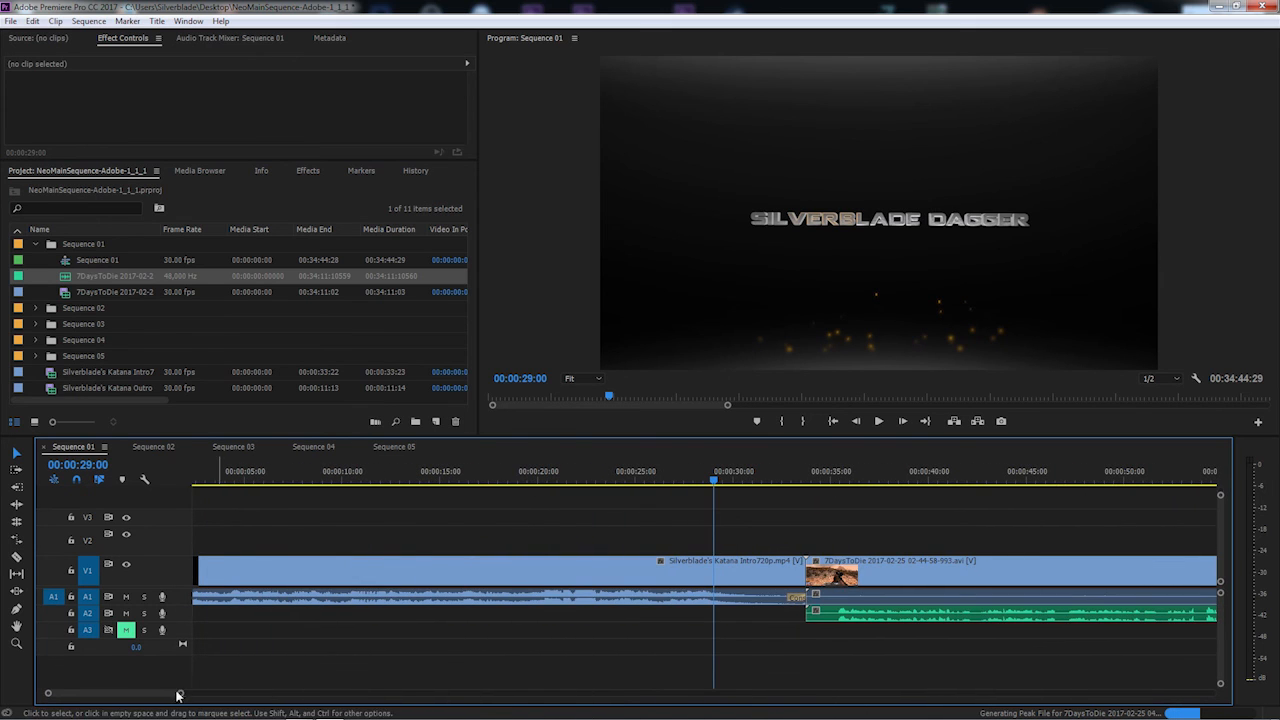
{"action": "mouse_move", "coordinate": [143, 693]}
{"action": "left_mouse_down"}
{"action": "mouse_move", "coordinate": [246, 696]}
{"action": "mouse_move", "coordinate": [149, 703]}
{"action": "mouse_move", "coordinate": [154, 716]}
{"action": "left_mouse_up"}
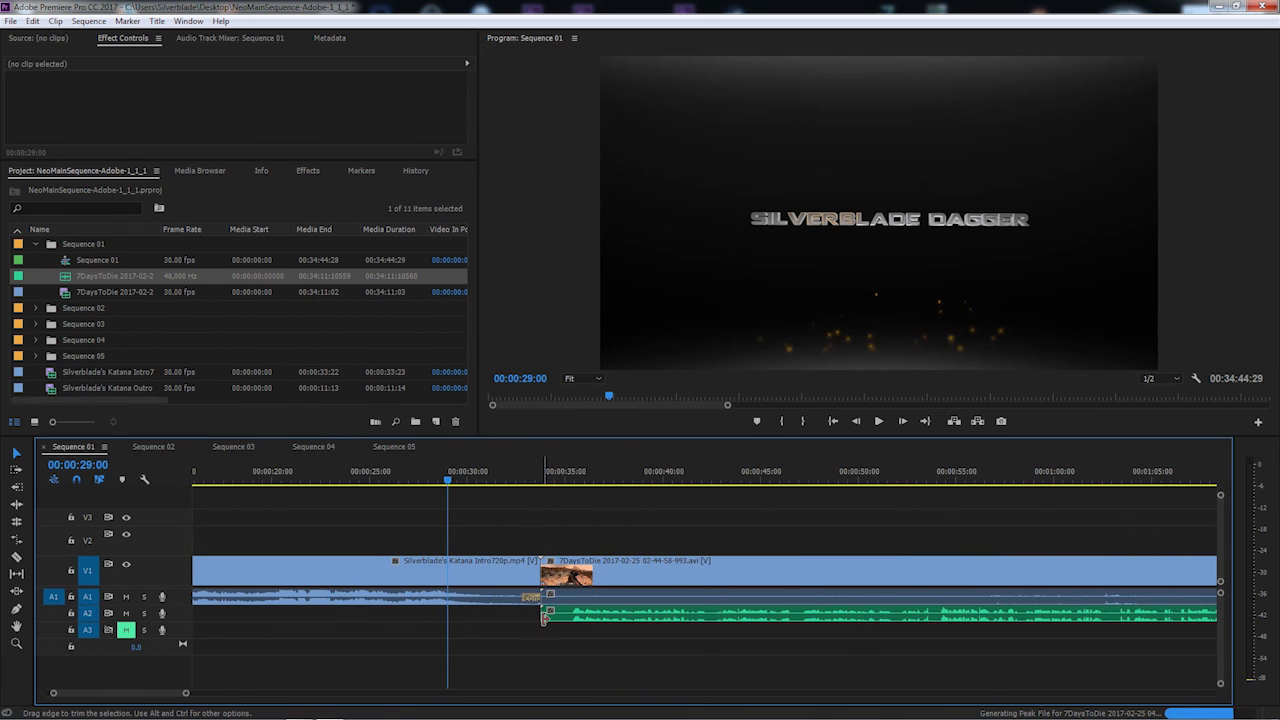
- Apply the default transitions at the cut between the Katana Intro clip and the 7DaysToDie gameplay clip, accepting repeated frames
{"action": "right_click", "coordinate": [535, 576]}
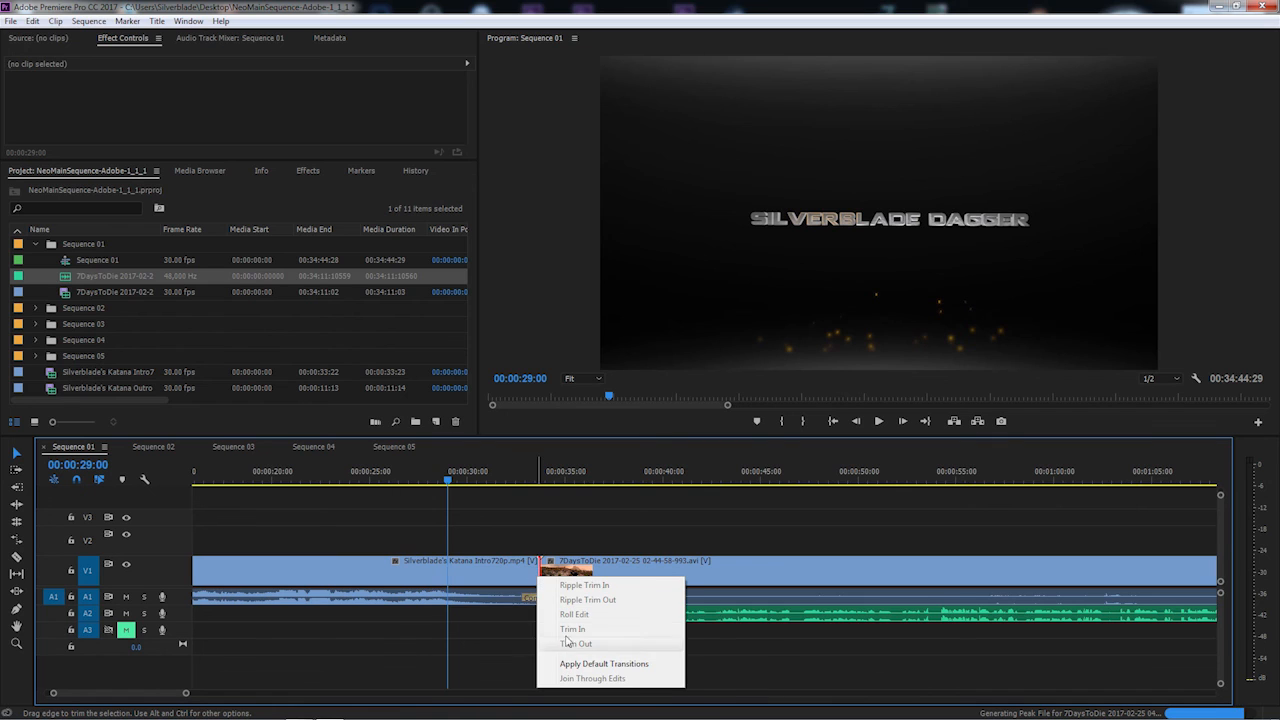
{"action": "left_click", "coordinate": [576, 656]}
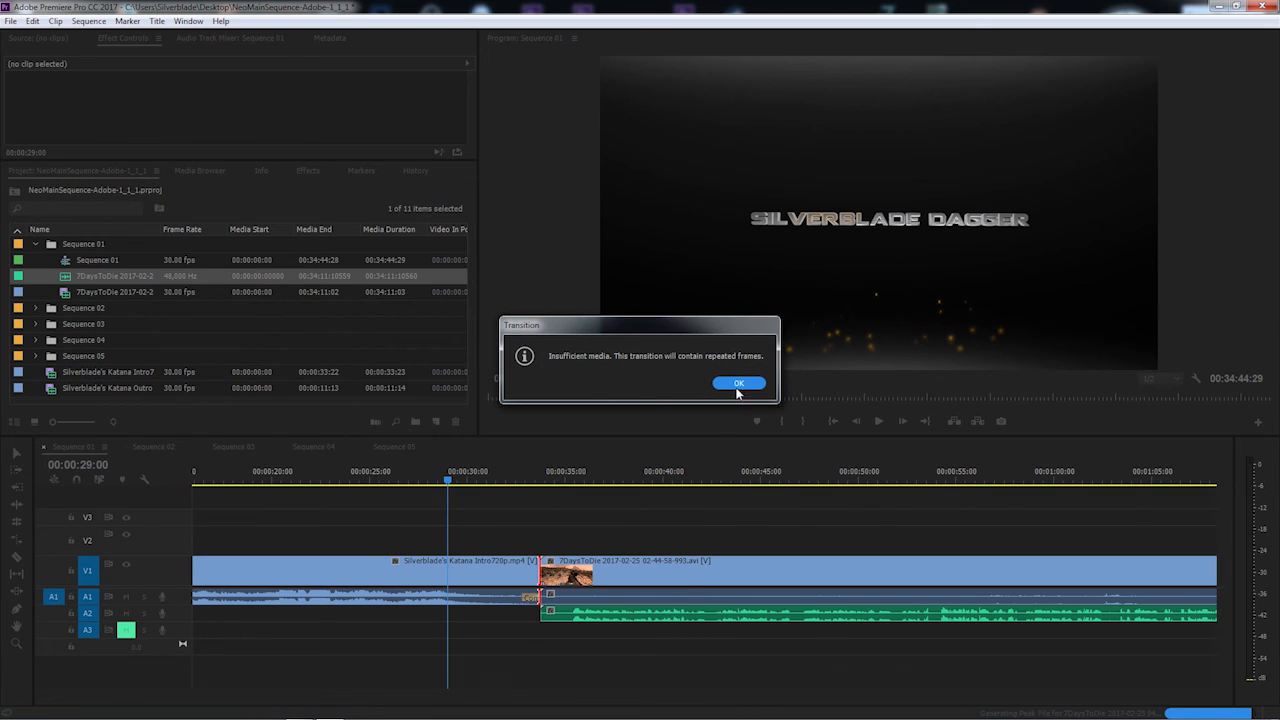
{"action": "left_click", "coordinate": [737, 386]}
- Play the sequence from around 00:00:32 to review the transition from the intro into the gameplay footage
{"action": "left_click", "coordinate": [515, 474]}
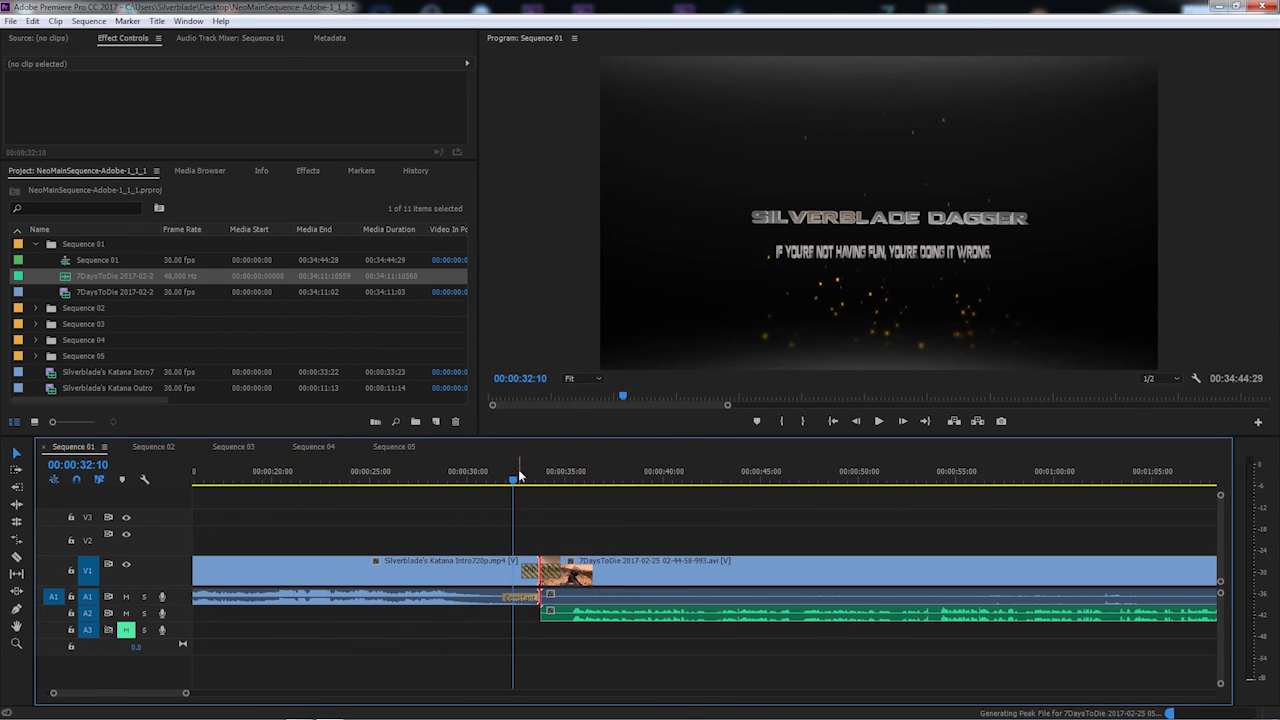
{"action": "left_click", "coordinate": [522, 476]}
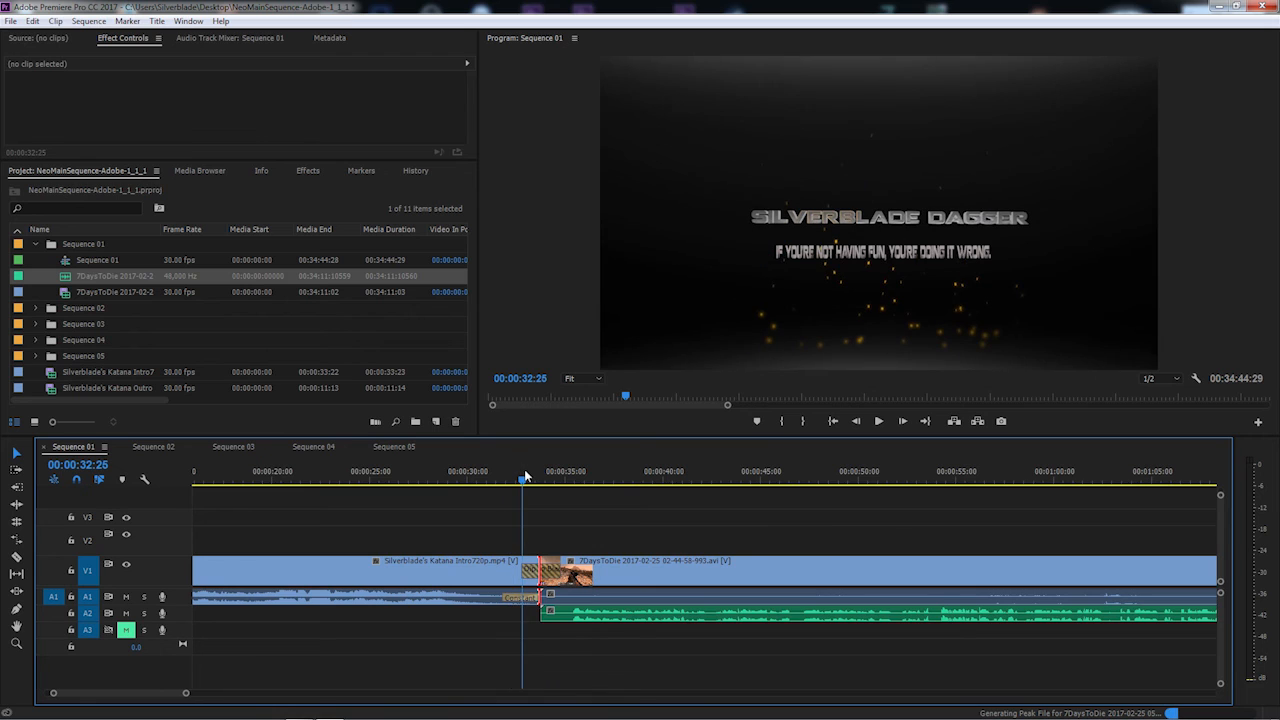
{"action": "left_click", "coordinate": [878, 421]}
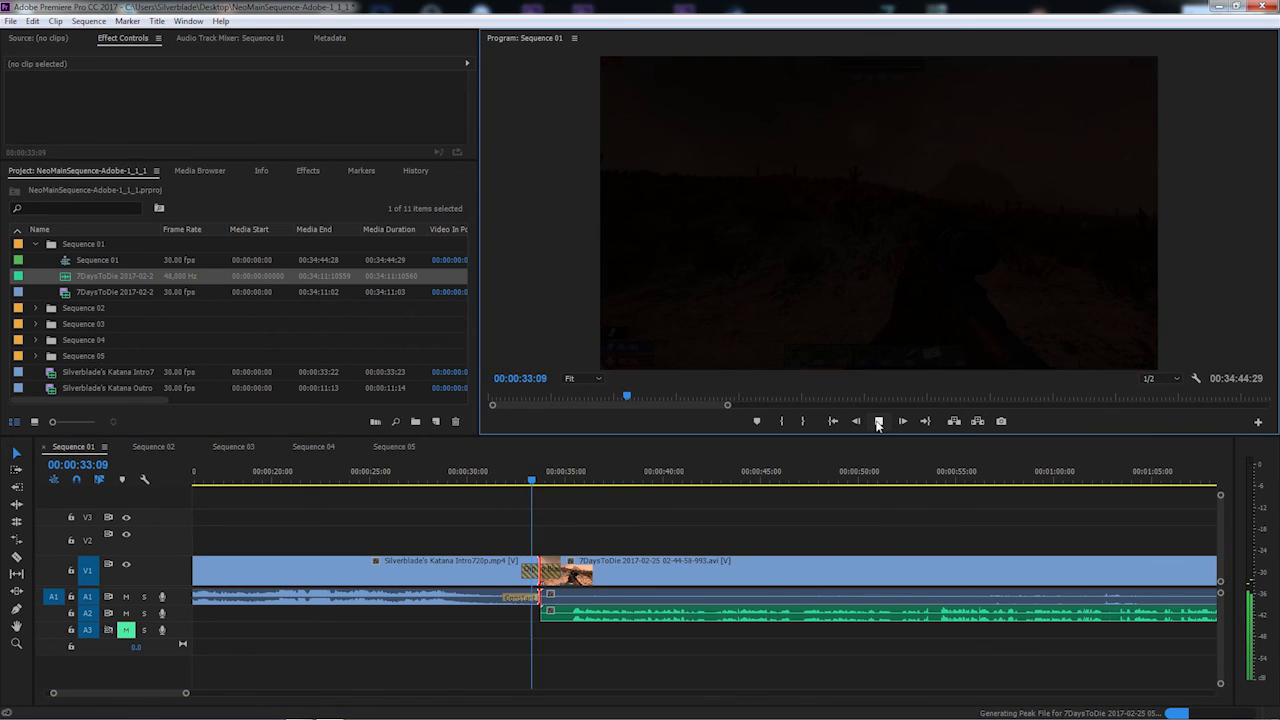
{"action": "left_click", "coordinate": [878, 421]}
{"action": "left_click", "coordinate": [518, 474]}
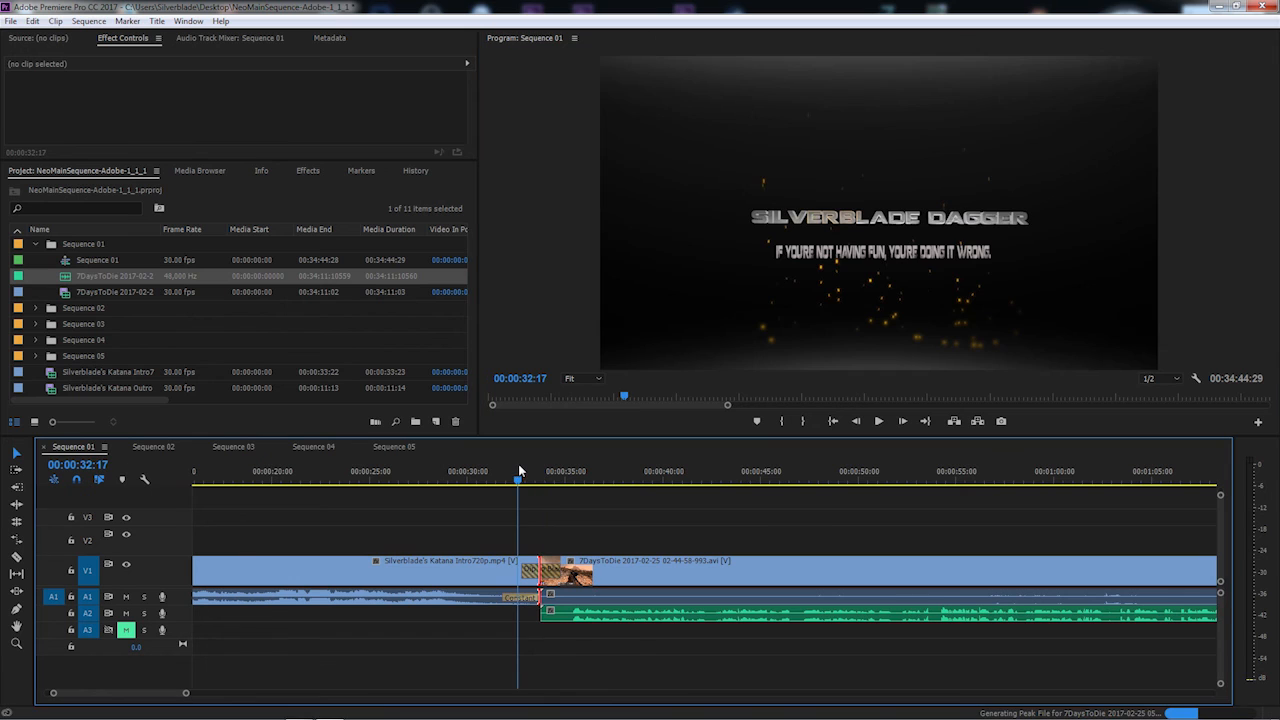
{"action": "left_click", "coordinate": [878, 421]}
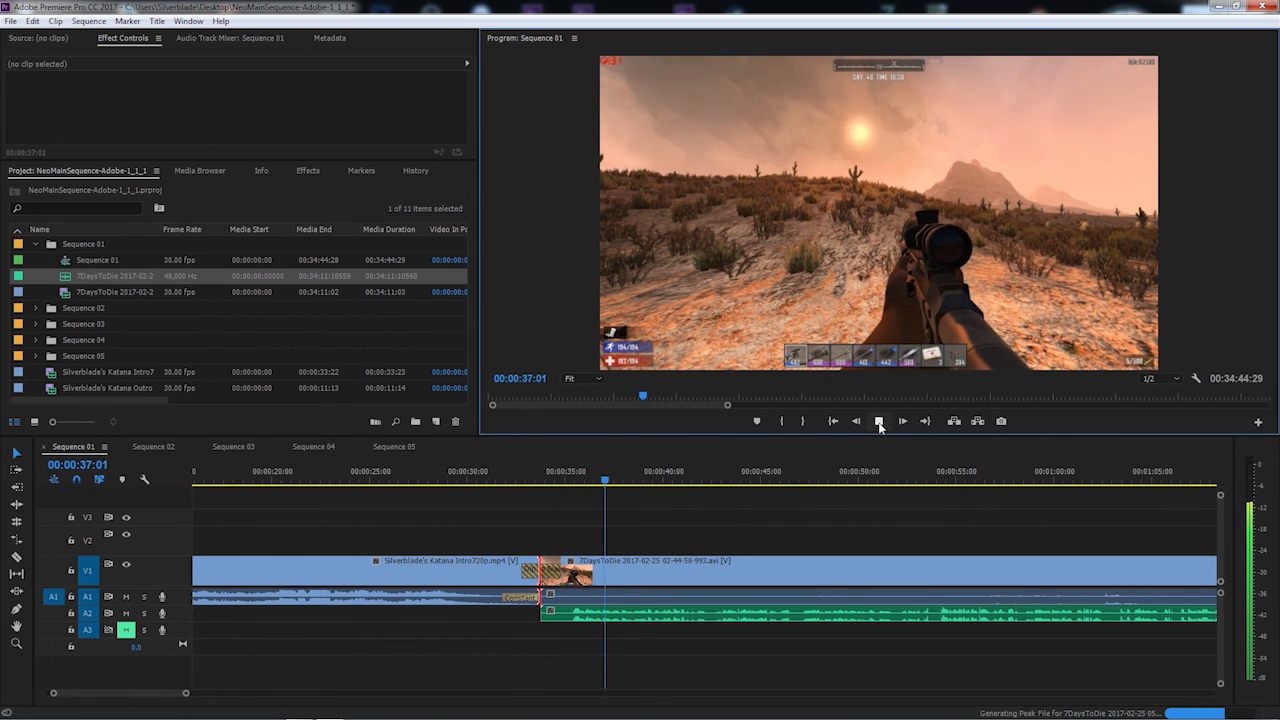
{"action": "left_click", "coordinate": [879, 421]}
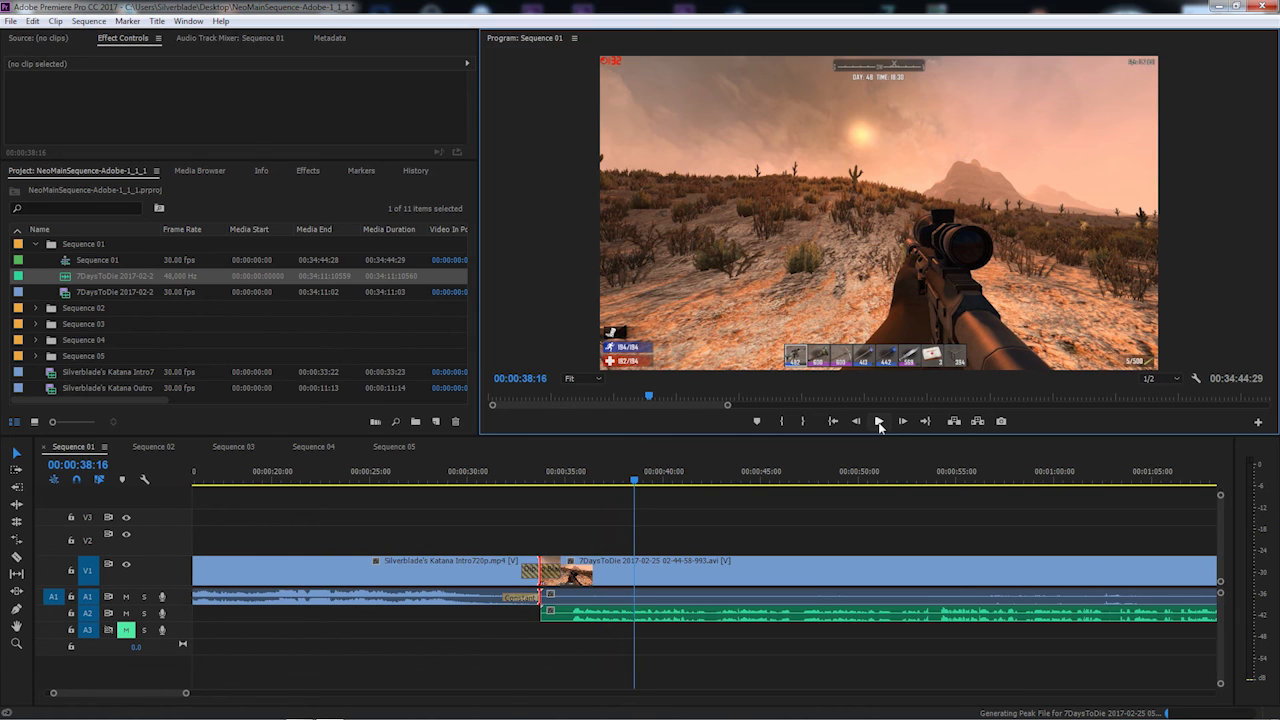
{"action": "key", "text": "space"}
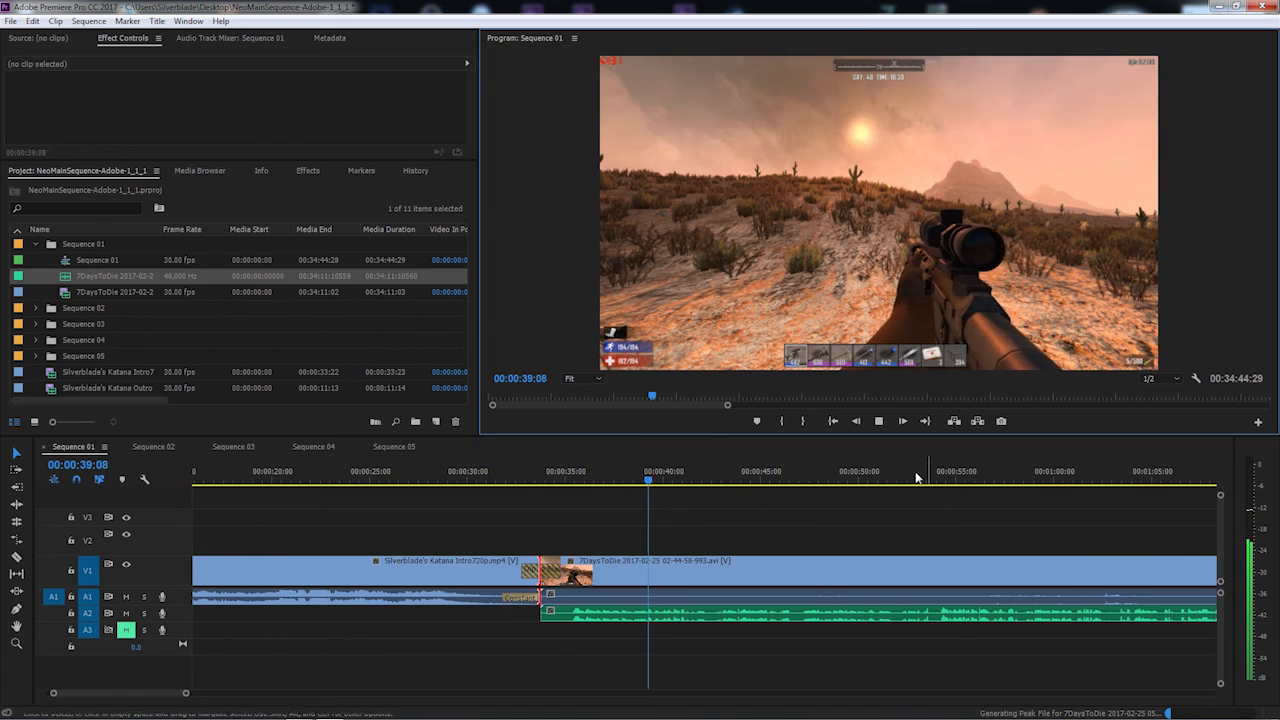
- Spot-check the gameplay footage further along the sequence by playing it from 00:03:05:27
{"action": "left_click", "coordinate": [1013, 477]}
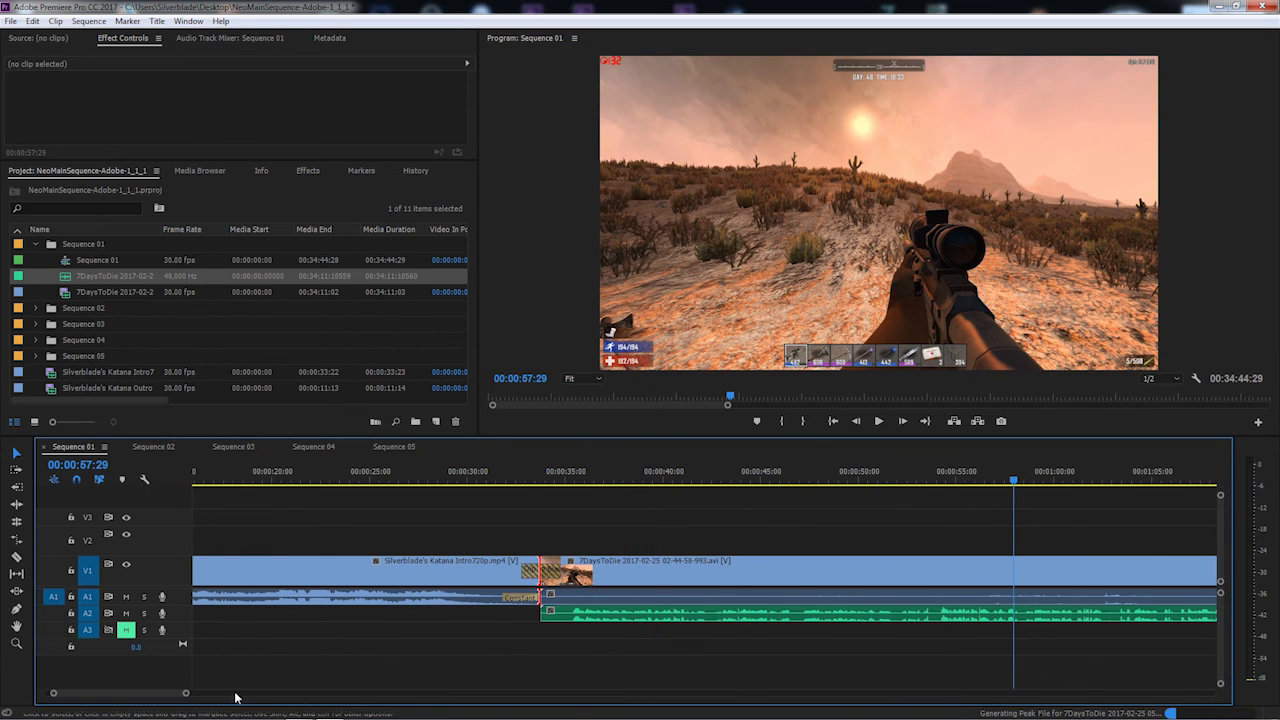
{"action": "scroll", "coordinate": [237, 697], "scroll_direction": "right", "scroll_amount": 10}
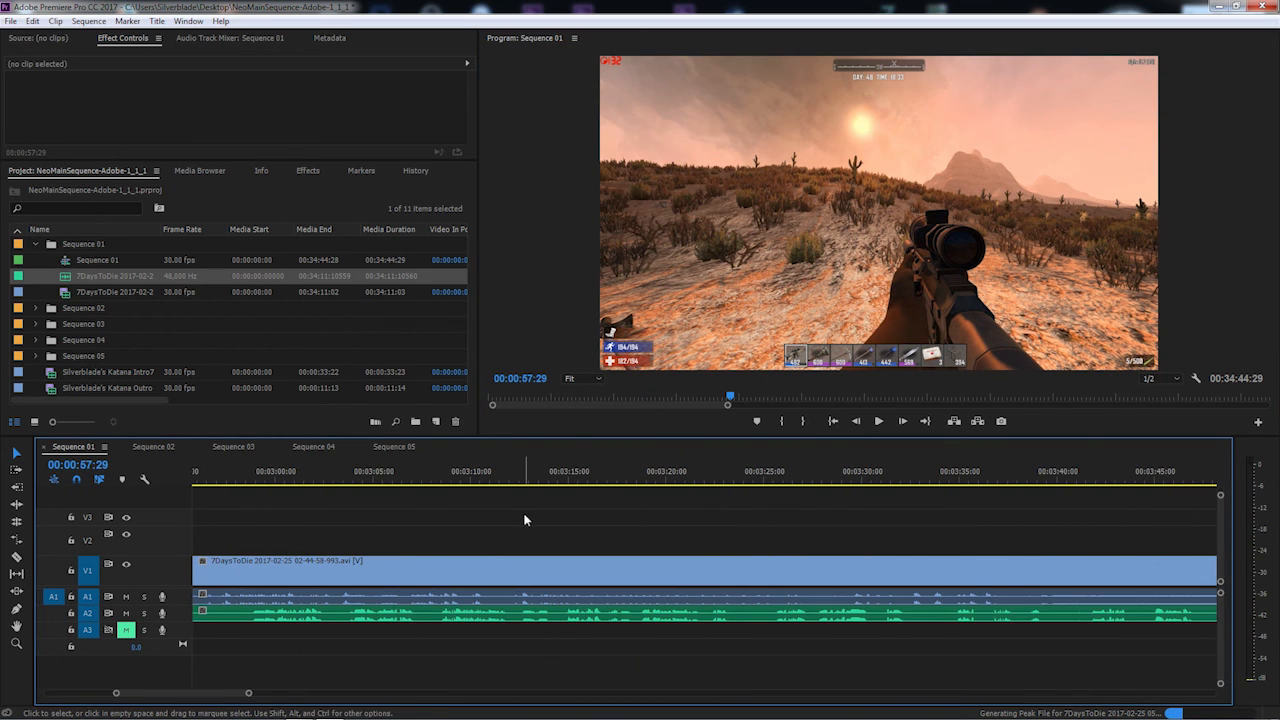
{"action": "left_click", "coordinate": [391, 477]}
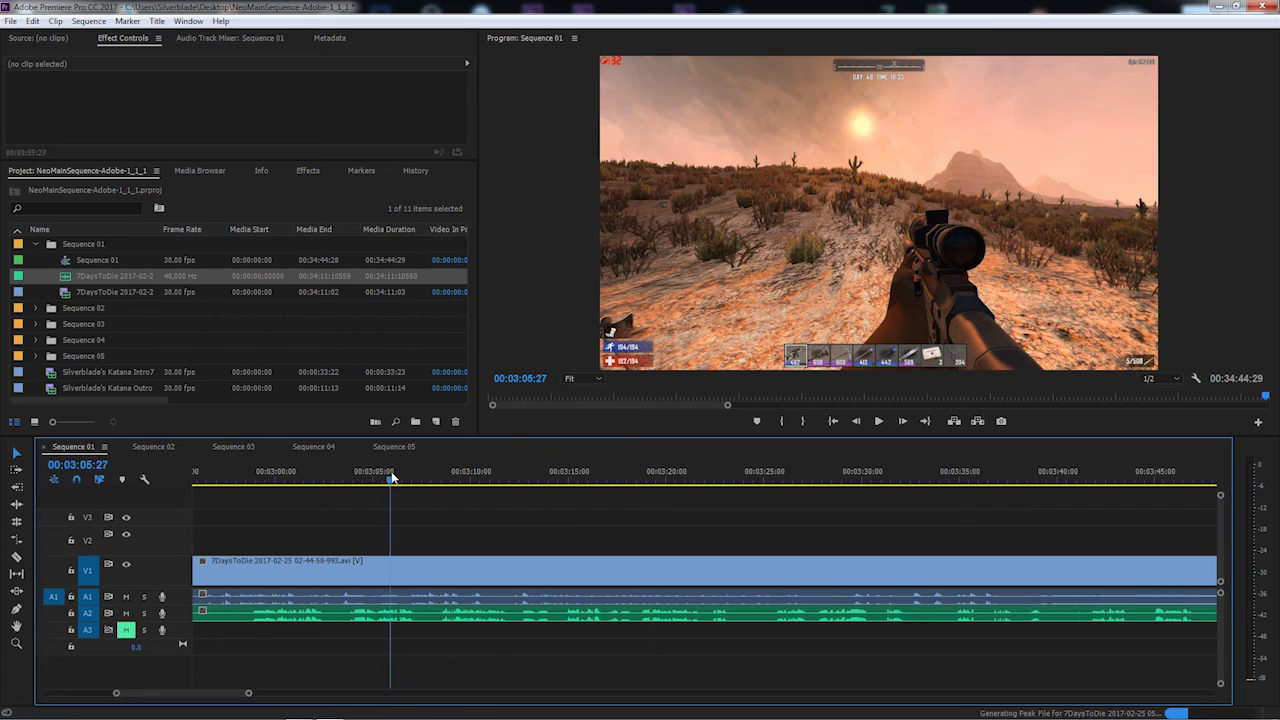
{"action": "left_click", "coordinate": [877, 421]}
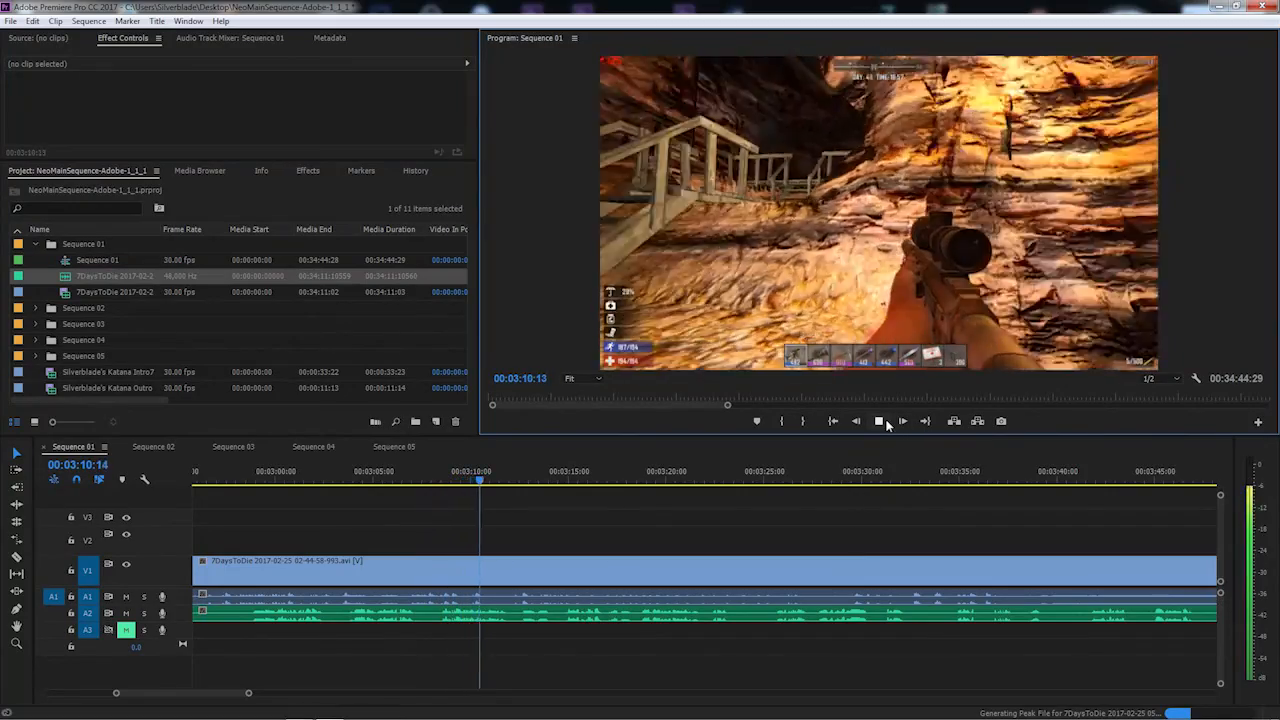
{"action": "left_click", "coordinate": [880, 422]}
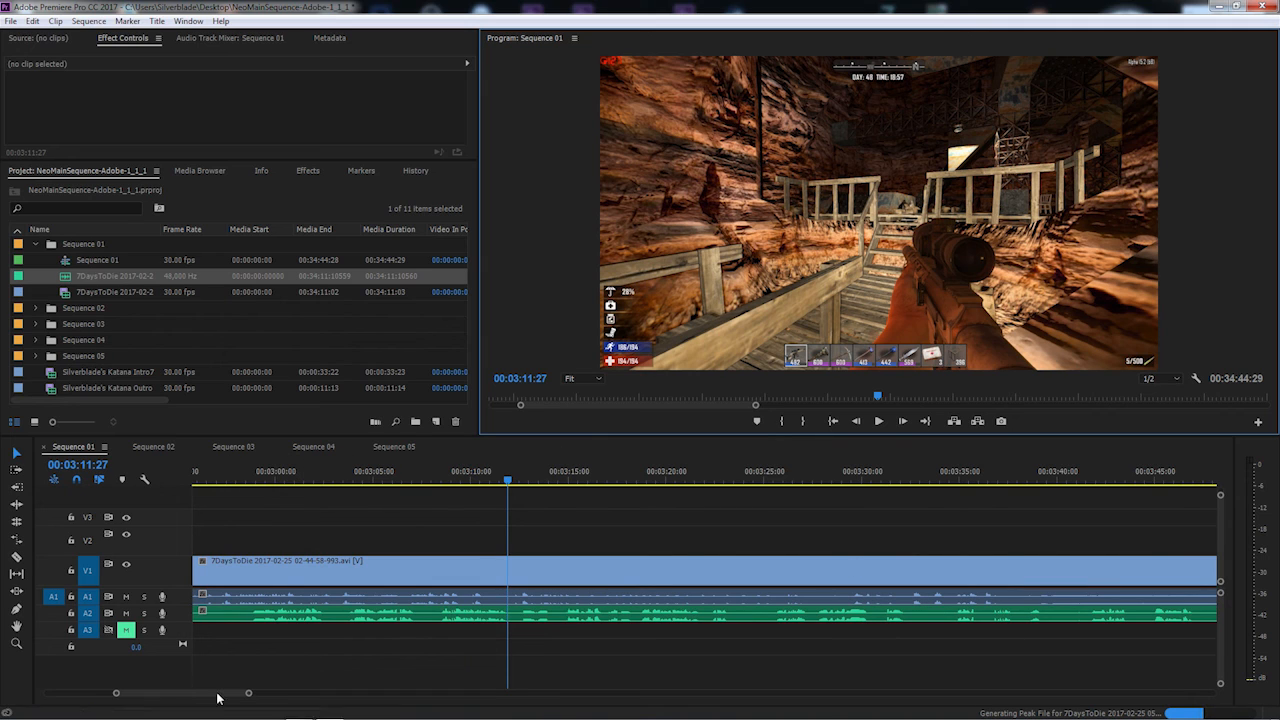
- Try to move the End Title and Katana Outro clips together past the end of the gameplay clip
{"action": "left_click_drag", "start_coordinate": [217, 697], "coordinate": [1050, 692]}
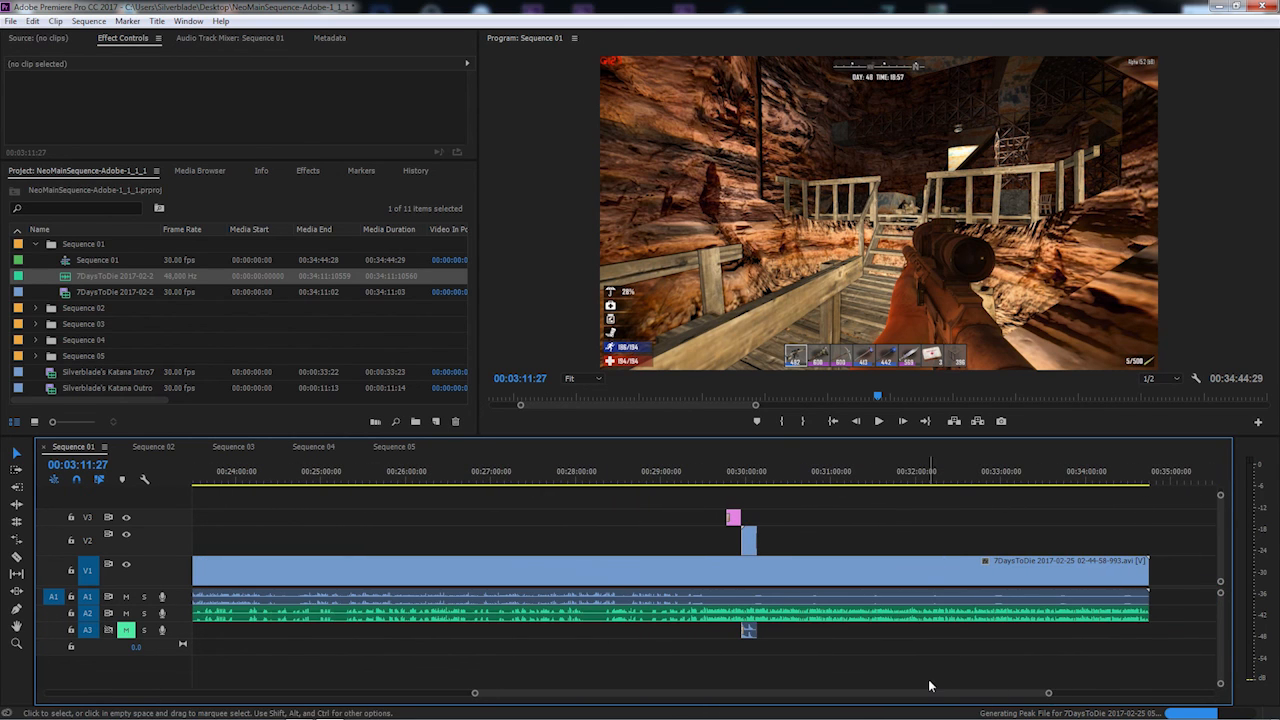
{"action": "scroll", "coordinate": [920, 694], "scroll_direction": "down", "scroll_amount": 5}
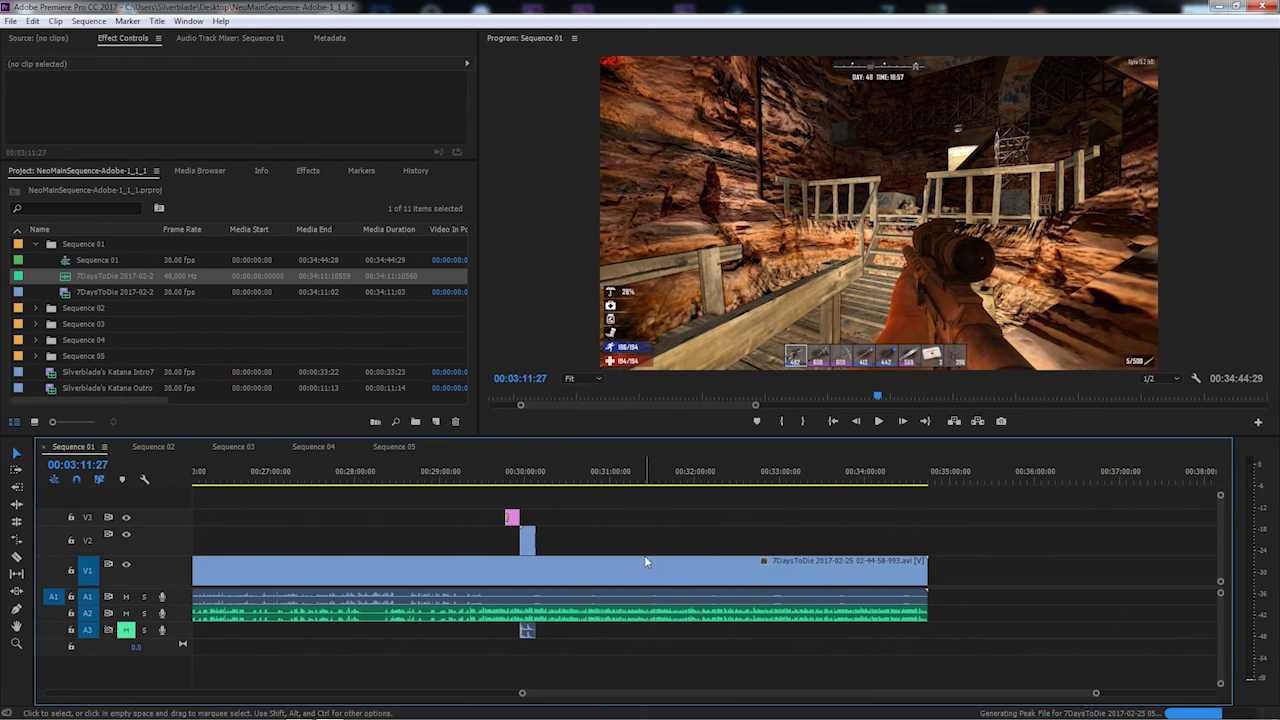
{"action": "left_click", "coordinate": [512, 519]}
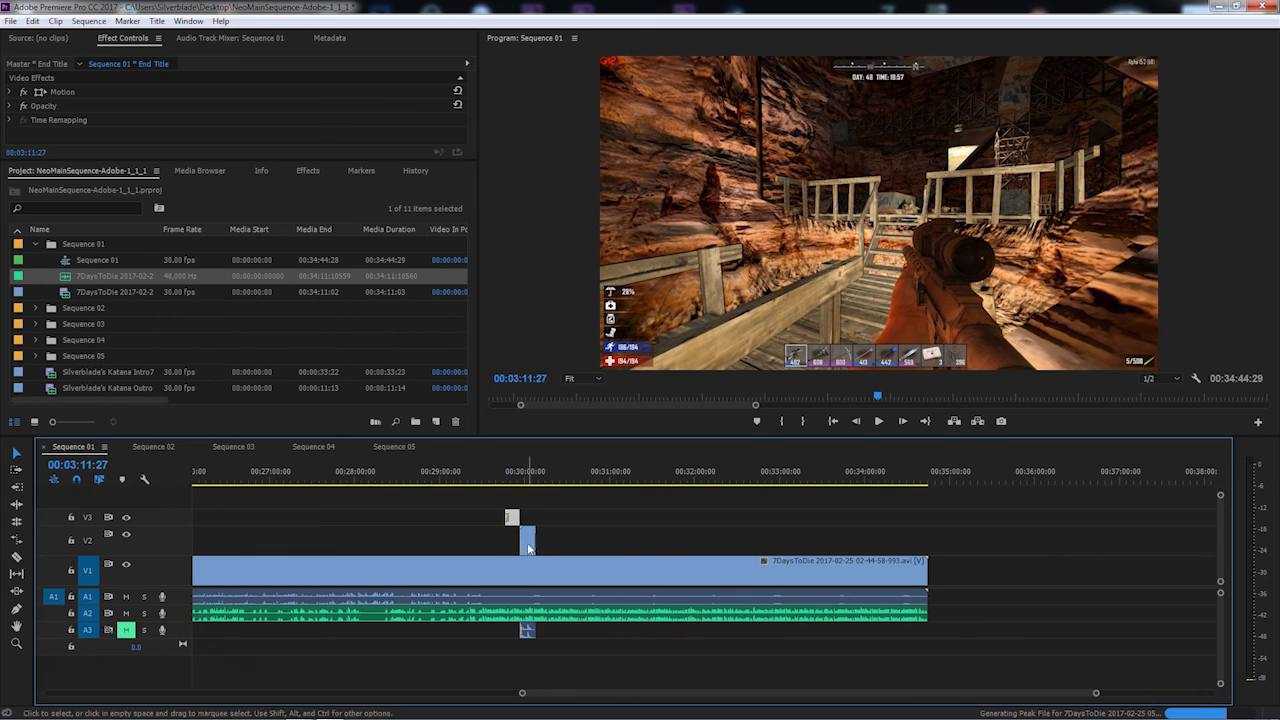
{"action": "left_click", "coordinate": [527, 541], "text": "shift"}
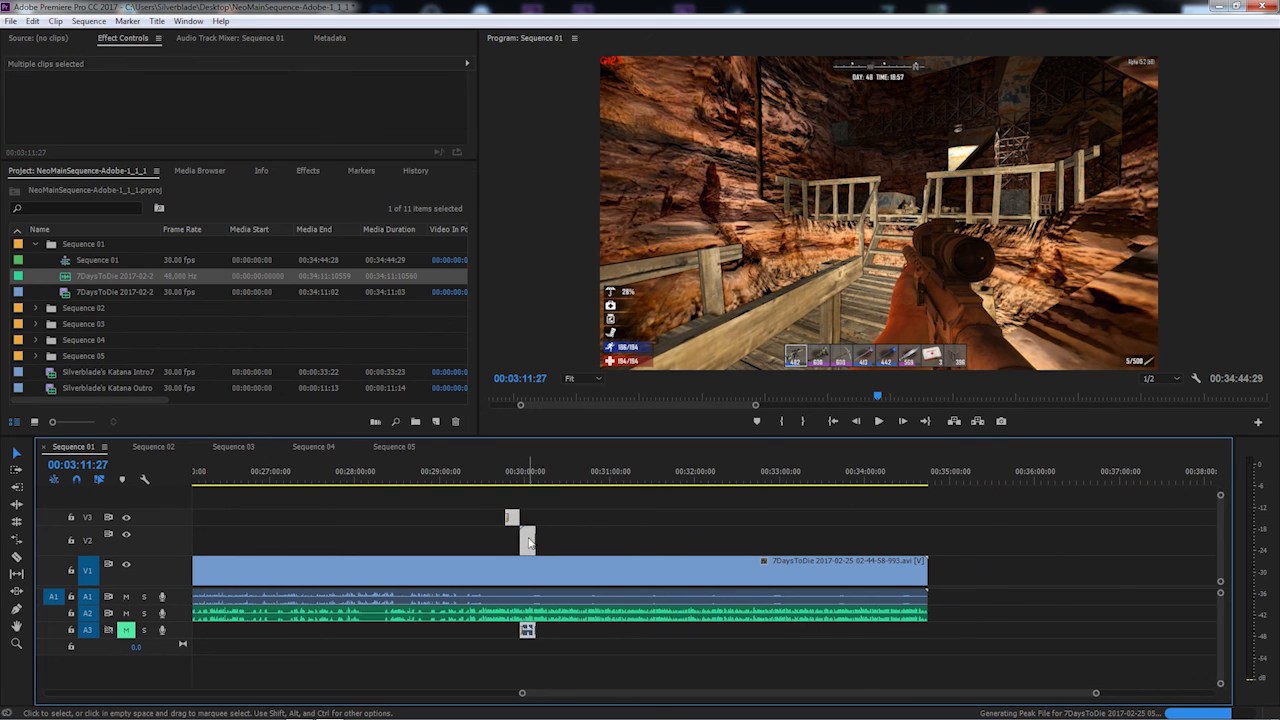
{"action": "left_click_drag", "start_coordinate": [525, 542], "coordinate": [955, 548]}
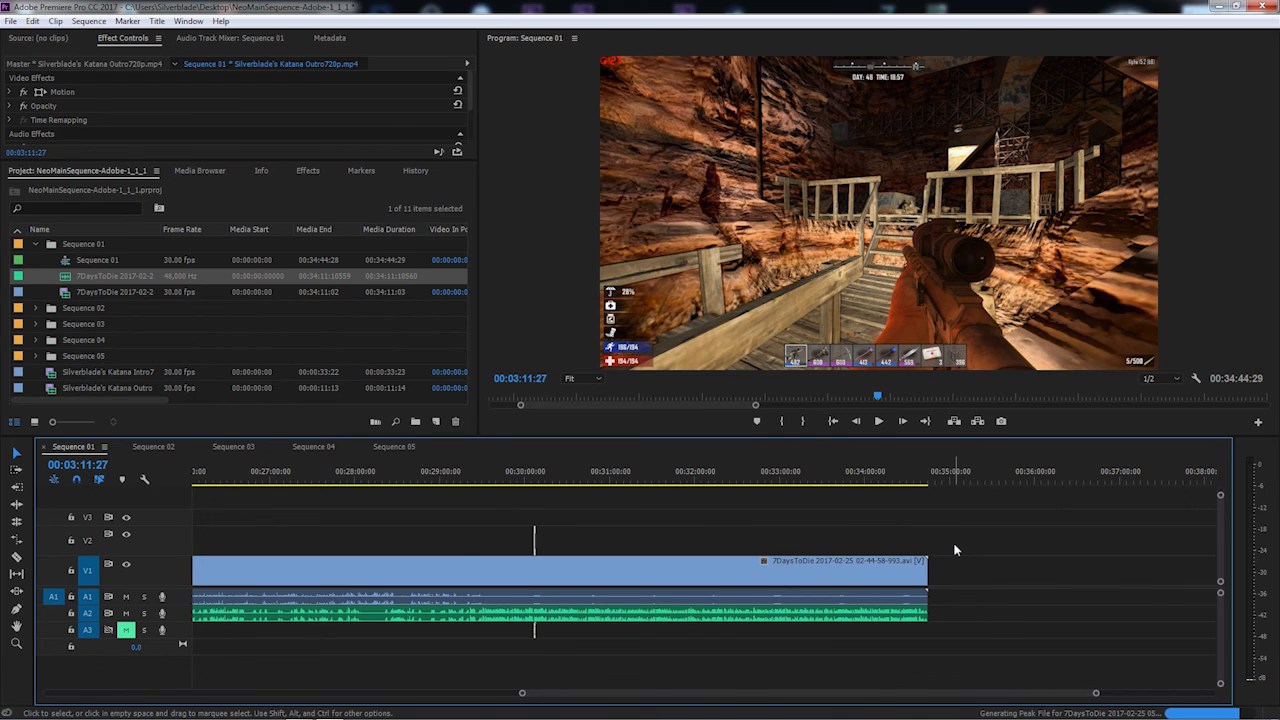
{"action": "key", "text": "ctrl+z"}
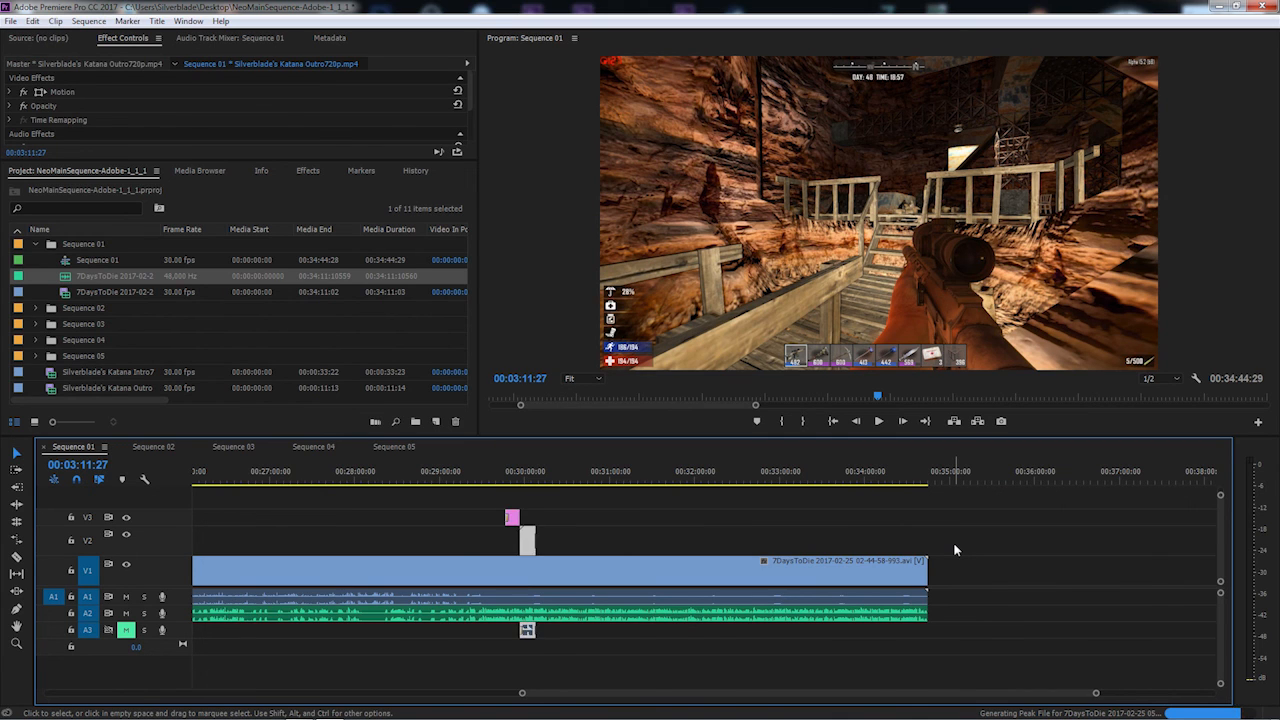
- Move the End Title and Katana Outro clips together to the end of the gameplay clip, onto tracks V2 and V1
{"action": "left_click", "coordinate": [527, 541]}
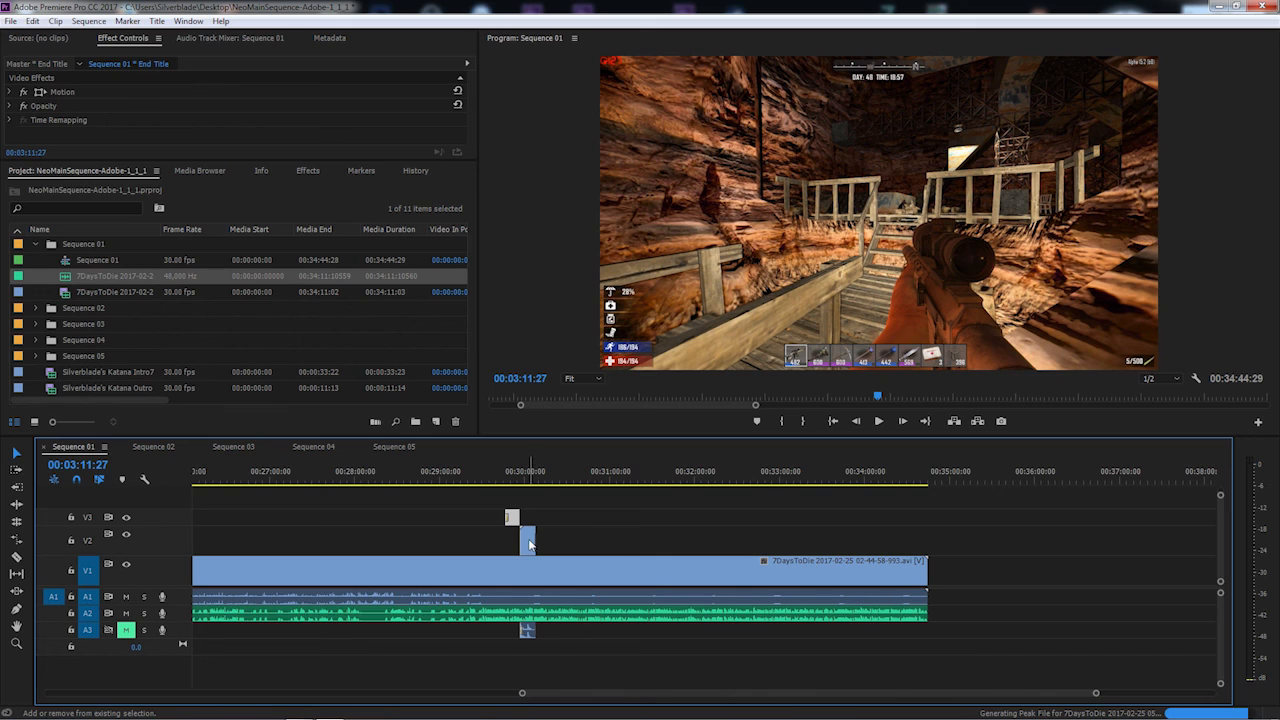
{"action": "left_click", "coordinate": [530, 544], "text": "shift"}
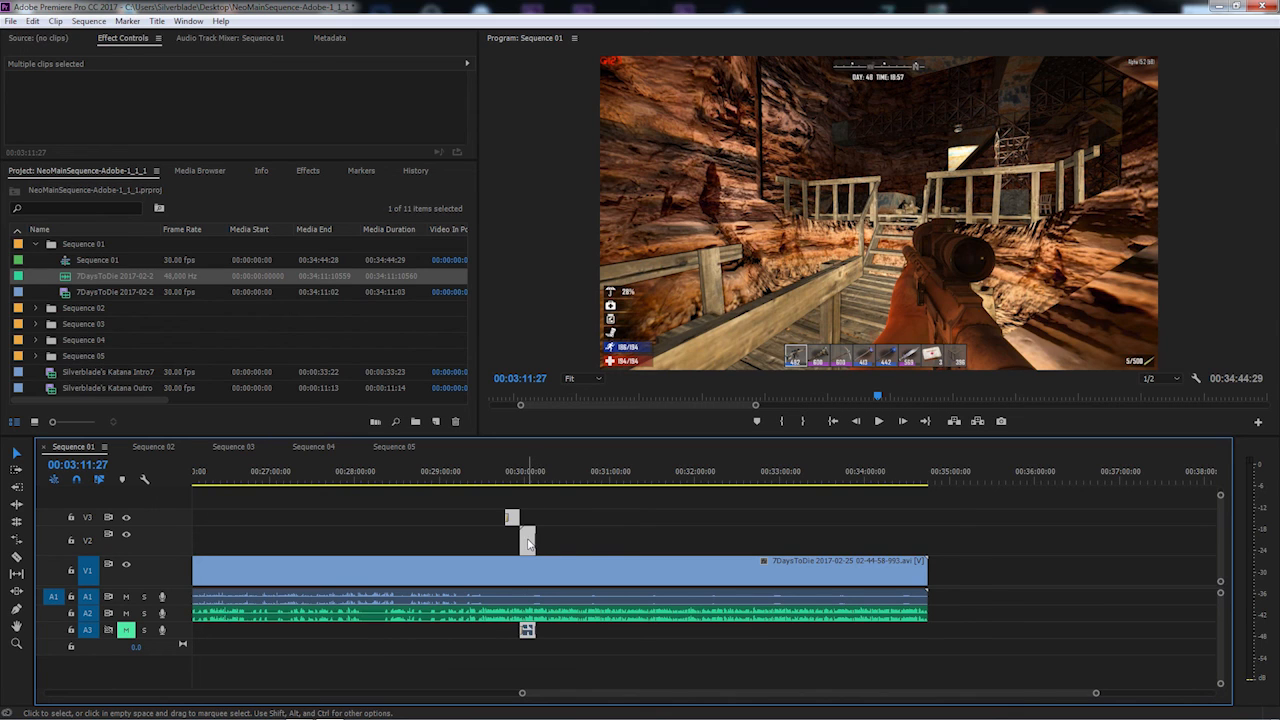
{"action": "left_click_drag", "start_coordinate": [528, 544], "coordinate": [952, 605]}
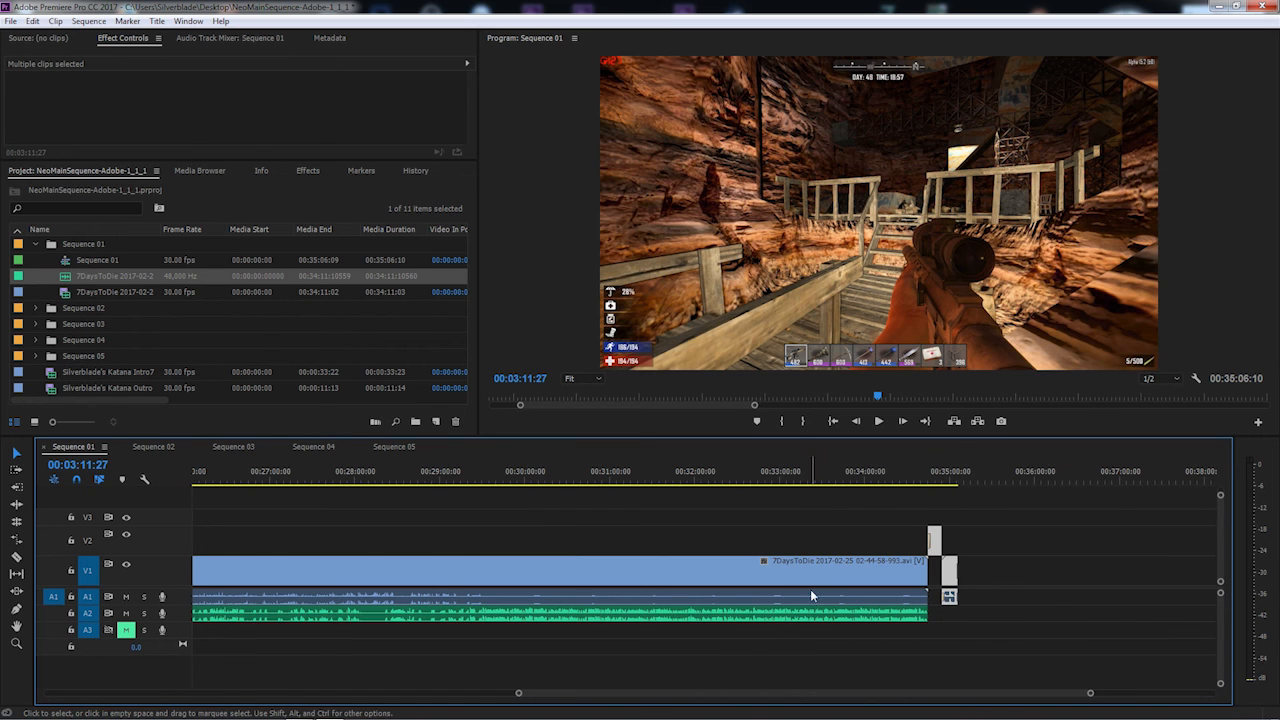
- Shift the End Title and outro clips earlier so the outro abuts the gameplay clip and the title overlays the gameplay's ending
{"action": "left_click", "coordinate": [916, 476]}
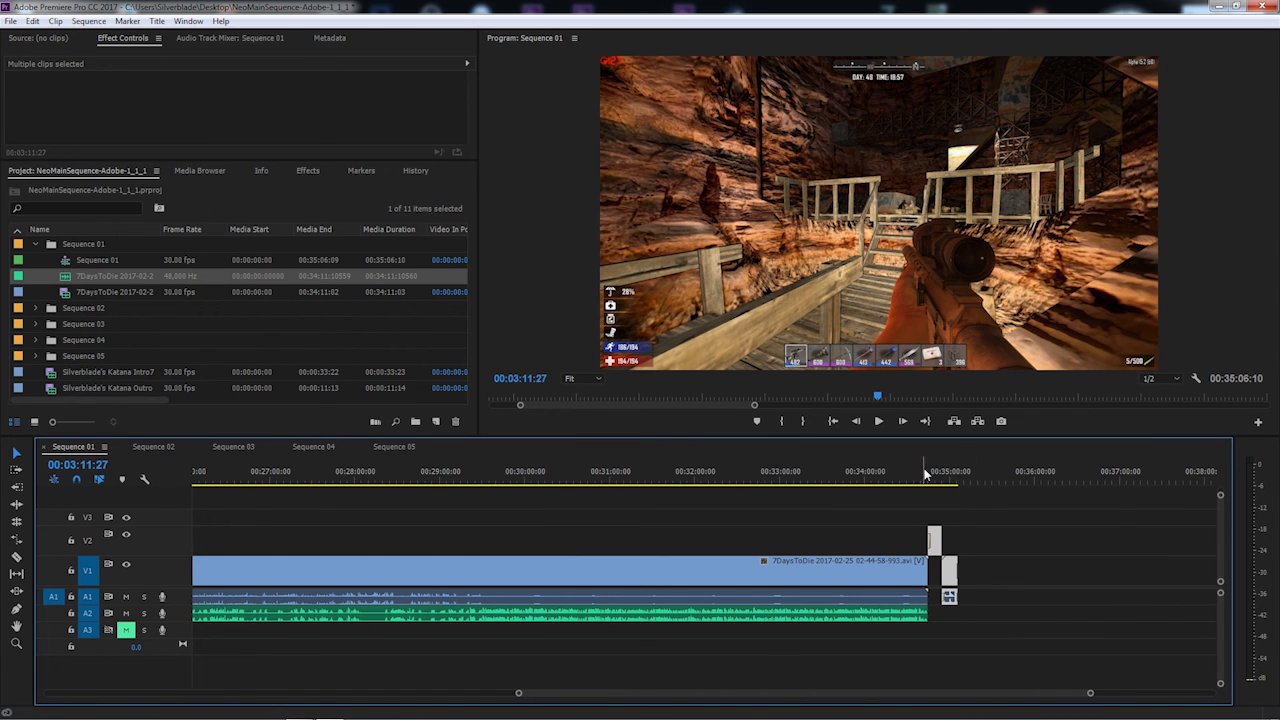
{"action": "left_click_drag", "start_coordinate": [1089, 693], "coordinate": [890, 694]}
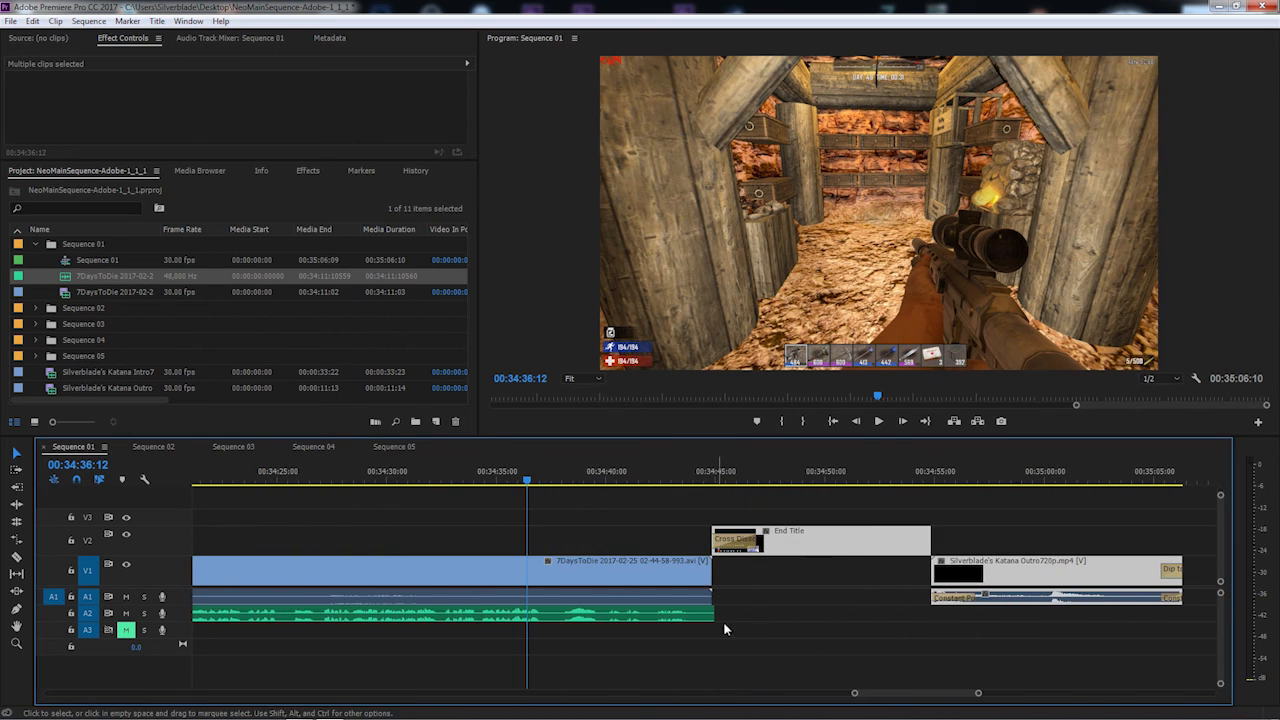
{"action": "left_click", "coordinate": [670, 621]}
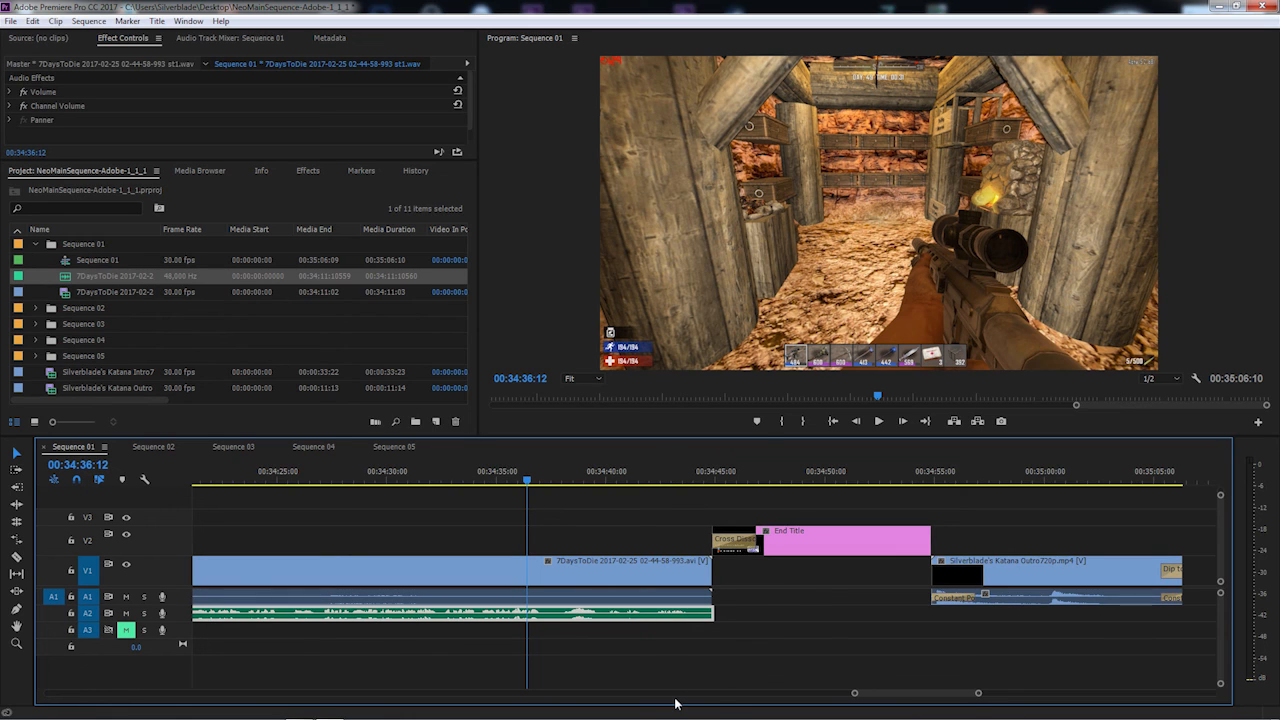
{"action": "left_click", "coordinate": [726, 626]}
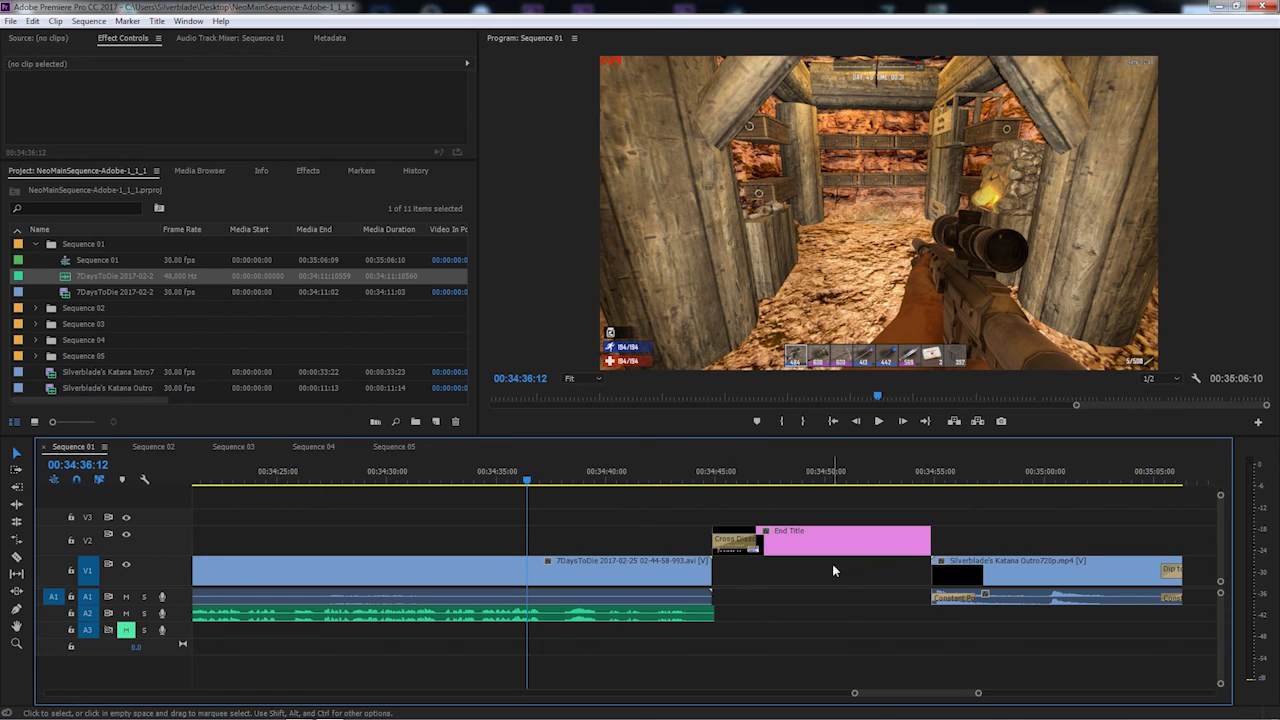
{"action": "left_click", "coordinate": [885, 540]}
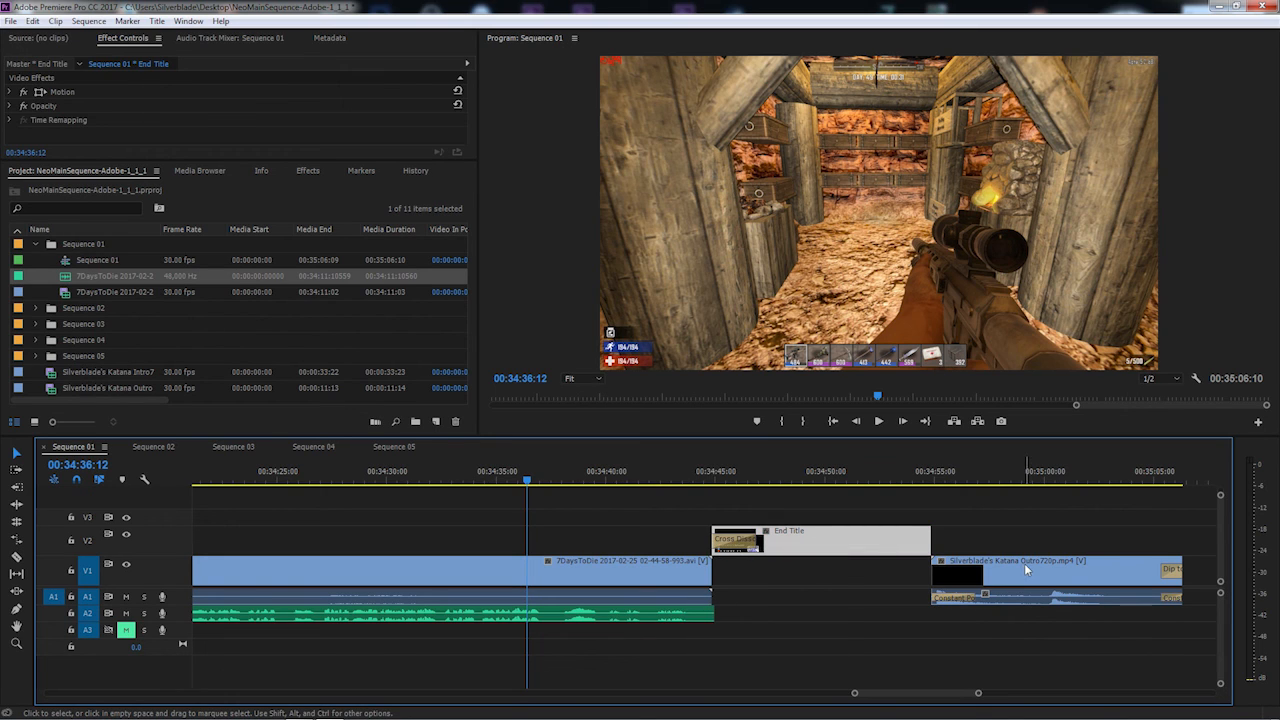
{"action": "left_click", "coordinate": [1013, 586], "text": "shift"}
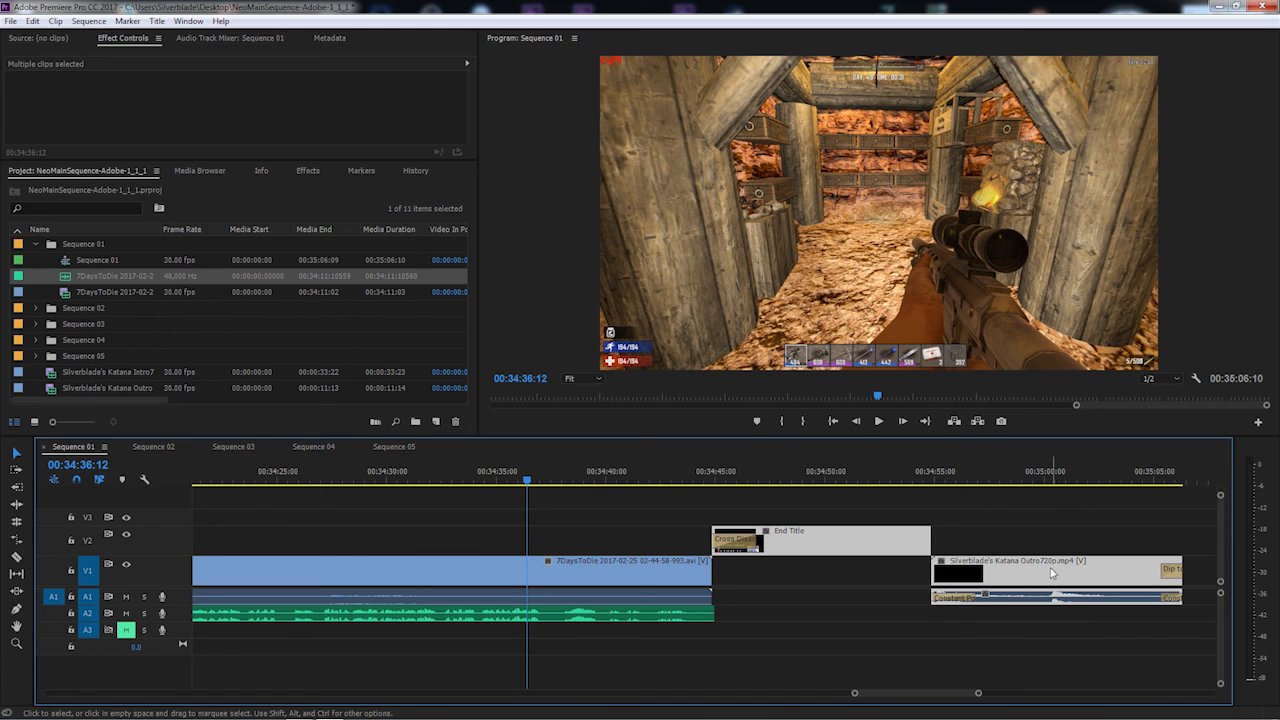
{"action": "left_click_drag", "start_coordinate": [1052, 572], "coordinate": [840, 585]}
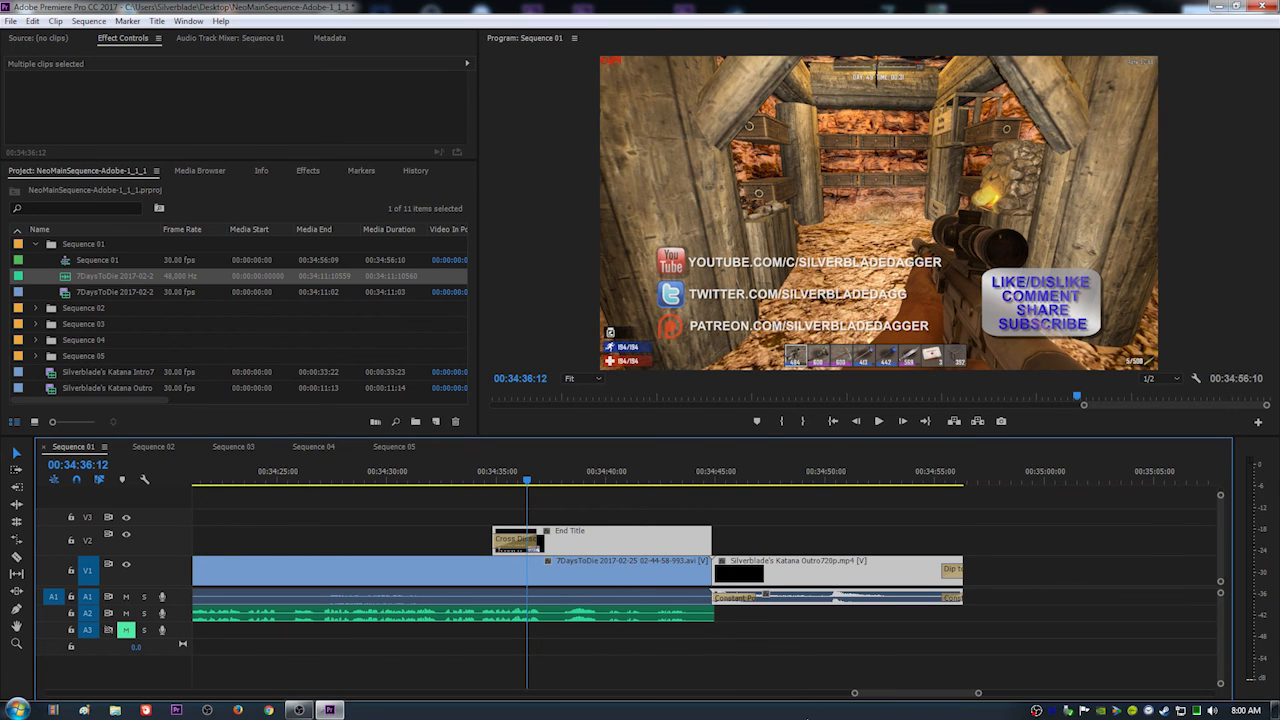
- Apply the default transitions at the cut between the gameplay clip and the Katana Outro clip, accepting repeated frames
{"action": "right_click", "coordinate": [706, 574]}
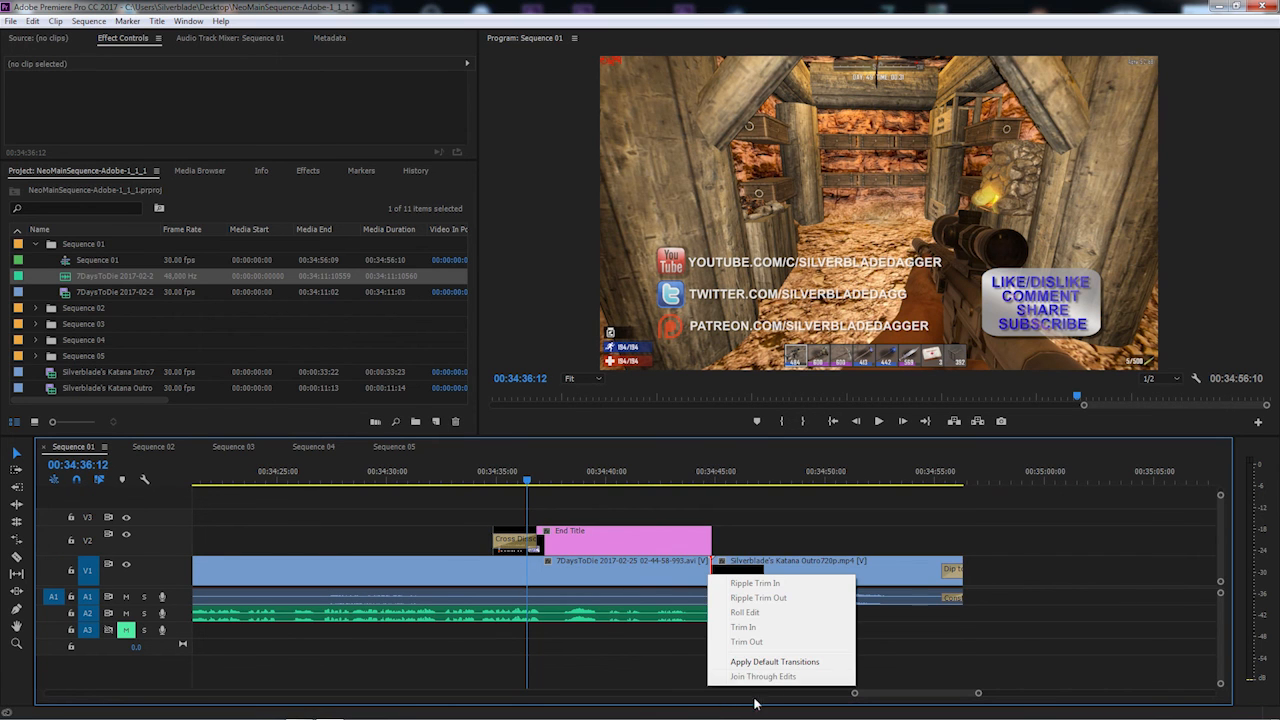
{"action": "left_click", "coordinate": [776, 662]}
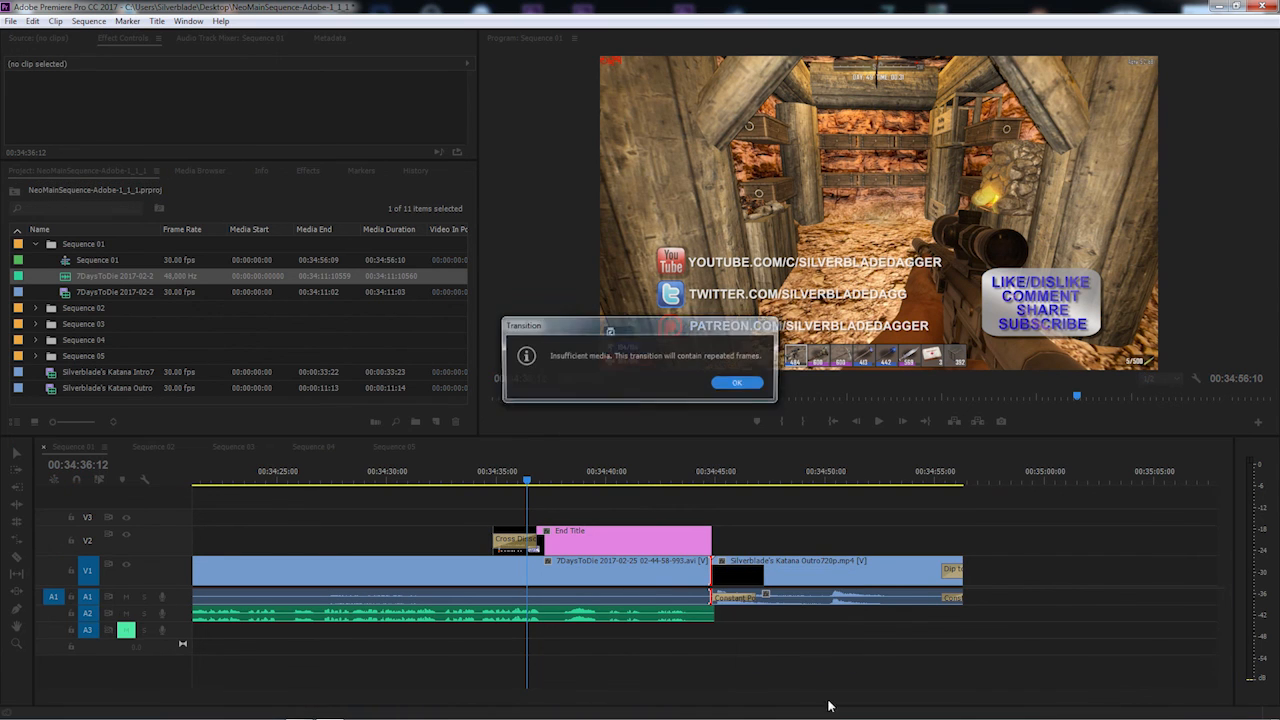
{"action": "left_click", "coordinate": [740, 390]}
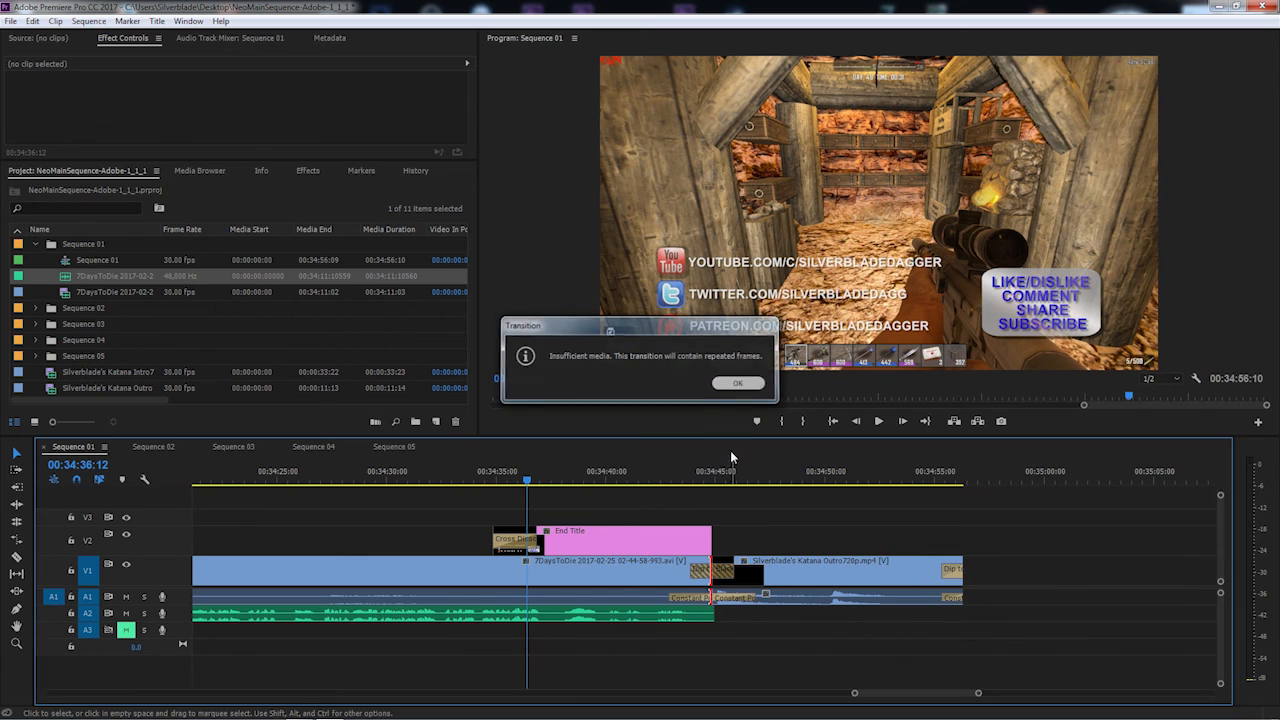
- Play back the end of Sequence 01 to check the transition from the gameplay with End Title into the Katana Outro
{"action": "left_click", "coordinate": [683, 472]}
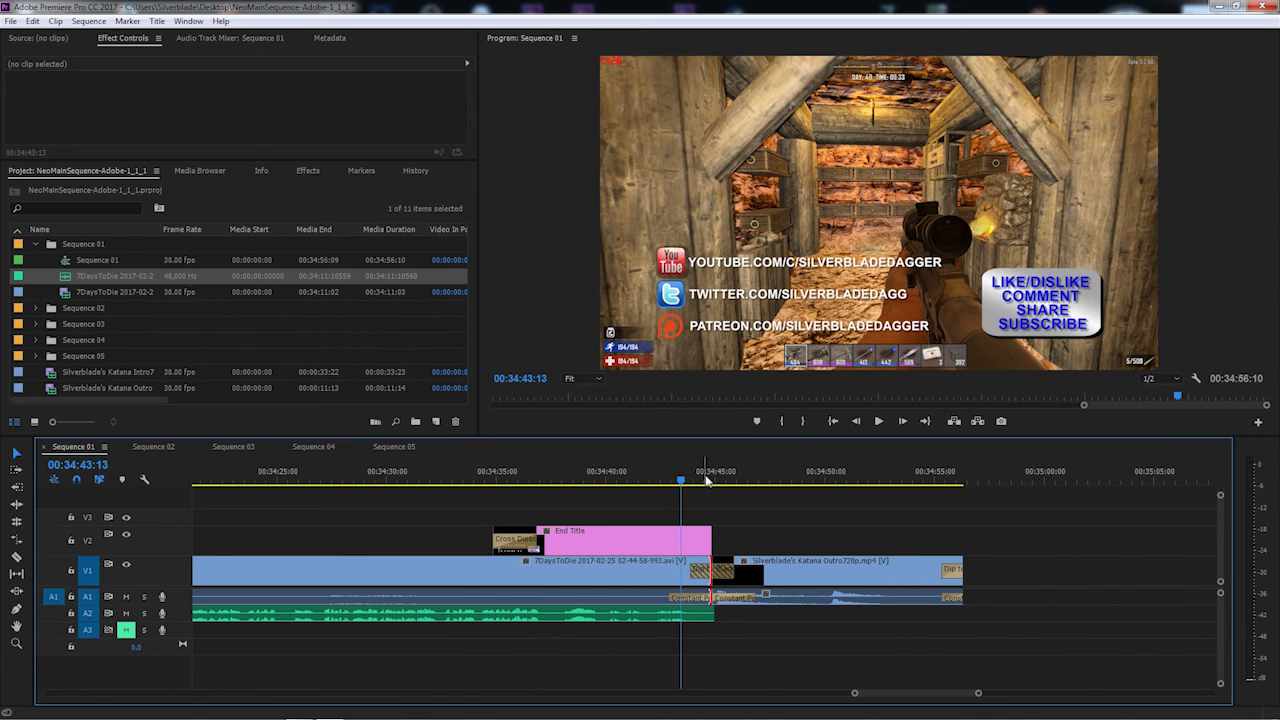
{"action": "left_click", "coordinate": [878, 422]}
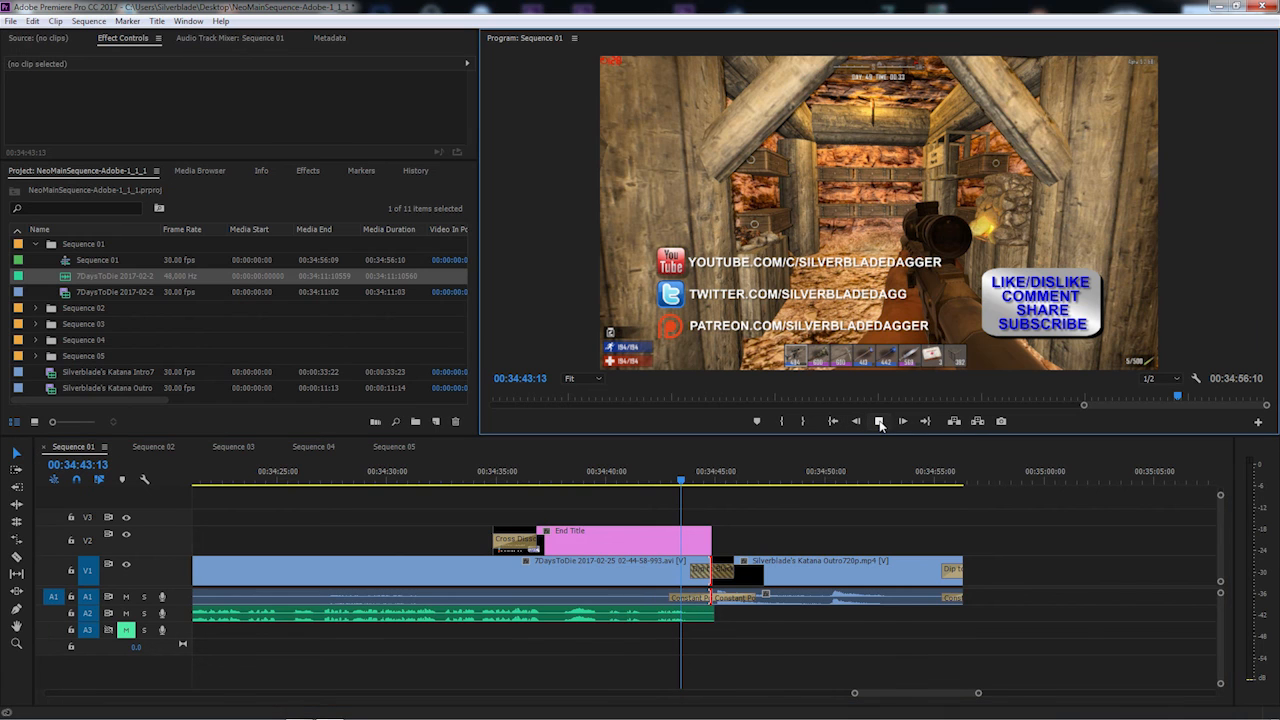
{"action": "left_click", "coordinate": [880, 421]}
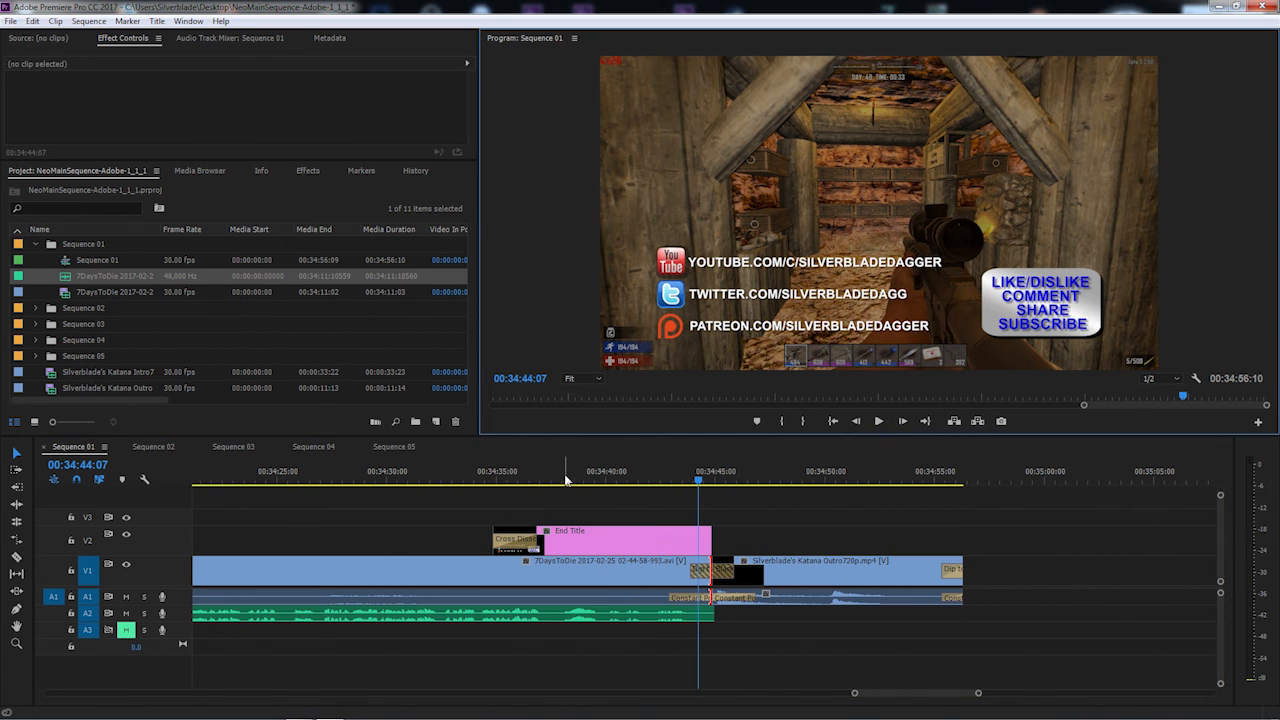
{"action": "left_click", "coordinate": [644, 480]}
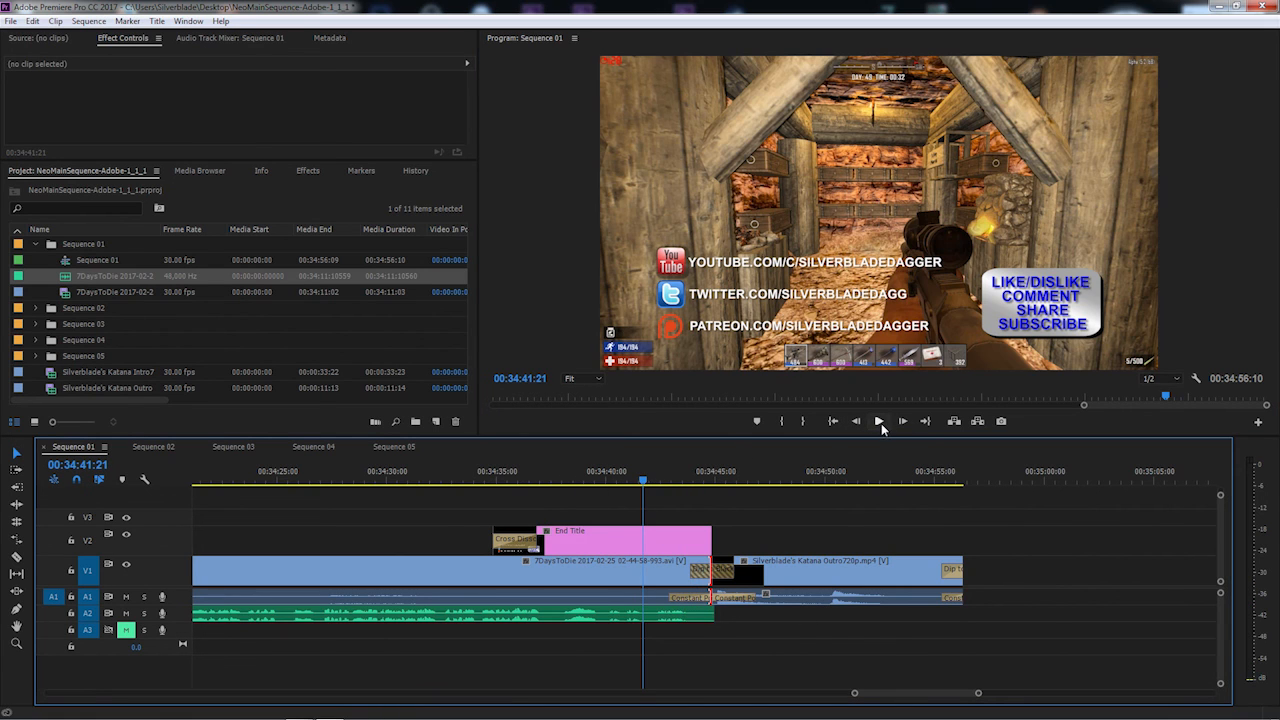
{"action": "left_click", "coordinate": [879, 421]}
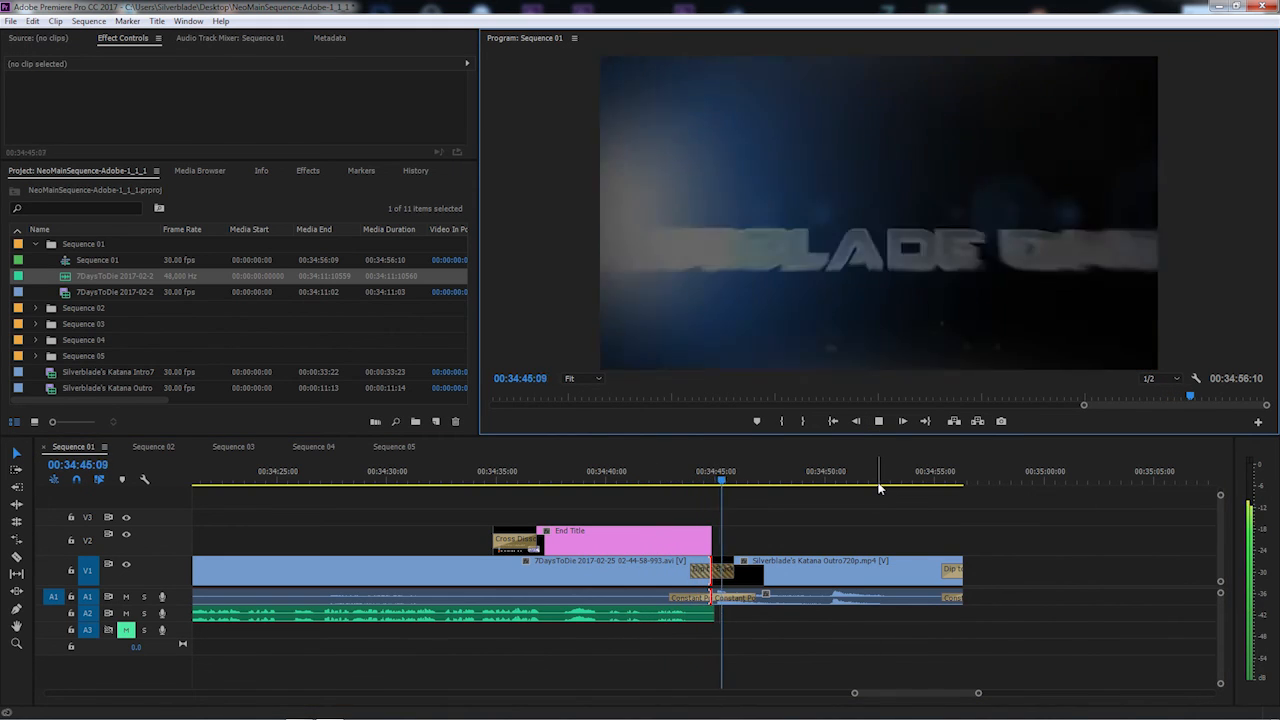
{"action": "left_click", "coordinate": [879, 421]}
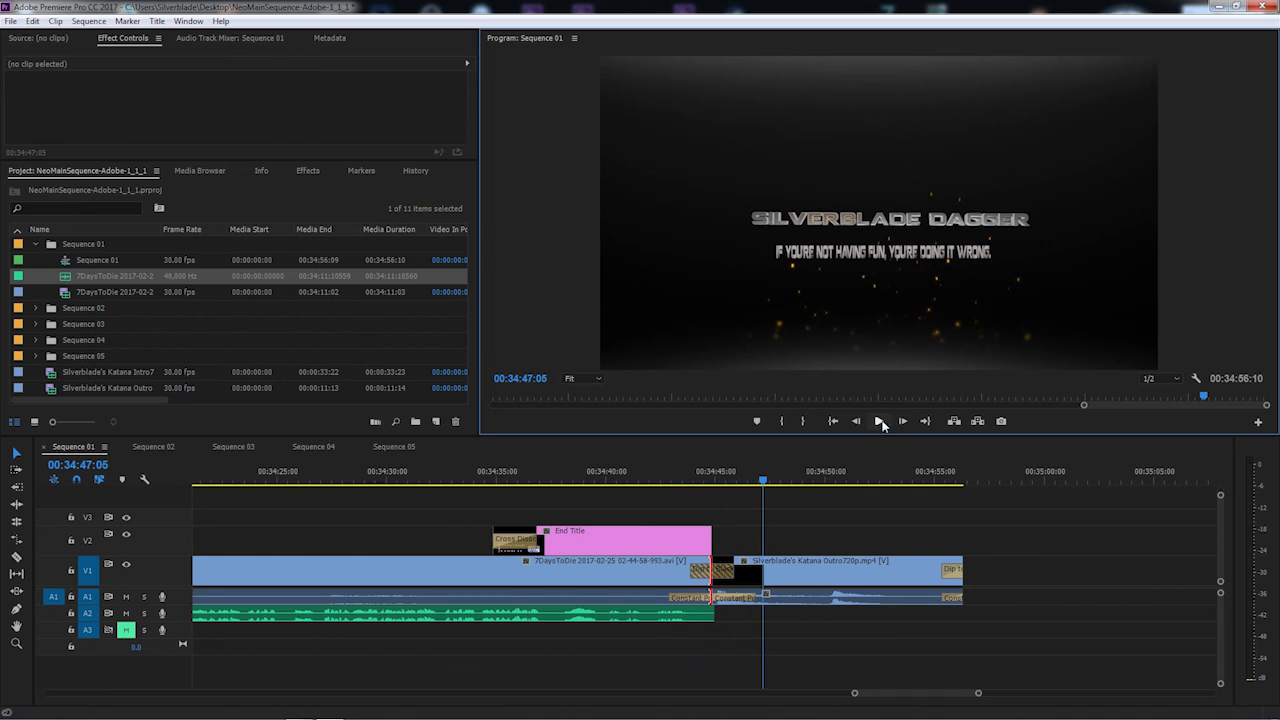
{"action": "left_click_drag", "start_coordinate": [855, 694], "coordinate": [220, 700]}
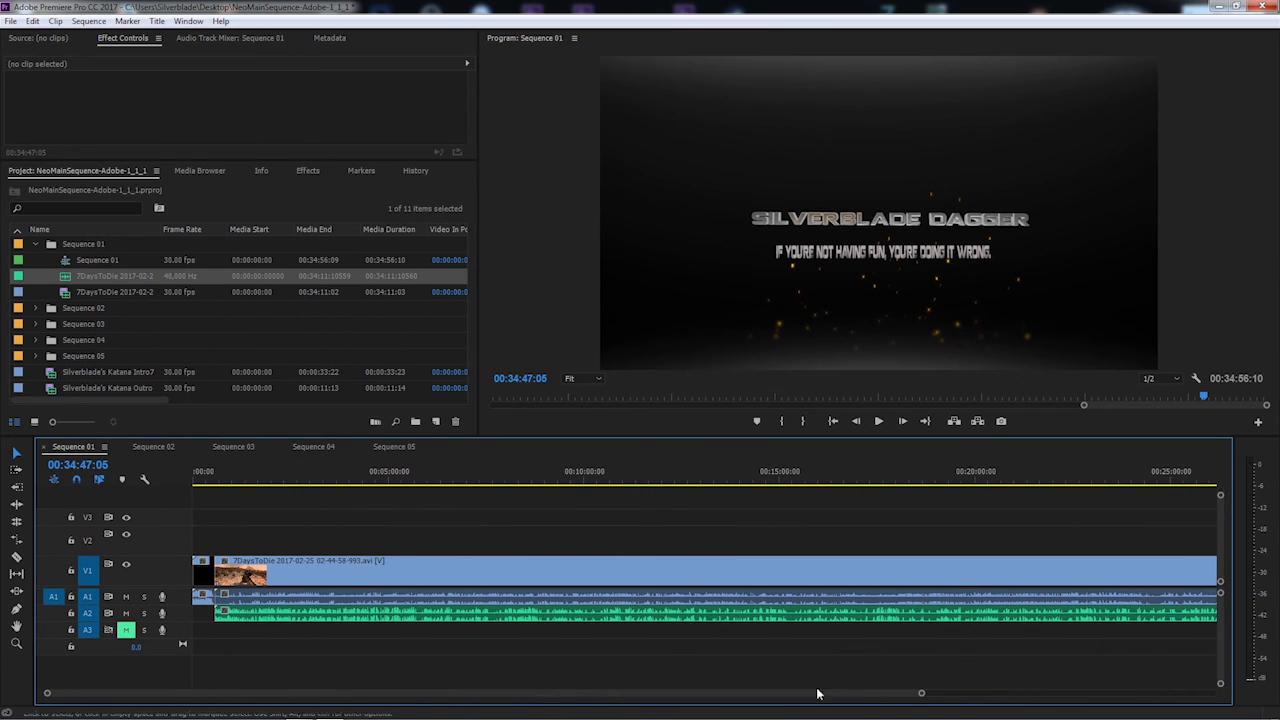
{"action": "left_click_drag", "start_coordinate": [917, 700], "coordinate": [1095, 708]}
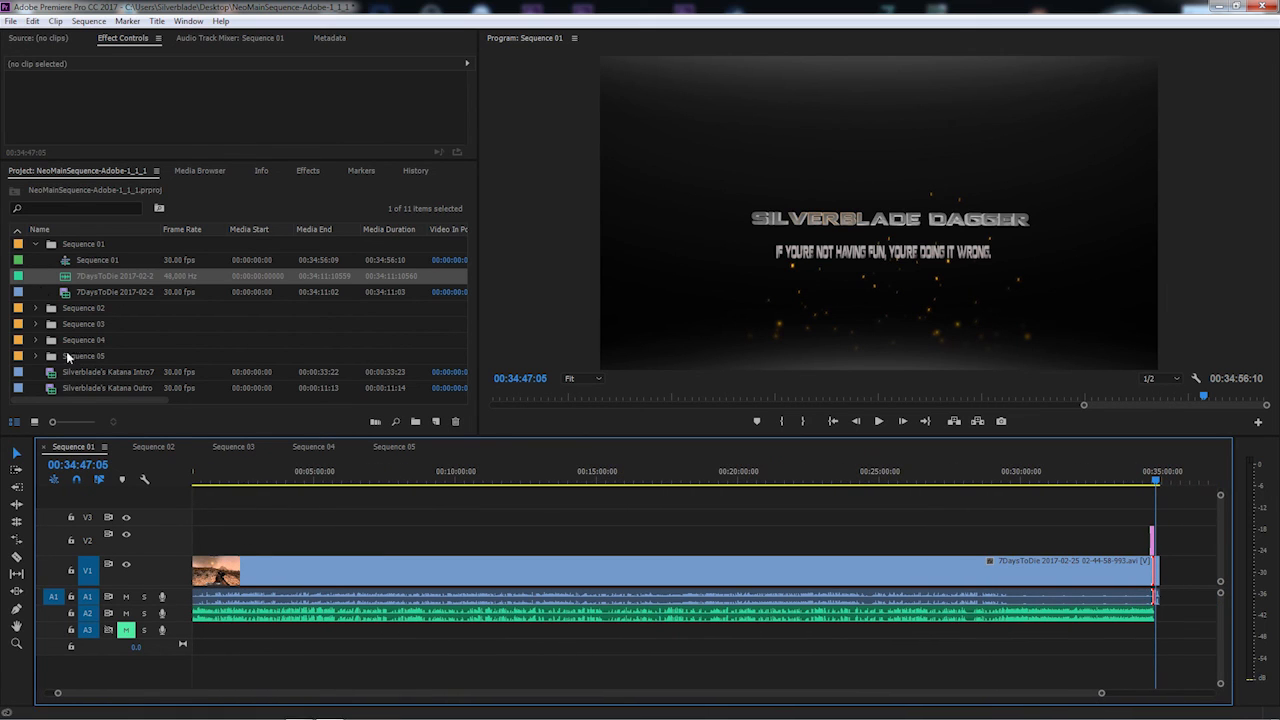
- Open Sequence 02 and place its bin's gameplay video on V1 and A1 and separate audio recording on A2, directly after the intro
{"action": "left_click", "coordinate": [36, 245]}
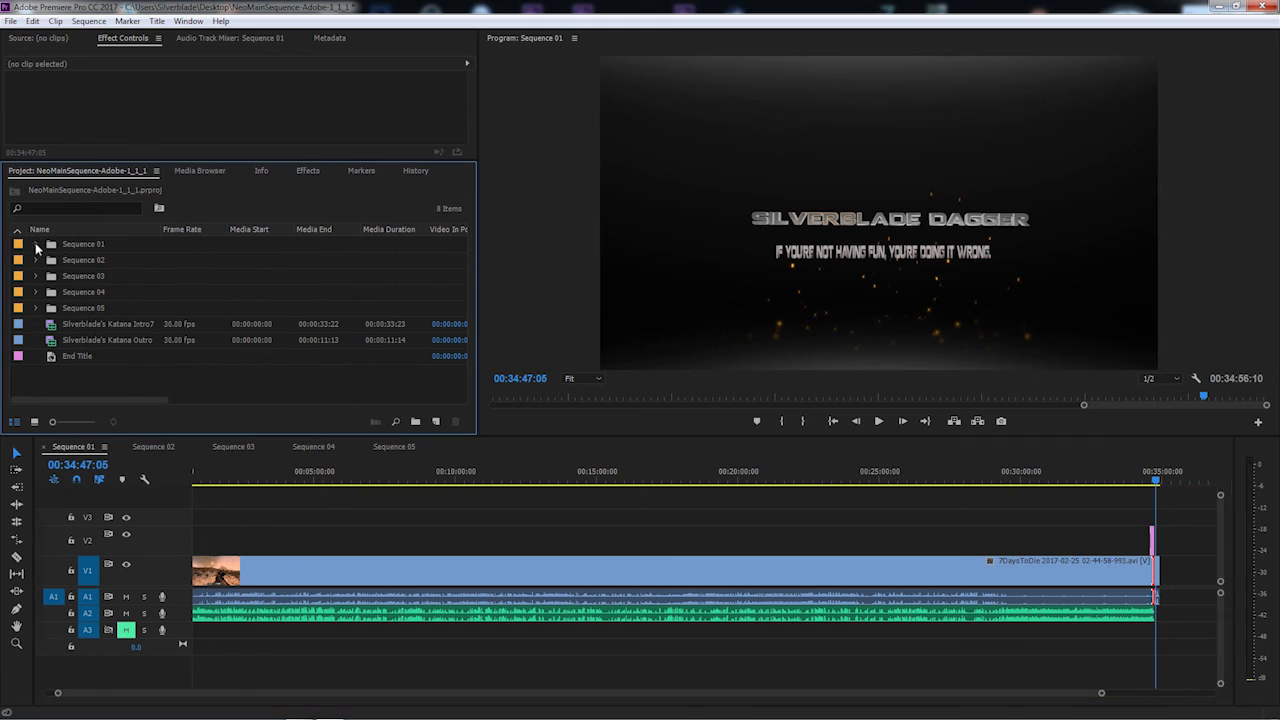
{"action": "left_click", "coordinate": [150, 446]}
{"action": "left_click", "coordinate": [36, 260]}
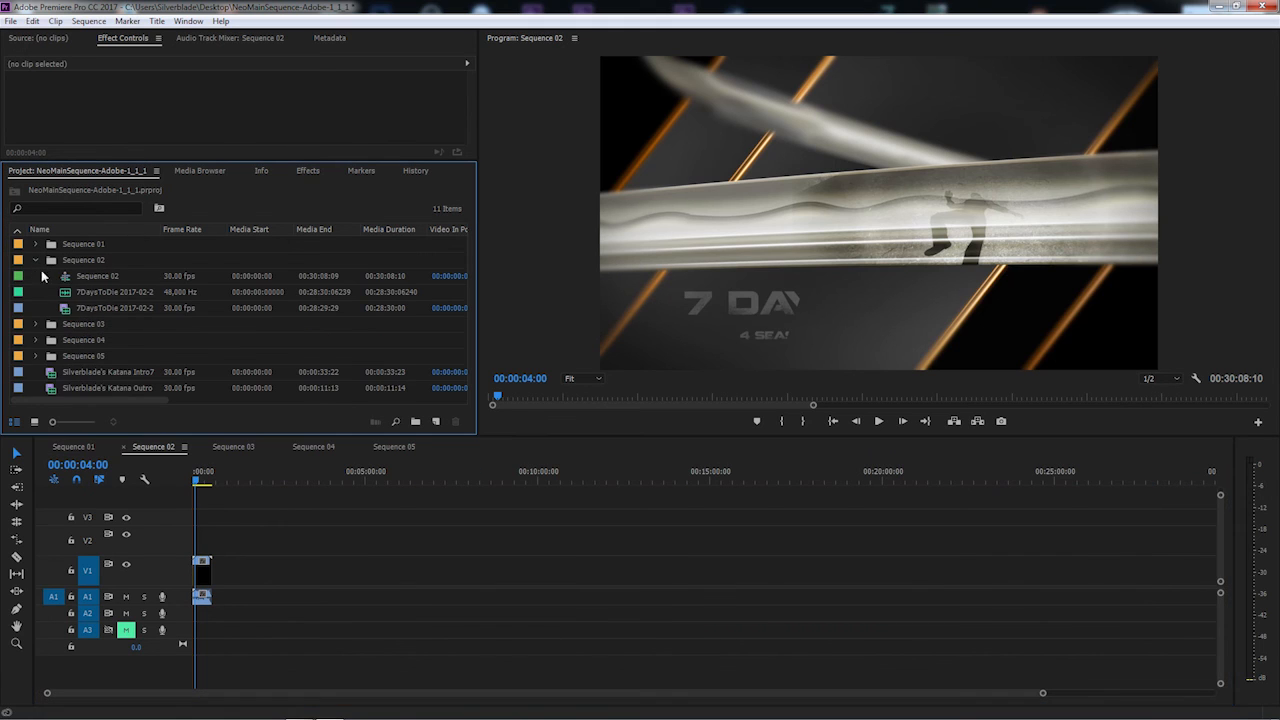
{"action": "left_click_drag", "start_coordinate": [65, 314], "coordinate": [228, 598]}
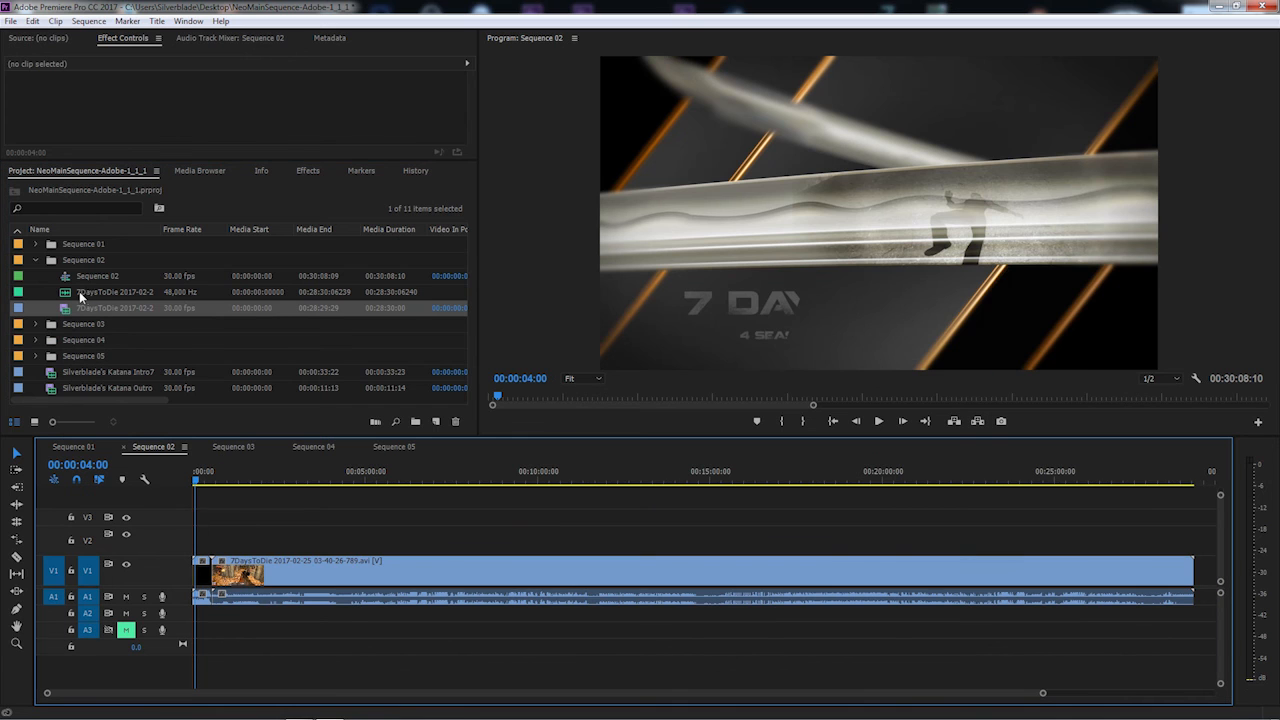
{"action": "left_click_drag", "start_coordinate": [79, 291], "coordinate": [228, 613]}
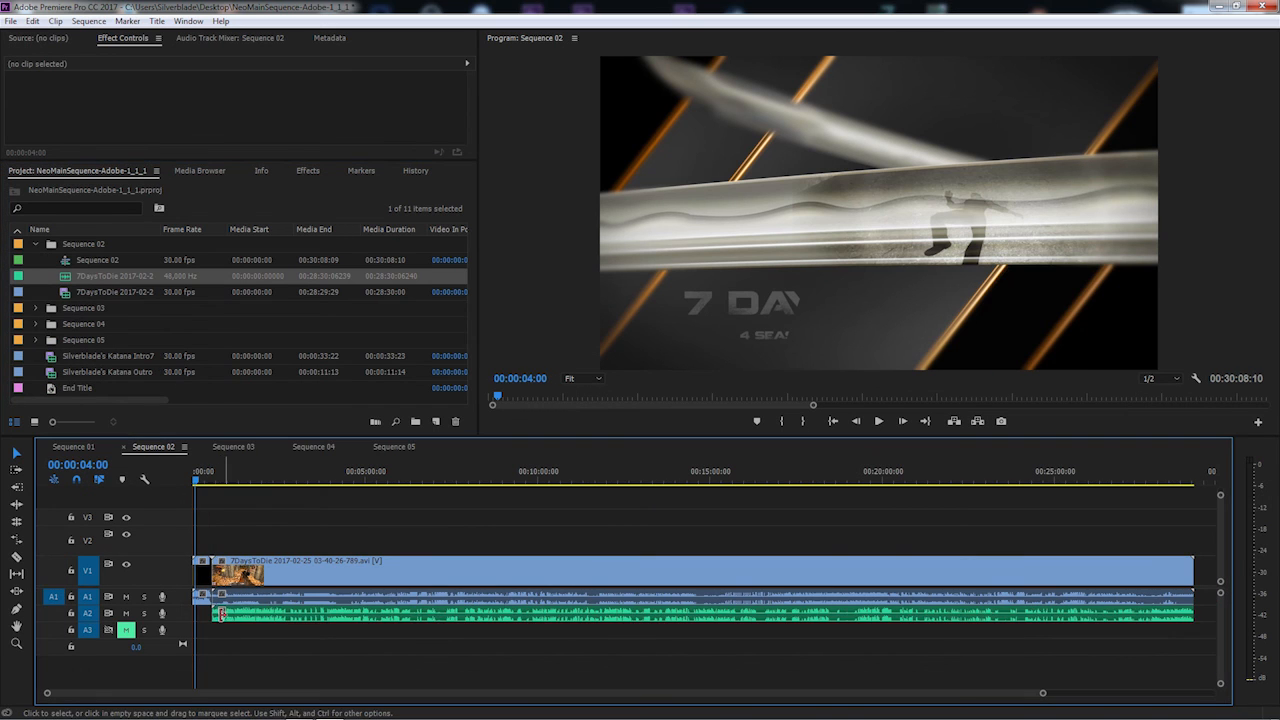
- Apply the default transitions at the cut between the intro and gameplay clips in Sequence 02, accepting repeated frames
{"action": "right_click", "coordinate": [208, 566]}
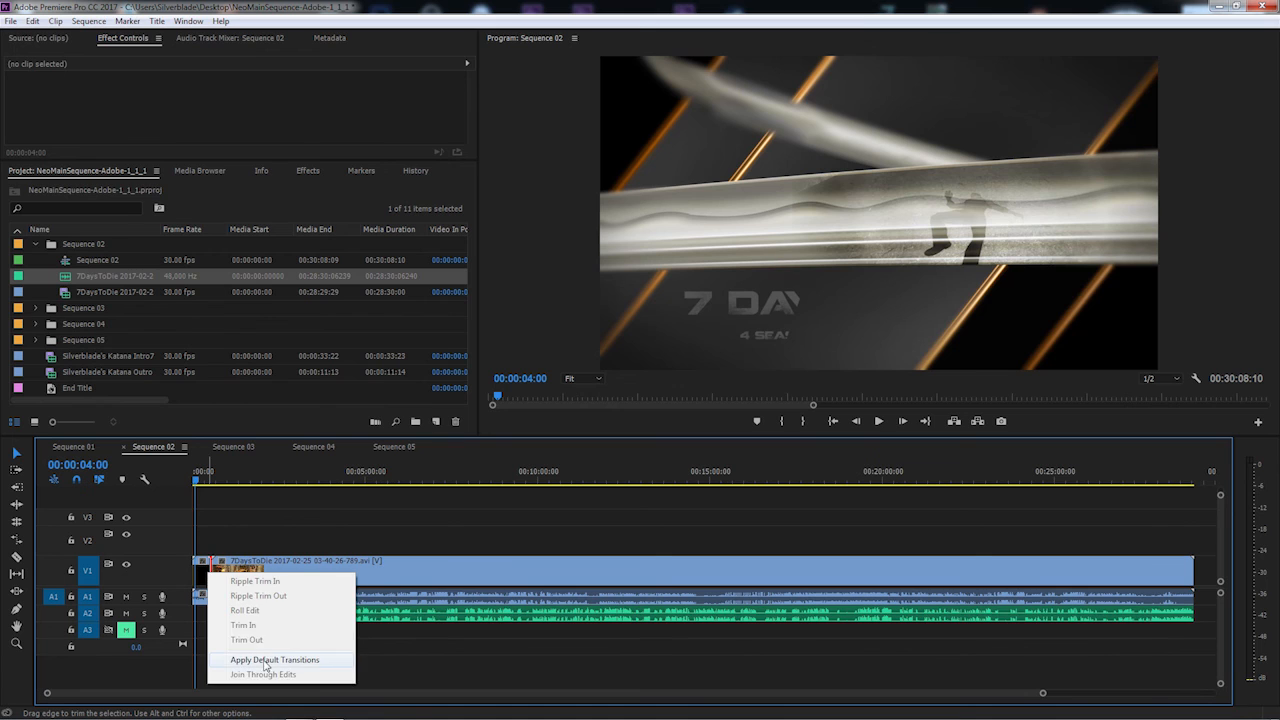
{"action": "left_click", "coordinate": [262, 654]}
{"action": "left_click", "coordinate": [738, 382]}
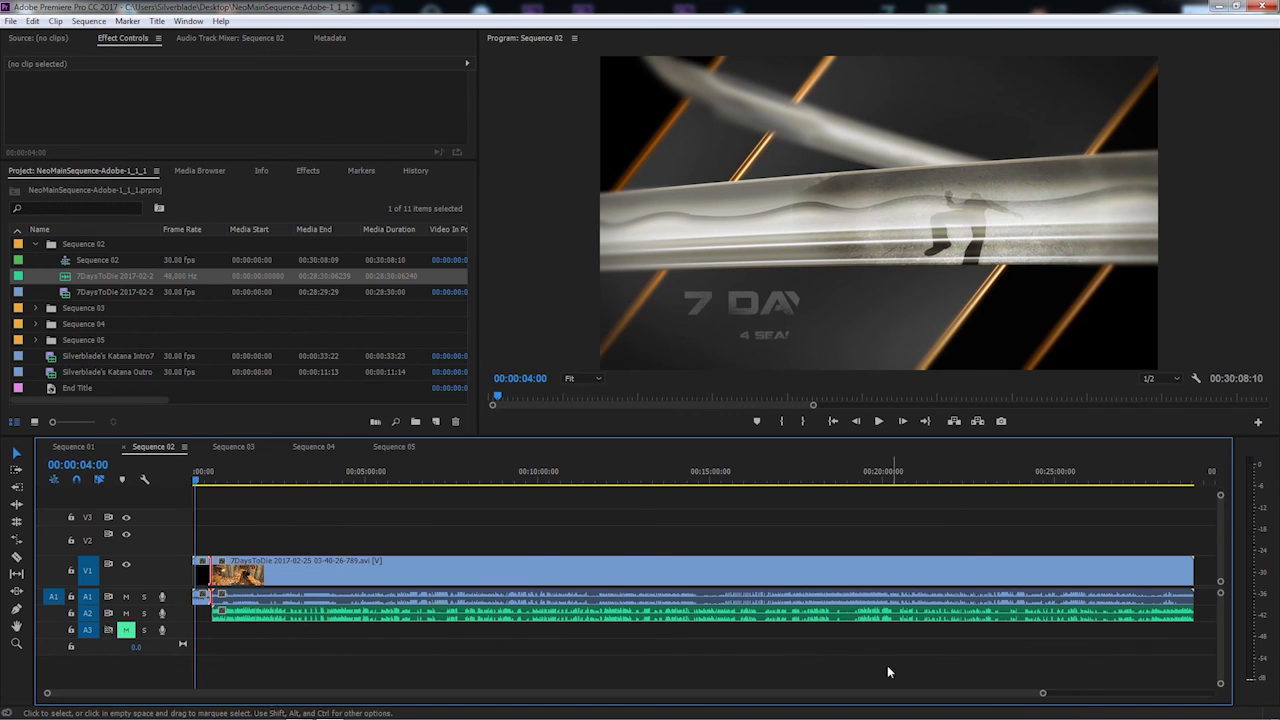
- Move the End Title and Katana Outro clips together to the end of Sequence 02's gameplay clip, onto tracks V2 and V1
{"action": "scroll", "coordinate": [905, 705], "scroll_direction": "down", "scroll_amount": 5}
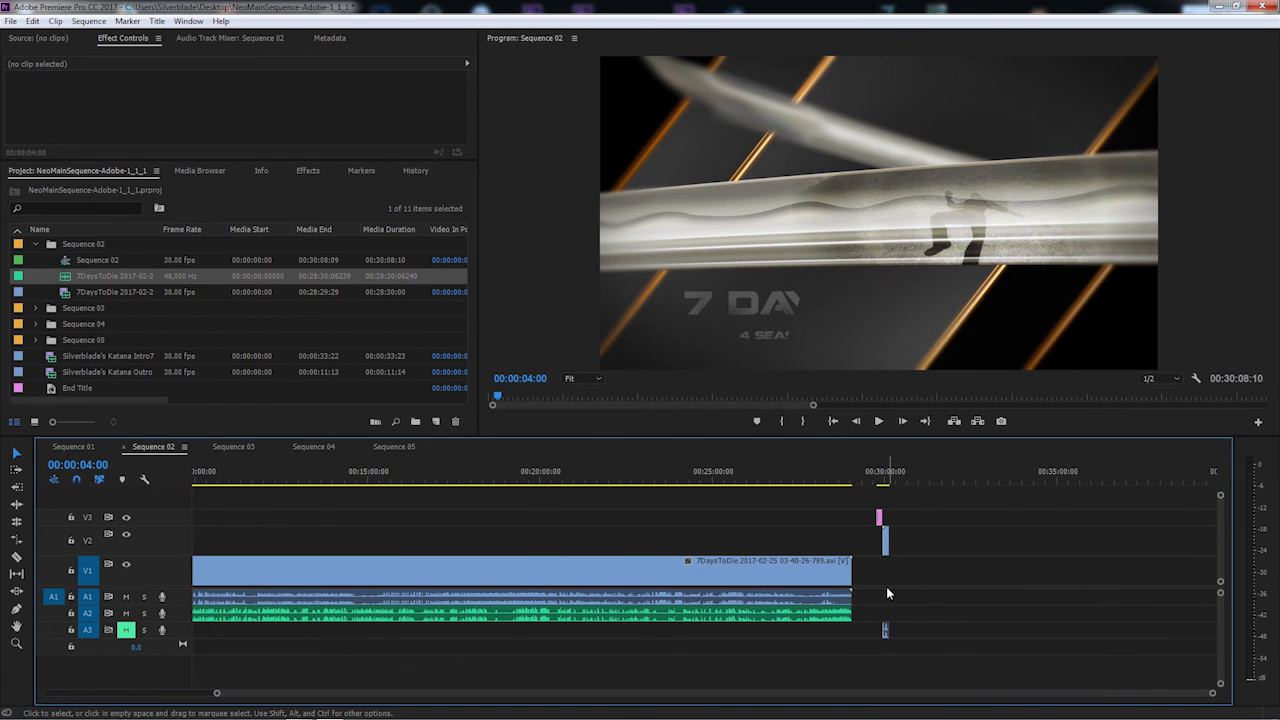
{"action": "left_click_drag", "start_coordinate": [1212, 694], "coordinate": [917, 692]}
{"action": "left_click", "coordinate": [822, 482]}
{"action": "left_click", "coordinate": [1029, 522]}
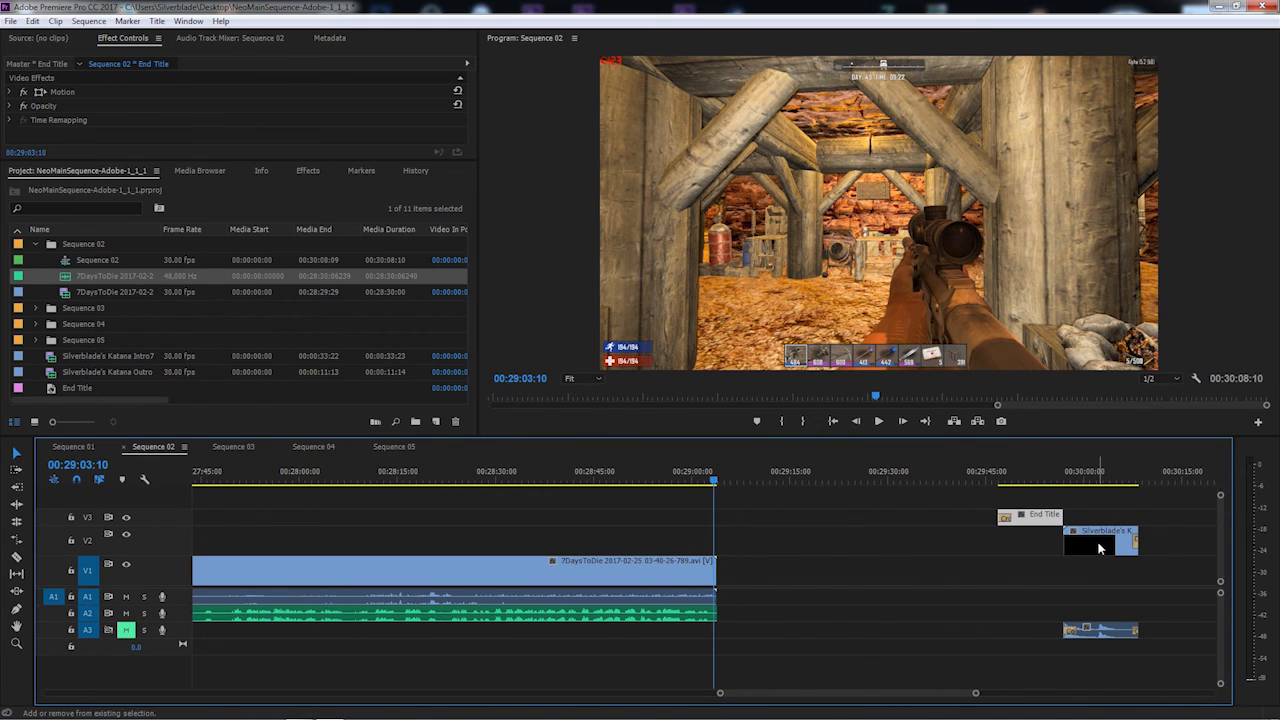
{"action": "left_click", "coordinate": [1098, 548], "text": "shift"}
{"action": "left_click_drag", "start_coordinate": [1098, 548], "coordinate": [759, 600]}
{"action": "left_click_drag", "start_coordinate": [975, 694], "coordinate": [910, 692]}
{"action": "left_click_drag", "start_coordinate": [867, 583], "coordinate": [861, 584]}
- Apply the default transitions between Sequence 02's gameplay and Katana Outro clips, accepting repeated frames, and collapse the Sequence 02 bin
{"action": "right_click", "coordinate": [733, 577]}
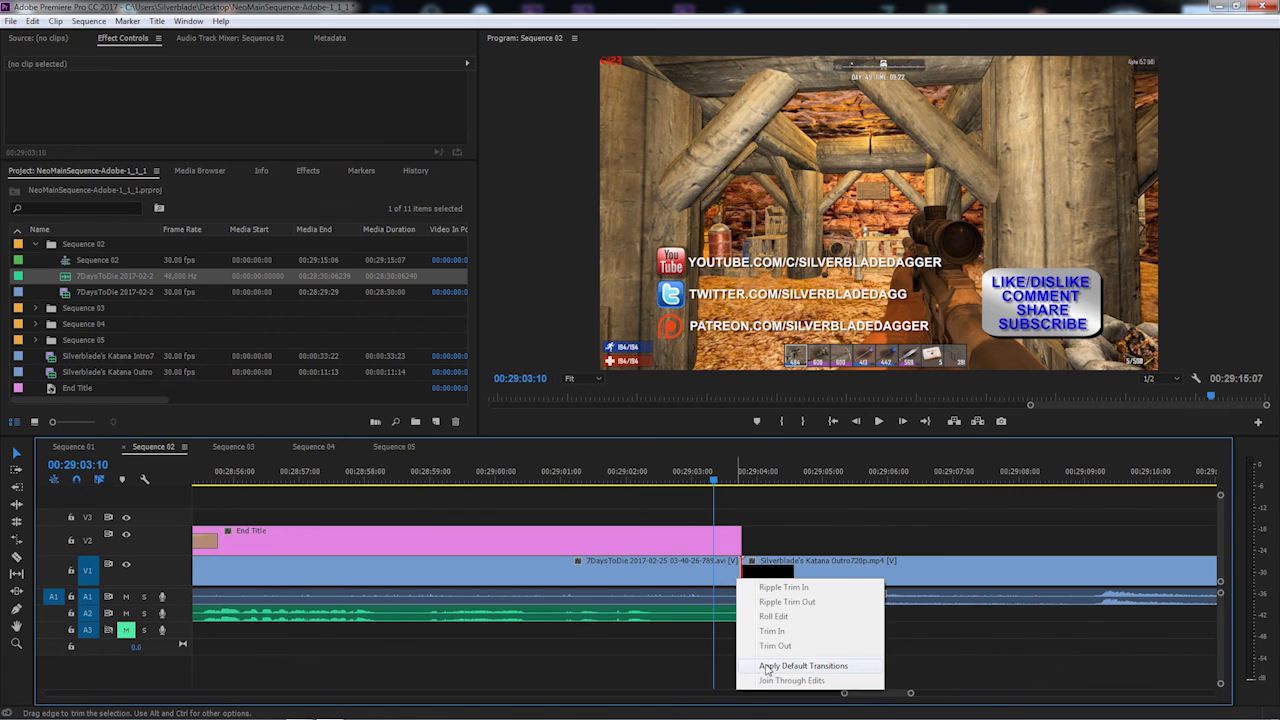
{"action": "left_click", "coordinate": [776, 666]}
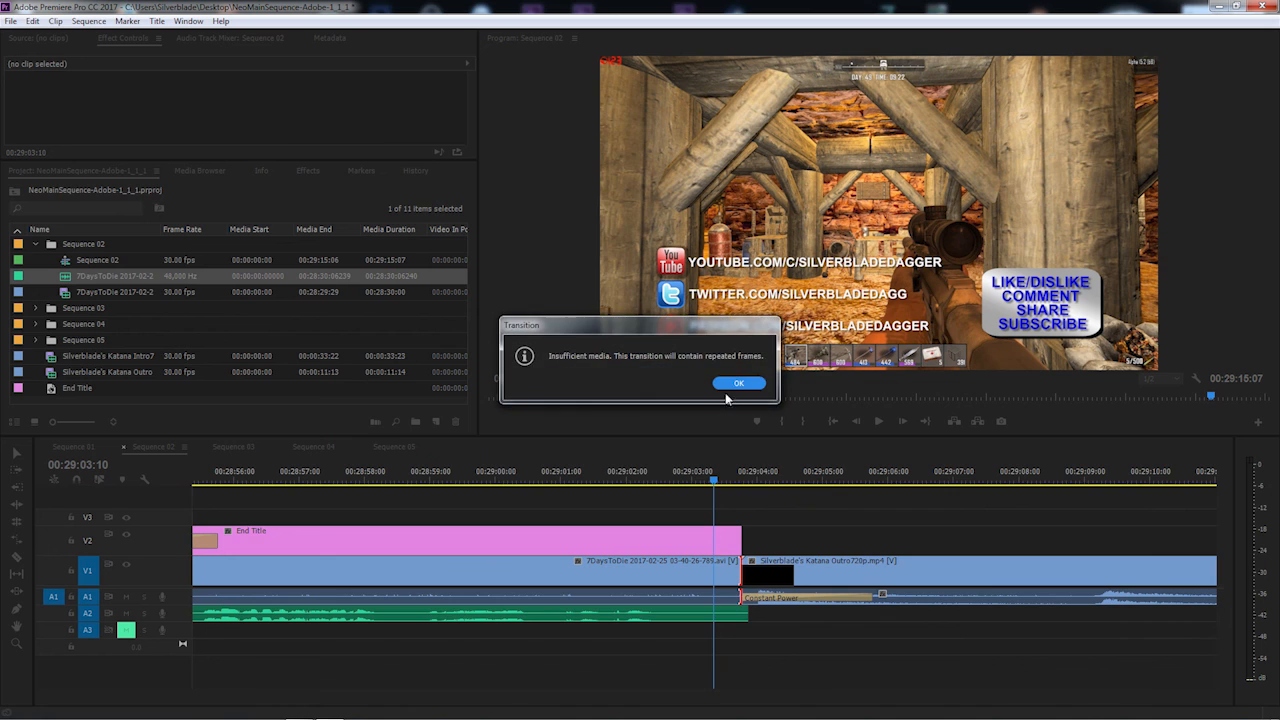
{"action": "left_click", "coordinate": [735, 384]}
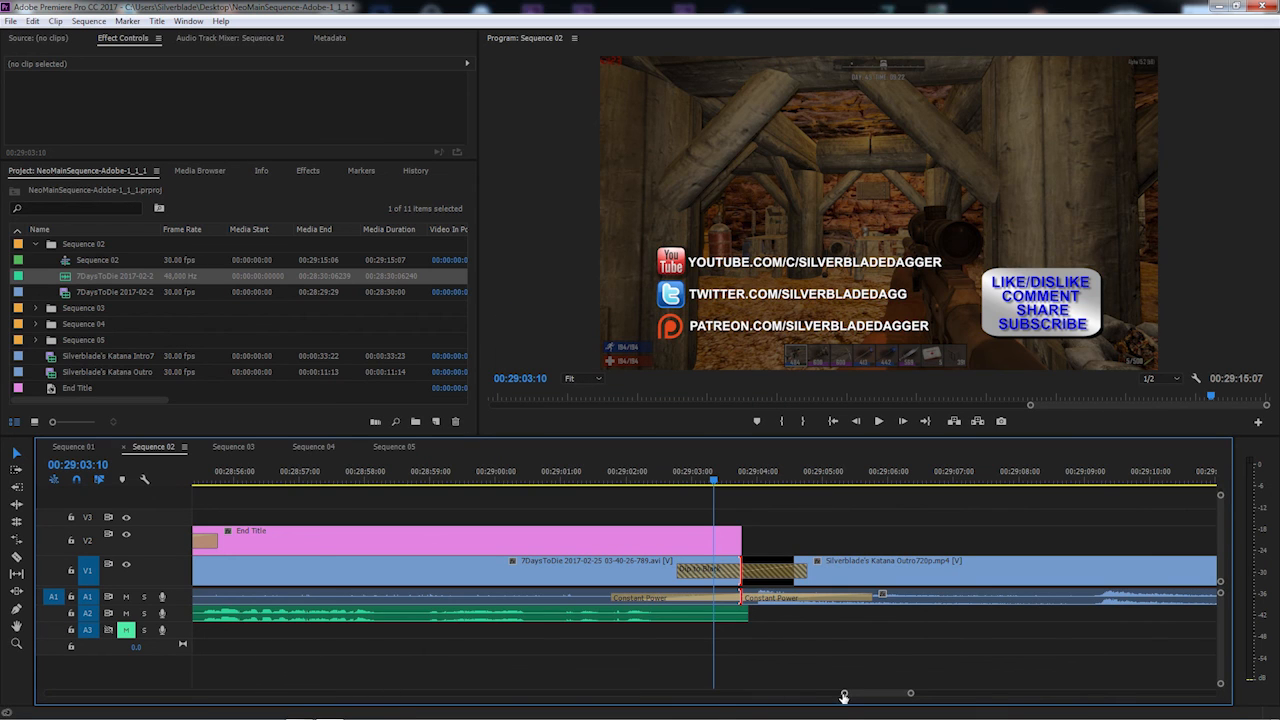
{"action": "left_click_drag", "start_coordinate": [846, 693], "coordinate": [125, 703]}
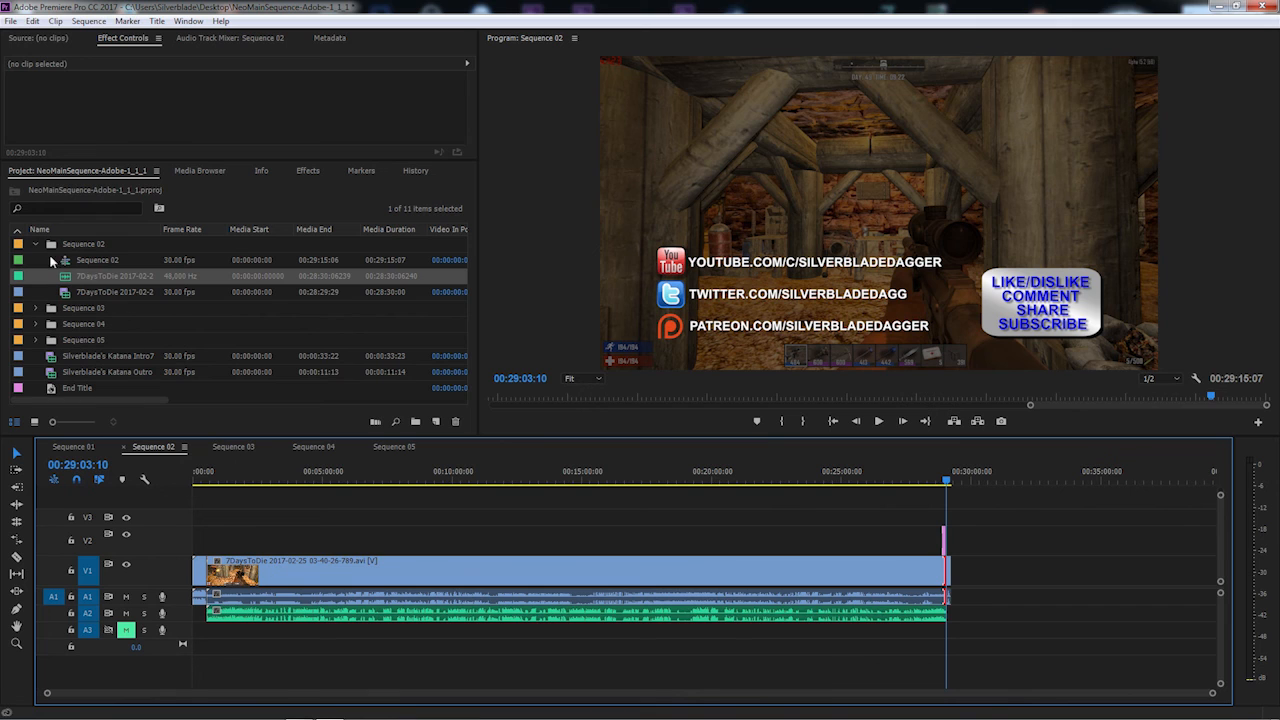
{"action": "left_click", "coordinate": [37, 245]}
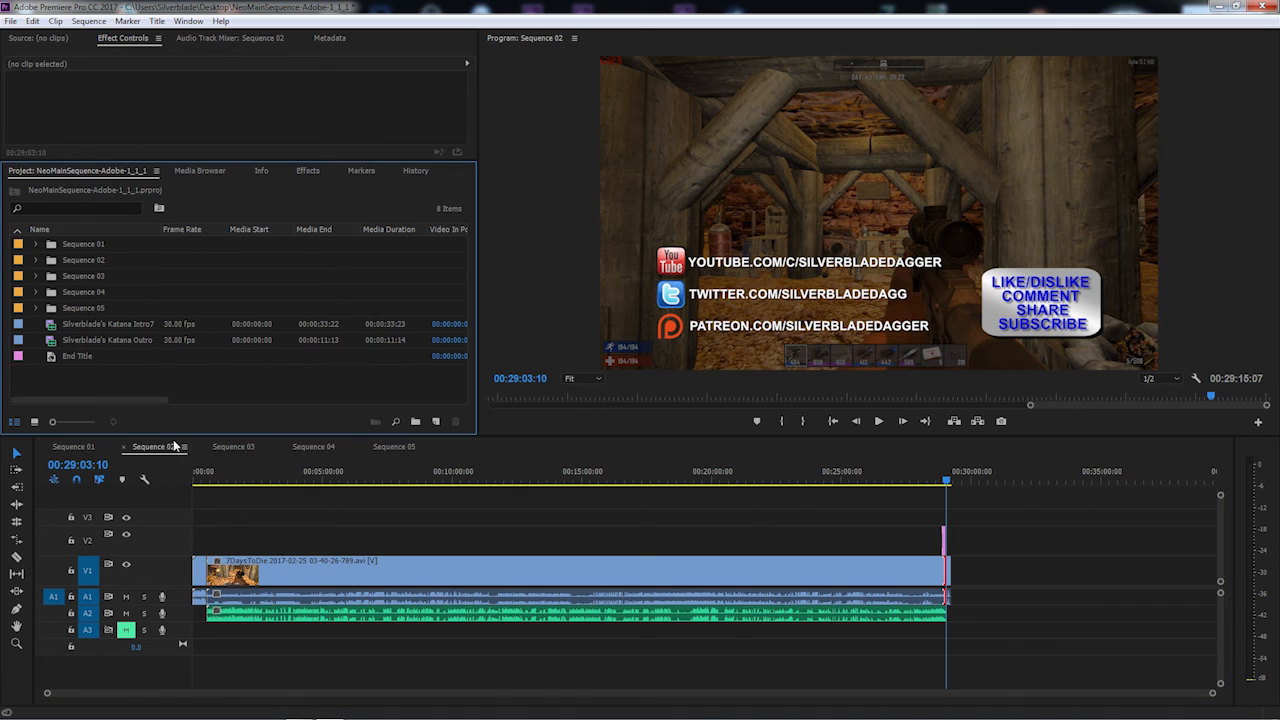
- Play back the start of the gameplay clip in Sequence 02 just after the intro
{"action": "left_click", "coordinate": [234, 447]}
{"action": "left_click", "coordinate": [152, 447]}
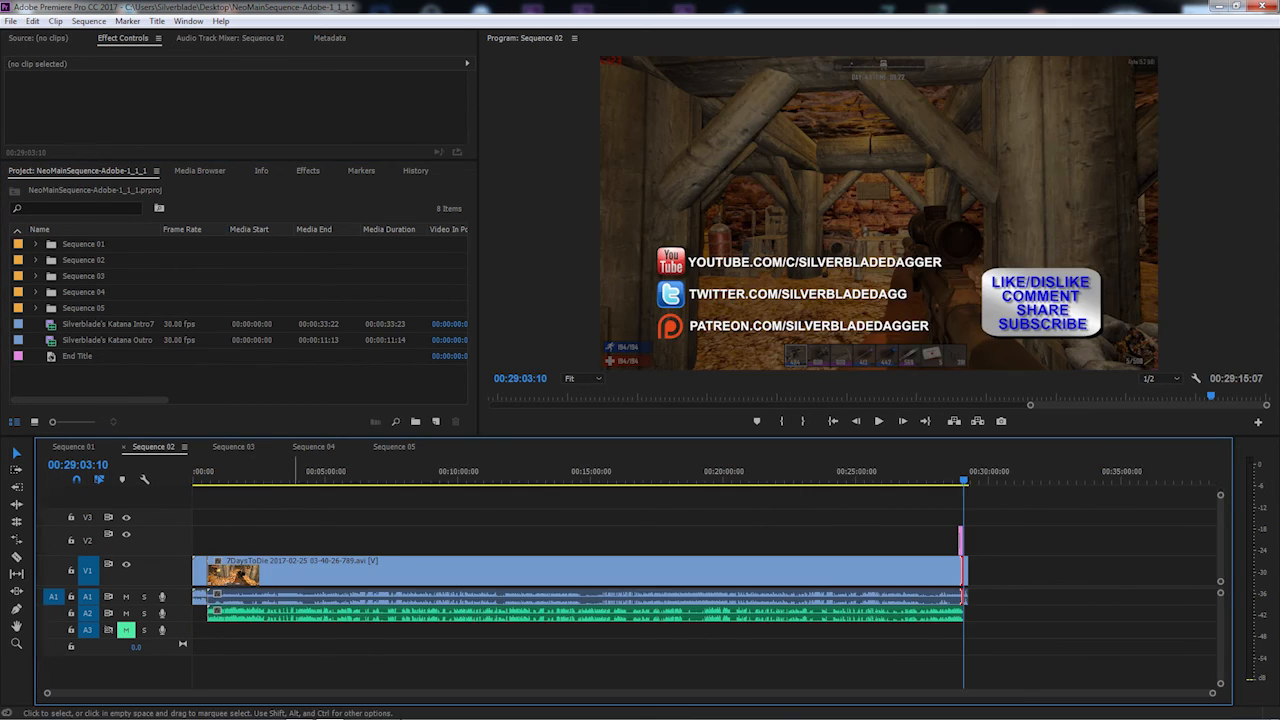
{"action": "left_click", "coordinate": [207, 482]}
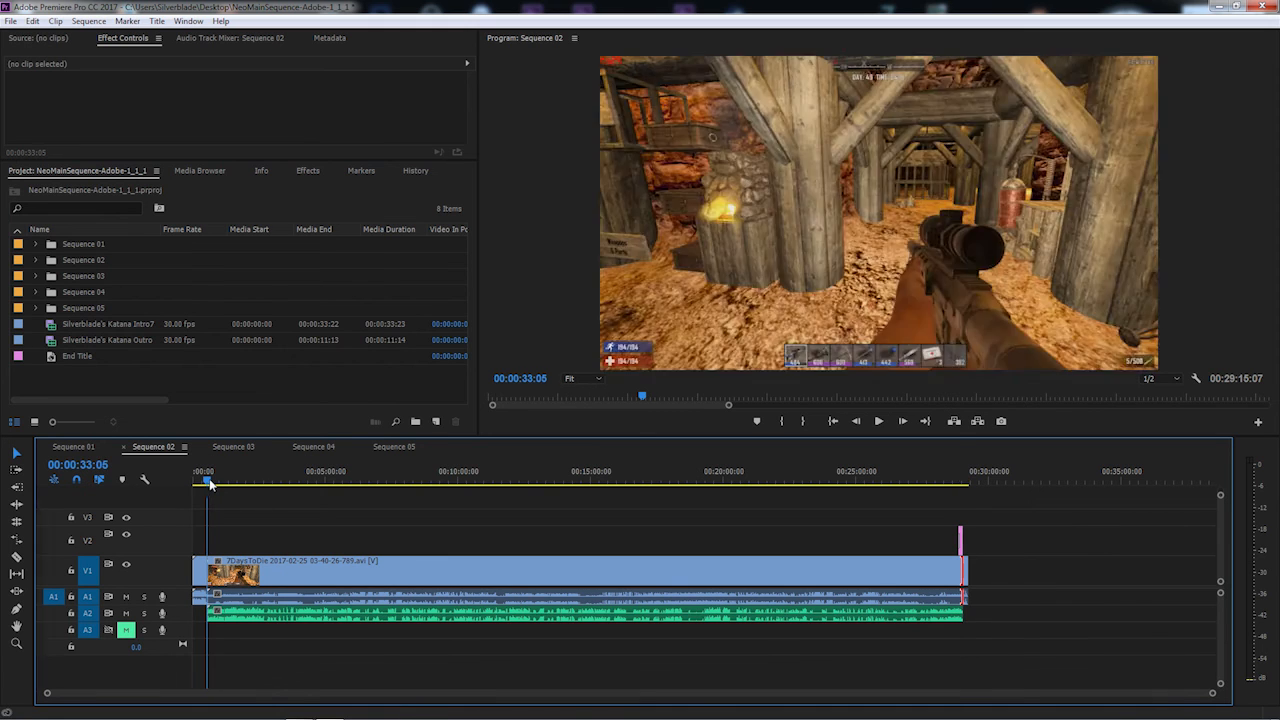
{"action": "left_click", "coordinate": [878, 421]}
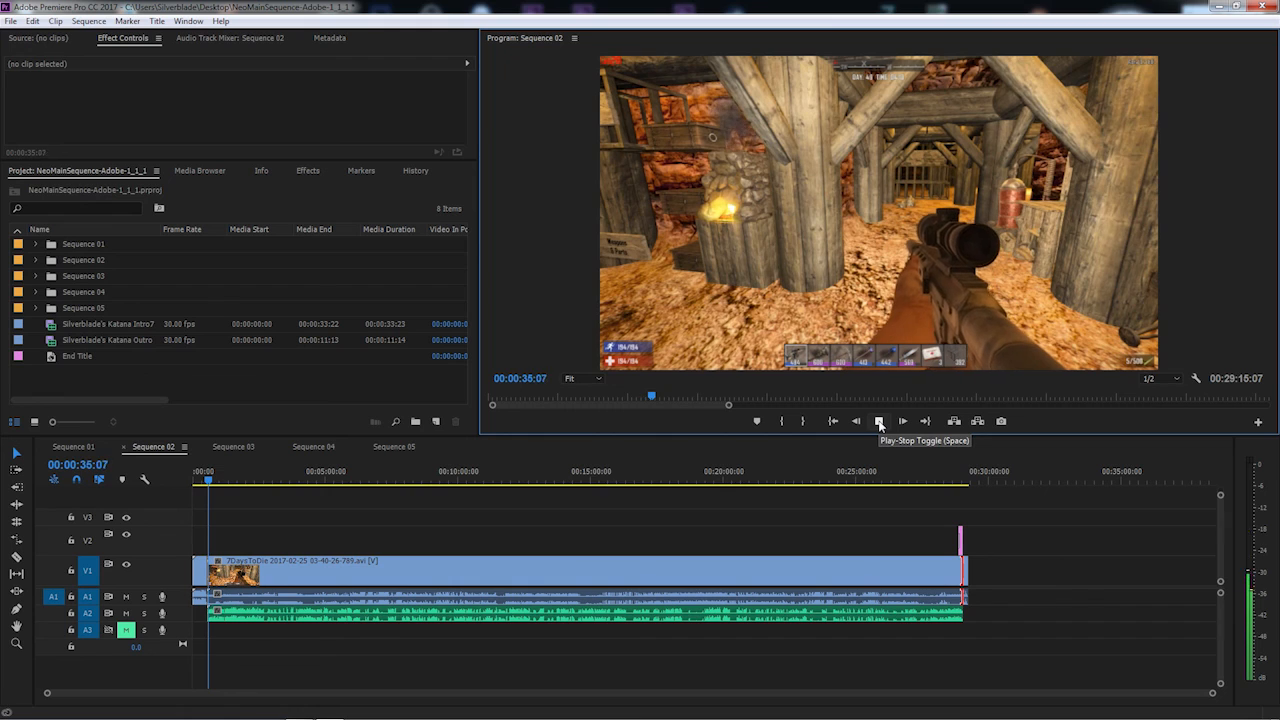
{"action": "left_click", "coordinate": [878, 421]}
- Play back the end of Sequence 02 to check the transition from the gameplay into the Katana Outro
{"action": "left_click", "coordinate": [956, 482]}
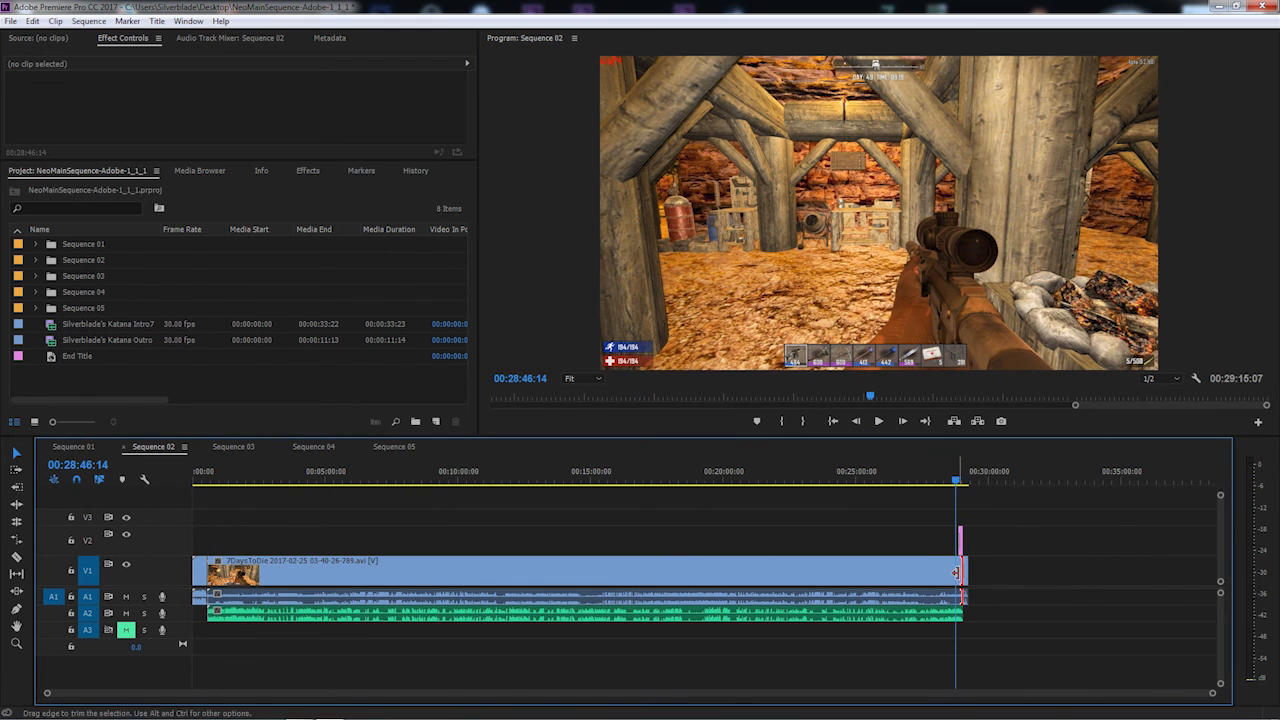
{"action": "left_click_drag", "start_coordinate": [958, 482], "coordinate": [964, 482]}
{"action": "left_click", "coordinate": [878, 421]}
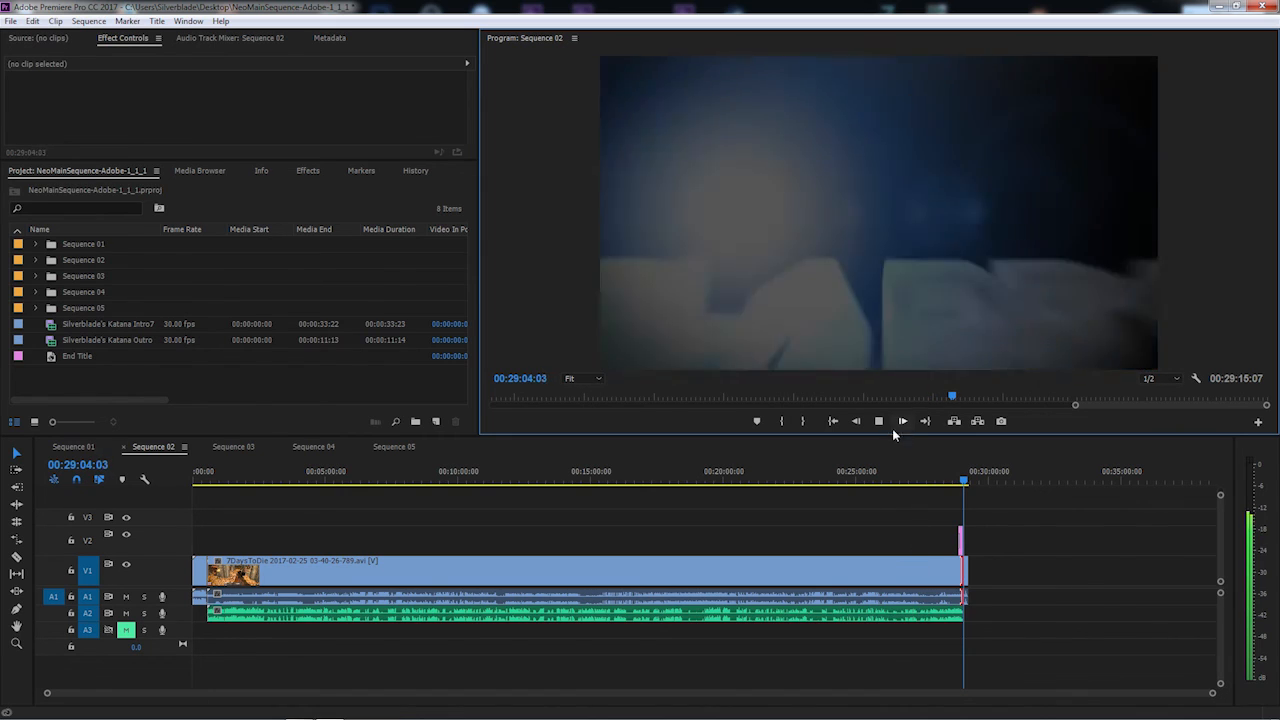
{"action": "left_click", "coordinate": [882, 421]}
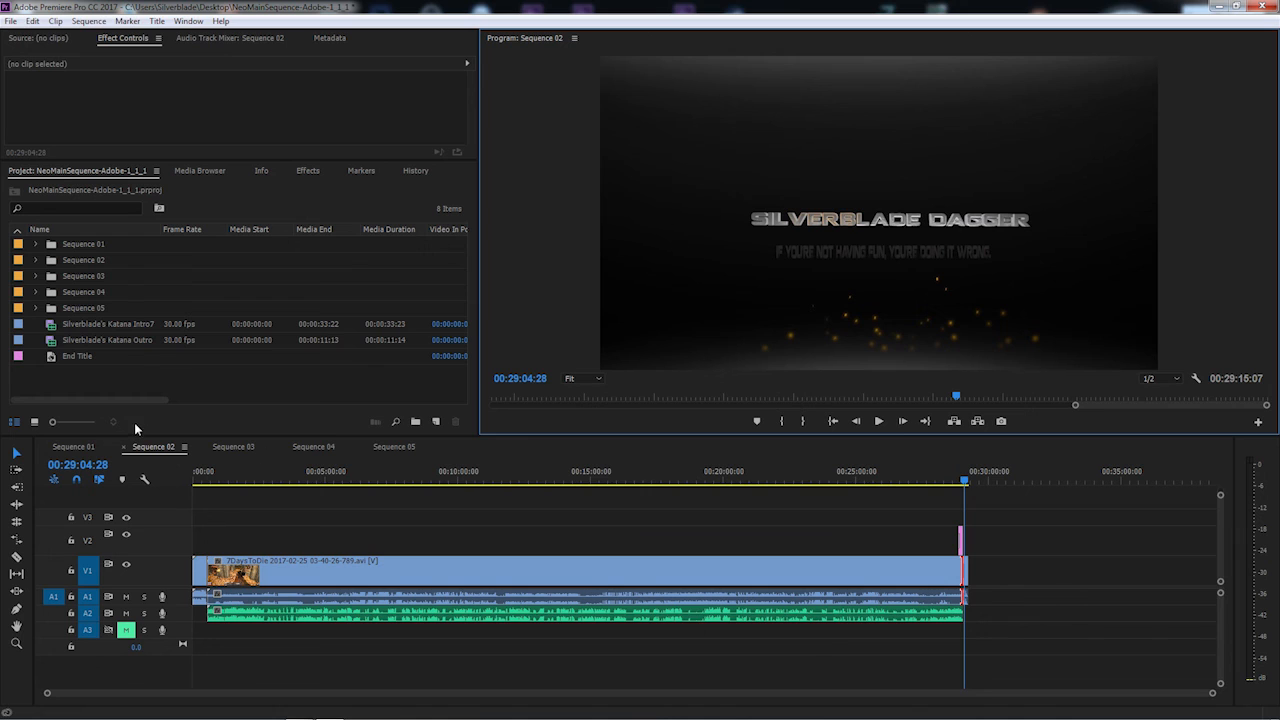
- Open Sequence 03 and place its bin's gameplay video on V1 and A1 and separate audio recording on A2, directly after the intro
{"action": "left_click", "coordinate": [245, 446]}
{"action": "left_click", "coordinate": [36, 276]}
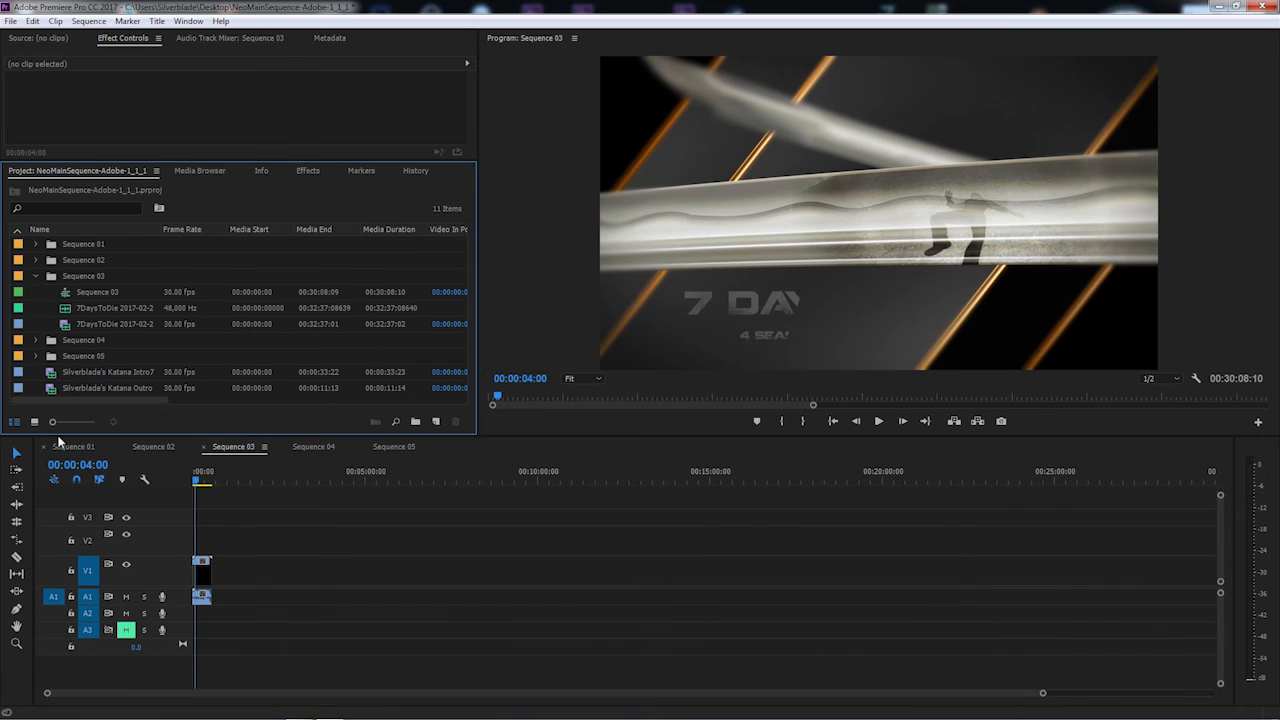
{"action": "left_click_drag", "start_coordinate": [66, 327], "coordinate": [230, 570]}
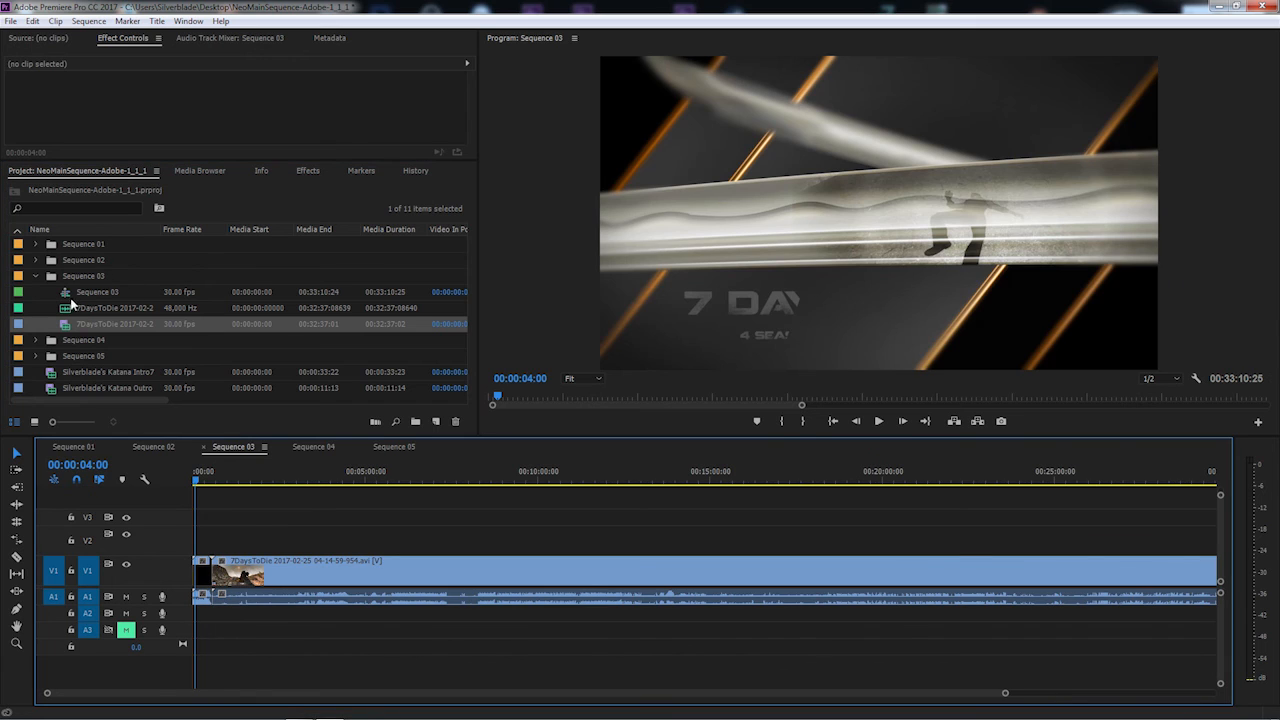
{"action": "left_click_drag", "start_coordinate": [63, 310], "coordinate": [218, 610]}
- Apply the default transitions at the cut between the intro and gameplay clips in Sequence 03, accepting repeated frames
{"action": "right_click", "coordinate": [204, 570]}
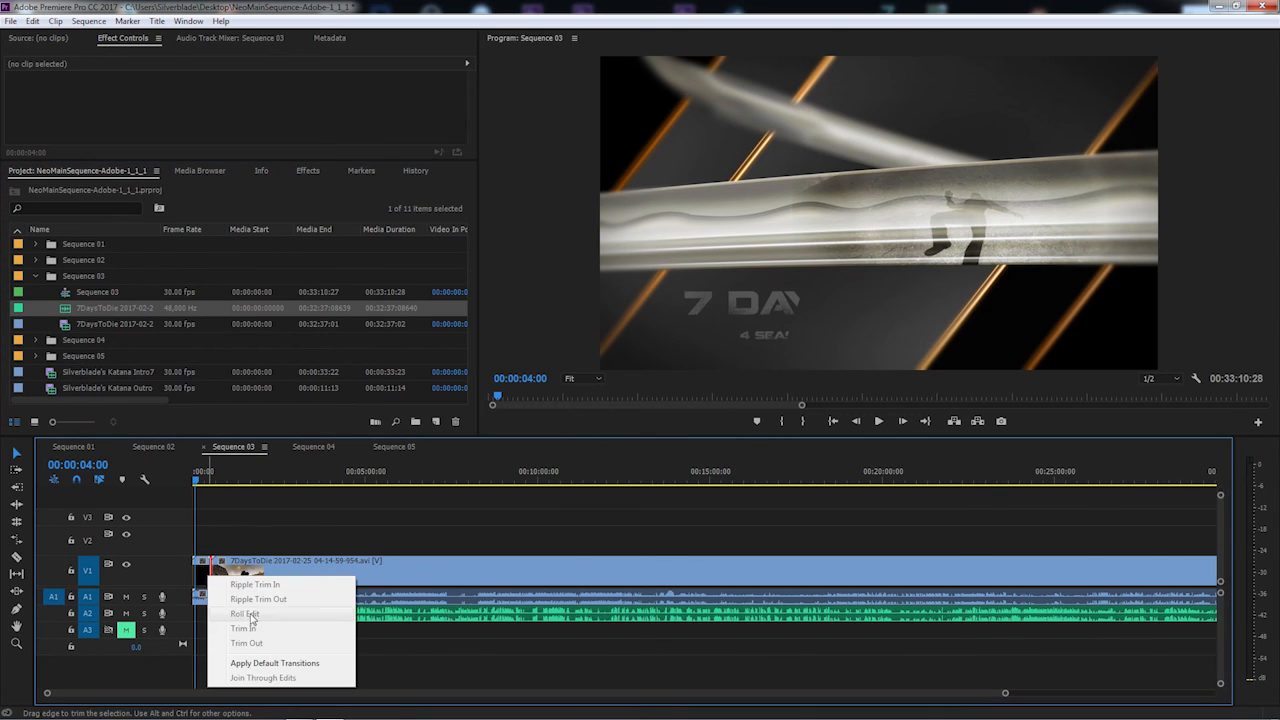
{"action": "left_click", "coordinate": [270, 666]}
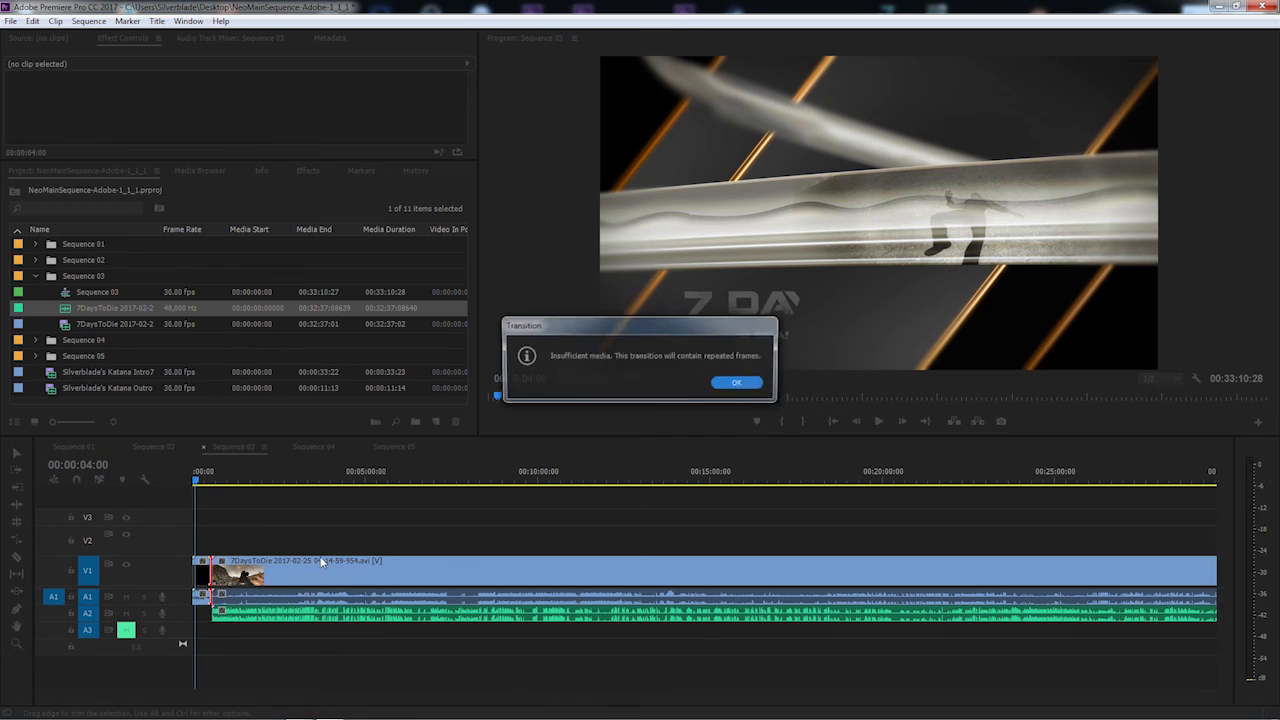
{"action": "left_click", "coordinate": [752, 386]}
- Move the End Title onto V2 over the end of the Sequence 03 gameplay and the Katana Outro onto V1 and A1 after it
{"action": "left_click", "coordinate": [1100, 694]}
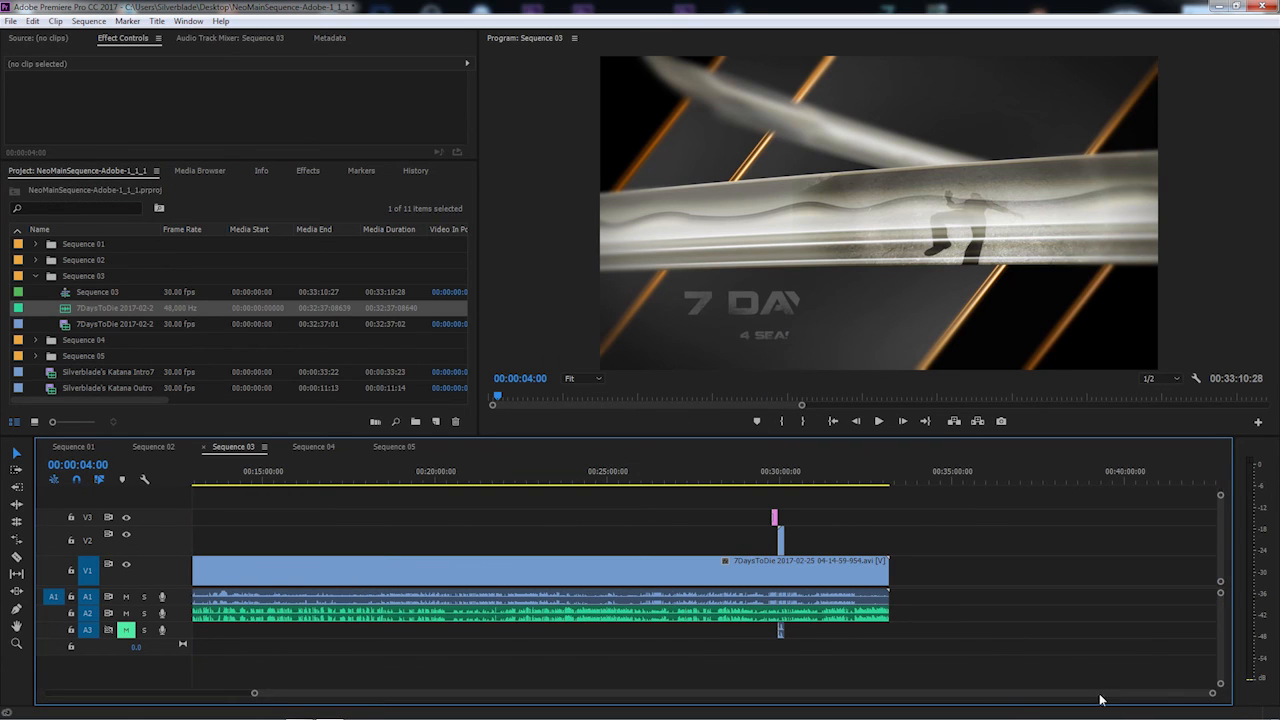
{"action": "left_click", "coordinate": [887, 481]}
{"action": "left_click", "coordinate": [250, 694]}
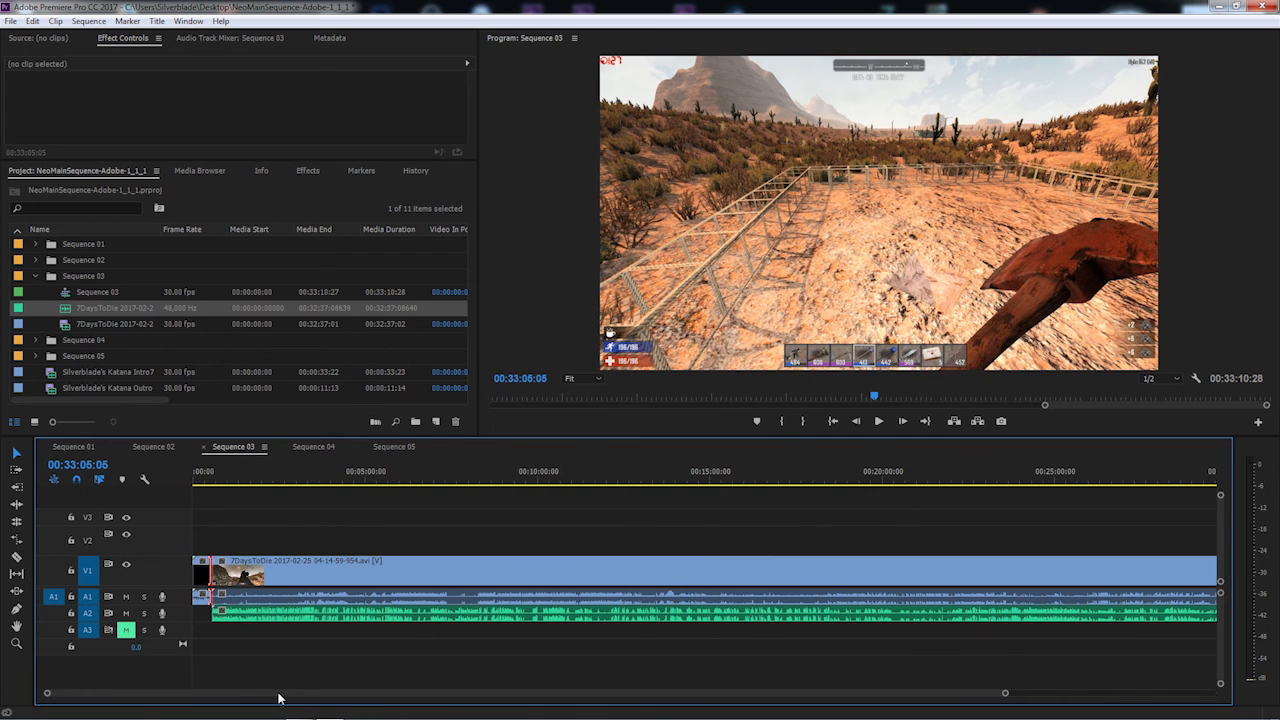
{"action": "left_click", "coordinate": [1189, 697]}
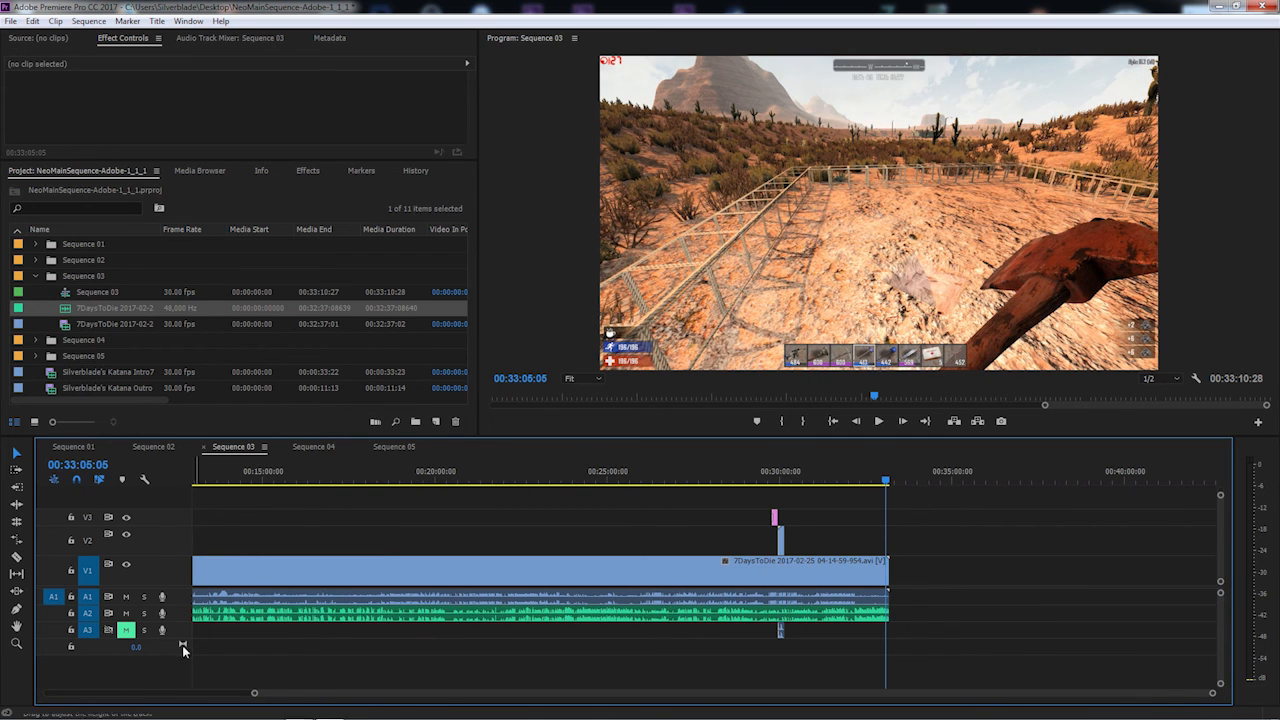
{"action": "left_click_drag", "start_coordinate": [251, 694], "coordinate": [523, 699]}
{"action": "left_click", "coordinate": [230, 517]}
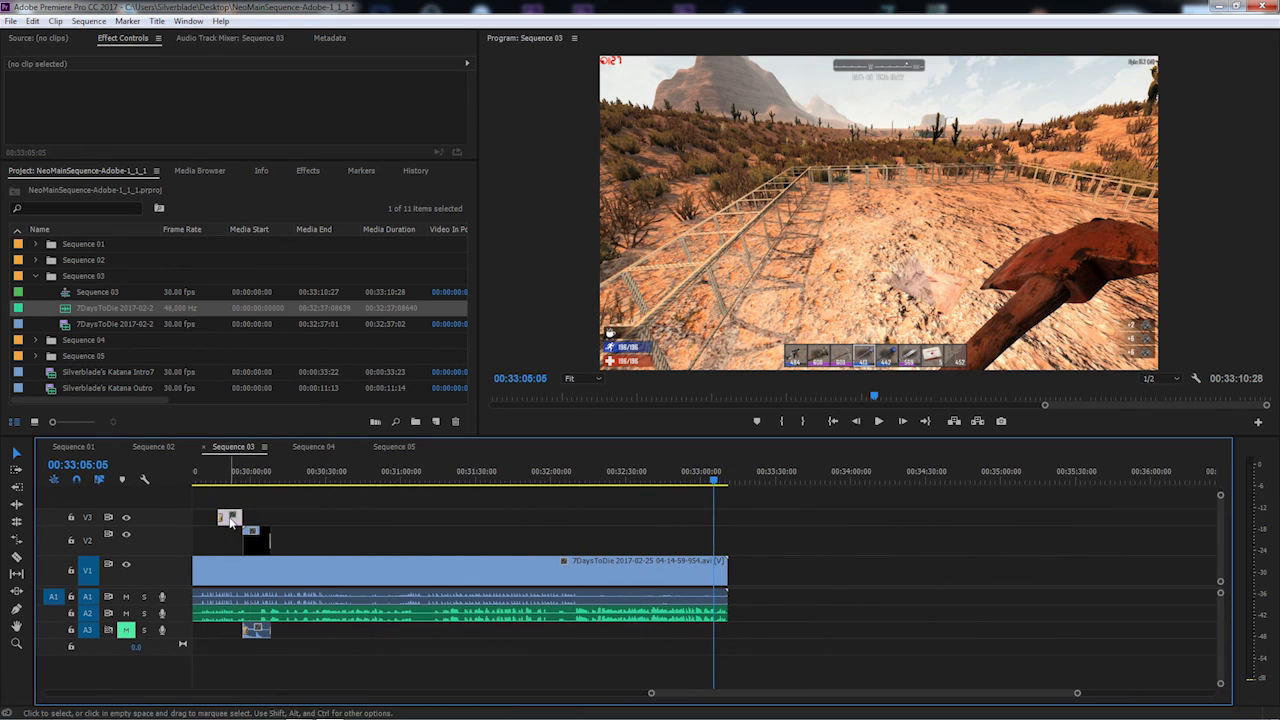
{"action": "left_click", "coordinate": [259, 549], "text": "shift"}
{"action": "left_click_drag", "start_coordinate": [259, 549], "coordinate": [752, 607]}
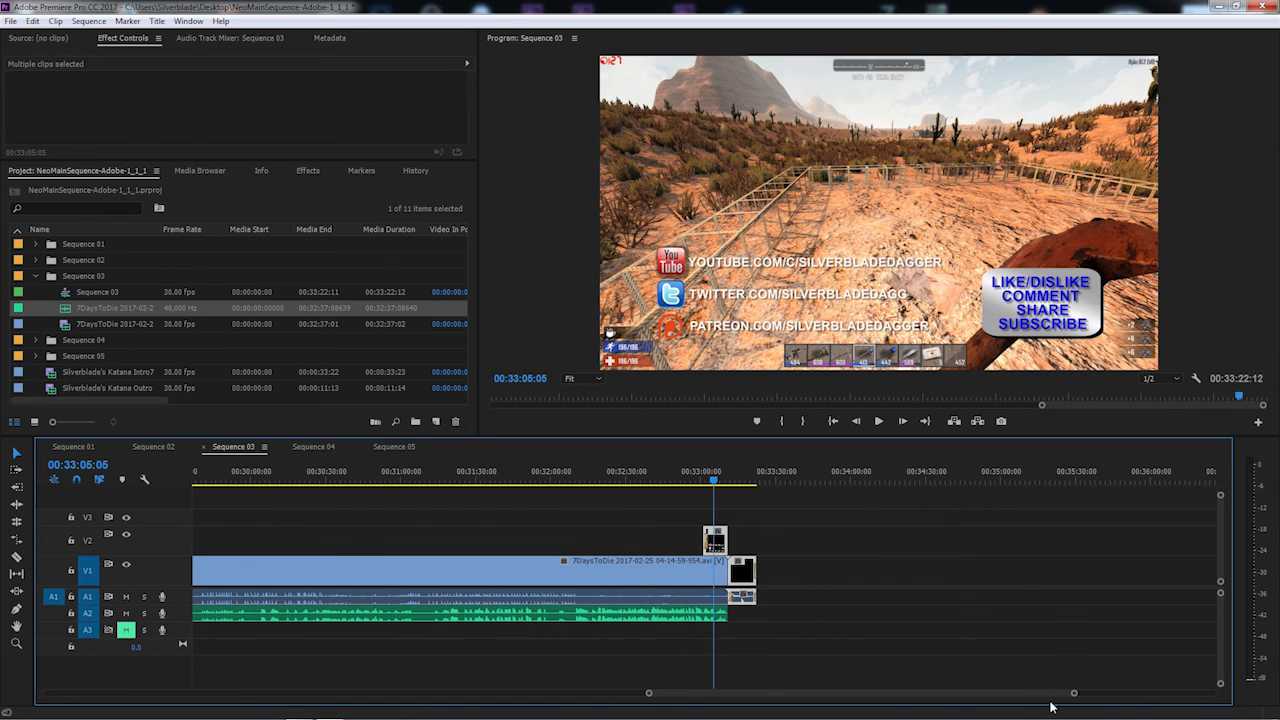
- Shift the End Title and Katana Outro slightly earlier together so the outro butts directly against the gameplay clip in Sequence 03
{"action": "left_click_drag", "start_coordinate": [1072, 693], "coordinate": [885, 692]}
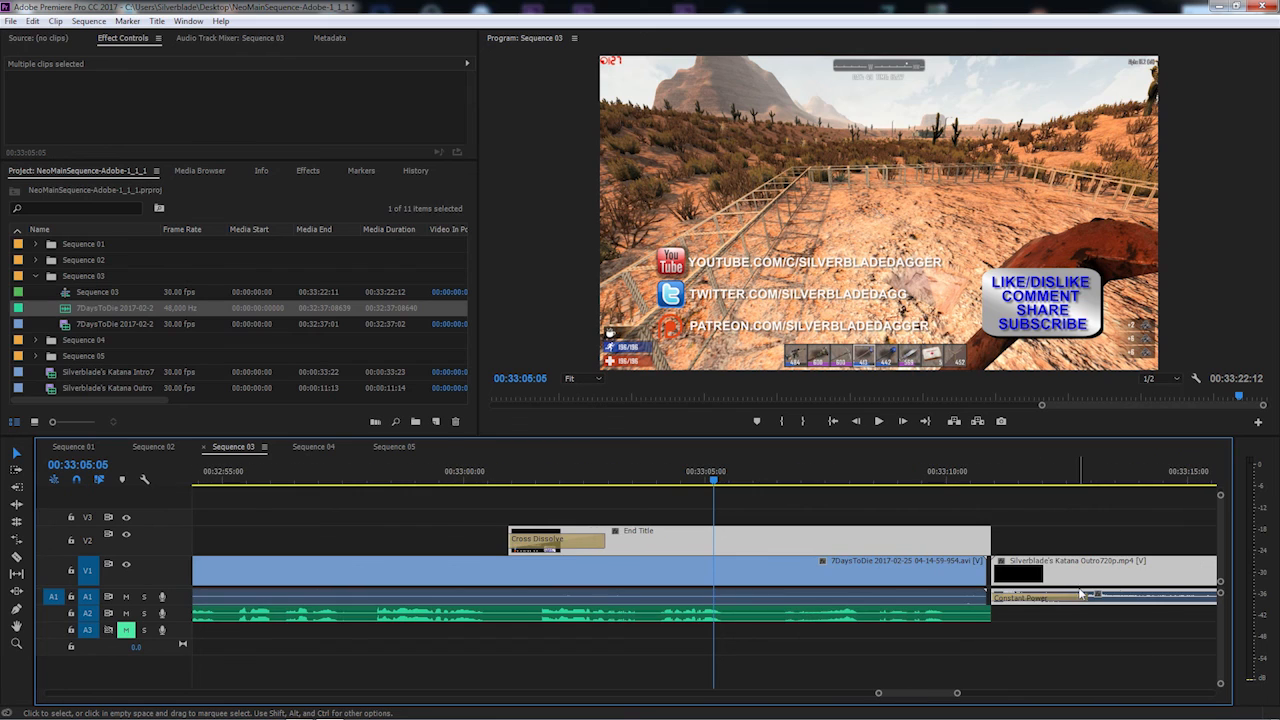
{"action": "left_click_drag", "start_coordinate": [1072, 588], "coordinate": [1095, 575]}
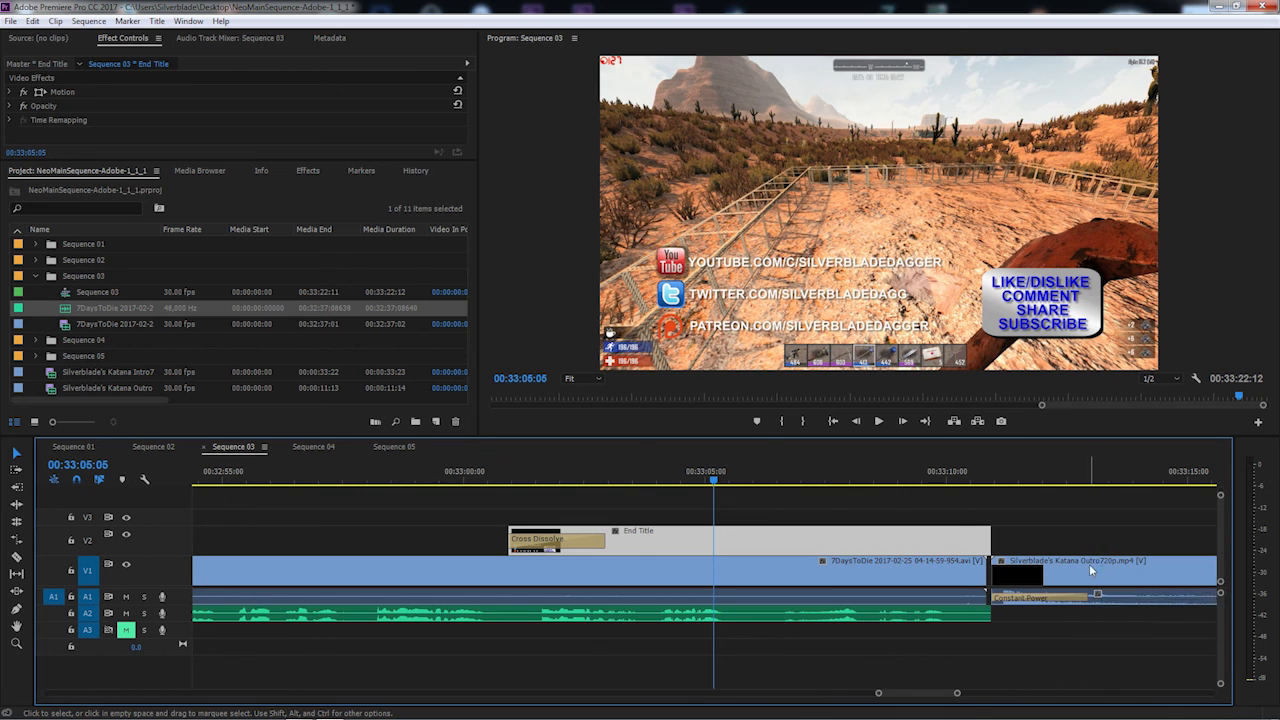
{"action": "left_click", "coordinate": [1074, 576], "text": "shift"}
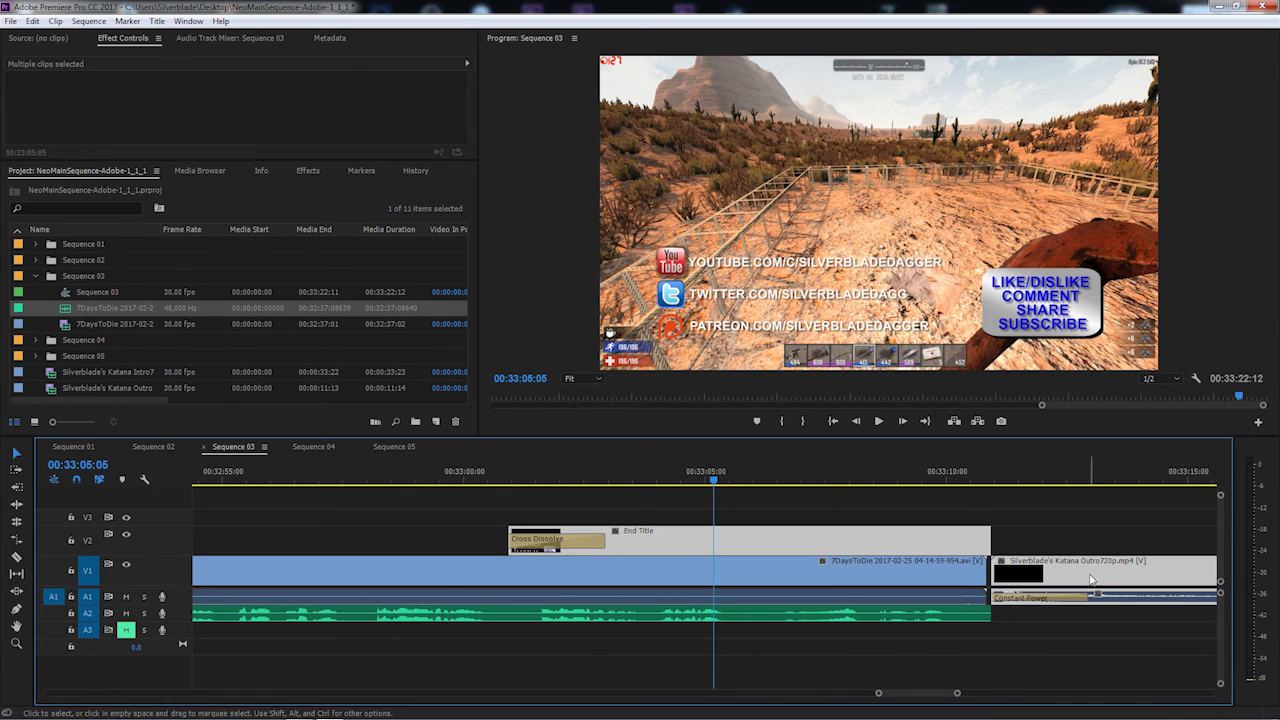
{"action": "left_click_drag", "start_coordinate": [1091, 577], "coordinate": [1087, 578]}
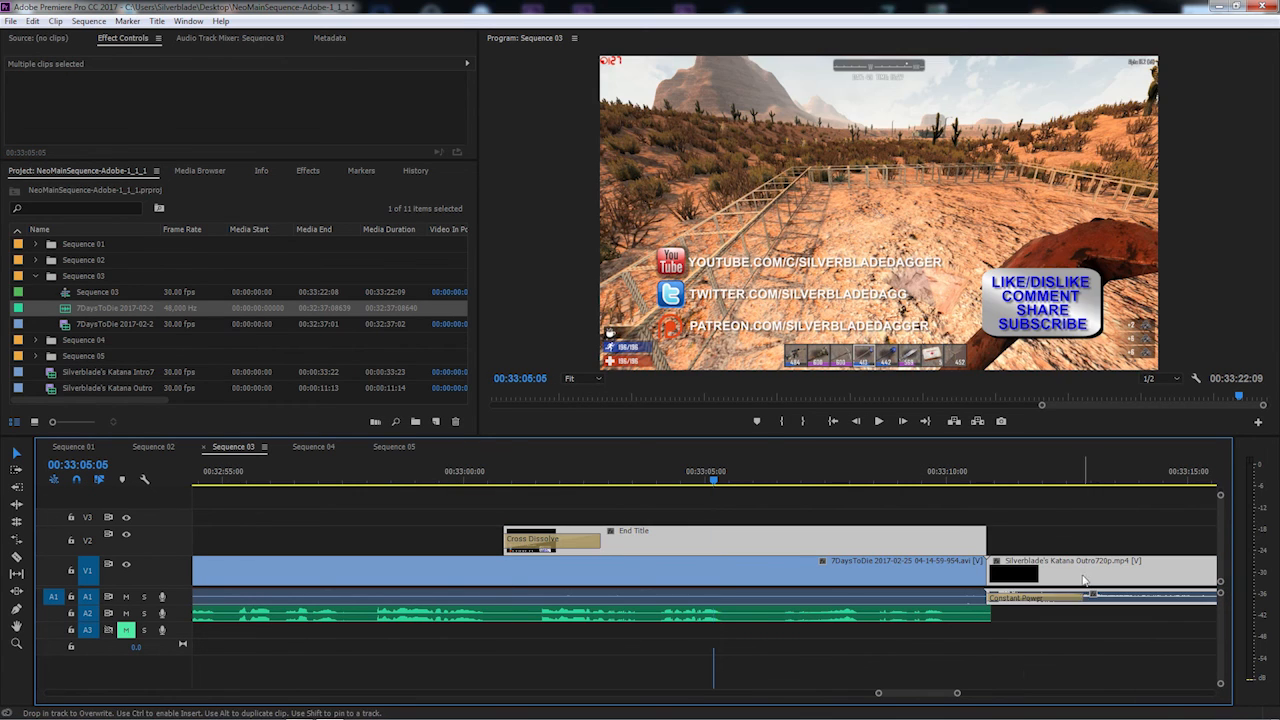
- Apply the default transitions at the cut between the gameplay and the Katana Outro in Sequence 03, accepting repeated frames
{"action": "right_click", "coordinate": [981, 573]}
{"action": "left_click", "coordinate": [1040, 660]}
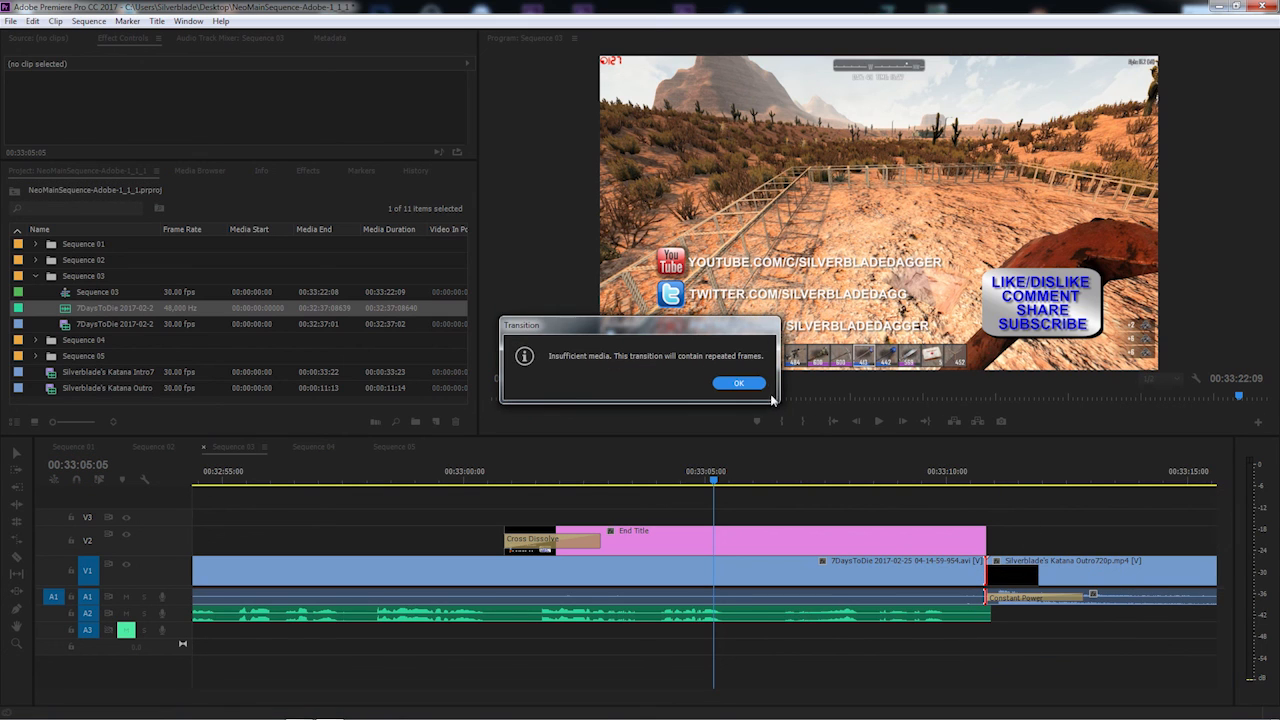
{"action": "left_click", "coordinate": [738, 383]}
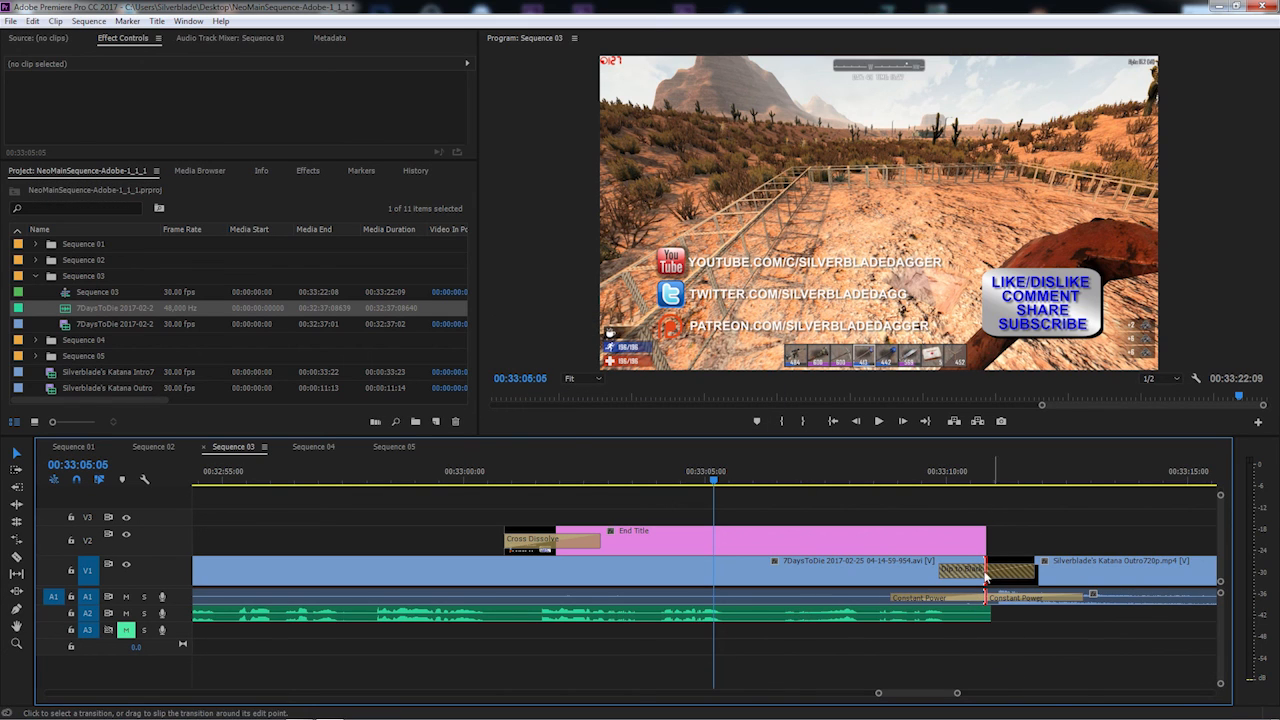
{"action": "mouse_move", "coordinate": [589, 714]}
{"action": "left_click_drag", "start_coordinate": [880, 694], "coordinate": [143, 697]}
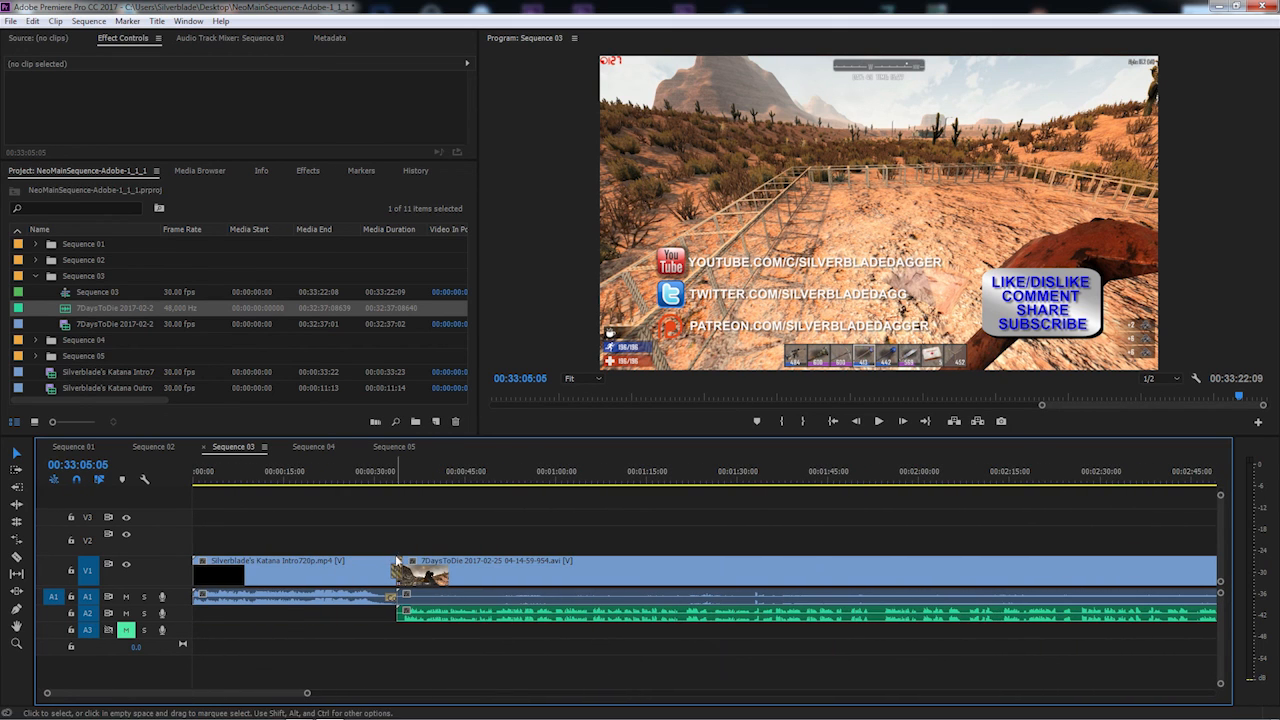
- Open Sequence 04 and place its bin's gameplay video on V1 and A1 and separate audio recording on A2, directly after the intro
{"action": "left_click", "coordinate": [36, 278]}
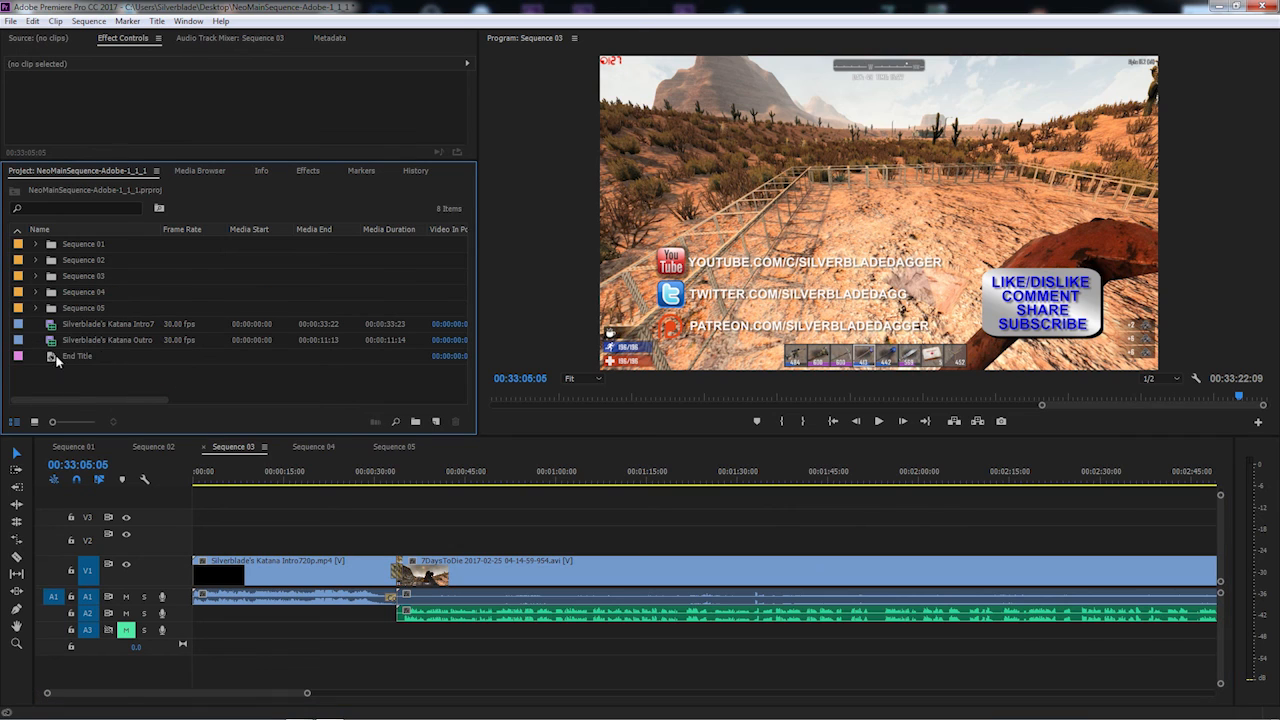
{"action": "left_click", "coordinate": [316, 447]}
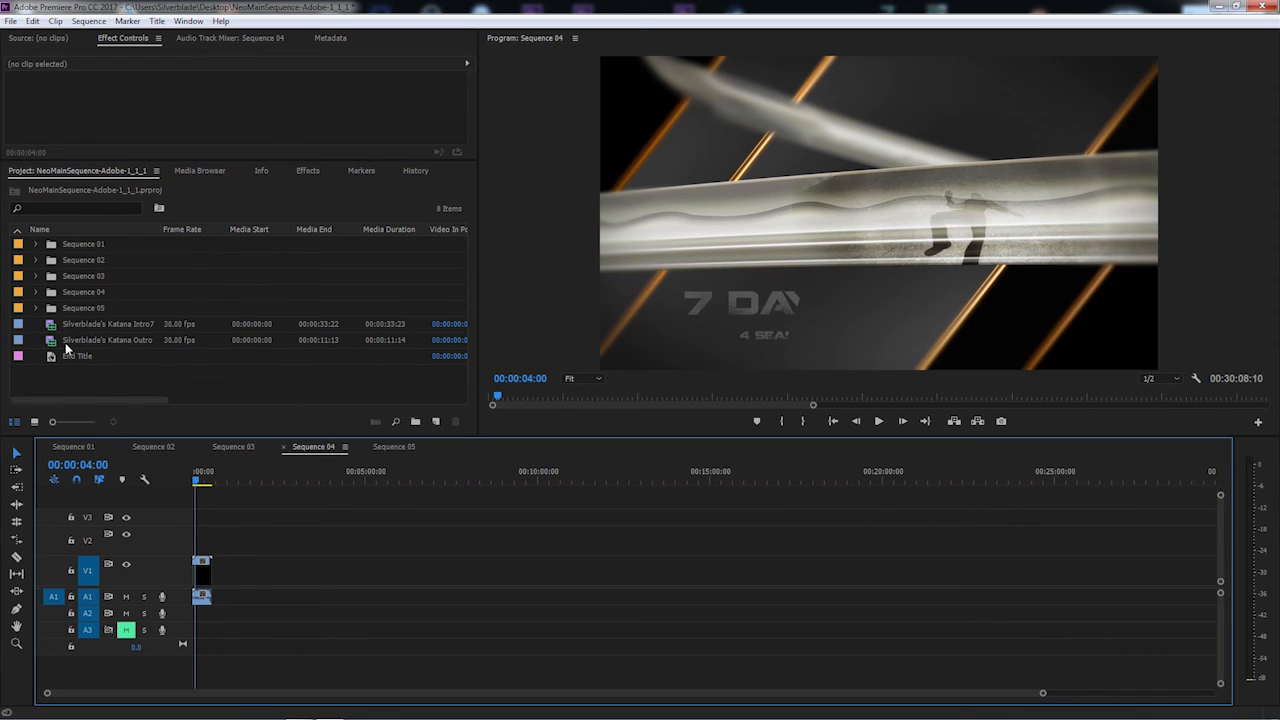
{"action": "left_click", "coordinate": [36, 292]}
{"action": "left_click_drag", "start_coordinate": [70, 345], "coordinate": [198, 575]}
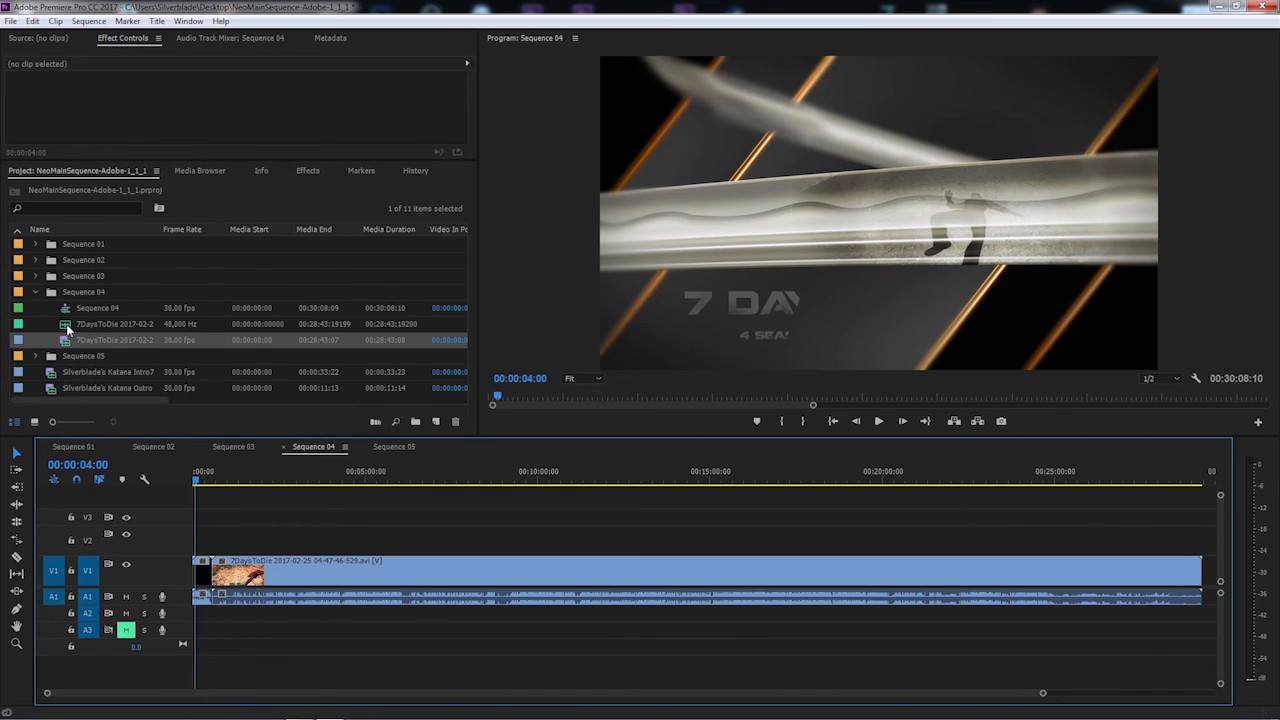
{"action": "left_click_drag", "start_coordinate": [68, 330], "coordinate": [203, 620]}
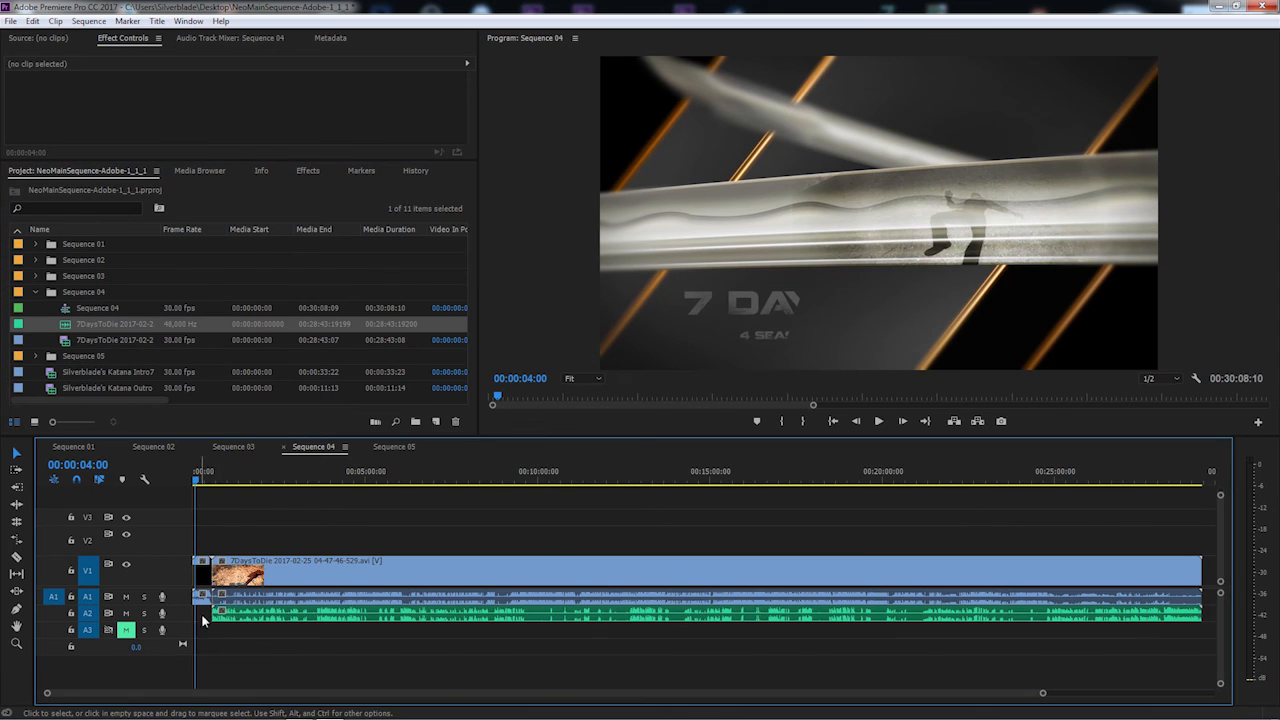
- Apply the default transitions at the cut between the intro and gameplay clips in Sequence 04, accepting repeated frames
{"action": "right_click", "coordinate": [204, 566]}
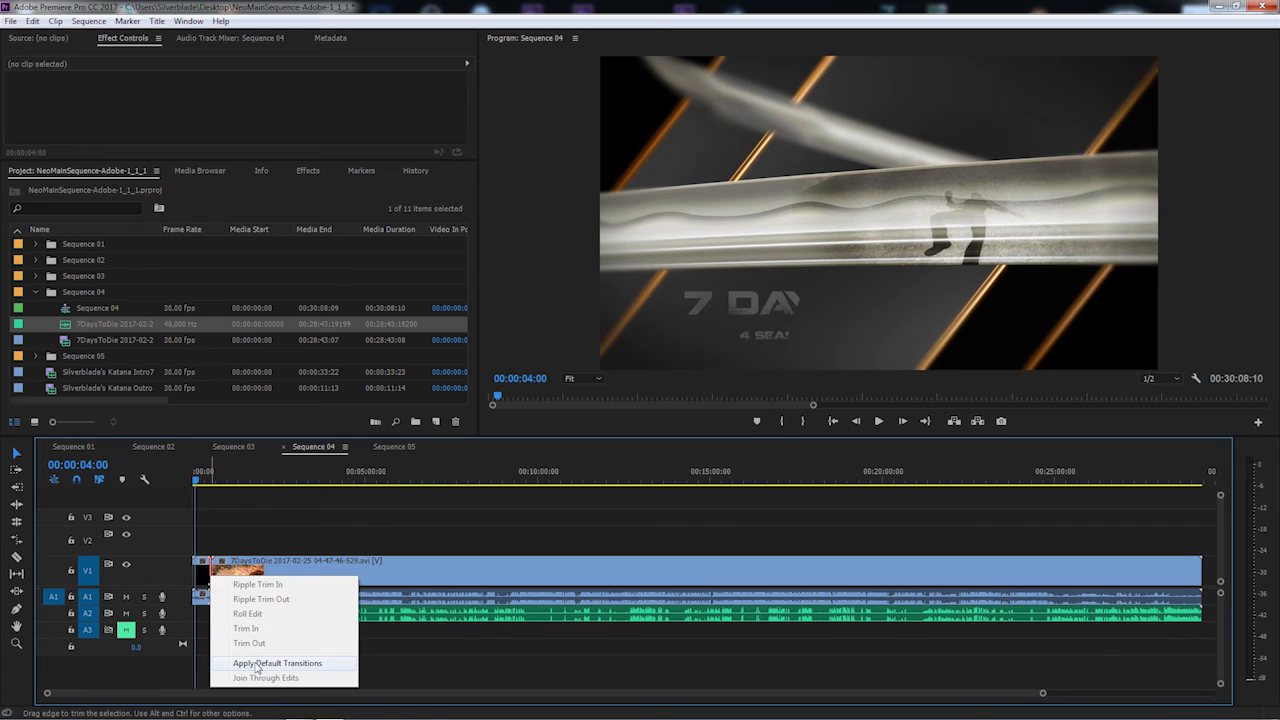
{"action": "left_click", "coordinate": [258, 664]}
{"action": "left_click", "coordinate": [730, 384]}
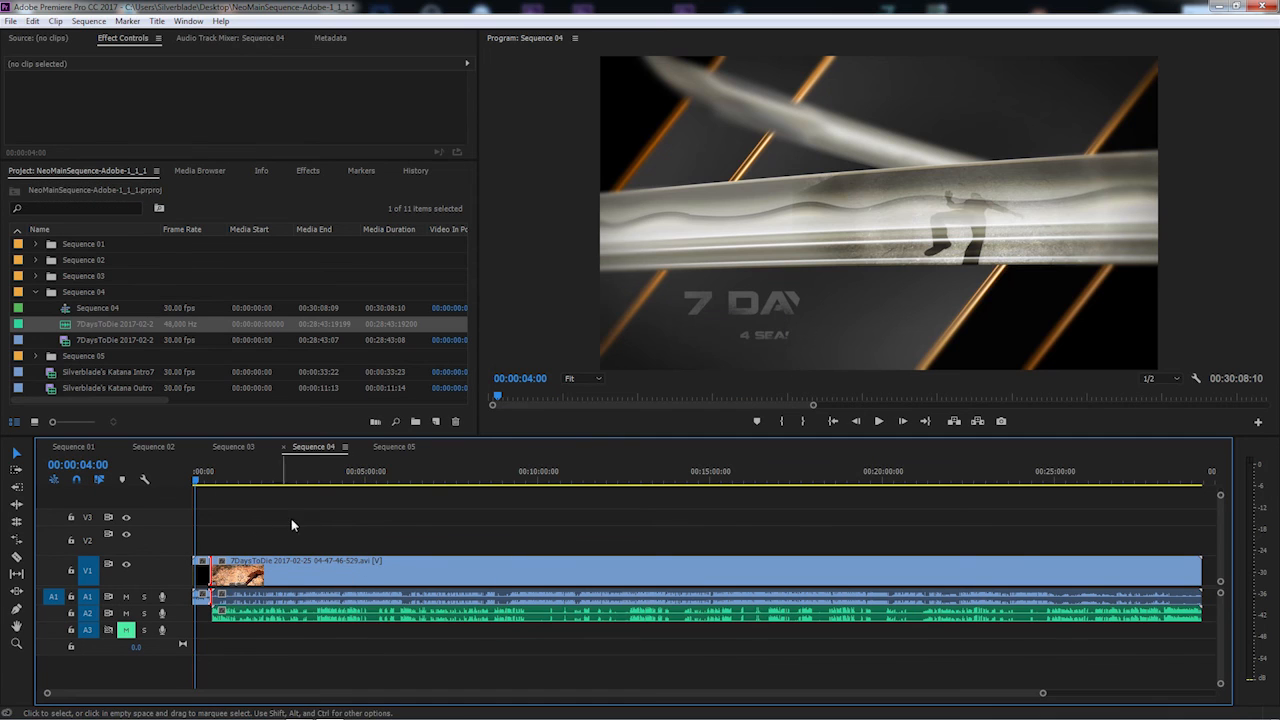
{"action": "left_click", "coordinate": [209, 479]}
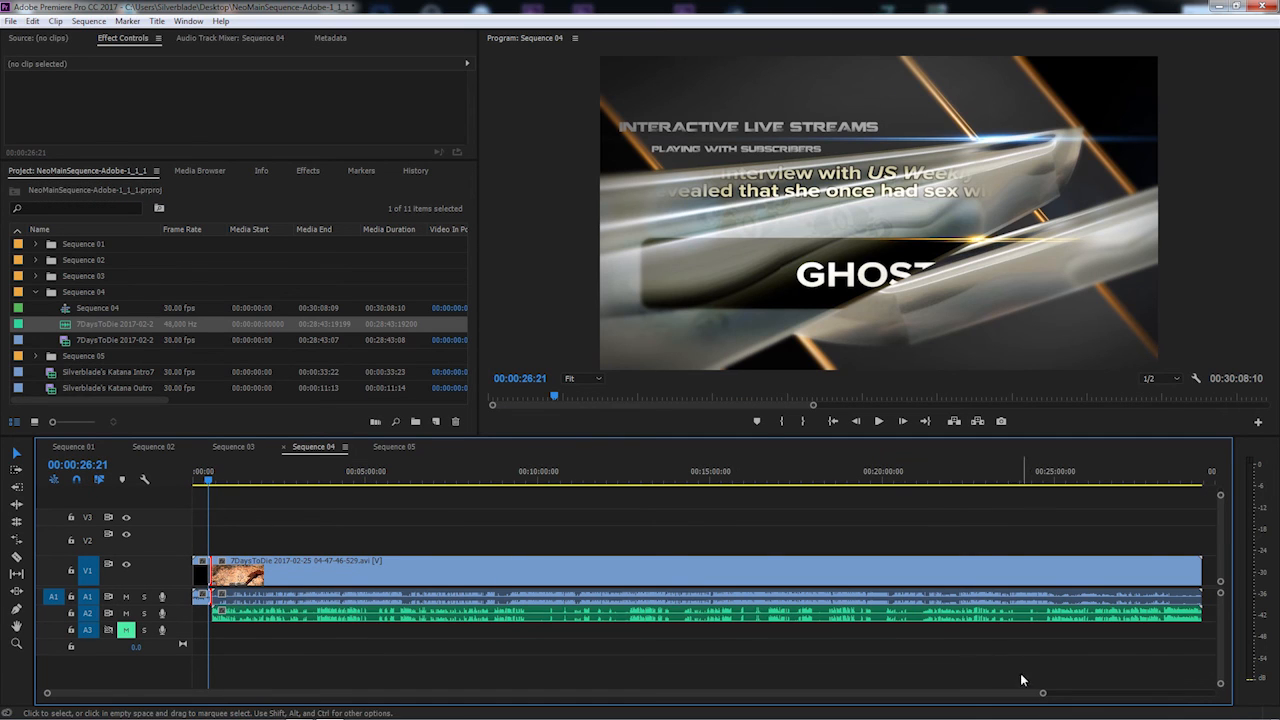
{"action": "left_click_drag", "start_coordinate": [1040, 692], "coordinate": [595, 701]}
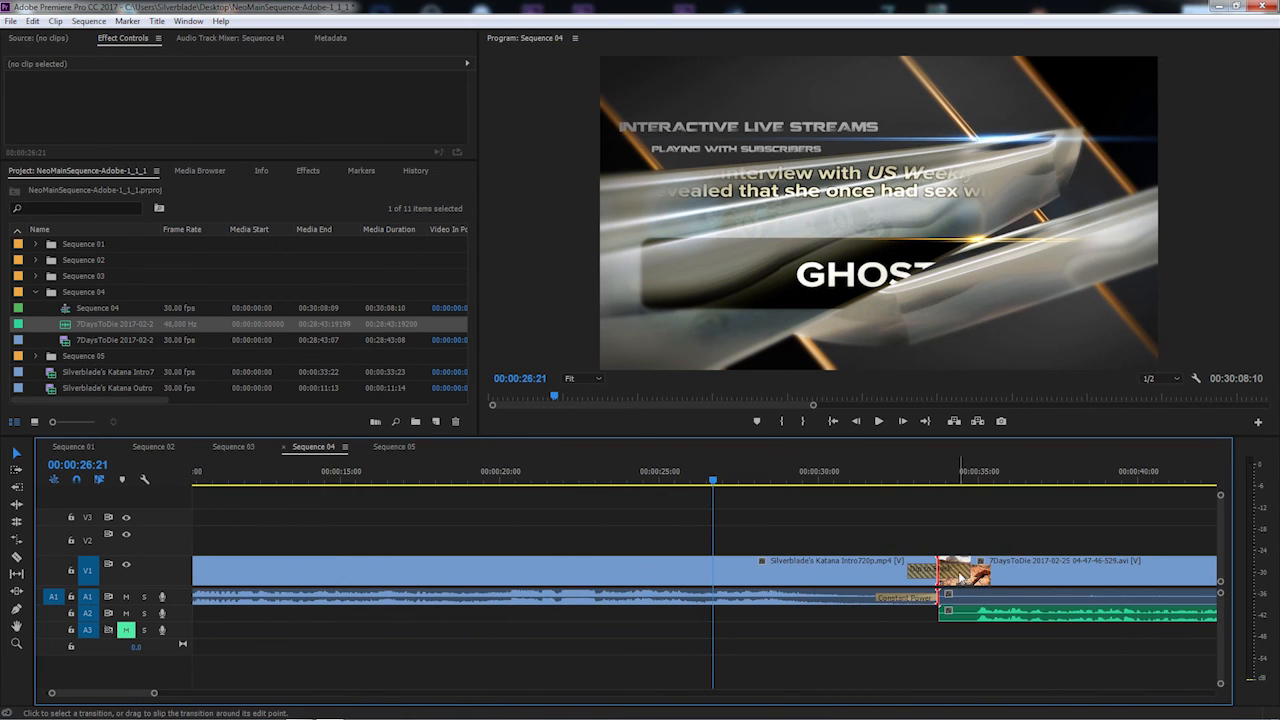
- Move the End Title onto V2 over the end of the Sequence 04 gameplay and the Katana Outro onto V1 and A1 directly after it
{"action": "left_click_drag", "start_coordinate": [153, 695], "coordinate": [944, 711]}
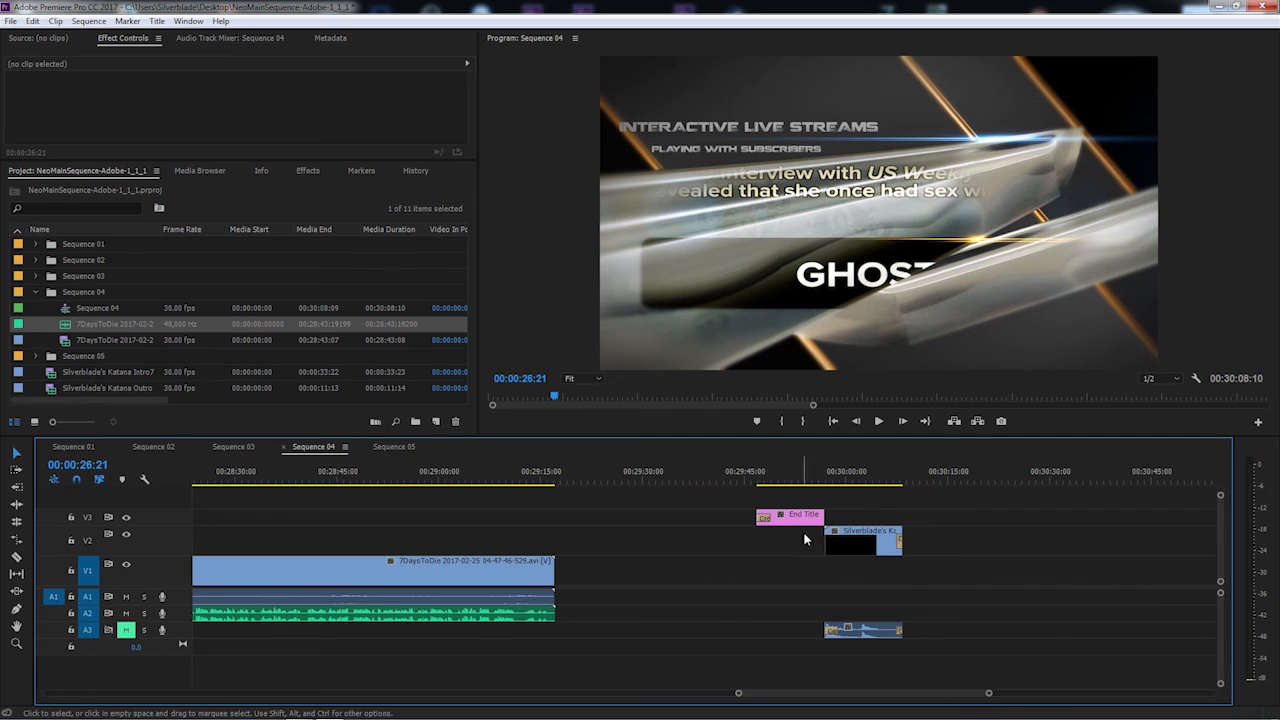
{"action": "left_click", "coordinate": [800, 518]}
{"action": "left_click", "coordinate": [863, 545], "text": "shift"}
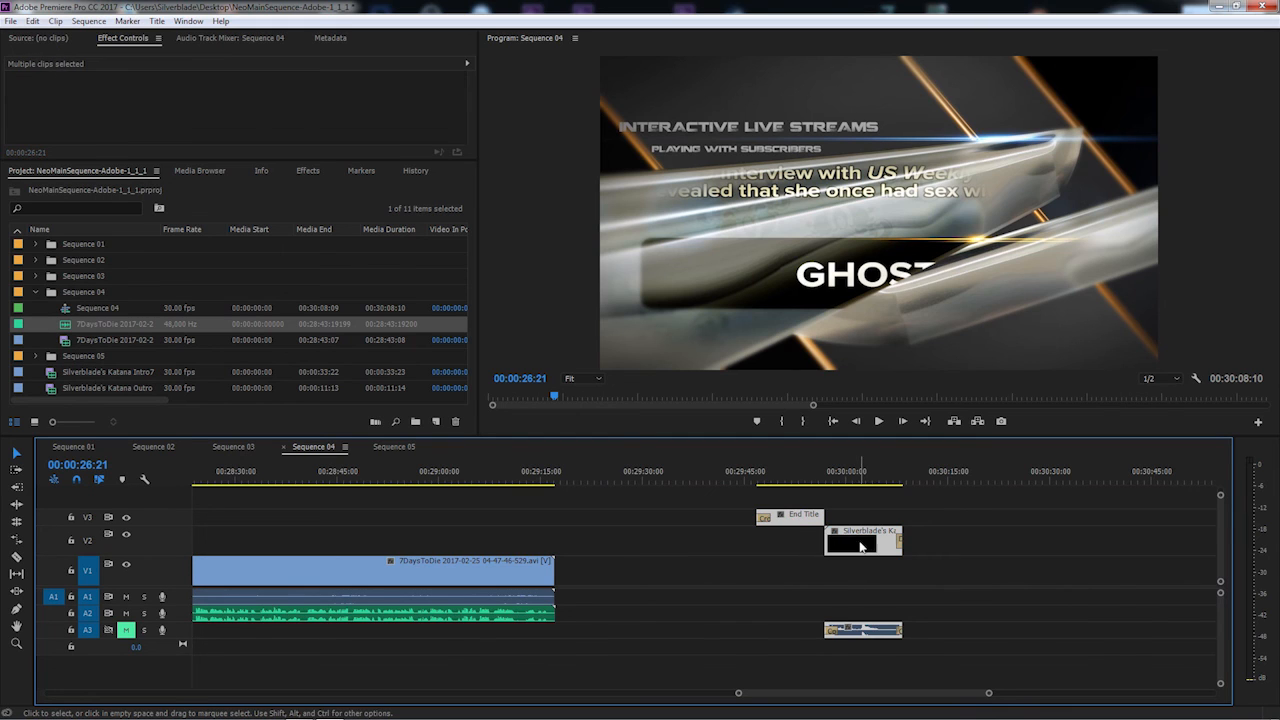
{"action": "left_click_drag", "start_coordinate": [863, 545], "coordinate": [596, 608]}
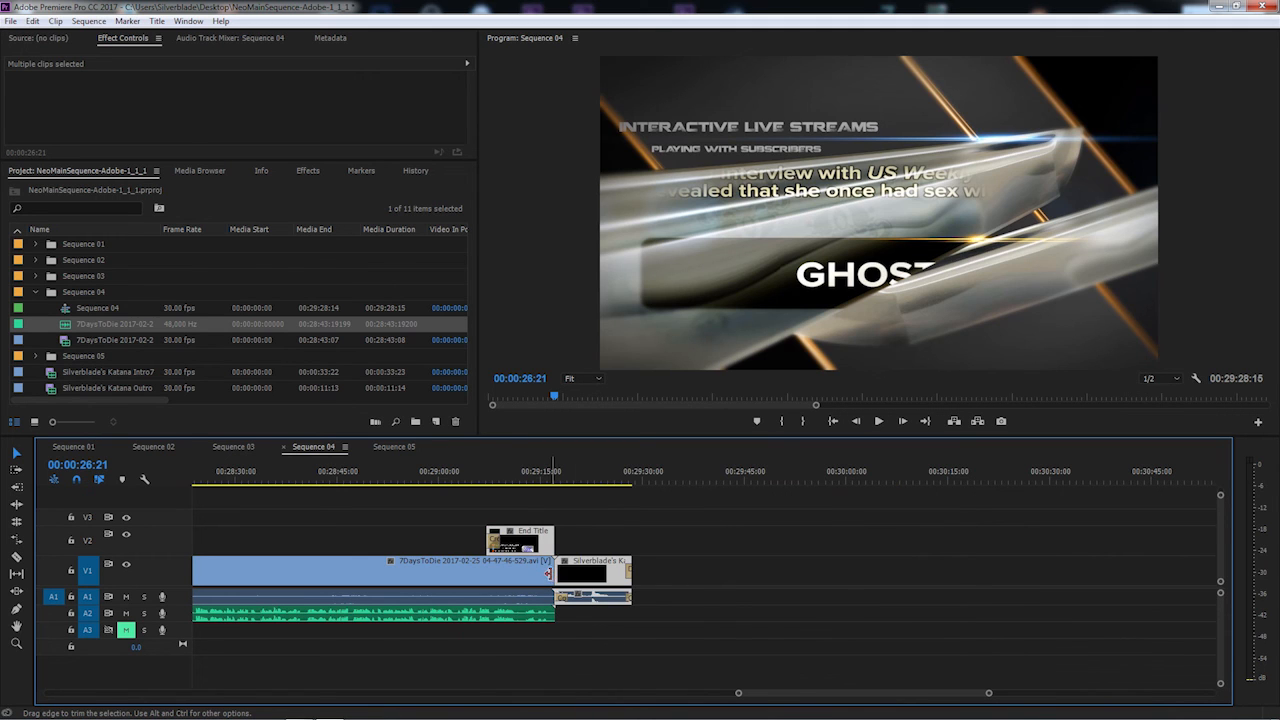
- Apply the default transitions at the cut between the gameplay and the Katana Outro in Sequence 04, accepting repeated frames
{"action": "right_click", "coordinate": [552, 573]}
{"action": "left_click", "coordinate": [620, 661]}
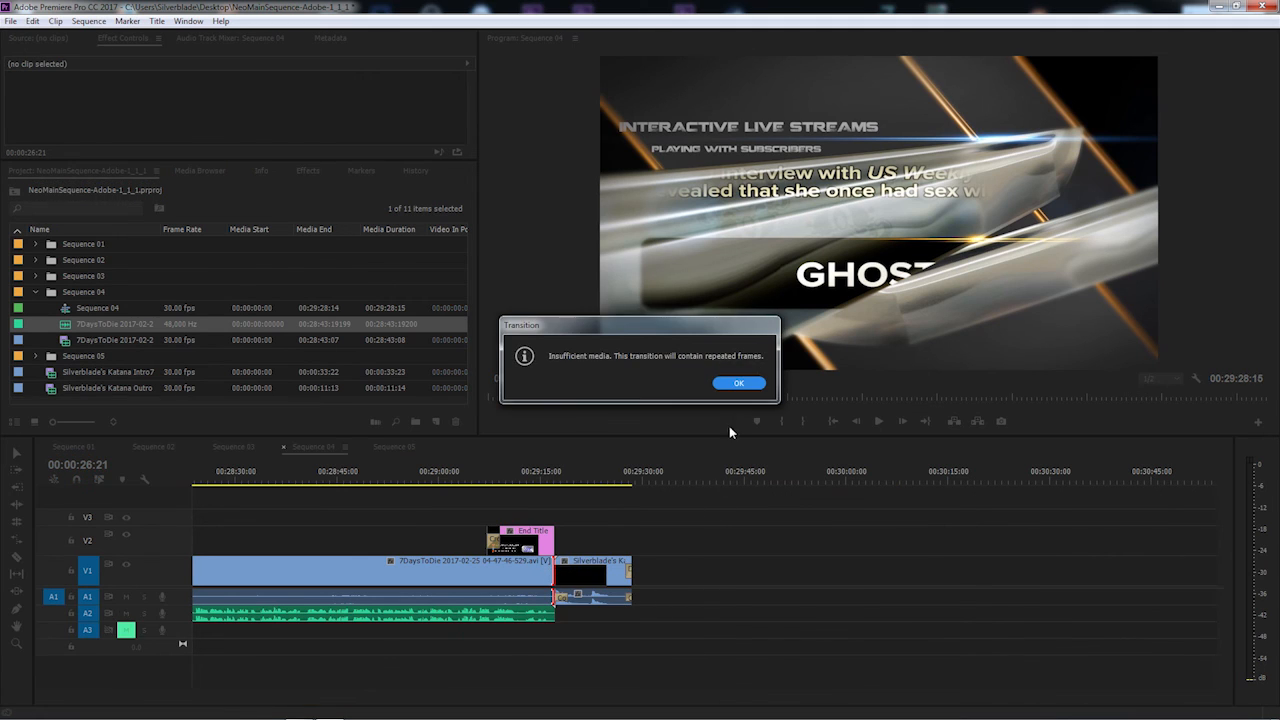
{"action": "left_click", "coordinate": [734, 381]}
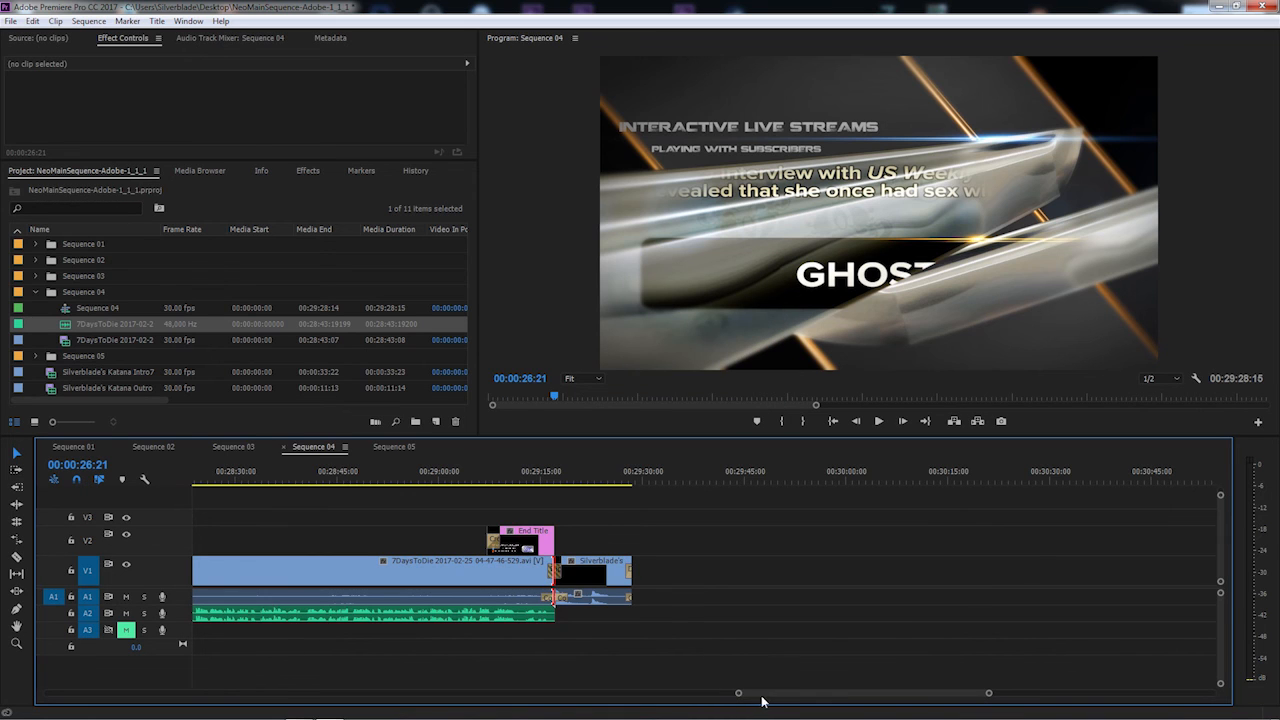
{"action": "left_click_drag", "start_coordinate": [765, 693], "coordinate": [70, 716]}
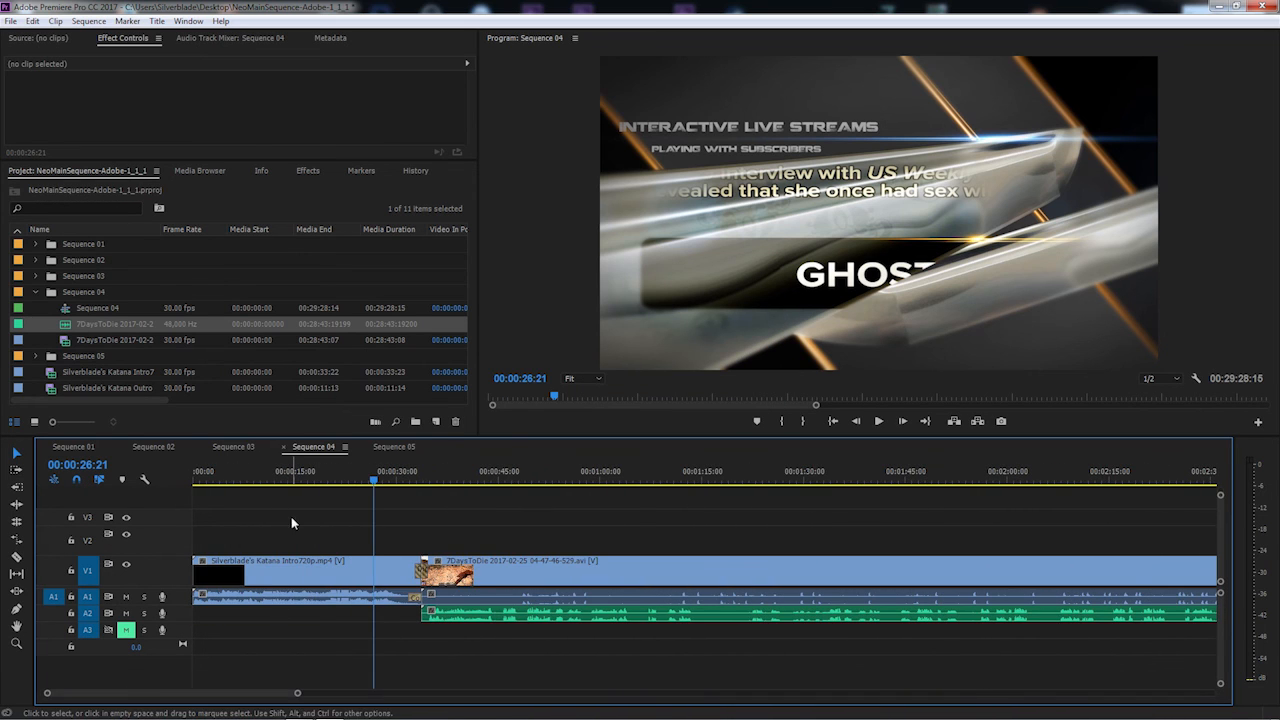
- Open Sequence 05 and place its bin's gameplay video on V1 and A1 and separate audio recording on A2, directly after the intro
{"action": "left_click", "coordinate": [36, 293]}
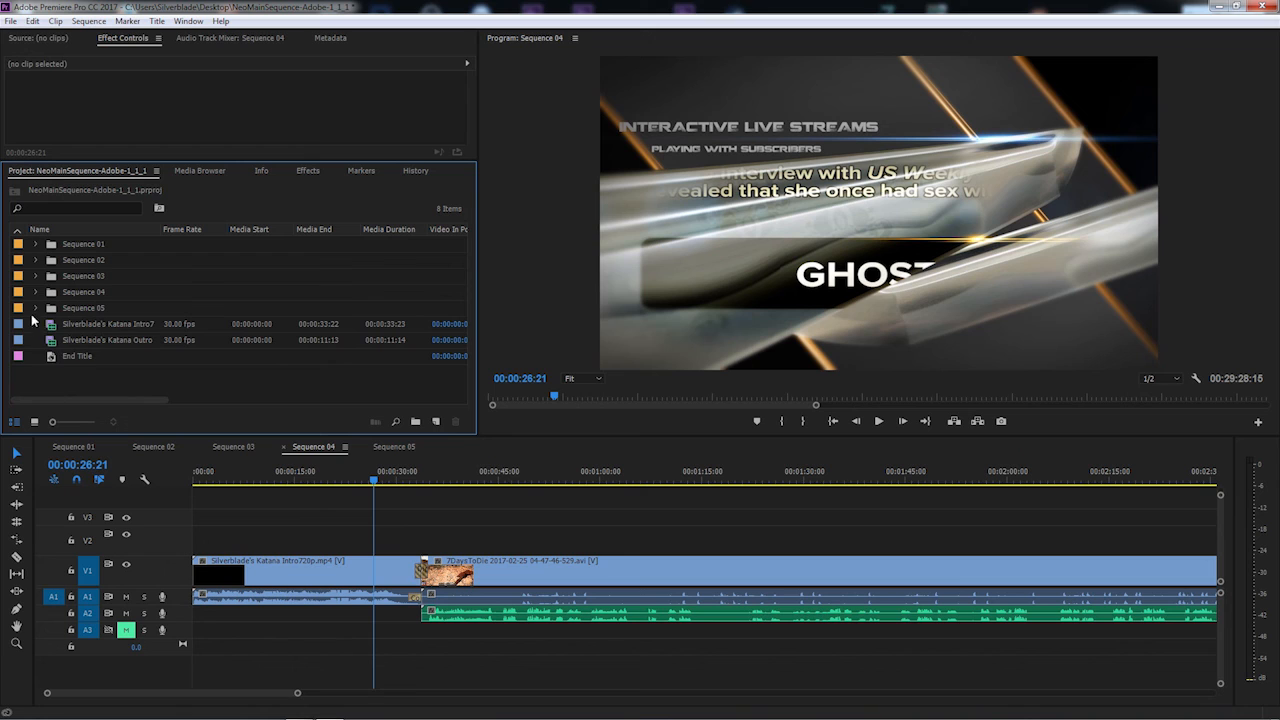
{"action": "left_click", "coordinate": [35, 308]}
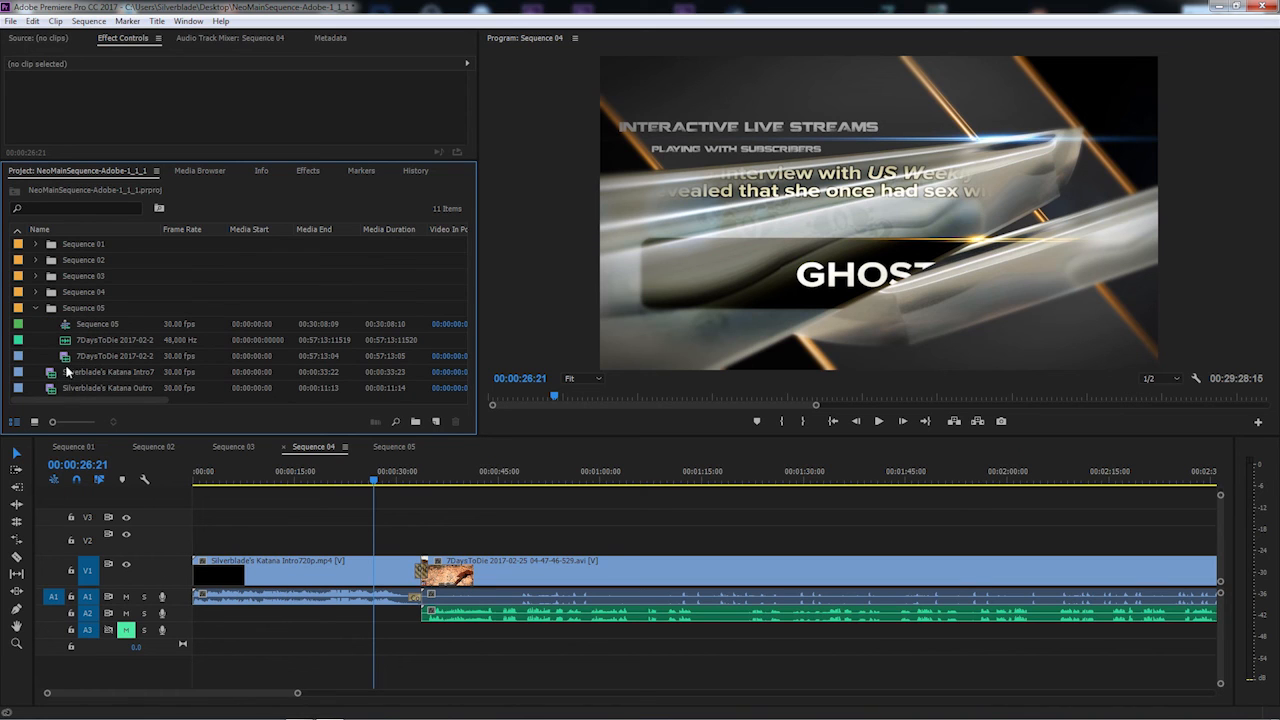
{"action": "left_click", "coordinate": [394, 447]}
{"action": "left_click_drag", "start_coordinate": [63, 358], "coordinate": [220, 597]}
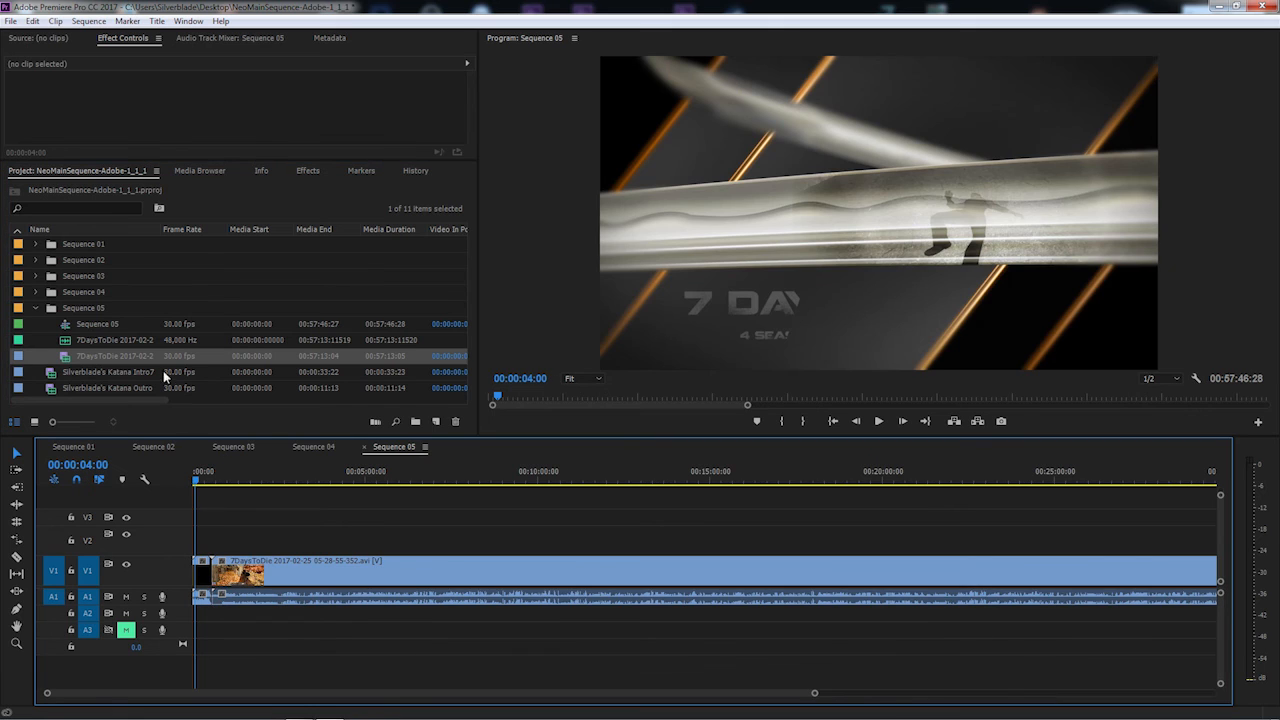
{"action": "left_click_drag", "start_coordinate": [65, 344], "coordinate": [222, 617]}
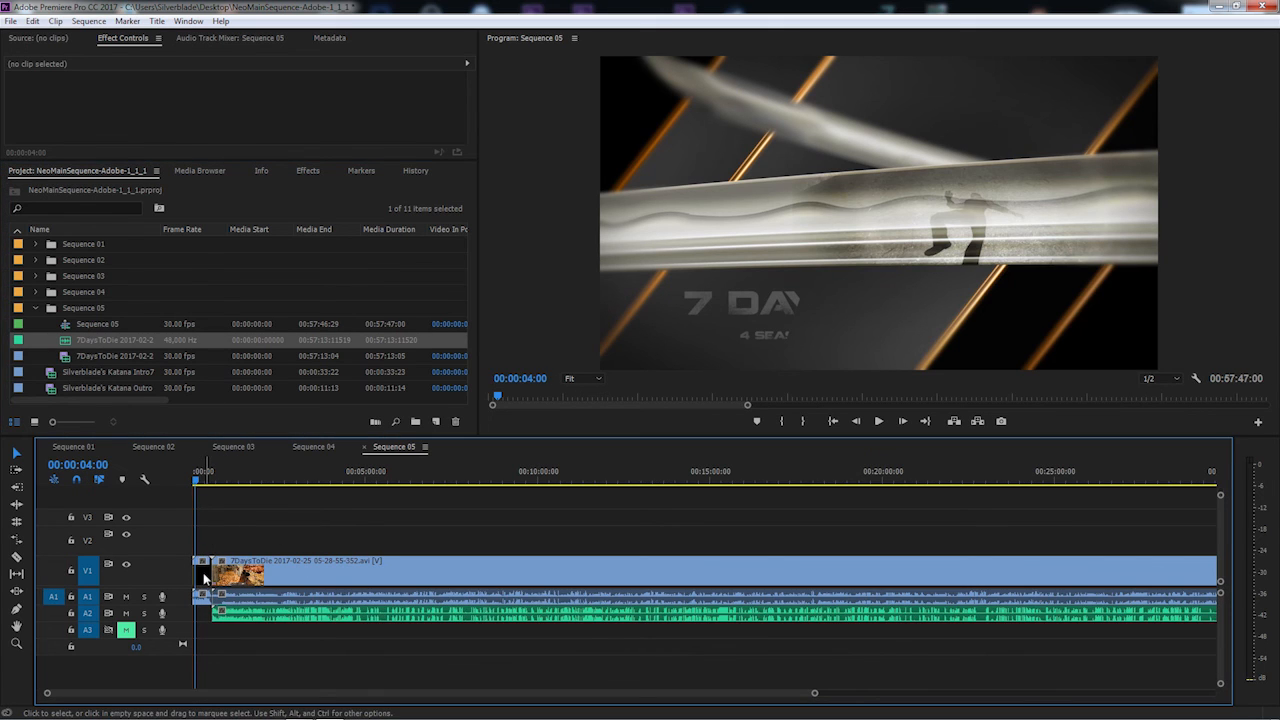
- Apply the default transitions at the cut between the intro and gameplay clips in Sequence 05, accepting repeated frames
{"action": "right_click", "coordinate": [207, 576]}
{"action": "left_click", "coordinate": [274, 661]}
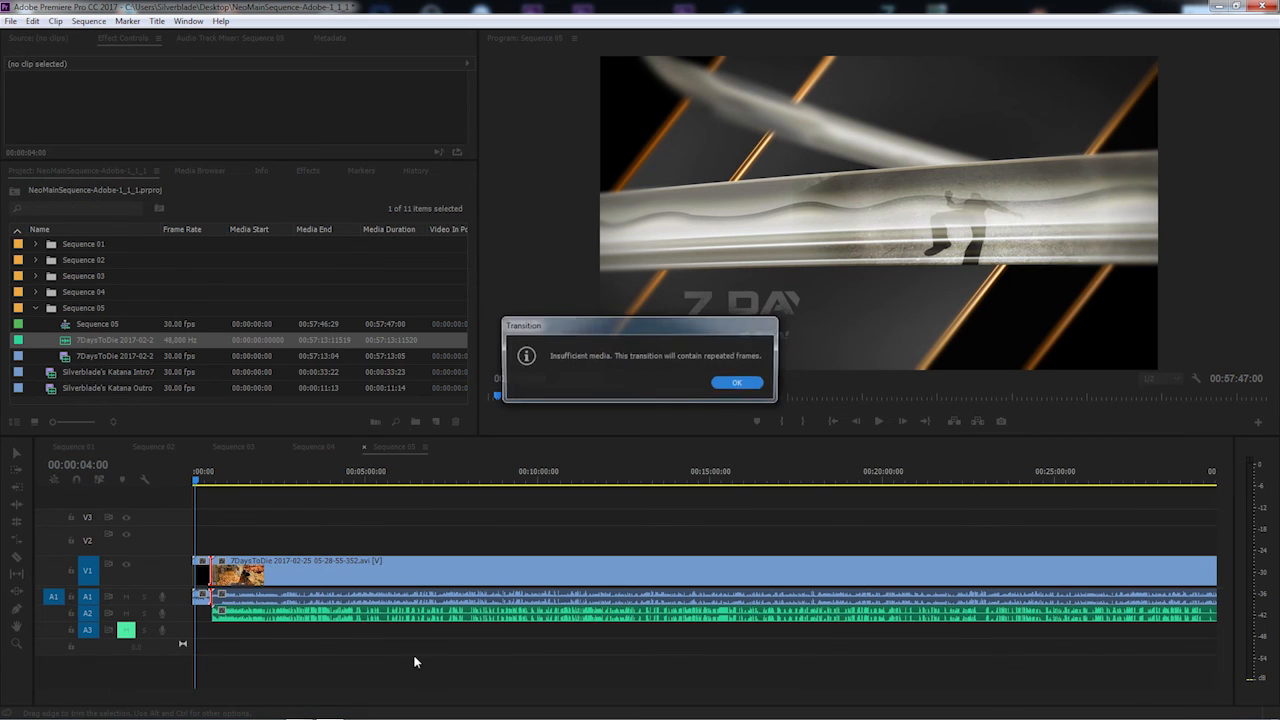
{"action": "left_click", "coordinate": [739, 385]}
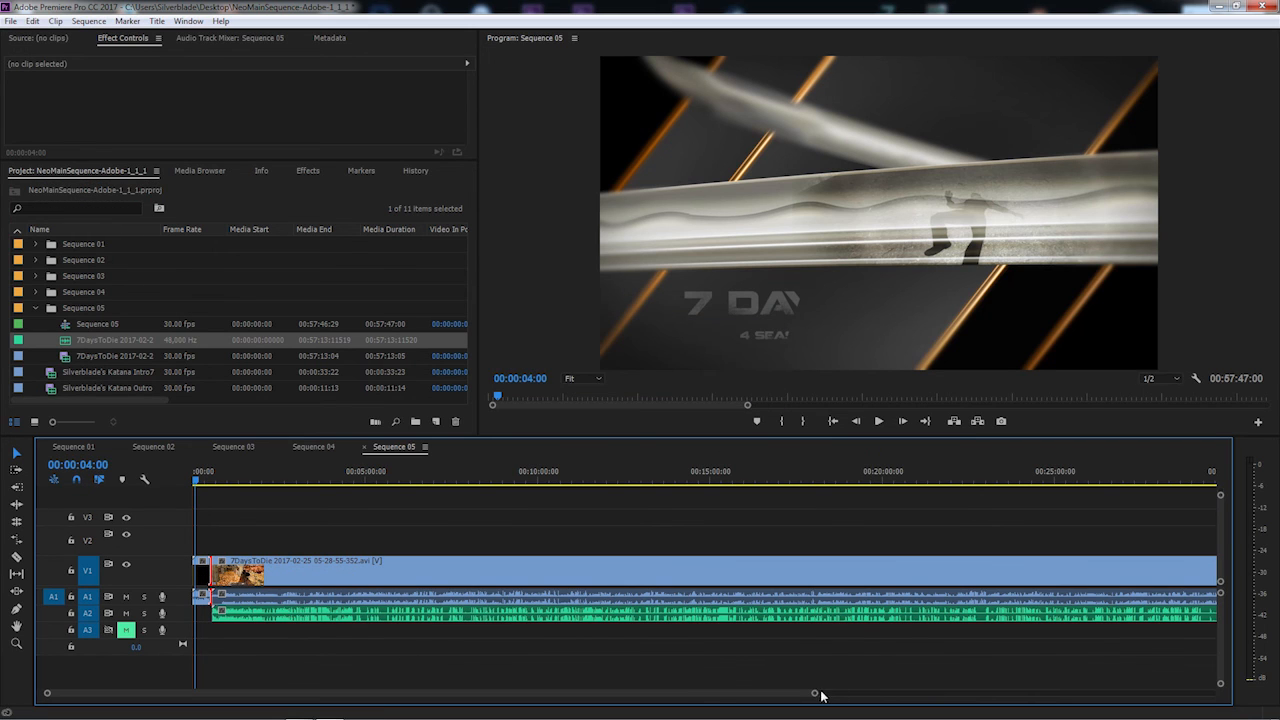
- Move the End Title onto V2 over the end of the Sequence 05 gameplay and the Katana Outro onto V1 and A1 directly after it
{"action": "left_click_drag", "start_coordinate": [771, 694], "coordinate": [1086, 697]}
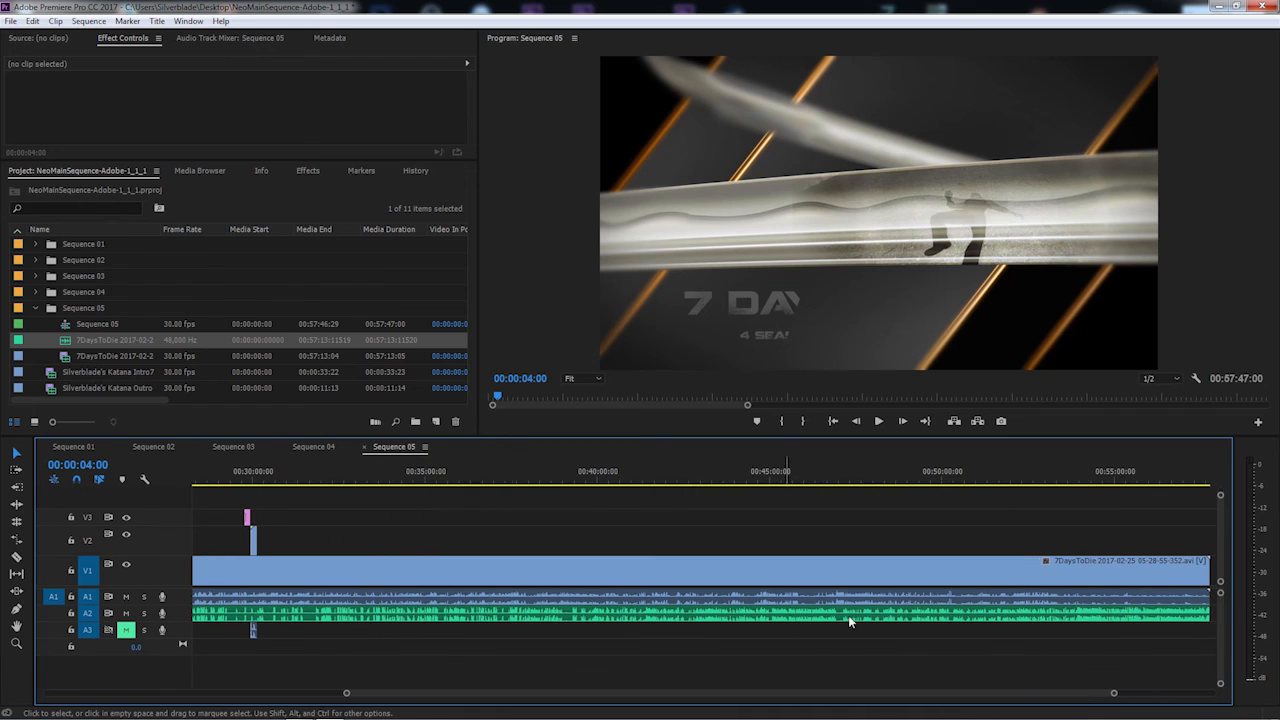
{"action": "left_click", "coordinate": [248, 517]}
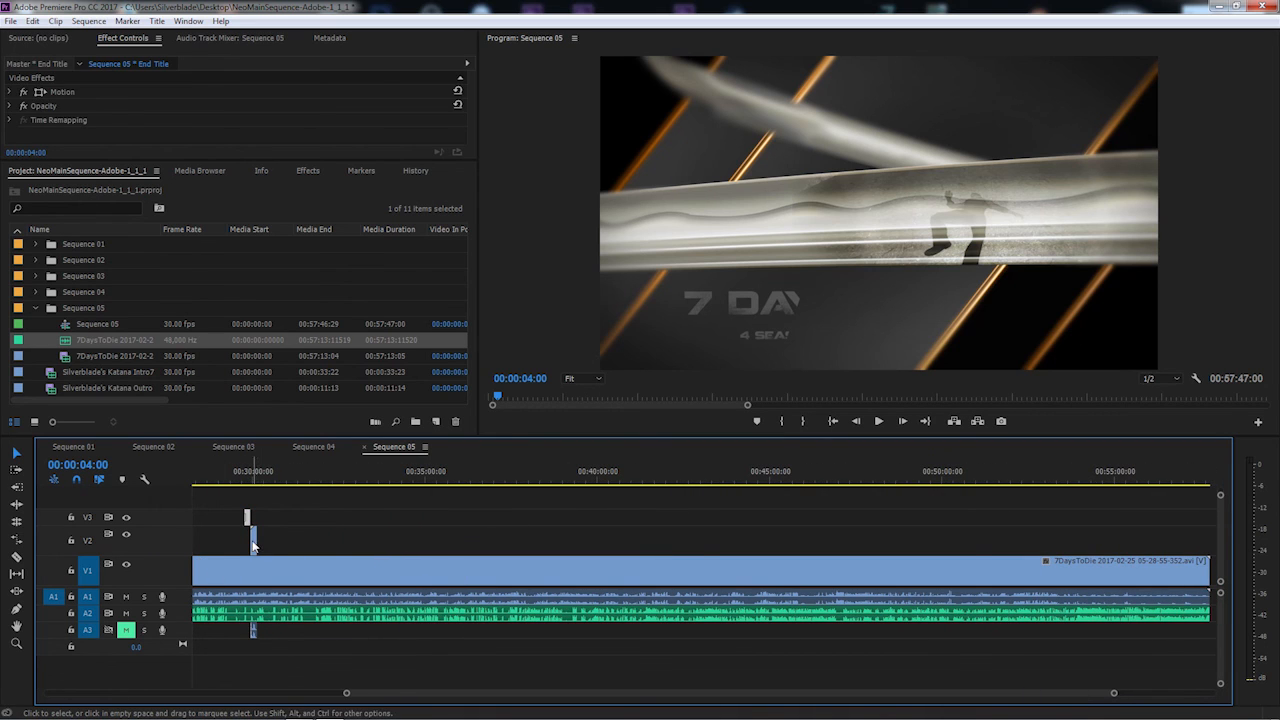
{"action": "left_click_drag", "start_coordinate": [253, 543], "coordinate": [1175, 532]}
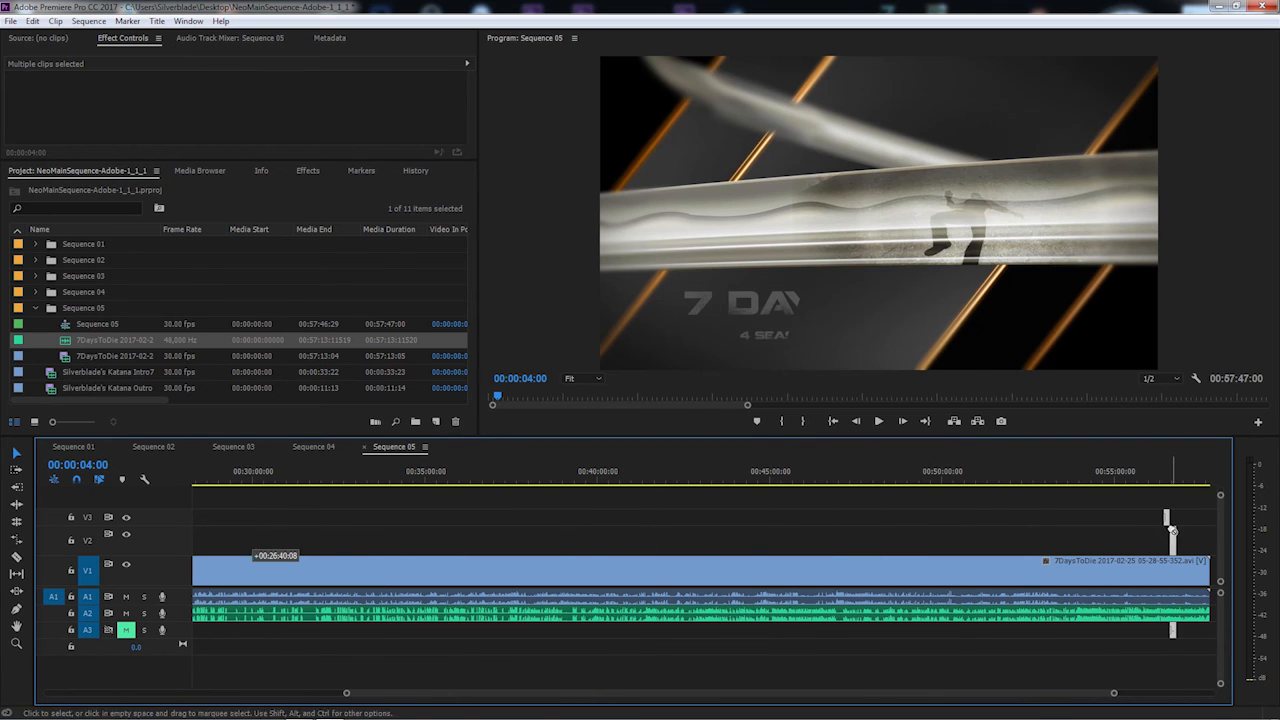
{"action": "scroll", "coordinate": [1146, 694], "scroll_direction": "right", "scroll_amount": 5}
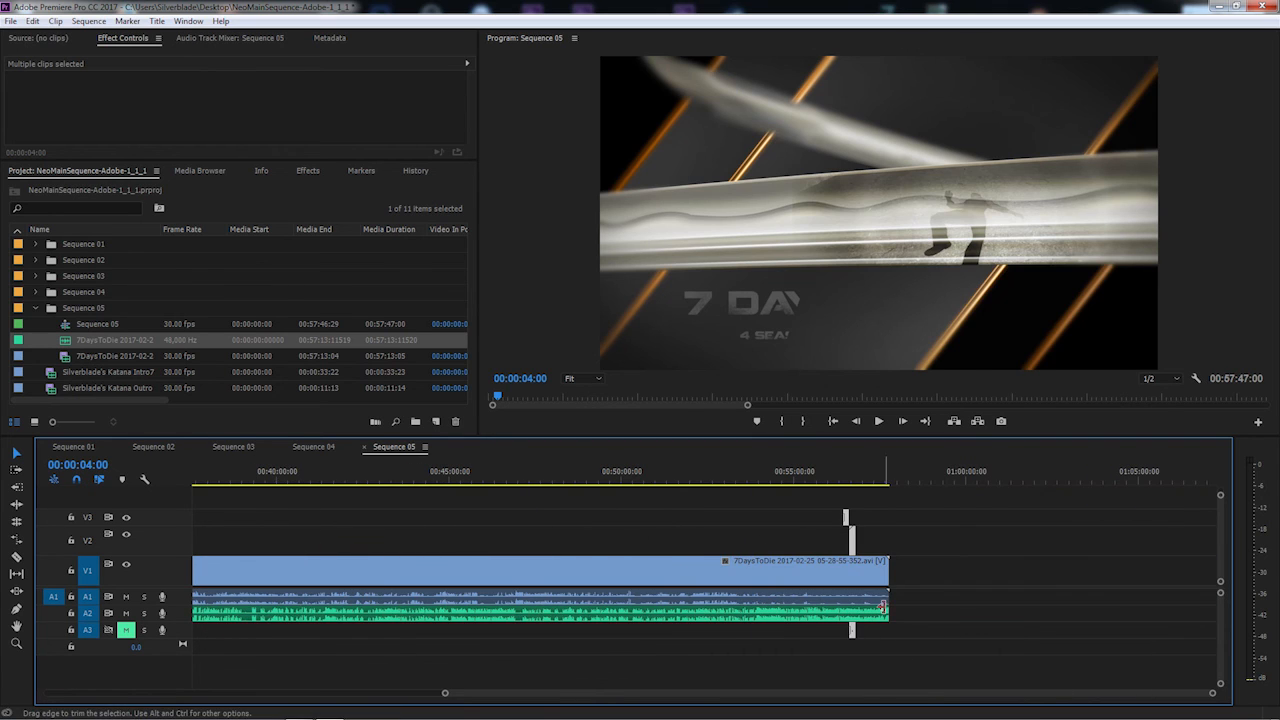
{"action": "left_click", "coordinate": [889, 470]}
{"action": "left_click_drag", "start_coordinate": [445, 693], "coordinate": [712, 713]}
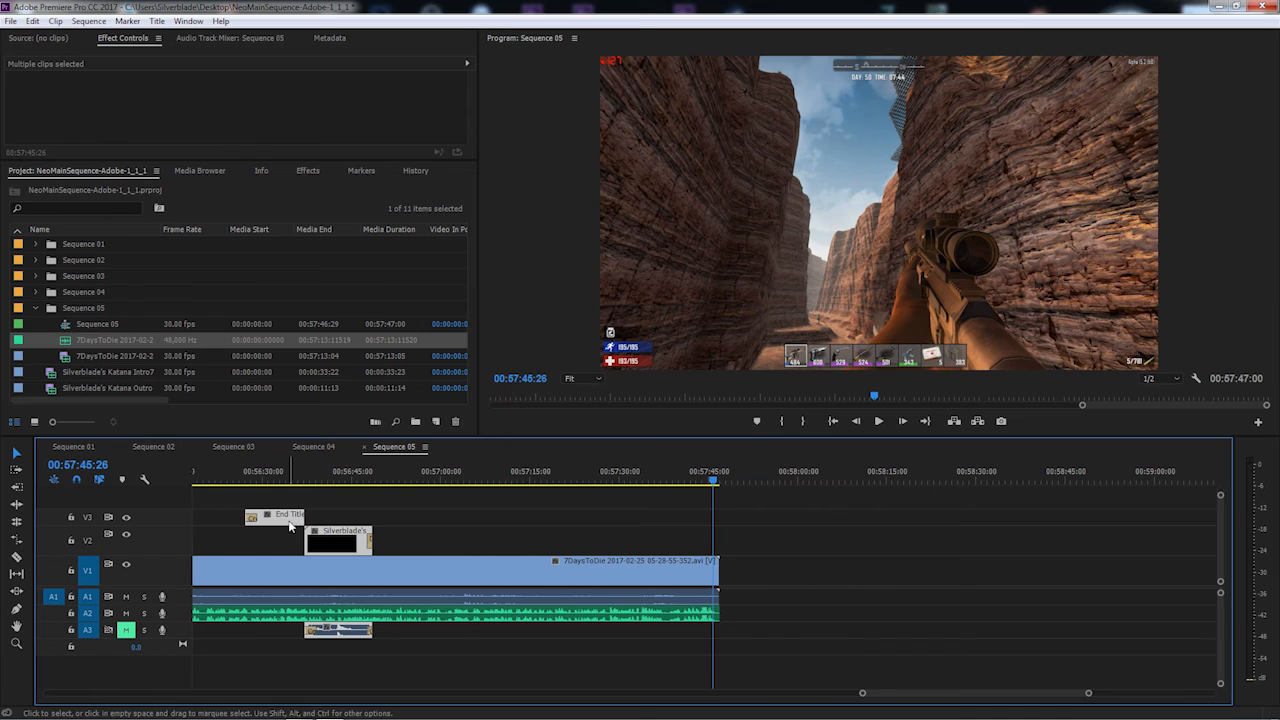
{"action": "left_click_drag", "start_coordinate": [287, 525], "coordinate": [710, 606]}
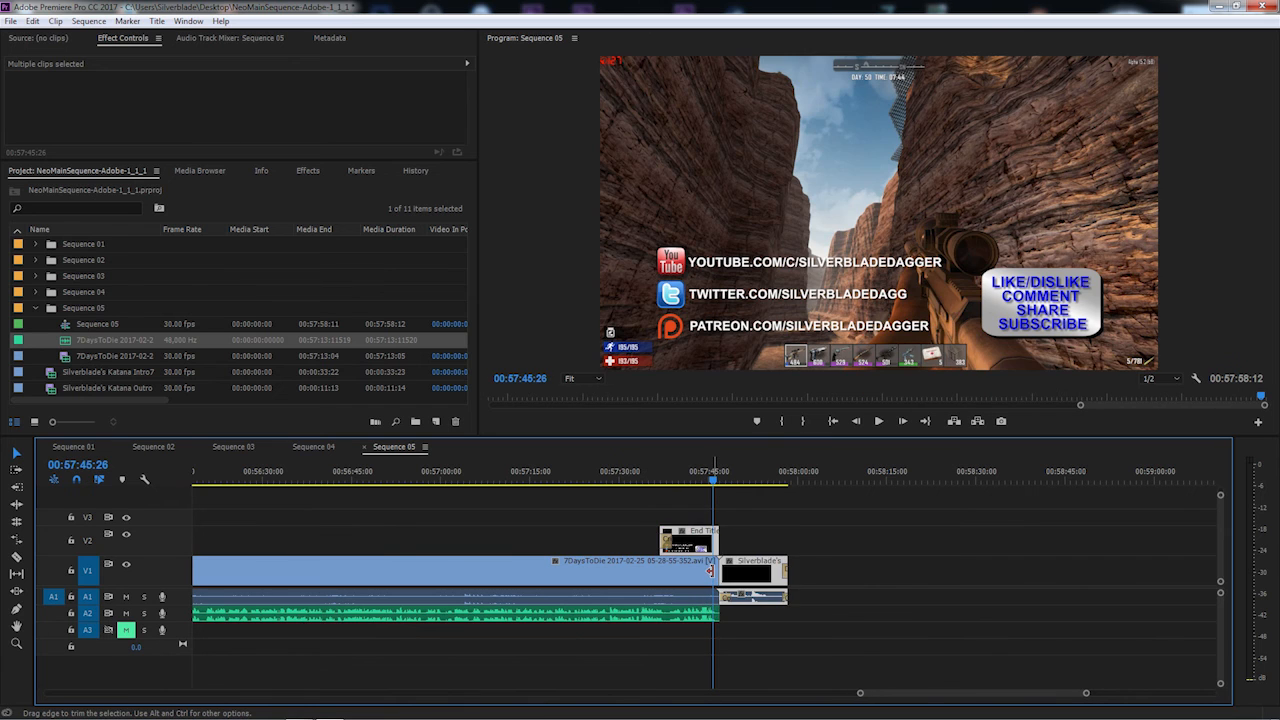
- Apply the default transitions at the cut between the gameplay and the Katana Outro in Sequence 05, accepting repeated frames, and collapse its bin
{"action": "right_click", "coordinate": [714, 574]}
{"action": "left_click", "coordinate": [765, 659]}
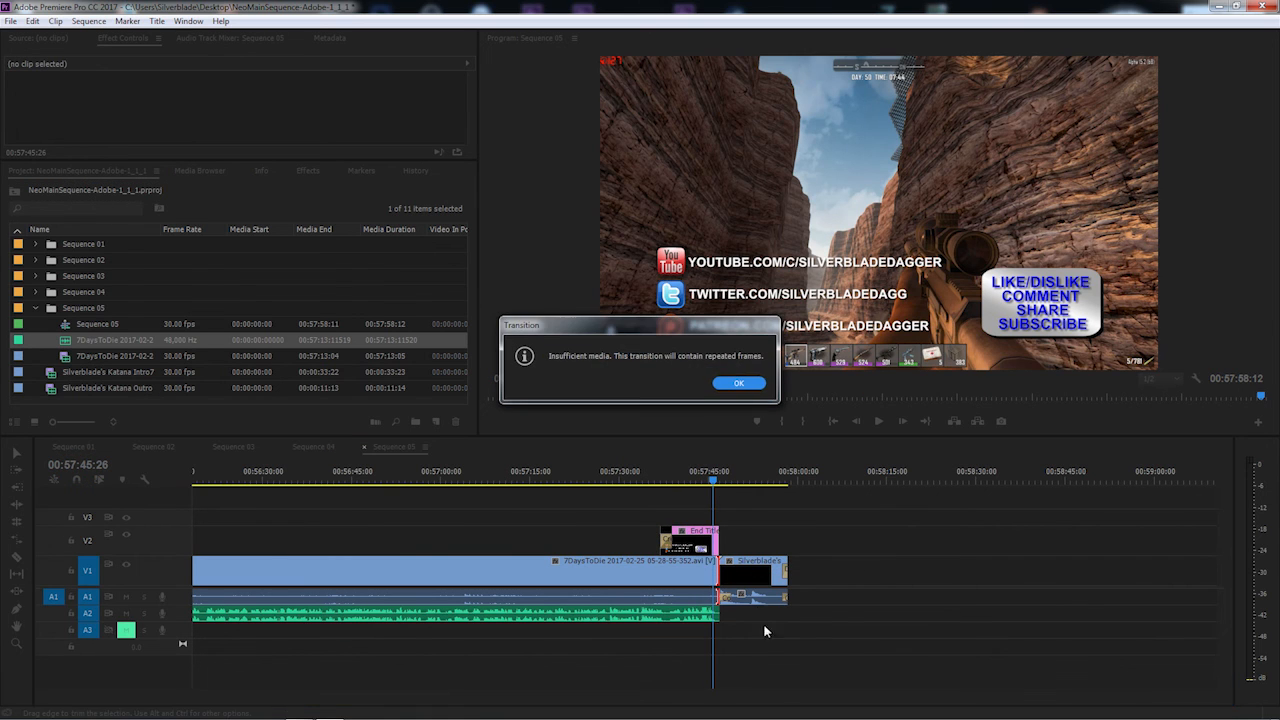
{"action": "left_click", "coordinate": [740, 384]}
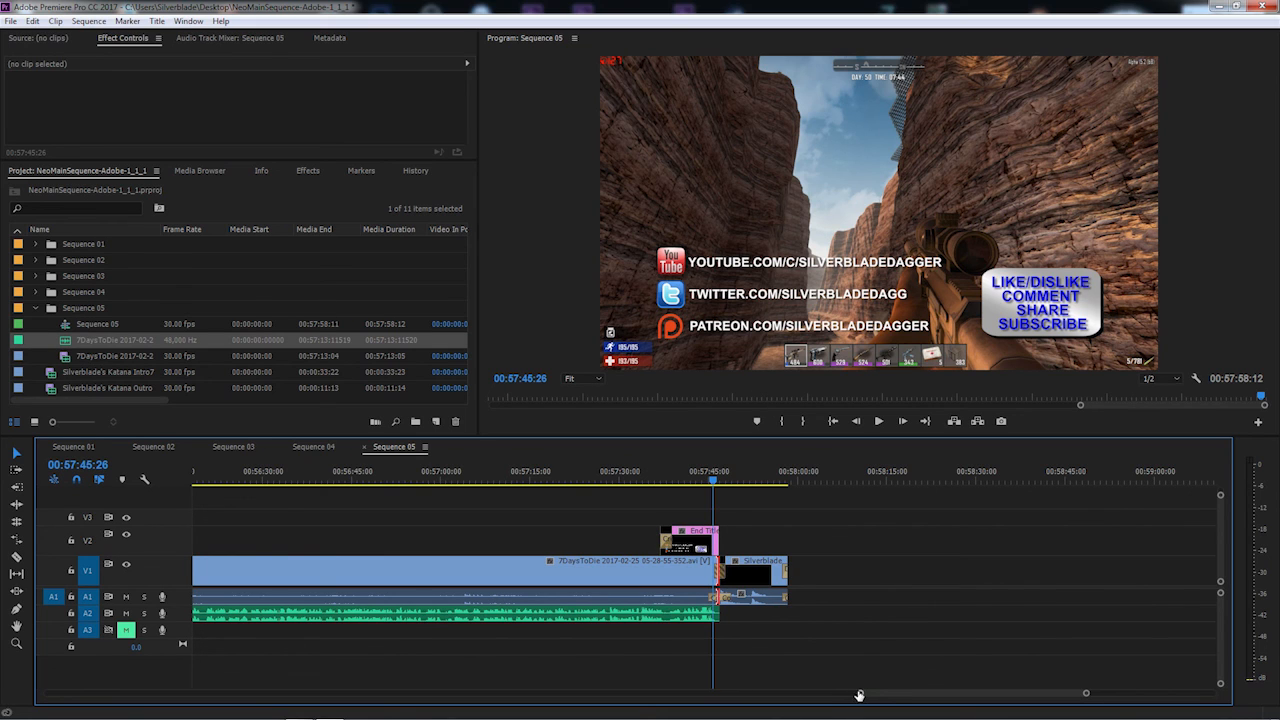
{"action": "left_click_drag", "start_coordinate": [859, 694], "coordinate": [95, 697]}
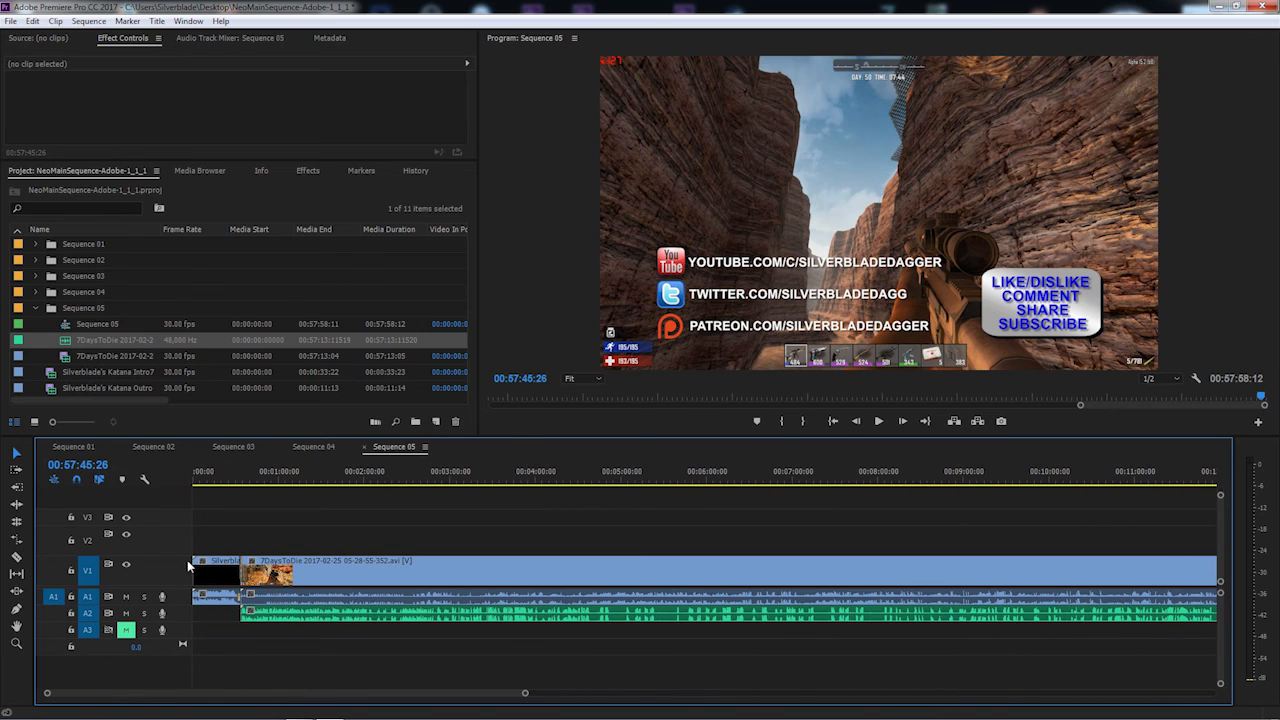
{"action": "left_click", "coordinate": [35, 309]}
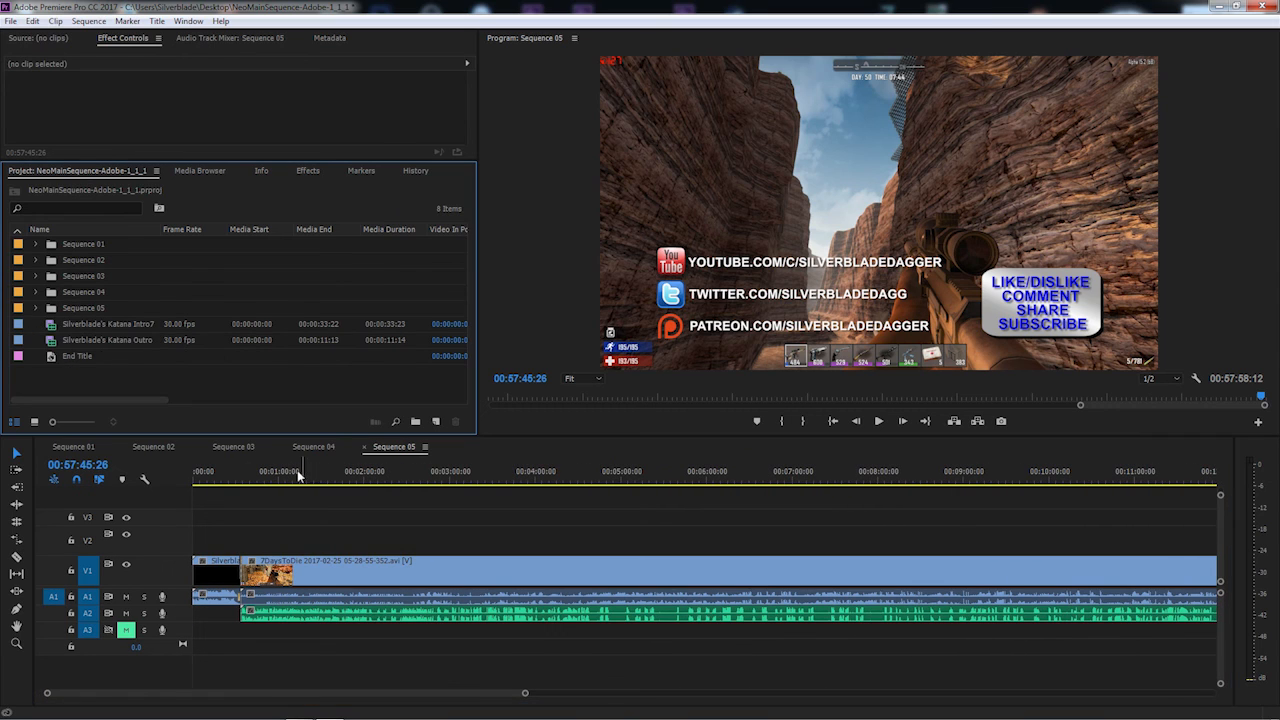
- Open the export settings for Sequence 01, with Entire Sequence as source range and Custom 720p YT as preset
{"action": "left_click", "coordinate": [74, 446]}
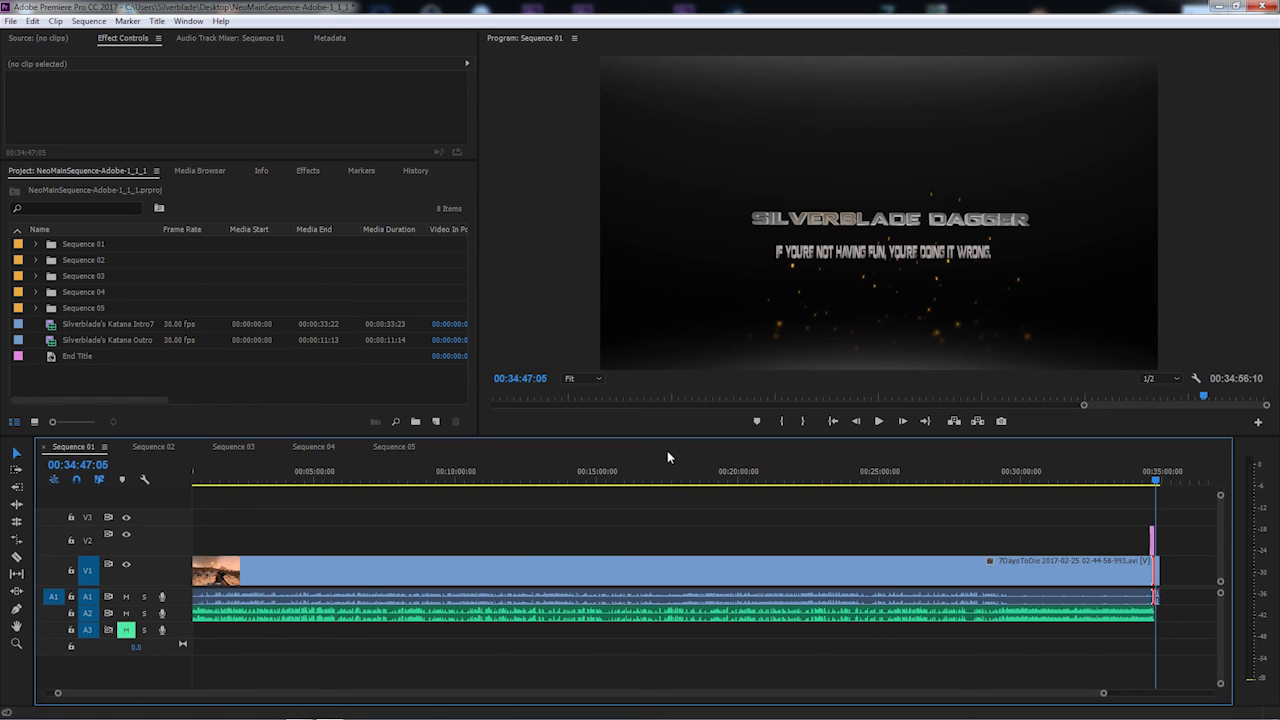
{"action": "key", "text": "ctrl+m"}
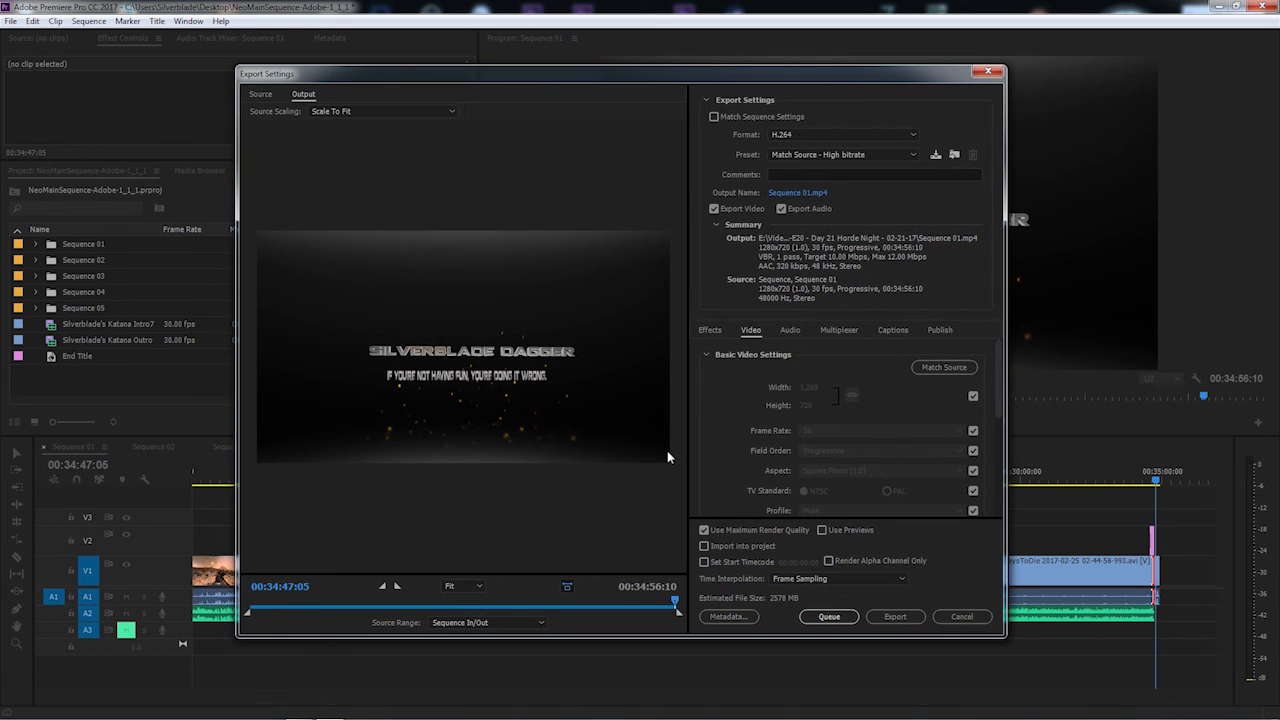
{"action": "left_click", "coordinate": [545, 624]}
{"action": "left_click", "coordinate": [465, 638]}
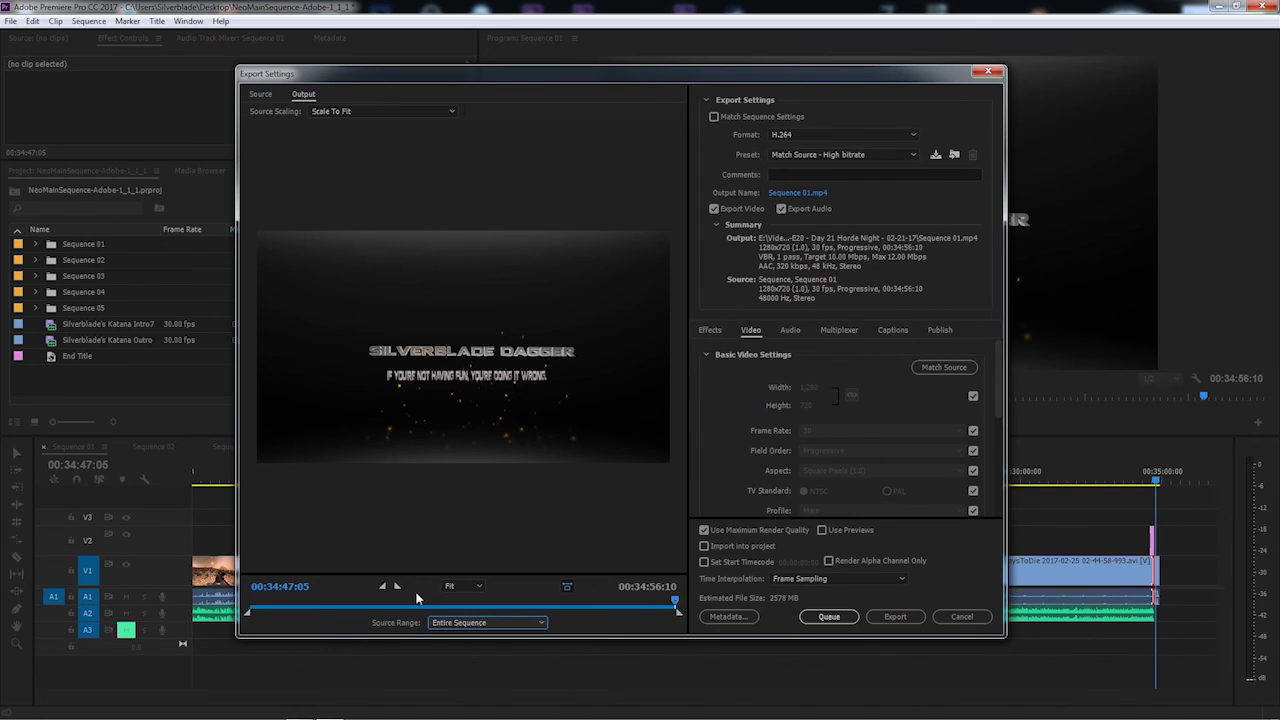
{"action": "left_click", "coordinate": [801, 157]}
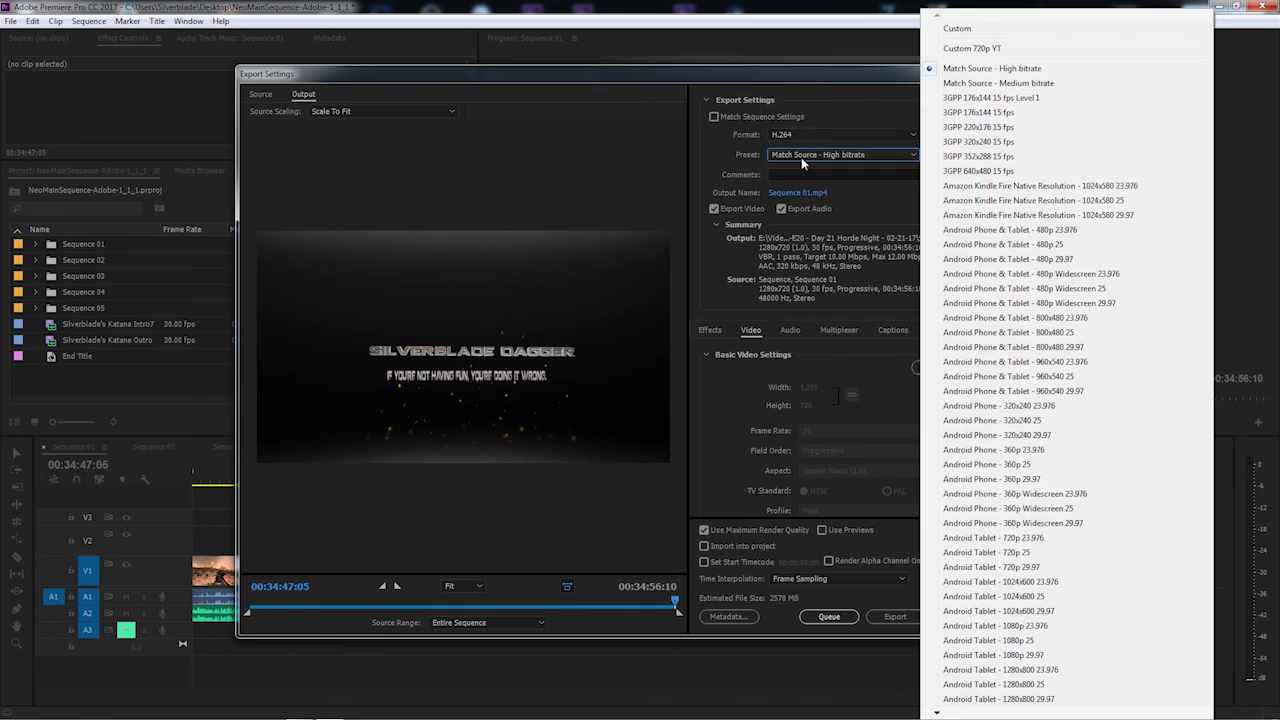
{"action": "left_click", "coordinate": [981, 50]}
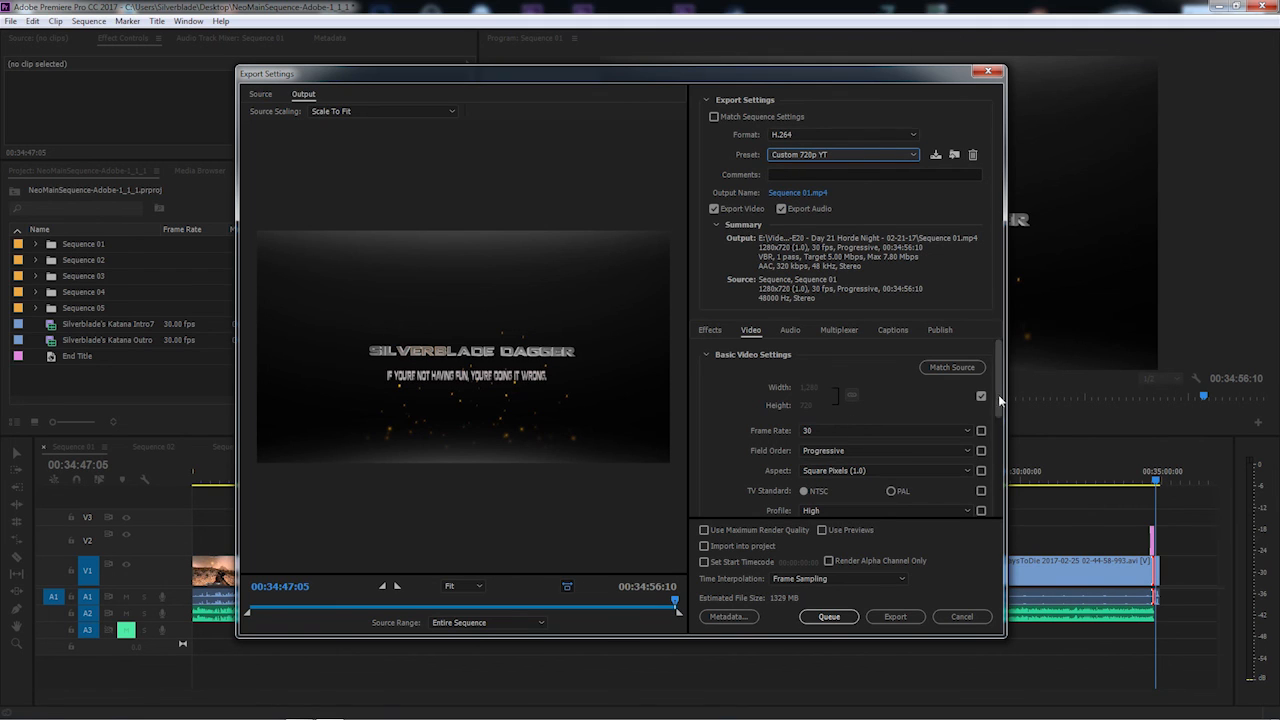
- Review the video, bitrate and audio export settings and enable Use Maximum Render Quality
{"action": "left_click_drag", "start_coordinate": [997, 393], "coordinate": [997, 432]}
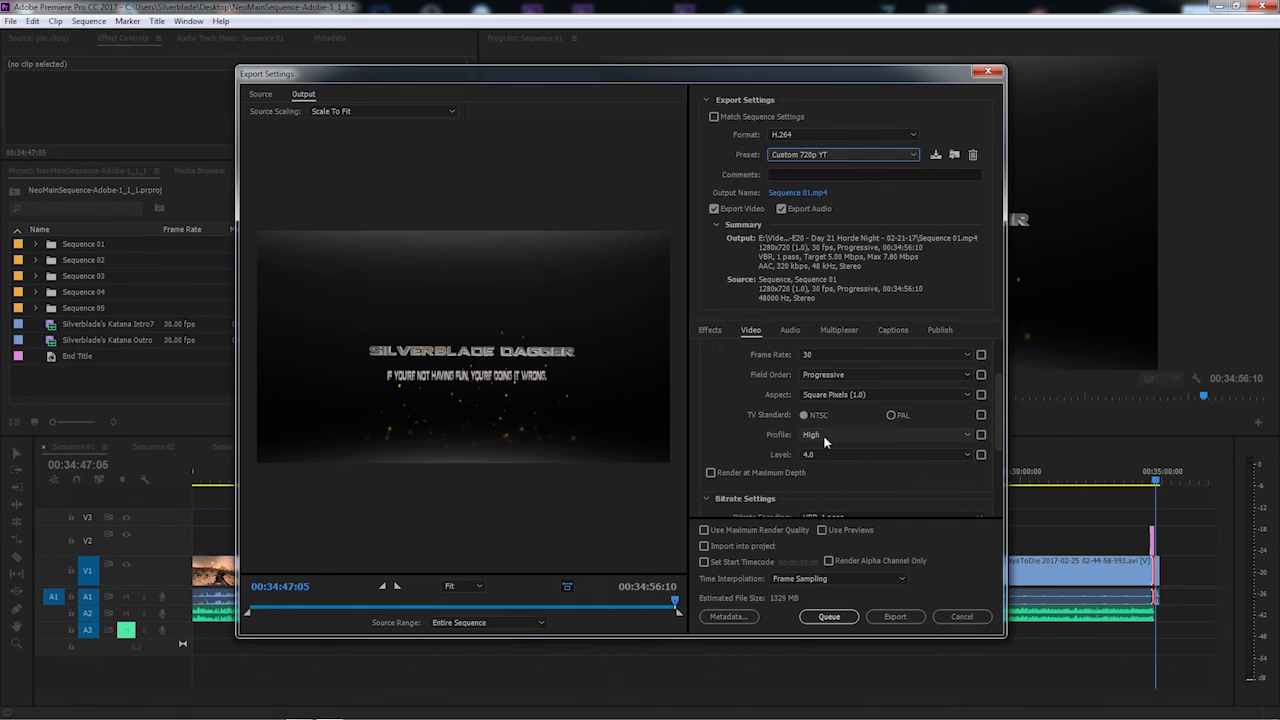
{"action": "scroll", "coordinate": [999, 428], "scroll_direction": "down", "scroll_amount": 1}
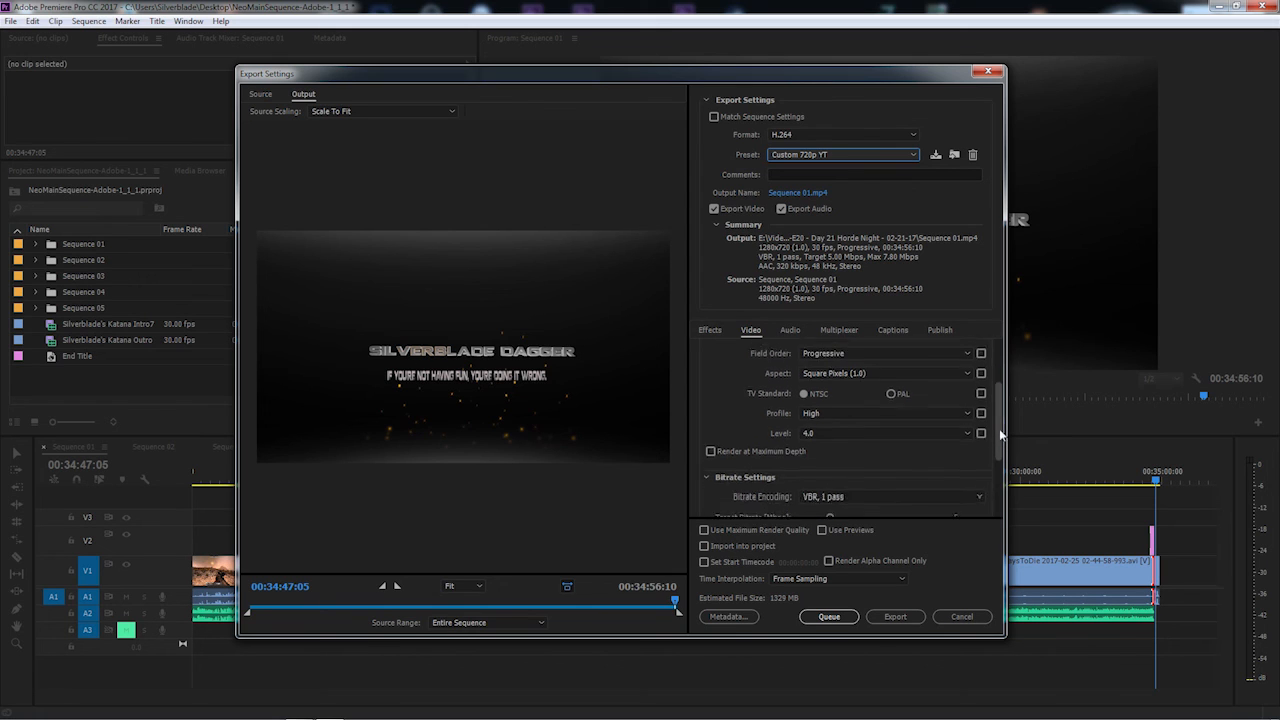
{"action": "scroll", "coordinate": [999, 428], "scroll_direction": "down", "scroll_amount": 5}
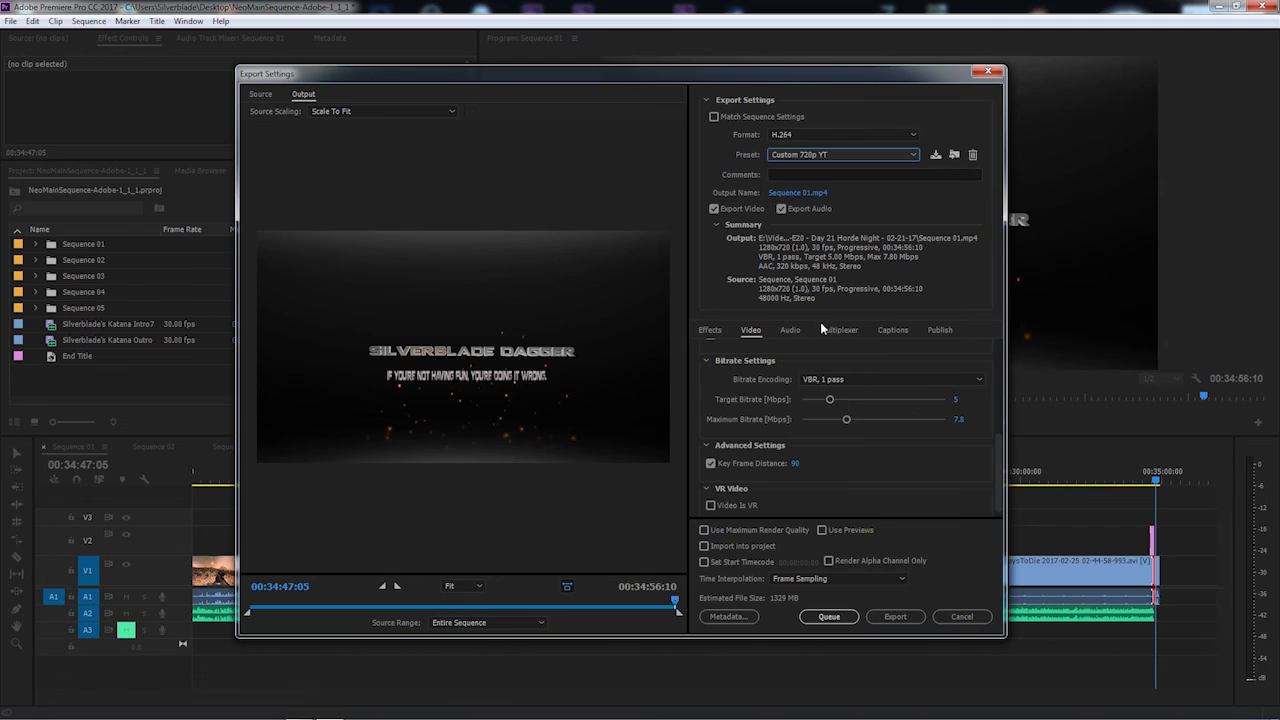
{"action": "left_click", "coordinate": [790, 330]}
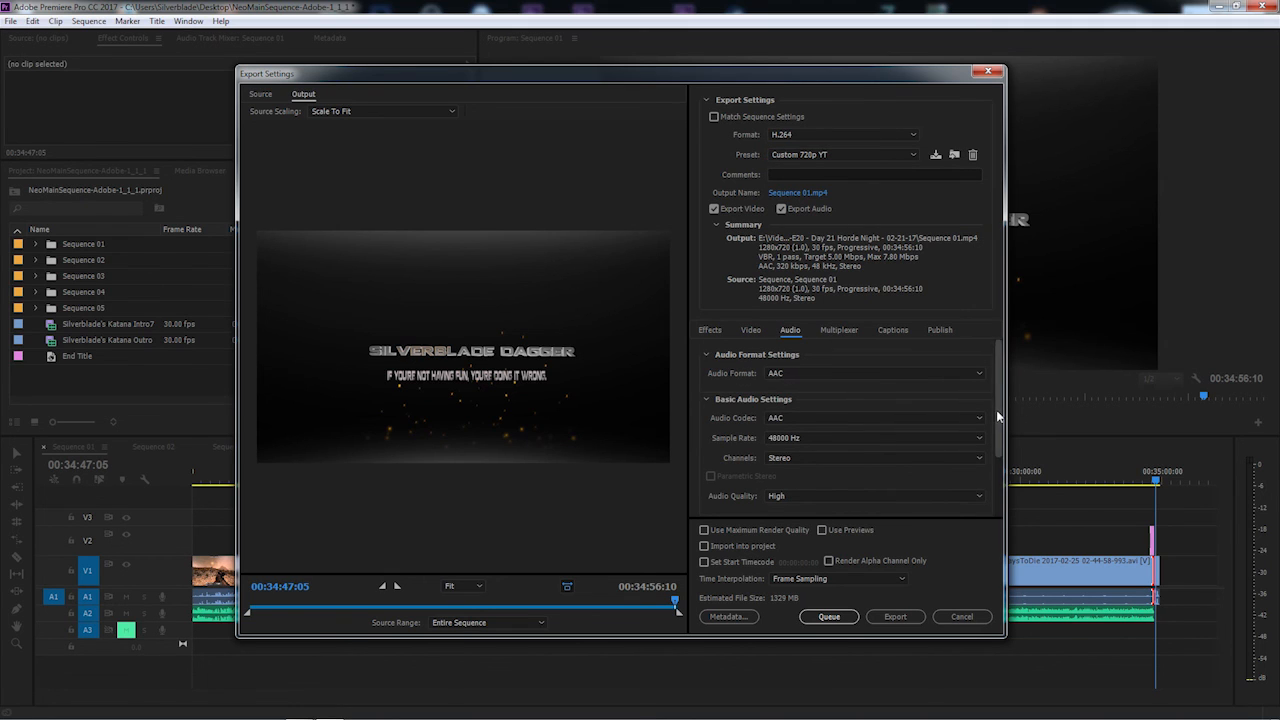
{"action": "left_click_drag", "start_coordinate": [996, 410], "coordinate": [978, 380]}
{"action": "left_click", "coordinate": [751, 330]}
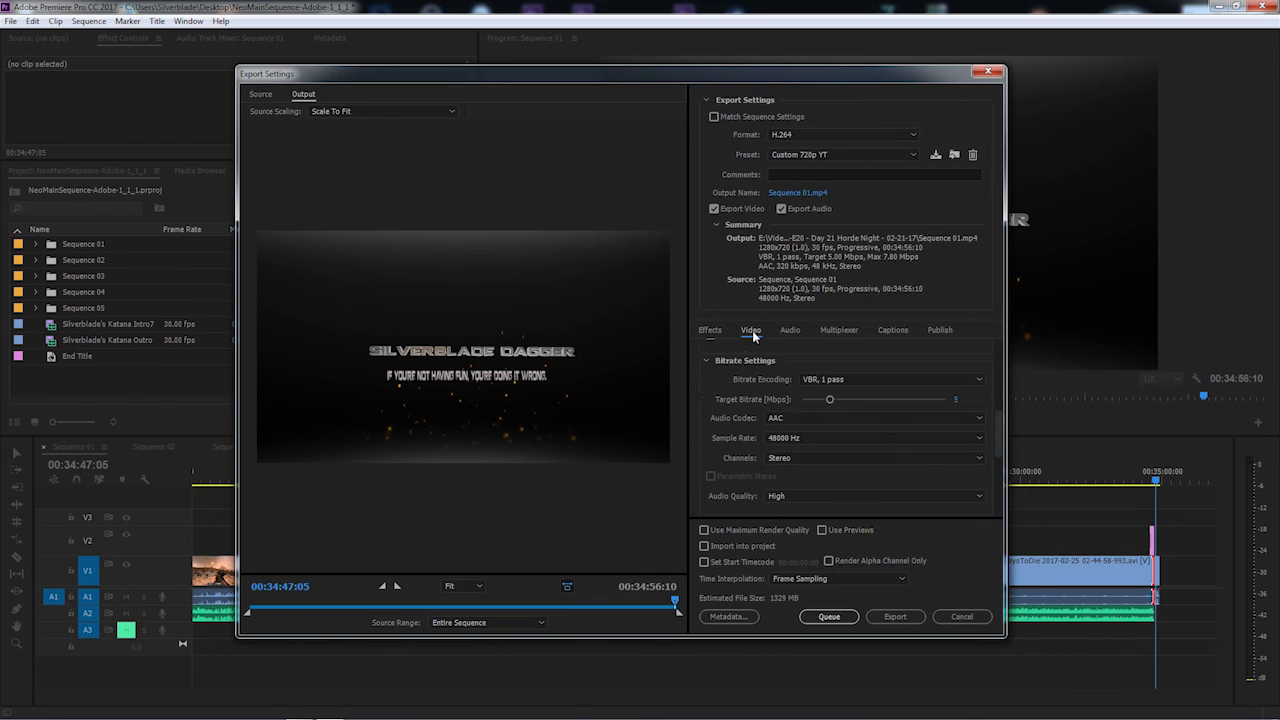
{"action": "left_click", "coordinate": [704, 530]}
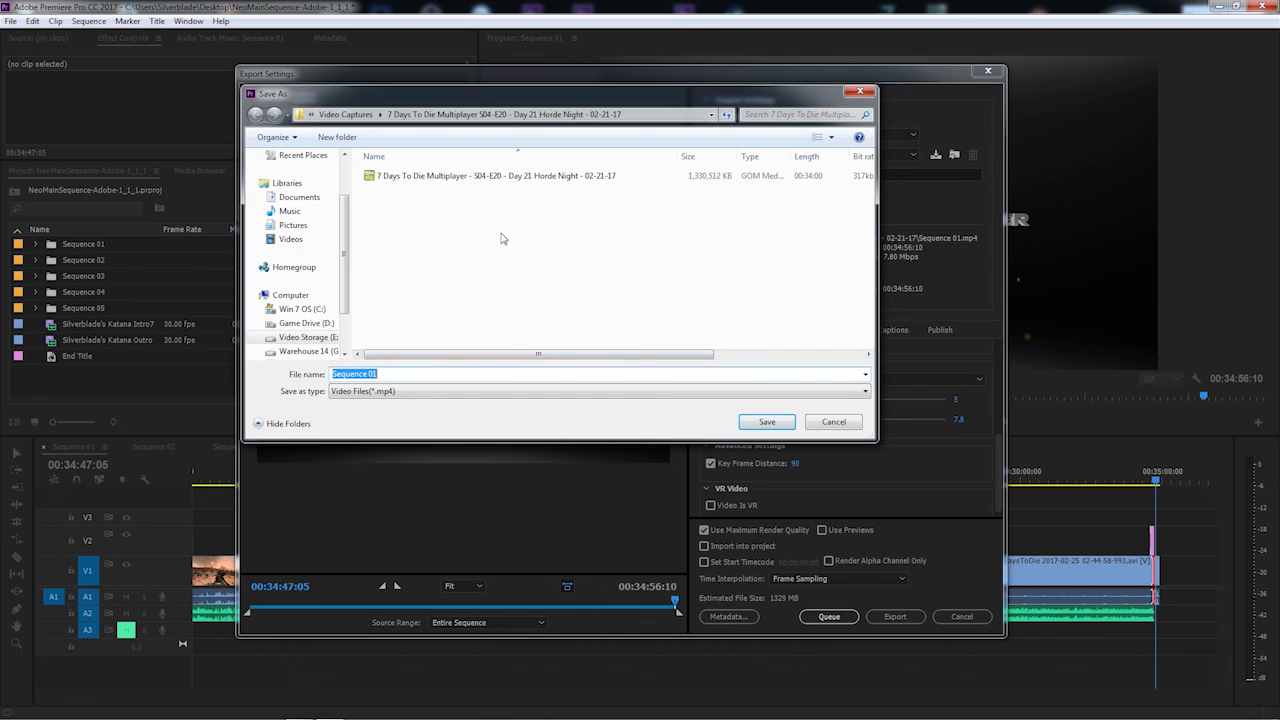
- Reuse the S05-E103 video's file name for the output and switch the destination to the folder "7D2D 02-25-17 - S05-E104 - Army Base ReLooted"
{"action": "left_click", "coordinate": [350, 114]}
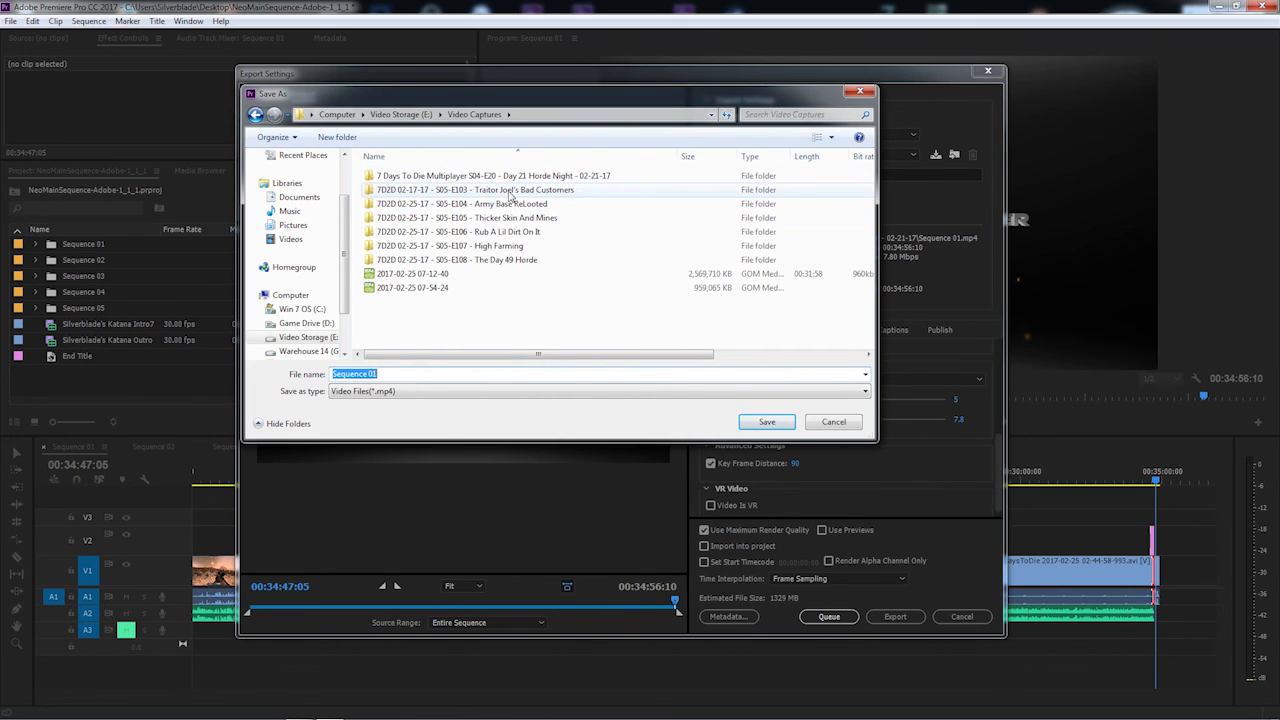
{"action": "left_click", "coordinate": [482, 190]}
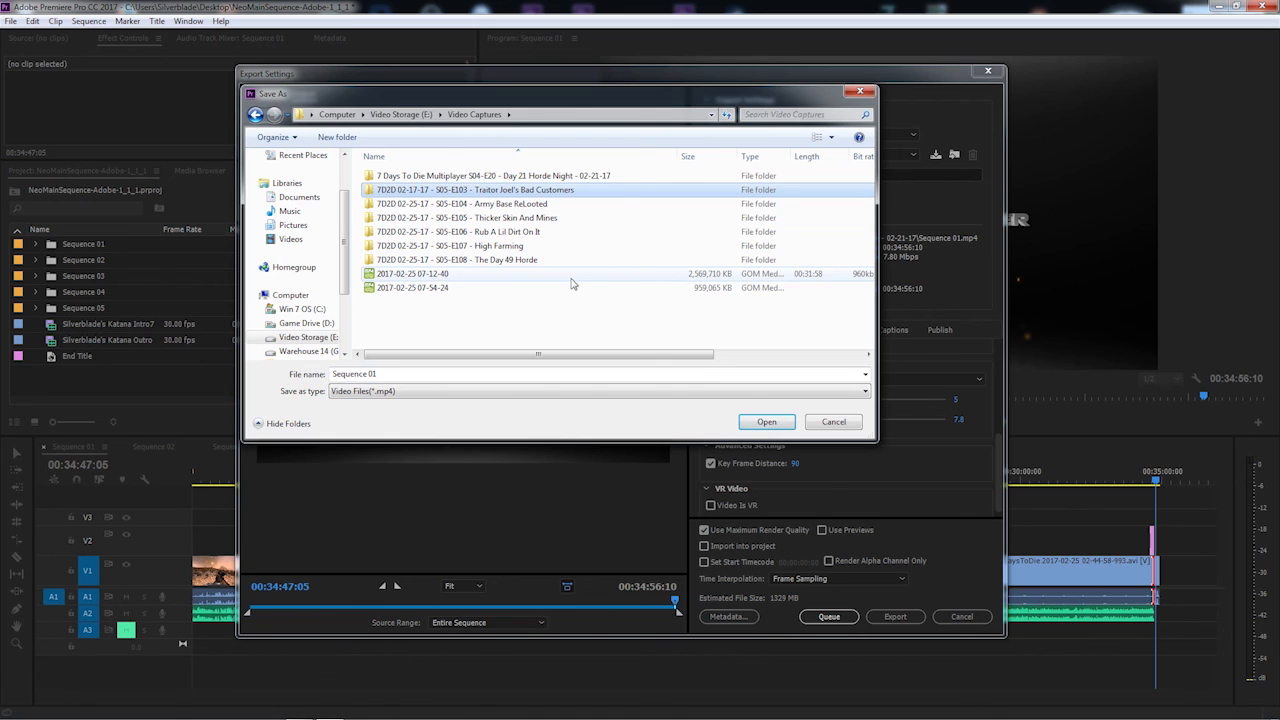
{"action": "double_click", "coordinate": [487, 195]}
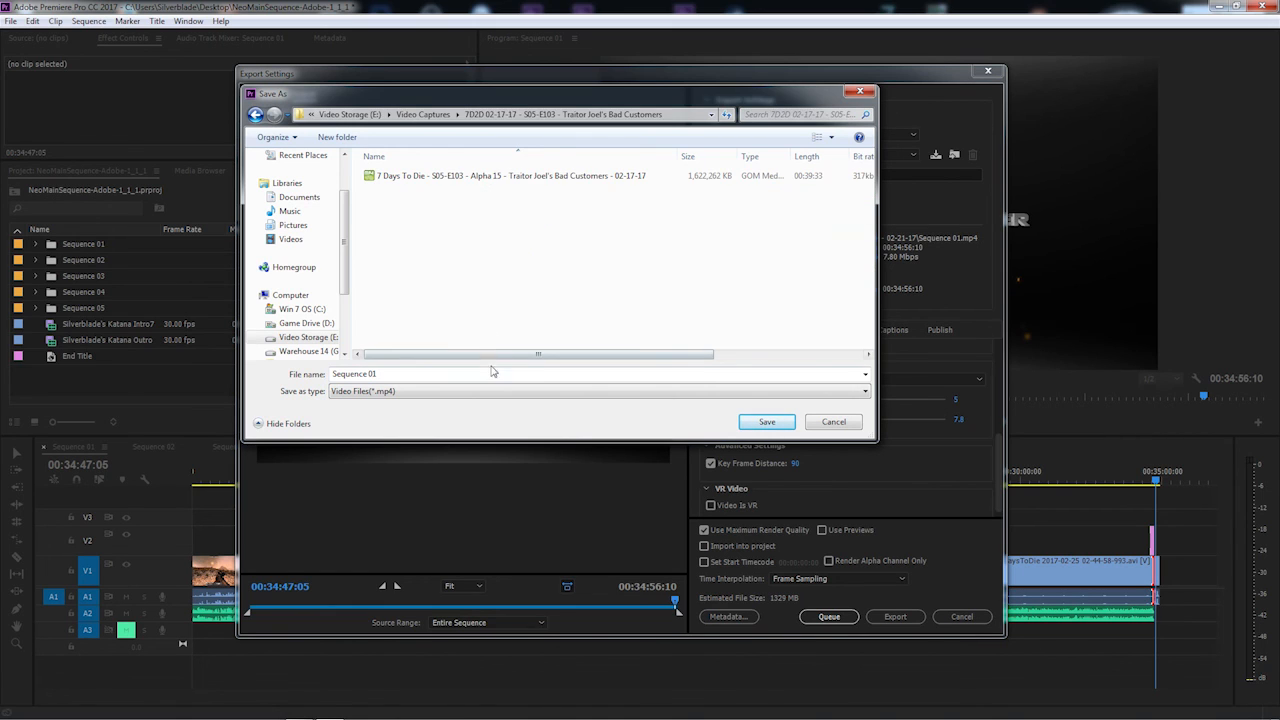
{"action": "left_click", "coordinate": [484, 176]}
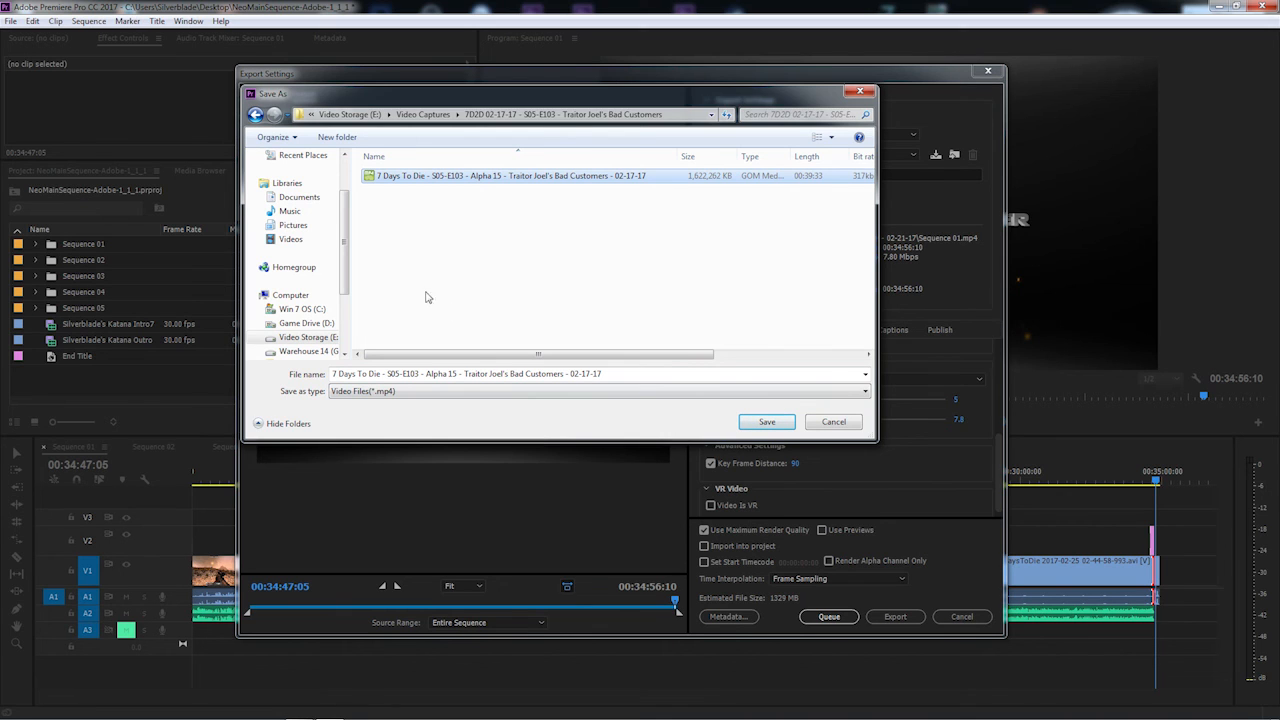
{"action": "left_click", "coordinate": [423, 114]}
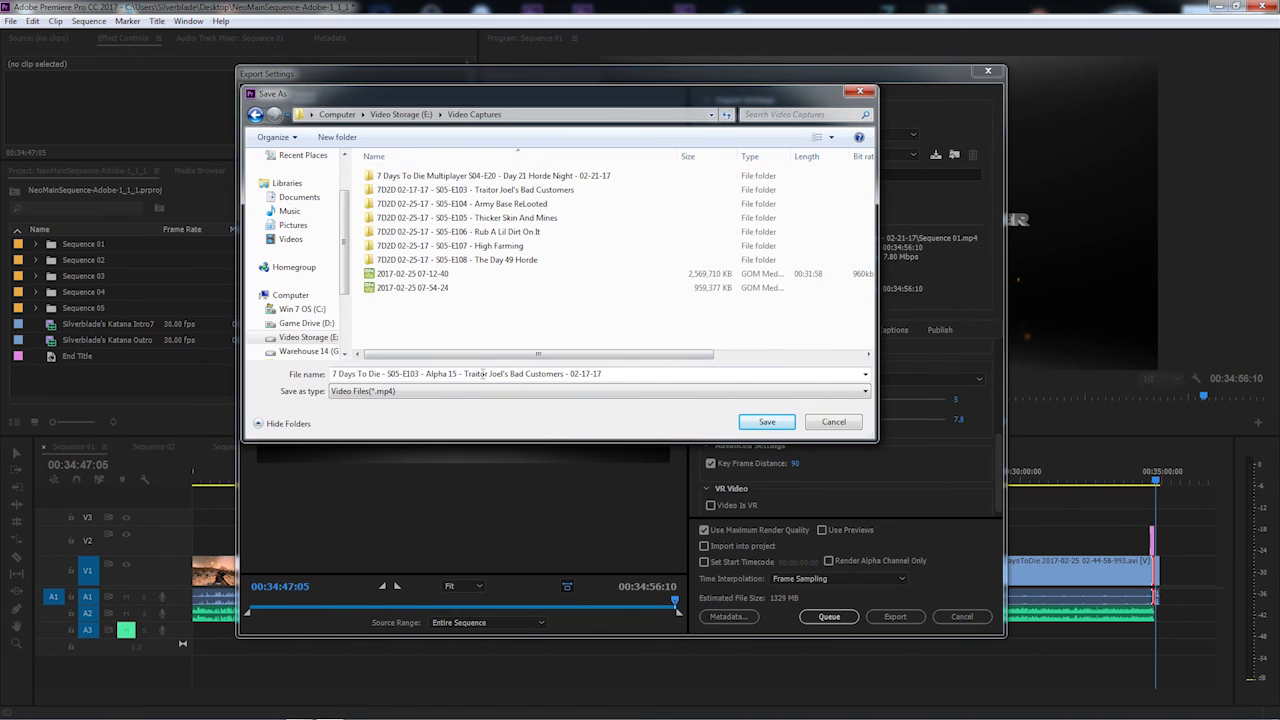
{"action": "double_click", "coordinate": [484, 205]}
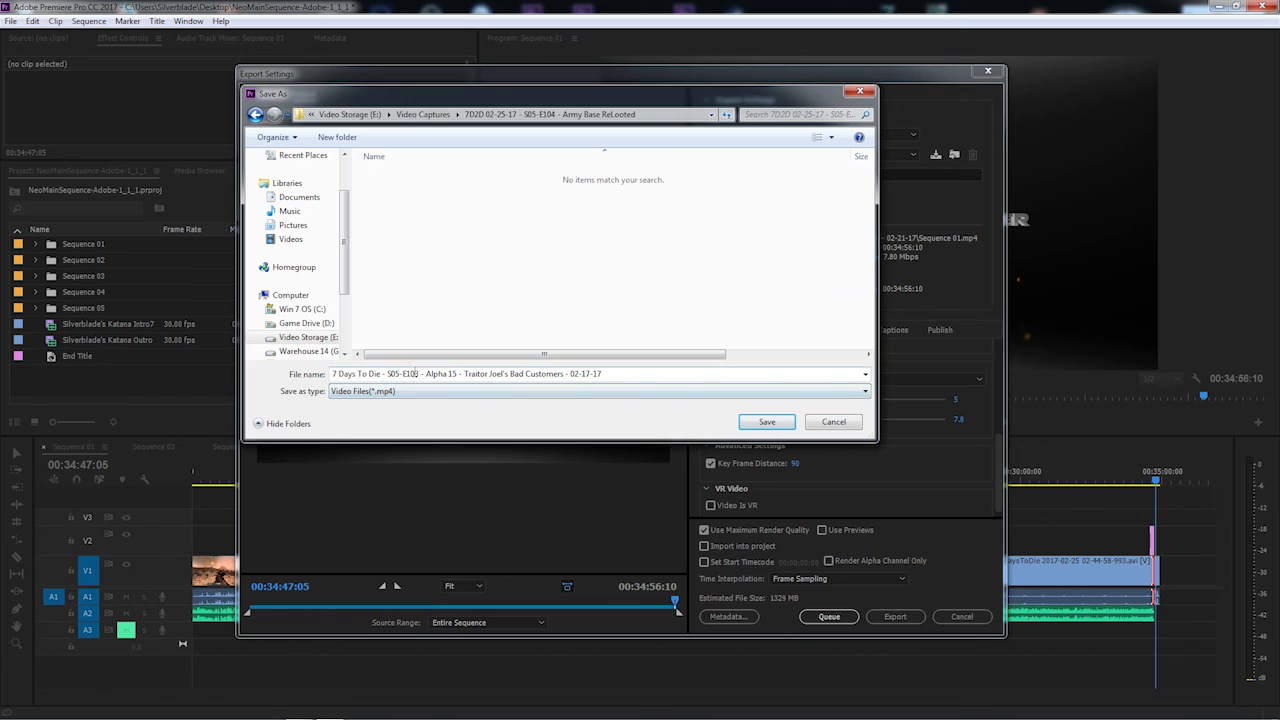
- Remove the old episode title from the output file name and set its episode to E104 and its date to 02-25-17
{"action": "triple_click", "coordinate": [461, 373]}
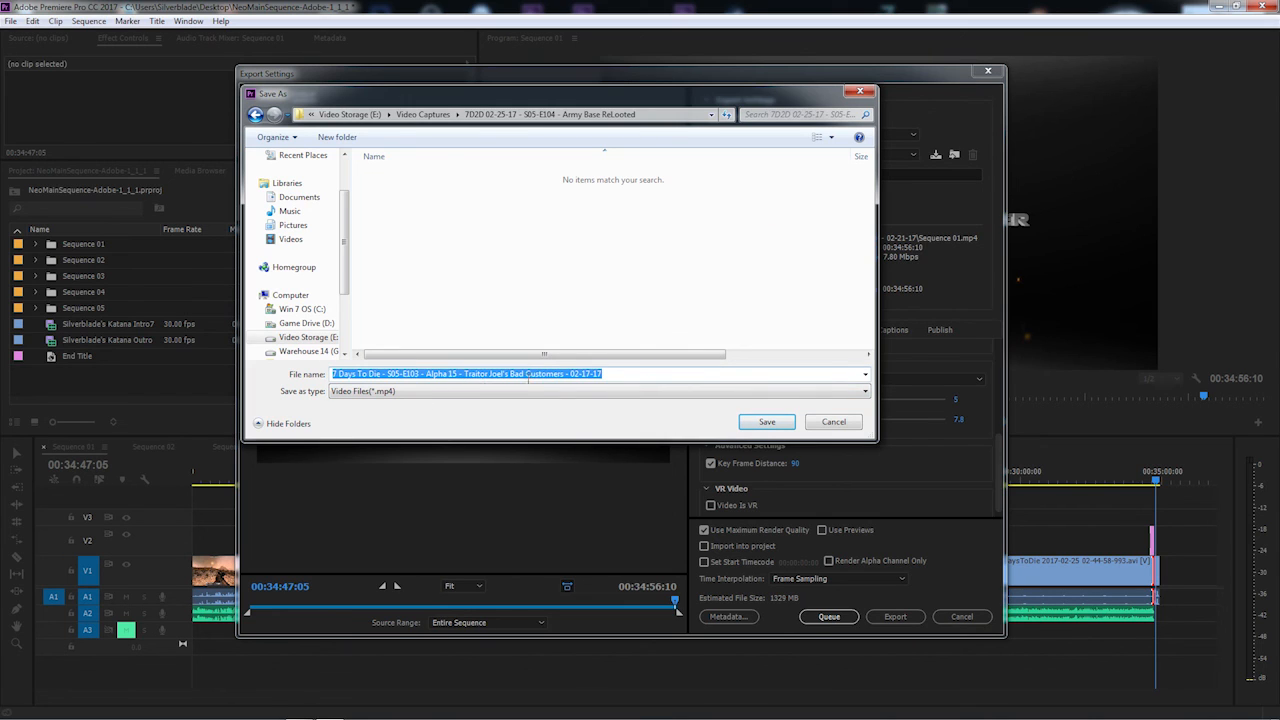
{"action": "left_click", "coordinate": [567, 373]}
{"action": "left_click_drag", "start_coordinate": [565, 373], "coordinate": [466, 373]}
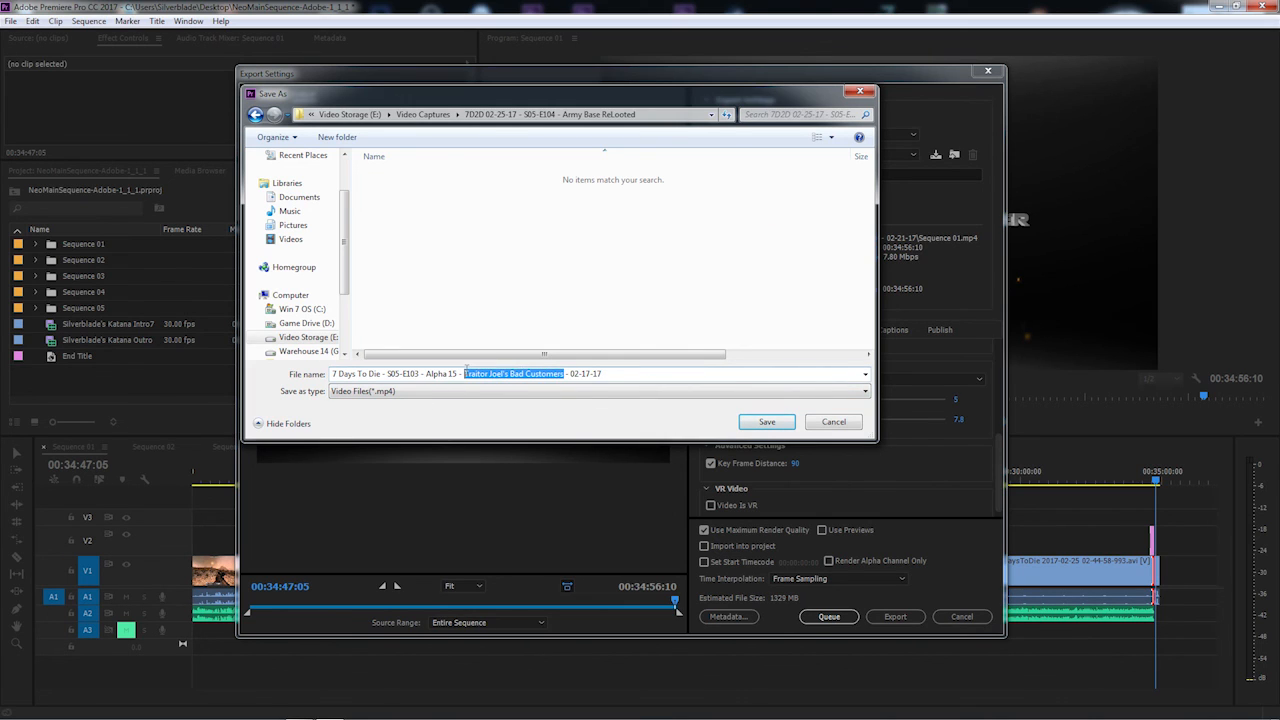
{"action": "key", "text": "BackSpace"}
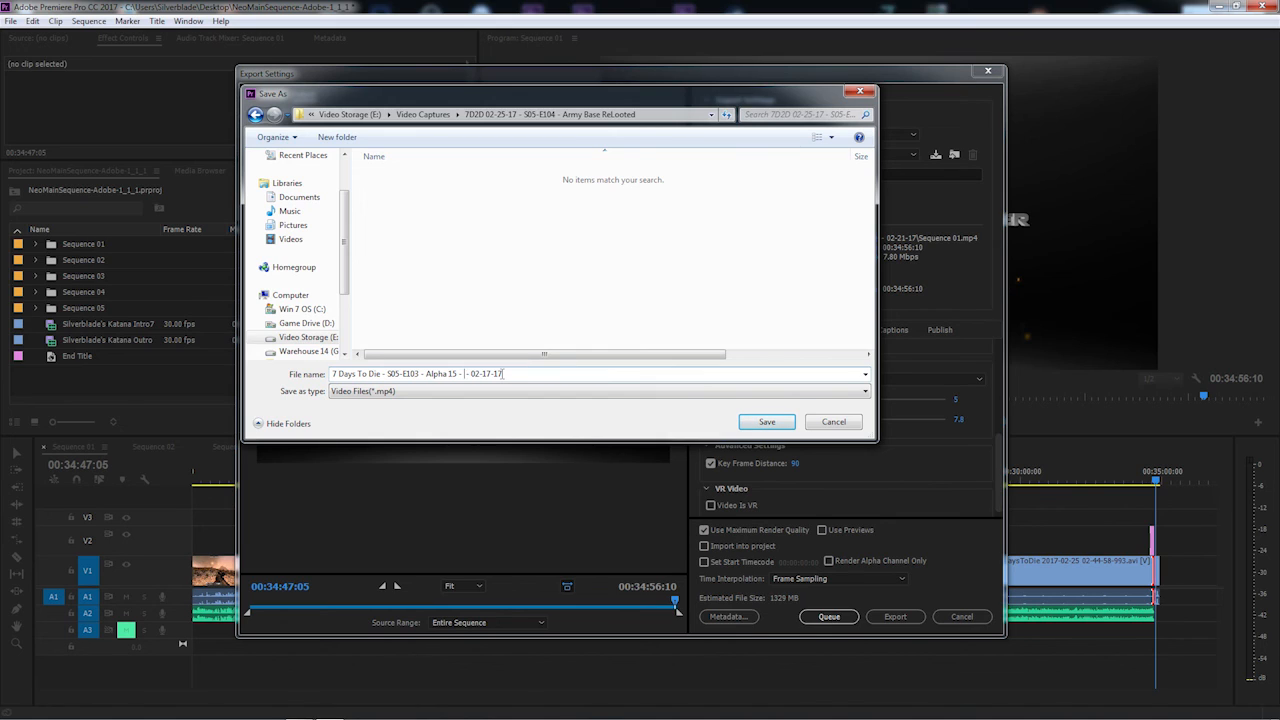
{"action": "left_click", "coordinate": [497, 373]}
{"action": "key", "text": "BackSpace"}
{"action": "key", "text": "BackSpace"}
{"action": "key", "text": "BackSpace"}
{"action": "type", "text": "5"}
{"action": "key", "text": "BackSpace"}
{"action": "type", "text": "4"}
{"action": "left_click", "coordinate": [466, 375]}
{"action": "type", "text": "Army Base ReLoaded"}
{"action": "key", "text": "BackSpace"}
{"action": "key", "text": "BackSpace"}
{"action": "key", "text": "BackSpace"}
{"action": "key", "text": "BackSpace"}
{"action": "key", "text": "BackSpace"}
{"action": "key", "text": "BackSpace"}
{"action": "key", "text": "BackSpace"}
{"action": "key", "text": "BackSpace"}
{"action": "key", "text": "BackSpace"}
{"action": "key", "text": "BackSpace"}
{"action": "key", "text": "BackSpace"}
{"action": "key", "text": "BackSpace"}
{"action": "key", "text": "BackSpace"}
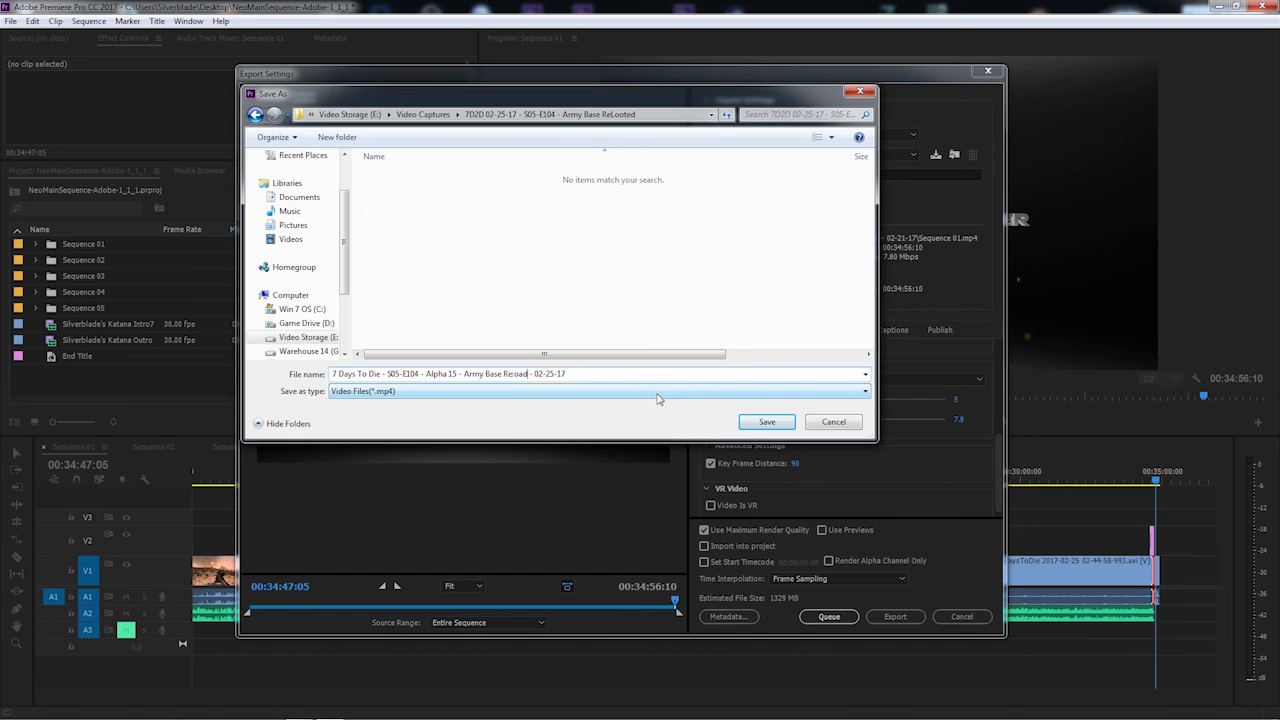
{"action": "key", "text": "BackSpace"}
{"action": "key", "text": "BackSpace"}
{"action": "key", "text": "BackSpace"}
{"action": "key", "text": "BackSpace"}
{"action": "key", "text": "BackSpace"}
{"action": "left_click", "coordinate": [414, 374]}
{"action": "left_click_drag", "start_coordinate": [509, 373], "coordinate": [320, 375]}
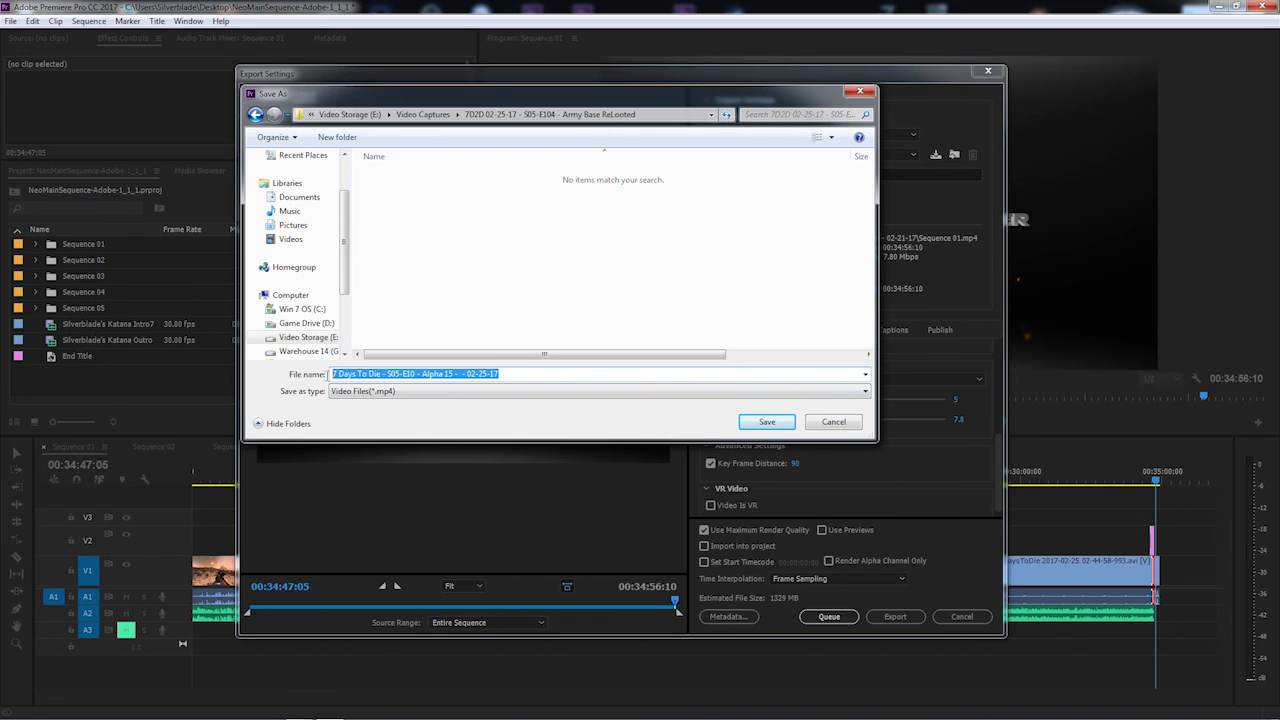
{"action": "left_click", "coordinate": [416, 377]}
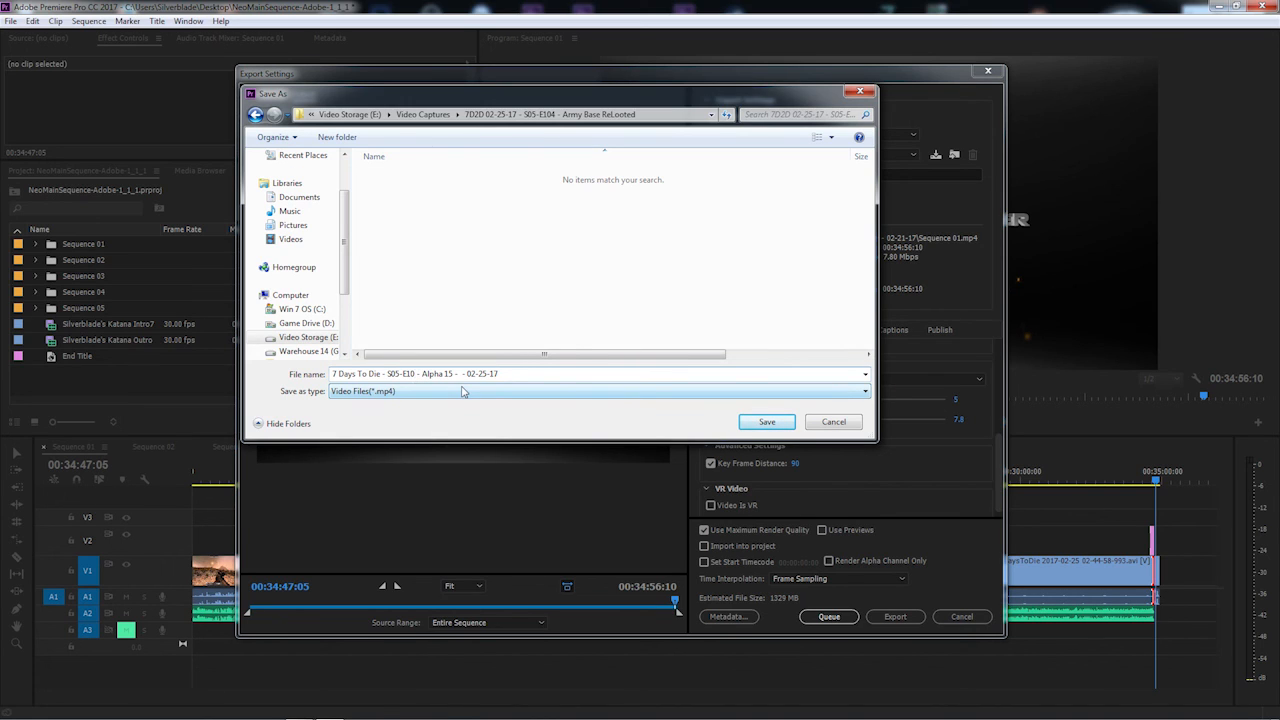
- Complete the output file name as "7 Days To Die - S05-E104 - Alpha 15 - Army Base ReLooted - 02-25-17" and save it
{"action": "type", "text": "4 - Alpha 15 - Army Base ReLoa"}
{"action": "key", "text": "BackSpace"}
{"action": "type", "text": "oted"}
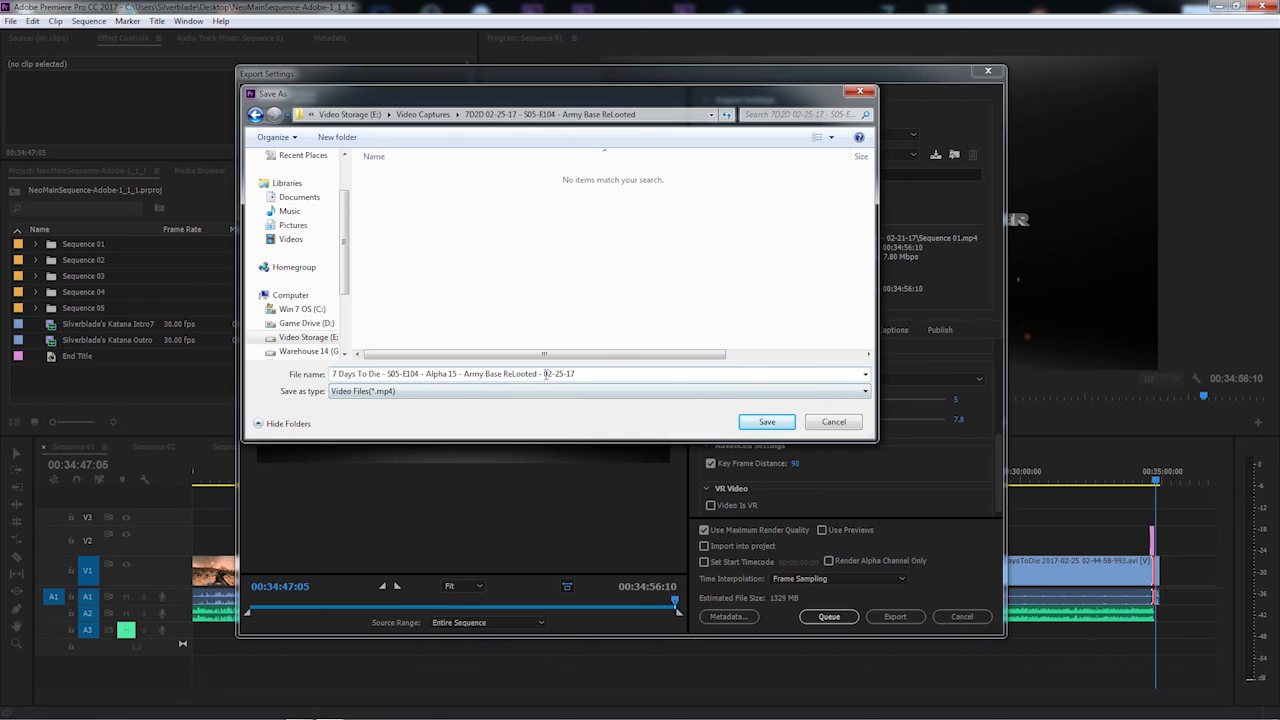
{"action": "left_click", "coordinate": [767, 422]}
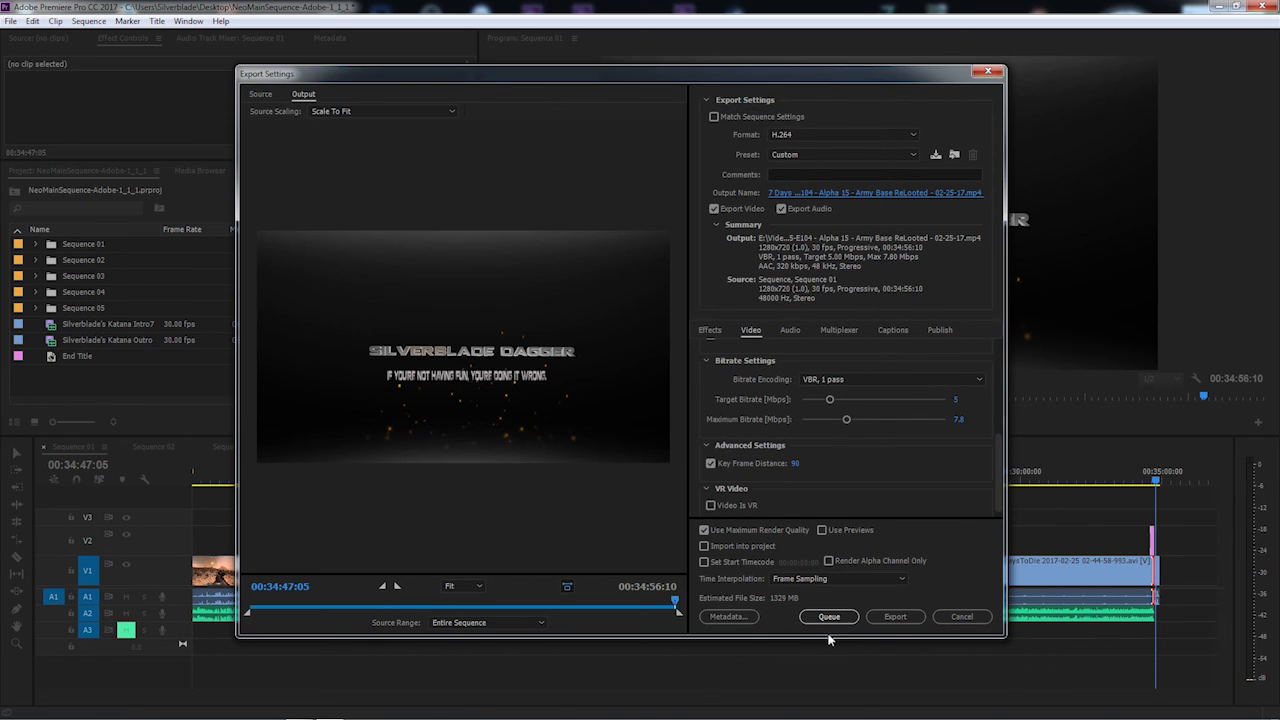
- Queue the Sequence 01 export in Adobe Media Encoder, widen the encoder window and return to Premiere Pro
{"action": "left_click", "coordinate": [830, 617]}
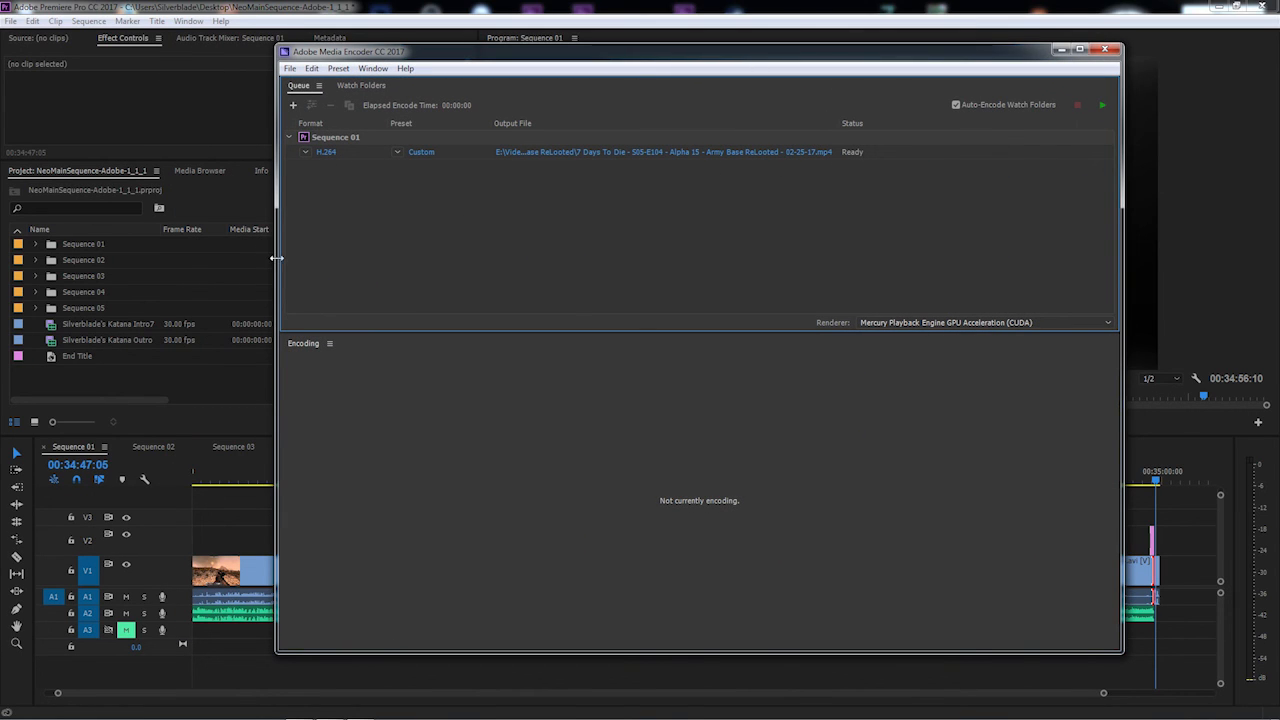
{"action": "left_click_drag", "start_coordinate": [273, 263], "coordinate": [90, 265]}
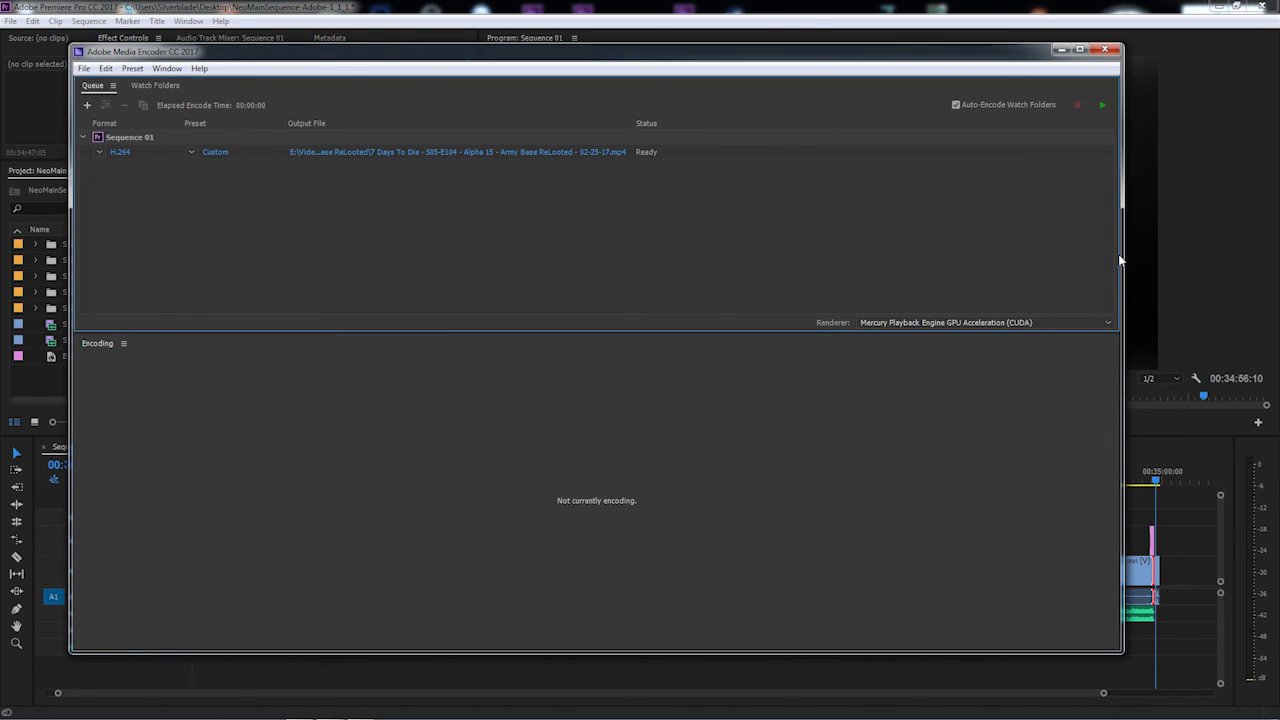
{"action": "left_click", "coordinate": [822, 5]}
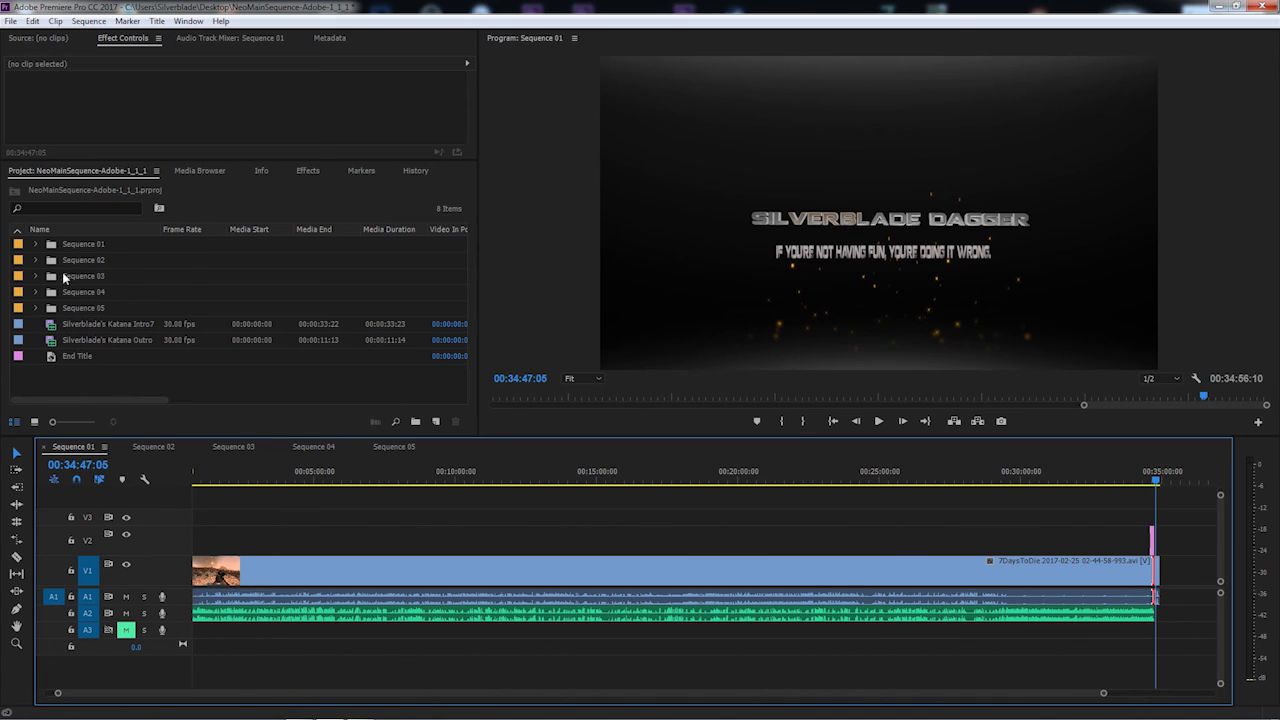
- Set up the Sequence 02 export for the entire sequence with the Custom 720p YT preset and Use Maximum Render Quality enabled
{"action": "left_click", "coordinate": [155, 447]}
{"action": "left_click", "coordinate": [37, 260]}
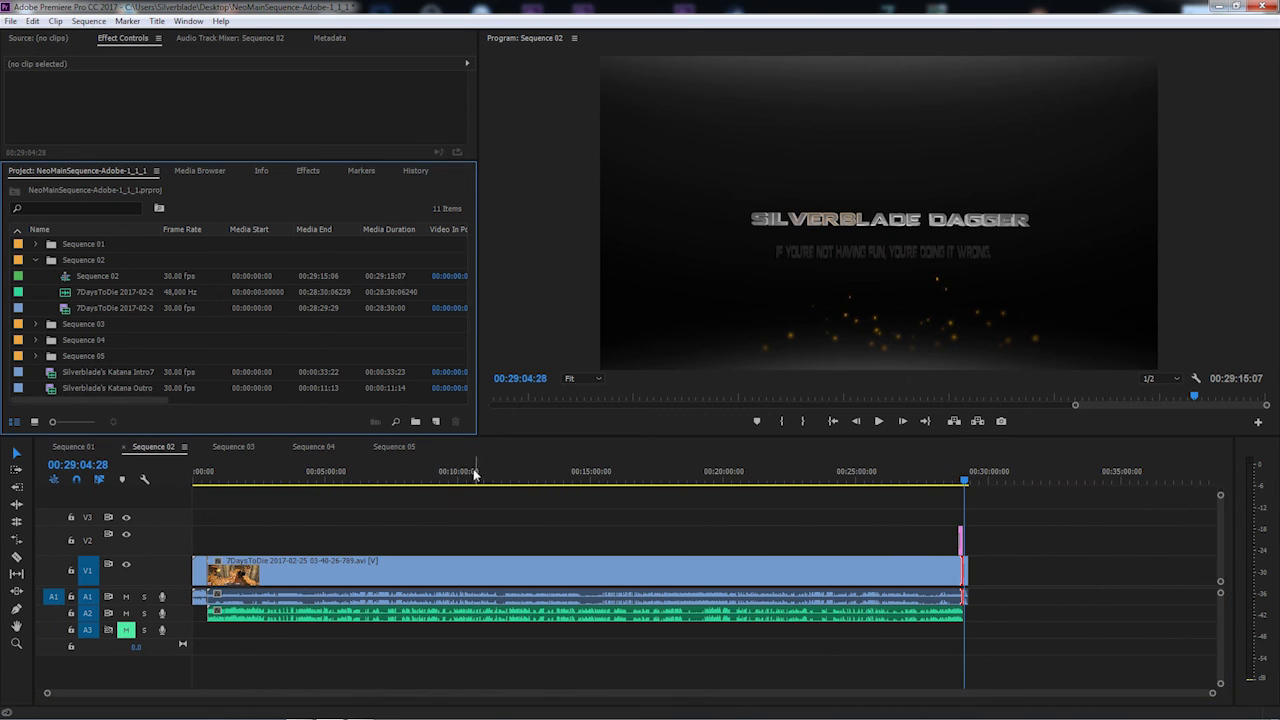
{"action": "left_click", "coordinate": [37, 260]}
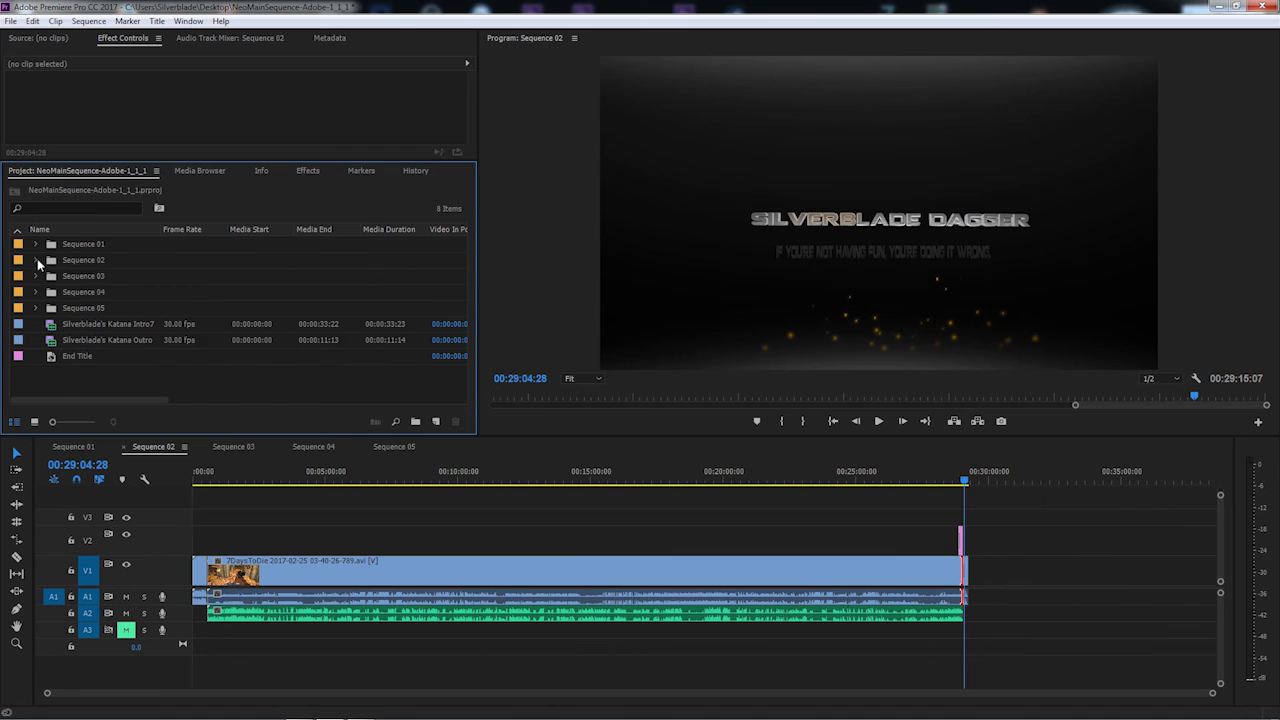
{"action": "left_click", "coordinate": [788, 454]}
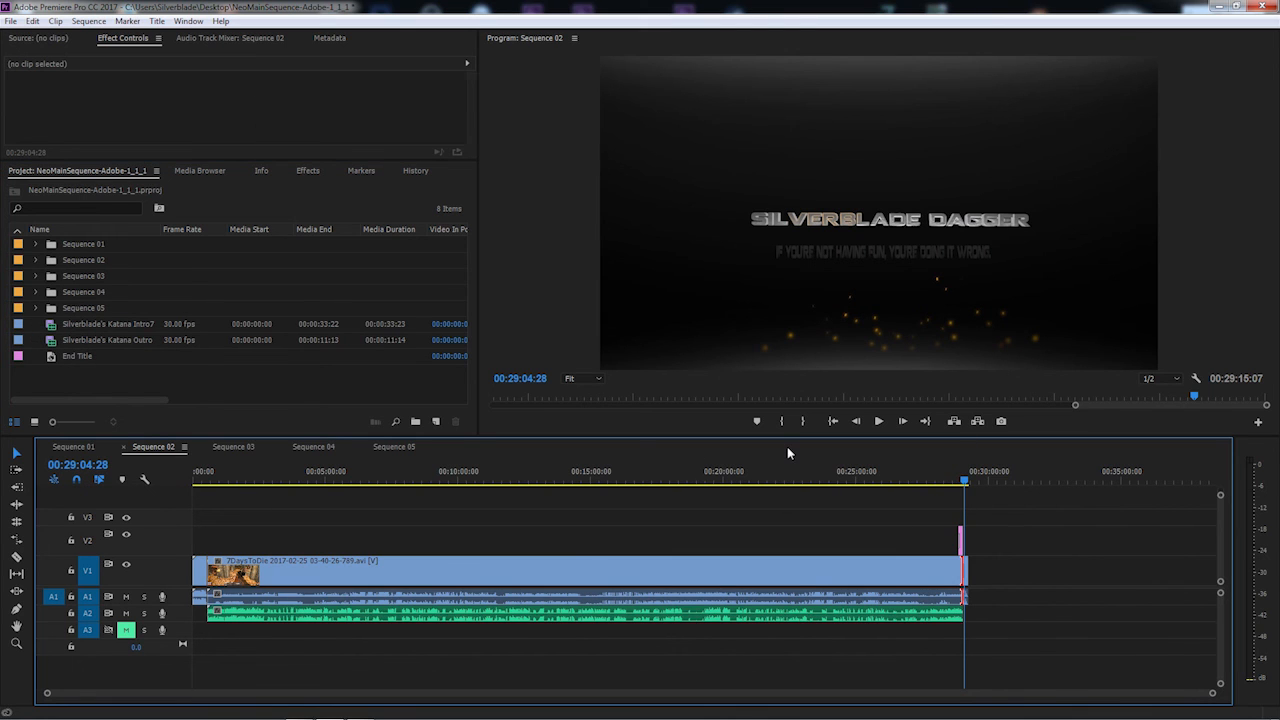
{"action": "key", "text": "ctrl+m"}
{"action": "left_click", "coordinate": [530, 622]}
{"action": "left_click", "coordinate": [507, 638]}
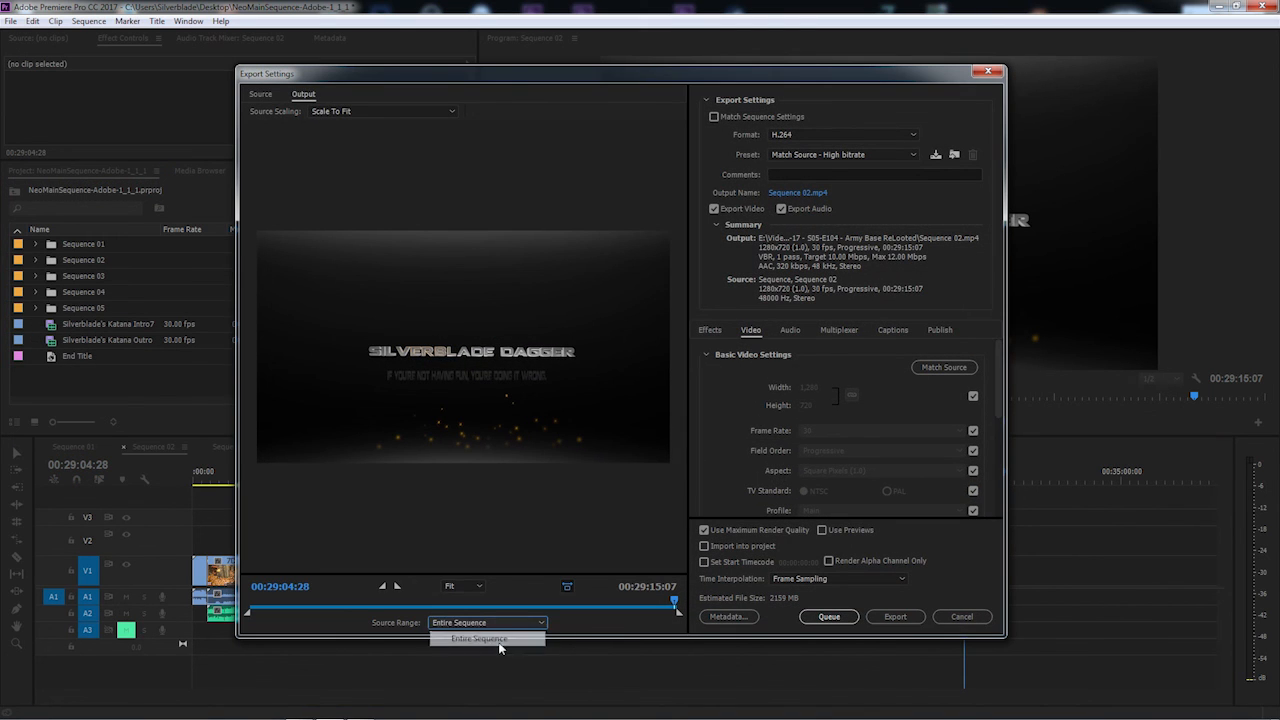
{"action": "left_click", "coordinate": [838, 153]}
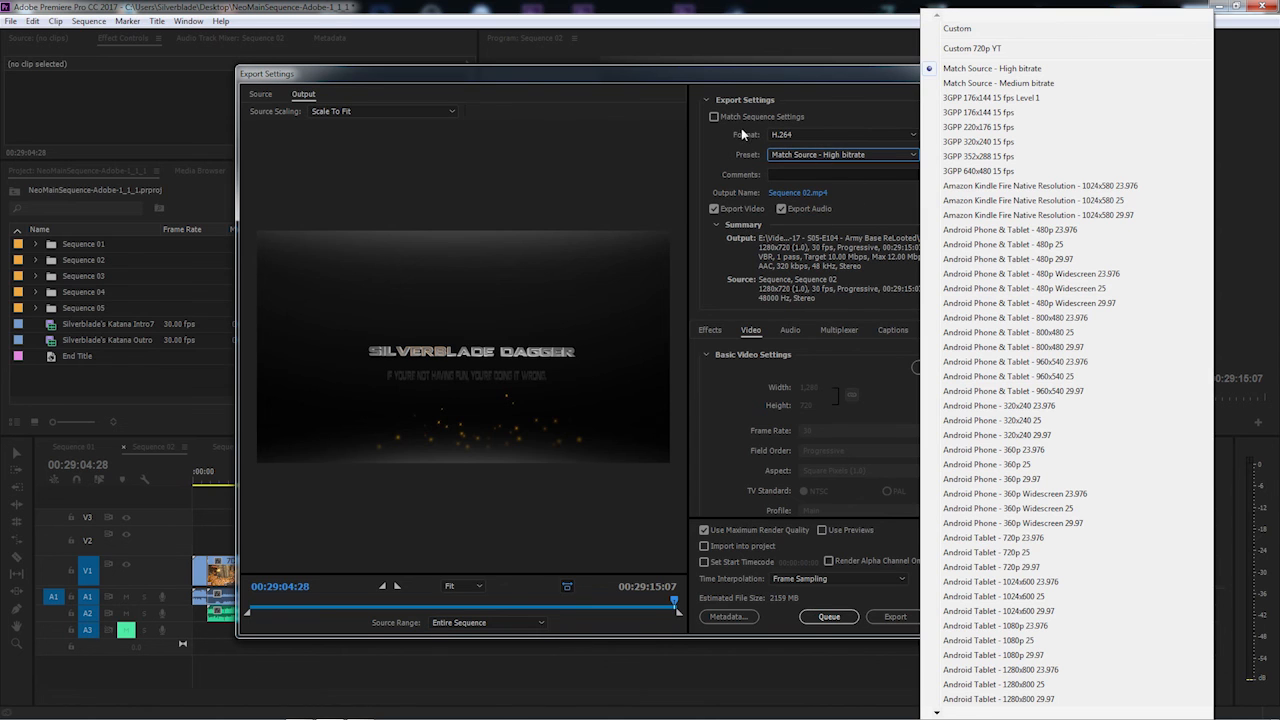
{"action": "left_click", "coordinate": [950, 56]}
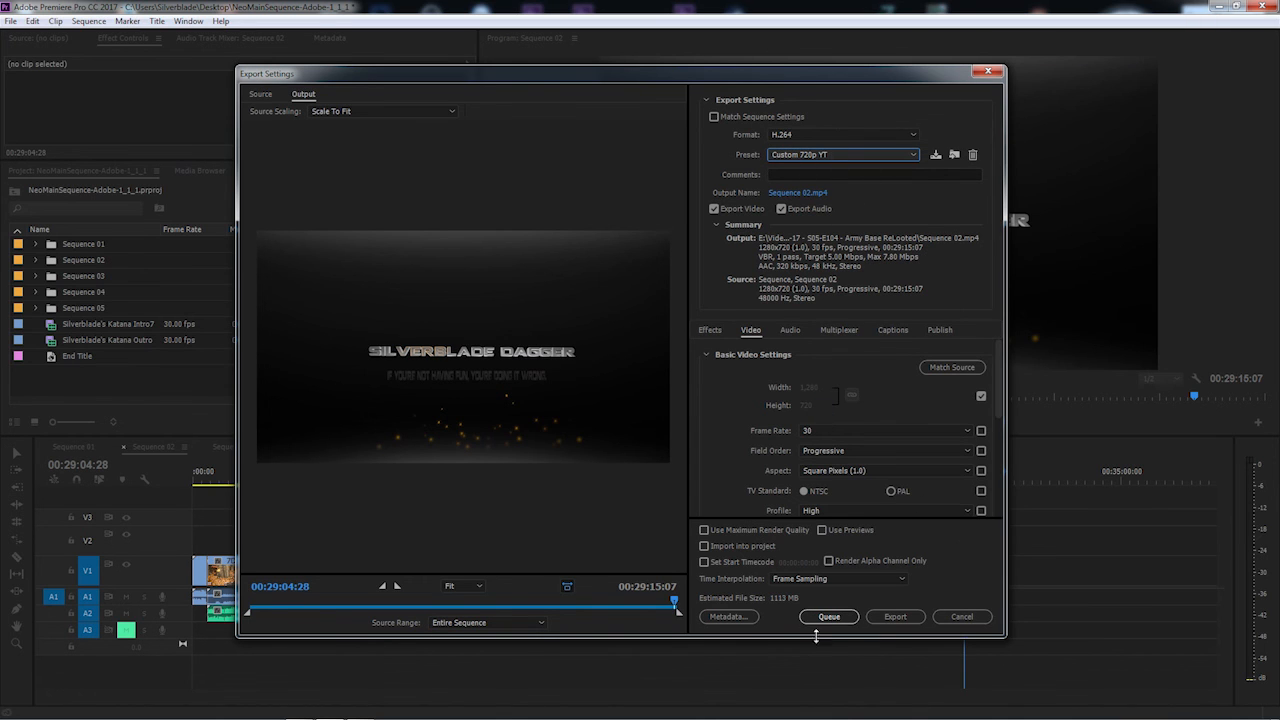
{"action": "left_click", "coordinate": [751, 529]}
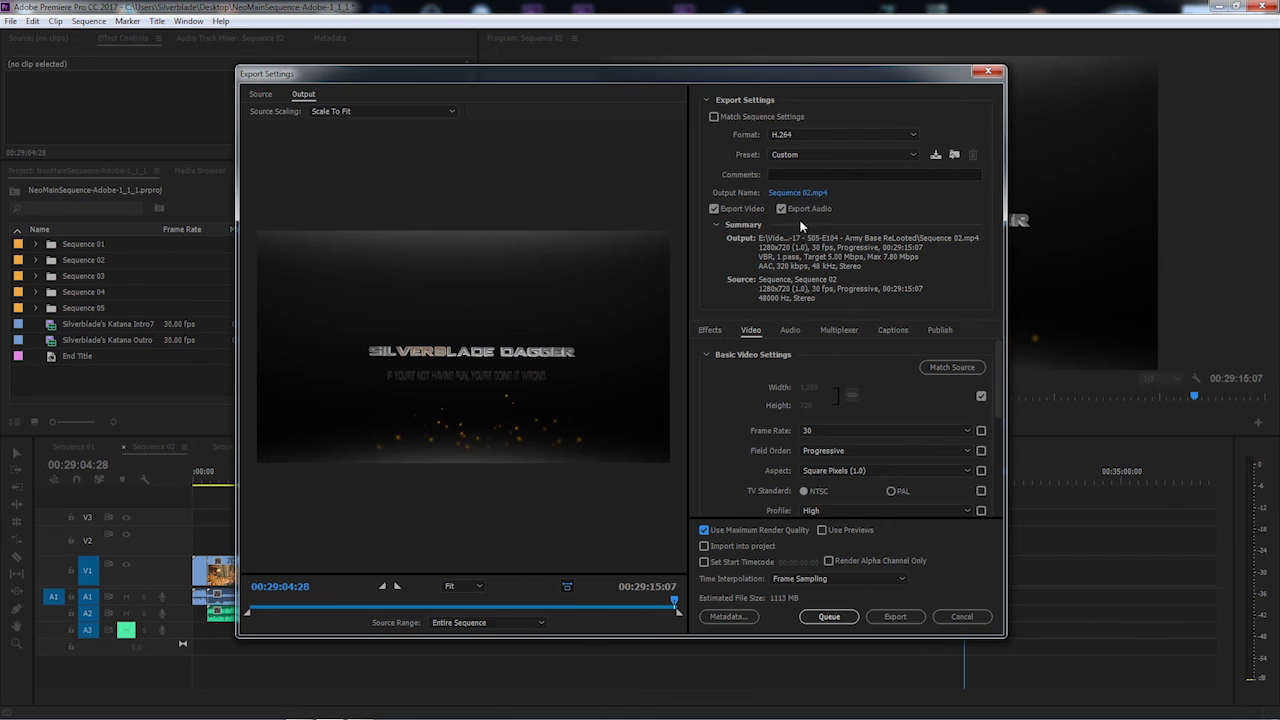
- Switch the Sequence 02 output destination to the folder "7D2D 02-25-17 - S05-E105 - Thicker Skin And Mines"
{"action": "left_click", "coordinate": [797, 192]}
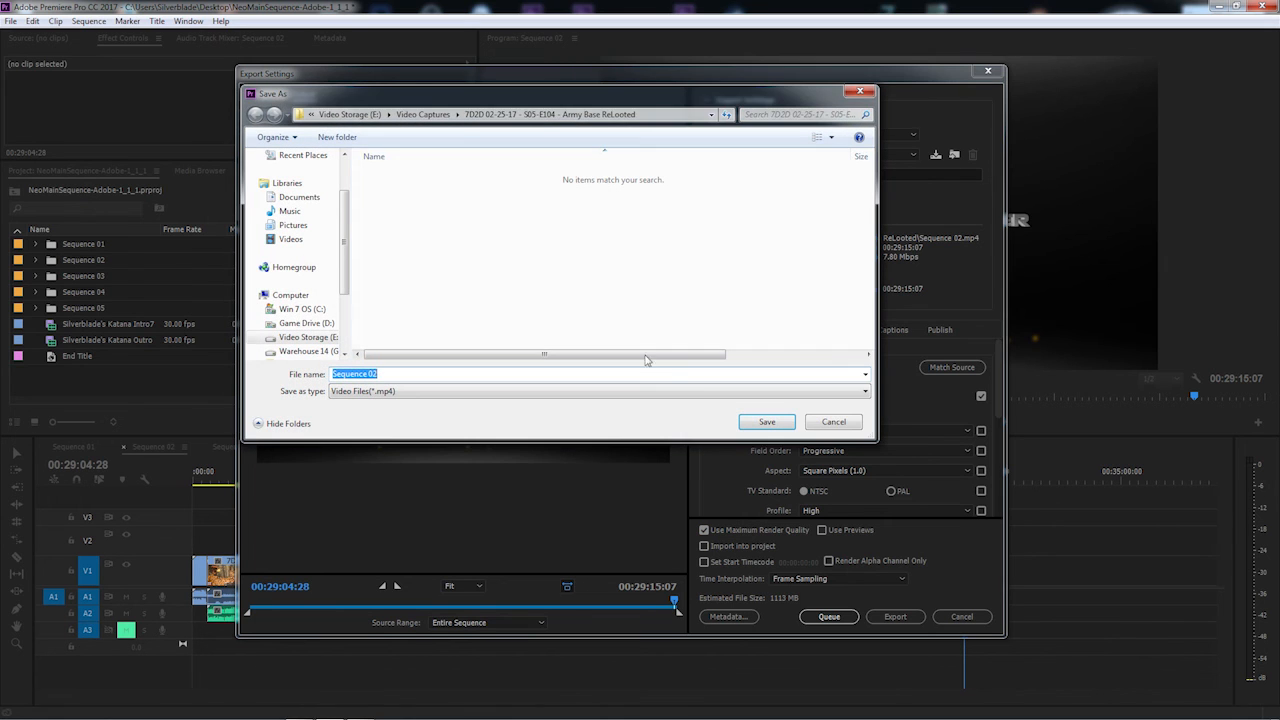
{"action": "left_click", "coordinate": [437, 116]}
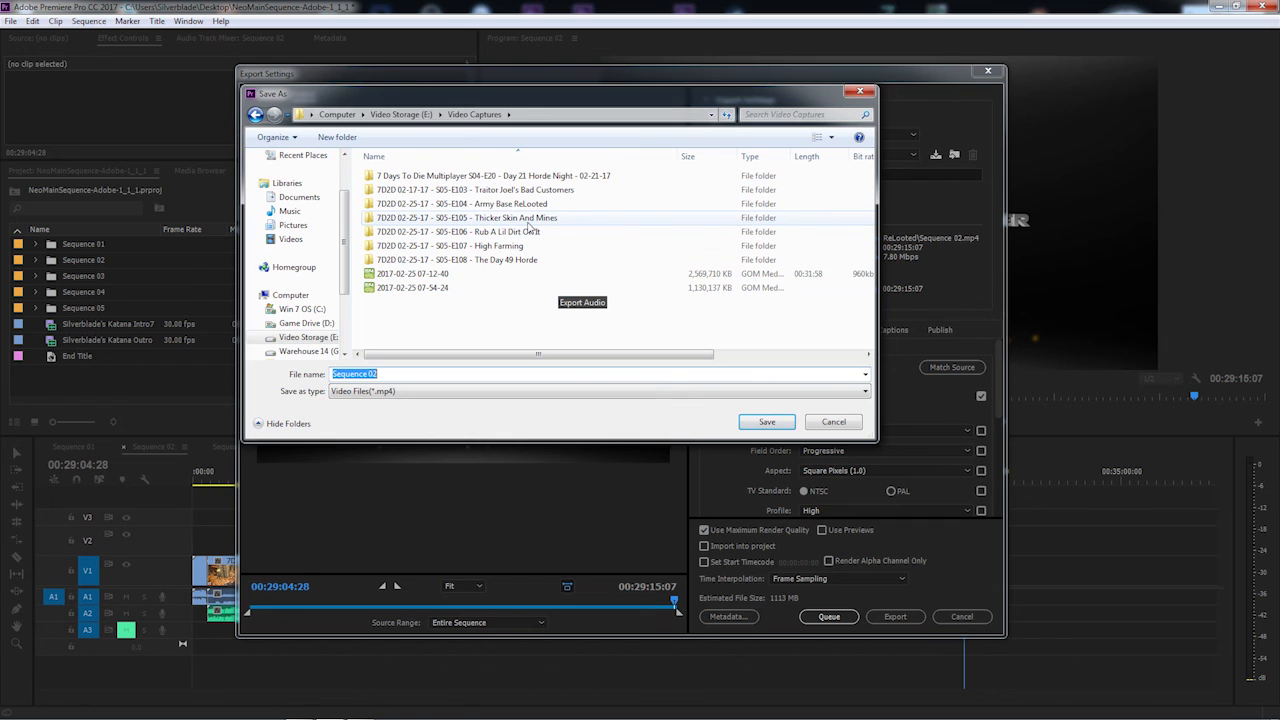
{"action": "double_click", "coordinate": [510, 220]}
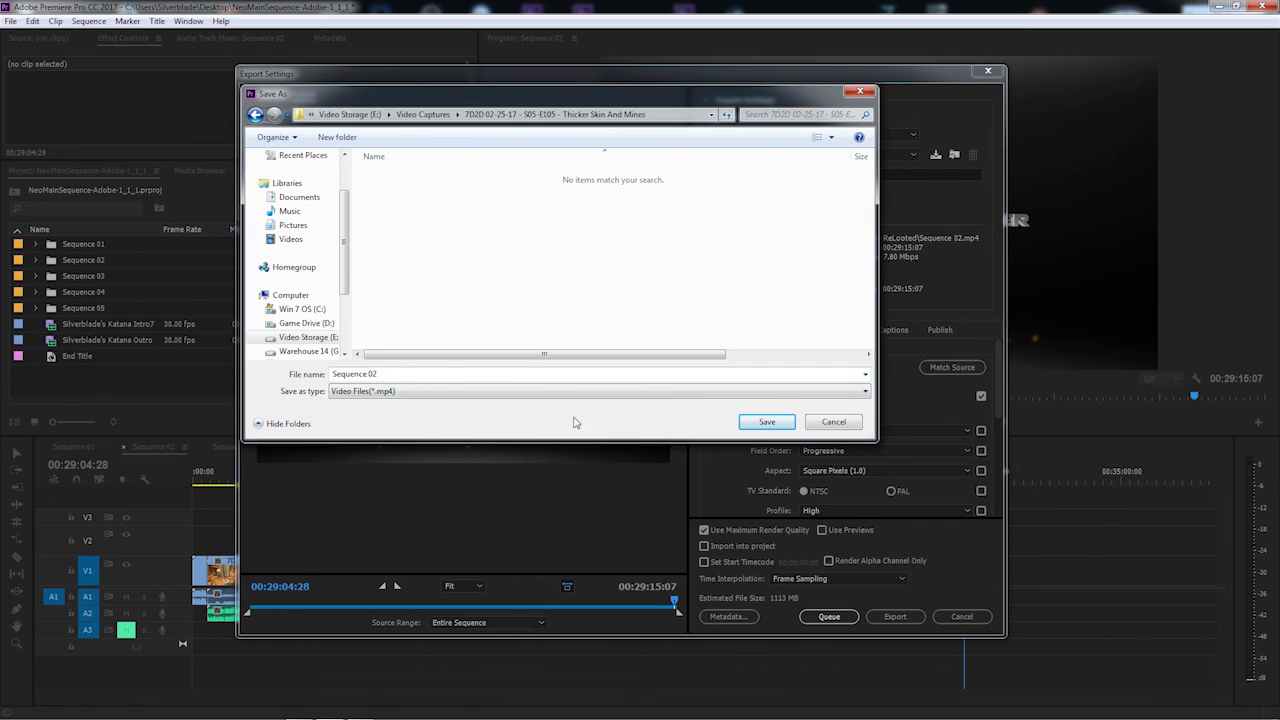
- Save the output name as "7 Days To Die - S05-E105 - Alpha 15 - Thicker Skin And Mines - 02-25-17" and queue the export
{"action": "left_click", "coordinate": [418, 373]}
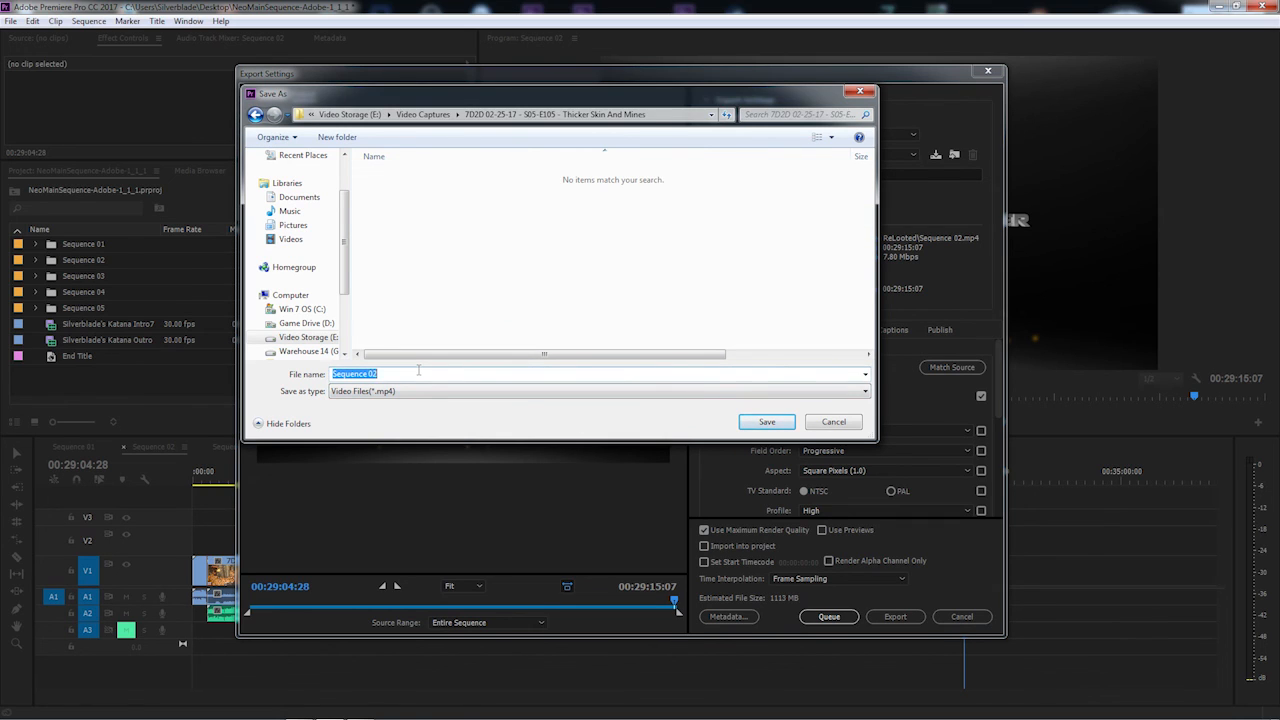
{"action": "key", "text": "ctrl+v"}
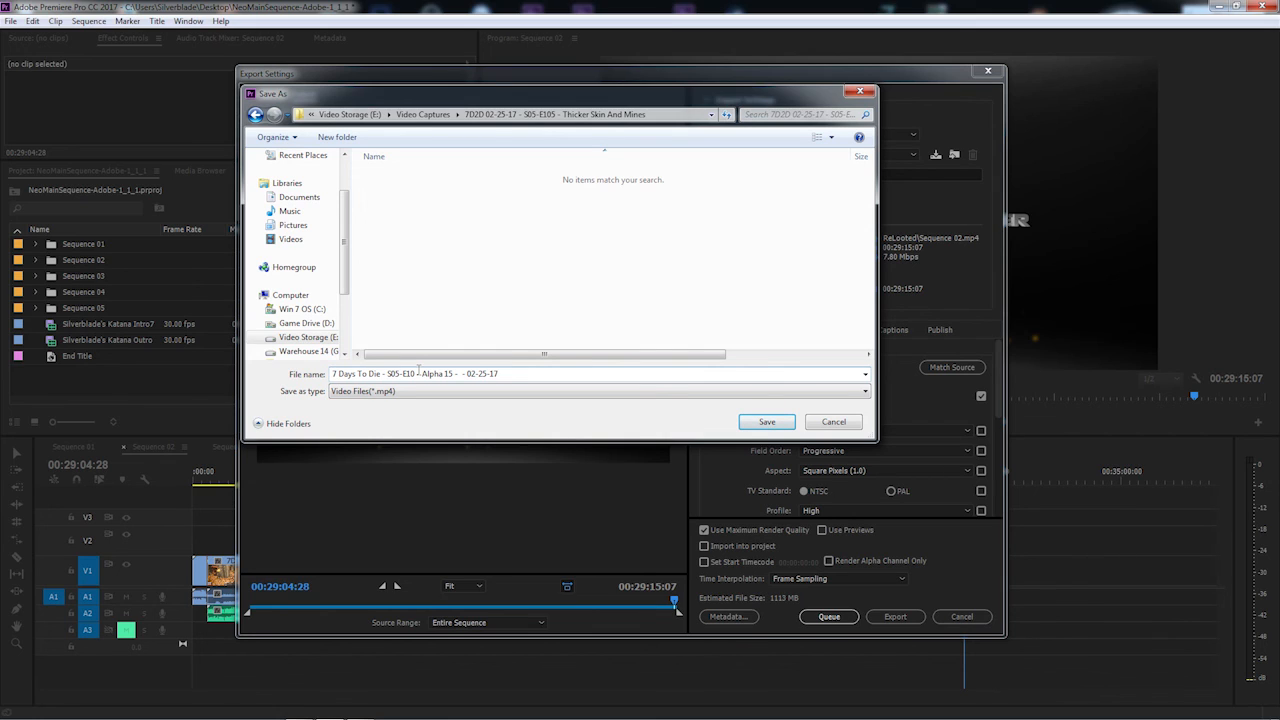
{"action": "left_click", "coordinate": [416, 374]}
{"action": "type", "text": "5 - Thicker Skin And Mines"}
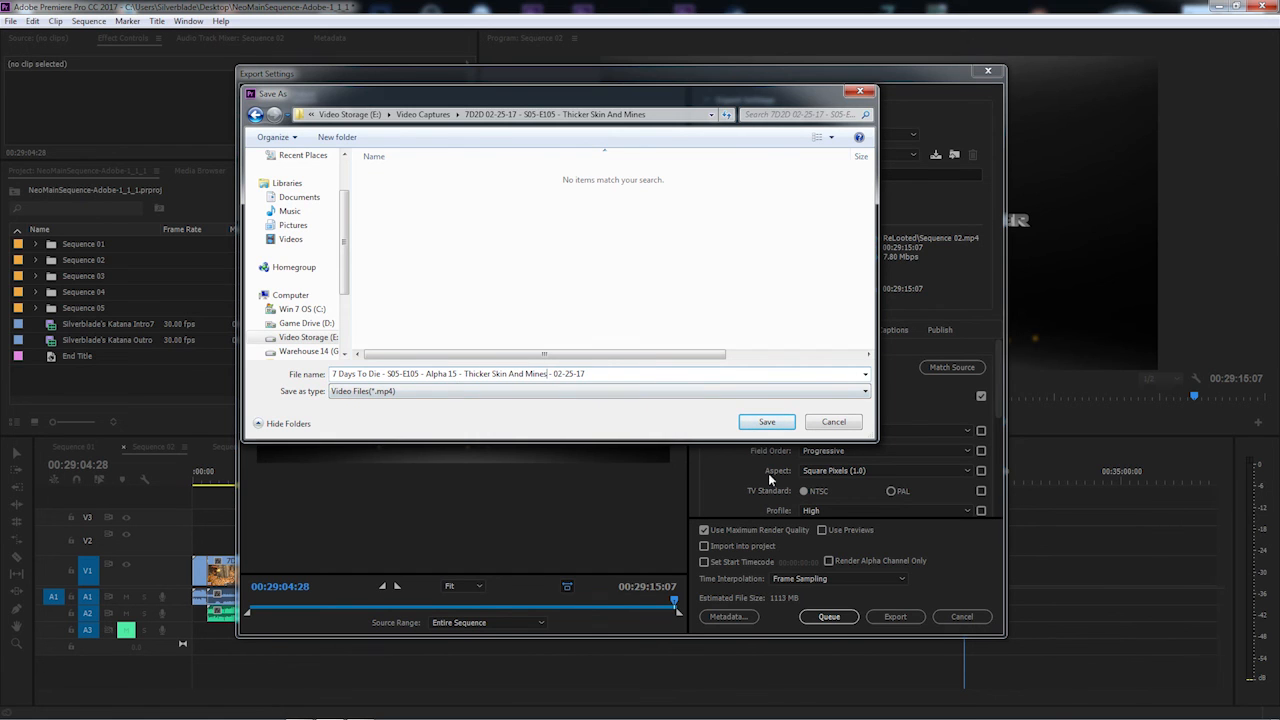
{"action": "left_click", "coordinate": [773, 422]}
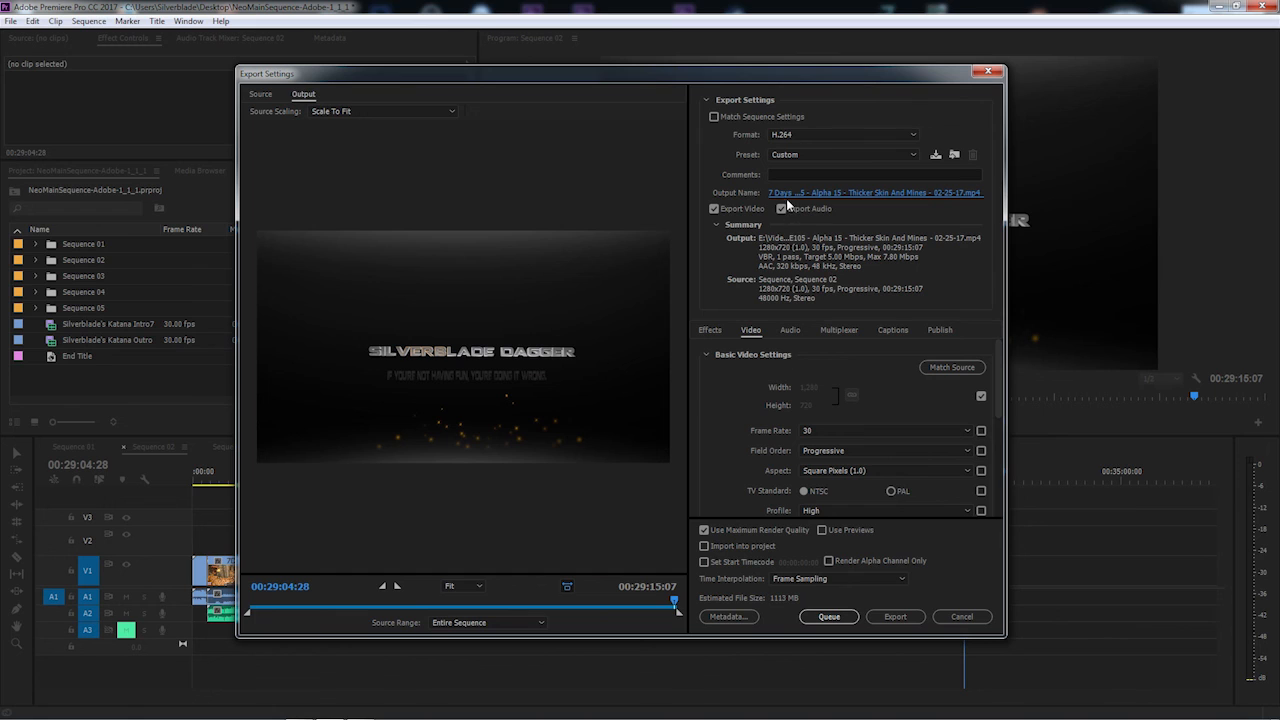
{"action": "left_click", "coordinate": [829, 616]}
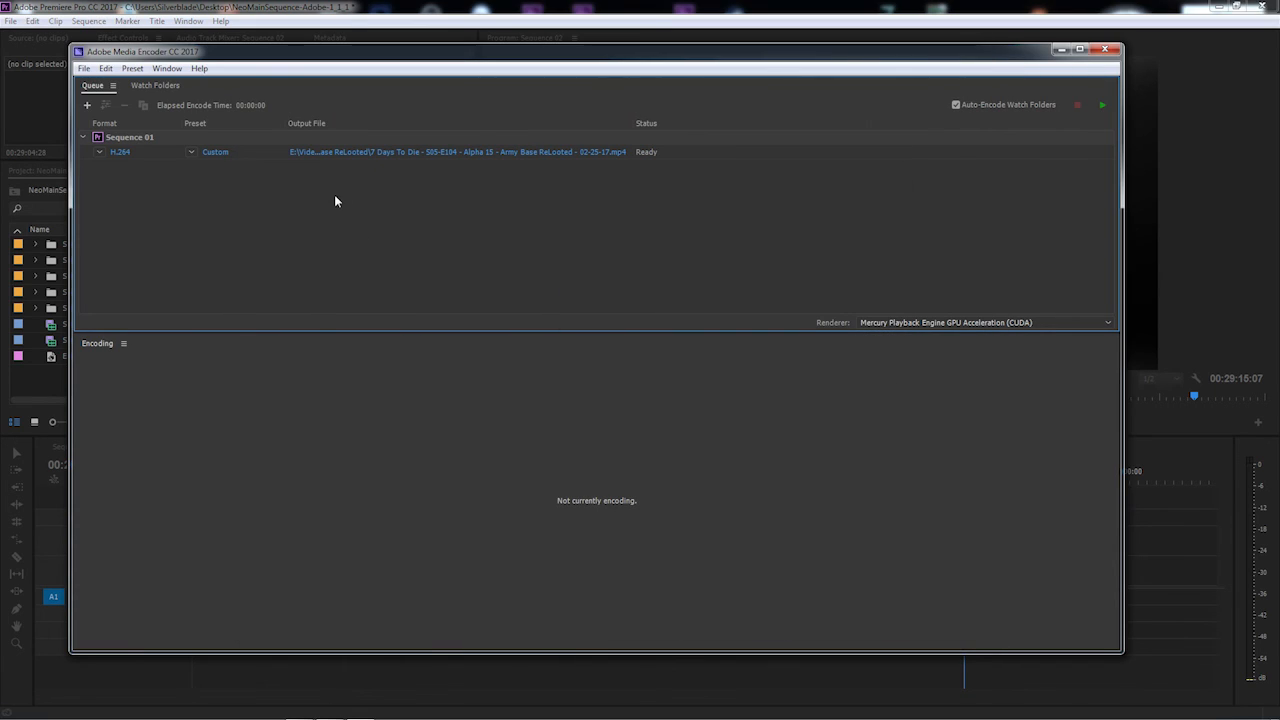
- Back in Premiere Pro, set up the Sequence 03 export for the entire sequence with the Custom 720p YT preset and Use Maximum Render Quality
{"action": "left_click", "coordinate": [582, 5]}
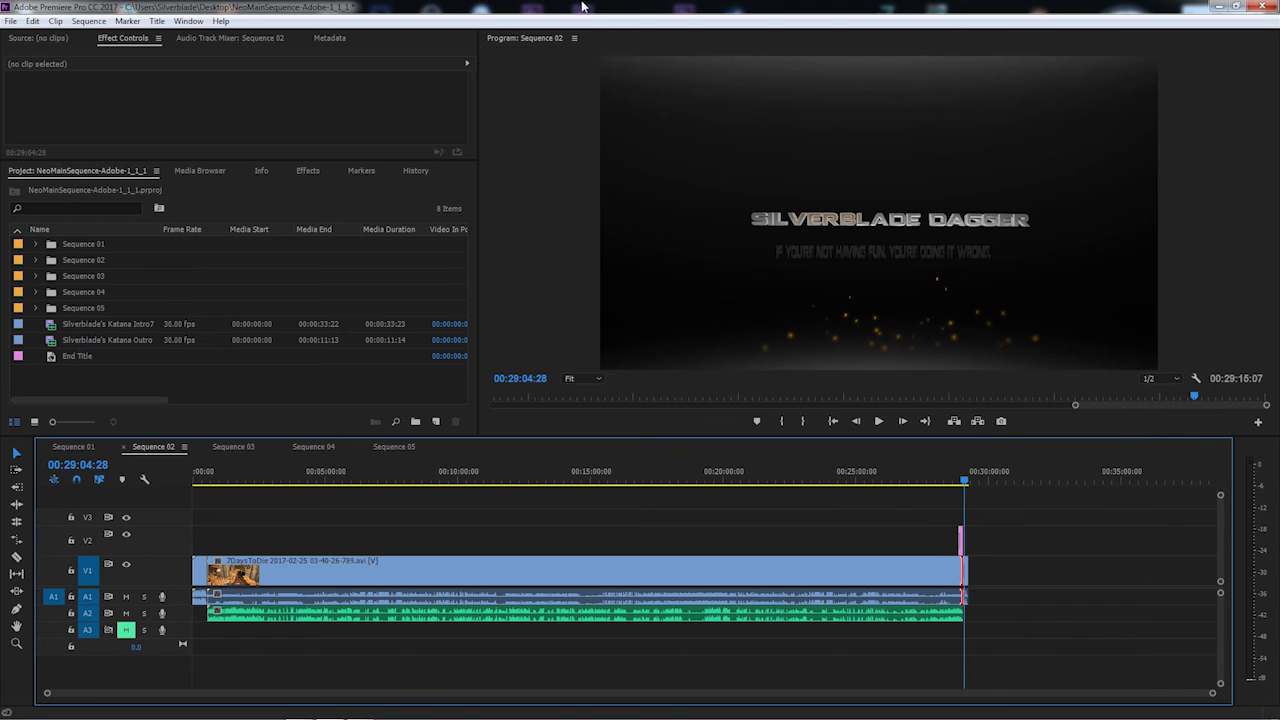
{"action": "left_click", "coordinate": [236, 446]}
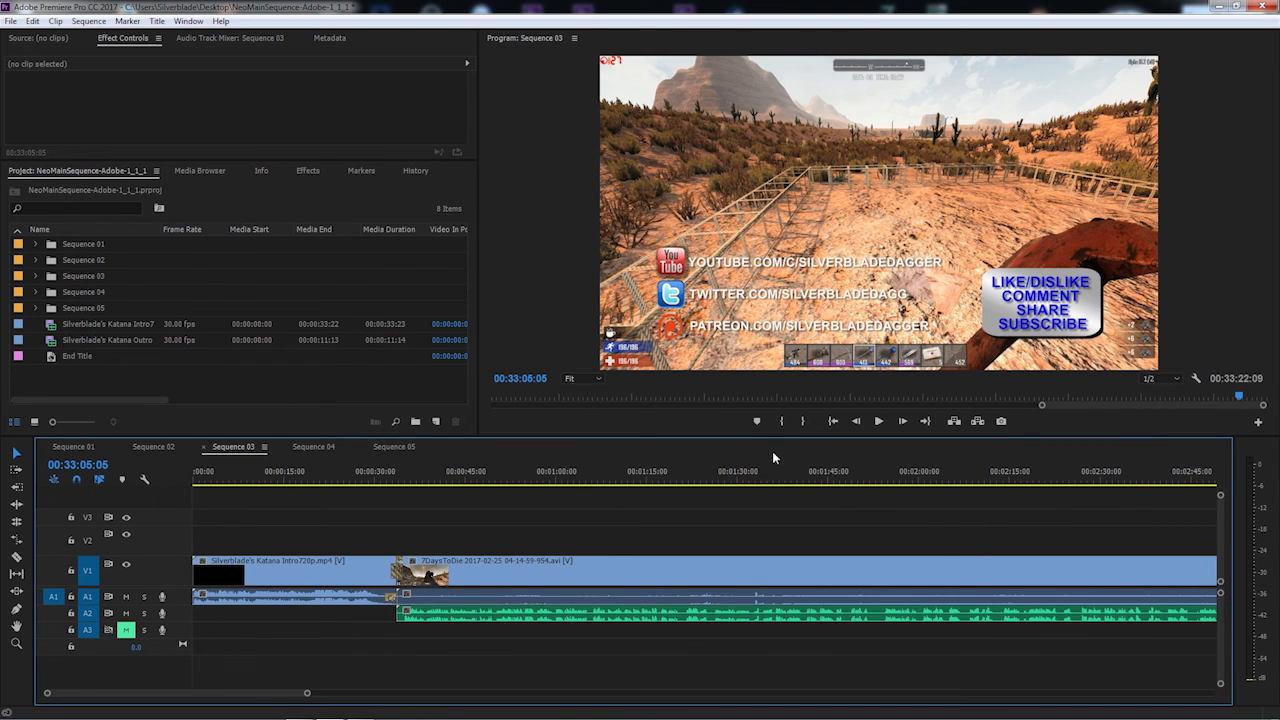
{"action": "key", "text": "ctrl+m"}
{"action": "left_click", "coordinate": [485, 622]}
{"action": "left_click", "coordinate": [495, 640]}
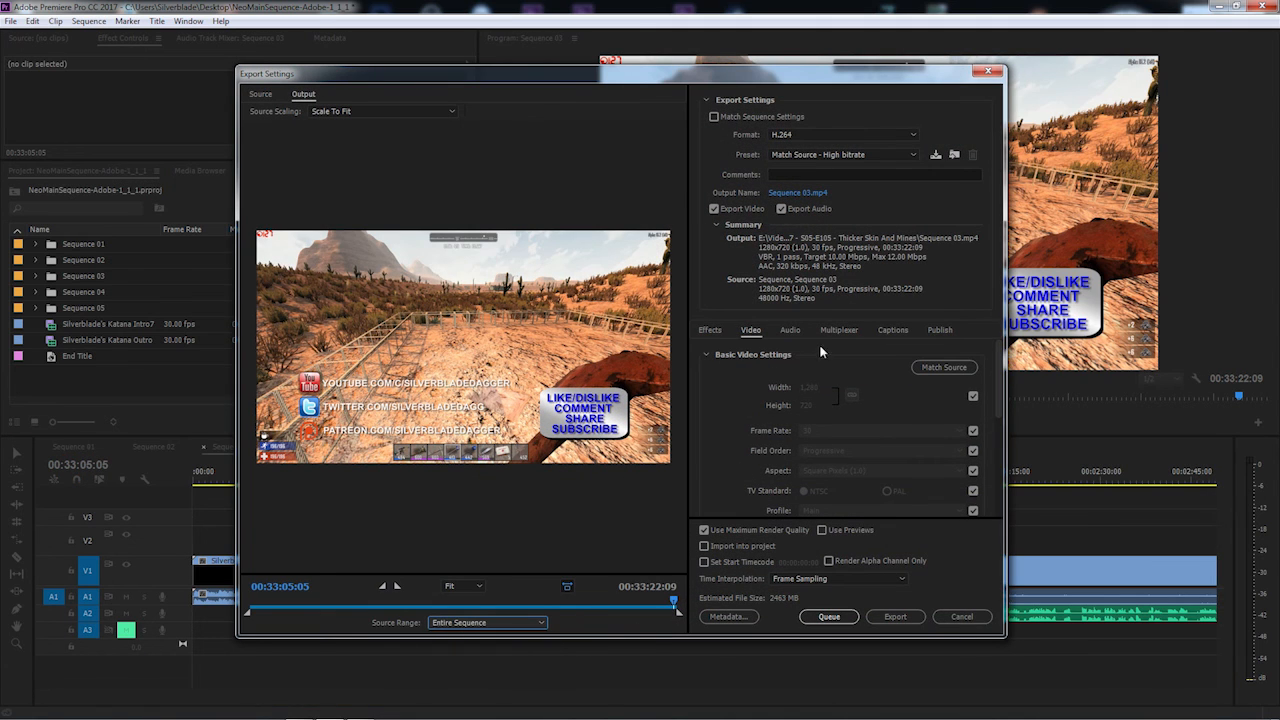
{"action": "left_click", "coordinate": [798, 154]}
{"action": "left_click", "coordinate": [963, 49]}
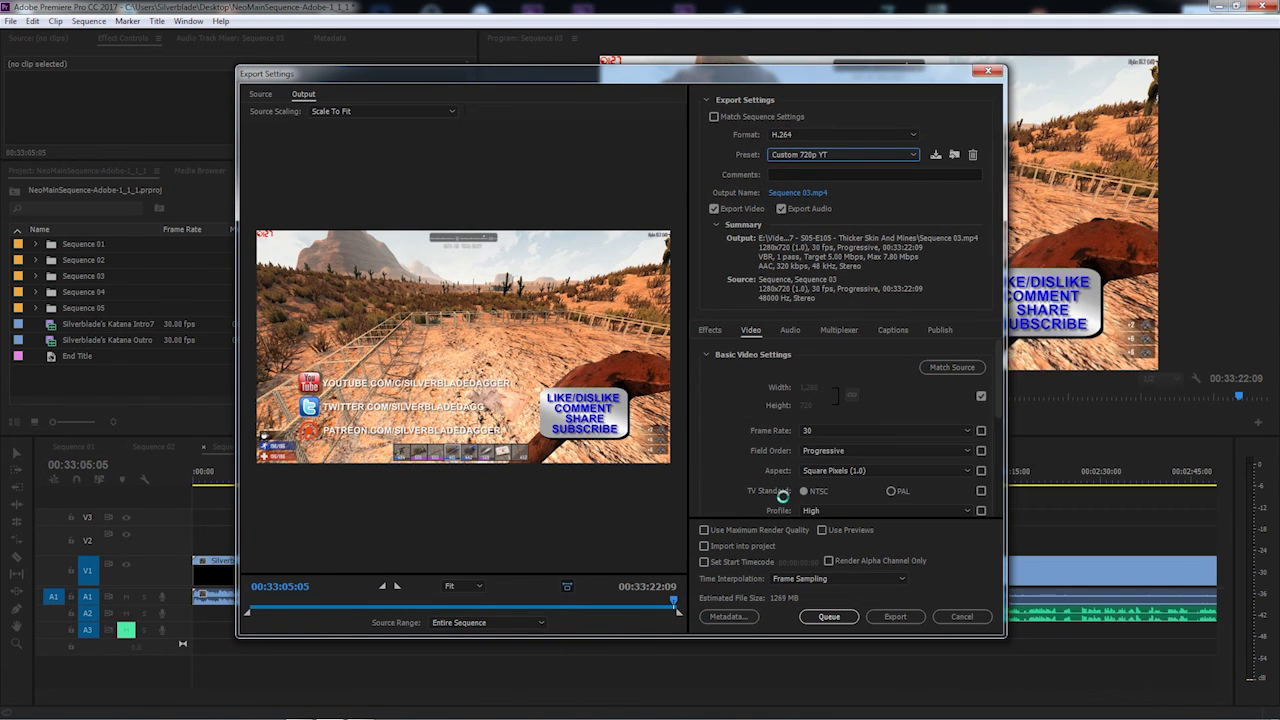
{"action": "left_click", "coordinate": [752, 528]}
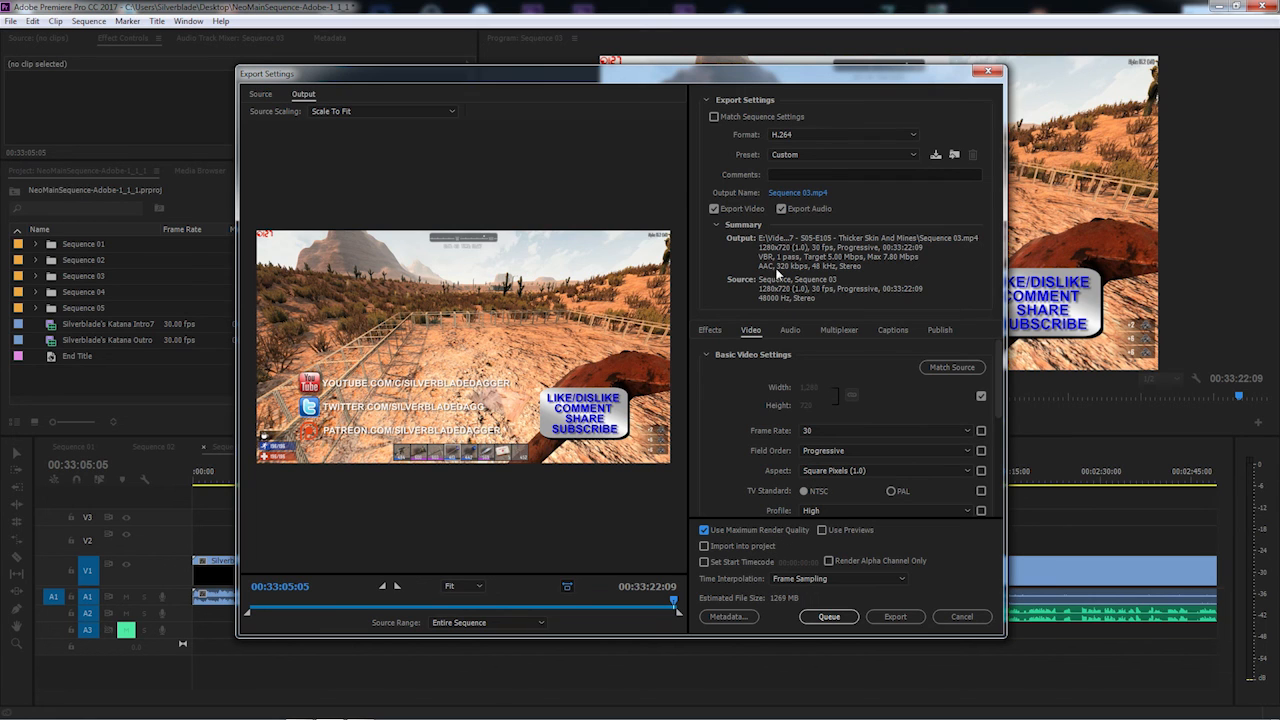
- Save the output as "7 Days To Die - S05-E106 - Alpha 15 - Rub A Lil Dirt On It - 02-25-17" in the S05-E106 folder and queue it
{"action": "left_click", "coordinate": [797, 192]}
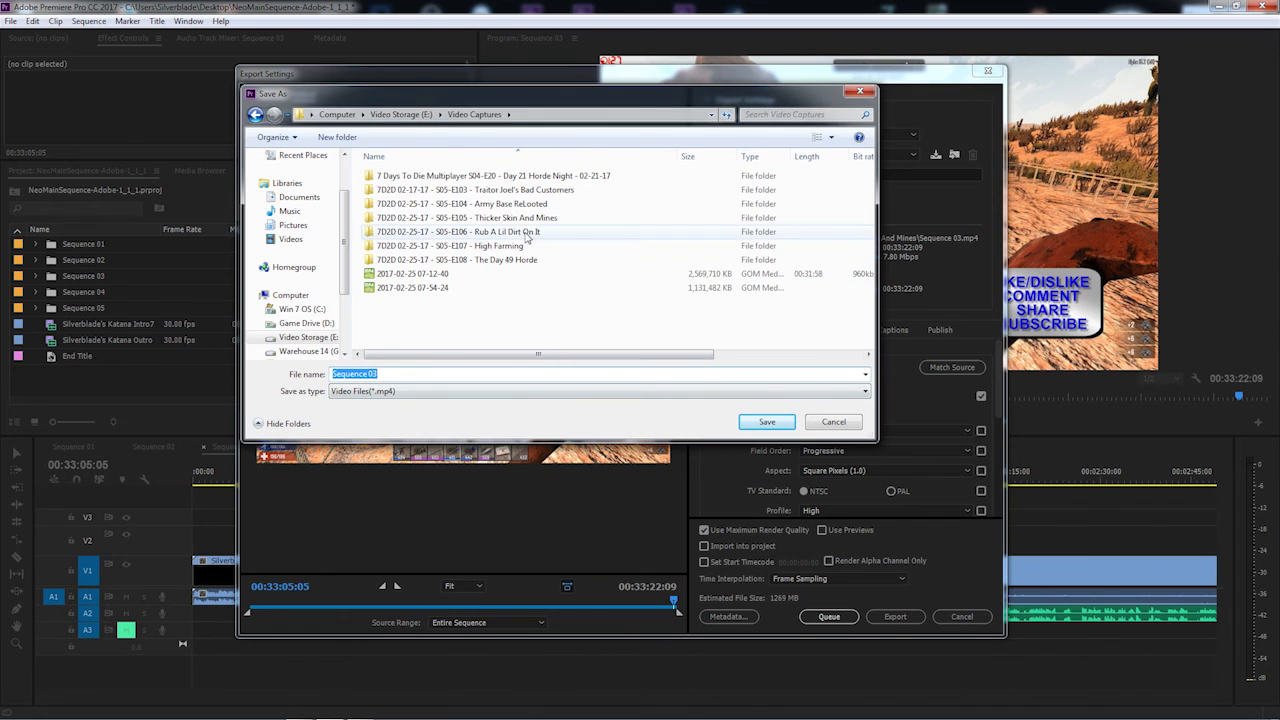
{"action": "double_click", "coordinate": [527, 233]}
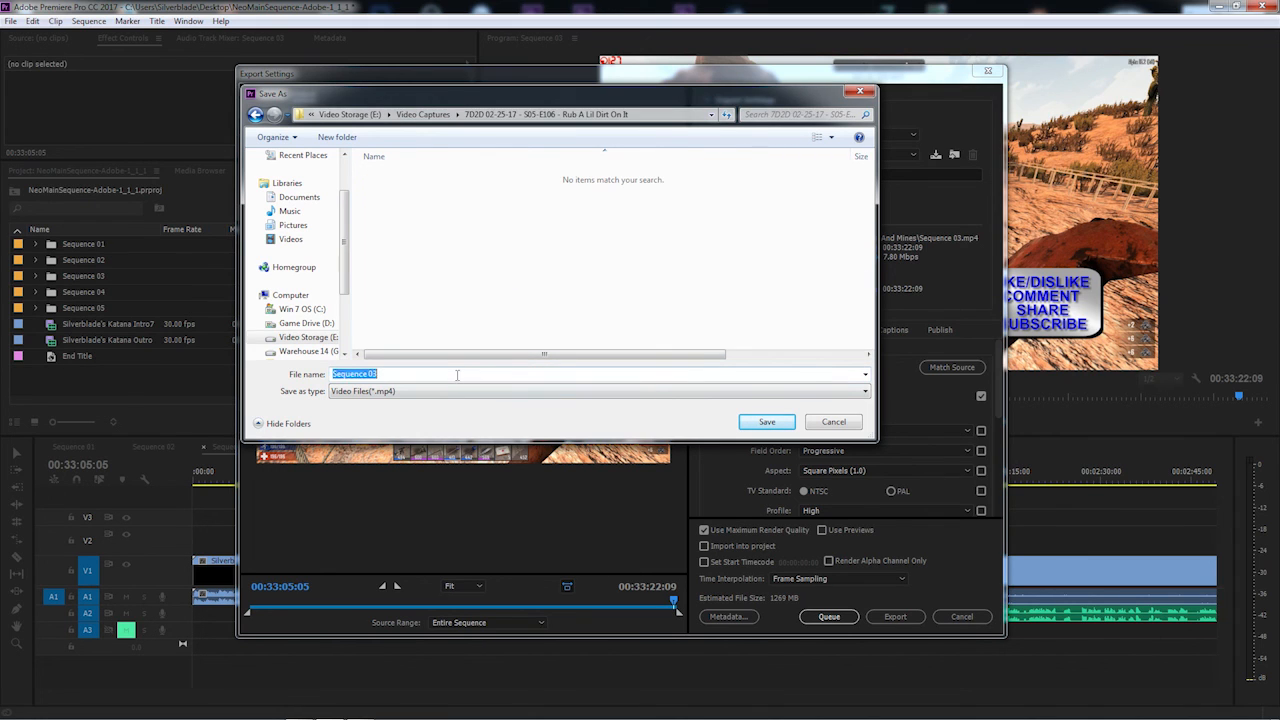
{"action": "type", "text": "7 Days To Die - S05-E10 - Alpha 15 - 02-25-17"}
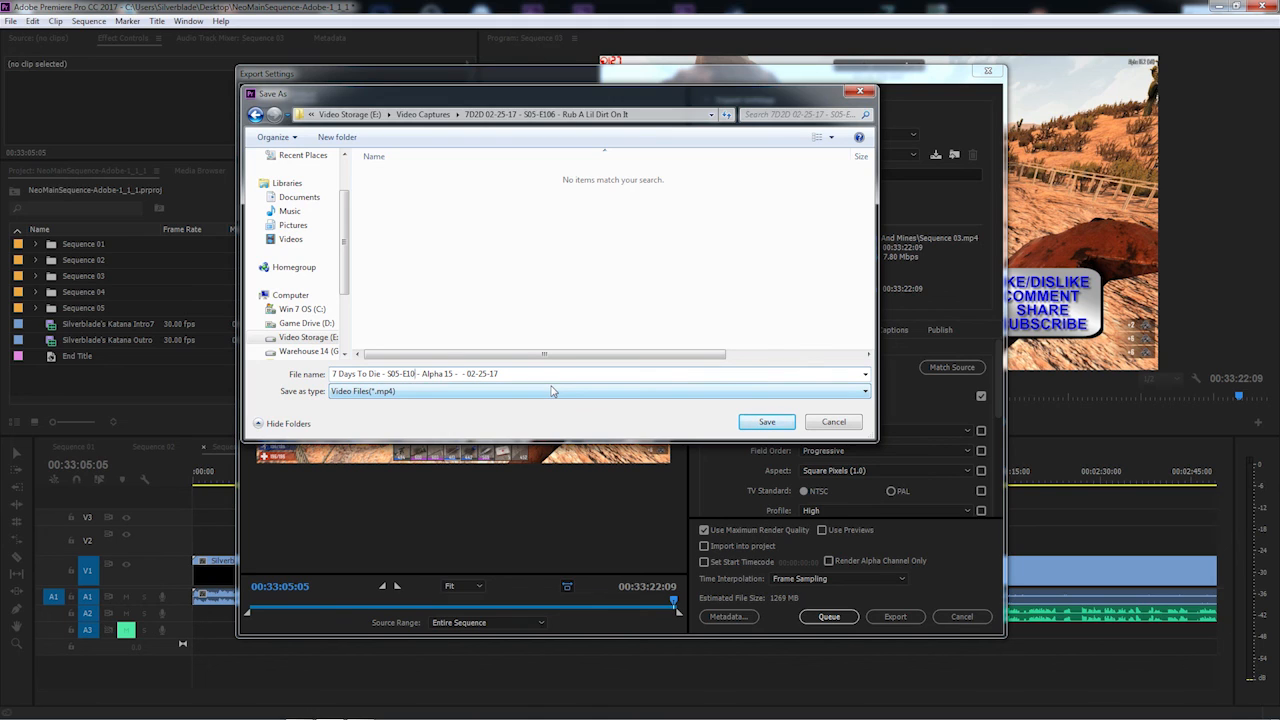
{"action": "type", "text": "6 - Alpha 15 - Rub A Lil Dirt On It"}
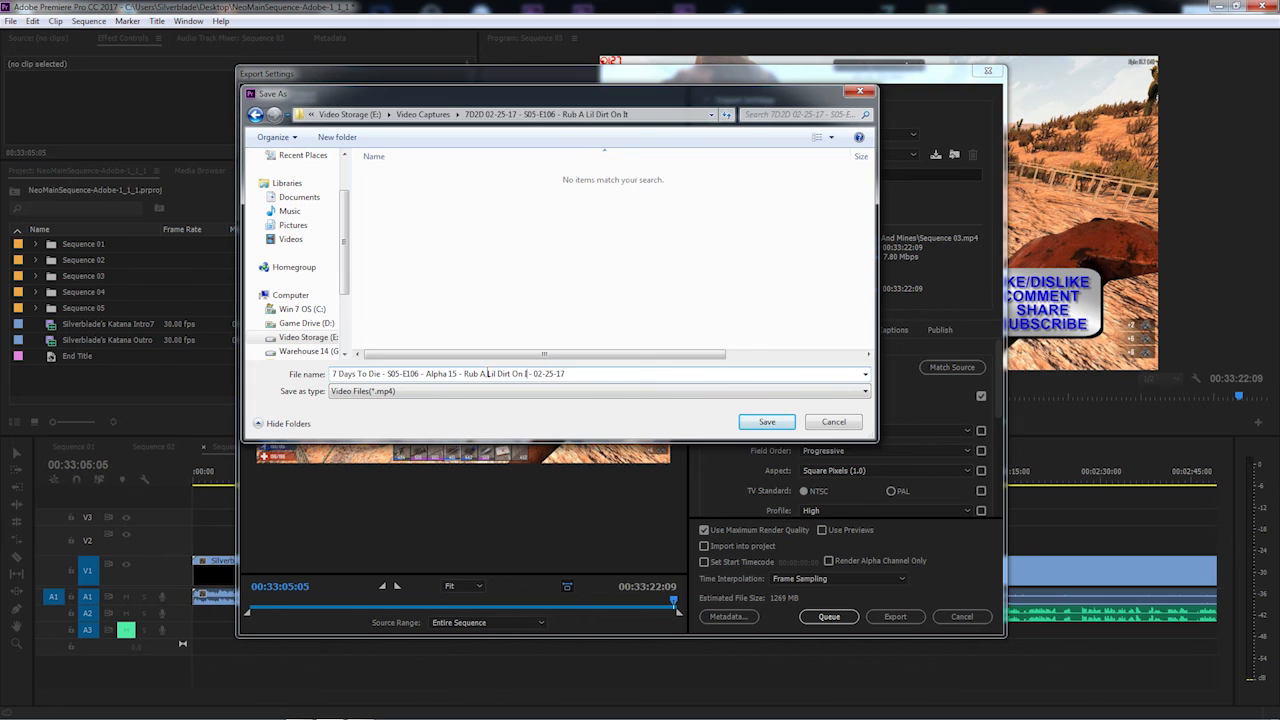
{"action": "key", "text": "Return"}
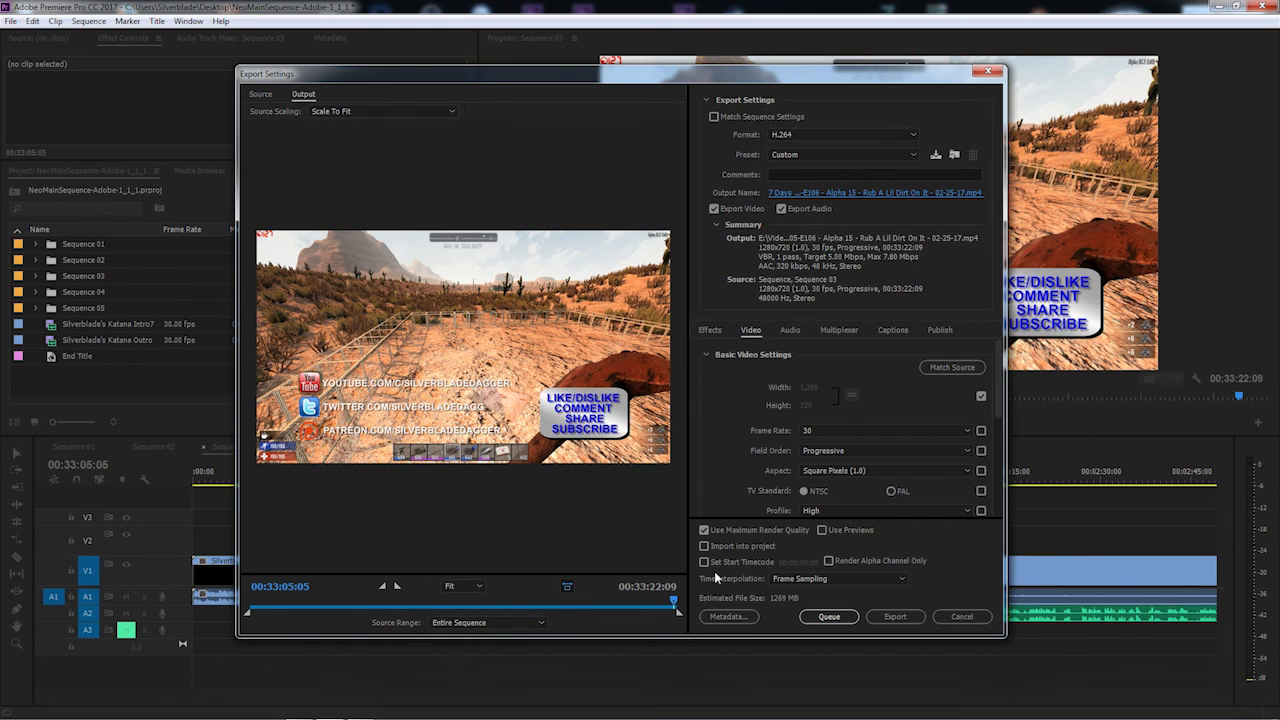
{"action": "left_click", "coordinate": [829, 616]}
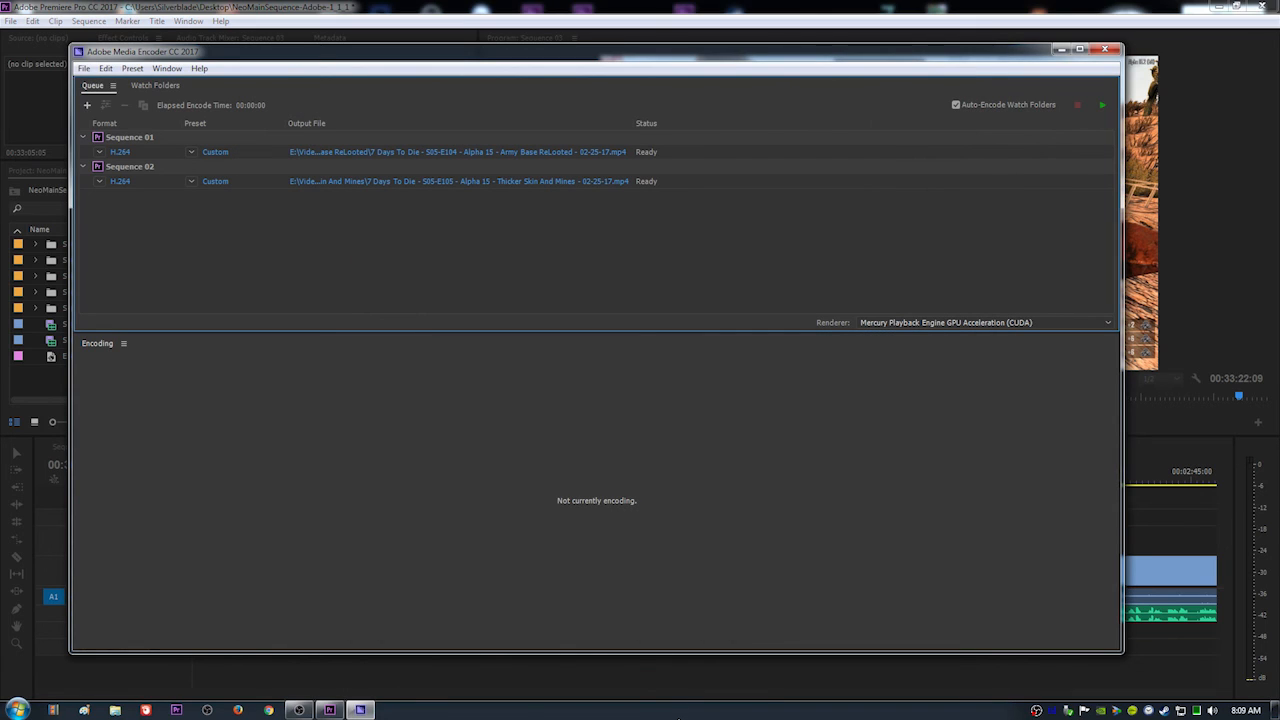
- Return to Premiere Pro and set up the Sequence 04 export: entire sequence, Custom 720p YT preset, Use Maximum Render Quality enabled
{"action": "left_click", "coordinate": [499, 6]}
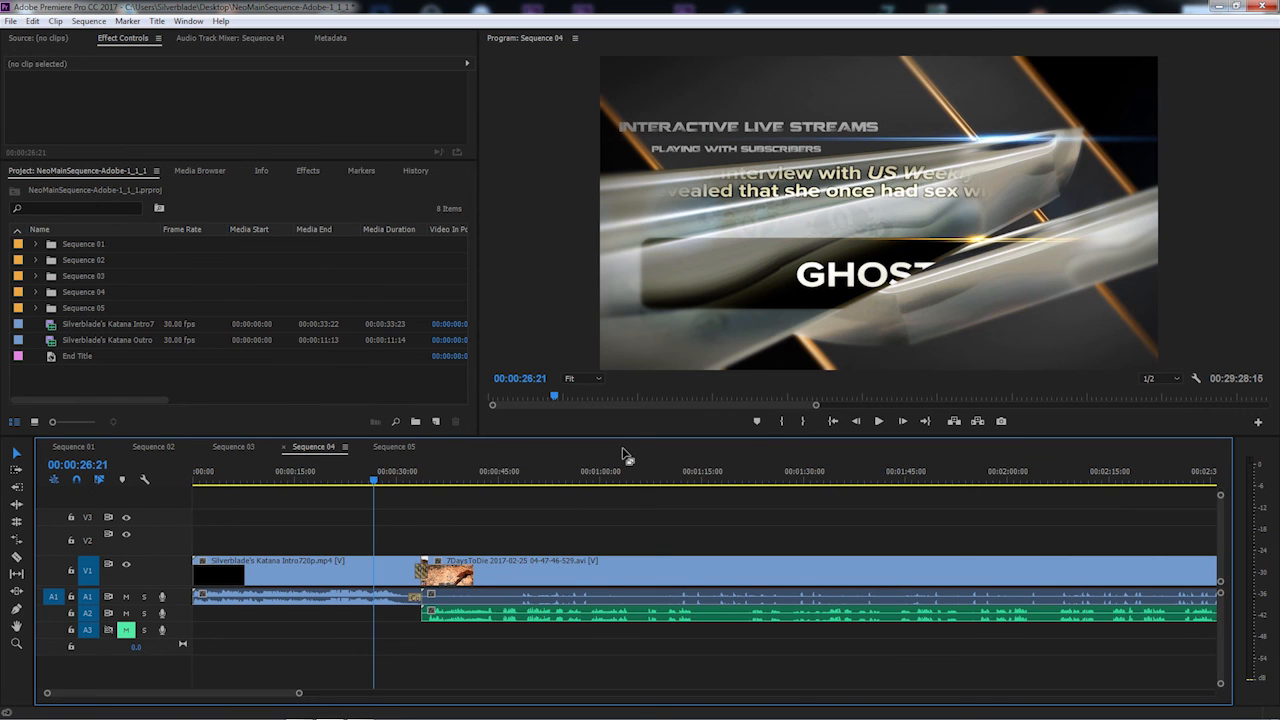
{"action": "key", "text": "ctrl+m"}
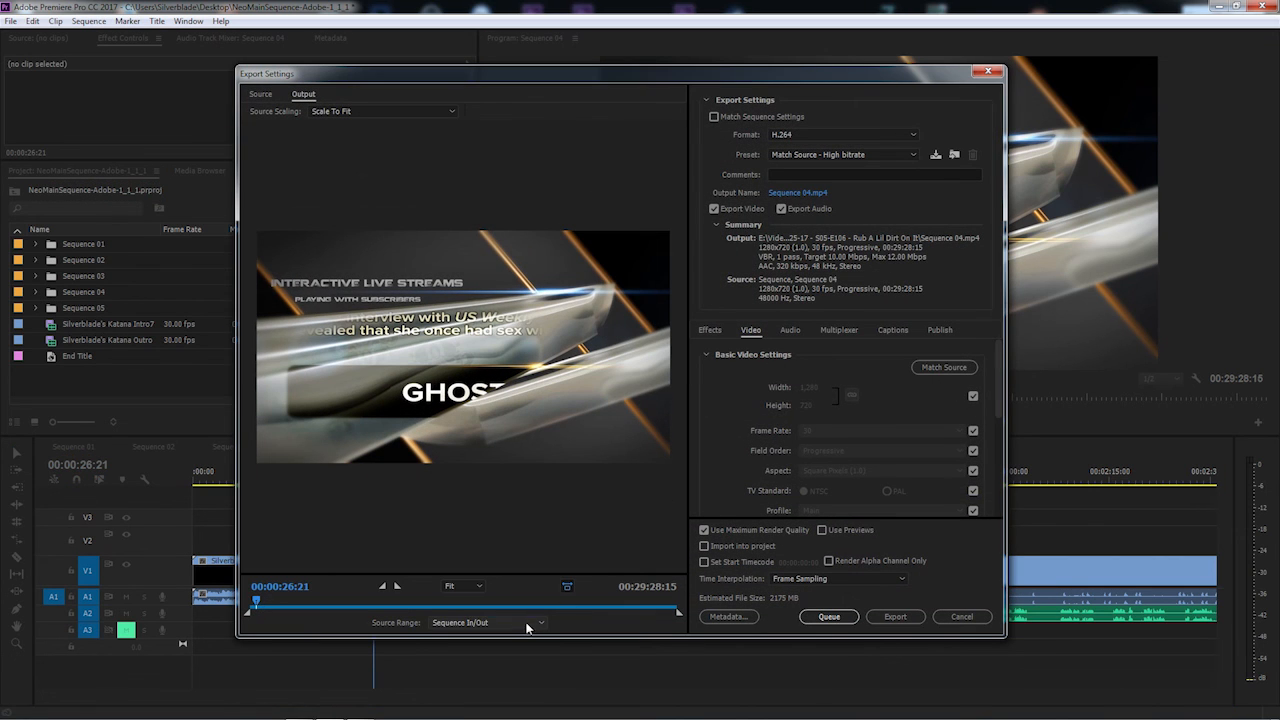
{"action": "left_click", "coordinate": [495, 623]}
{"action": "left_click", "coordinate": [490, 638]}
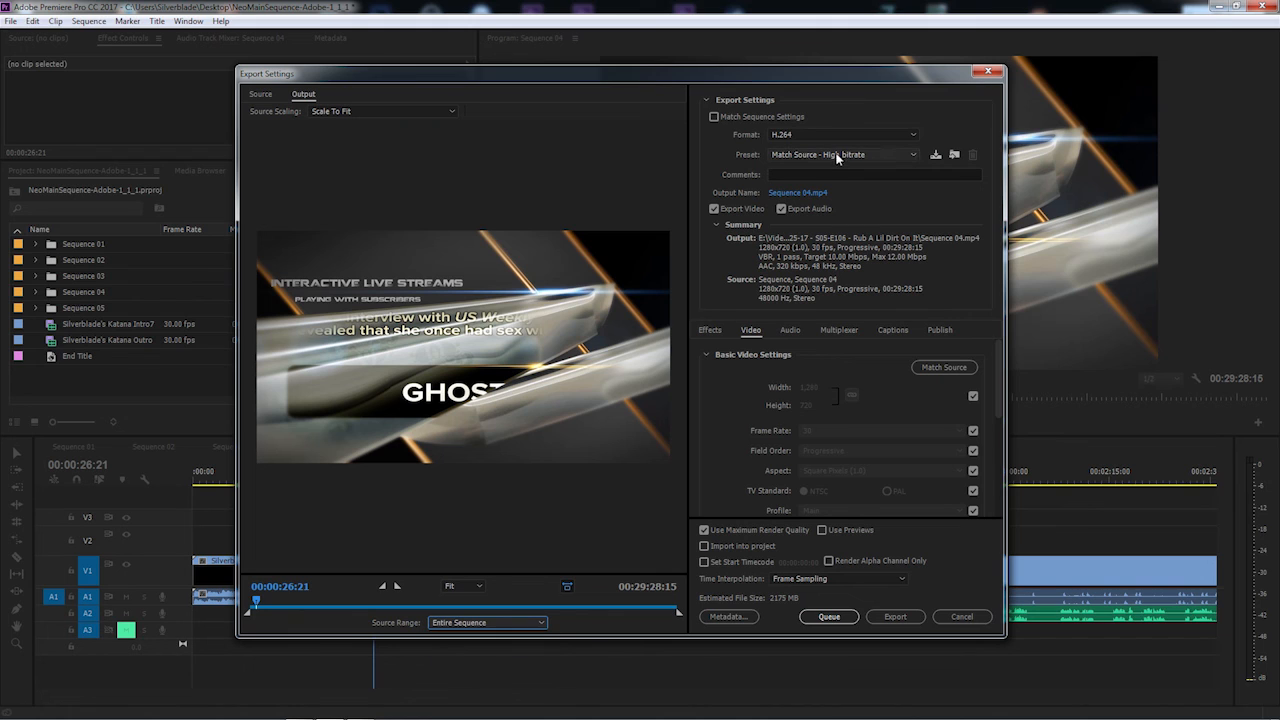
{"action": "left_click", "coordinate": [837, 157]}
{"action": "left_click", "coordinate": [972, 48]}
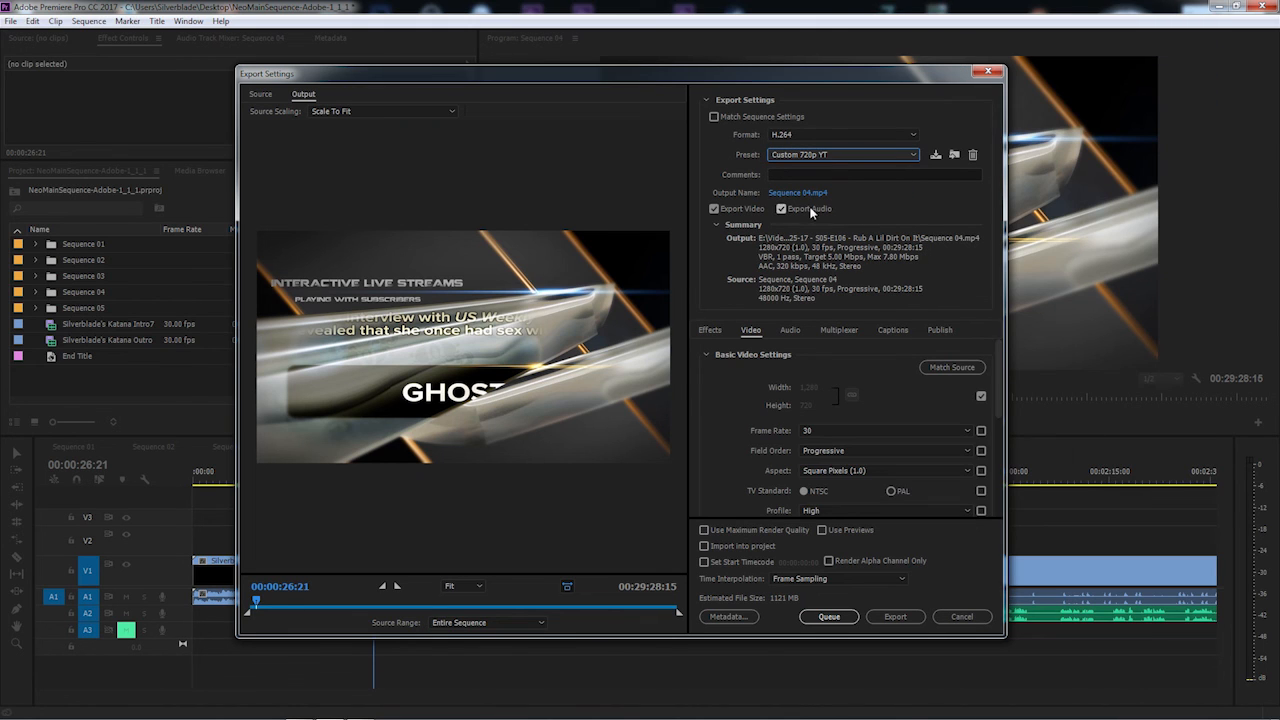
{"action": "left_click", "coordinate": [704, 530]}
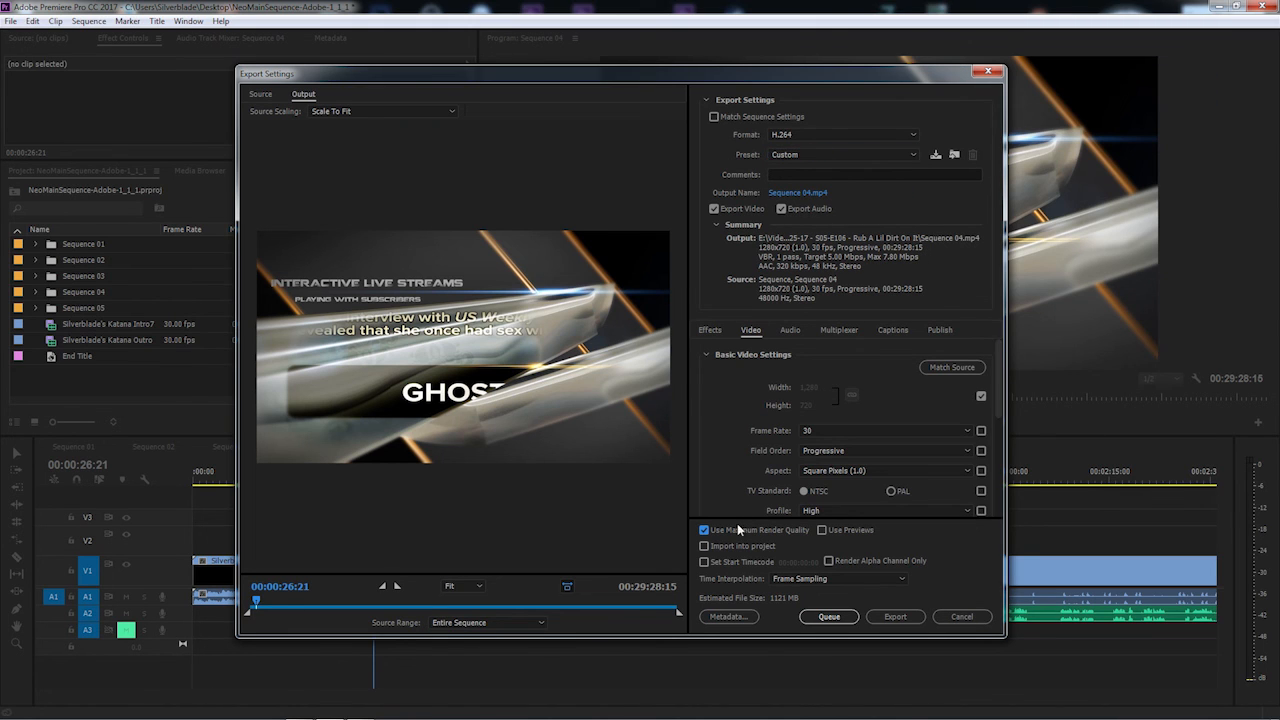
- Save the Sequence 04 output as "7 Days To Die - S05-E107 - Alpha 15 - High Farming - 02-25-17" in the S05-E107 folder and queue it
{"action": "left_click", "coordinate": [809, 194]}
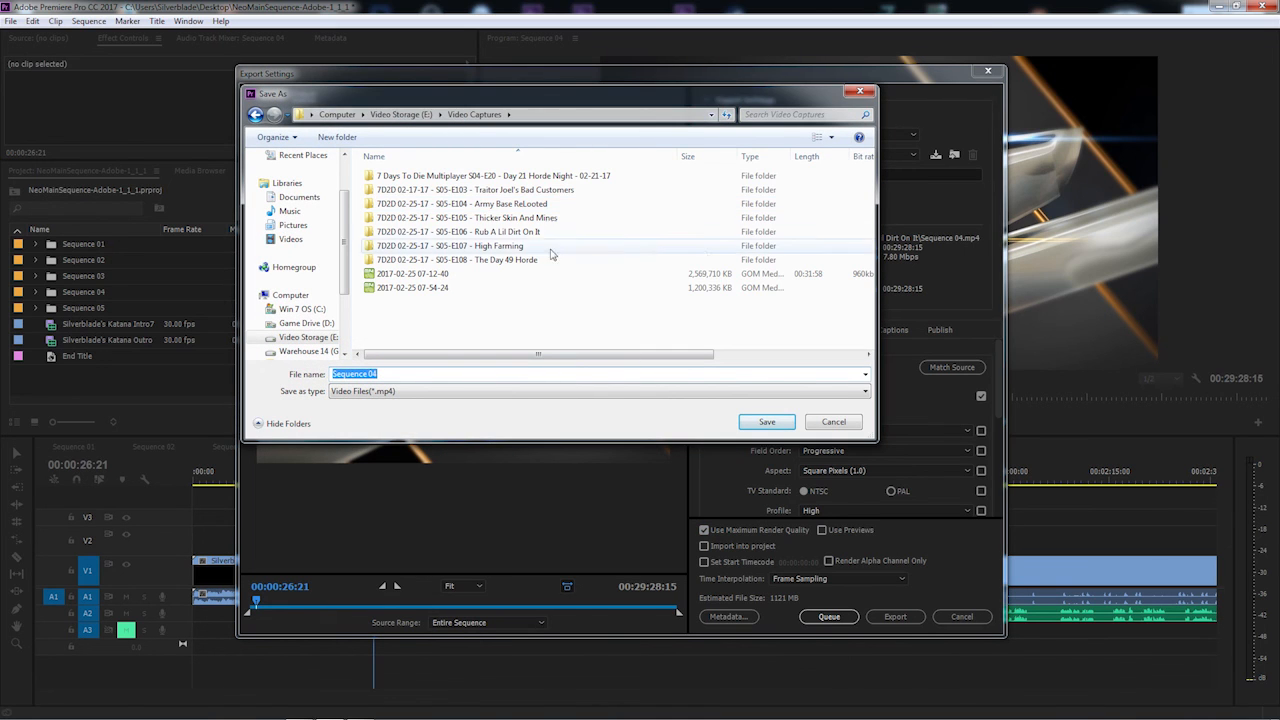
{"action": "double_click", "coordinate": [556, 246]}
{"action": "left_click", "coordinate": [477, 370]}
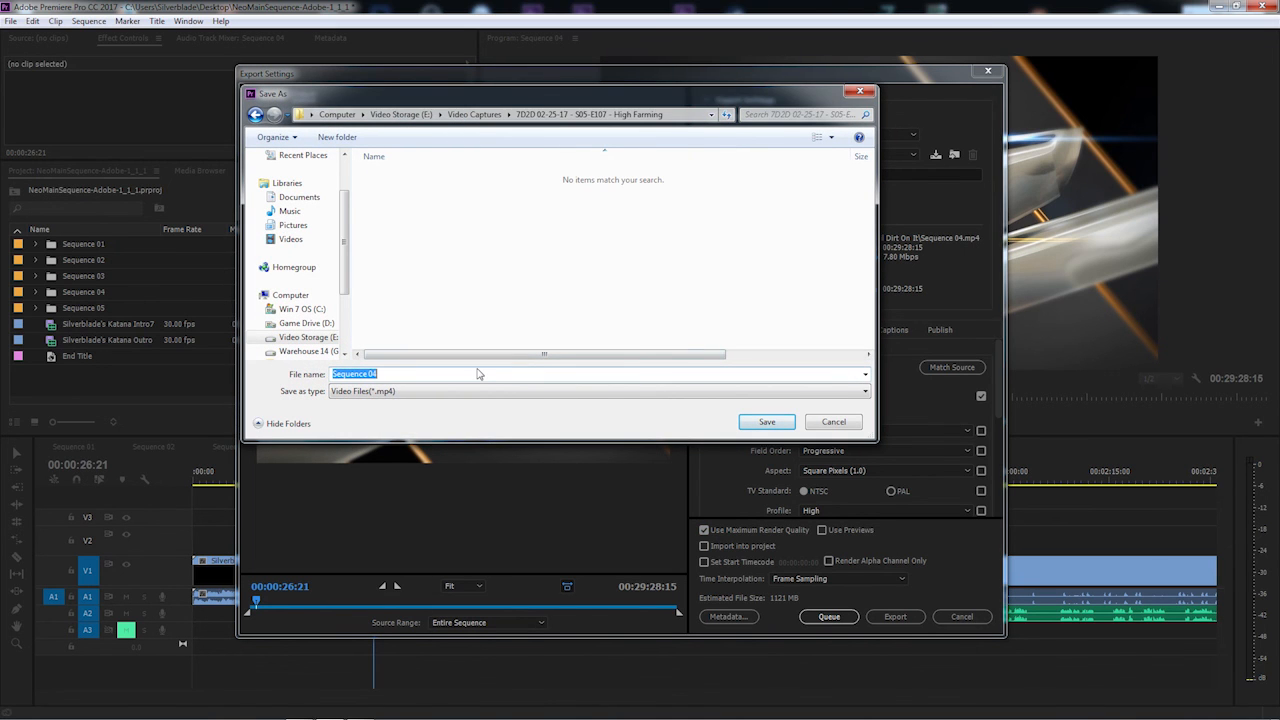
{"action": "key", "text": "ctrl+v"}
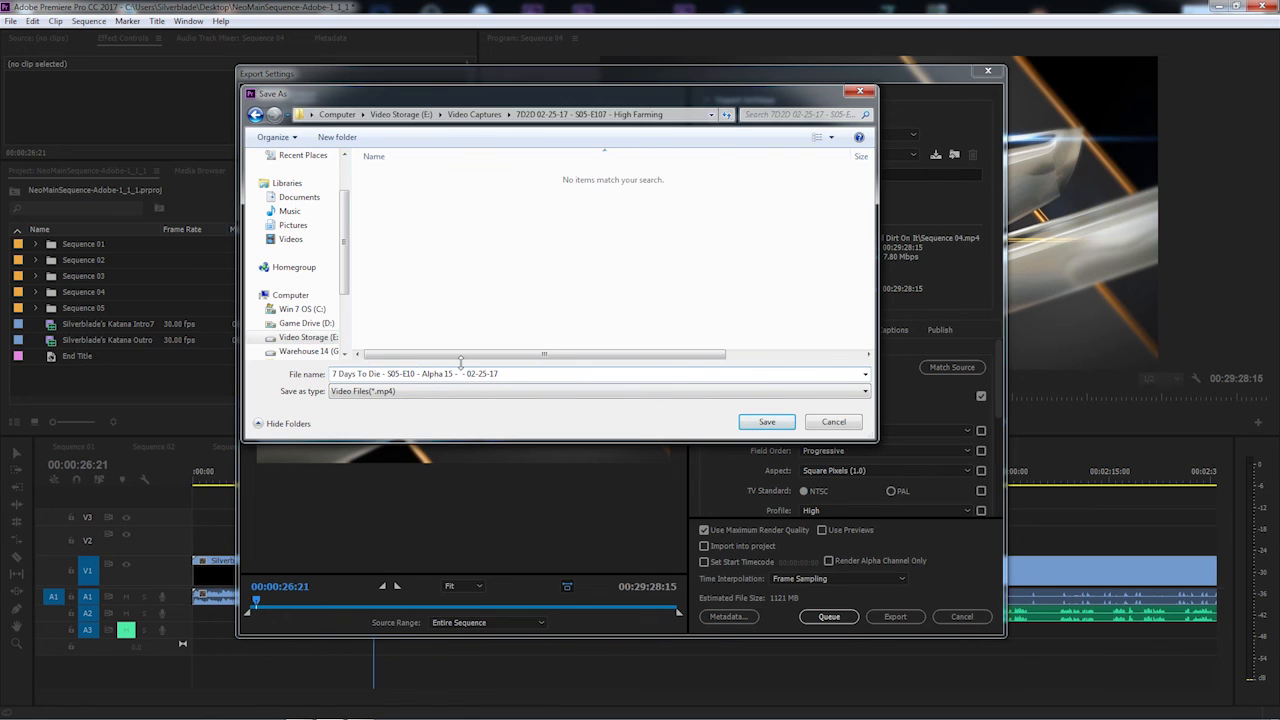
{"action": "type", "text": "7"}
{"action": "left_click", "coordinate": [461, 373]}
{"action": "type", "text": "High Farming"}
{"action": "left_click", "coordinate": [766, 421]}
{"action": "left_click", "coordinate": [829, 616]}
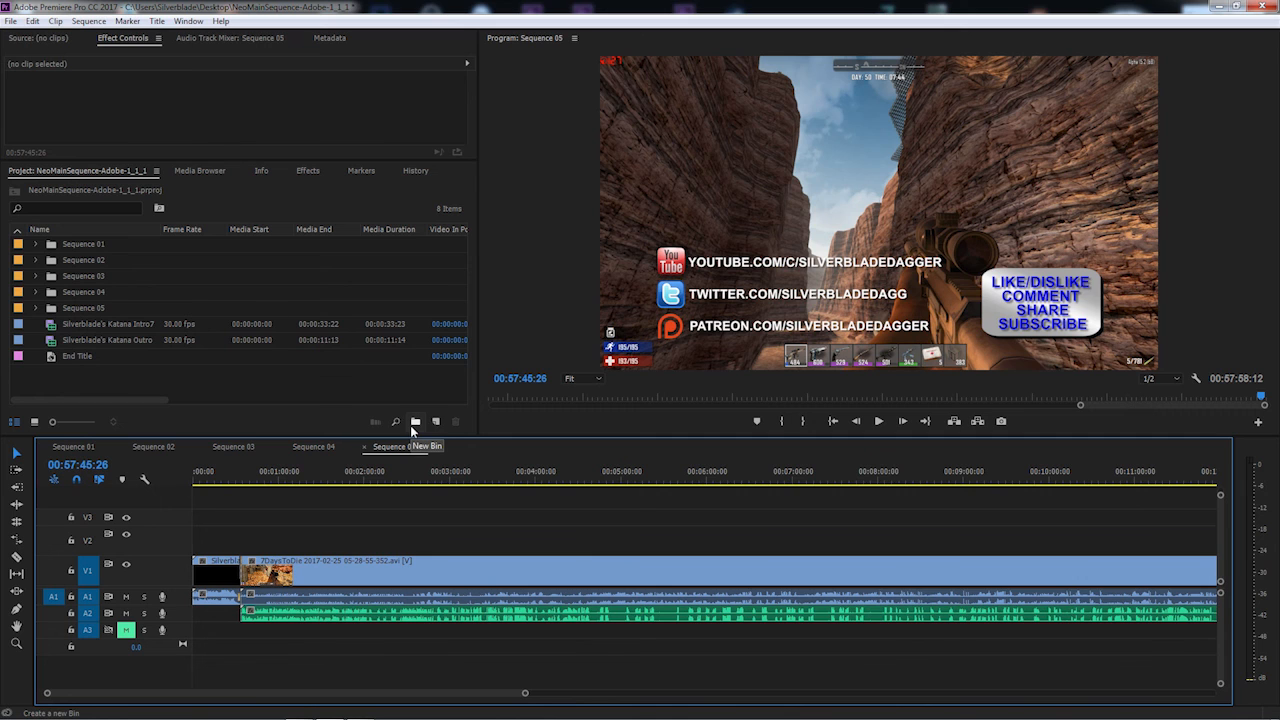
- Set up the Sequence 05 export for the entire sequence with the Custom 720p YT preset and Use Maximum Render Quality enabled
{"action": "key", "text": "ctrl+m"}
{"action": "left_click", "coordinate": [485, 622]}
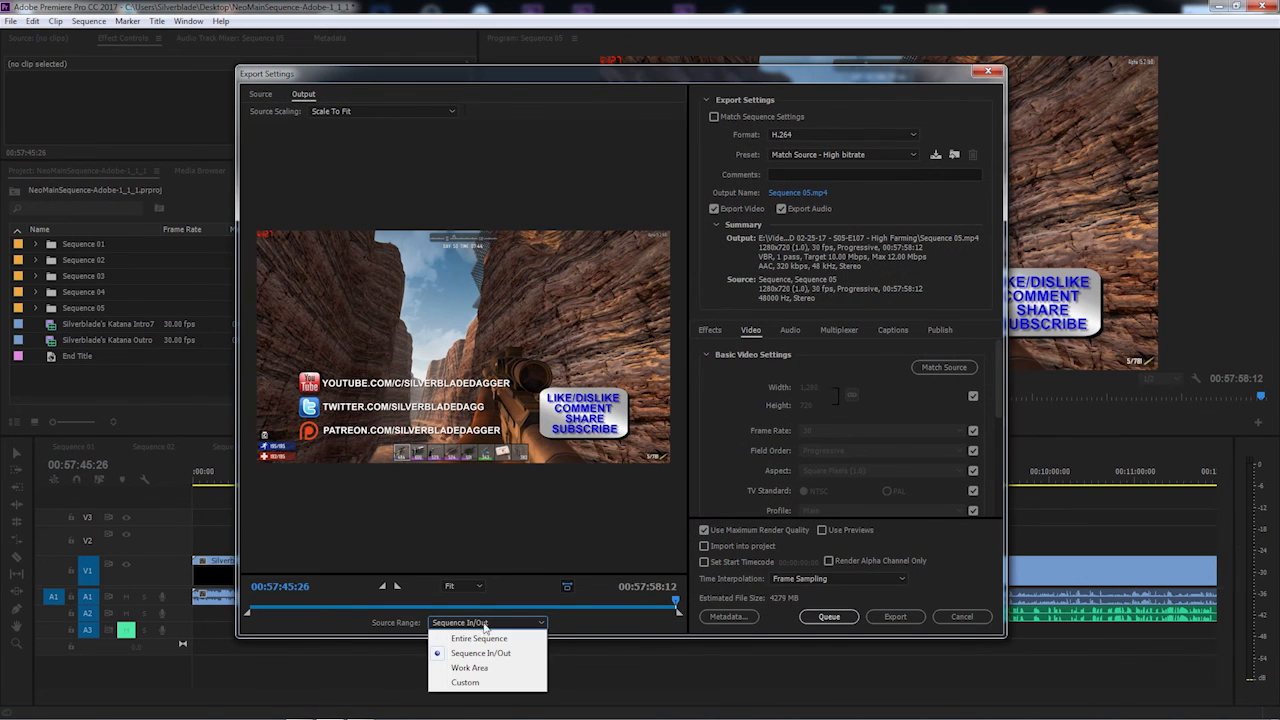
{"action": "left_click", "coordinate": [483, 638]}
{"action": "left_click", "coordinate": [823, 154]}
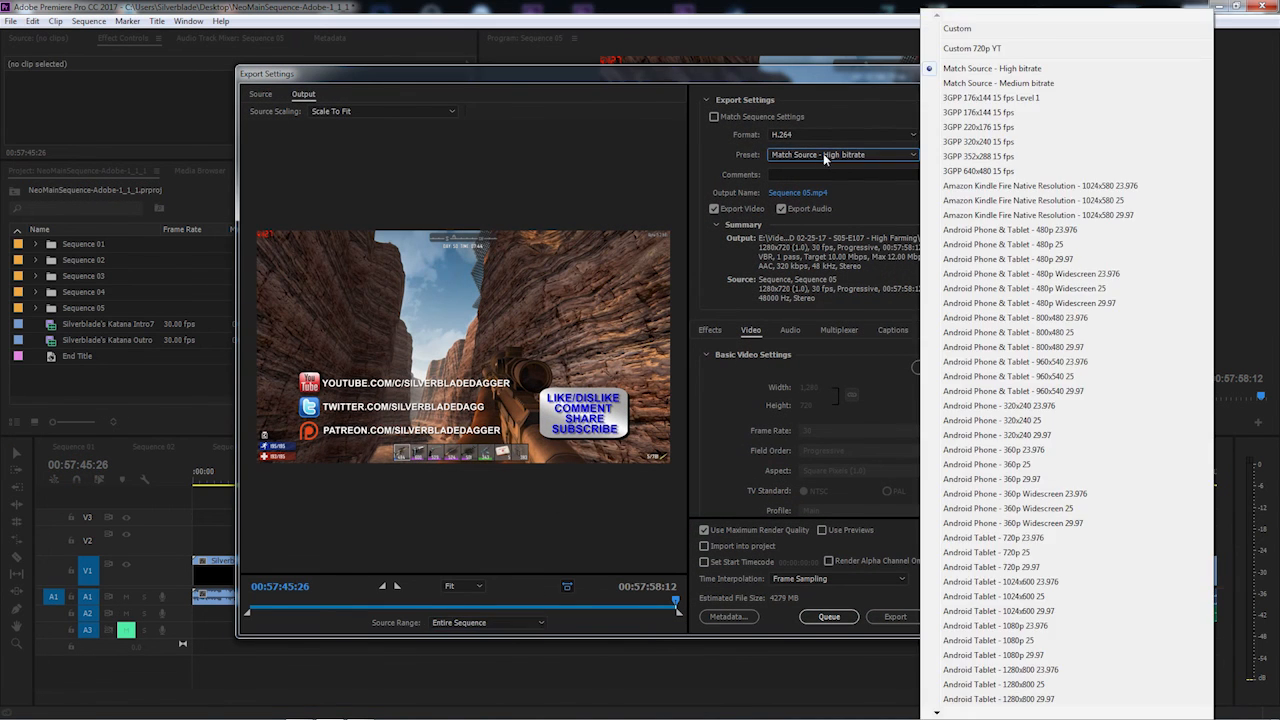
{"action": "left_click", "coordinate": [971, 48]}
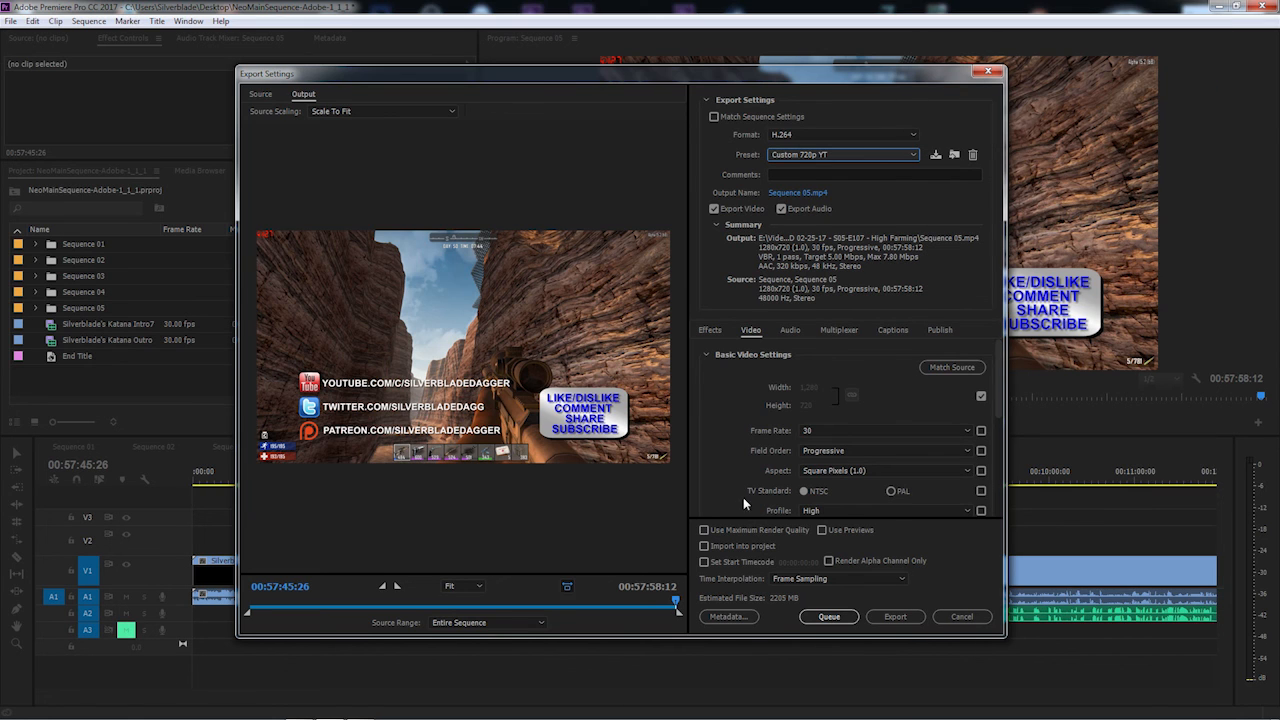
{"action": "left_click", "coordinate": [724, 530]}
- Save the output as "7 Days To Die - S05-E108 - Alpha 15 - The Day 49 Horde - 02-25-17" in the S05-E108 folder and queue it
{"action": "left_click", "coordinate": [798, 193]}
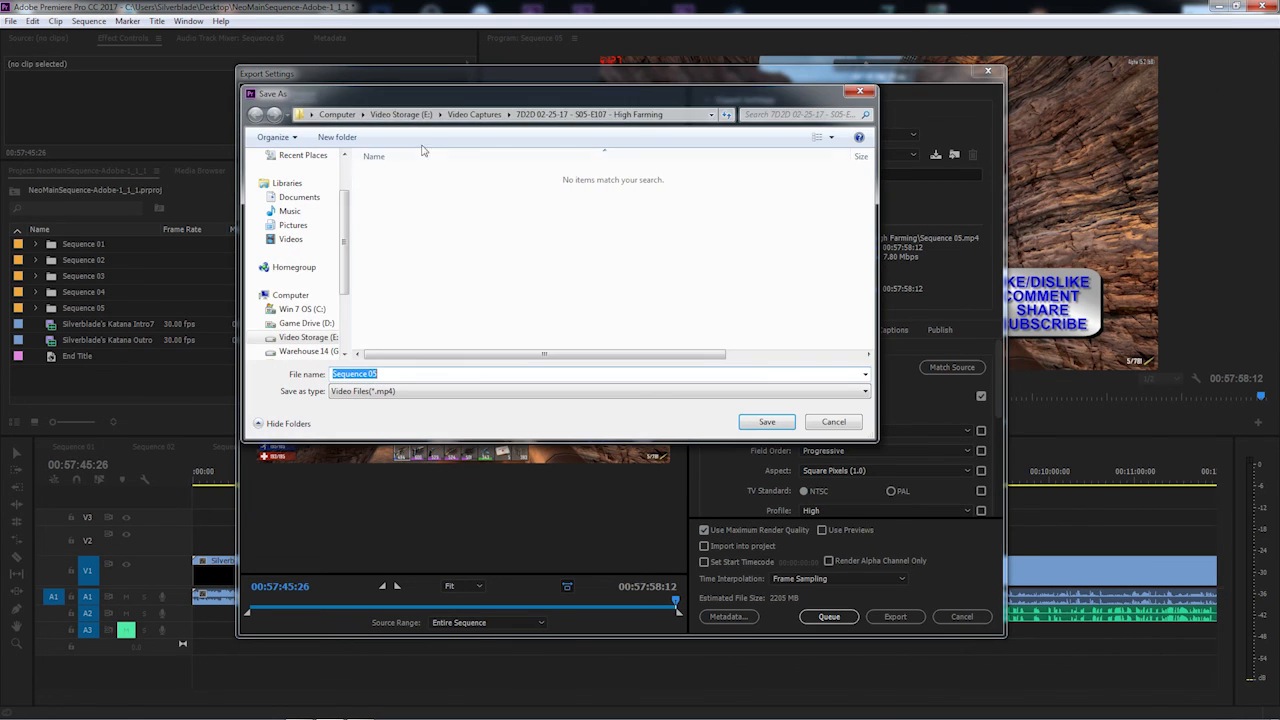
{"action": "left_click", "coordinate": [474, 114]}
{"action": "double_click", "coordinate": [497, 260]}
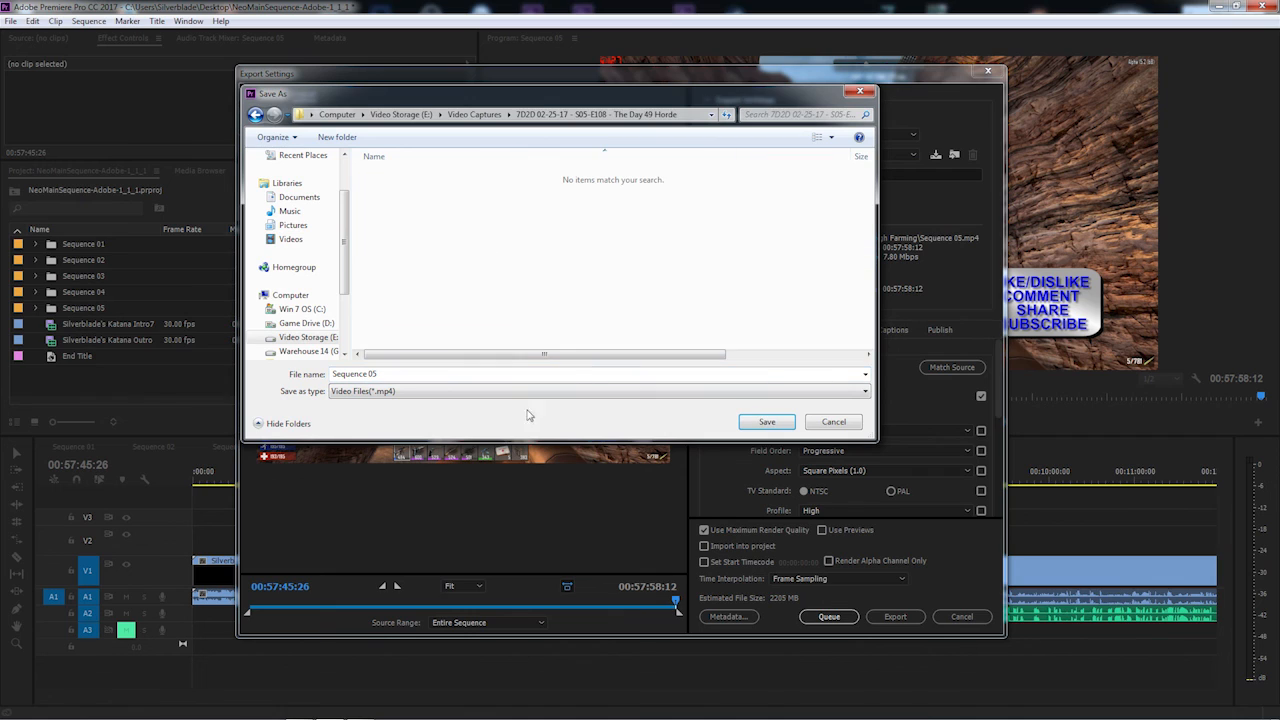
{"action": "left_click", "coordinate": [501, 373]}
{"action": "type", "text": "7 Days To Die - S05-E10 - Alpha 15 -  - 02-25-17"}
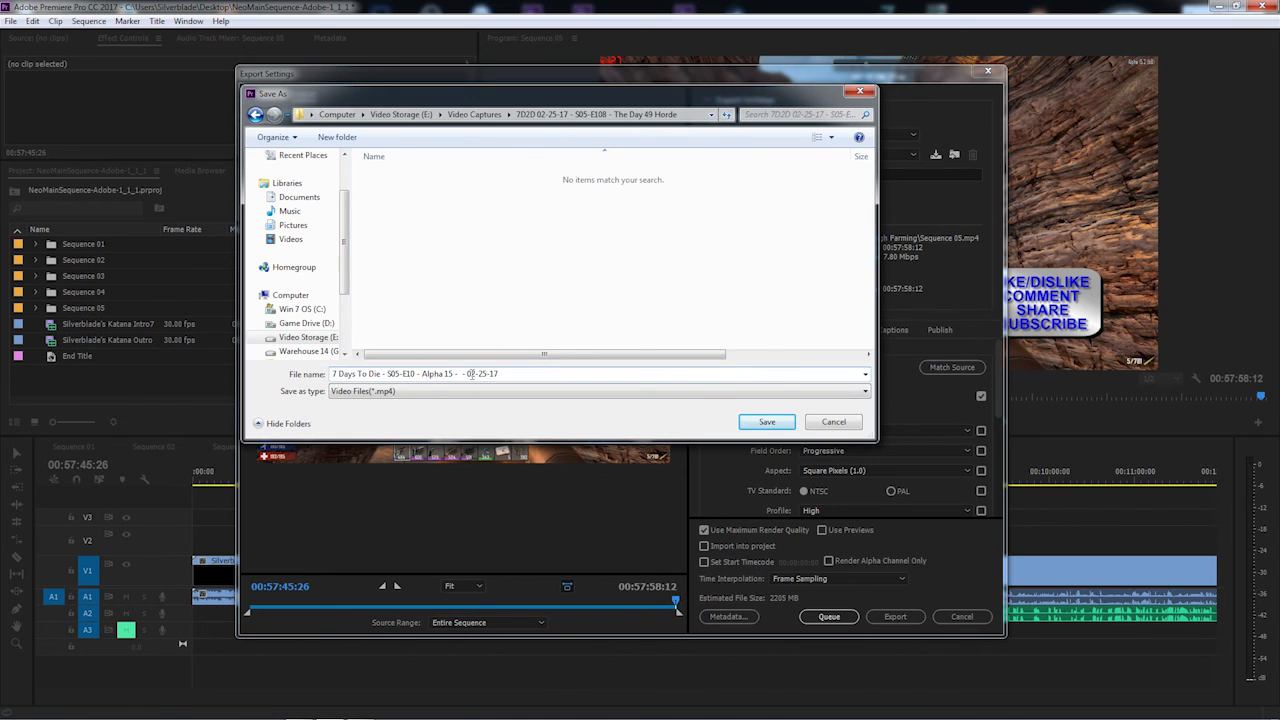
{"action": "left_click", "coordinate": [418, 373]}
{"action": "type", "text": "8"}
{"action": "left_click", "coordinate": [465, 373]}
{"action": "type", "text": "The Day 49 Horde"}
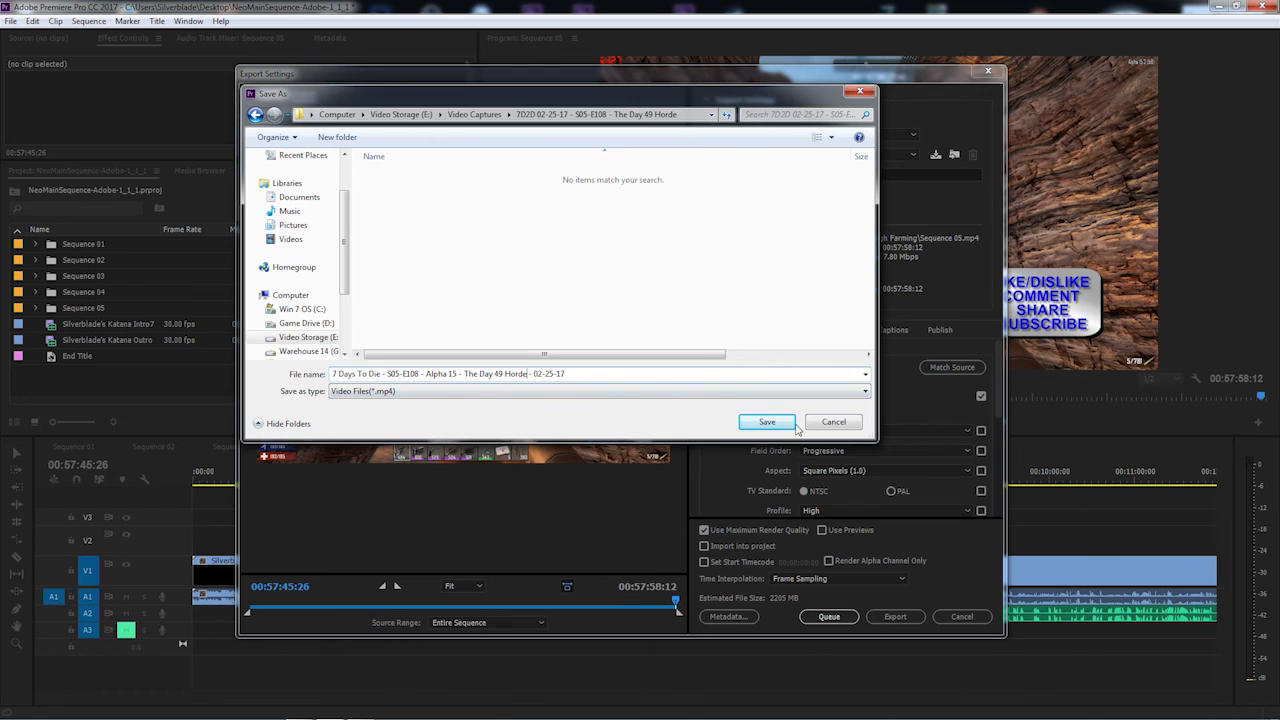
{"action": "left_click", "coordinate": [794, 424]}
{"action": "left_click", "coordinate": [814, 619]}
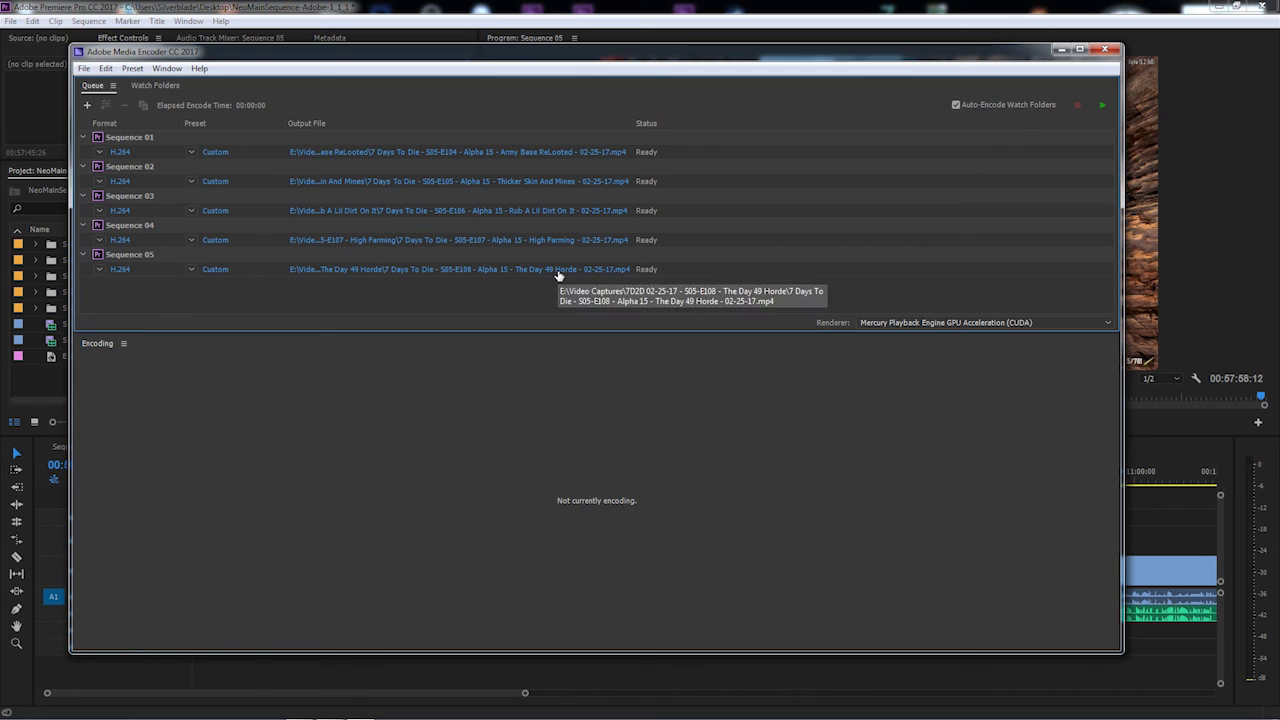
- Return to Premiere Pro and save the project as Neo_2 on the Desktop, replacing the existing file
{"action": "left_click", "coordinate": [531, 5]}
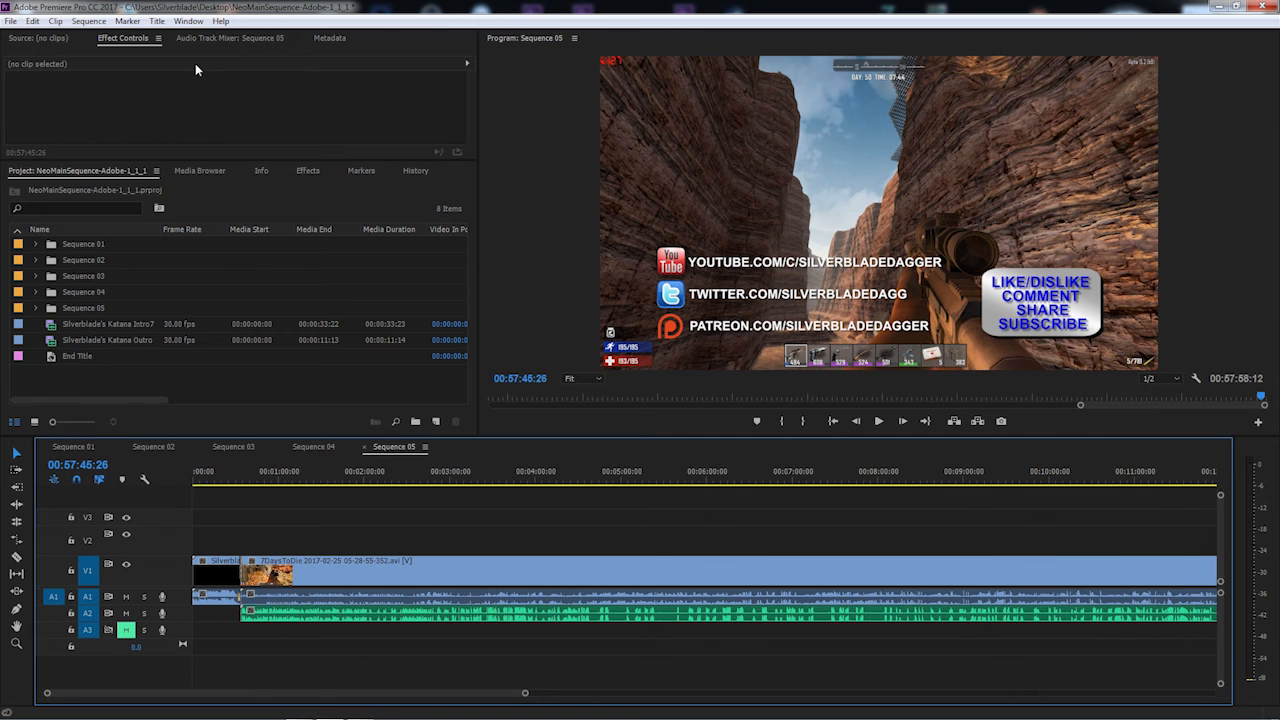
{"action": "left_click", "coordinate": [9, 21]}
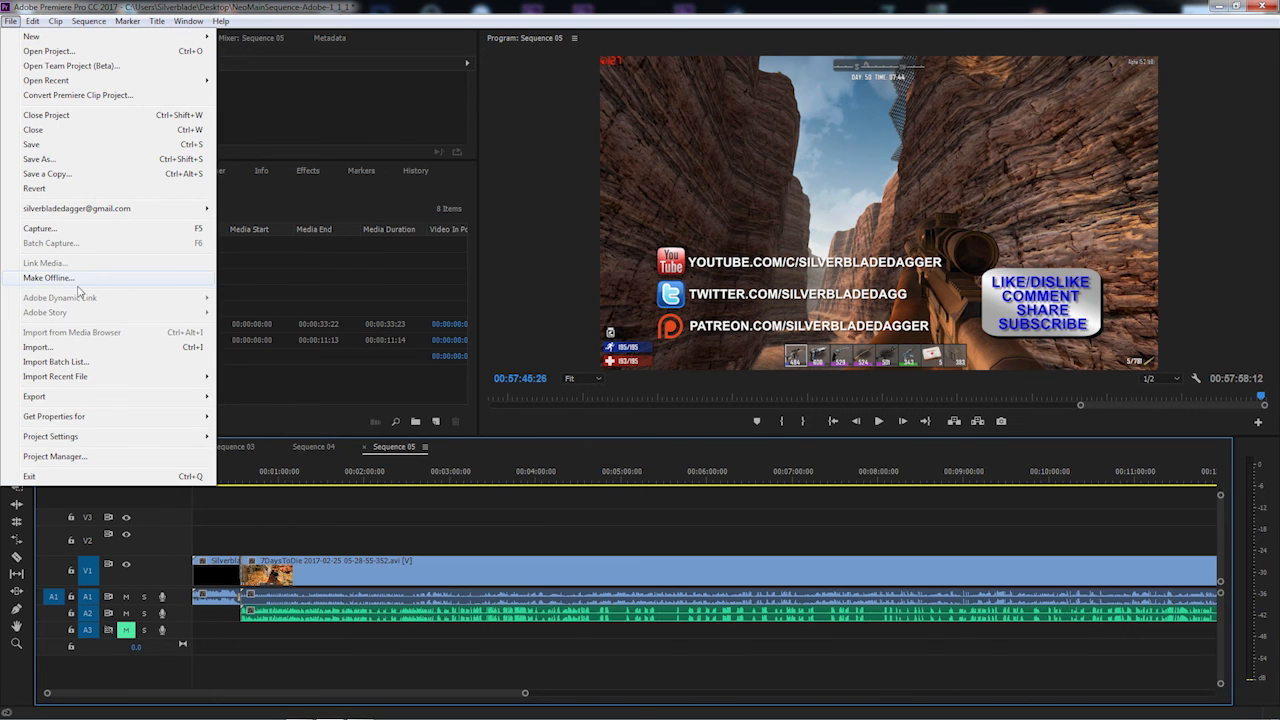
{"action": "left_click", "coordinate": [42, 163]}
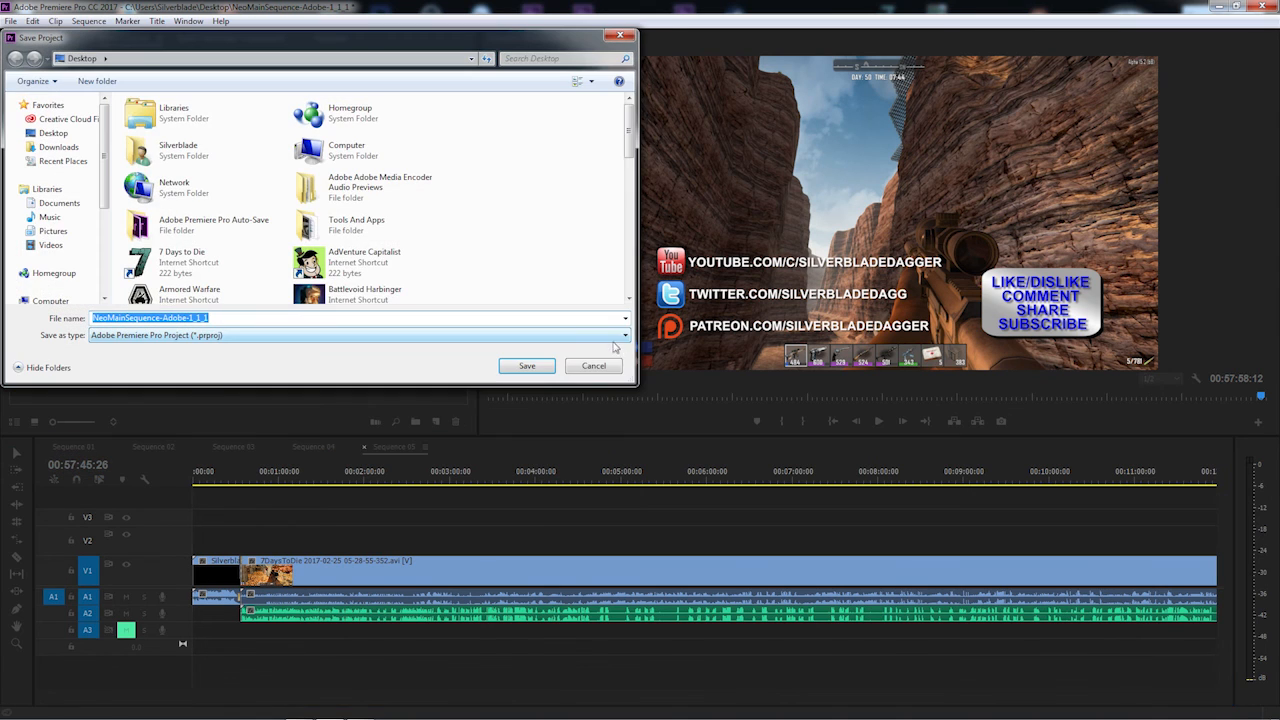
{"action": "left_click_drag", "start_coordinate": [633, 147], "coordinate": [631, 234]}
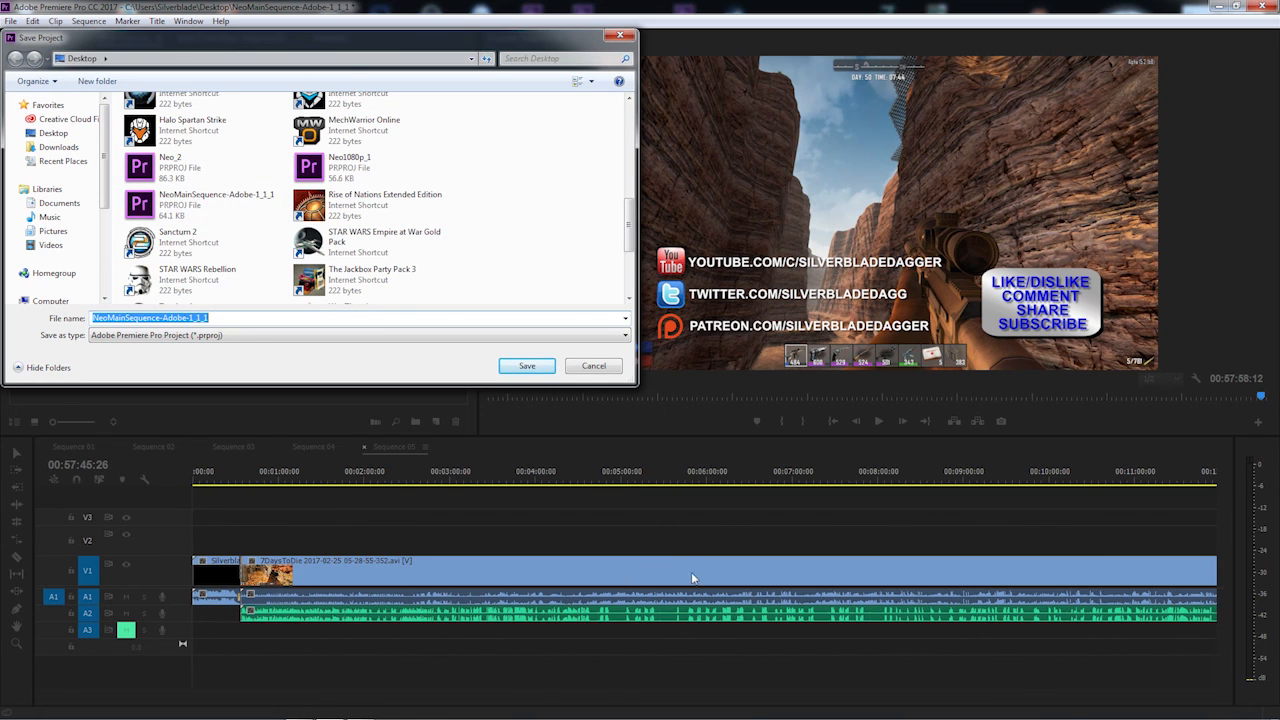
{"action": "left_click", "coordinate": [168, 166]}
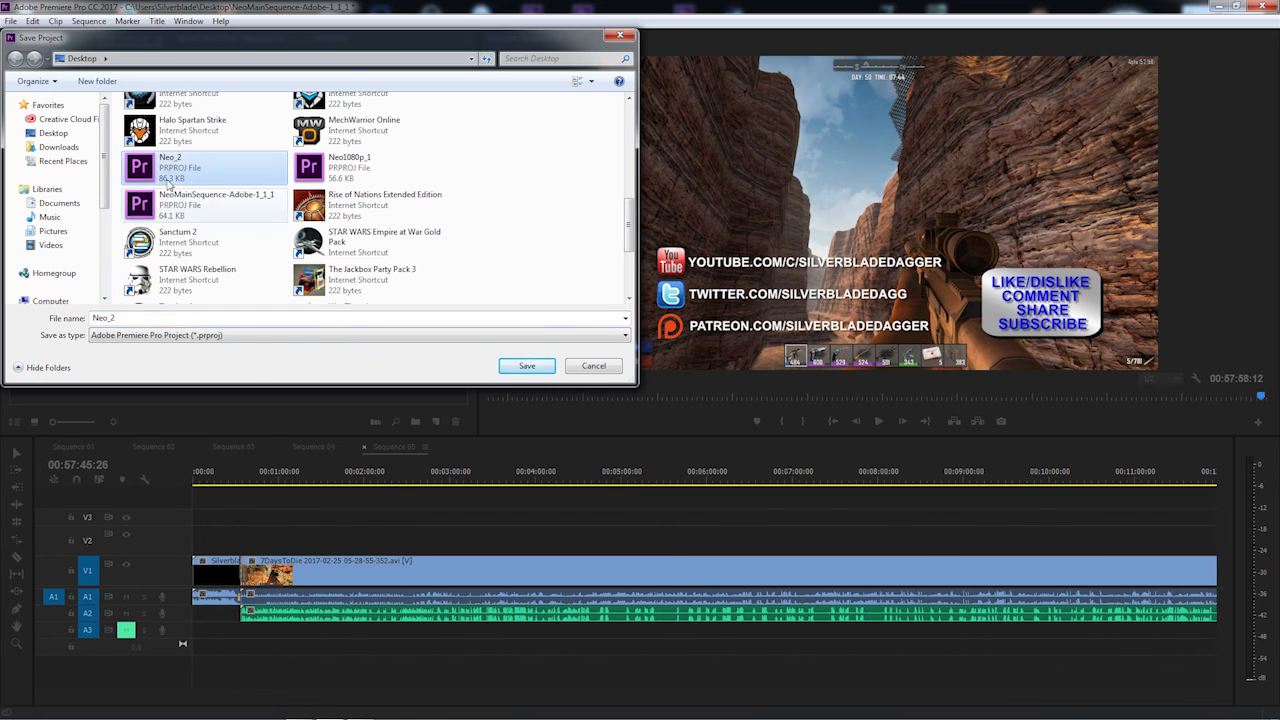
{"action": "left_click", "coordinate": [507, 371]}
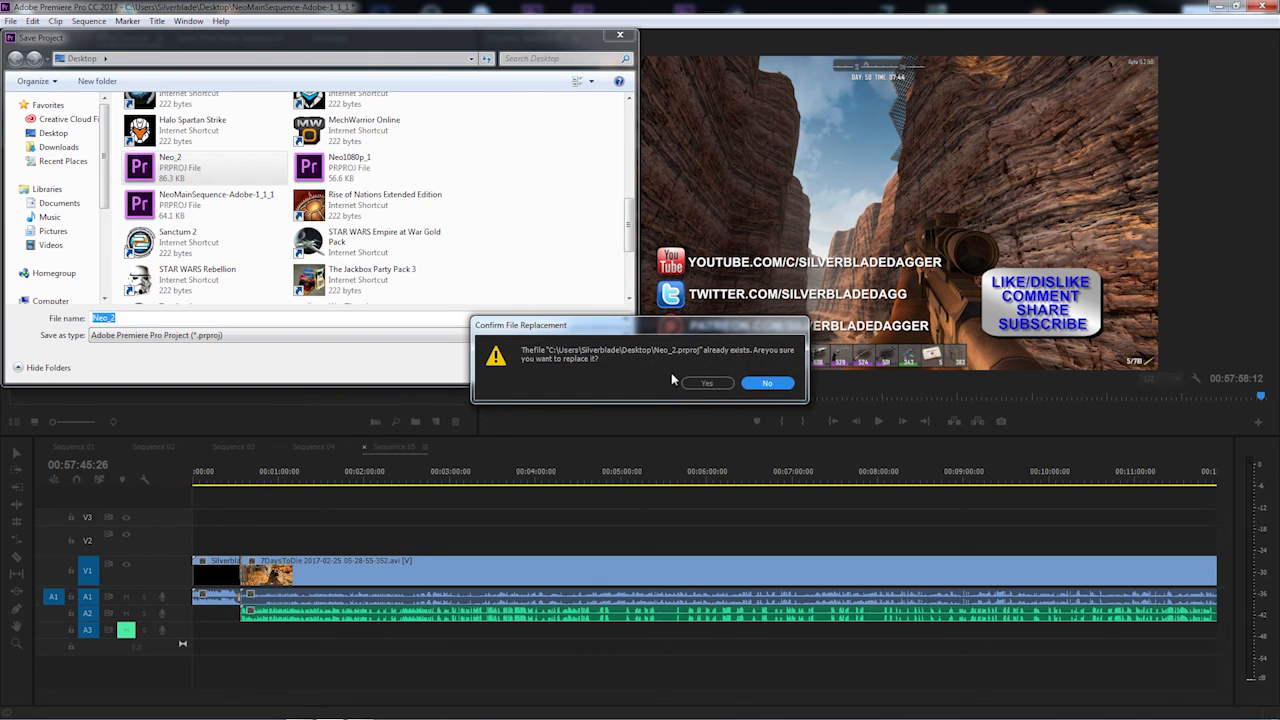
{"action": "left_click", "coordinate": [706, 382]}
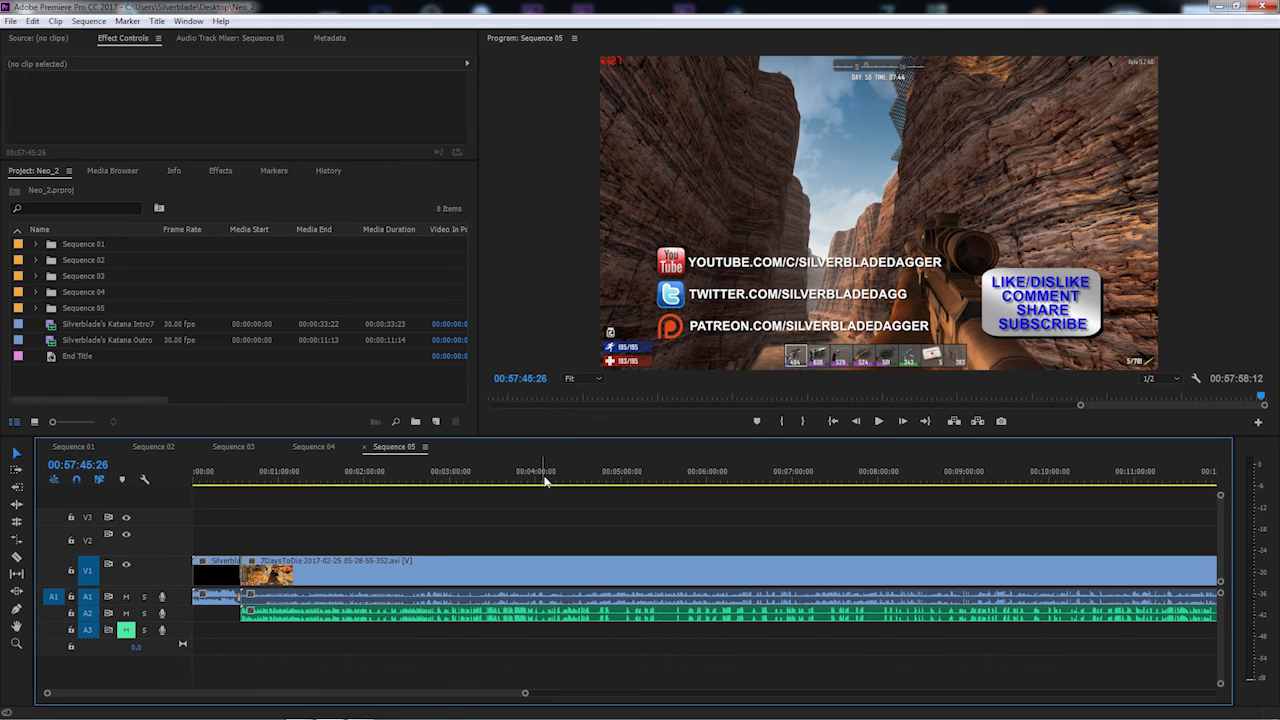
- Close Premiere Pro, maximize the Adobe Media Encoder window and start encoding the queue
{"action": "left_click", "coordinate": [1262, 6]}
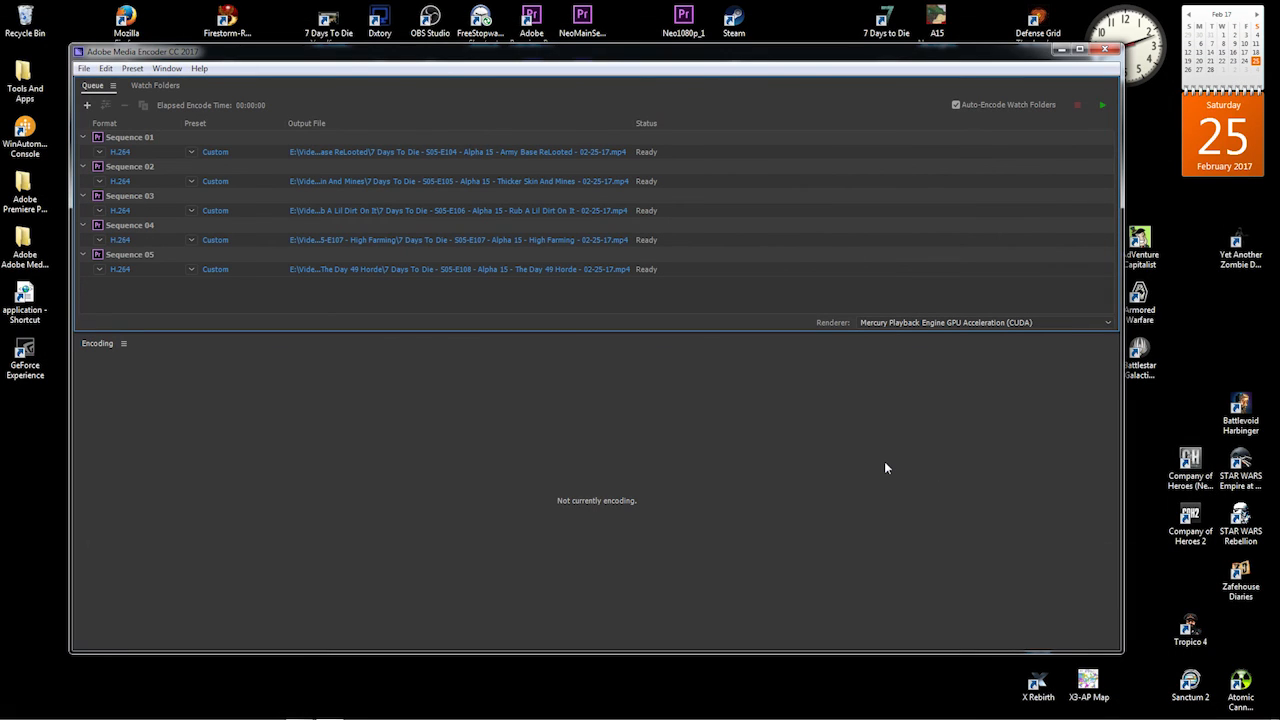
{"action": "left_click", "coordinate": [1080, 49]}
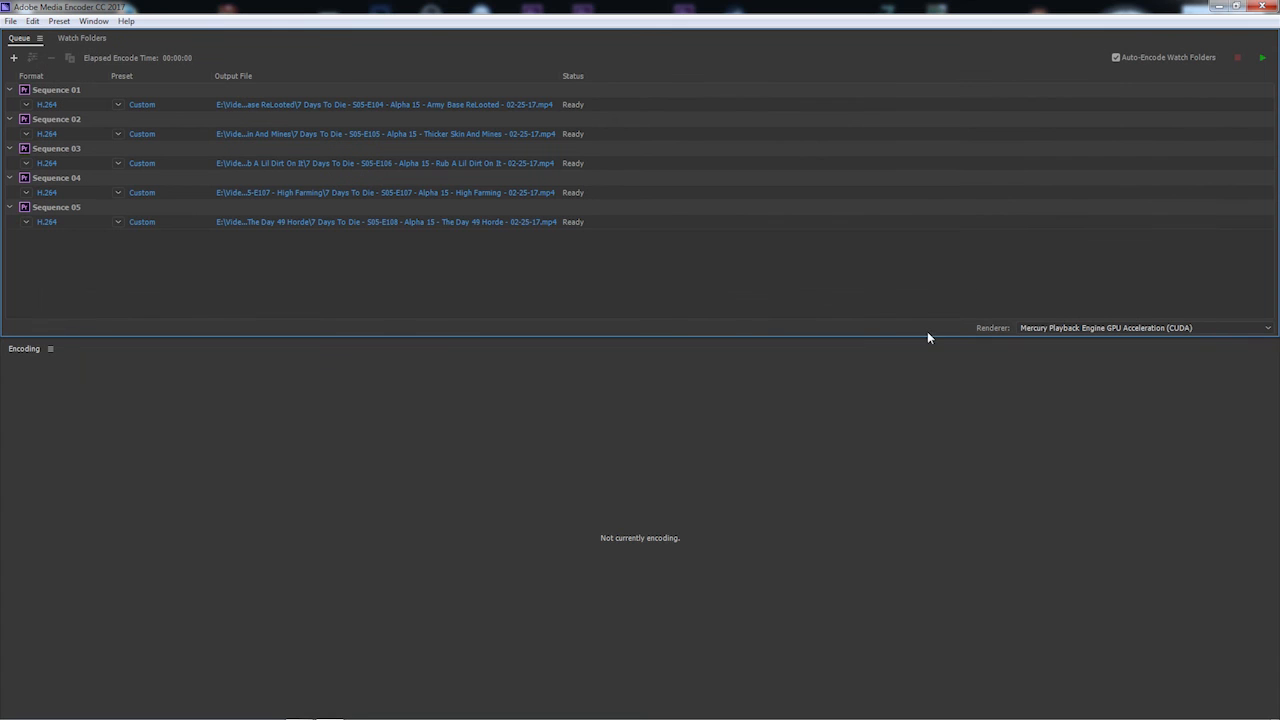
{"action": "left_click", "coordinate": [1262, 62]}
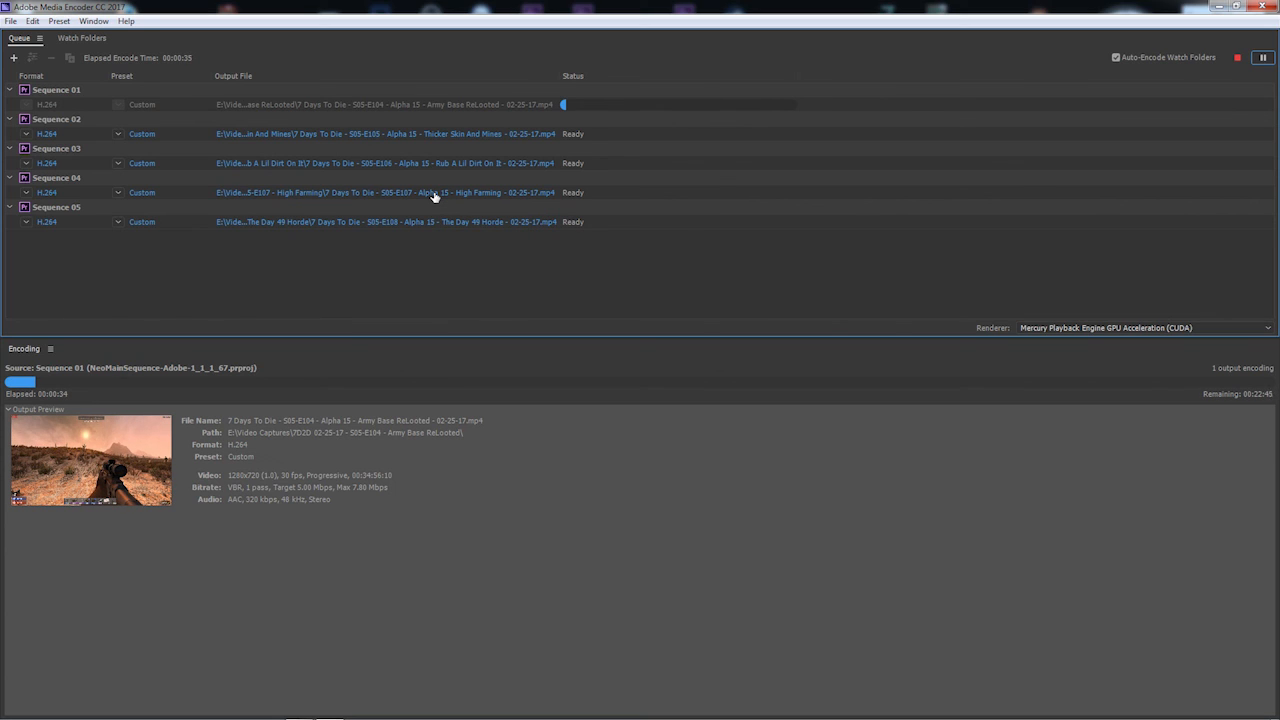
- Pause the encoding queue and move the Media Encoder window off the desktop onto the adjacent monitor
{"action": "left_click", "coordinate": [1262, 57]}
{"action": "left_click_drag", "start_coordinate": [1155, 7], "coordinate": [53, 74]}
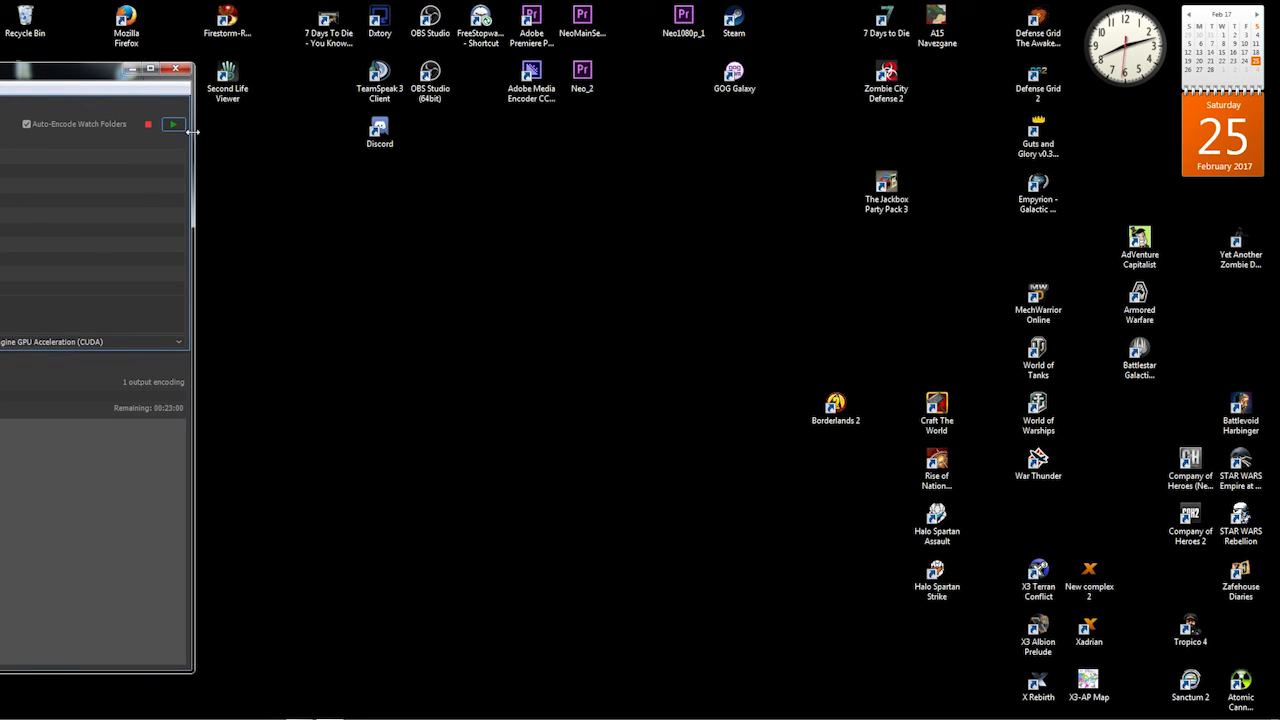
{"action": "left_click_drag", "start_coordinate": [193, 129], "coordinate": [0, 129]}
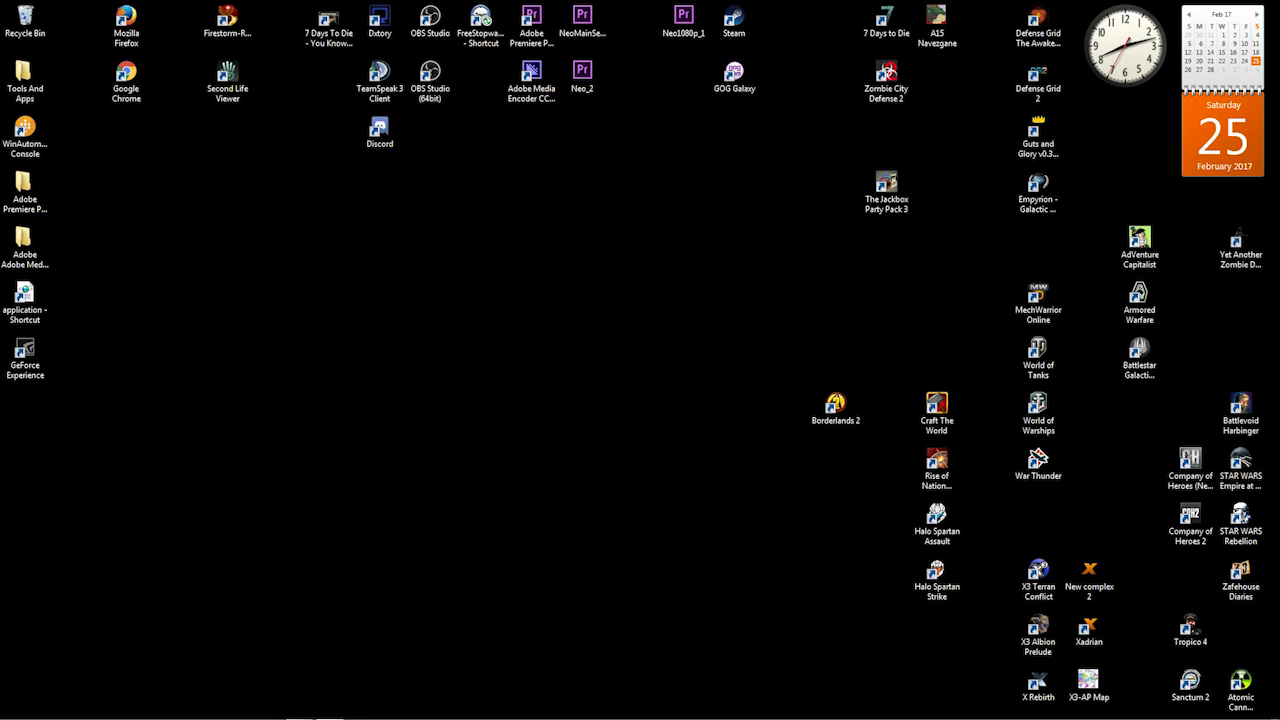
{"action": "key", "text": "alt+Tab"}
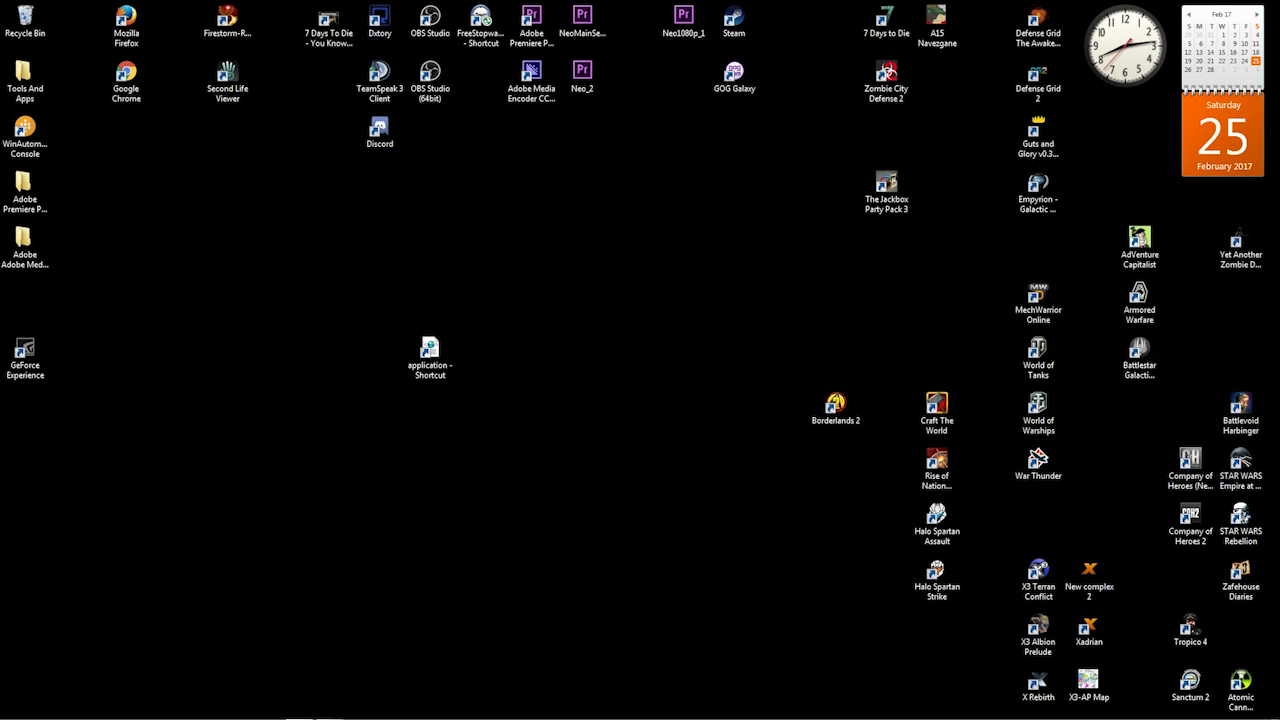
- Open the file location of the "application - Shortcut" desktop item through its properties
{"action": "left_click", "coordinate": [431, 348]}
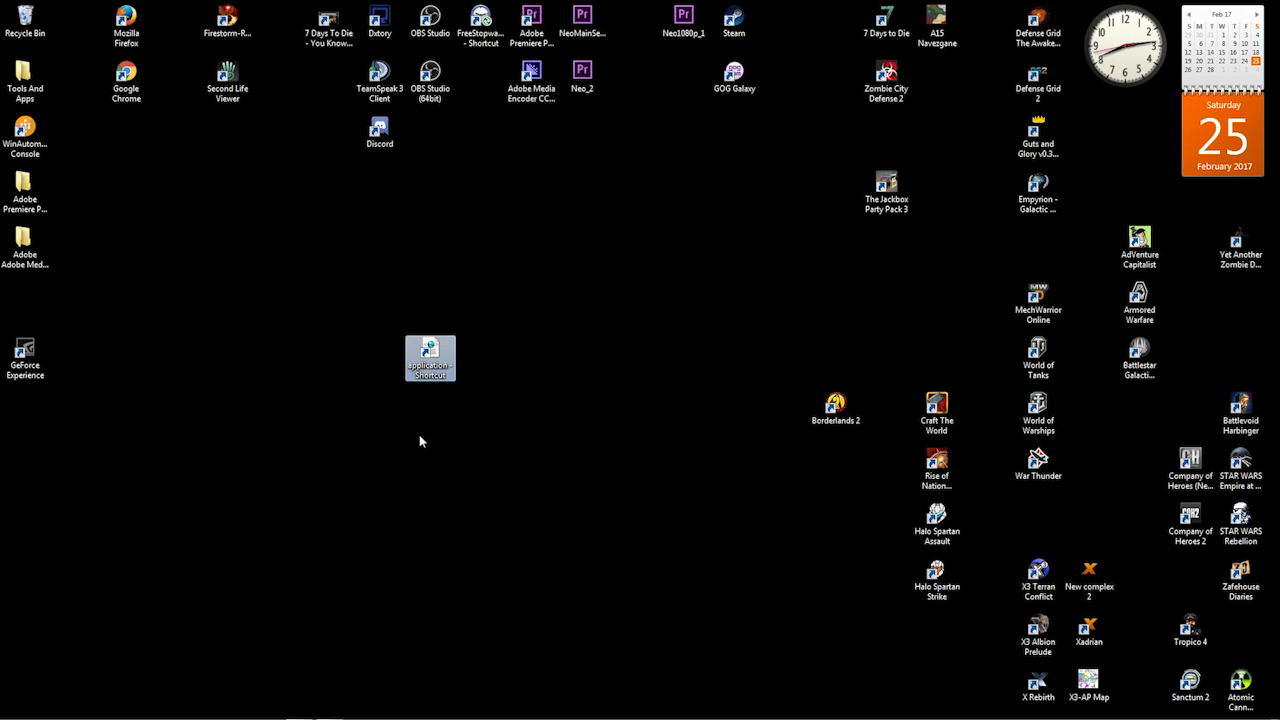
{"action": "right_click", "coordinate": [432, 344]}
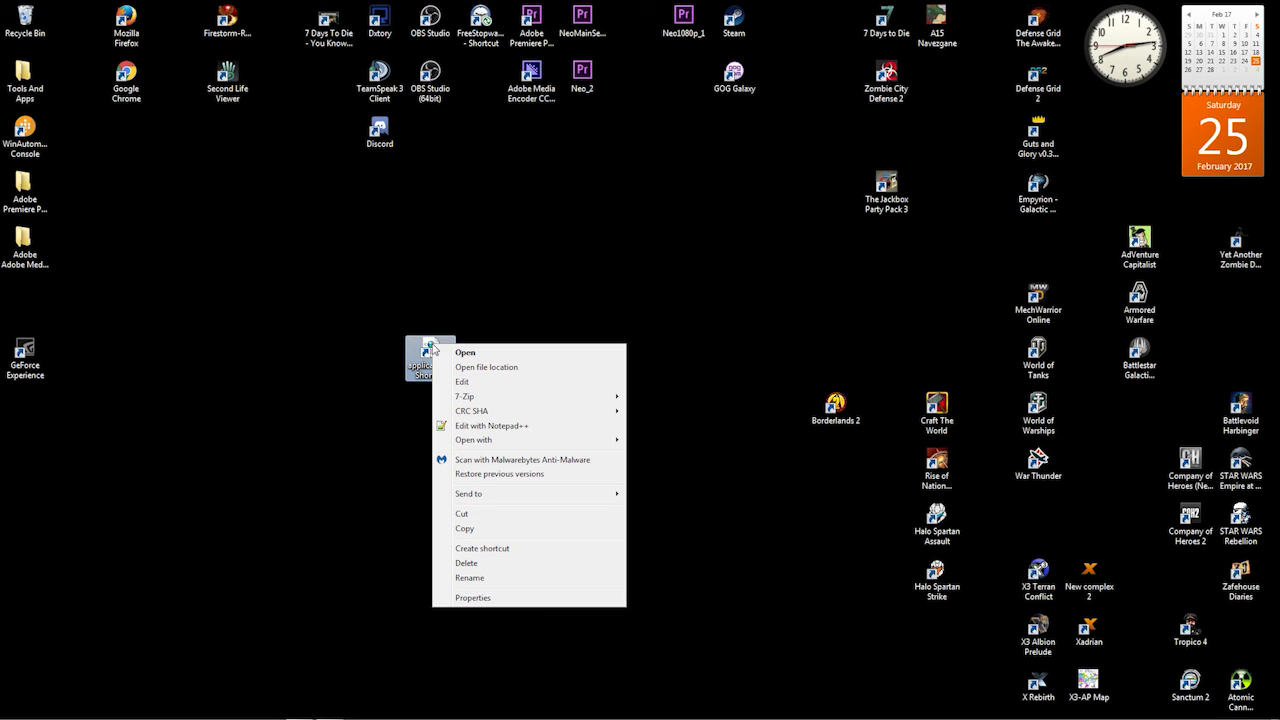
{"action": "left_click", "coordinate": [484, 596]}
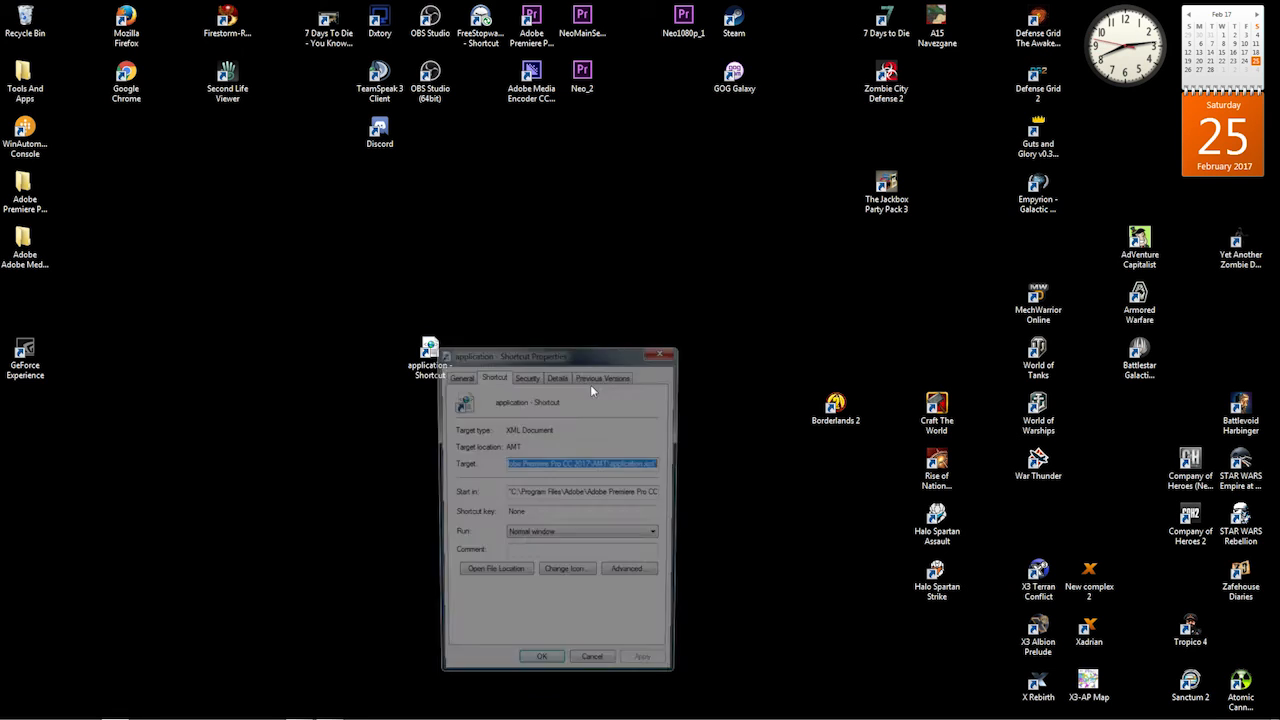
{"action": "left_click", "coordinate": [491, 574]}
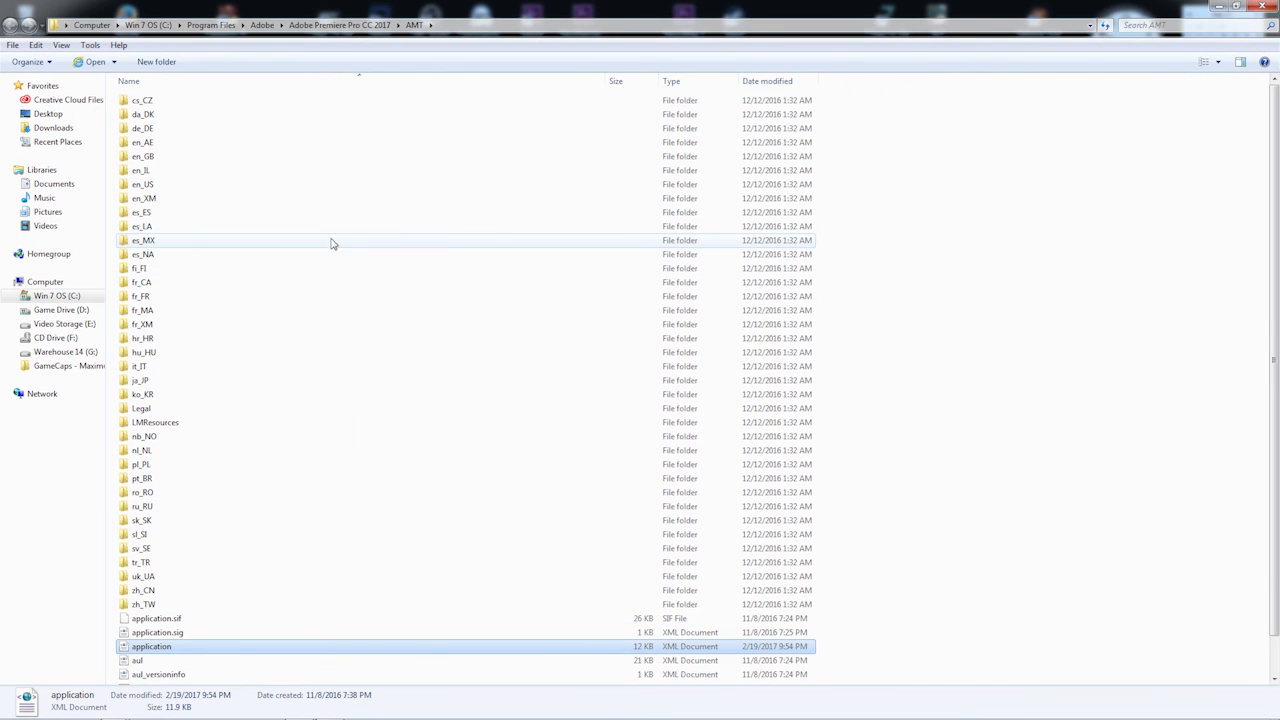
- In Windows Explorer, browse from Program Files through Adobe and Adobe Premiere Pro CC 2017 to the application file in the AMT folder
{"action": "left_click", "coordinate": [57, 295]}
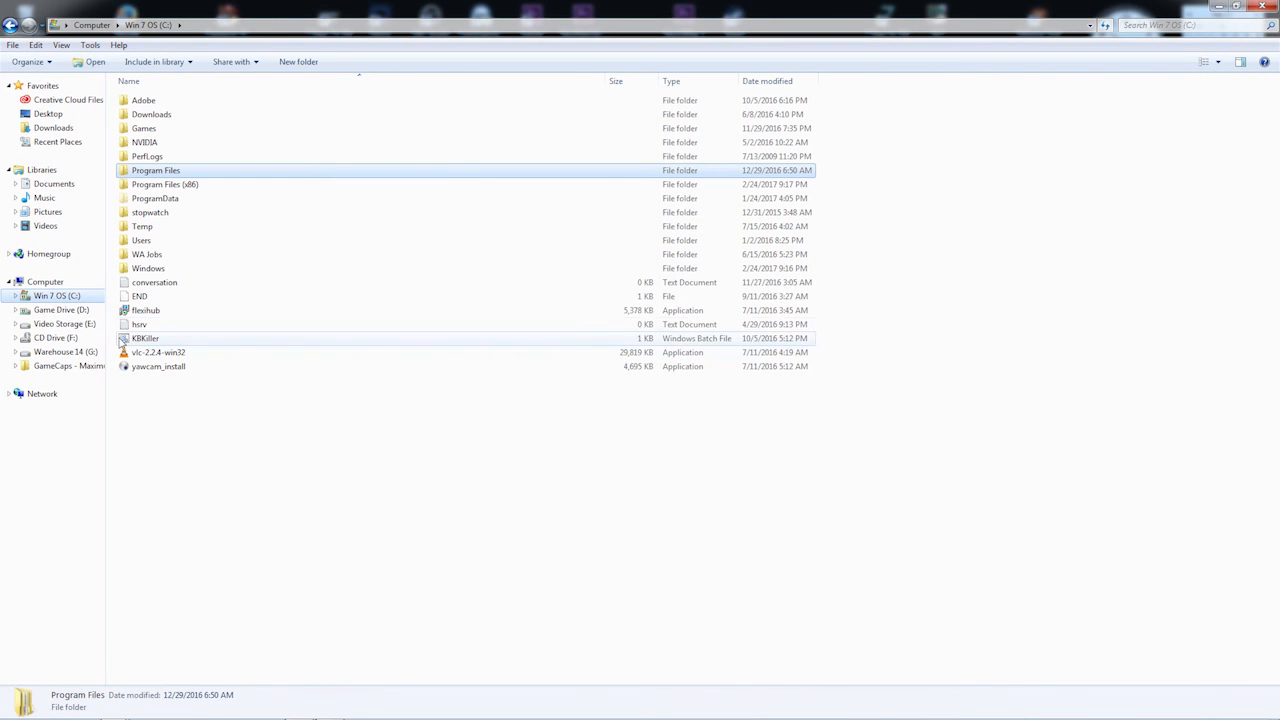
{"action": "left_click", "coordinate": [10, 24]}
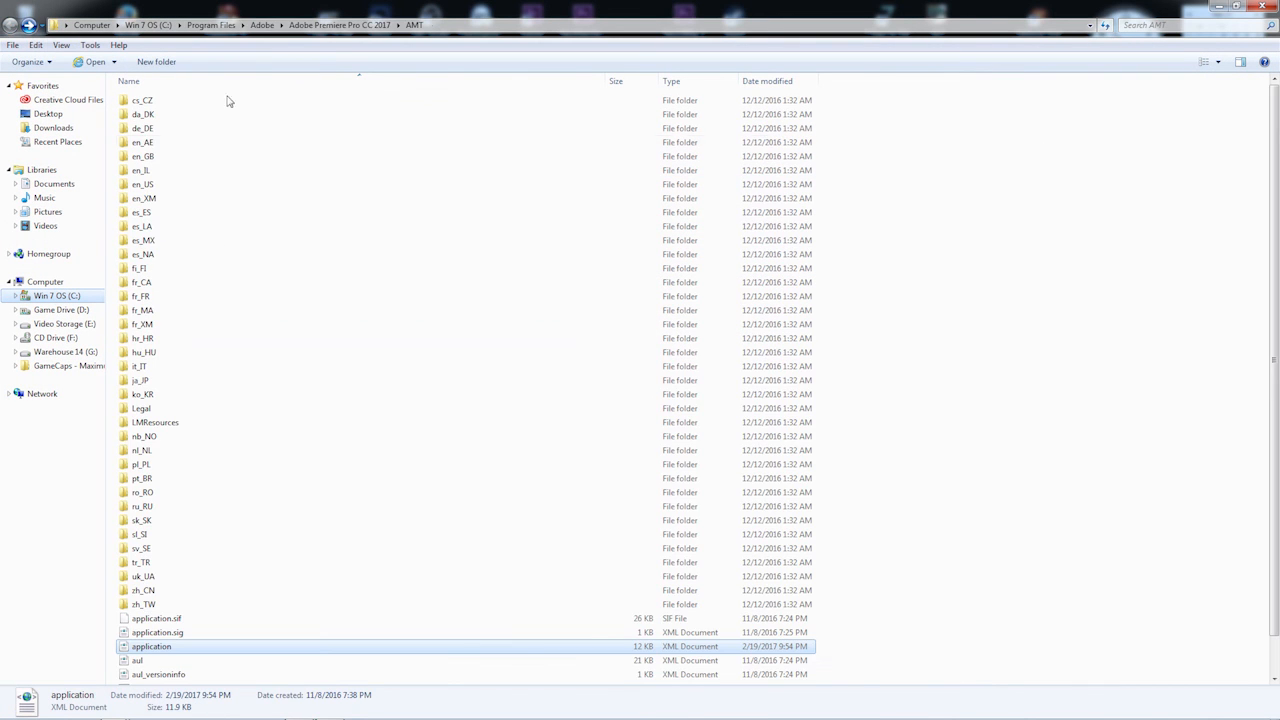
{"action": "left_click", "coordinate": [211, 25]}
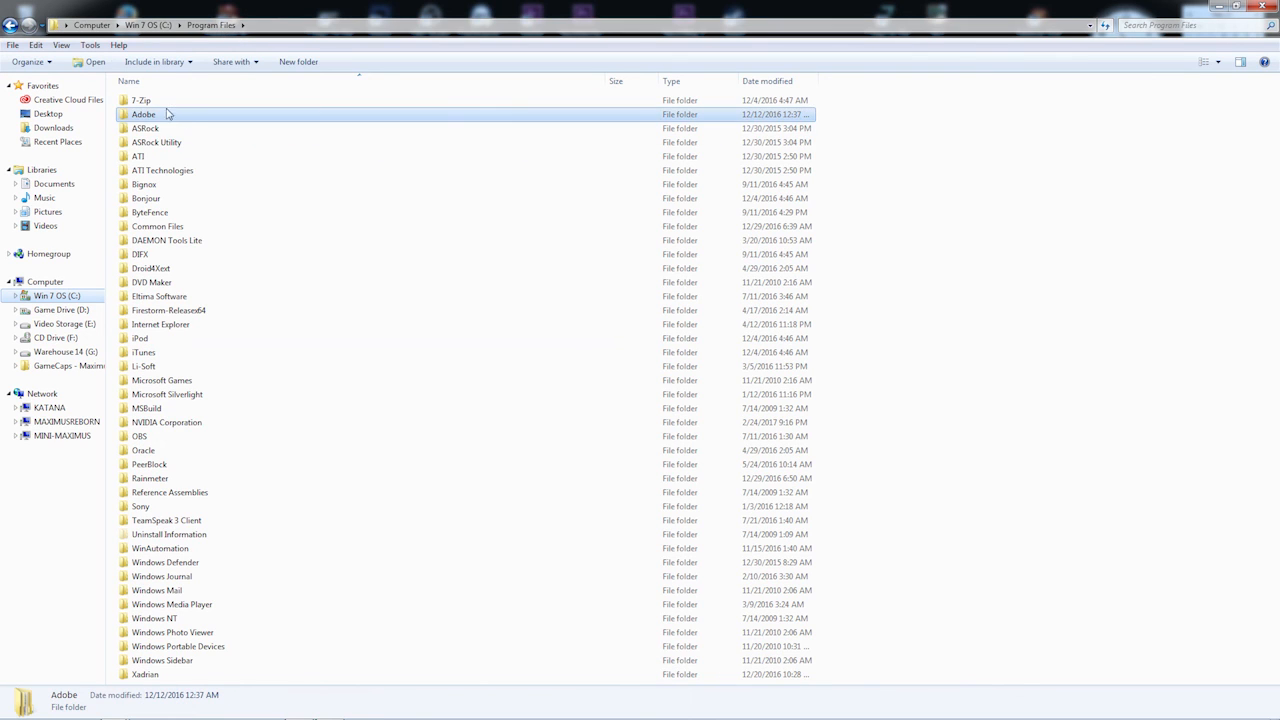
{"action": "double_click", "coordinate": [152, 118]}
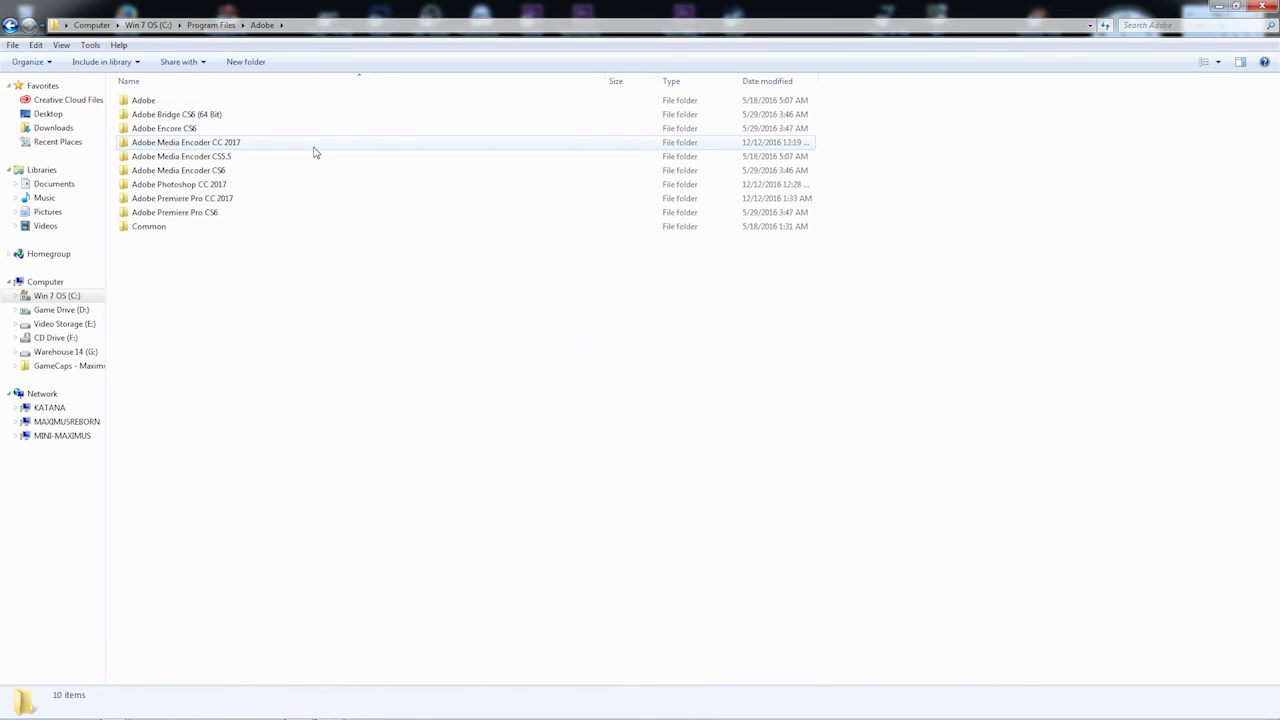
{"action": "double_click", "coordinate": [246, 200]}
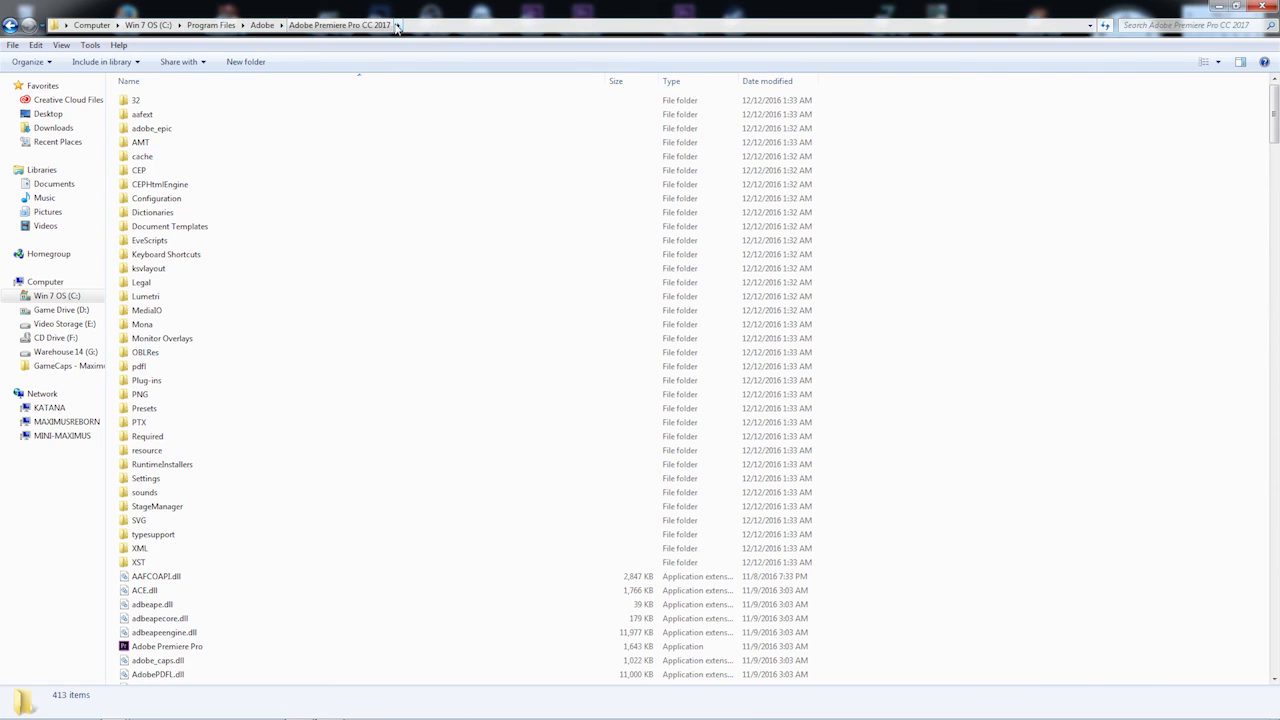
{"action": "double_click", "coordinate": [140, 143]}
{"action": "scroll", "coordinate": [365, 374], "scroll_direction": "down", "scroll_amount": 1}
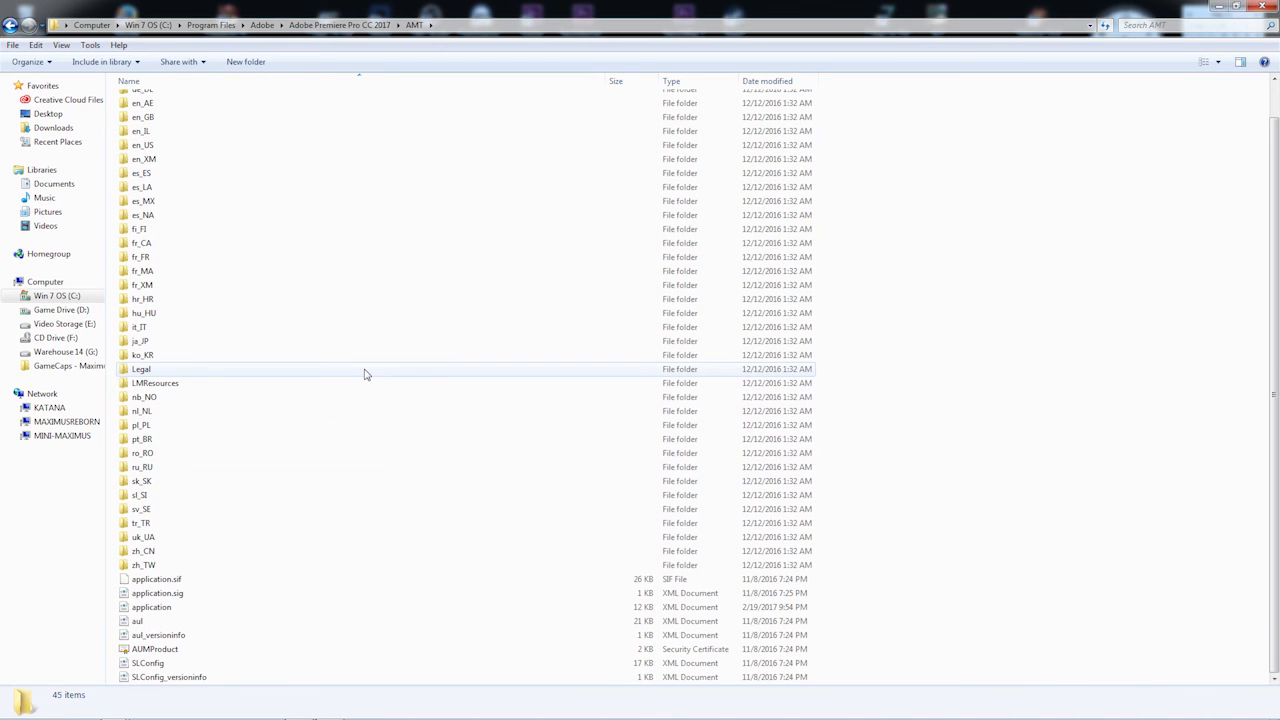
- Open the application XML file from the AMT folder in Notepad++ and highlight the TrialSerialNumber value
{"action": "left_click", "coordinate": [200, 610]}
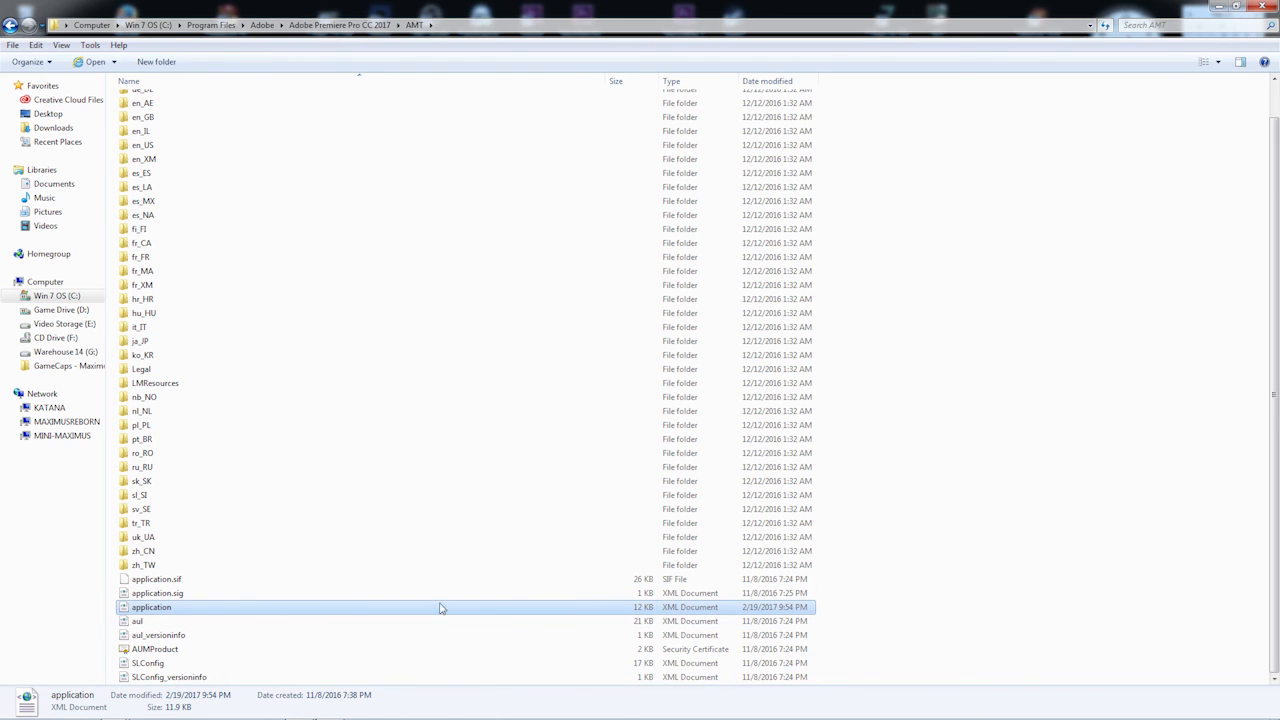
{"action": "right_click", "coordinate": [148, 612]}
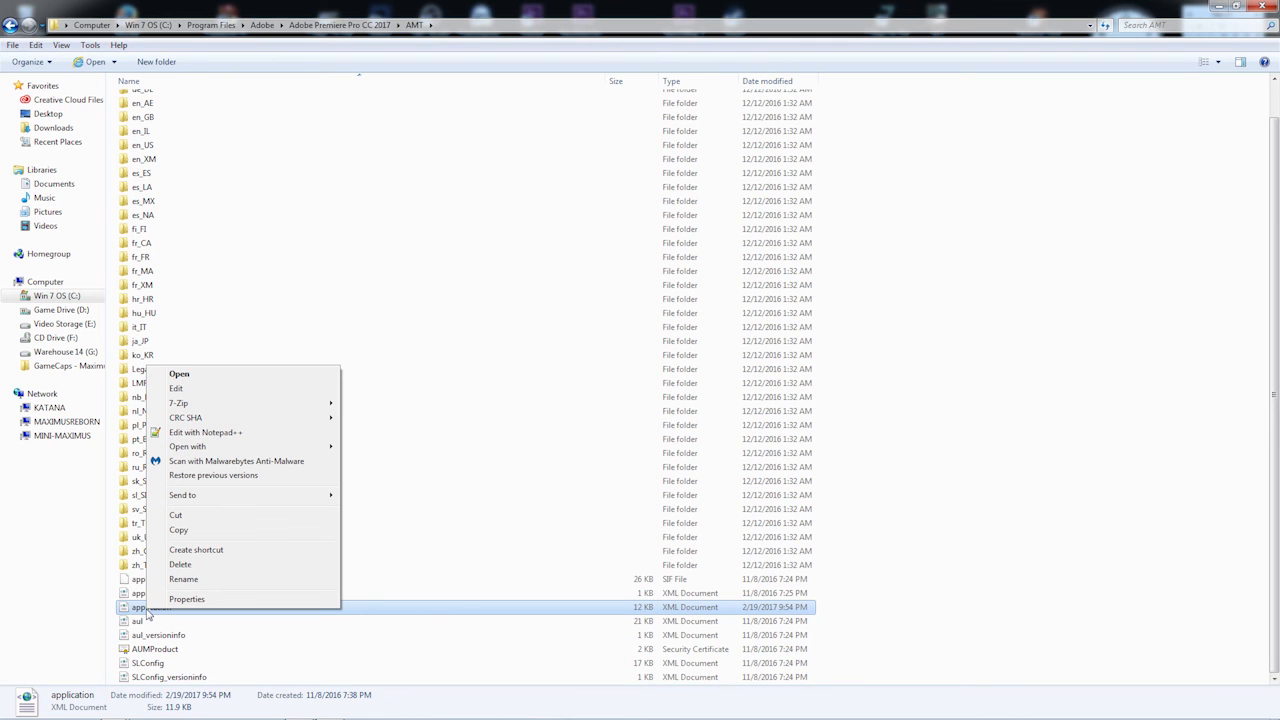
{"action": "left_click", "coordinate": [205, 432]}
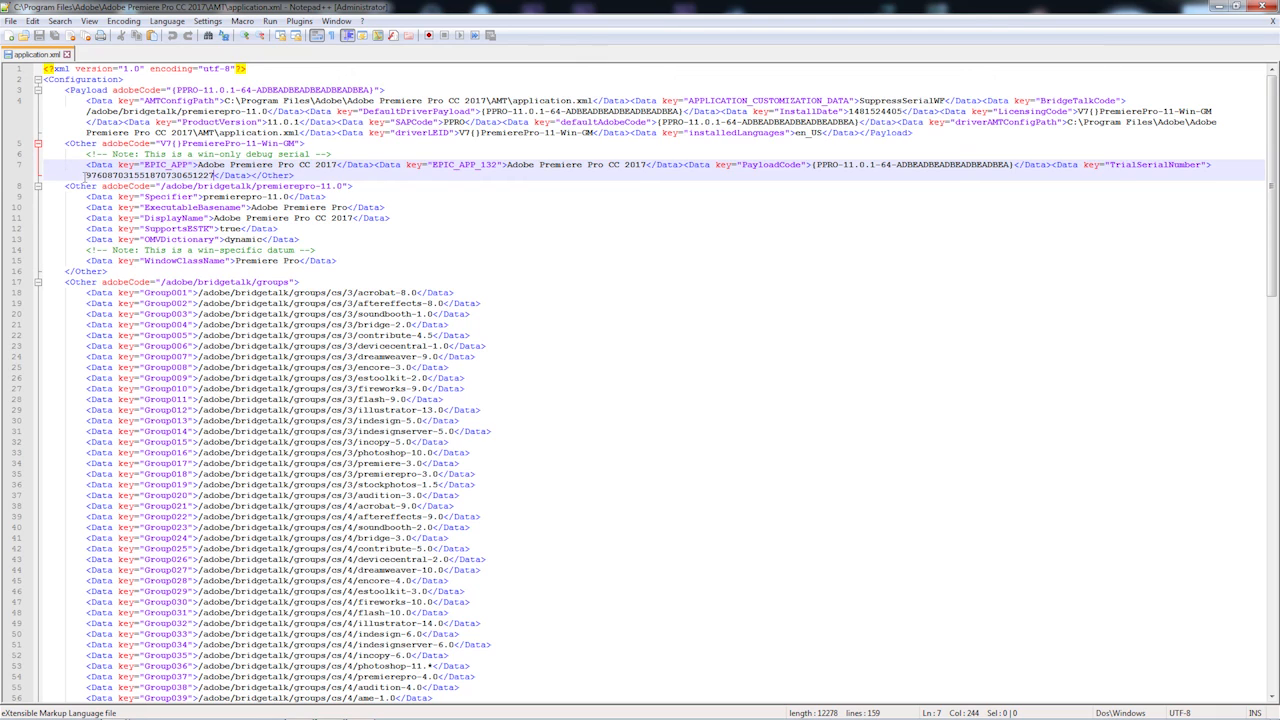
{"action": "left_click_drag", "start_coordinate": [84, 175], "coordinate": [193, 176]}
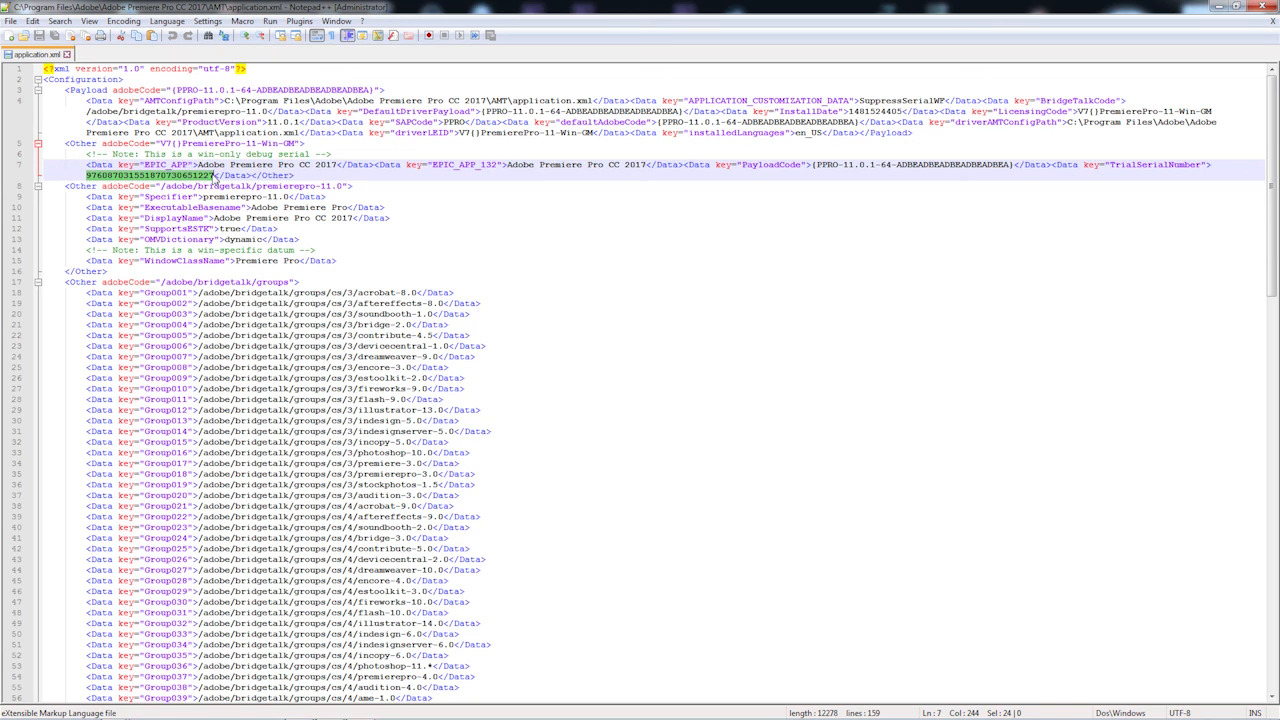
{"action": "left_click", "coordinate": [213, 176]}
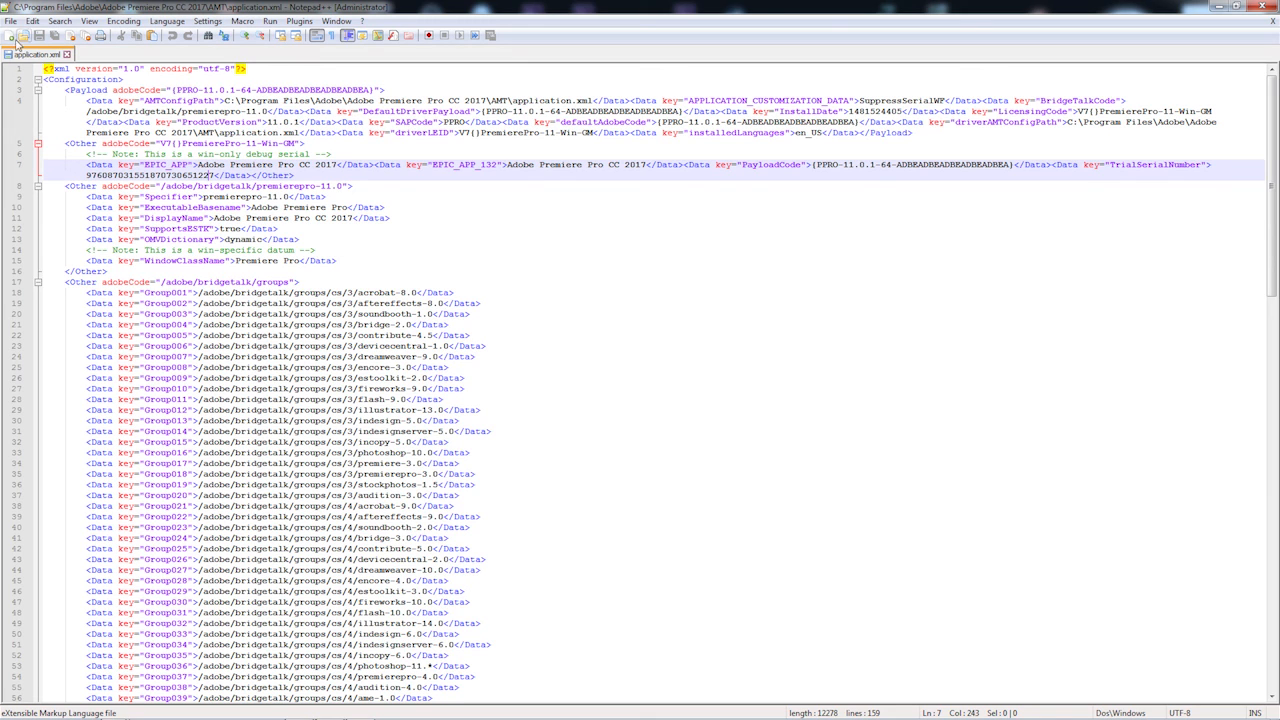
- Close the open windows and the shortcut's properties, and move the application shortcut directly above the GeForce Experience icon on the desktop
{"action": "left_click", "coordinate": [1265, 7]}
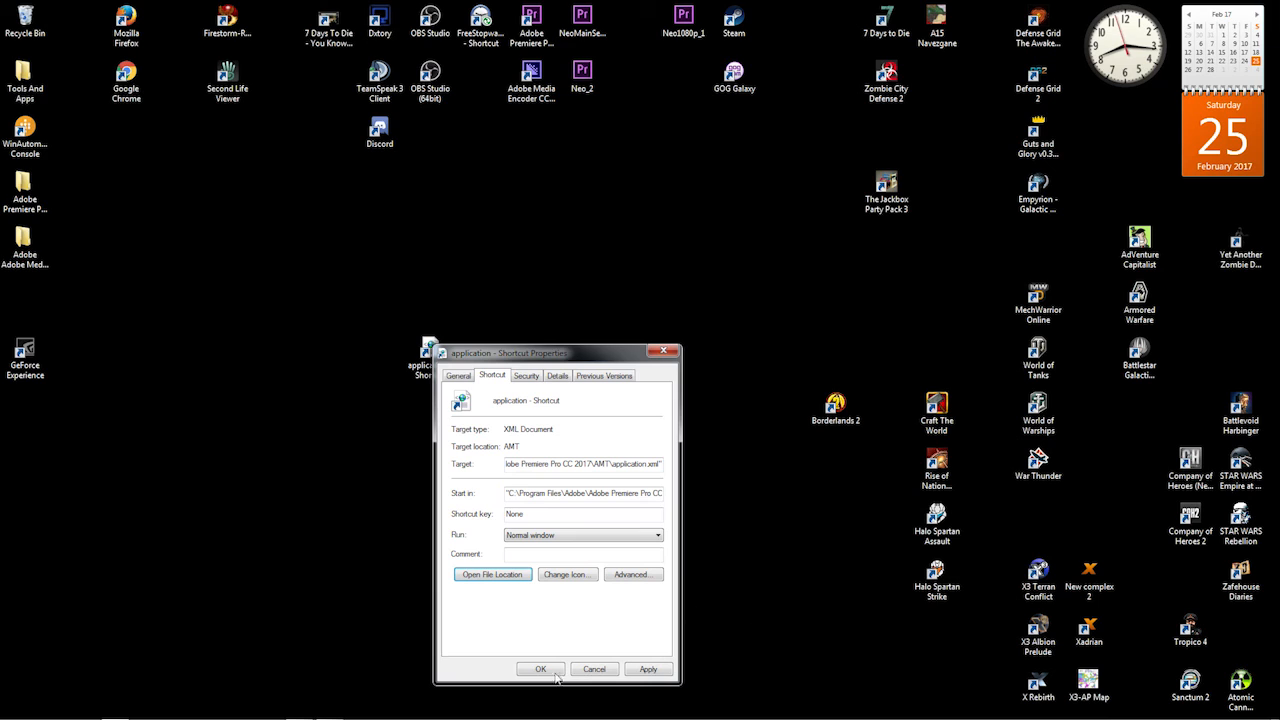
{"action": "left_click", "coordinate": [540, 669]}
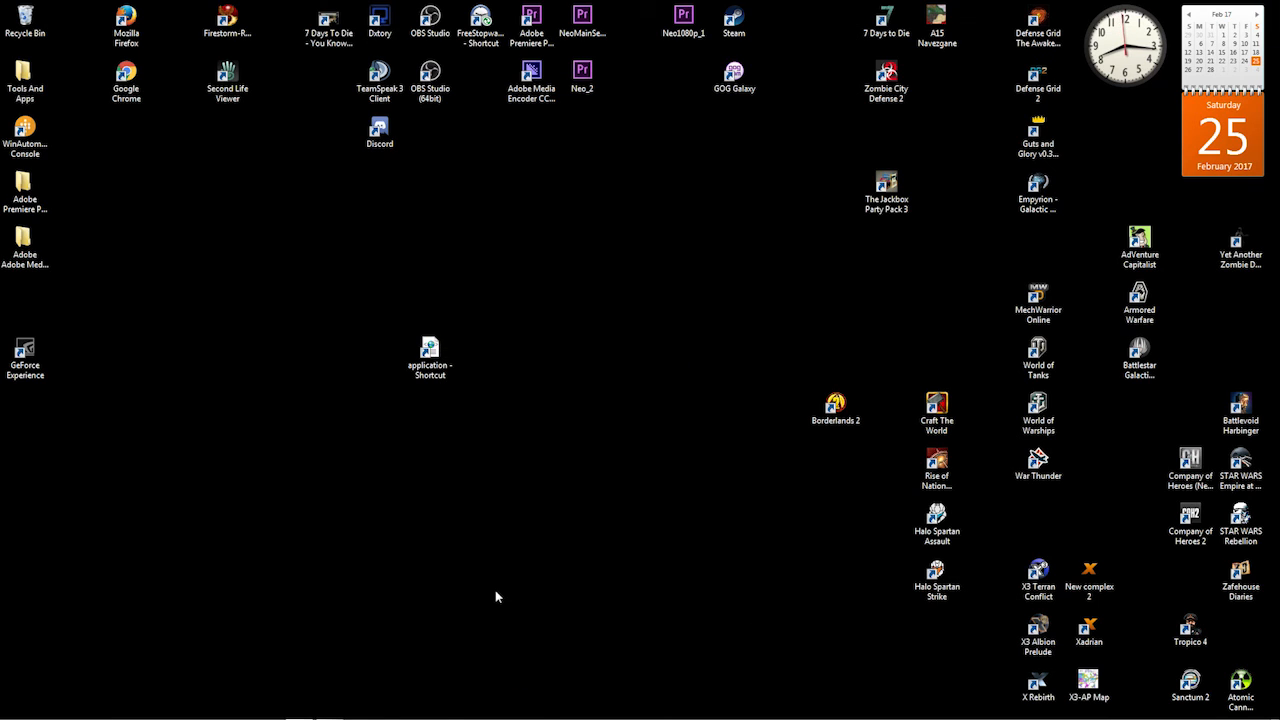
{"action": "left_click_drag", "start_coordinate": [430, 350], "coordinate": [60, 312]}
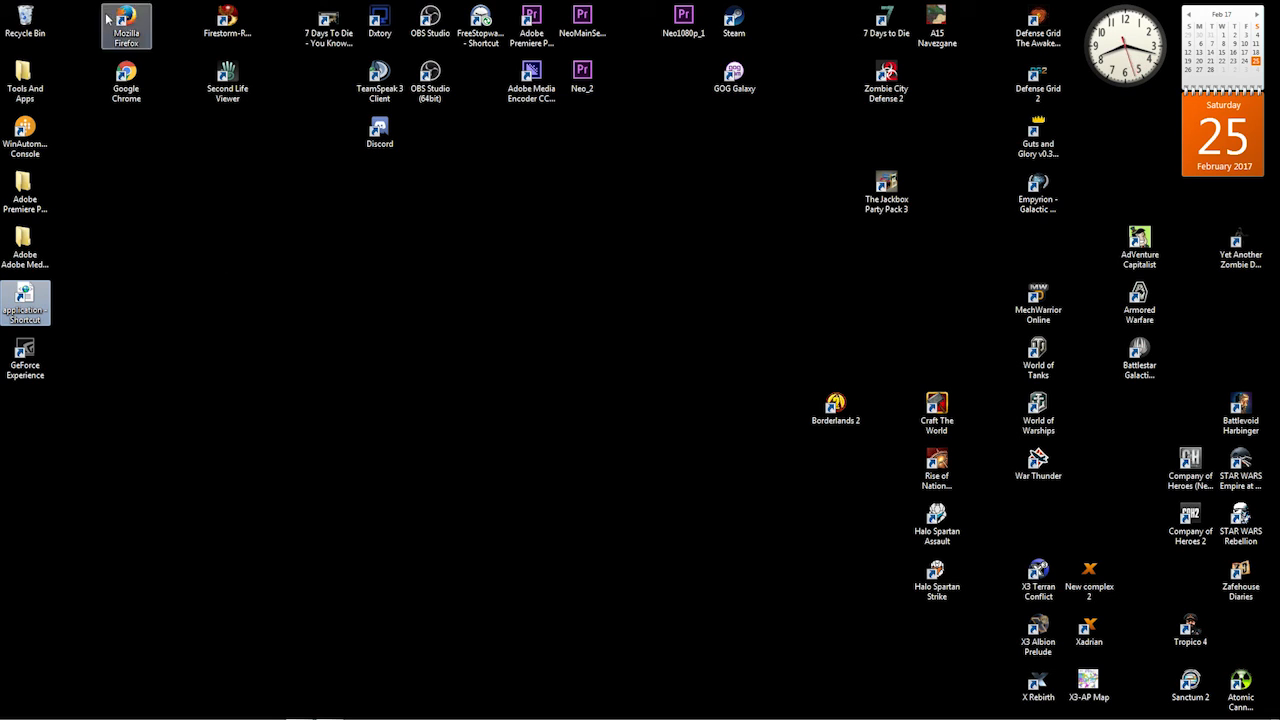
- Empty the Recycle Bin and confirm the deletion
{"action": "right_click", "coordinate": [29, 22]}
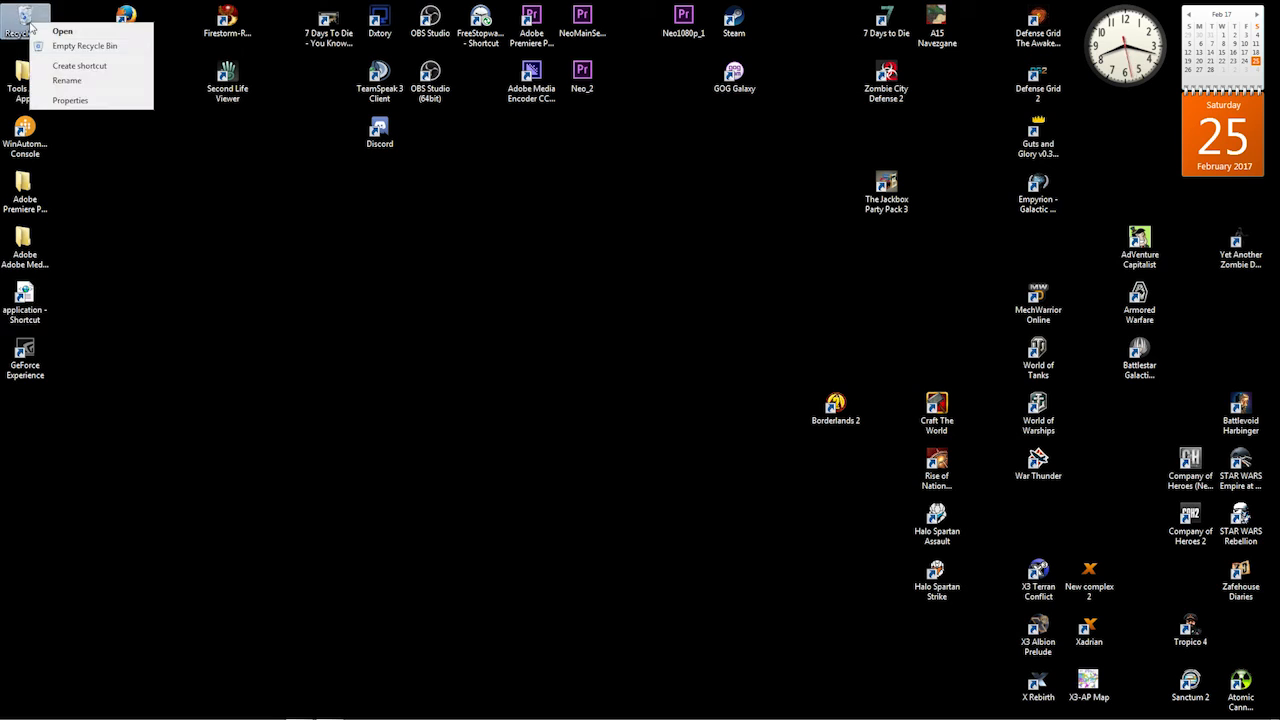
{"action": "left_click", "coordinate": [84, 46]}
{"action": "left_click", "coordinate": [690, 376]}
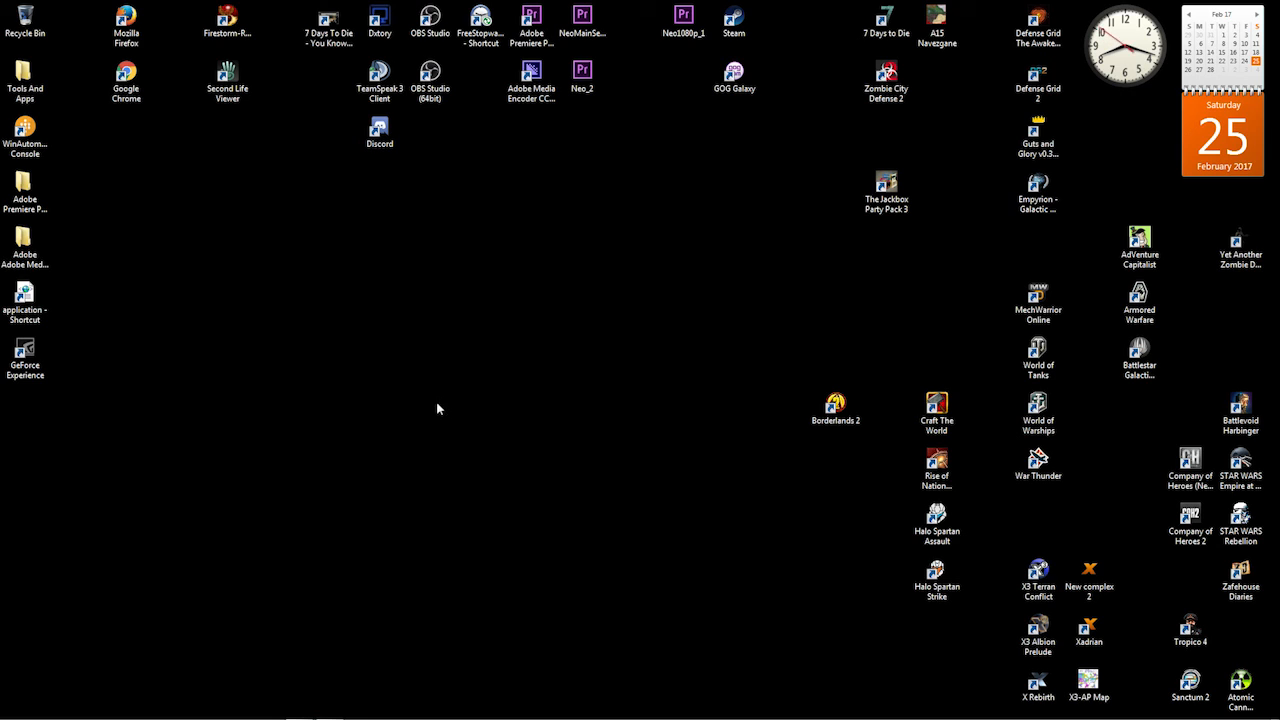
- Switch to Google Chrome, open YouTube from the bookmarks and go to the own channel page
{"action": "mouse_move", "coordinate": [292, 712]}
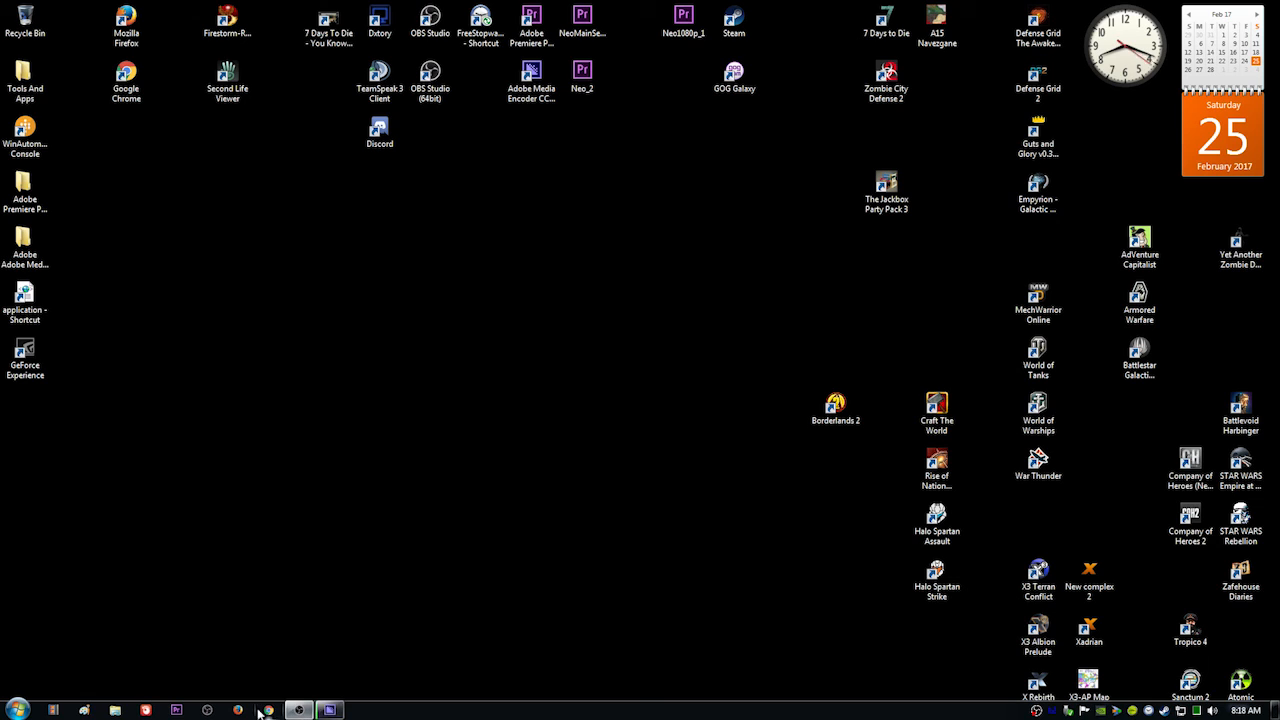
{"action": "left_click", "coordinate": [267, 711]}
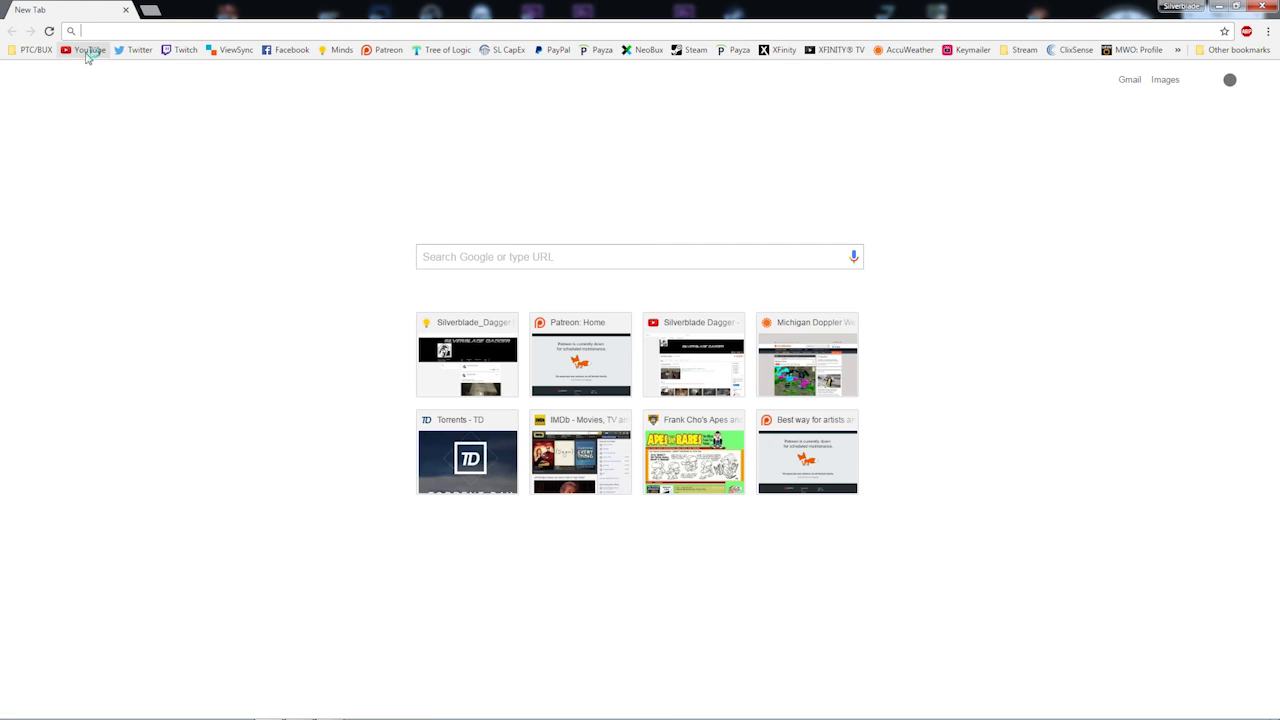
{"action": "left_click", "coordinate": [86, 49]}
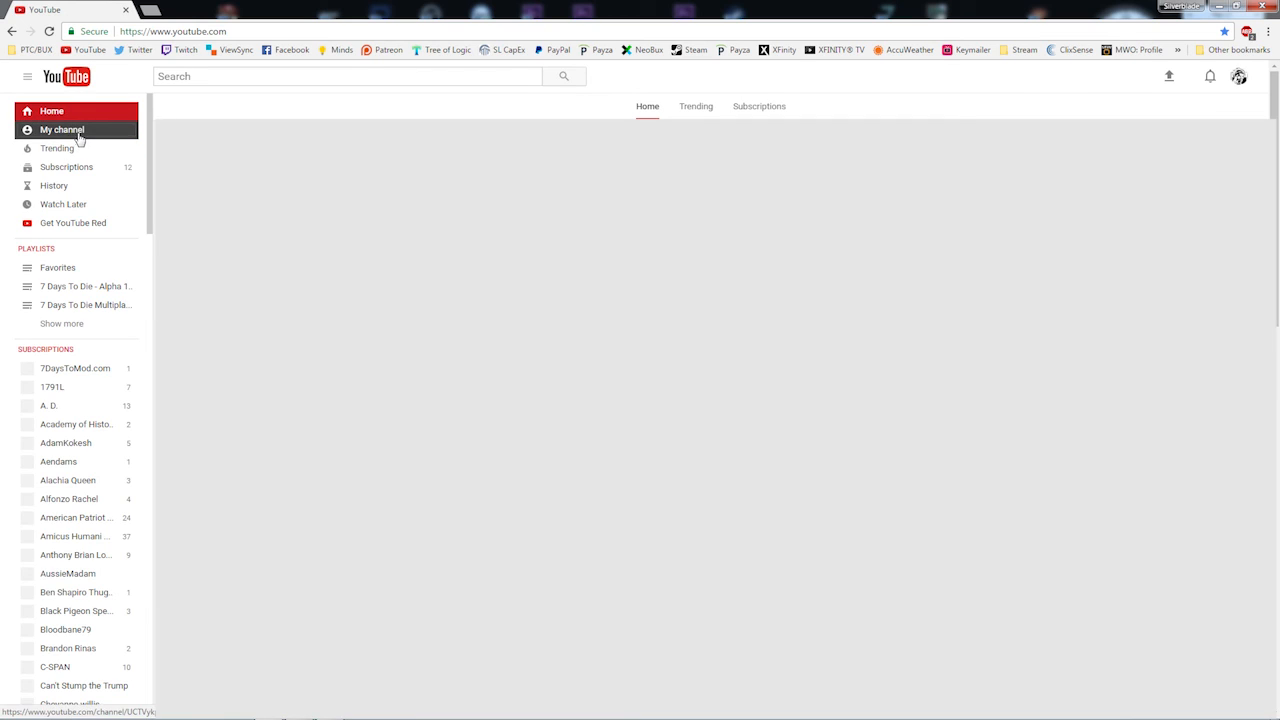
{"action": "left_click", "coordinate": [62, 130]}
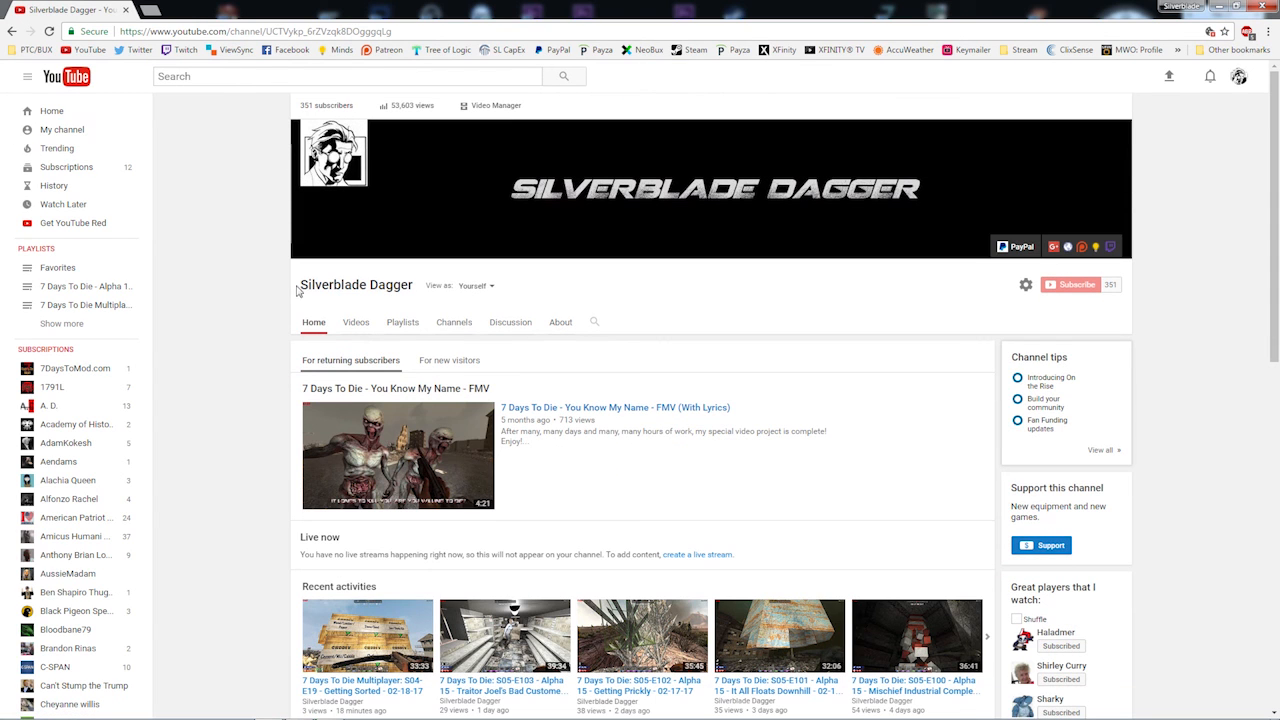
- Examine the channel home page's sections, from Recent activities and Uploads to Past live streams, playlists and the Streamed Video Archive
{"action": "scroll", "coordinate": [755, 497], "scroll_direction": "down", "scroll_amount": 2}
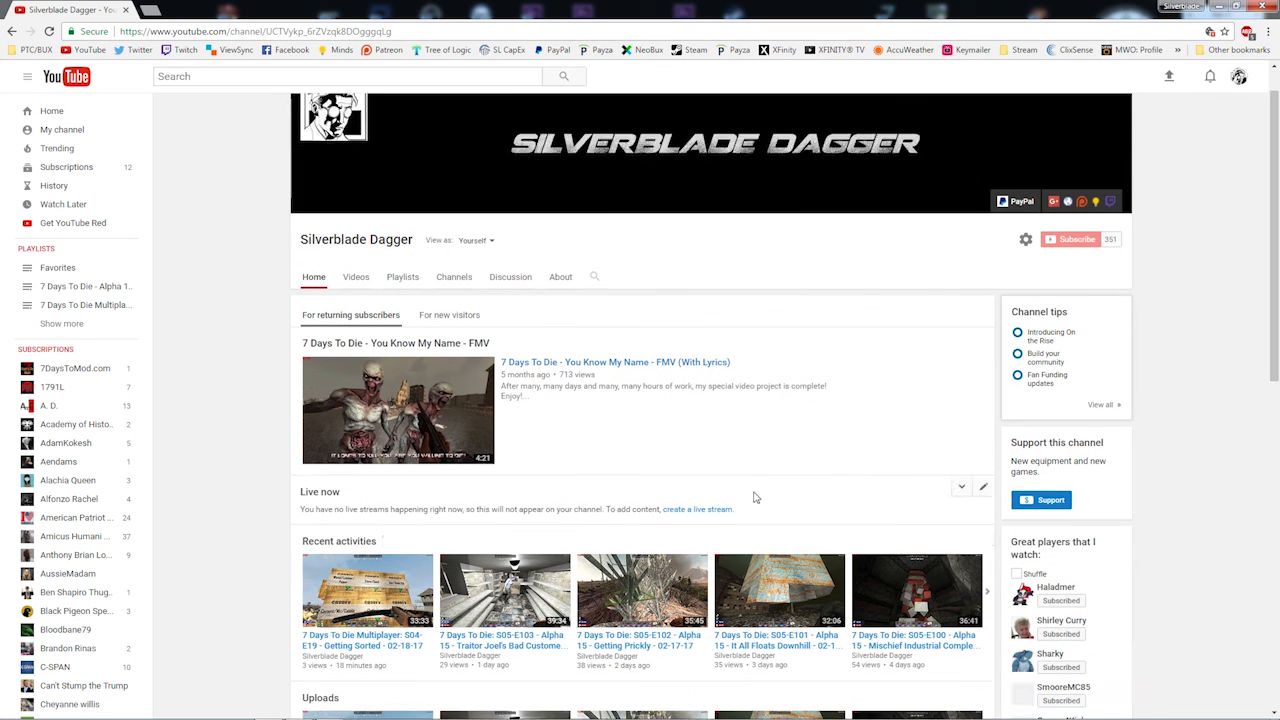
{"action": "scroll", "coordinate": [574, 437], "scroll_direction": "down", "scroll_amount": 3}
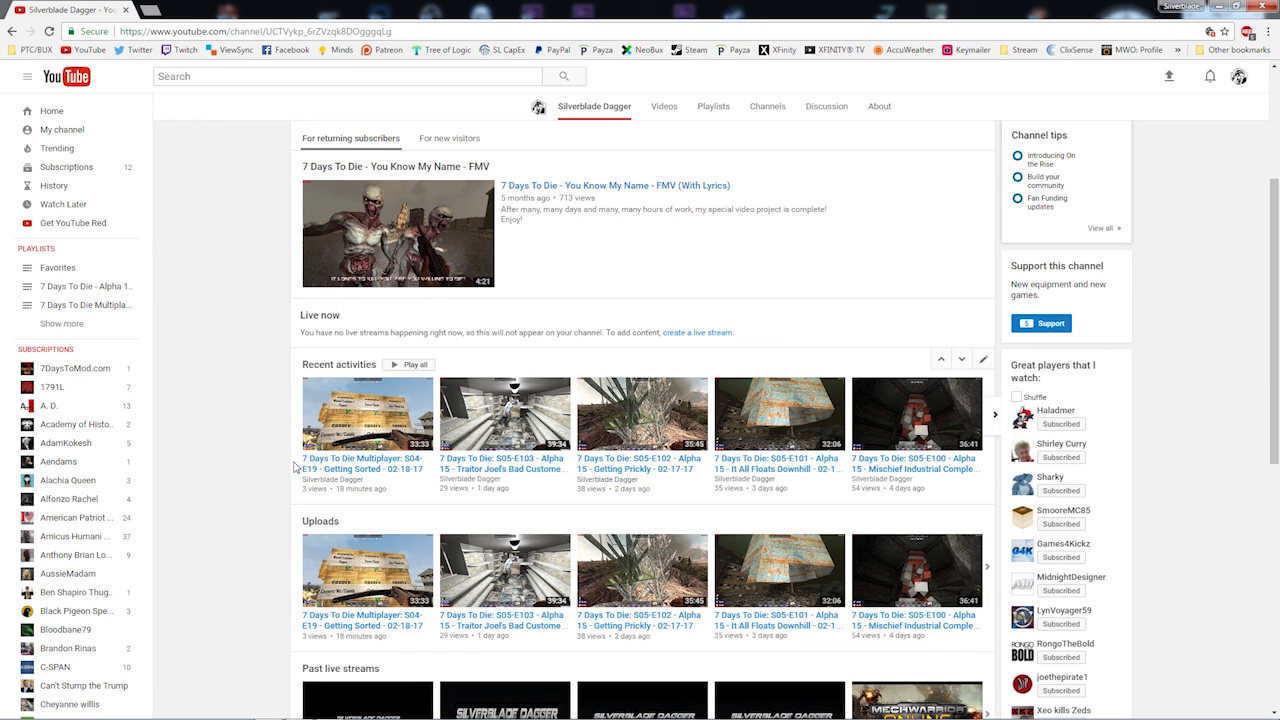
{"action": "scroll", "coordinate": [326, 440], "scroll_direction": "down", "scroll_amount": 1}
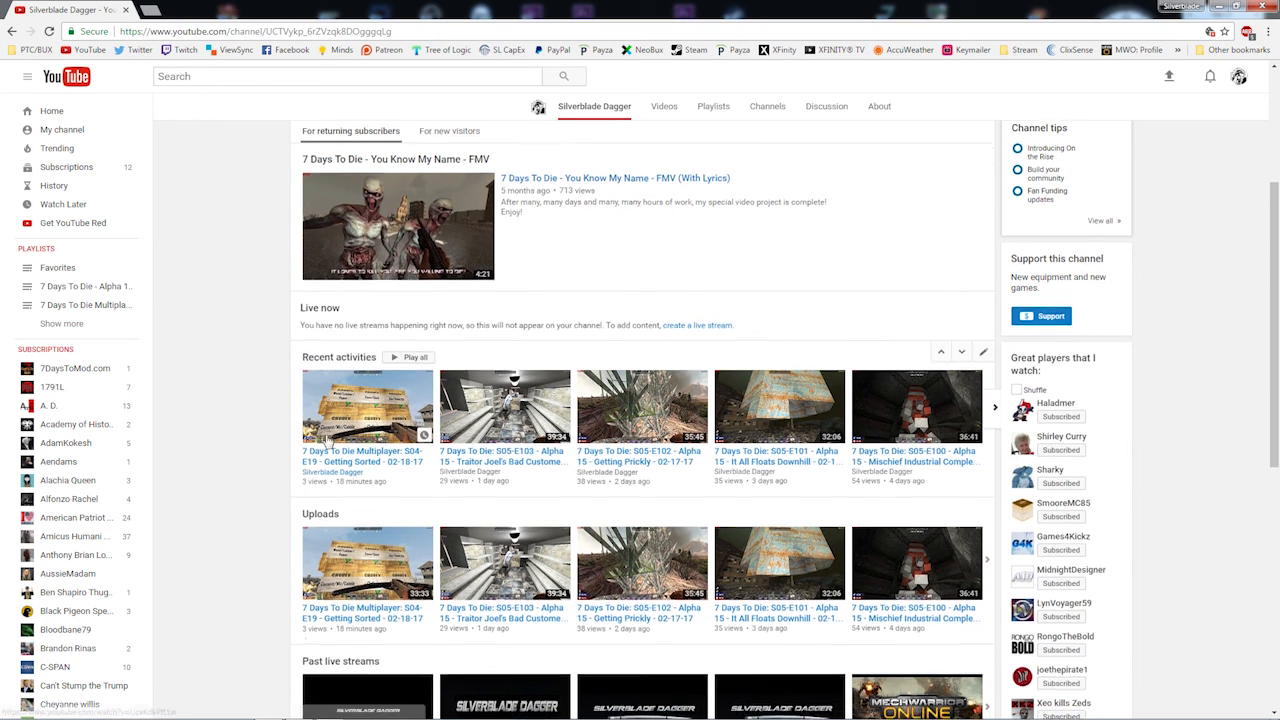
{"action": "scroll", "coordinate": [326, 440], "scroll_direction": "down", "scroll_amount": 3}
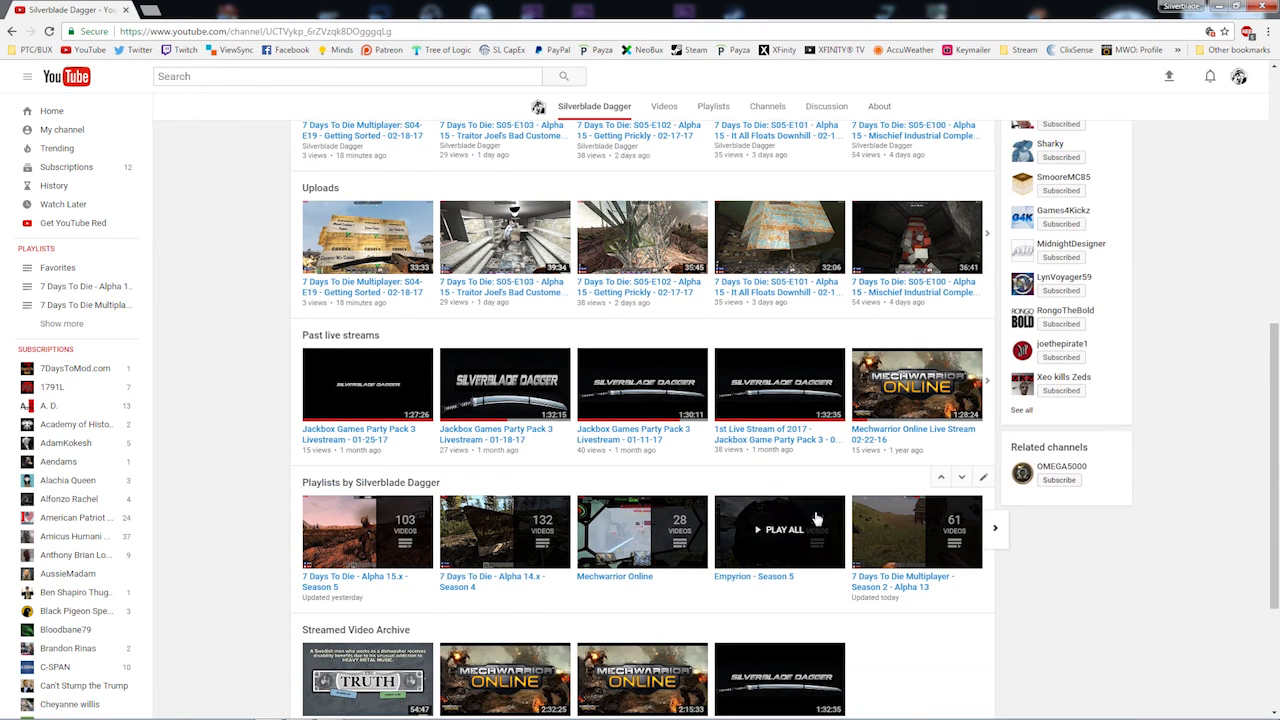
{"action": "scroll", "coordinate": [231, 431], "scroll_direction": "down", "scroll_amount": 1}
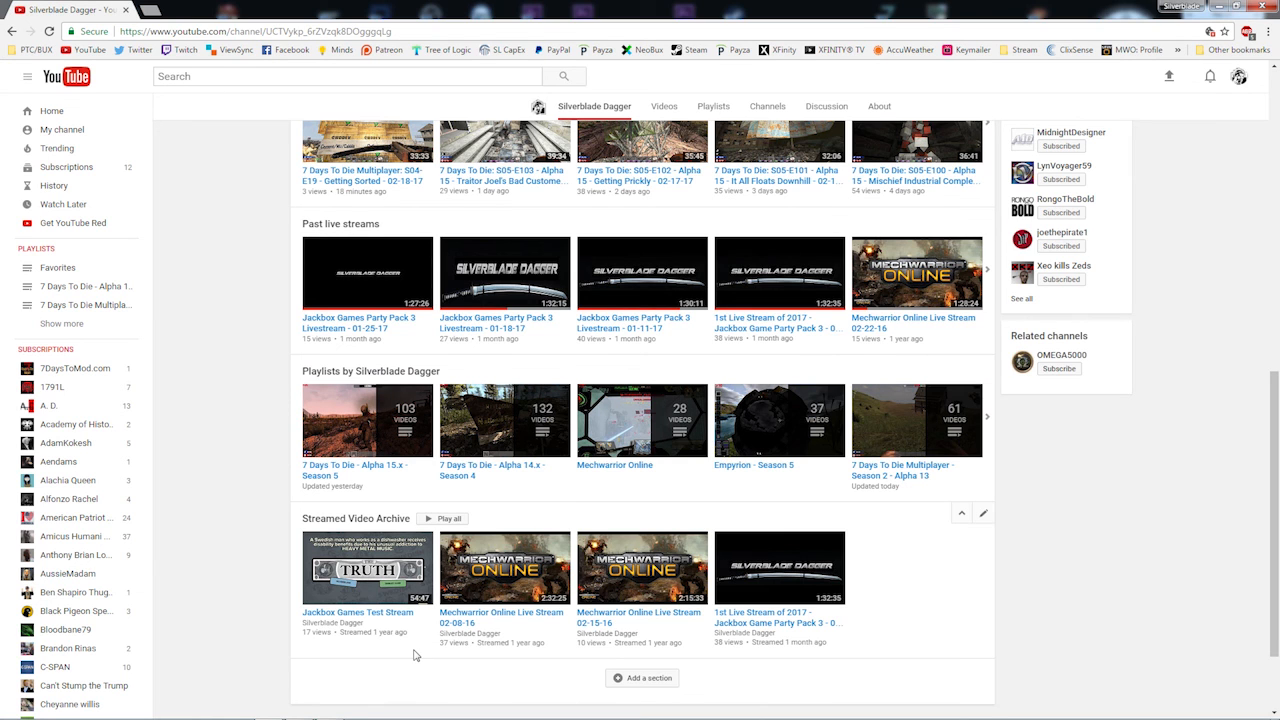
{"action": "scroll", "coordinate": [700, 518], "scroll_direction": "up", "scroll_amount": 2}
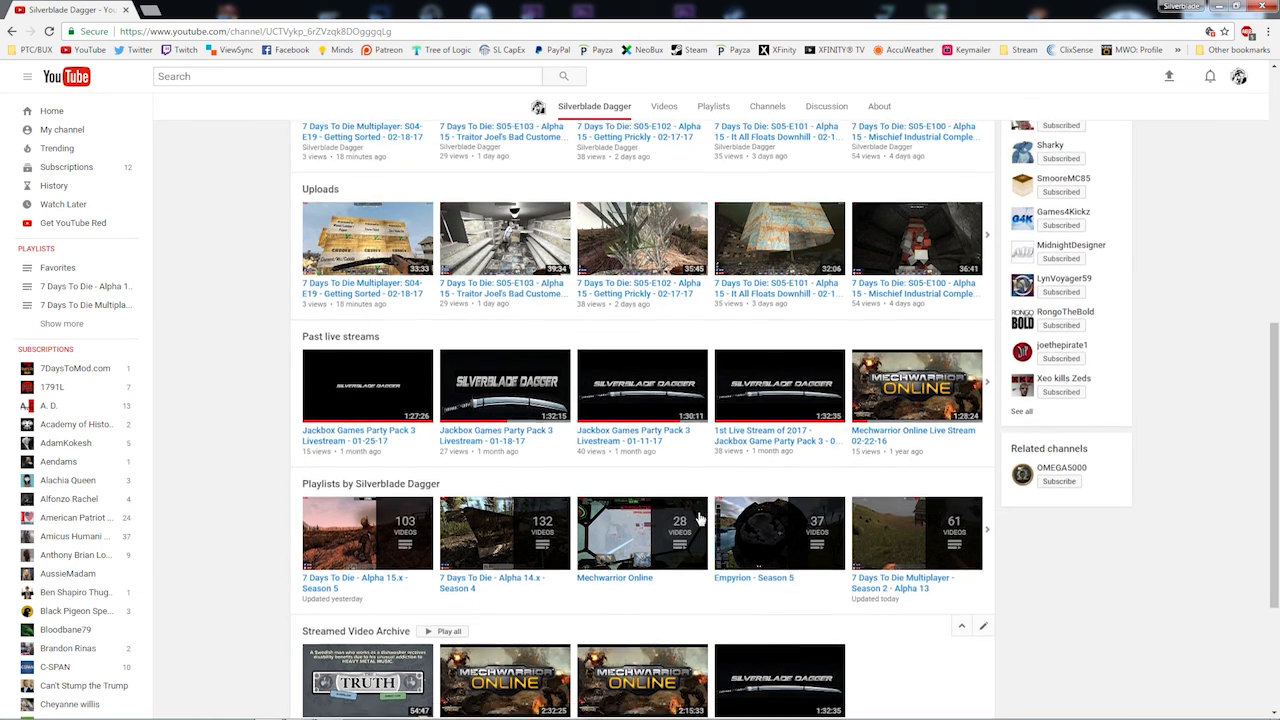
{"action": "scroll", "coordinate": [700, 518], "scroll_direction": "up", "scroll_amount": 5}
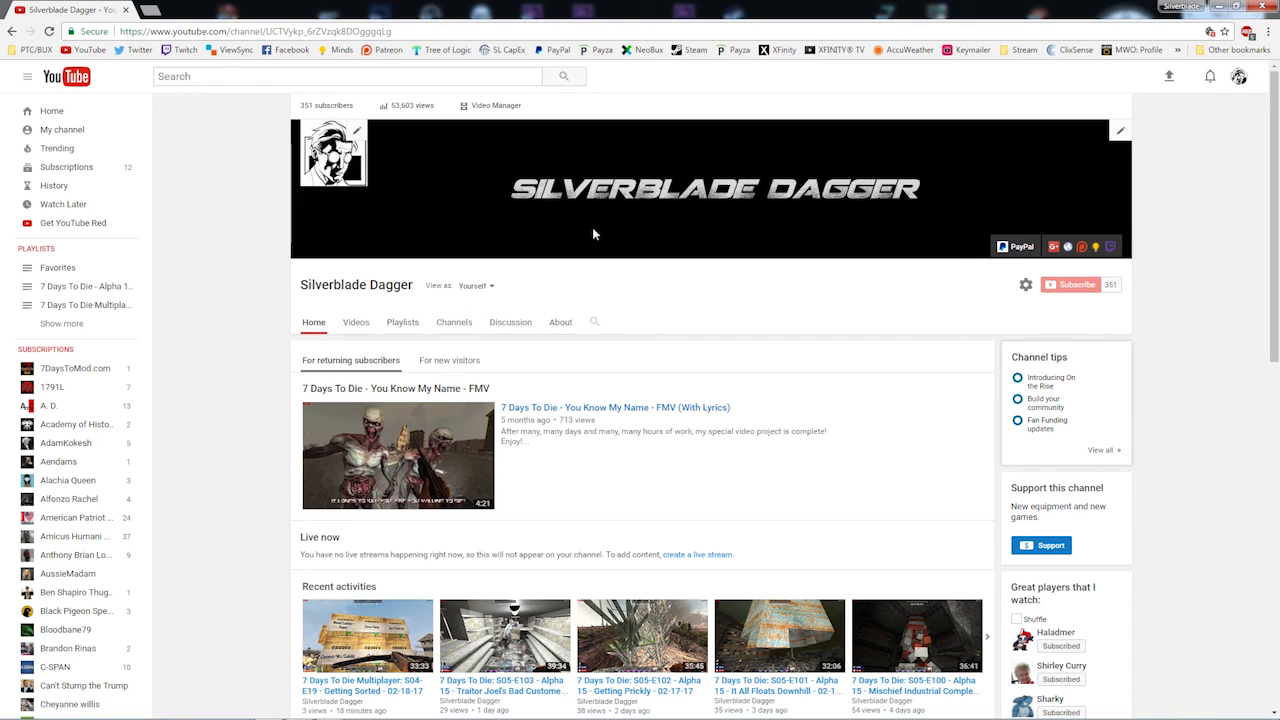
{"action": "scroll", "coordinate": [561, 267], "scroll_direction": "down", "scroll_amount": 3}
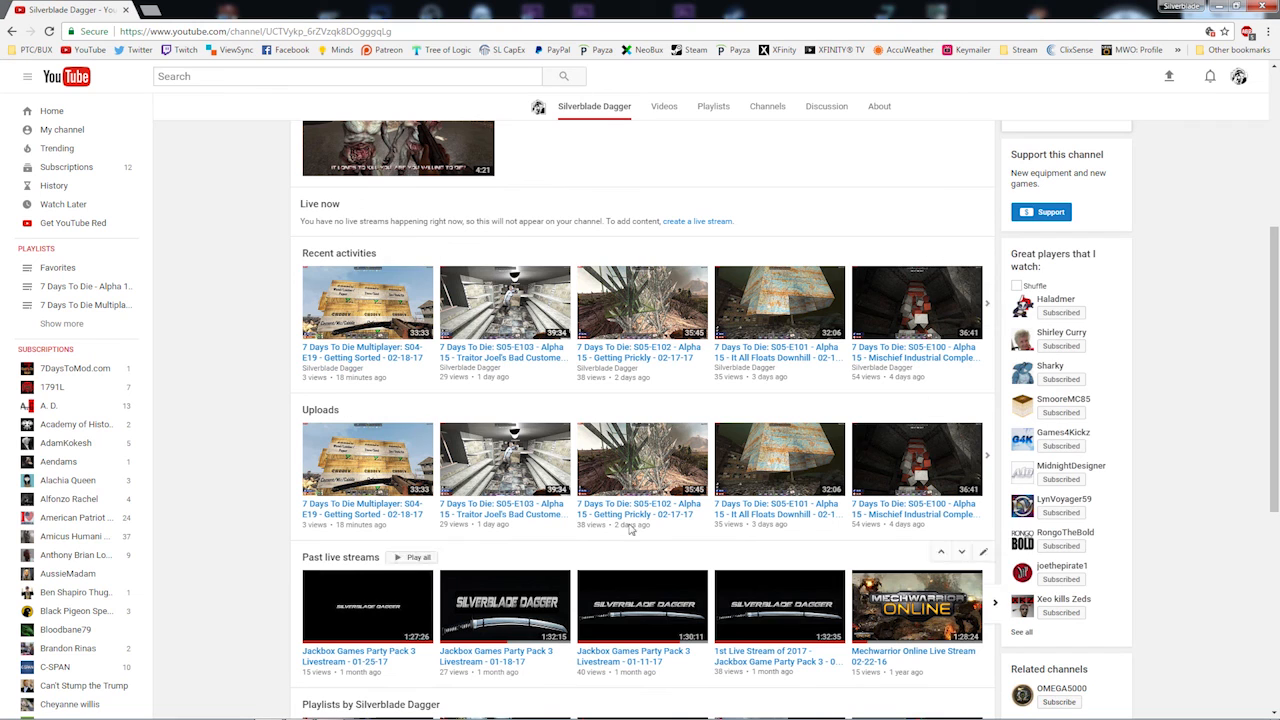
{"action": "scroll", "coordinate": [630, 630], "scroll_direction": "down", "scroll_amount": 2}
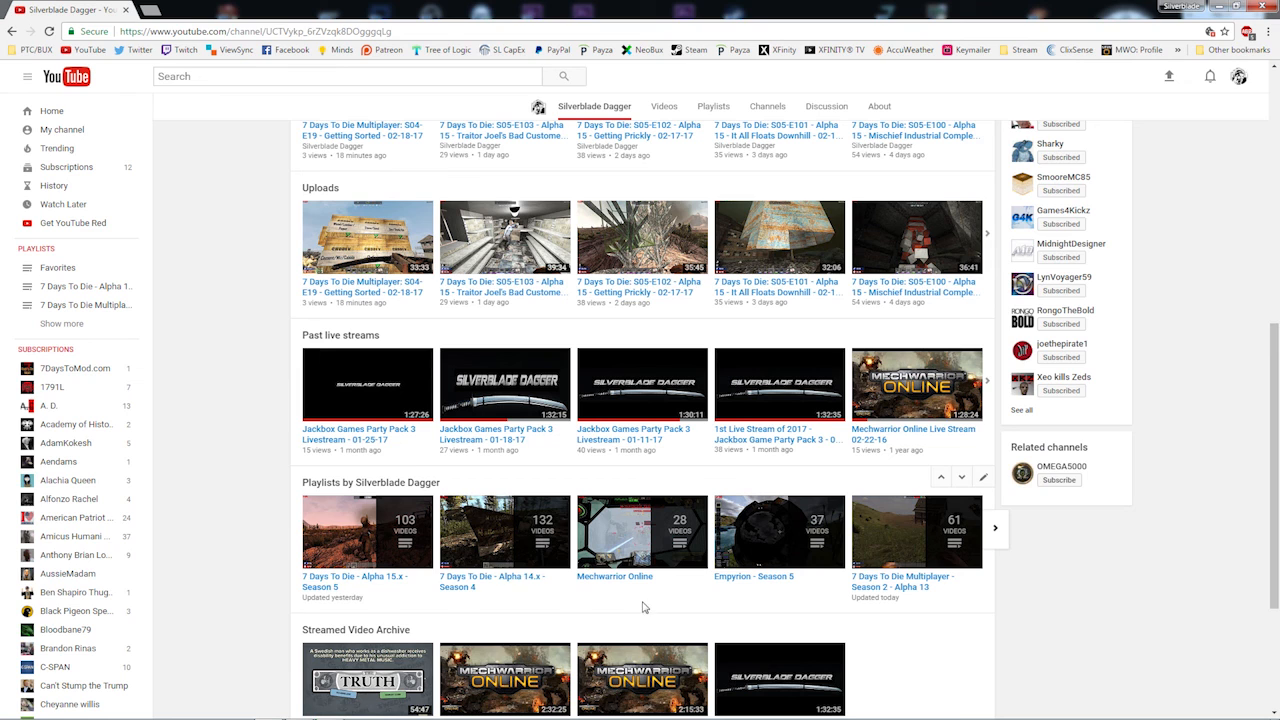
{"action": "scroll", "coordinate": [452, 530], "scroll_direction": "up", "scroll_amount": 2}
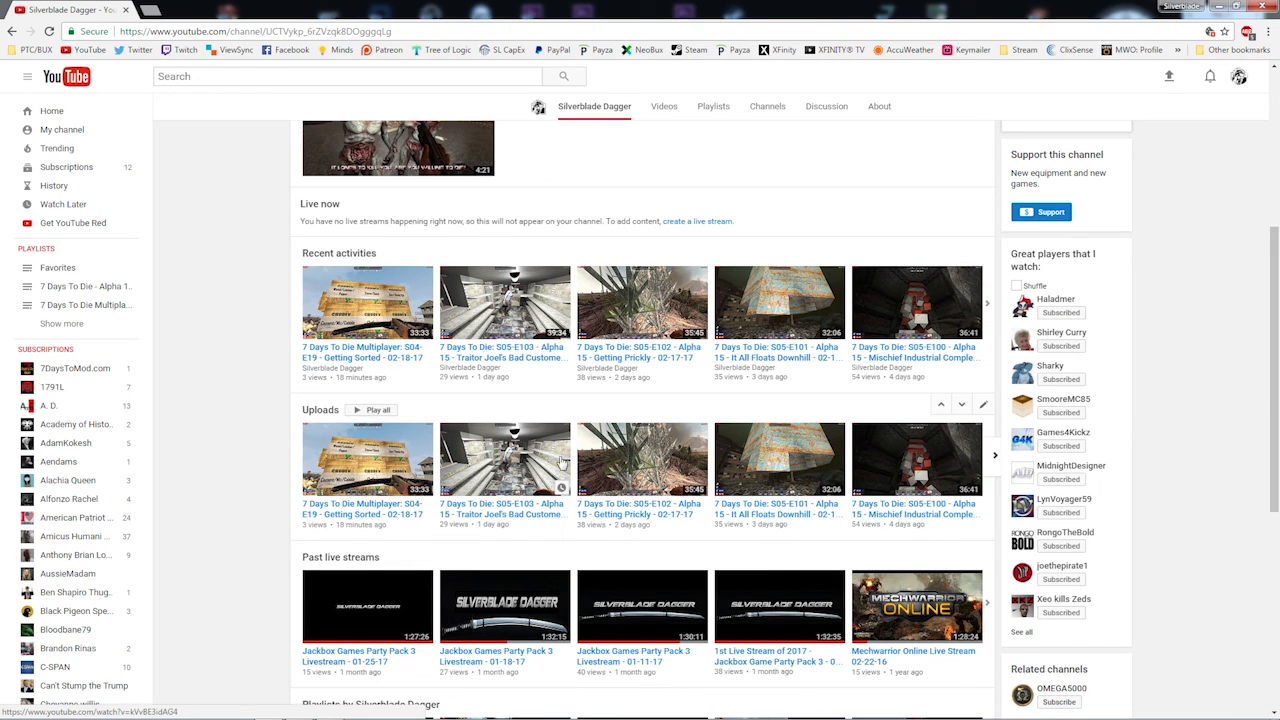
{"action": "scroll", "coordinate": [557, 457], "scroll_direction": "down", "scroll_amount": 2}
{"action": "scroll", "coordinate": [561, 462], "scroll_direction": "up", "scroll_amount": 6}
{"action": "scroll", "coordinate": [561, 462], "scroll_direction": "down", "scroll_amount": 5}
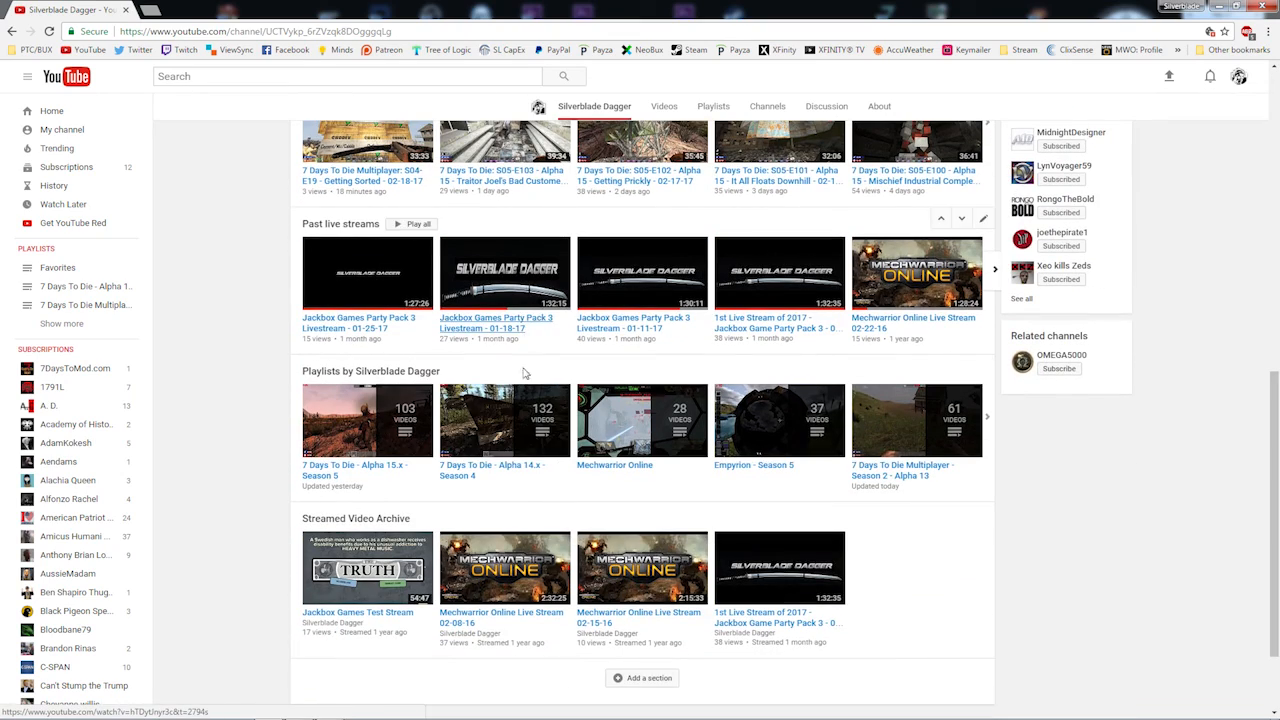
{"action": "scroll", "coordinate": [509, 371], "scroll_direction": "up", "scroll_amount": 2}
{"action": "scroll", "coordinate": [509, 371], "scroll_direction": "down", "scroll_amount": 4}
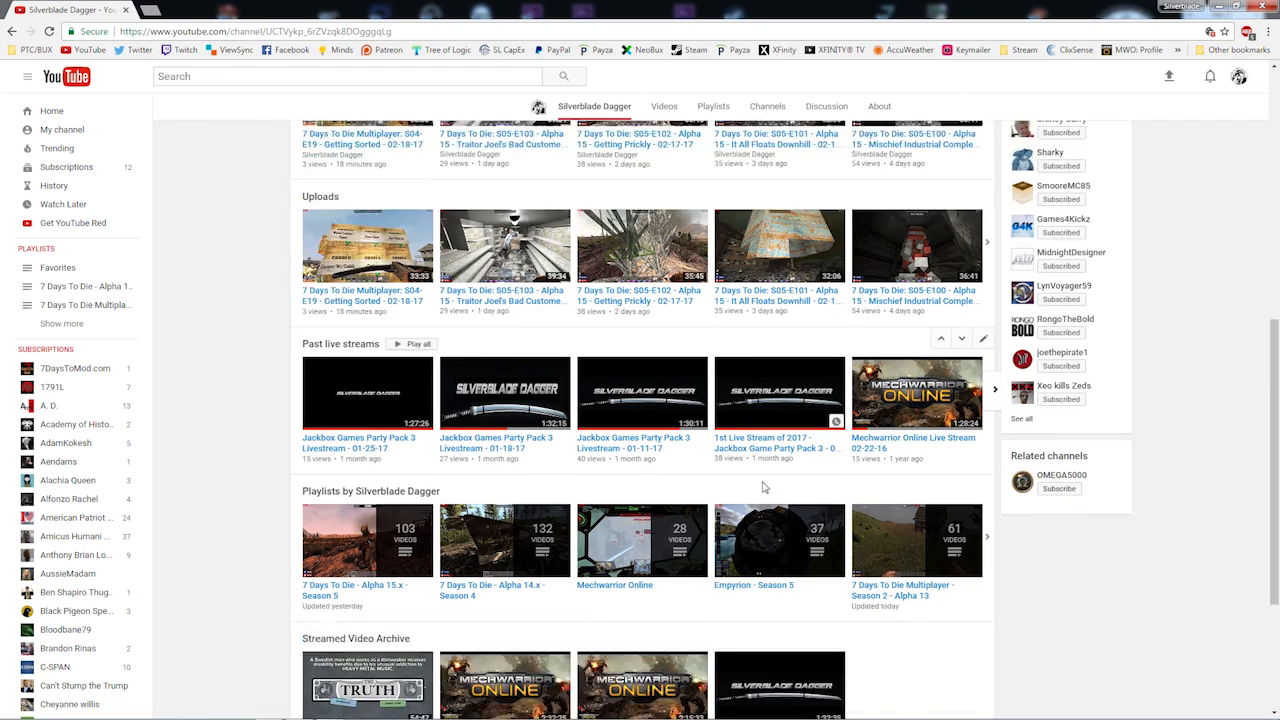
- Open the form for adding a channel section, examine its content types and the existing playlists, and cancel the new section
{"action": "scroll", "coordinate": [645, 620], "scroll_direction": "down", "scroll_amount": 1}
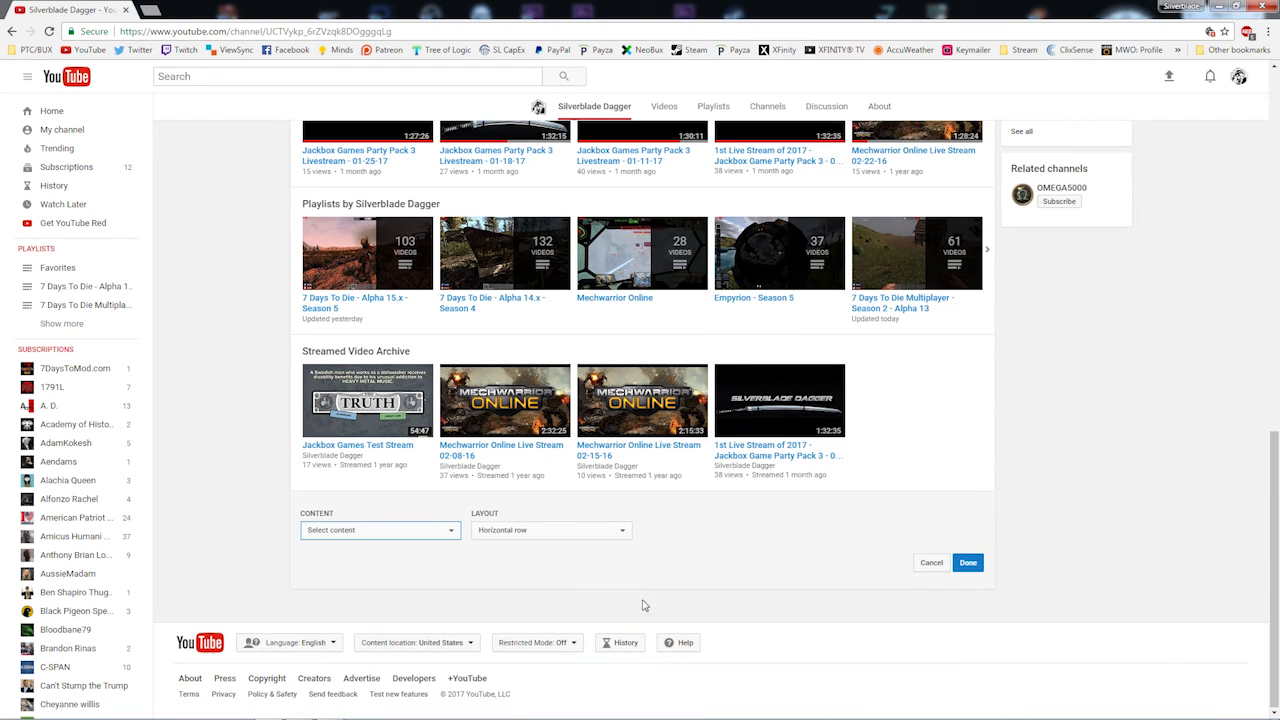
{"action": "left_click", "coordinate": [443, 531]}
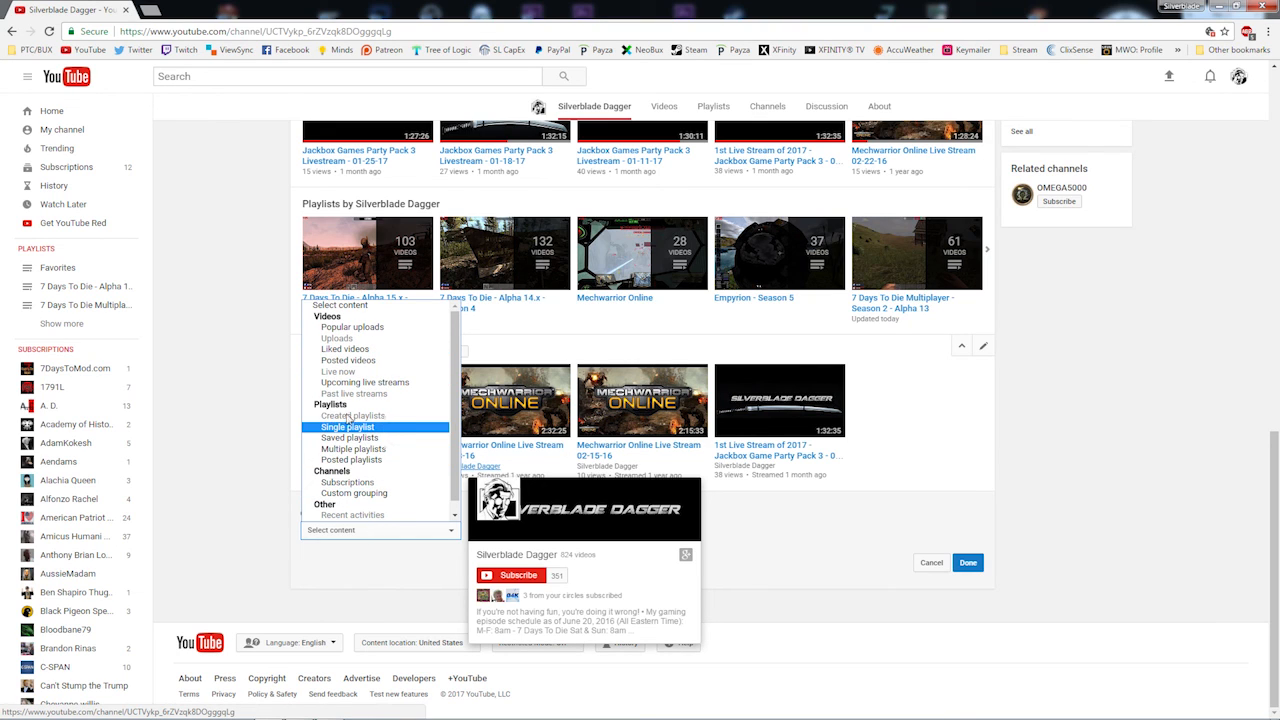
{"action": "left_click", "coordinate": [258, 524]}
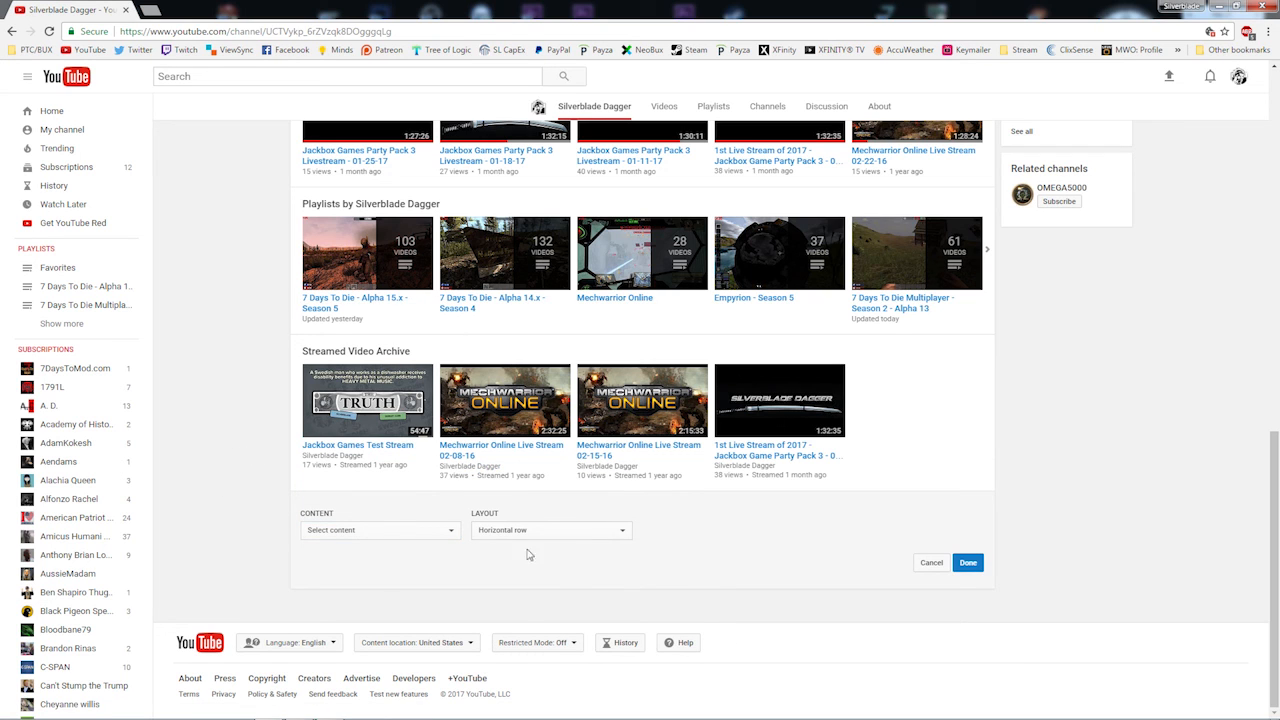
{"action": "scroll", "coordinate": [727, 558], "scroll_direction": "up", "scroll_amount": 2}
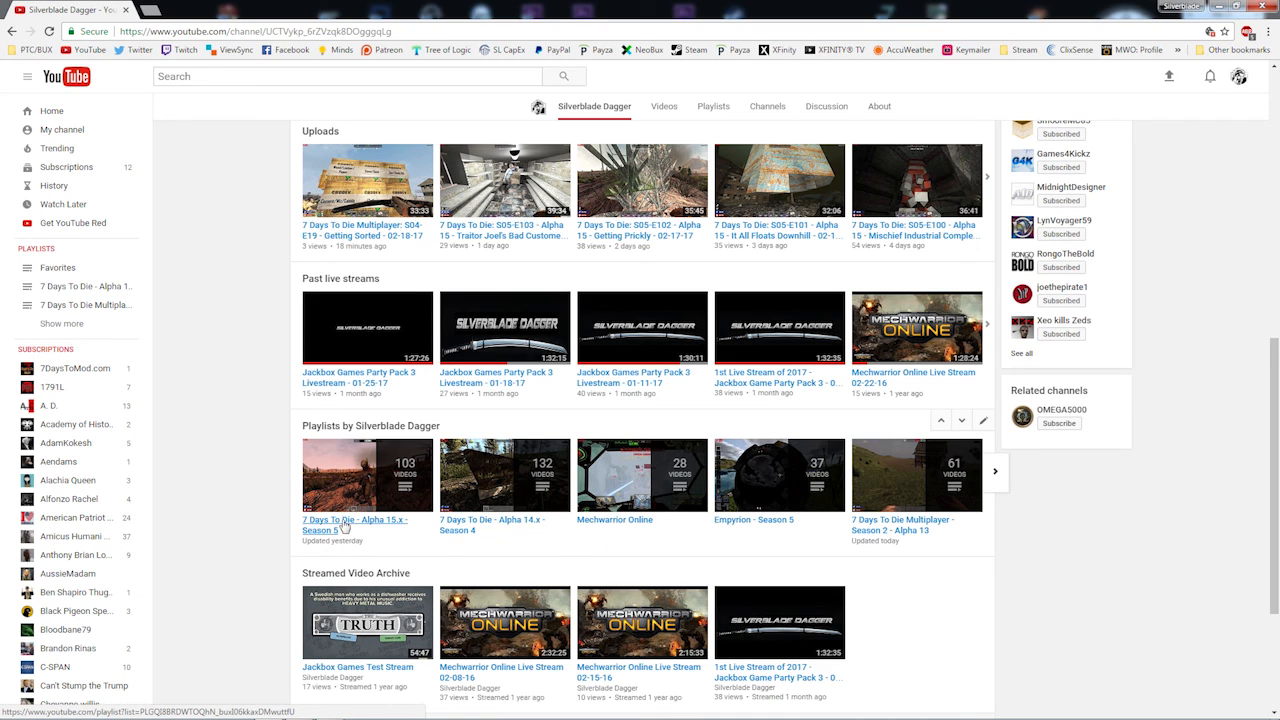
{"action": "mouse_move", "coordinate": [366, 506]}
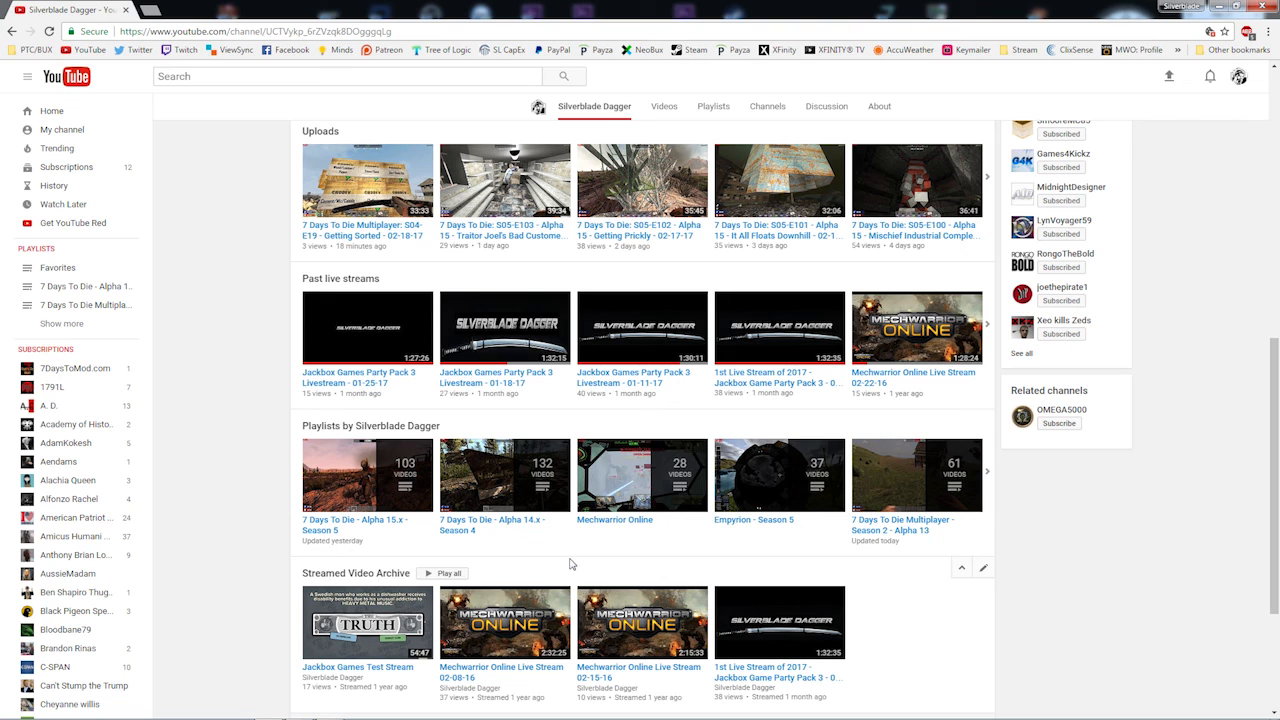
{"action": "scroll", "coordinate": [884, 597], "scroll_direction": "down", "scroll_amount": 3}
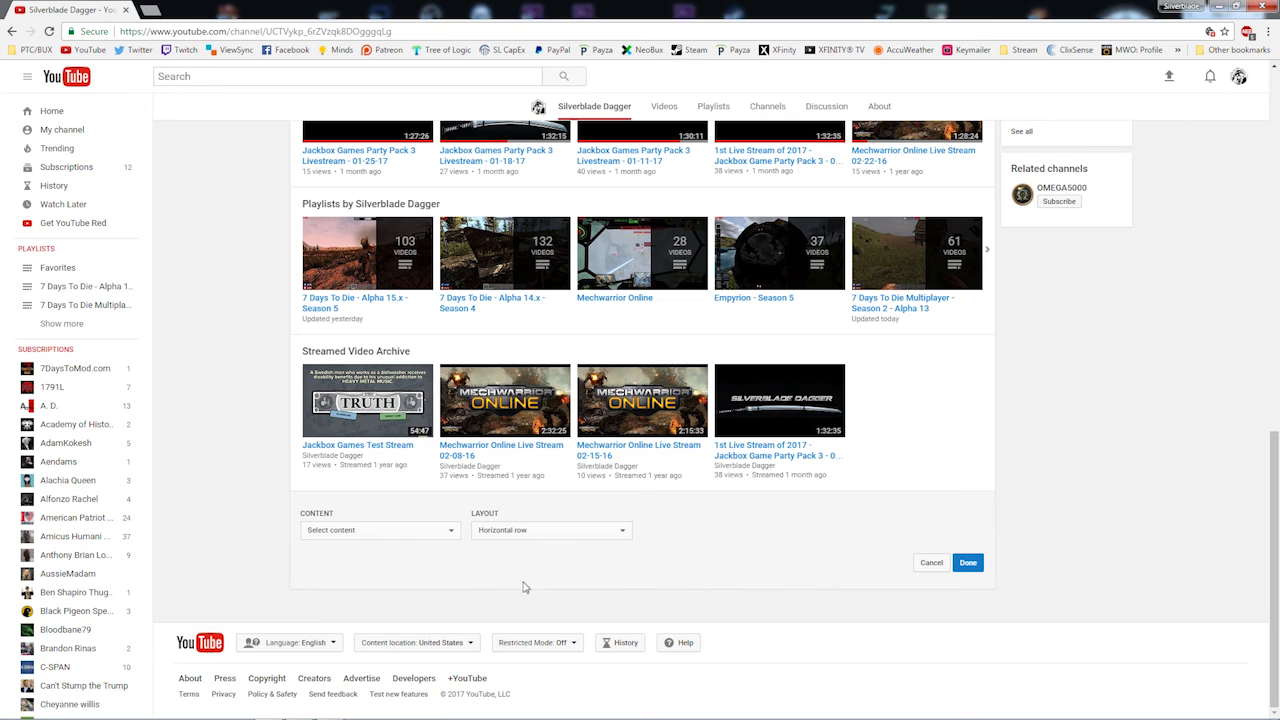
{"action": "left_click", "coordinate": [931, 562]}
- Review the episode titles in the channel's Recent activities and Uploads rows
{"action": "scroll", "coordinate": [509, 583], "scroll_direction": "up", "scroll_amount": 10}
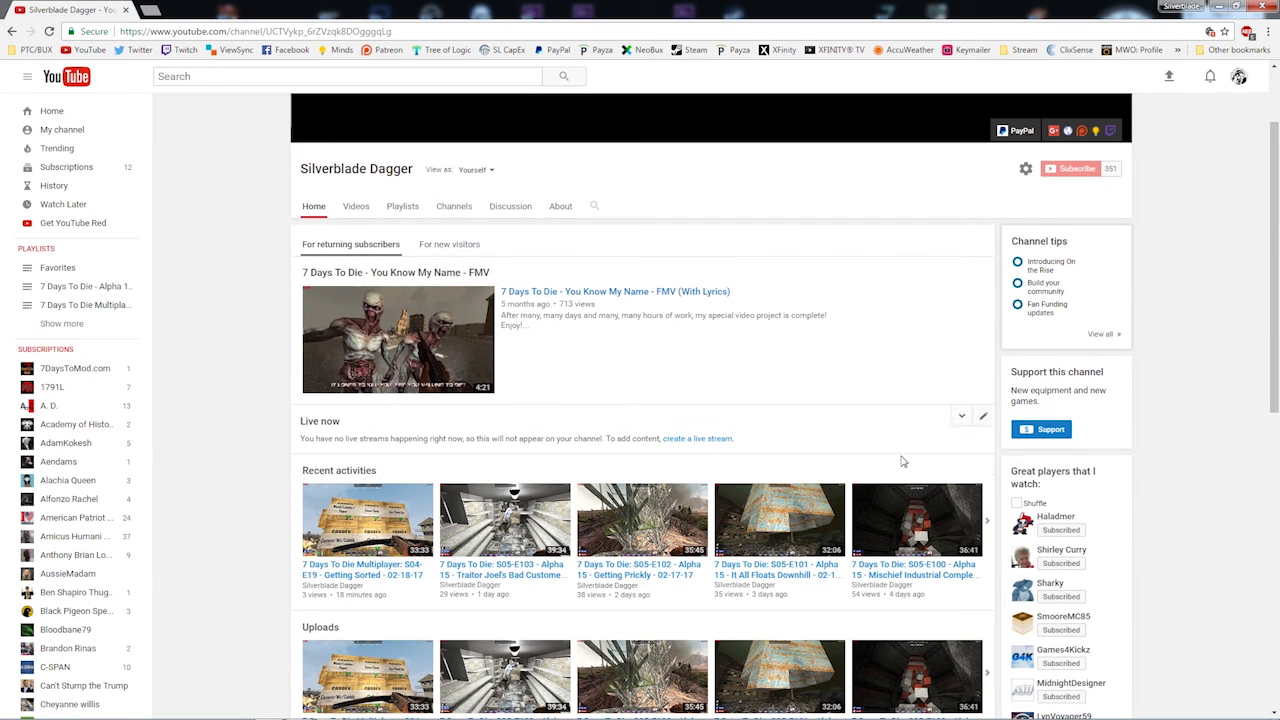
{"action": "scroll", "coordinate": [377, 345], "scroll_direction": "down", "scroll_amount": 3}
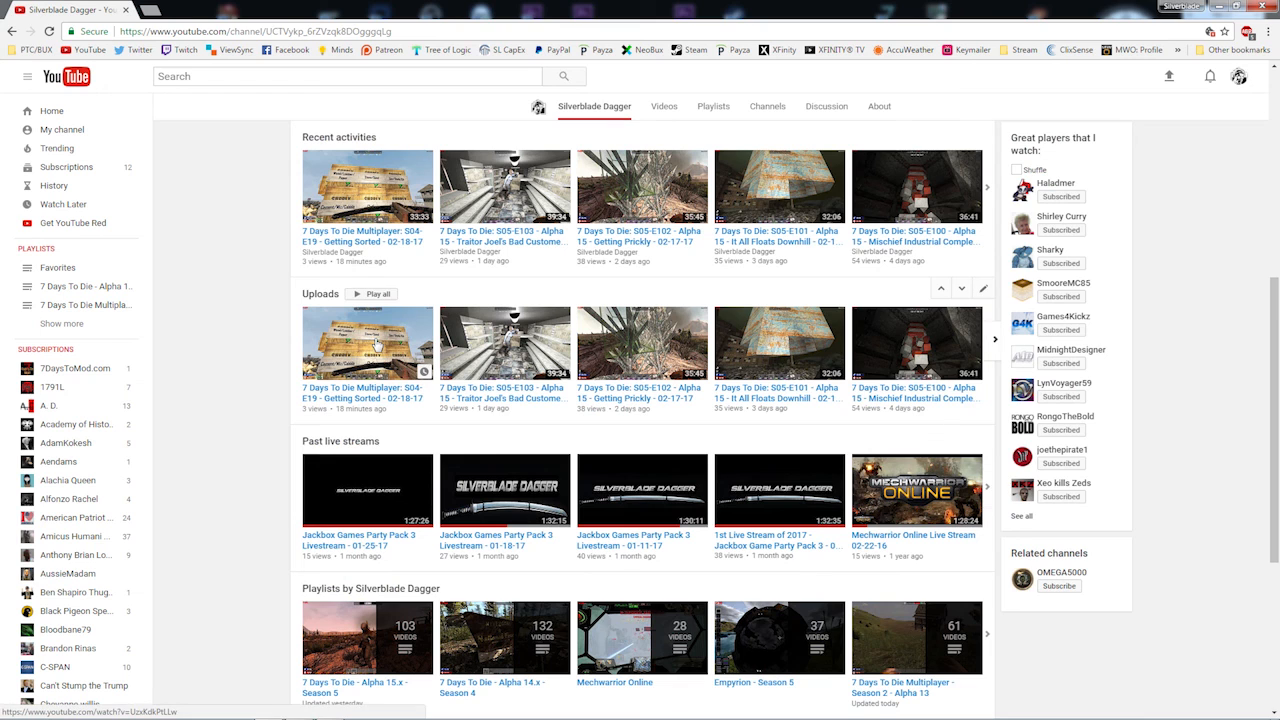
{"action": "scroll", "coordinate": [377, 345], "scroll_direction": "up", "scroll_amount": 2}
{"action": "scroll", "coordinate": [377, 345], "scroll_direction": "down", "scroll_amount": 2}
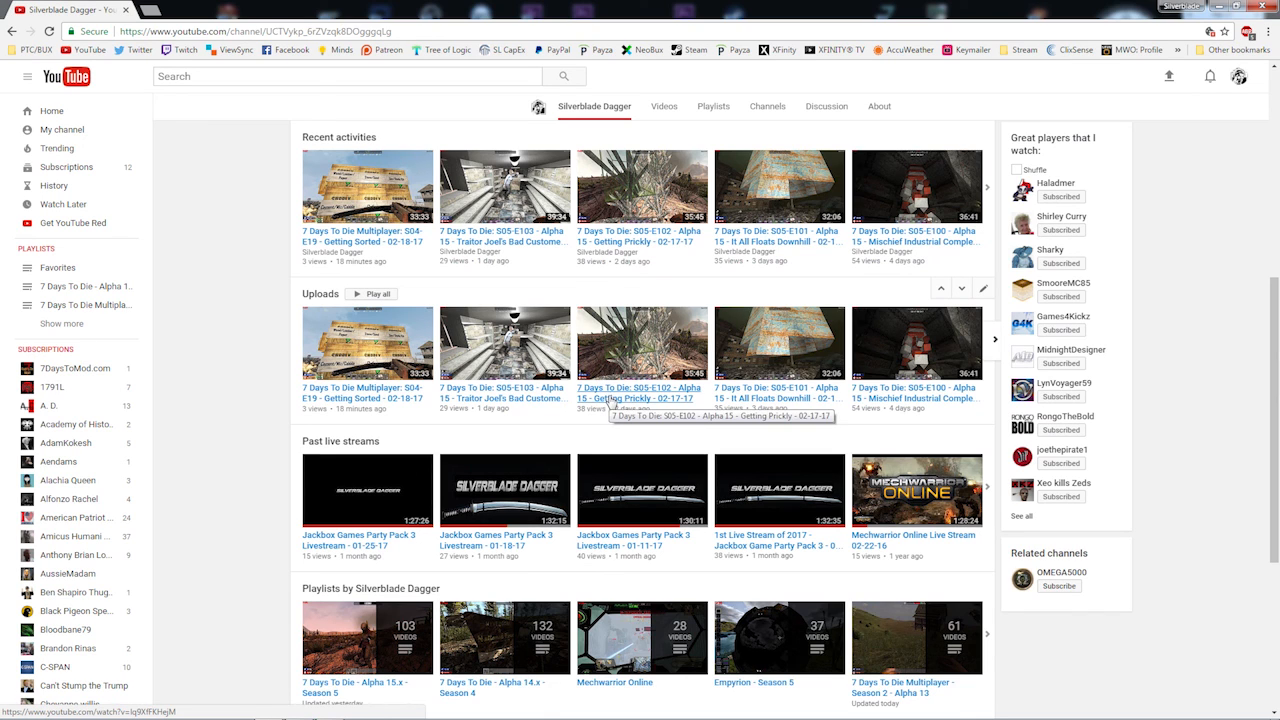
- Open the channel's full list of uploaded videos
{"action": "scroll", "coordinate": [629, 472], "scroll_direction": "up", "scroll_amount": 1}
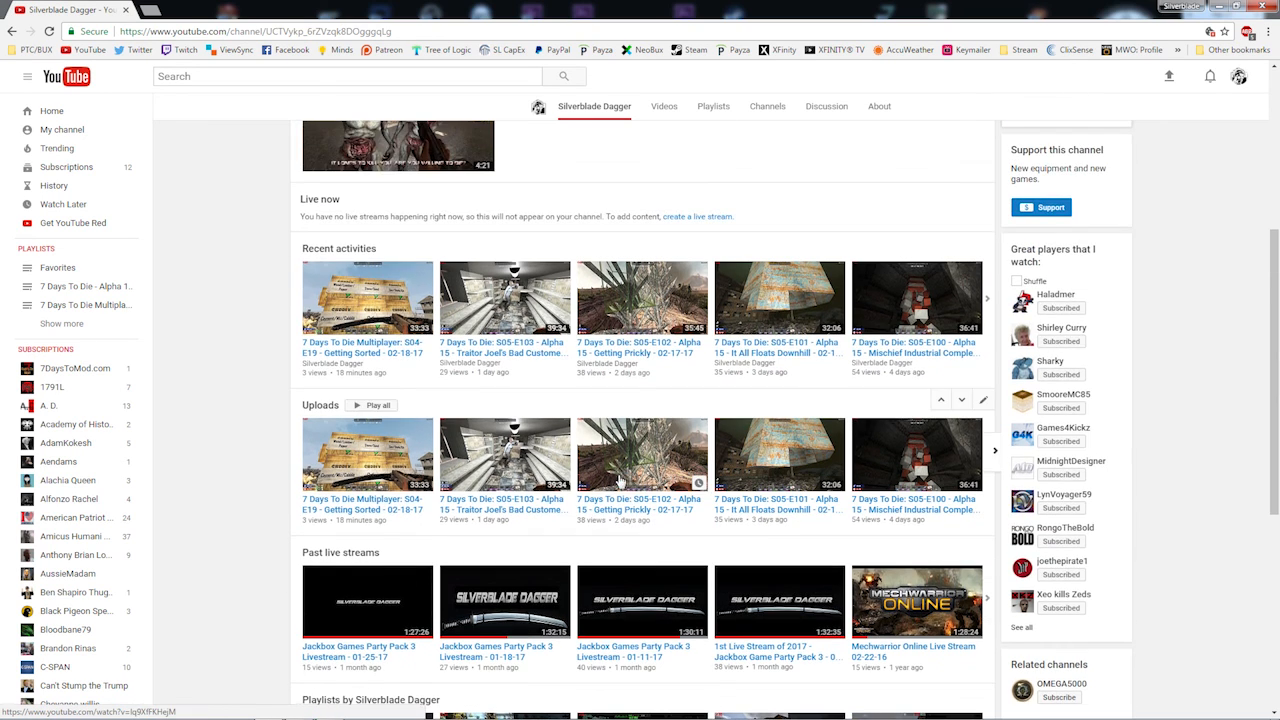
{"action": "scroll", "coordinate": [543, 497], "scroll_direction": "up", "scroll_amount": 2}
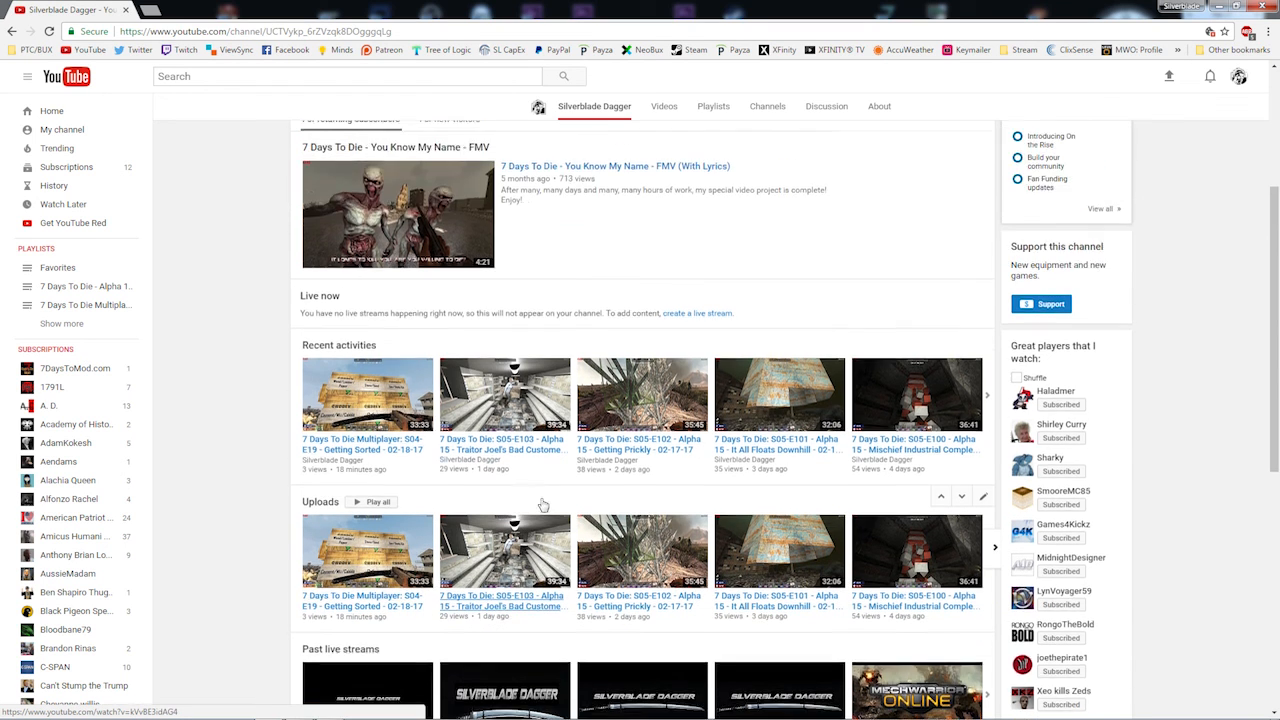
{"action": "left_click", "coordinate": [353, 206]}
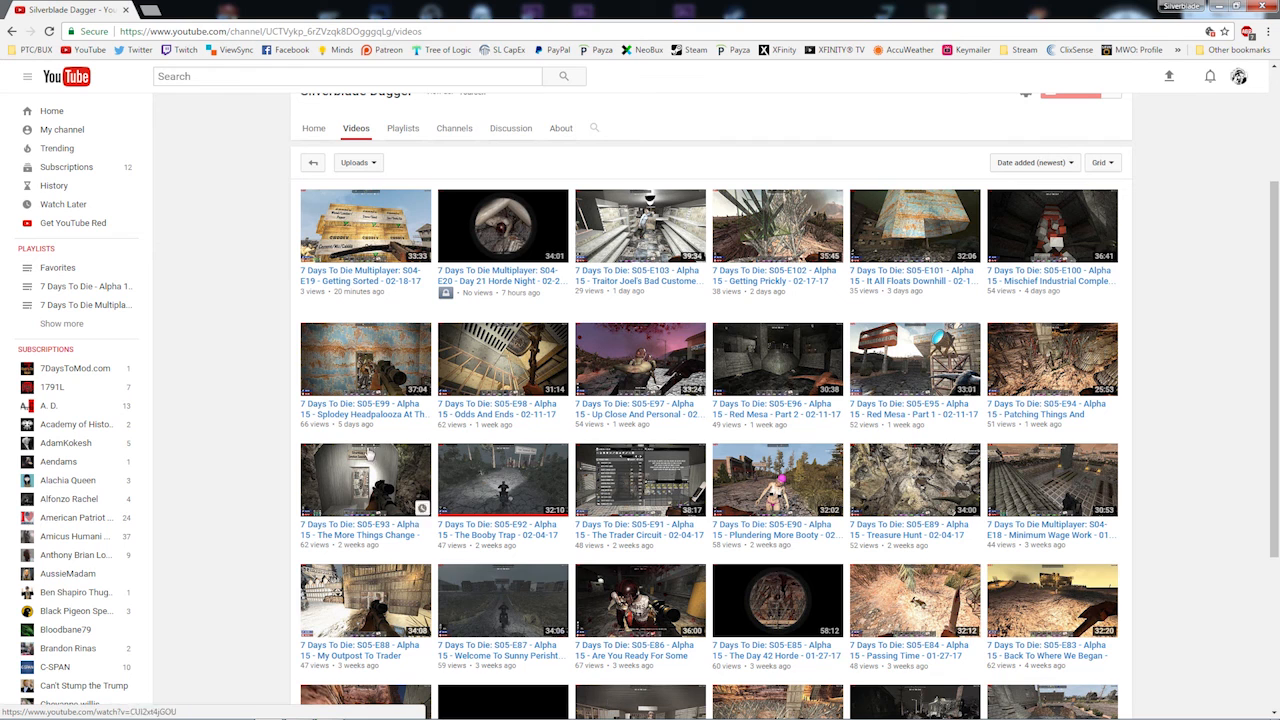
- Load more videos in the uploads list and review the older 7 Days To Die episodes and livestreams
{"action": "scroll", "coordinate": [780, 500], "scroll_direction": "down", "scroll_amount": 3}
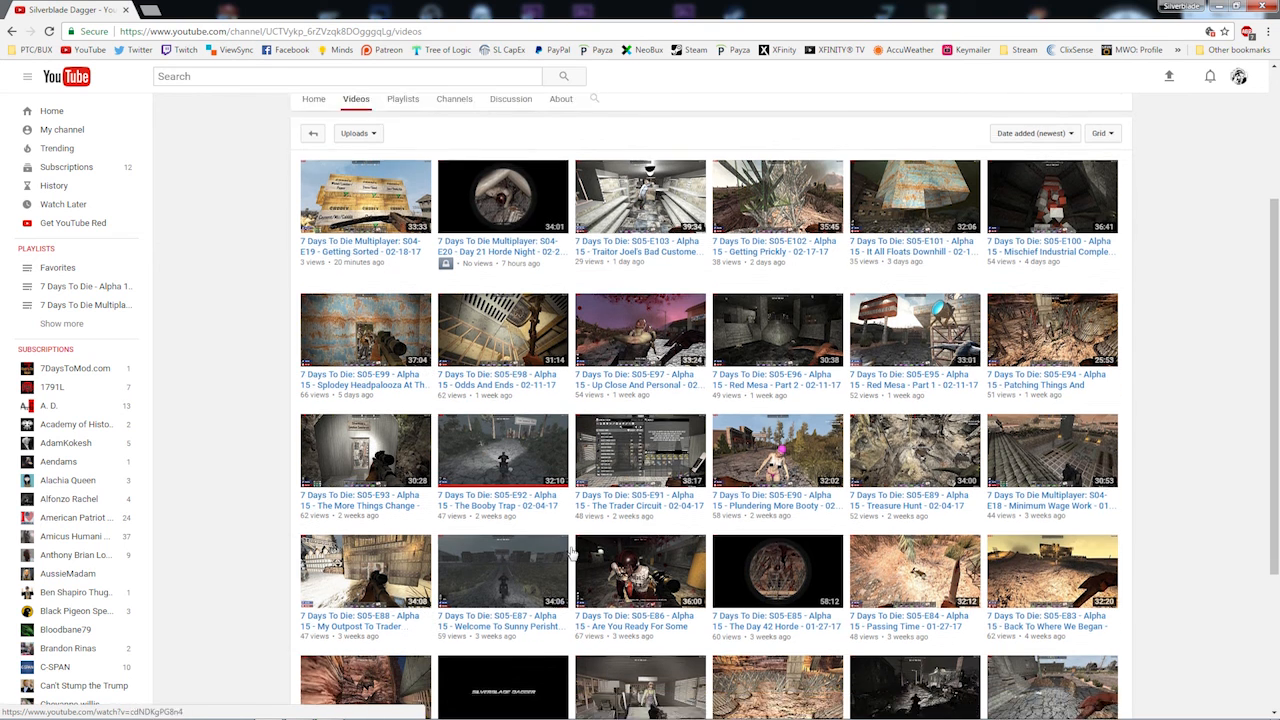
{"action": "left_click", "coordinate": [710, 566]}
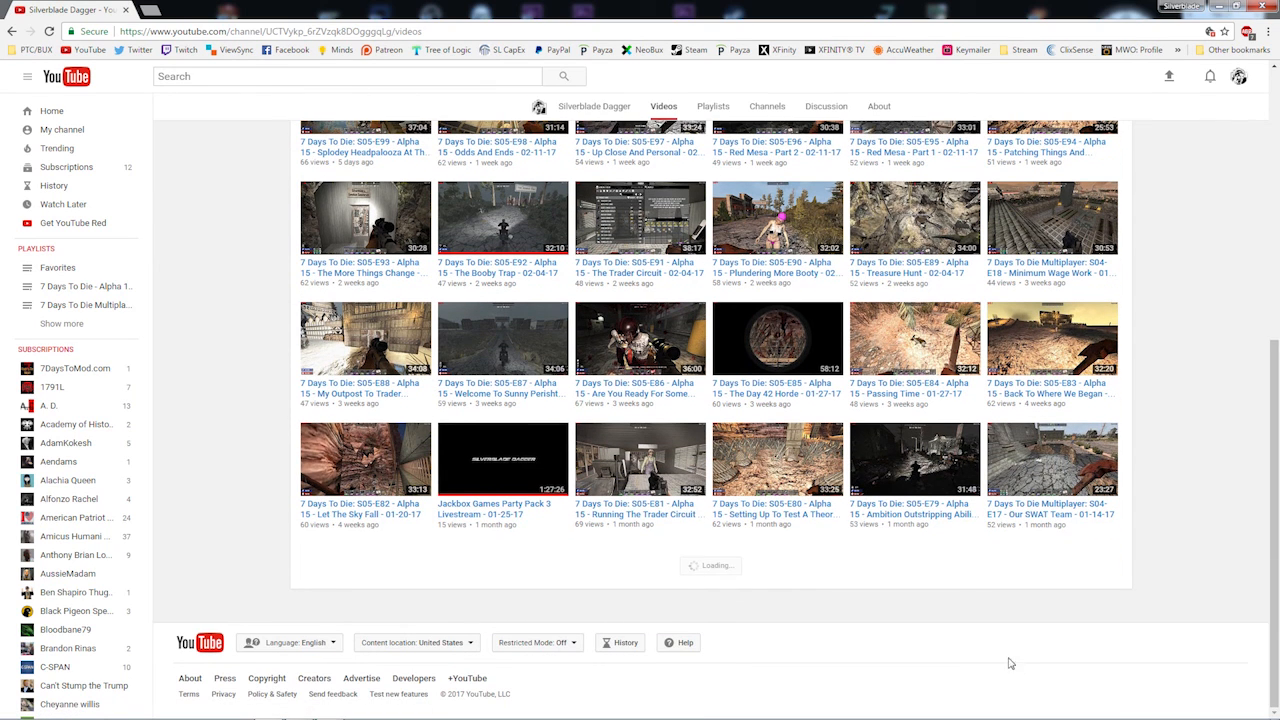
{"action": "scroll", "coordinate": [965, 640], "scroll_direction": "down", "scroll_amount": 6}
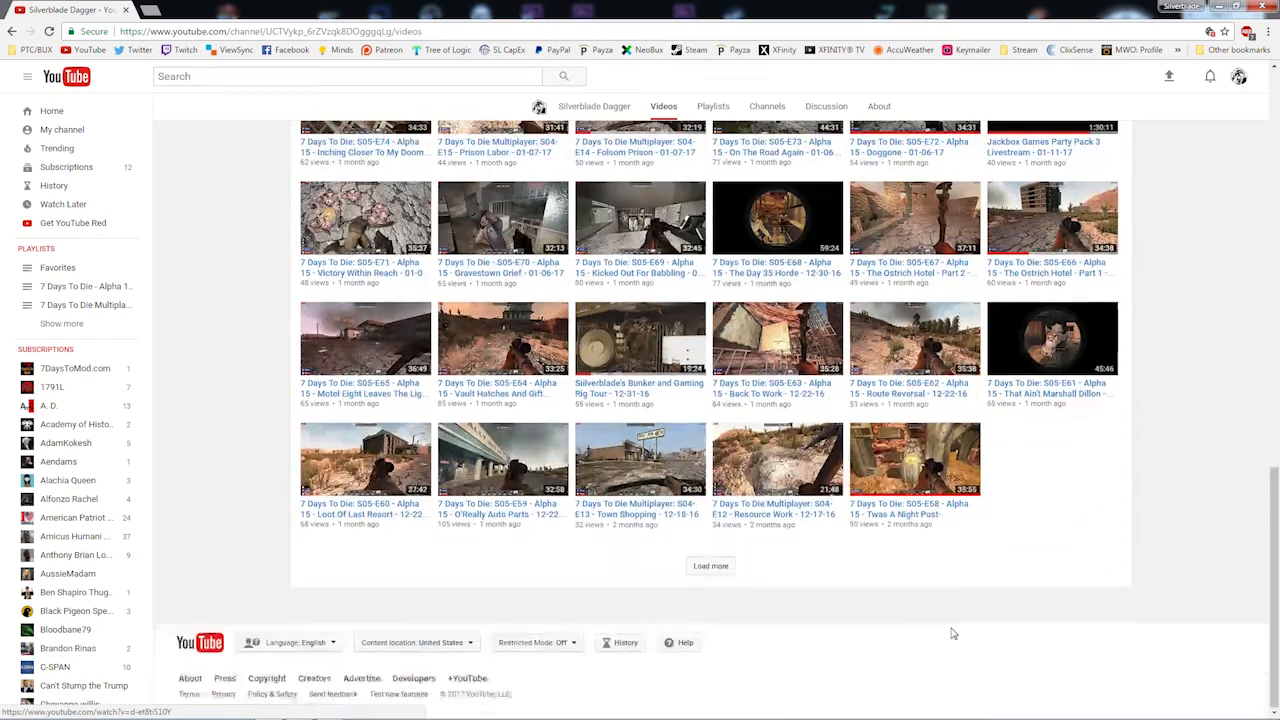
{"action": "scroll", "coordinate": [948, 630], "scroll_direction": "up", "scroll_amount": 2}
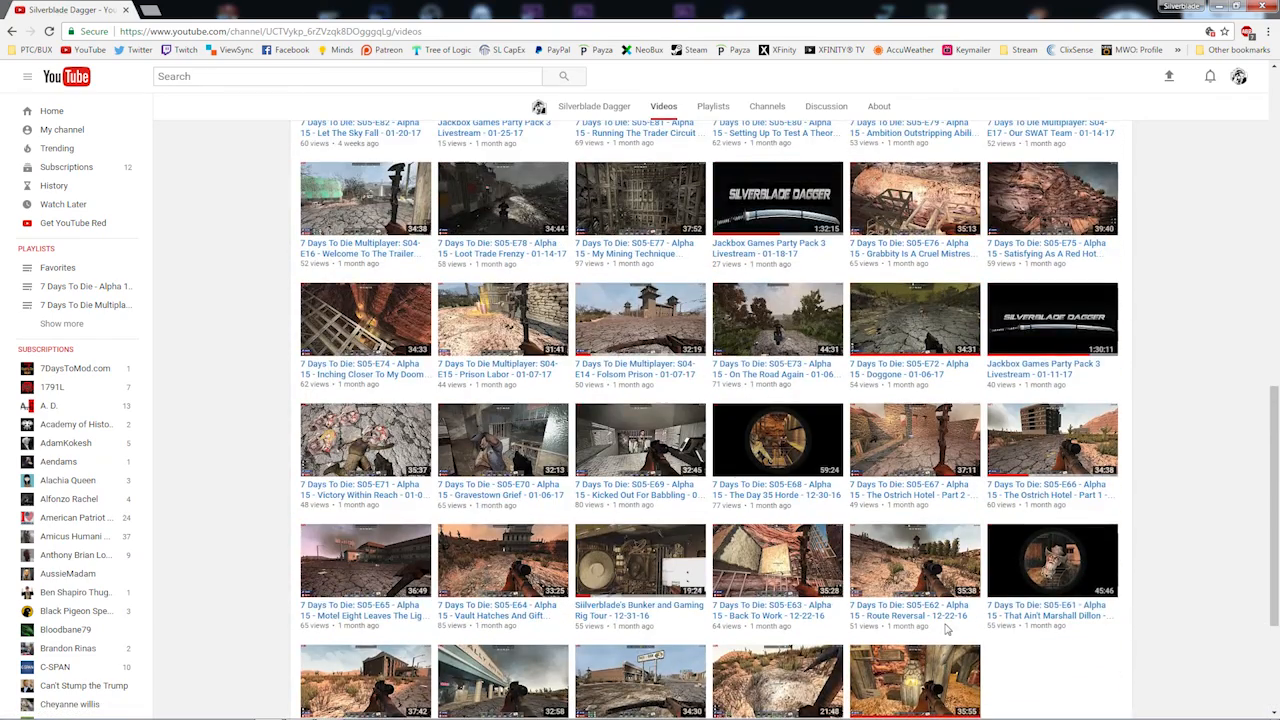
{"action": "scroll", "coordinate": [948, 628], "scroll_direction": "up", "scroll_amount": 10}
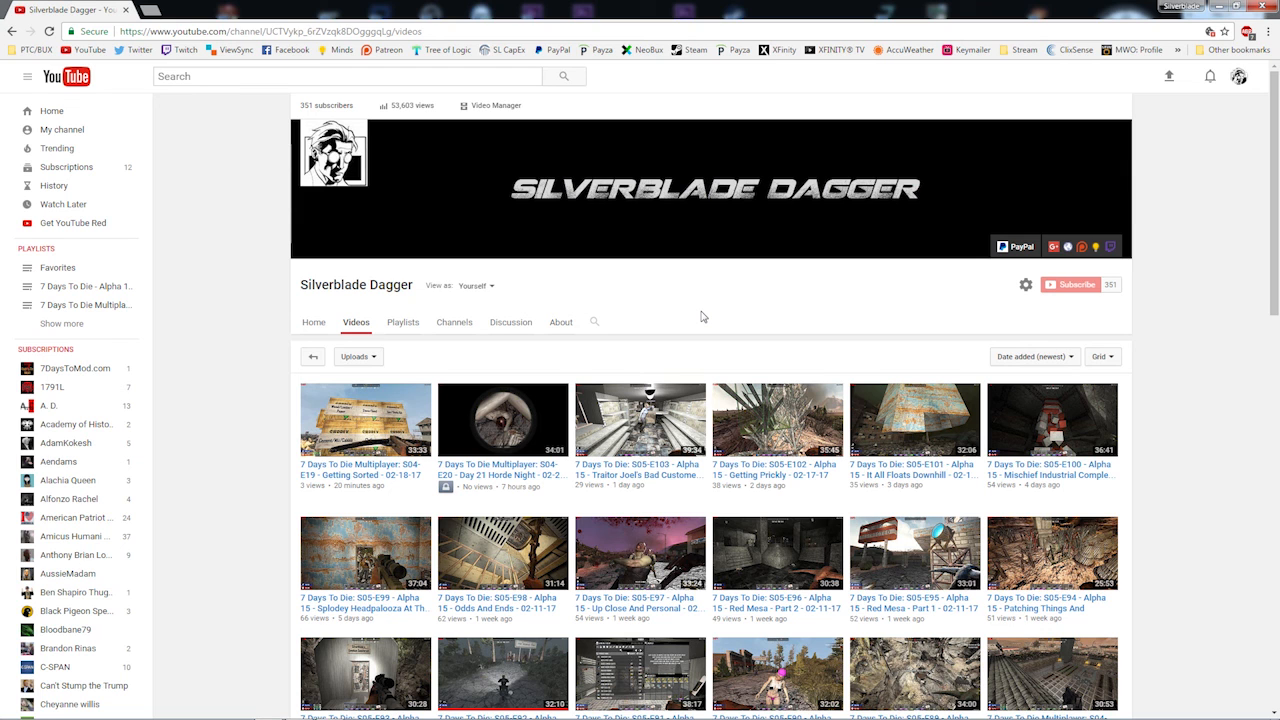
- Return to the channel's home page and view the playlists and Streamed Video Archive sections
{"action": "left_click", "coordinate": [313, 323]}
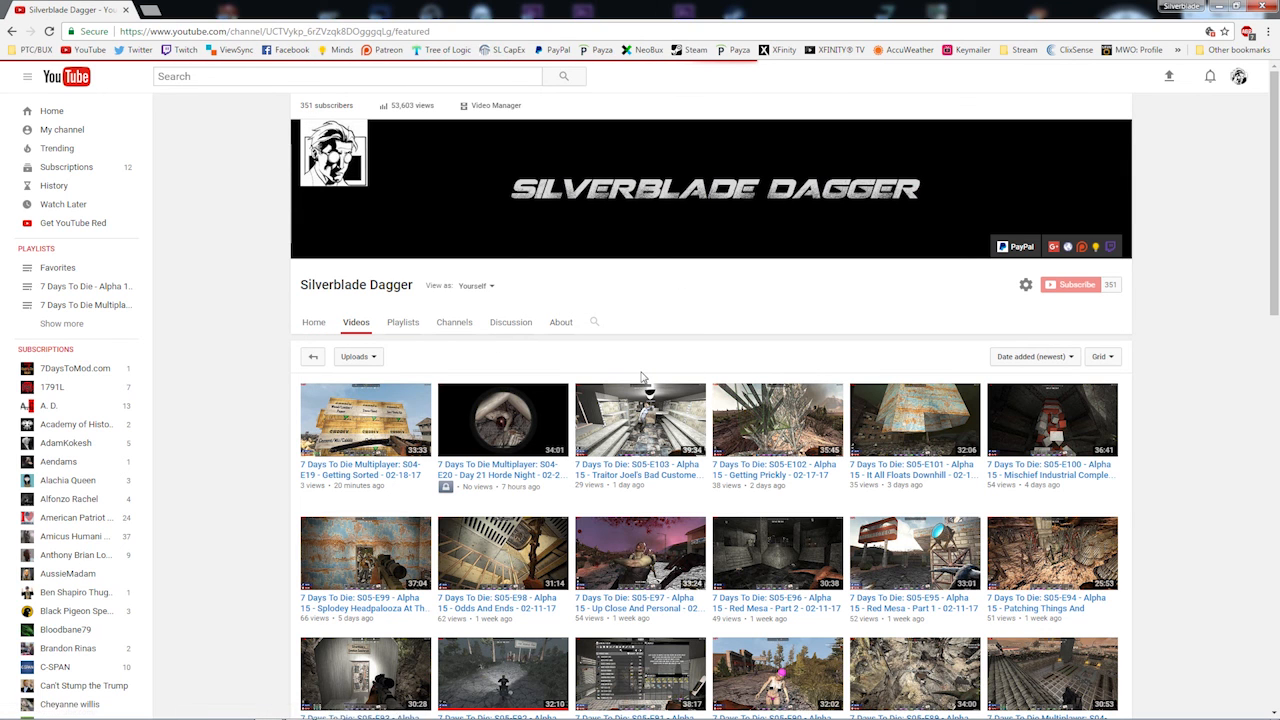
{"action": "scroll", "coordinate": [640, 374], "scroll_direction": "down", "scroll_amount": 10}
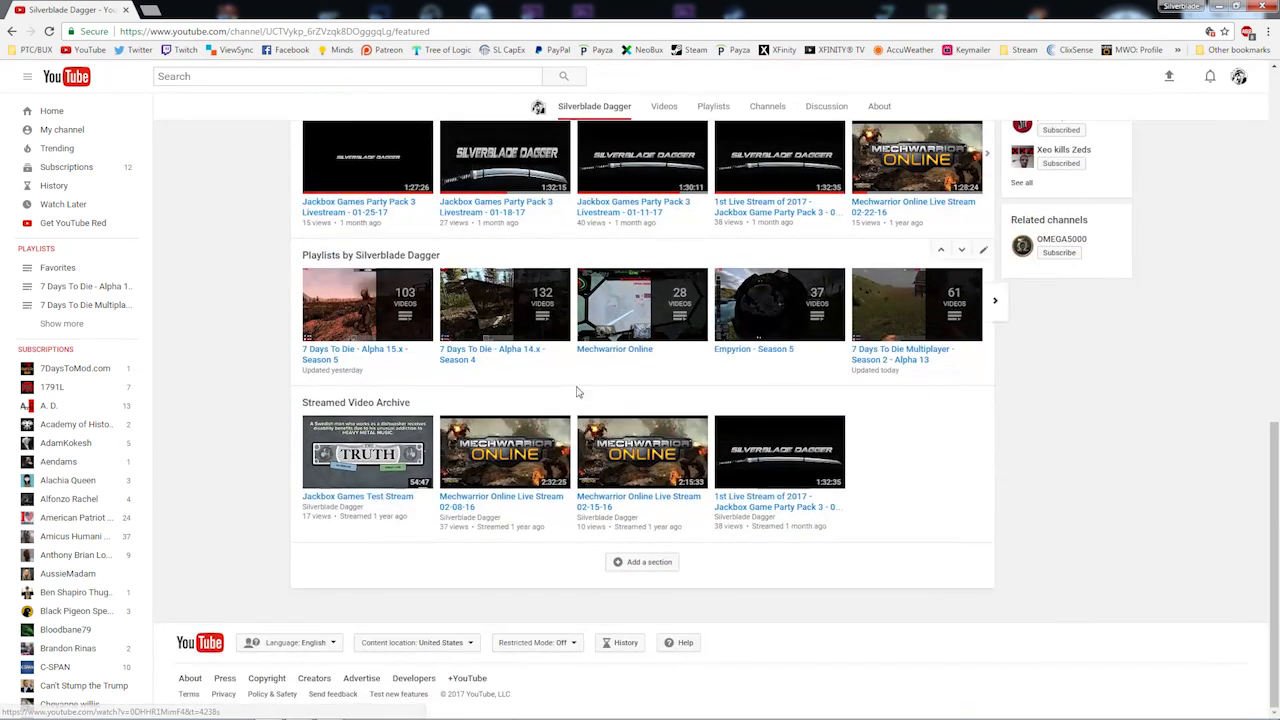